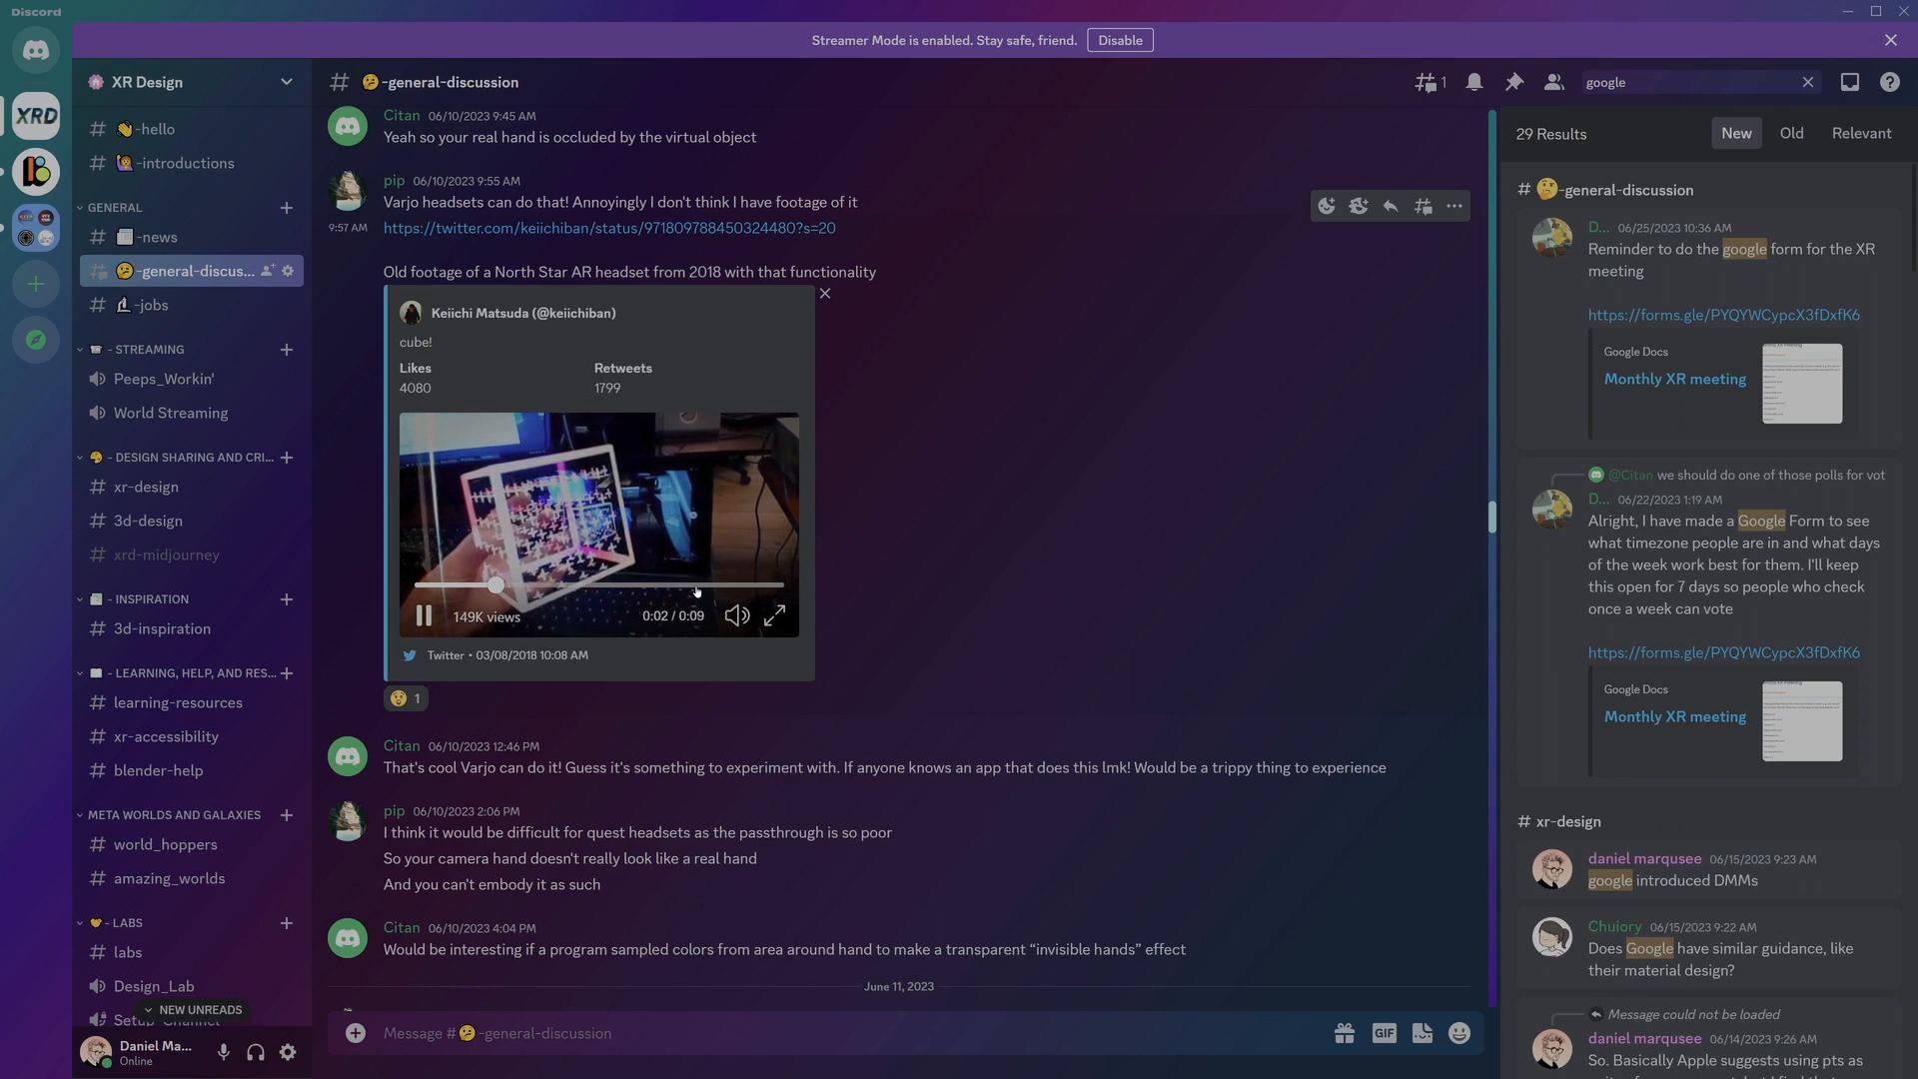
{"action": "scroll", "coordinate": [1254, 807], "scroll_direction": "down", "scroll_amount": 10}
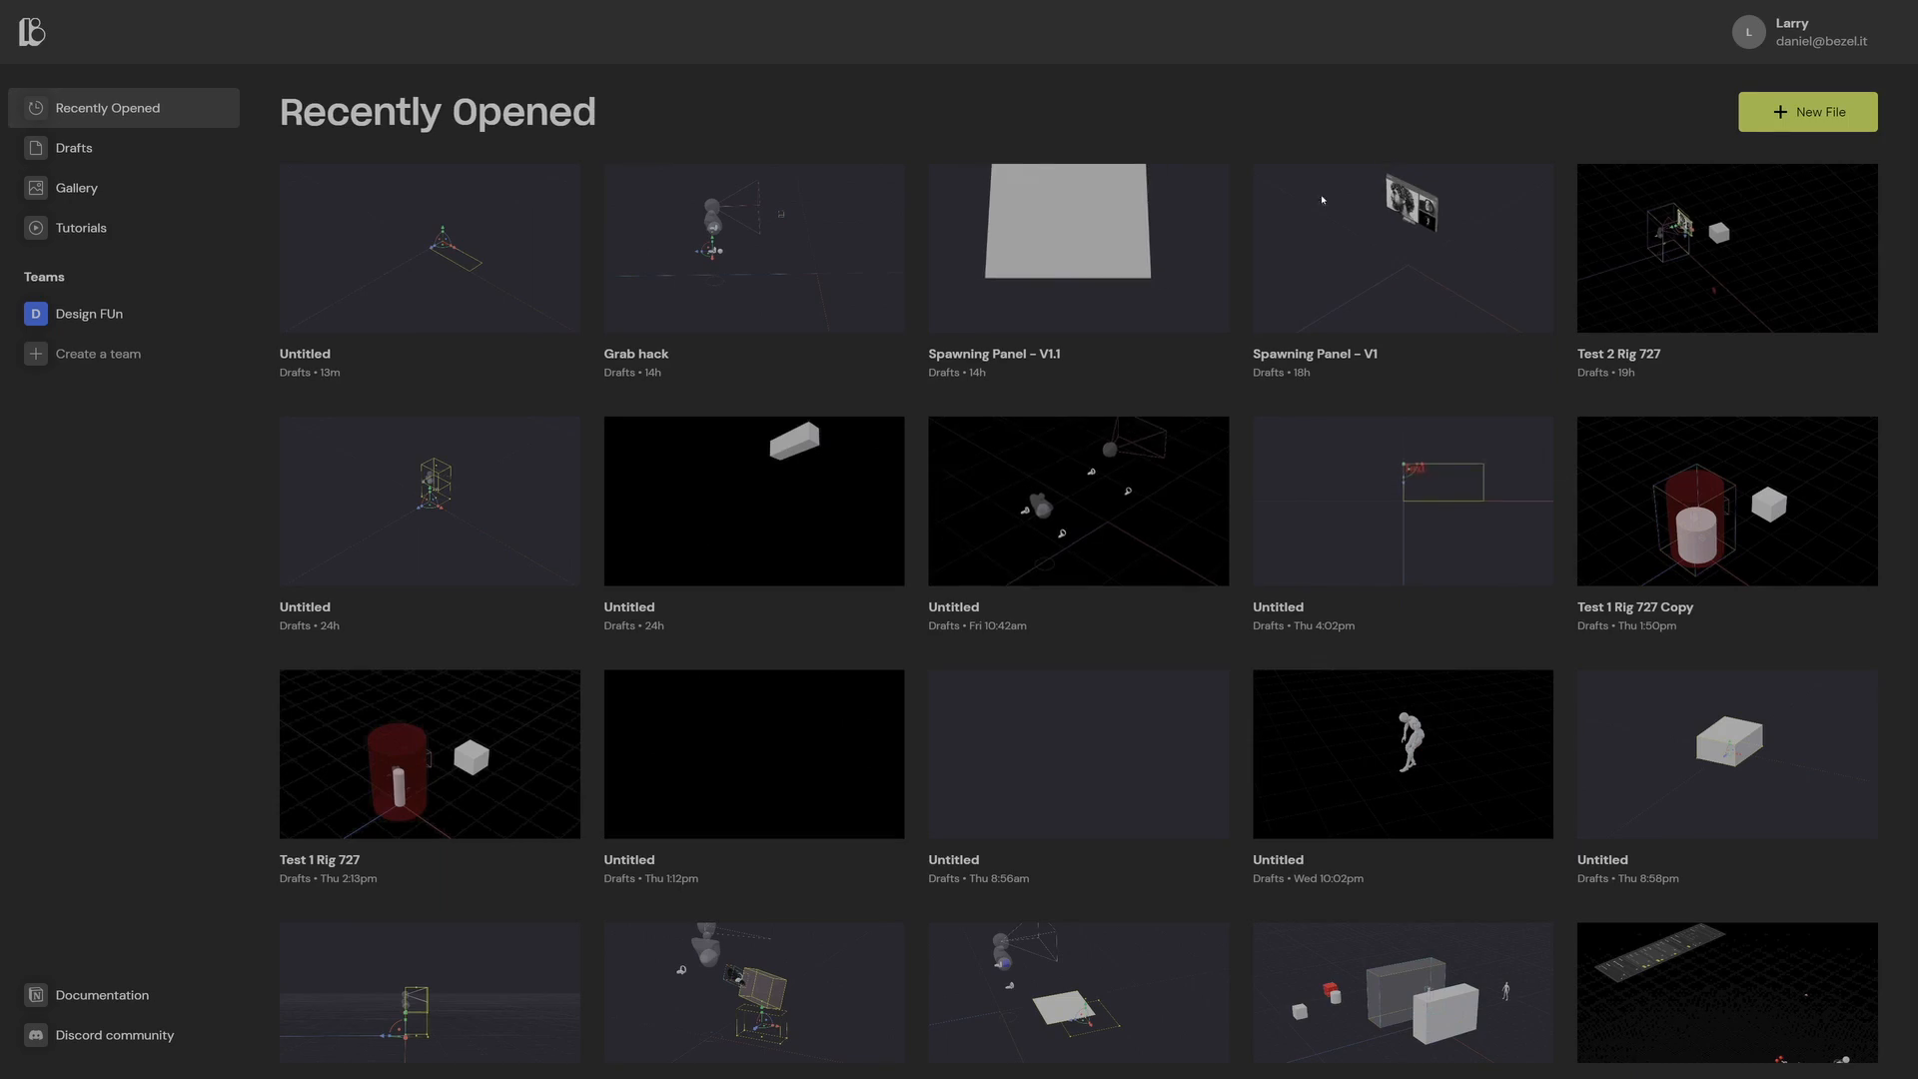
Step: Create a new file from the AR - Starter File template and delete the Human figure from the scene
{"action": "left_click", "coordinate": [1839, 116]}
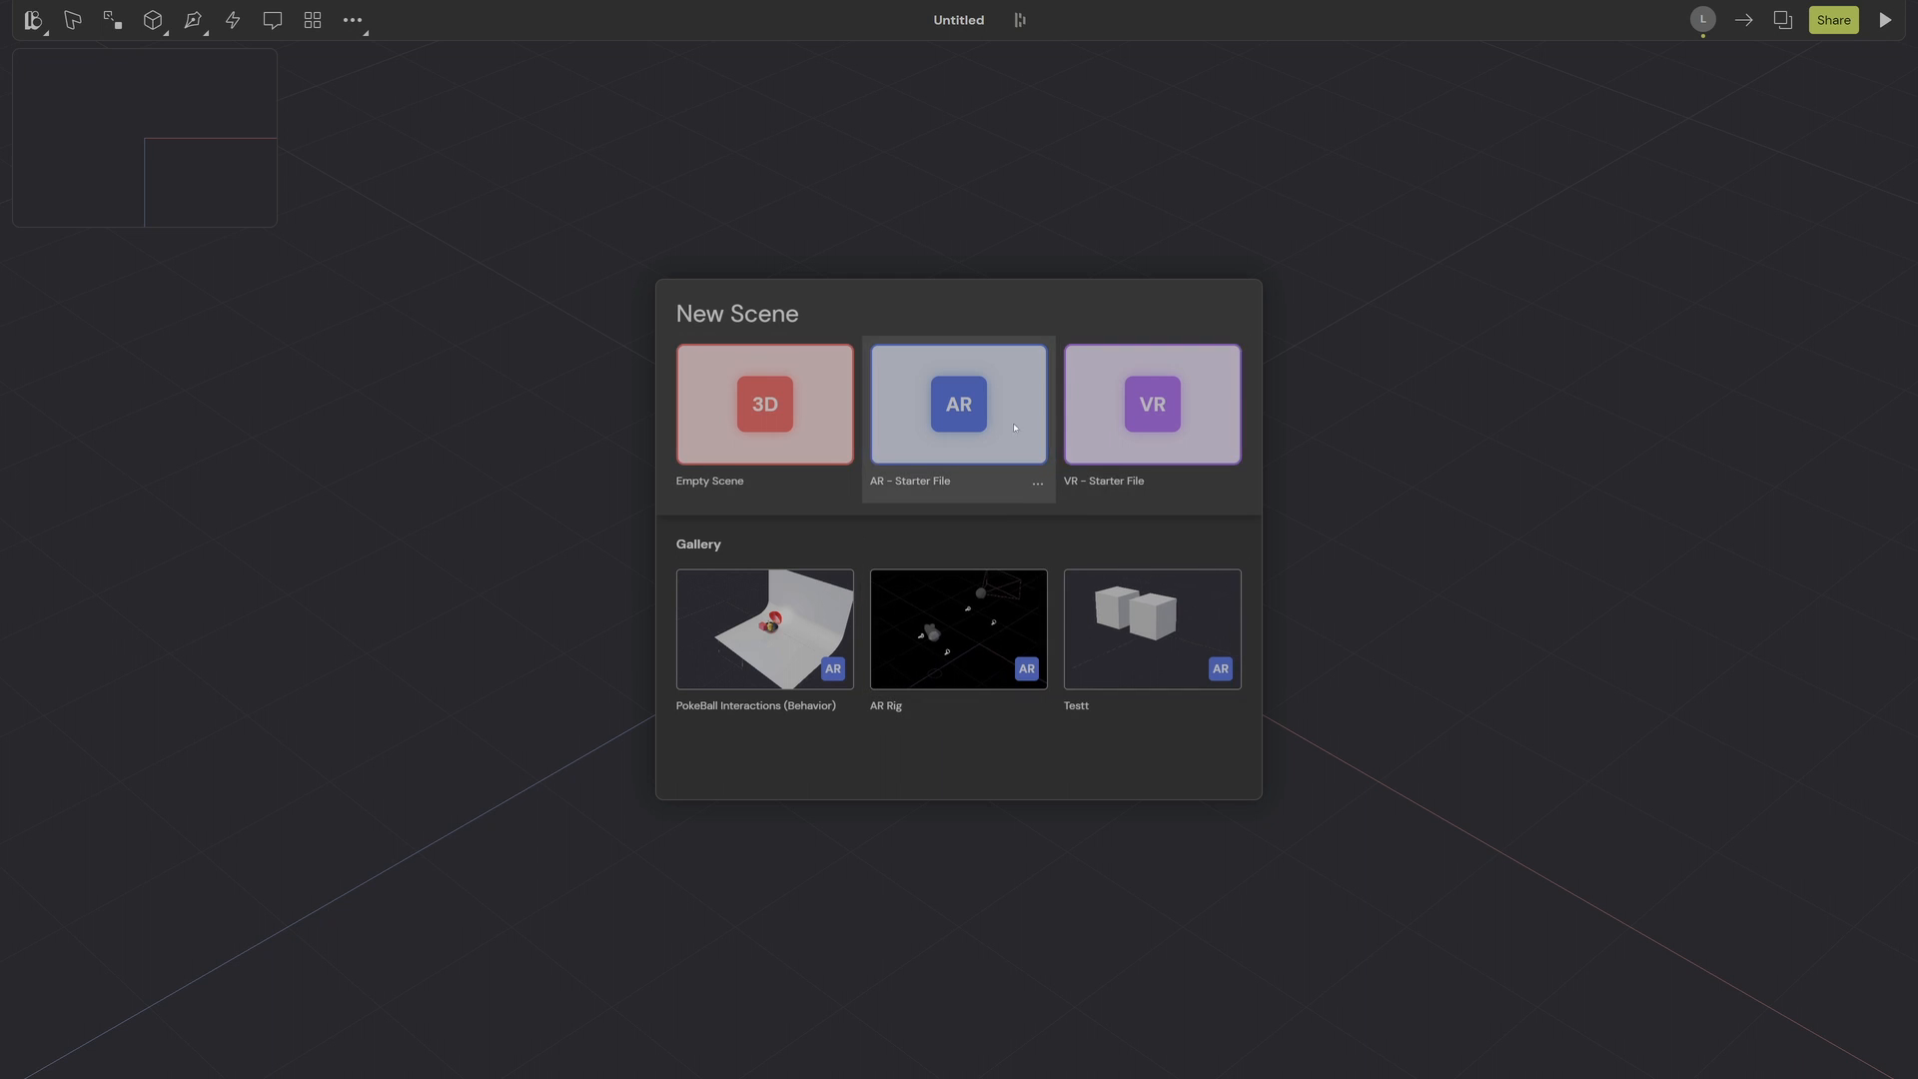
{"action": "left_click", "coordinate": [919, 414]}
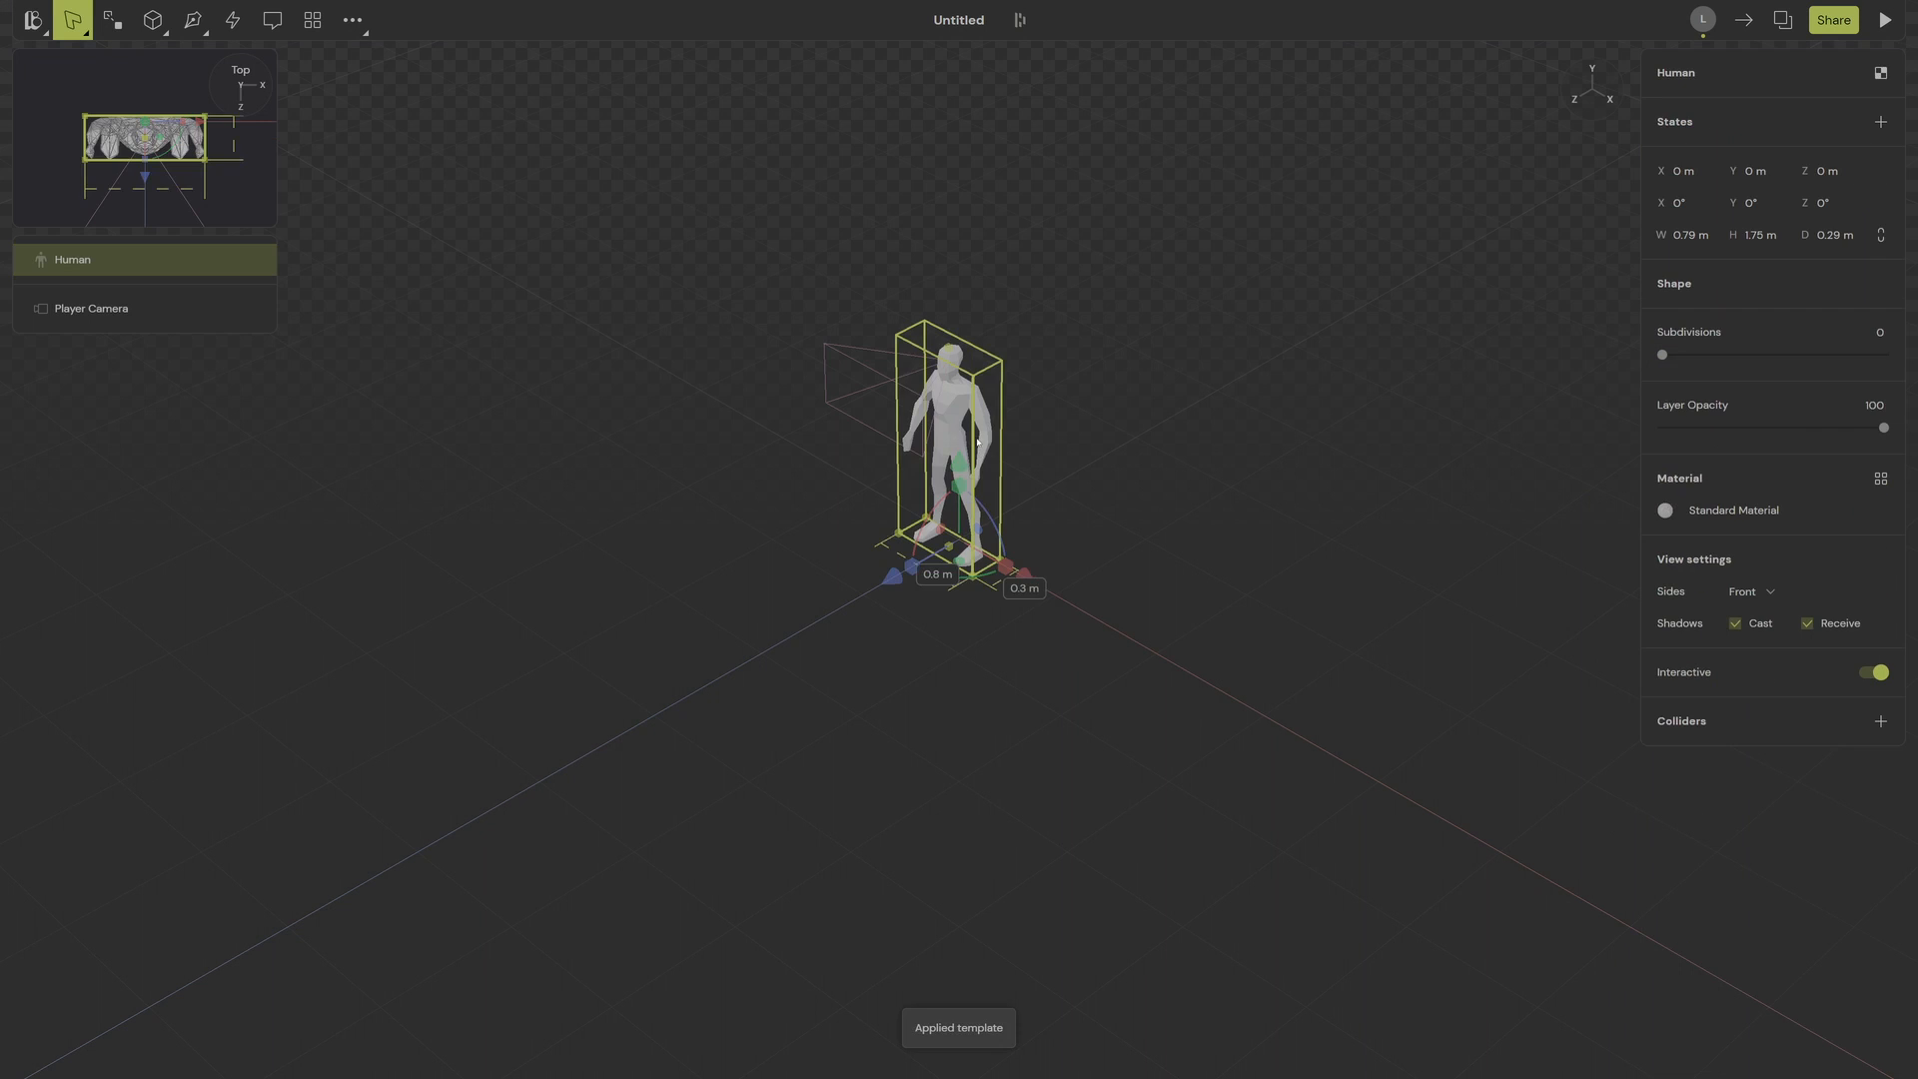
{"action": "left_click", "coordinate": [936, 377]}
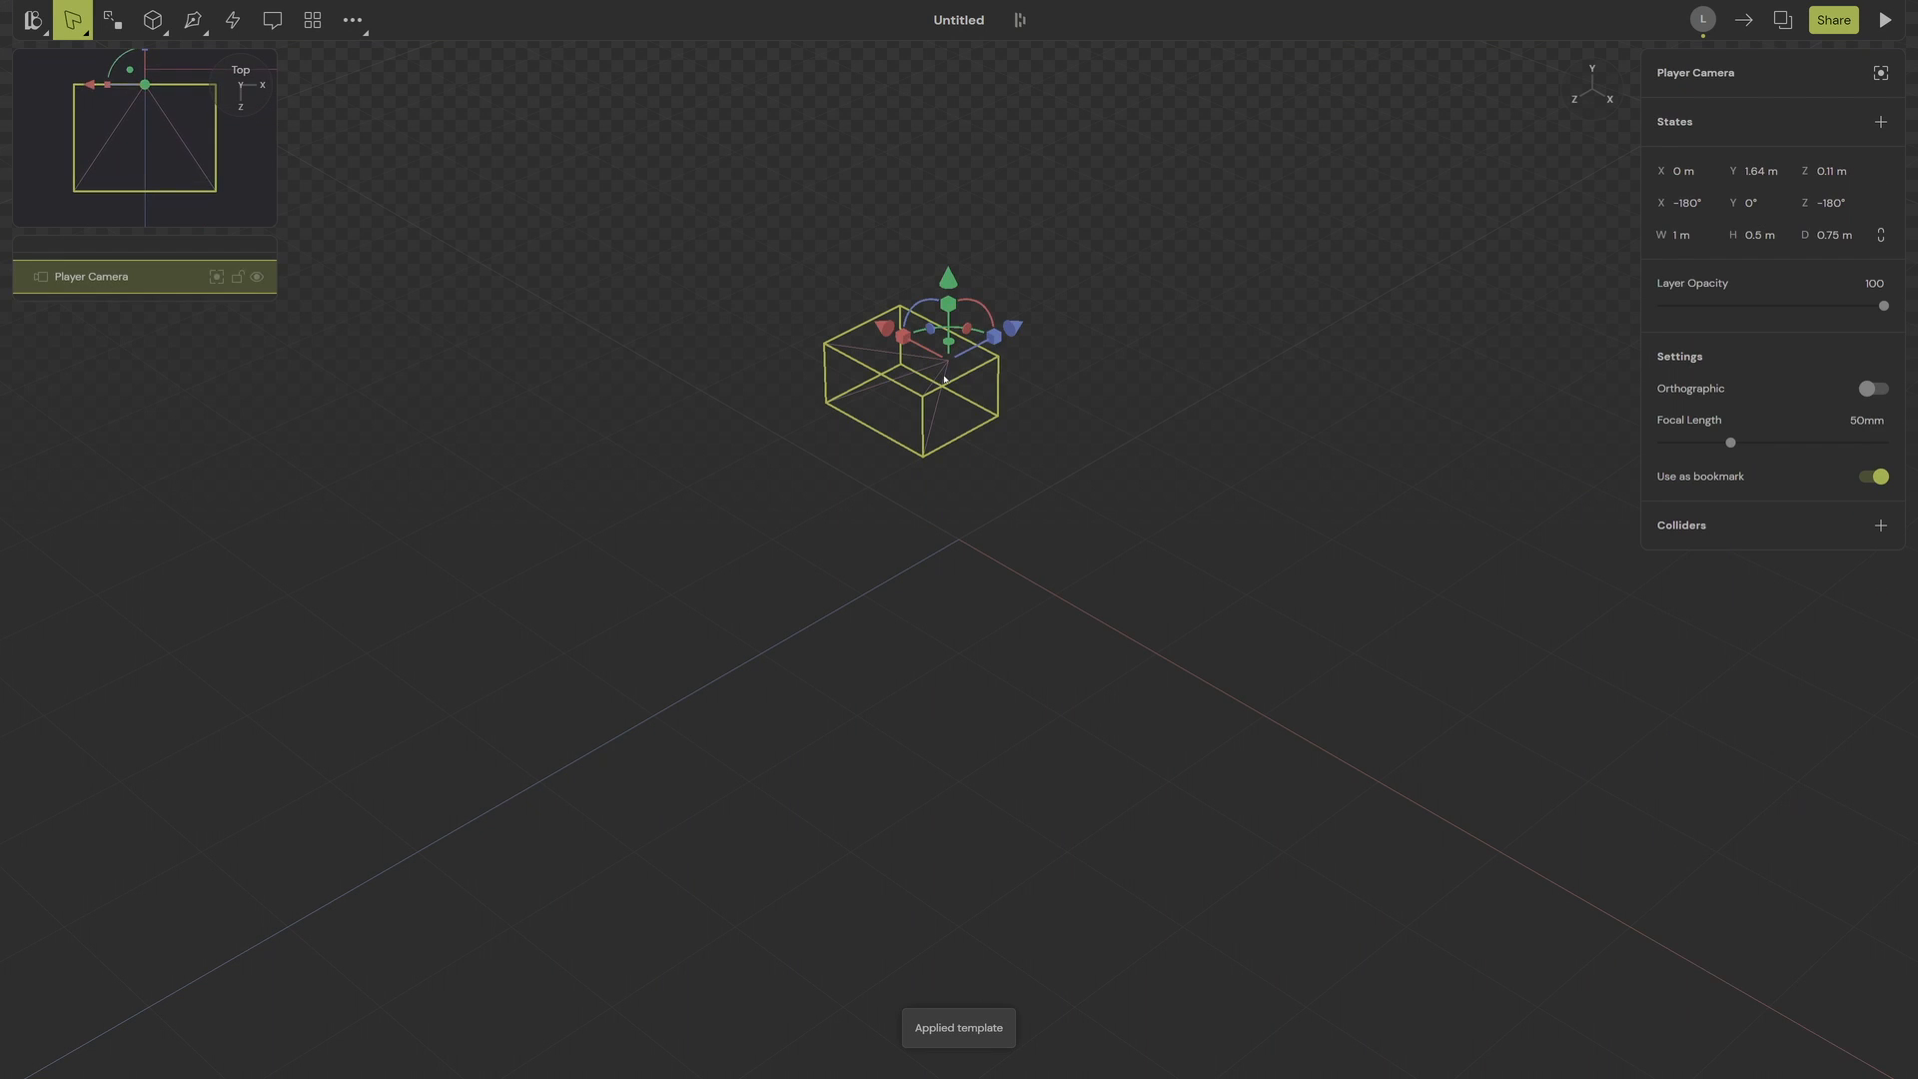
Step: Move the Player Camera back along the Z axis and set its Z position to 1.4 m
{"action": "left_click_drag", "start_coordinate": [936, 316], "coordinate": [668, 504]}
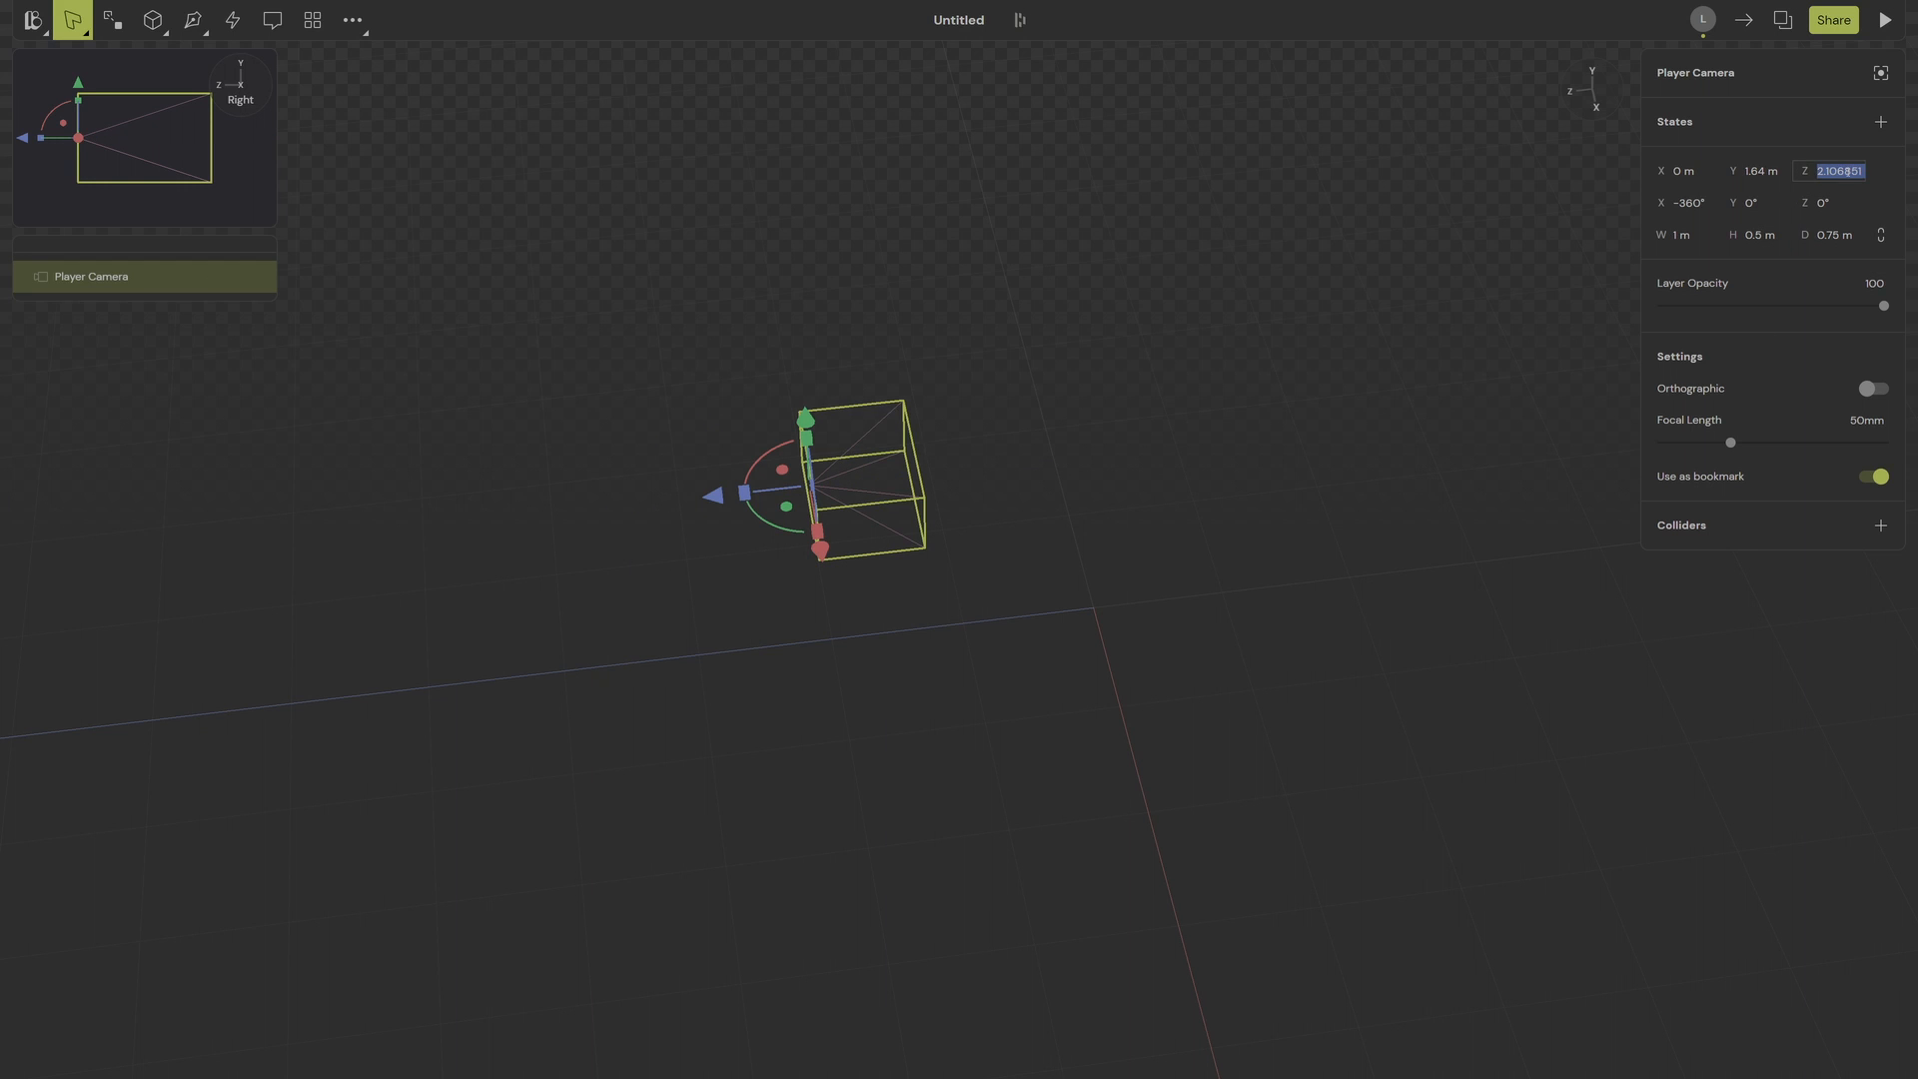
{"action": "key", "text": "Return"}
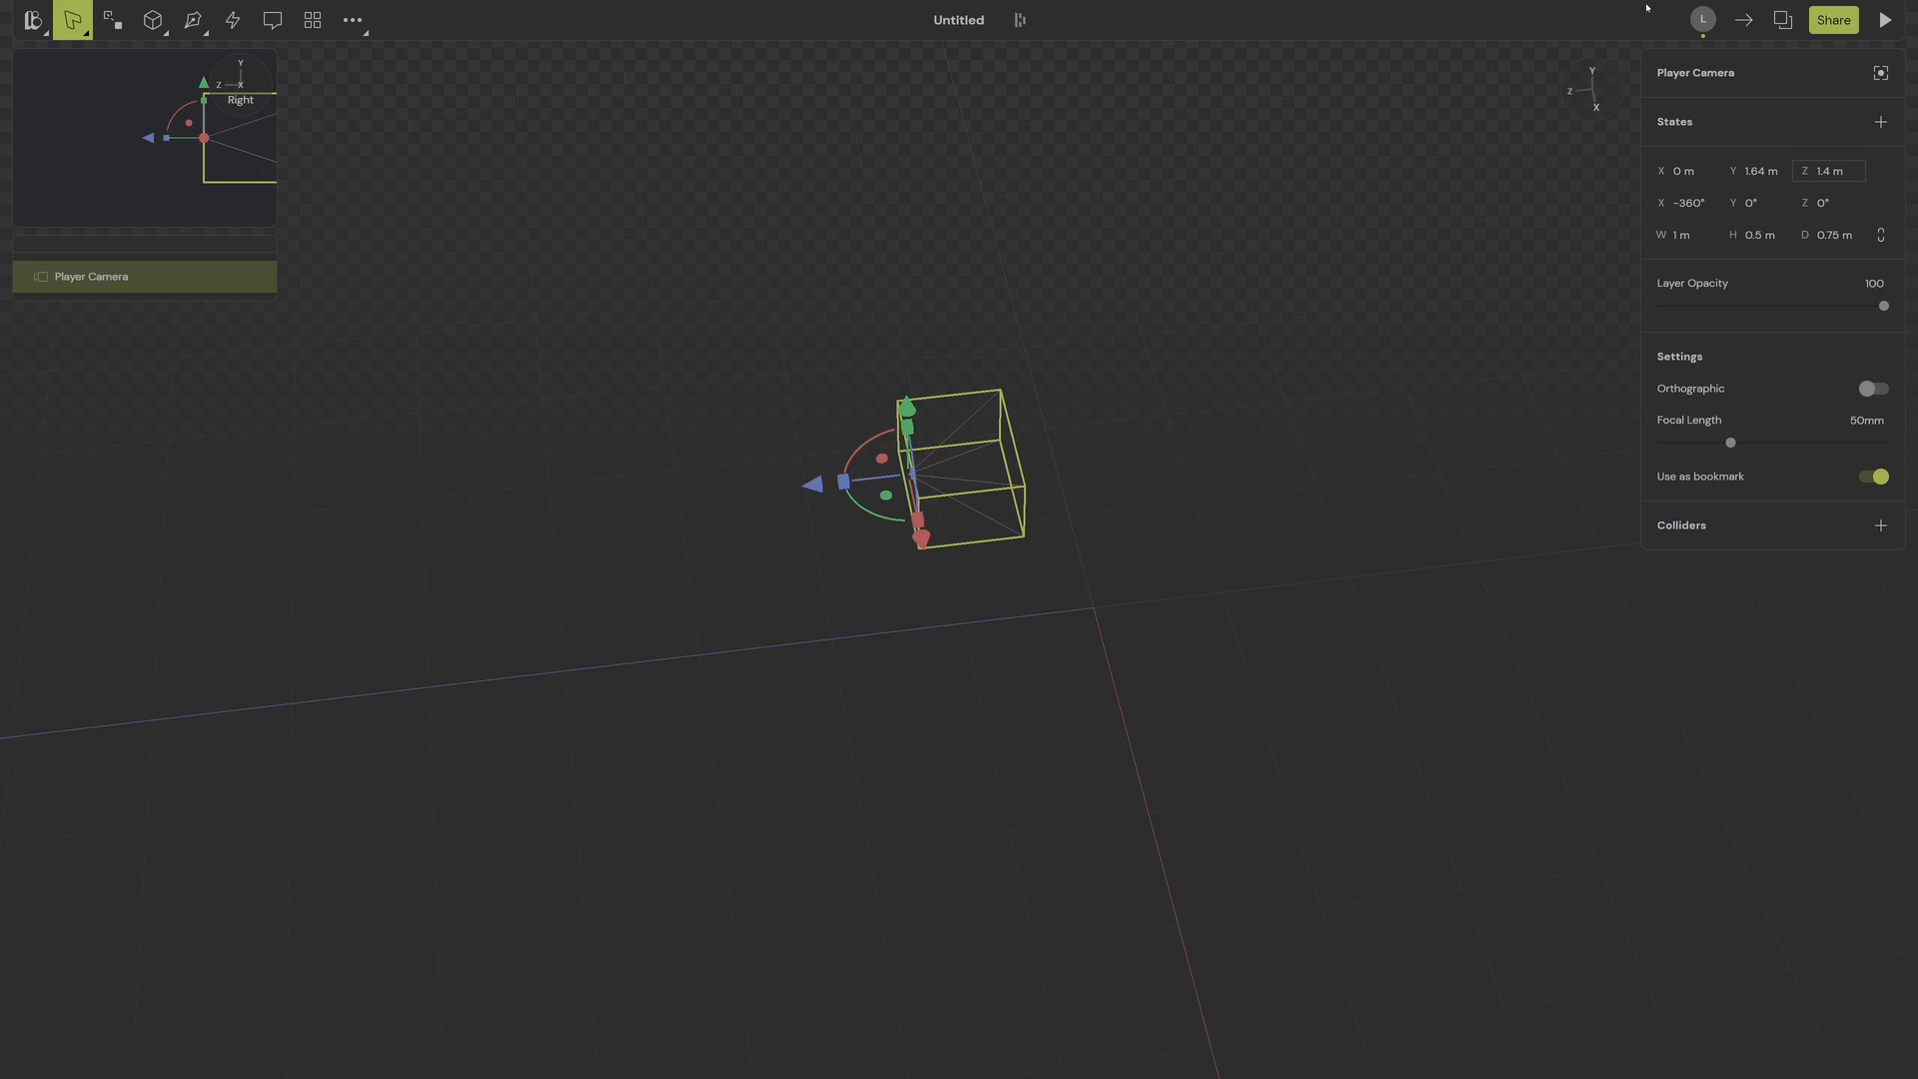
{"action": "left_click", "coordinate": [1145, 369]}
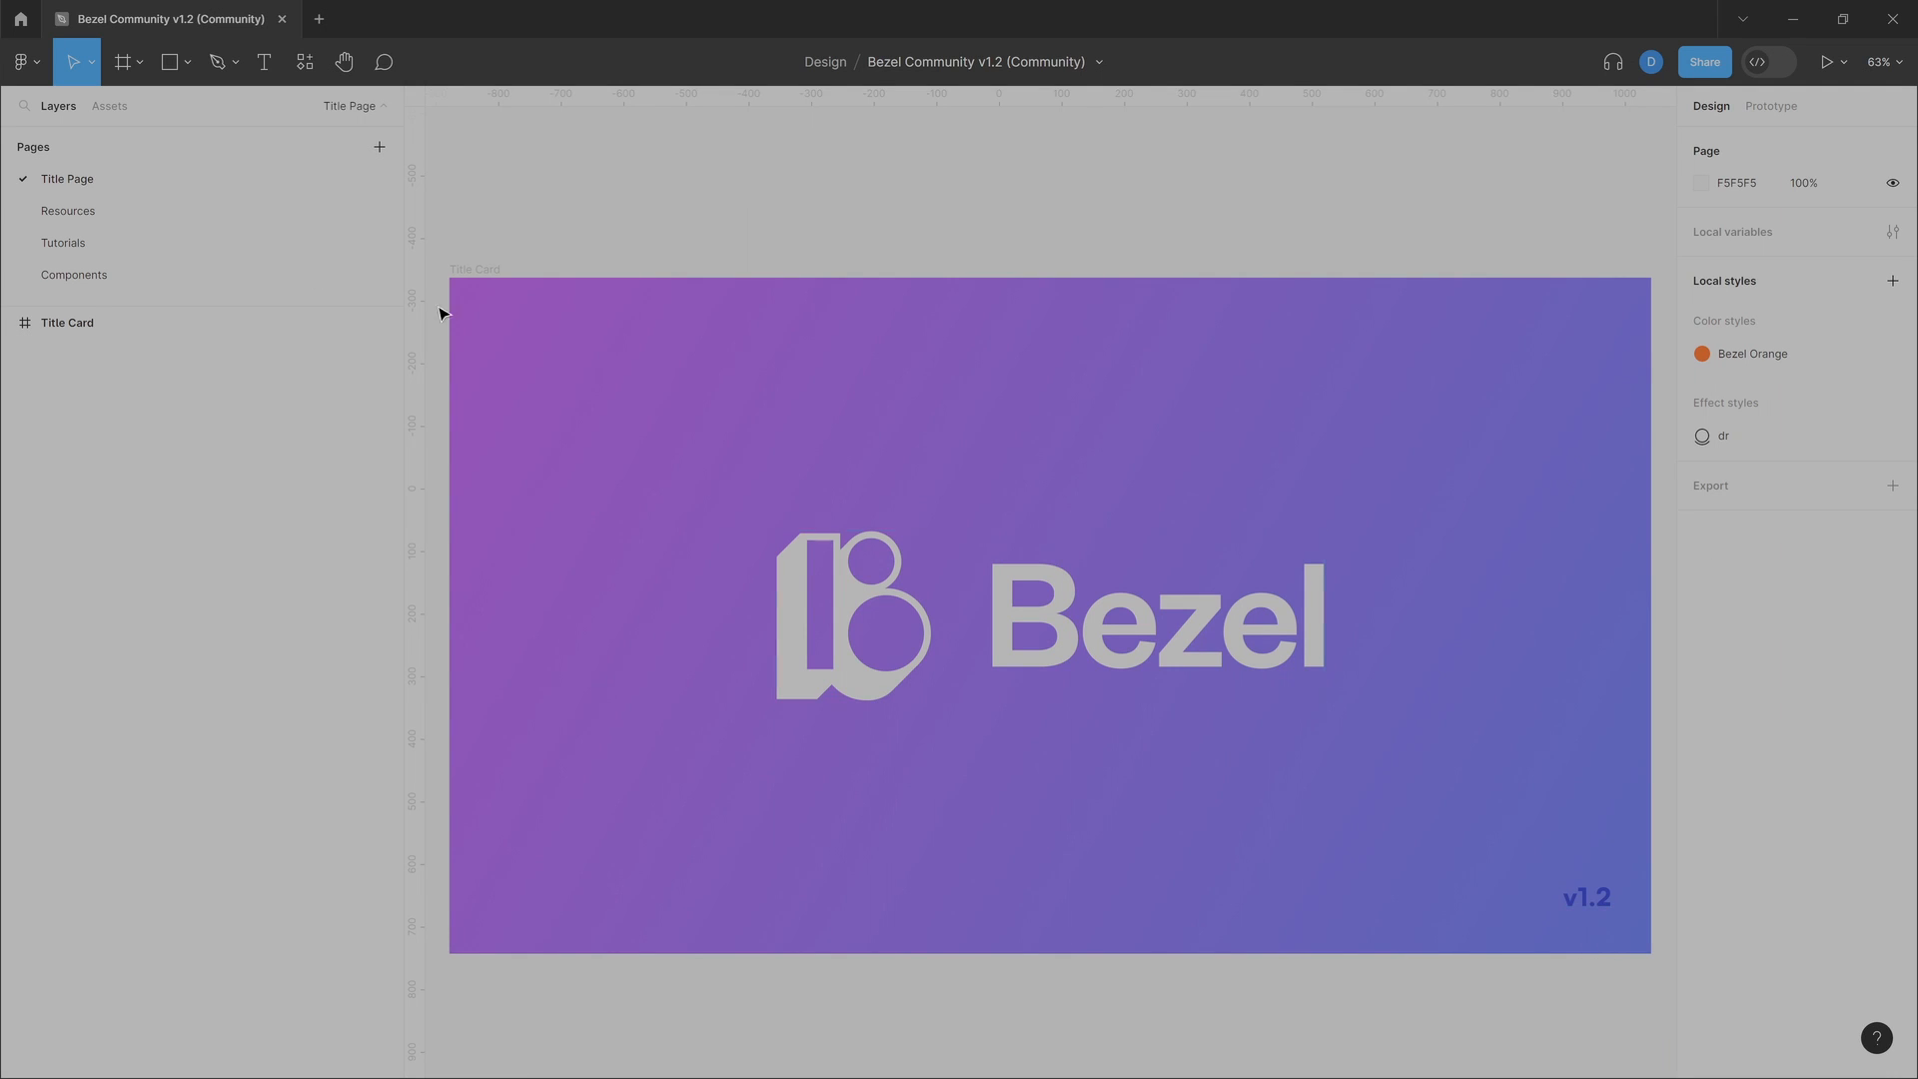
Step: Switch to the Bezel Community file in Figma, open its Tutorials page and examine the VisionOS Panel frames and their size guides
{"action": "left_click", "coordinate": [63, 242]}
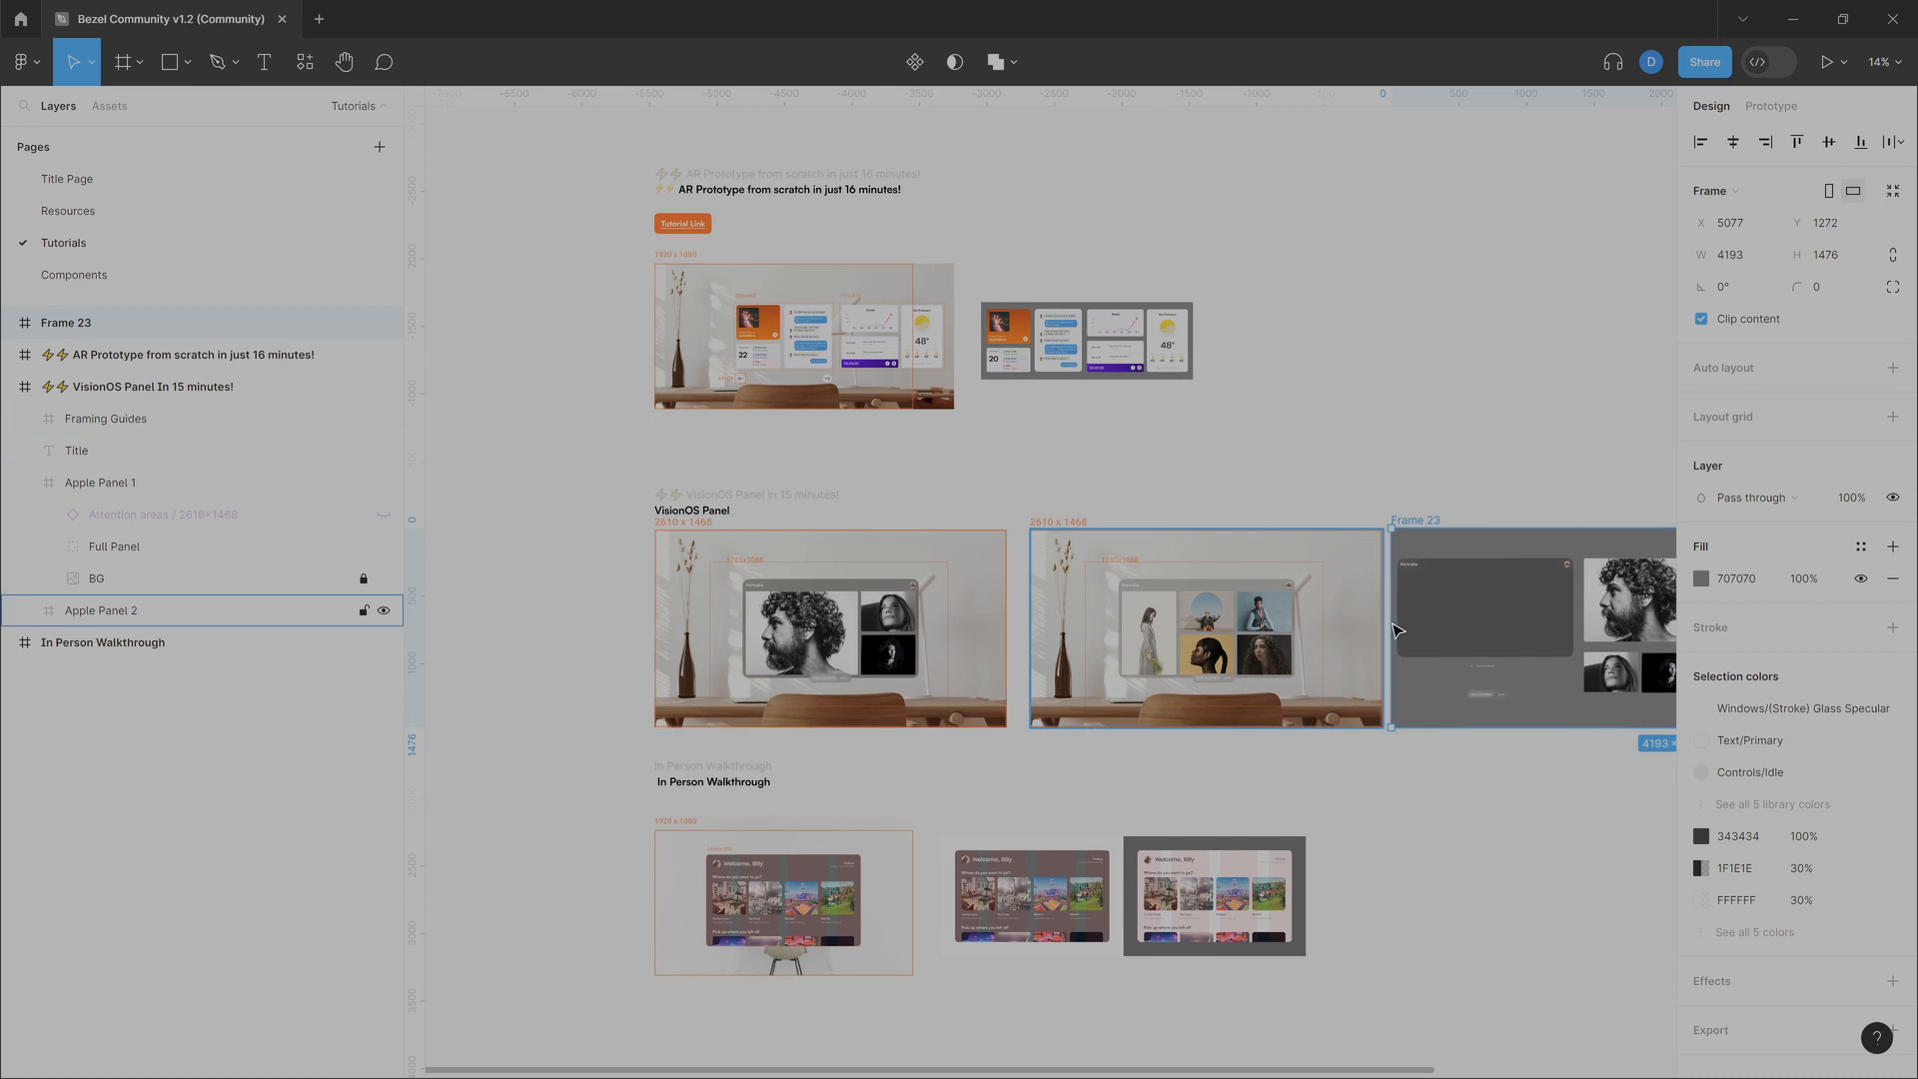
{"action": "scroll", "coordinate": [520, 520], "scroll_direction": "up", "scroll_amount": 1}
{"action": "scroll", "coordinate": [605, 567], "scroll_direction": "up", "scroll_amount": 3, "text": "ctrl"}
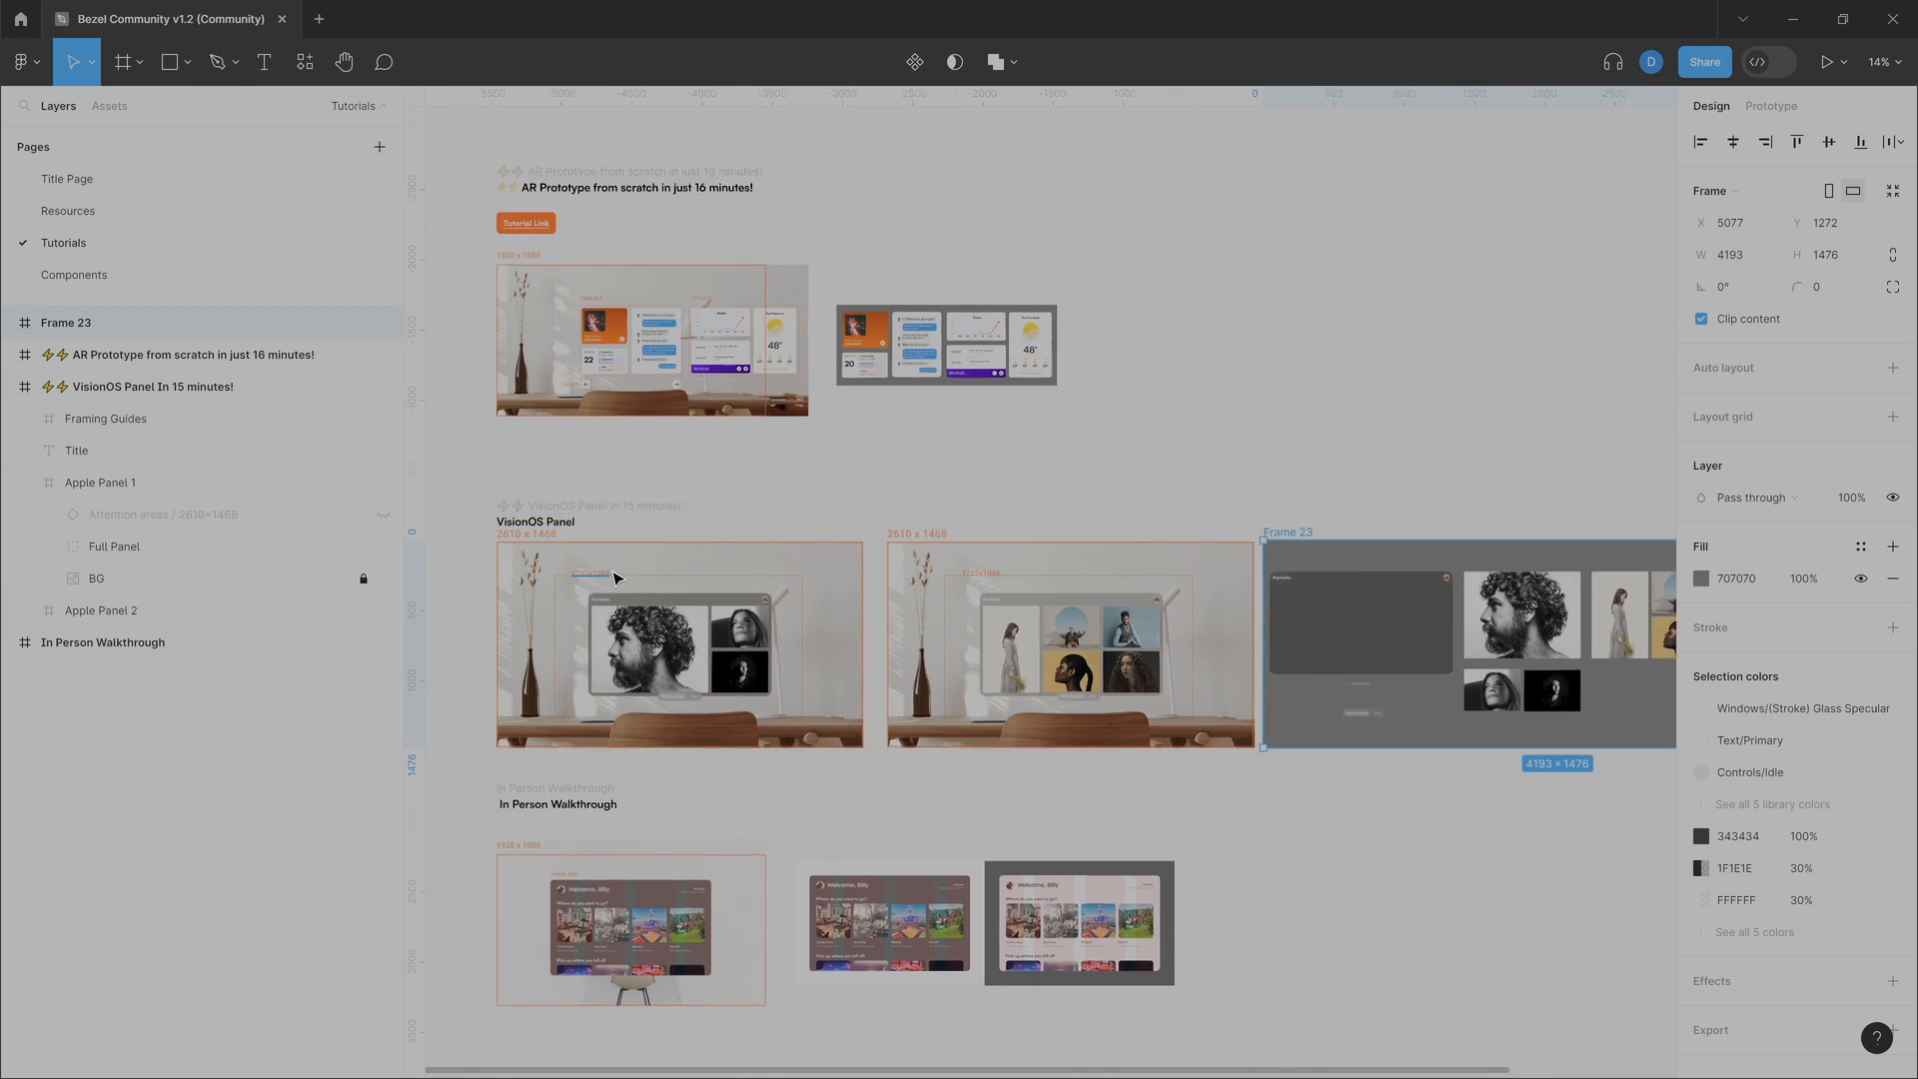
{"action": "middle_click_drag", "start_coordinate": [525, 513], "coordinate": [787, 480]}
{"action": "scroll", "coordinate": [699, 439], "scroll_direction": "up", "scroll_amount": 2, "text": "ctrl"}
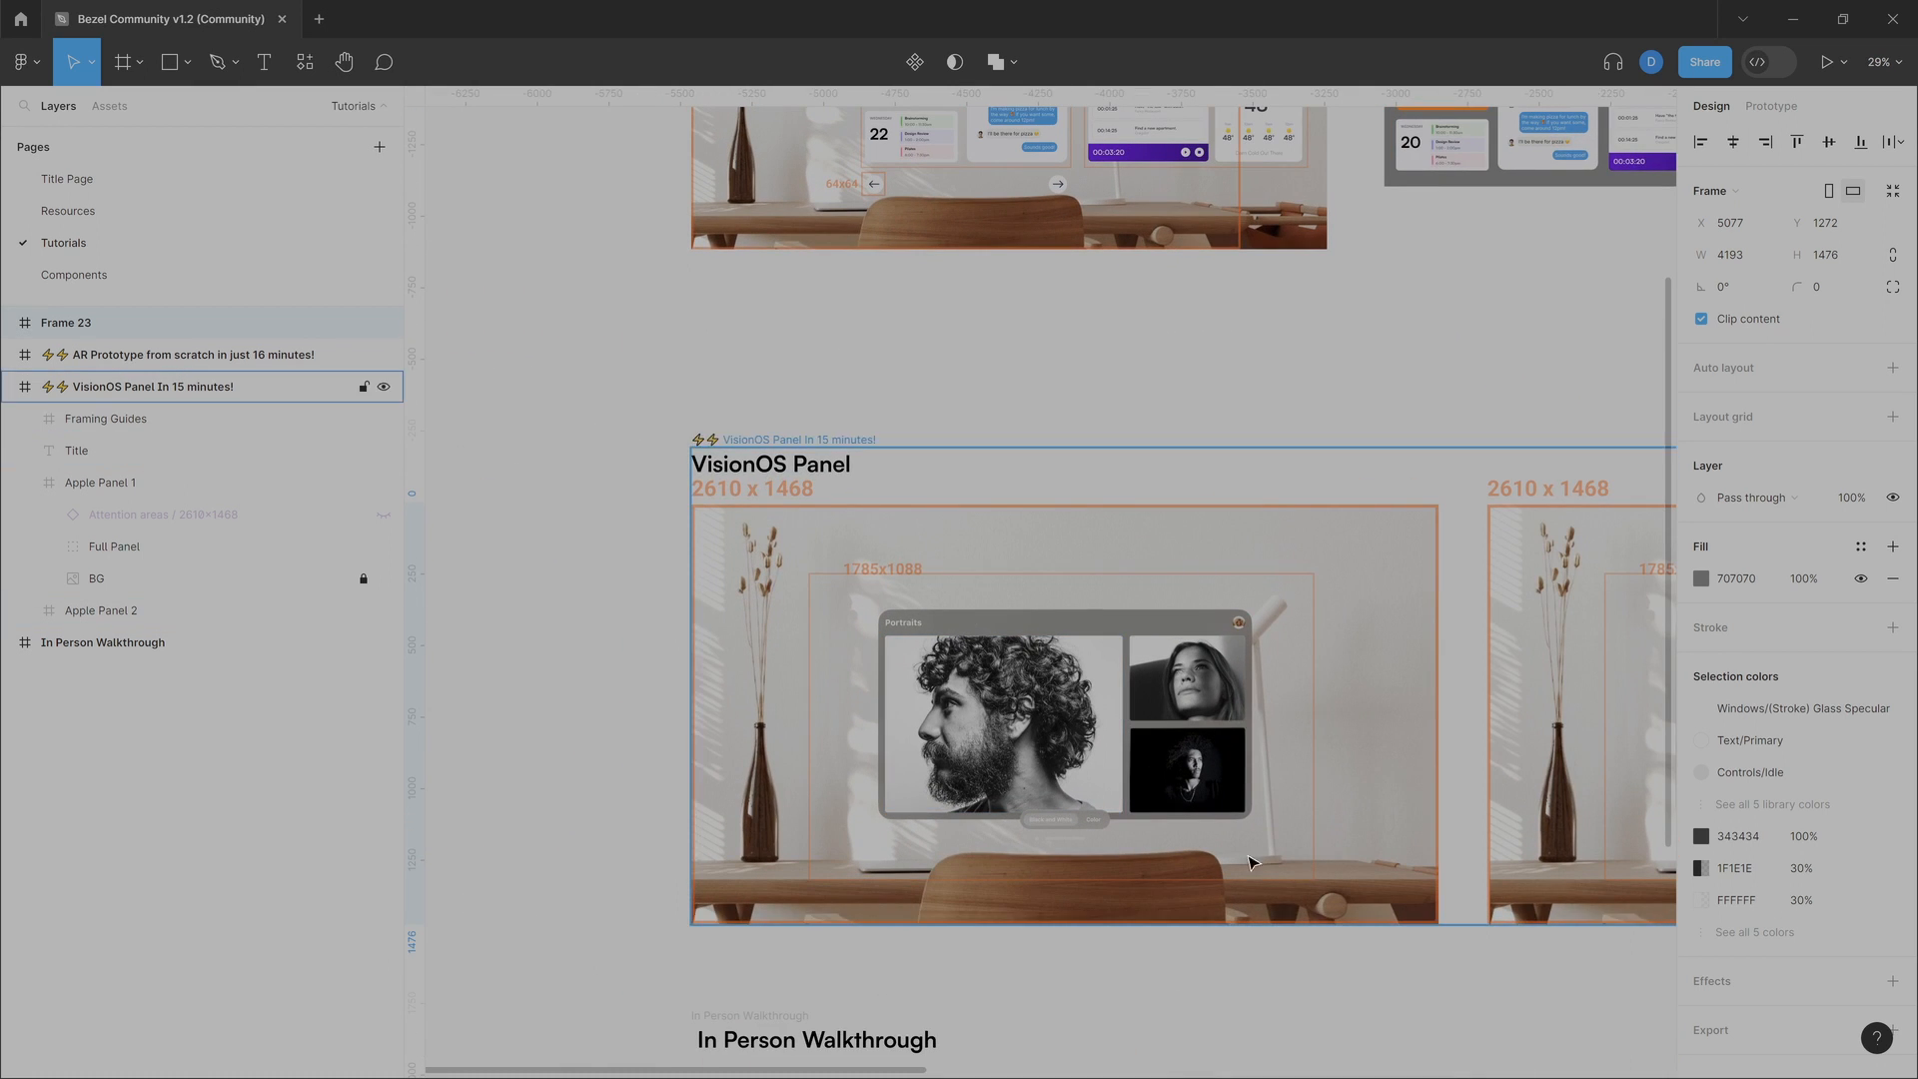
{"action": "scroll", "coordinate": [1076, 770], "scroll_direction": "up", "scroll_amount": 4, "text": "ctrl"}
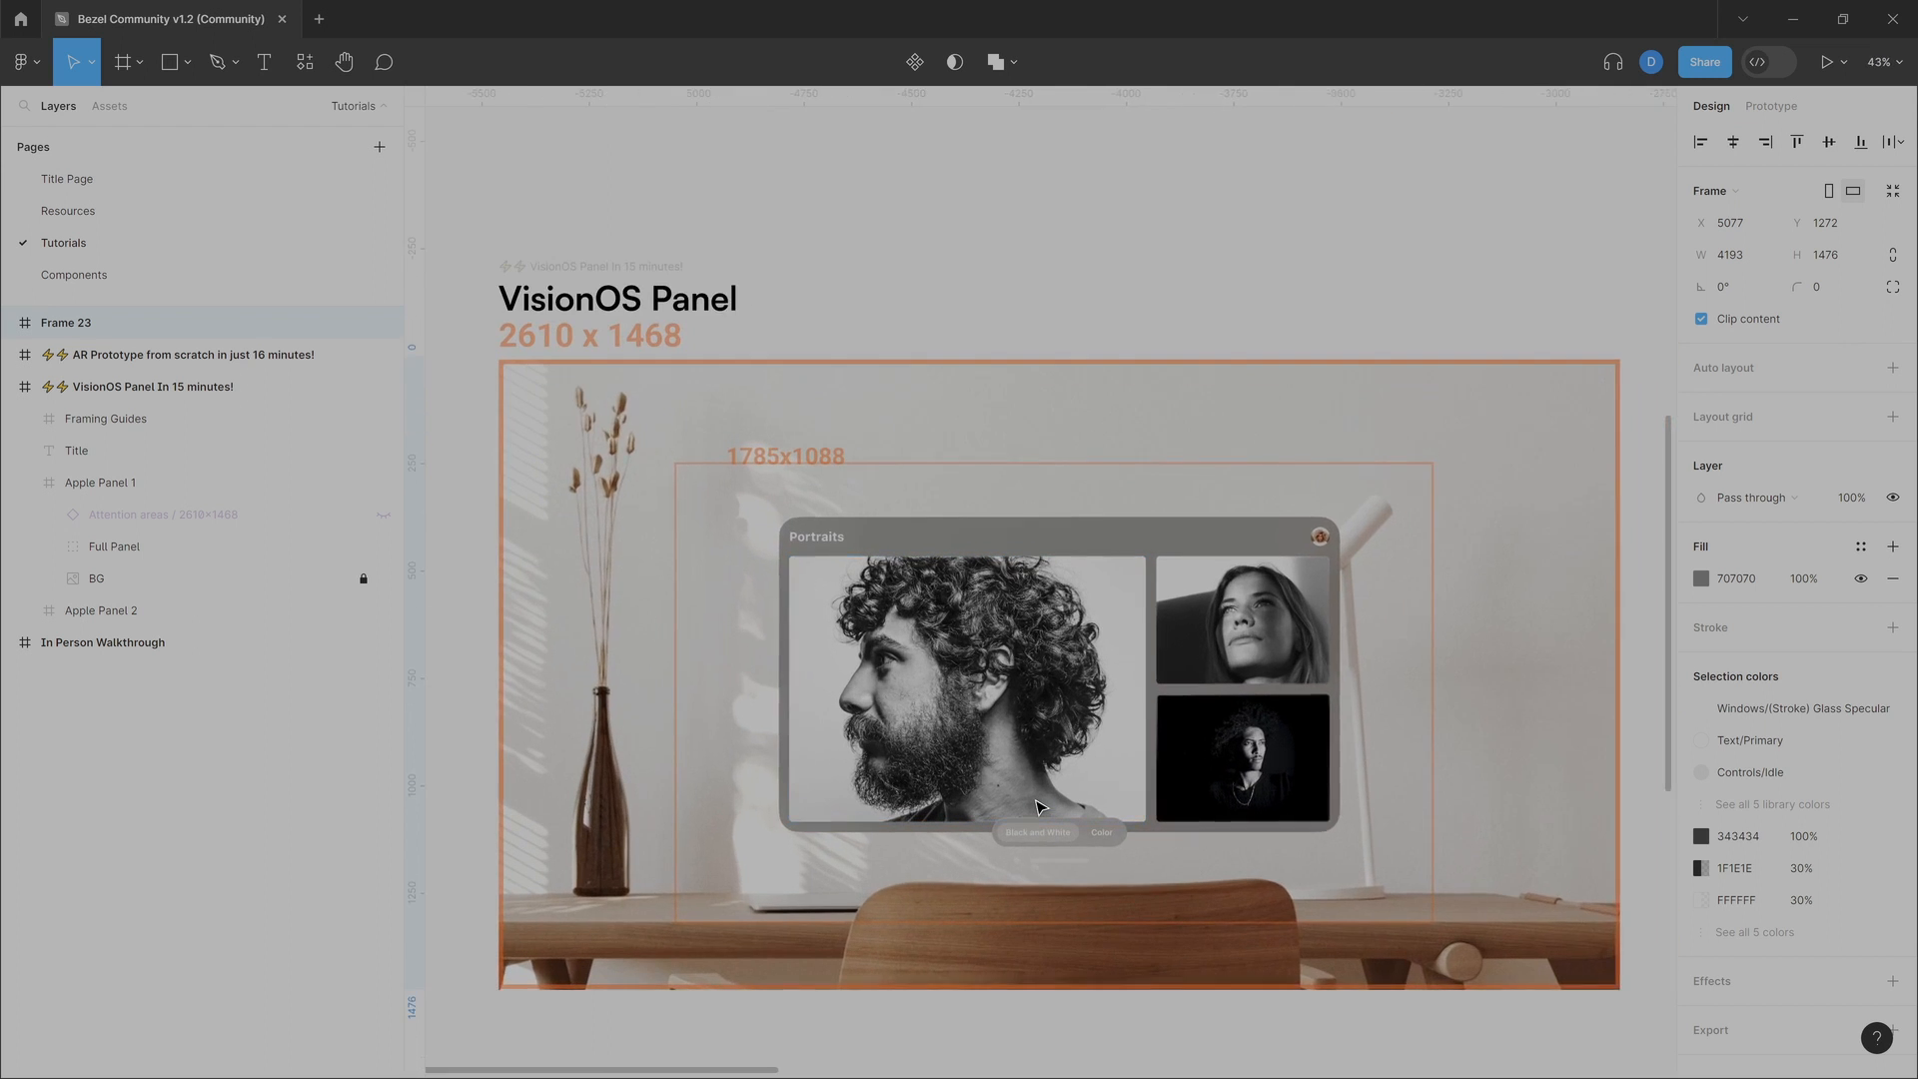
{"action": "middle_click_drag", "start_coordinate": [1034, 802], "coordinate": [1040, 721]}
{"action": "left_click", "coordinate": [806, 382], "text": "ctrl"}
{"action": "scroll", "coordinate": [722, 383], "scroll_direction": "down", "scroll_amount": 5, "text": "ctrl"}
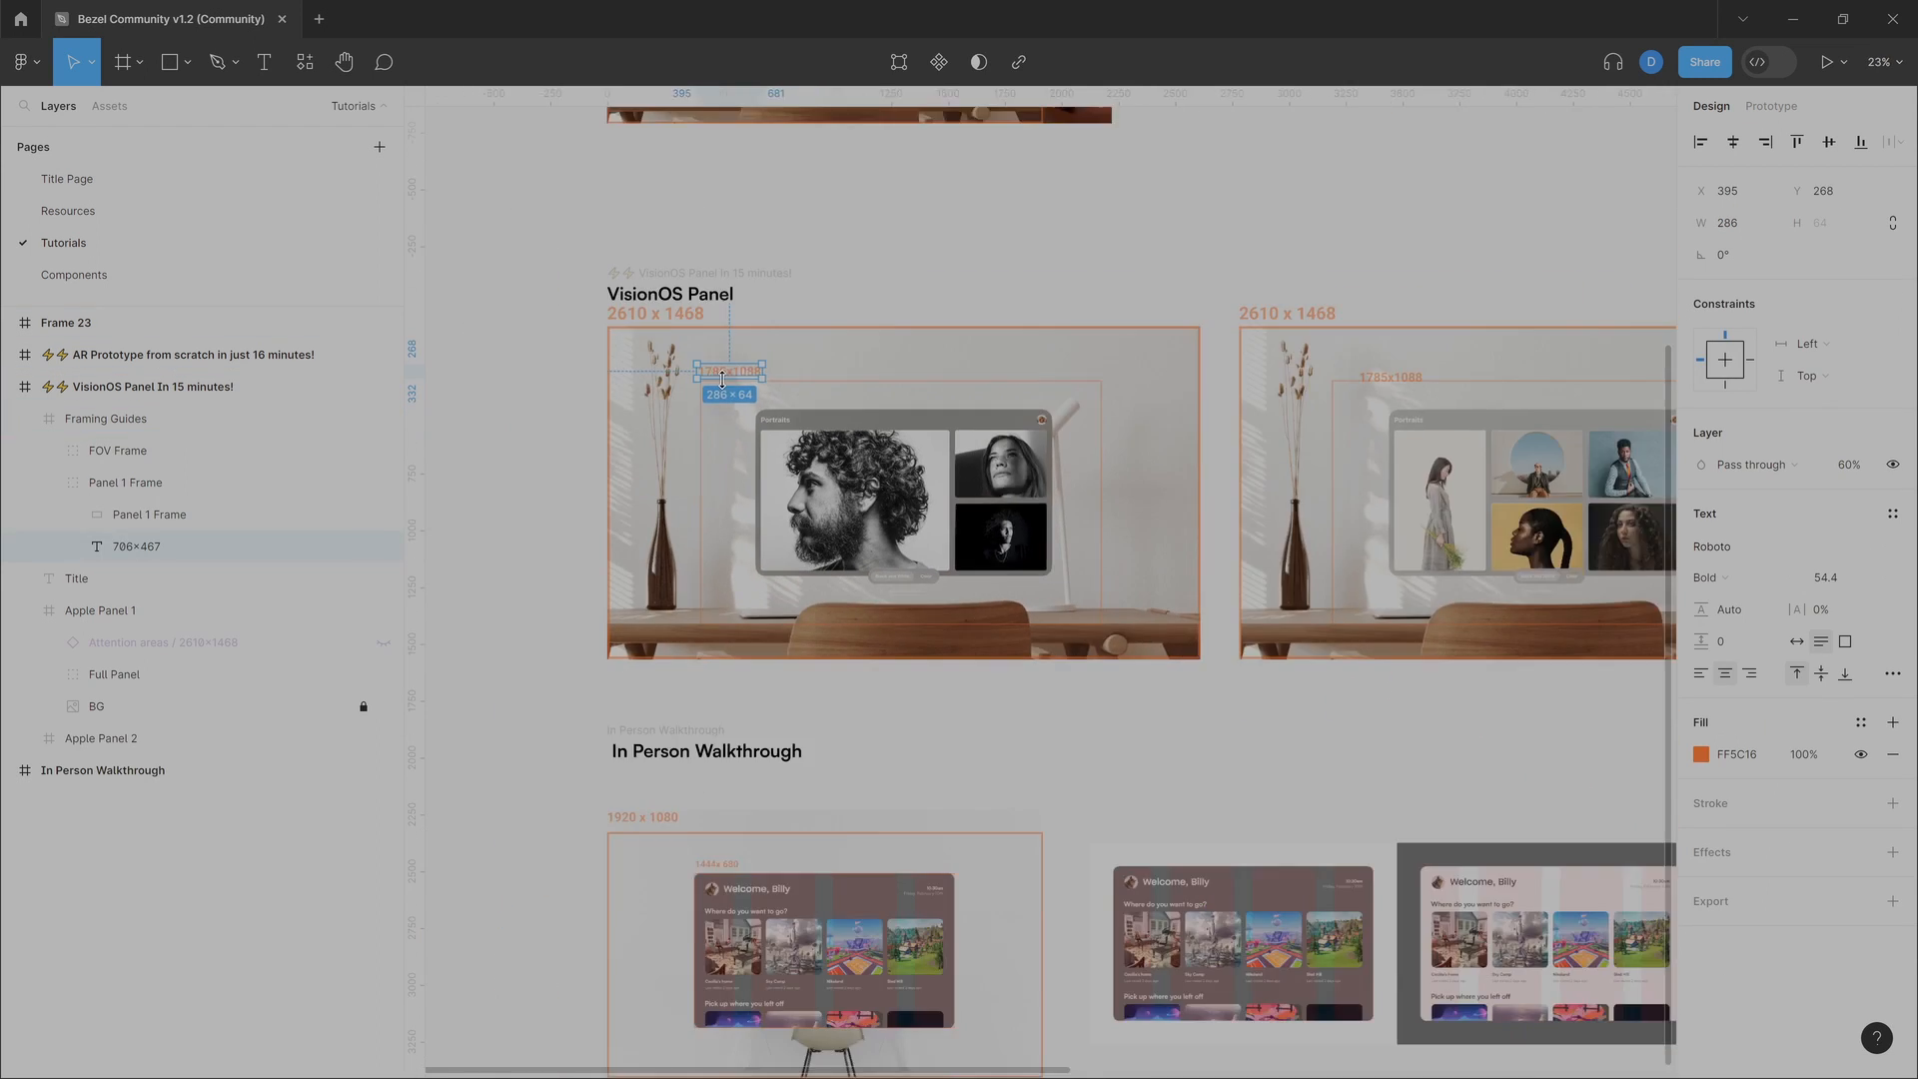
{"action": "scroll", "coordinate": [652, 339], "scroll_direction": "up", "scroll_amount": 3, "text": "ctrl"}
{"action": "middle_click_drag", "start_coordinate": [652, 342], "coordinate": [673, 716]}
{"action": "scroll", "coordinate": [690, 640], "scroll_direction": "down", "scroll_amount": 1, "text": "ctrl"}
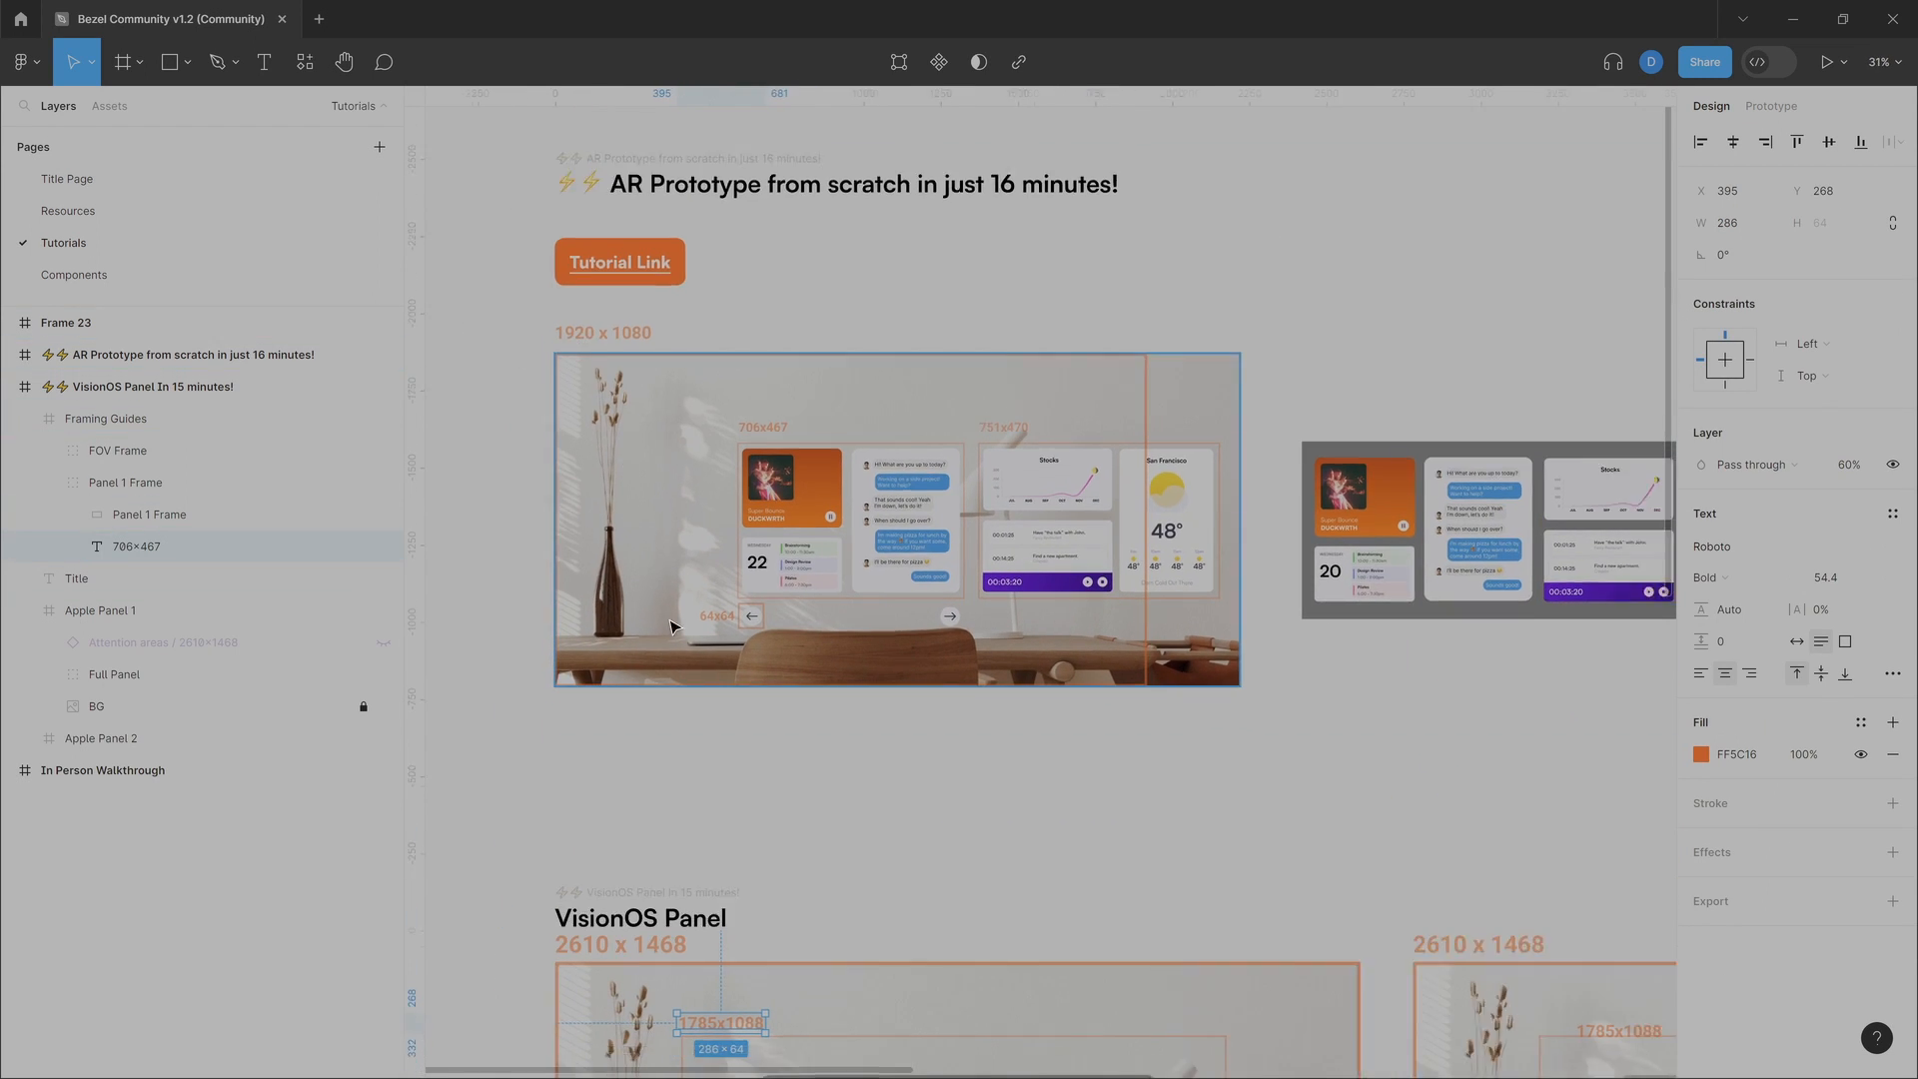
{"action": "scroll", "coordinate": [779, 400], "scroll_direction": "down", "scroll_amount": 4}
{"action": "scroll", "coordinate": [789, 509], "scroll_direction": "down", "scroll_amount": 2}
{"action": "scroll", "coordinate": [776, 556], "scroll_direction": "up", "scroll_amount": 2, "text": "ctrl"}
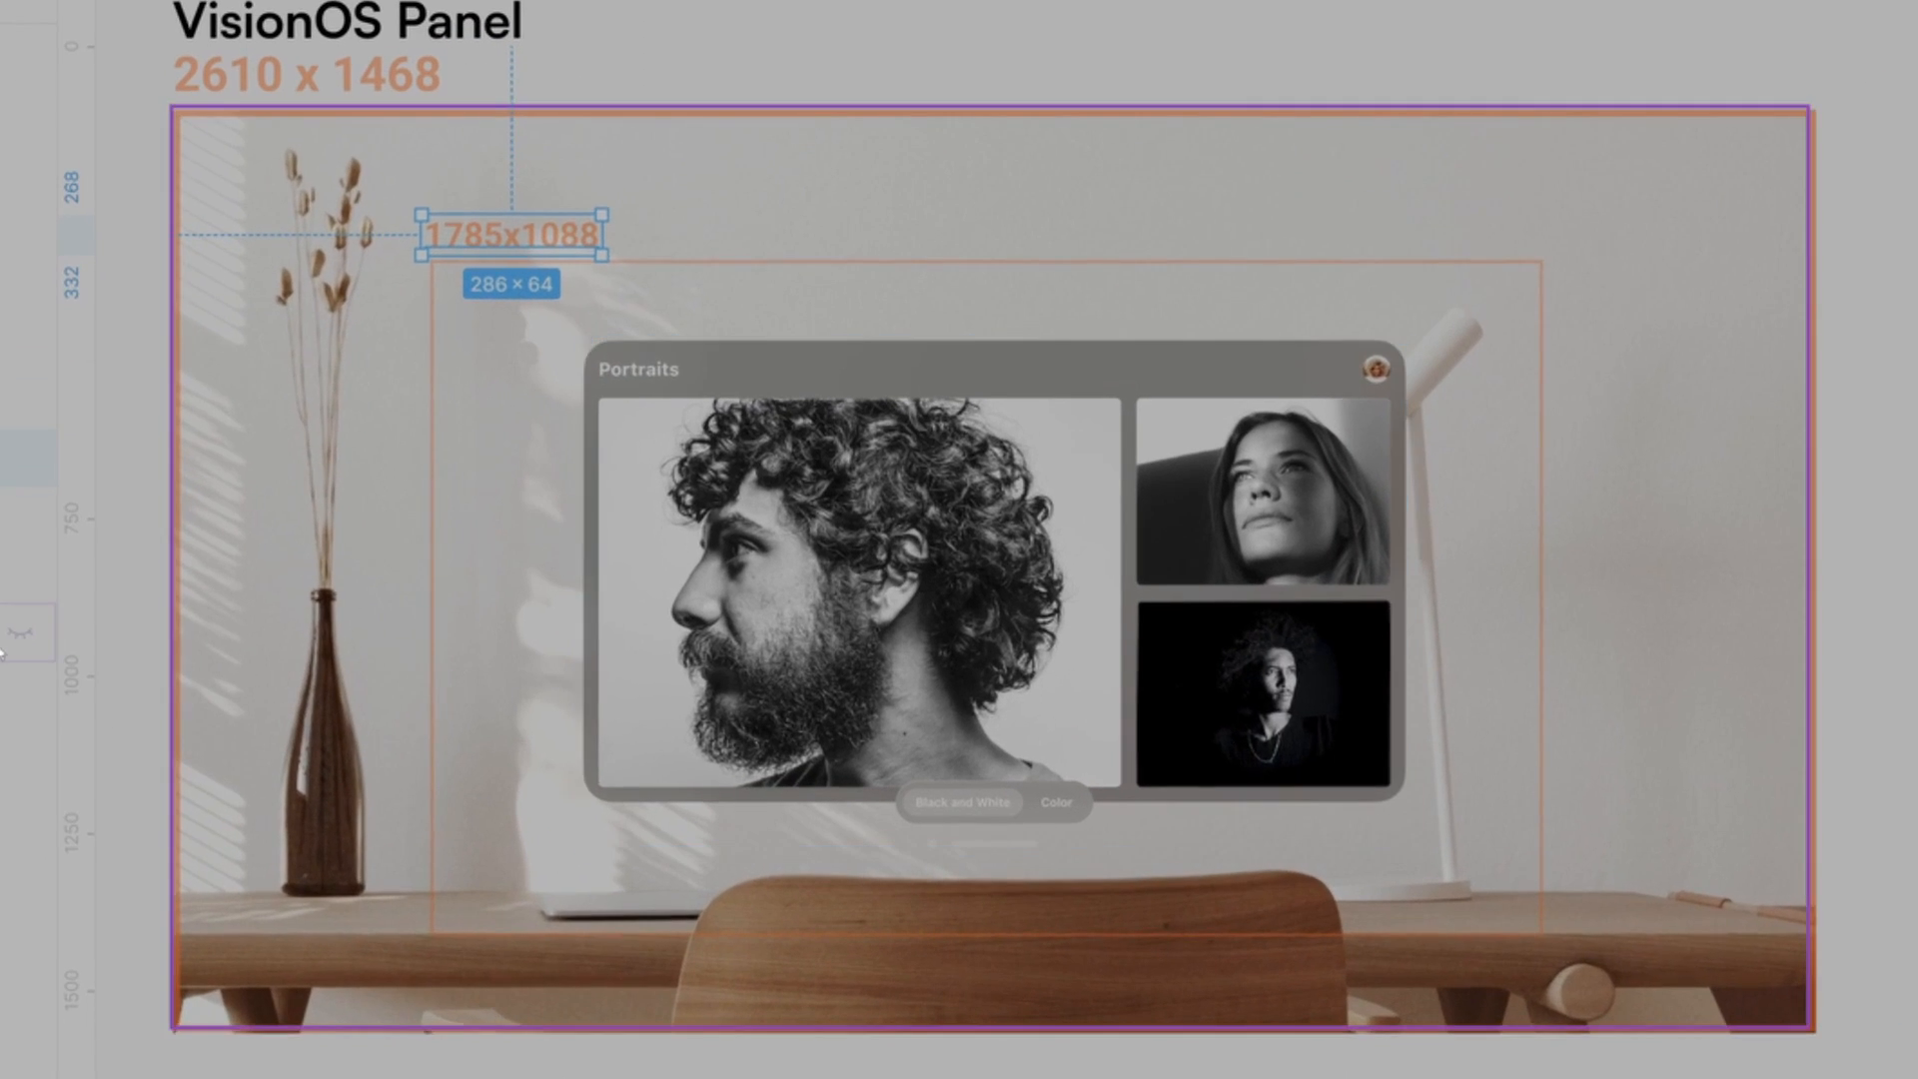
Step: Show the Attention areas overlay on Apple Panel 1 to check the panel's placement, and hide it again
{"action": "left_click", "coordinate": [383, 644]}
{"action": "left_click", "coordinate": [40, 240]}
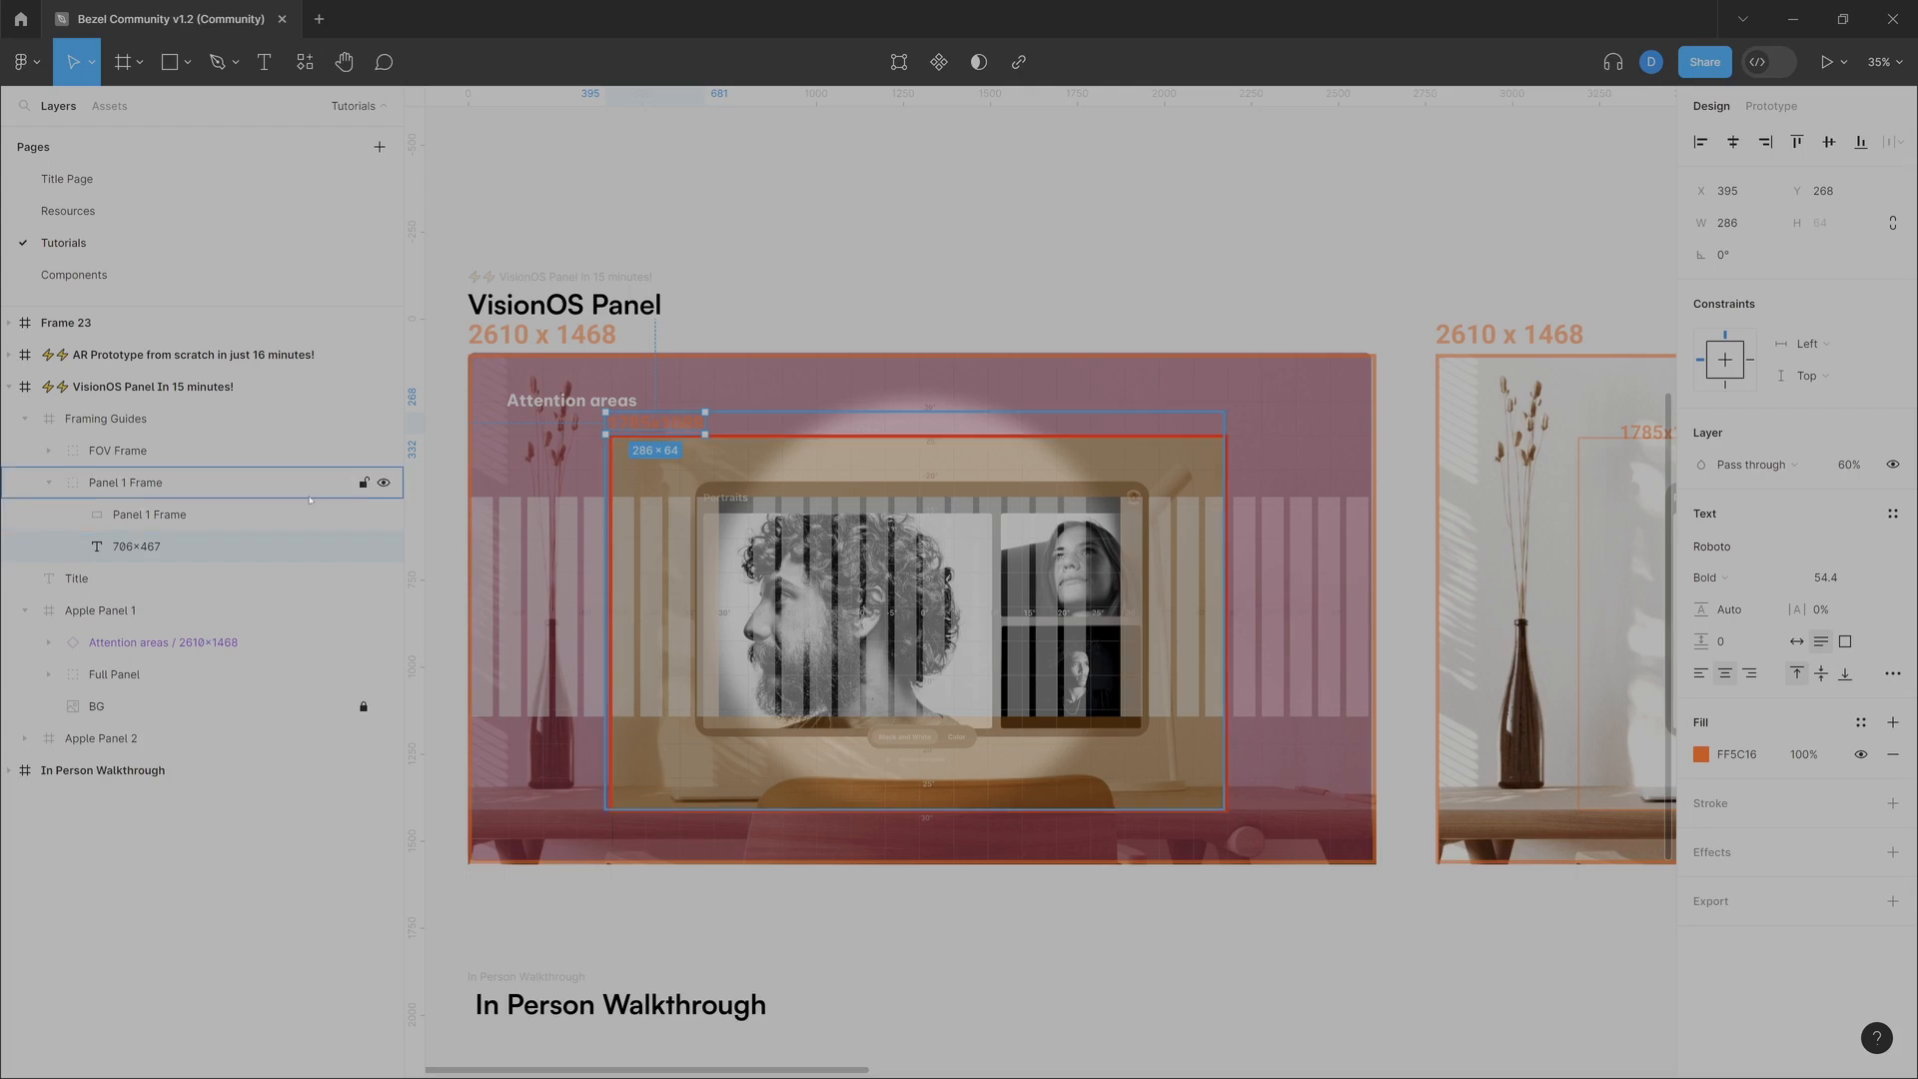
{"action": "left_click", "coordinate": [384, 643]}
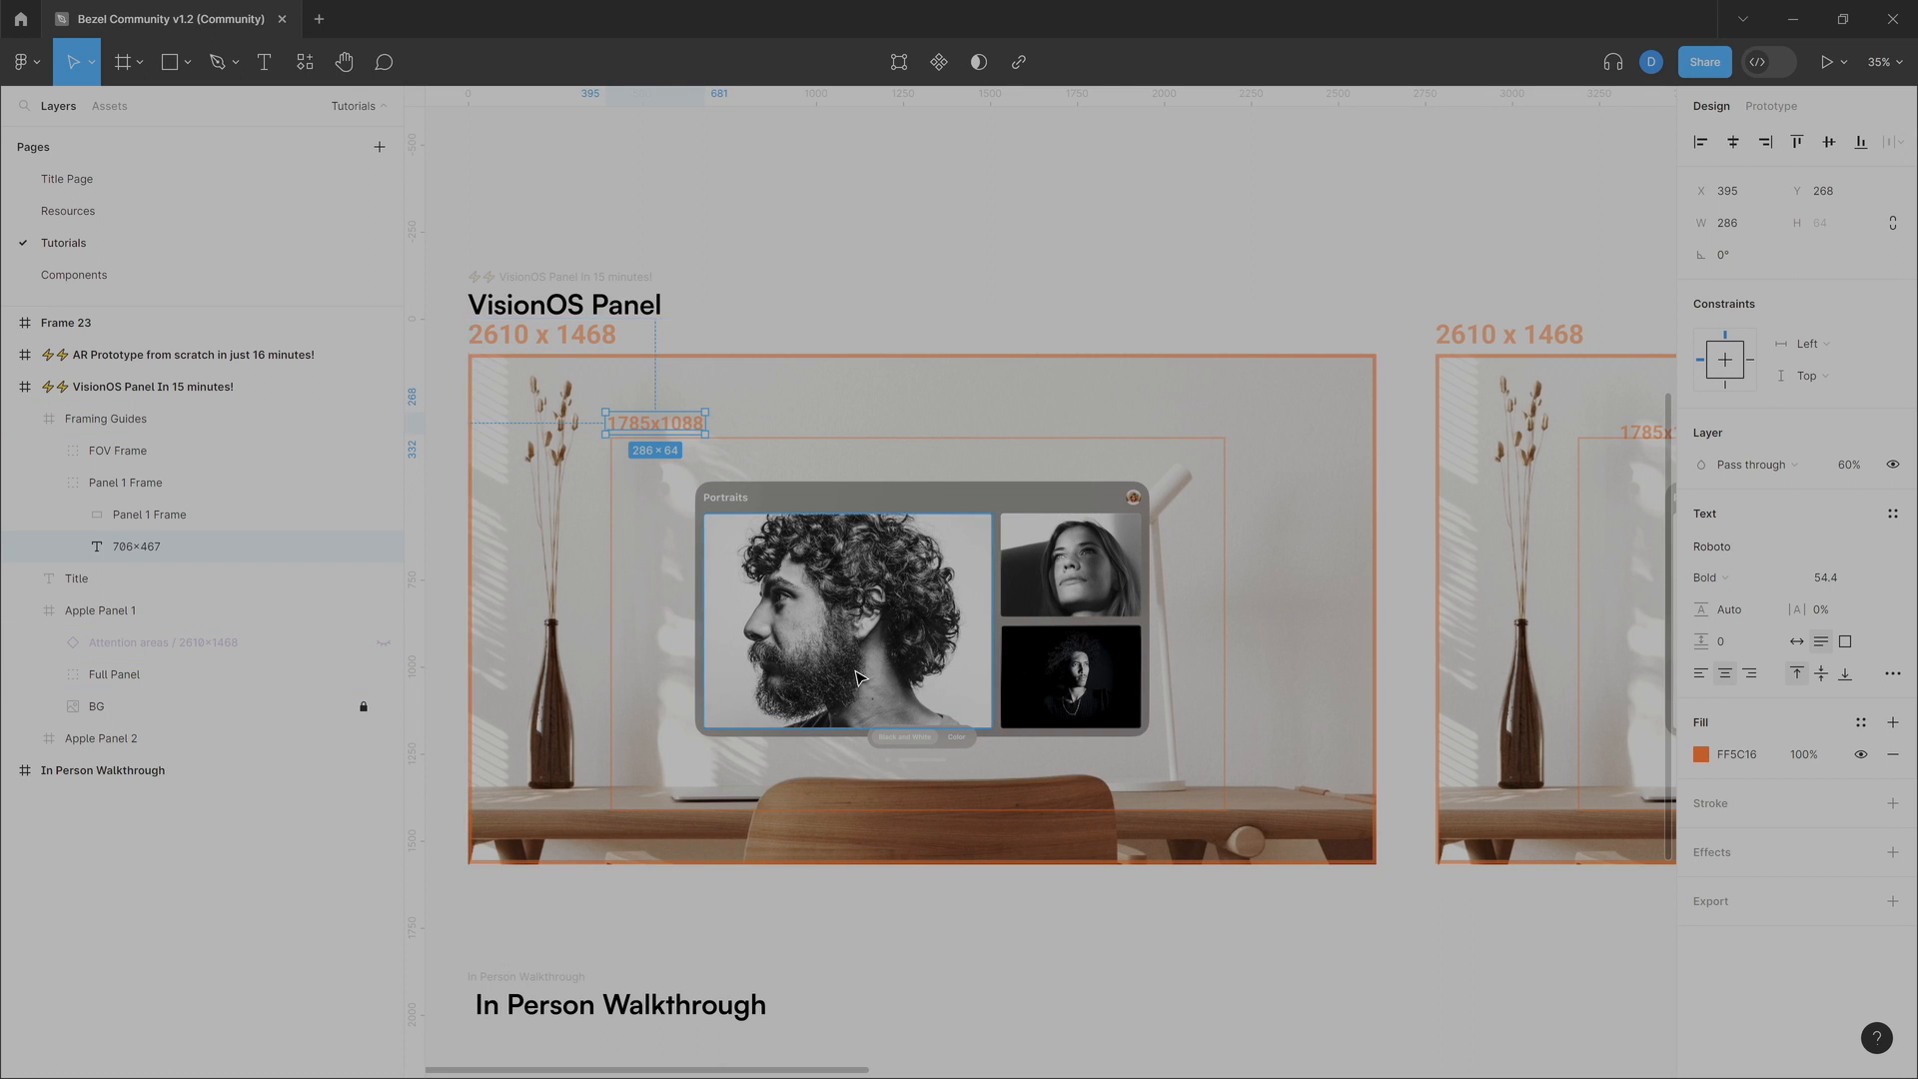
Step: Examine the black-and-white and color portrait panels in the two VisionOS Panel frames
{"action": "scroll", "coordinate": [856, 679], "scroll_direction": "down", "scroll_amount": 1, "text": "ctrl"}
{"action": "scroll", "coordinate": [856, 679], "scroll_direction": "up", "scroll_amount": 4, "text": "ctrl"}
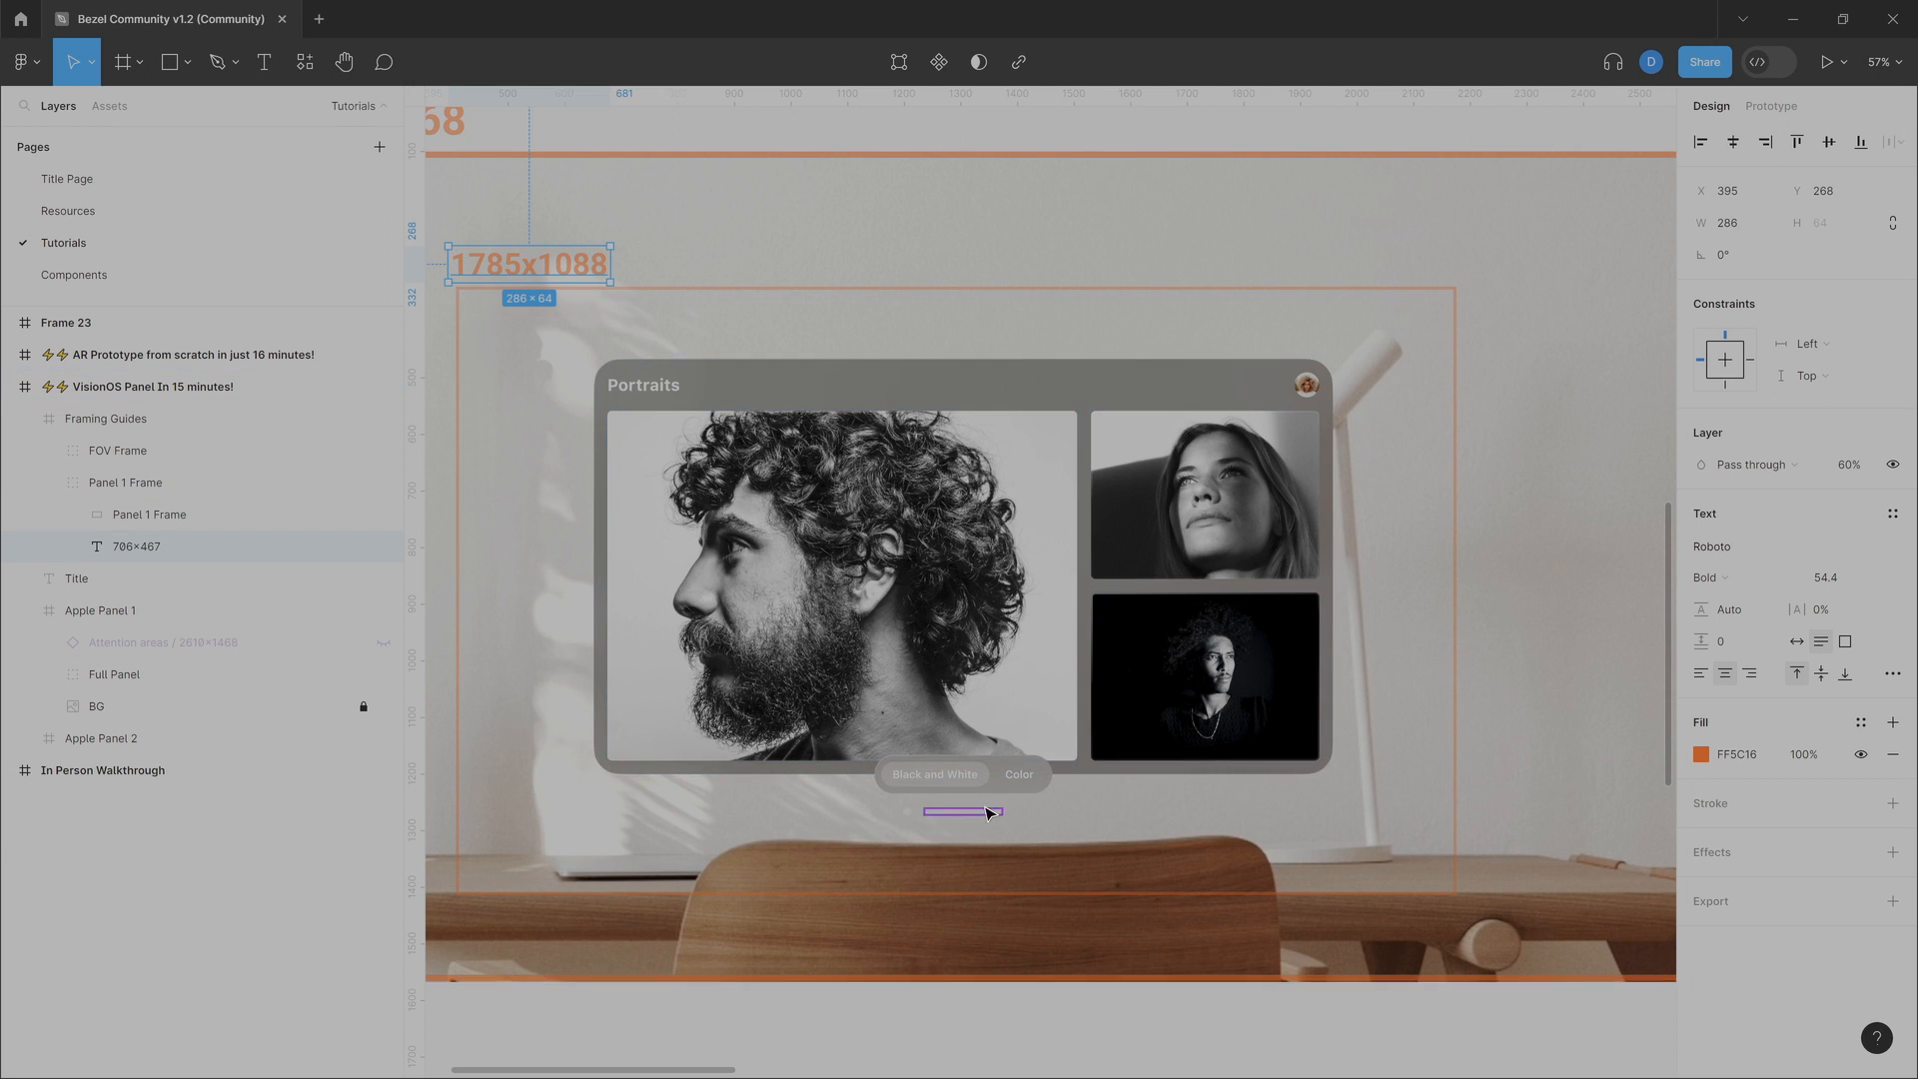
{"action": "scroll", "coordinate": [1263, 749], "scroll_direction": "right", "scroll_amount": 10, "text": "shift"}
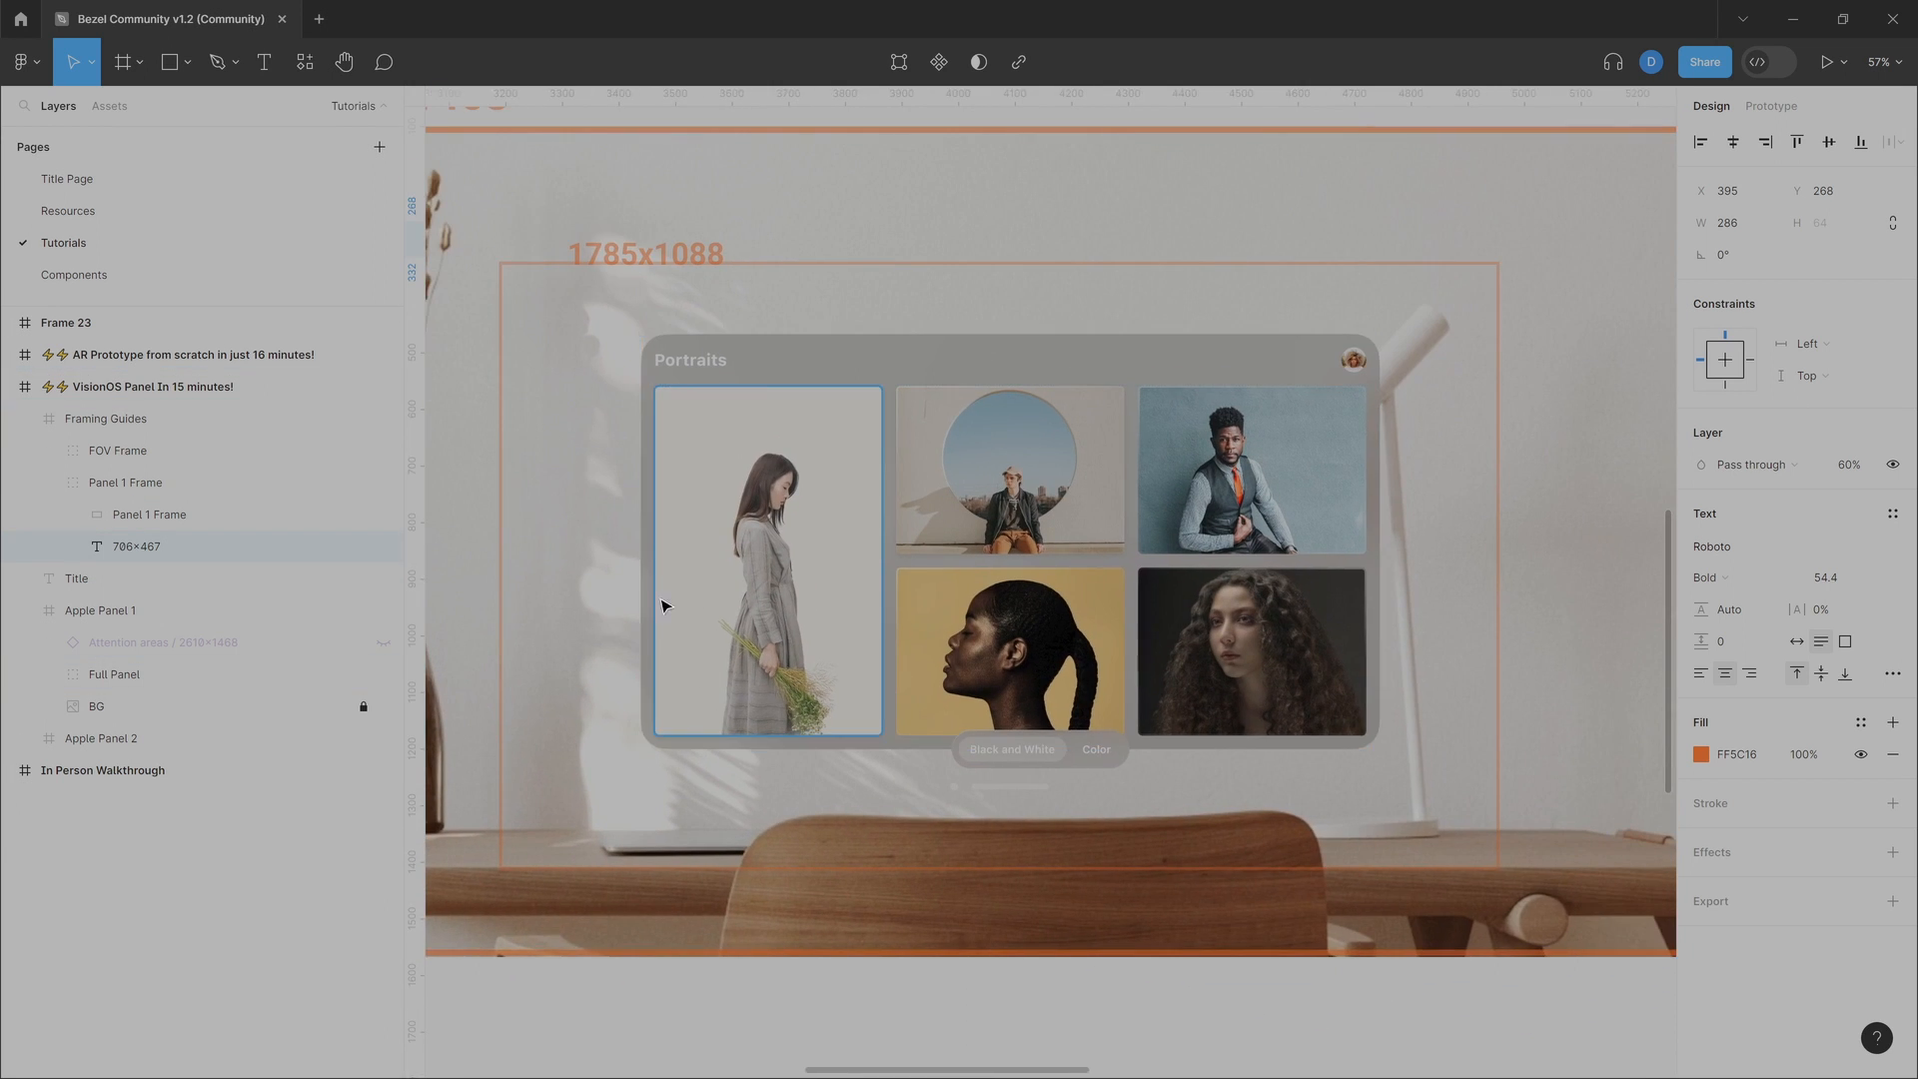
{"action": "scroll", "coordinate": [879, 592], "scroll_direction": "down", "scroll_amount": 3, "text": "ctrl"}
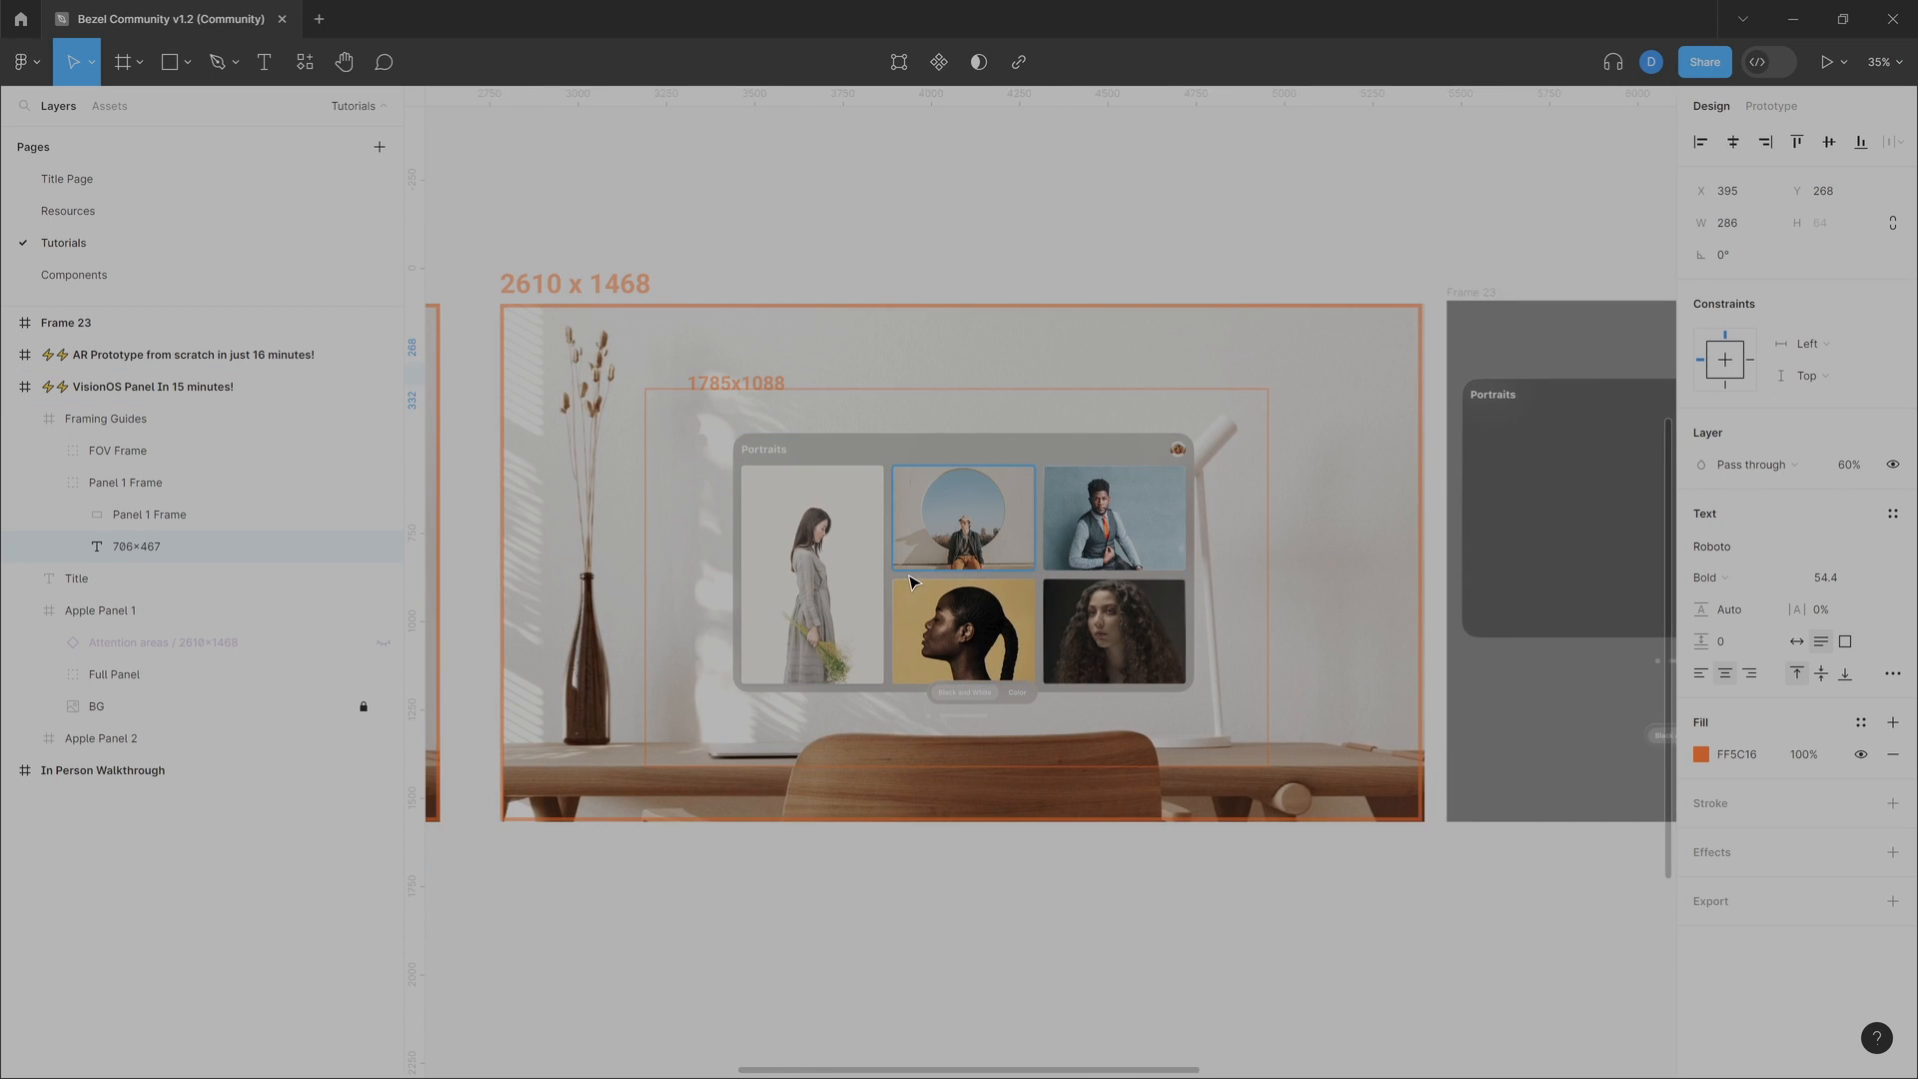
{"action": "middle_click_drag", "start_coordinate": [904, 567], "coordinate": [1736, 559]}
{"action": "middle_click_drag", "start_coordinate": [1007, 548], "coordinate": [1240, 570]}
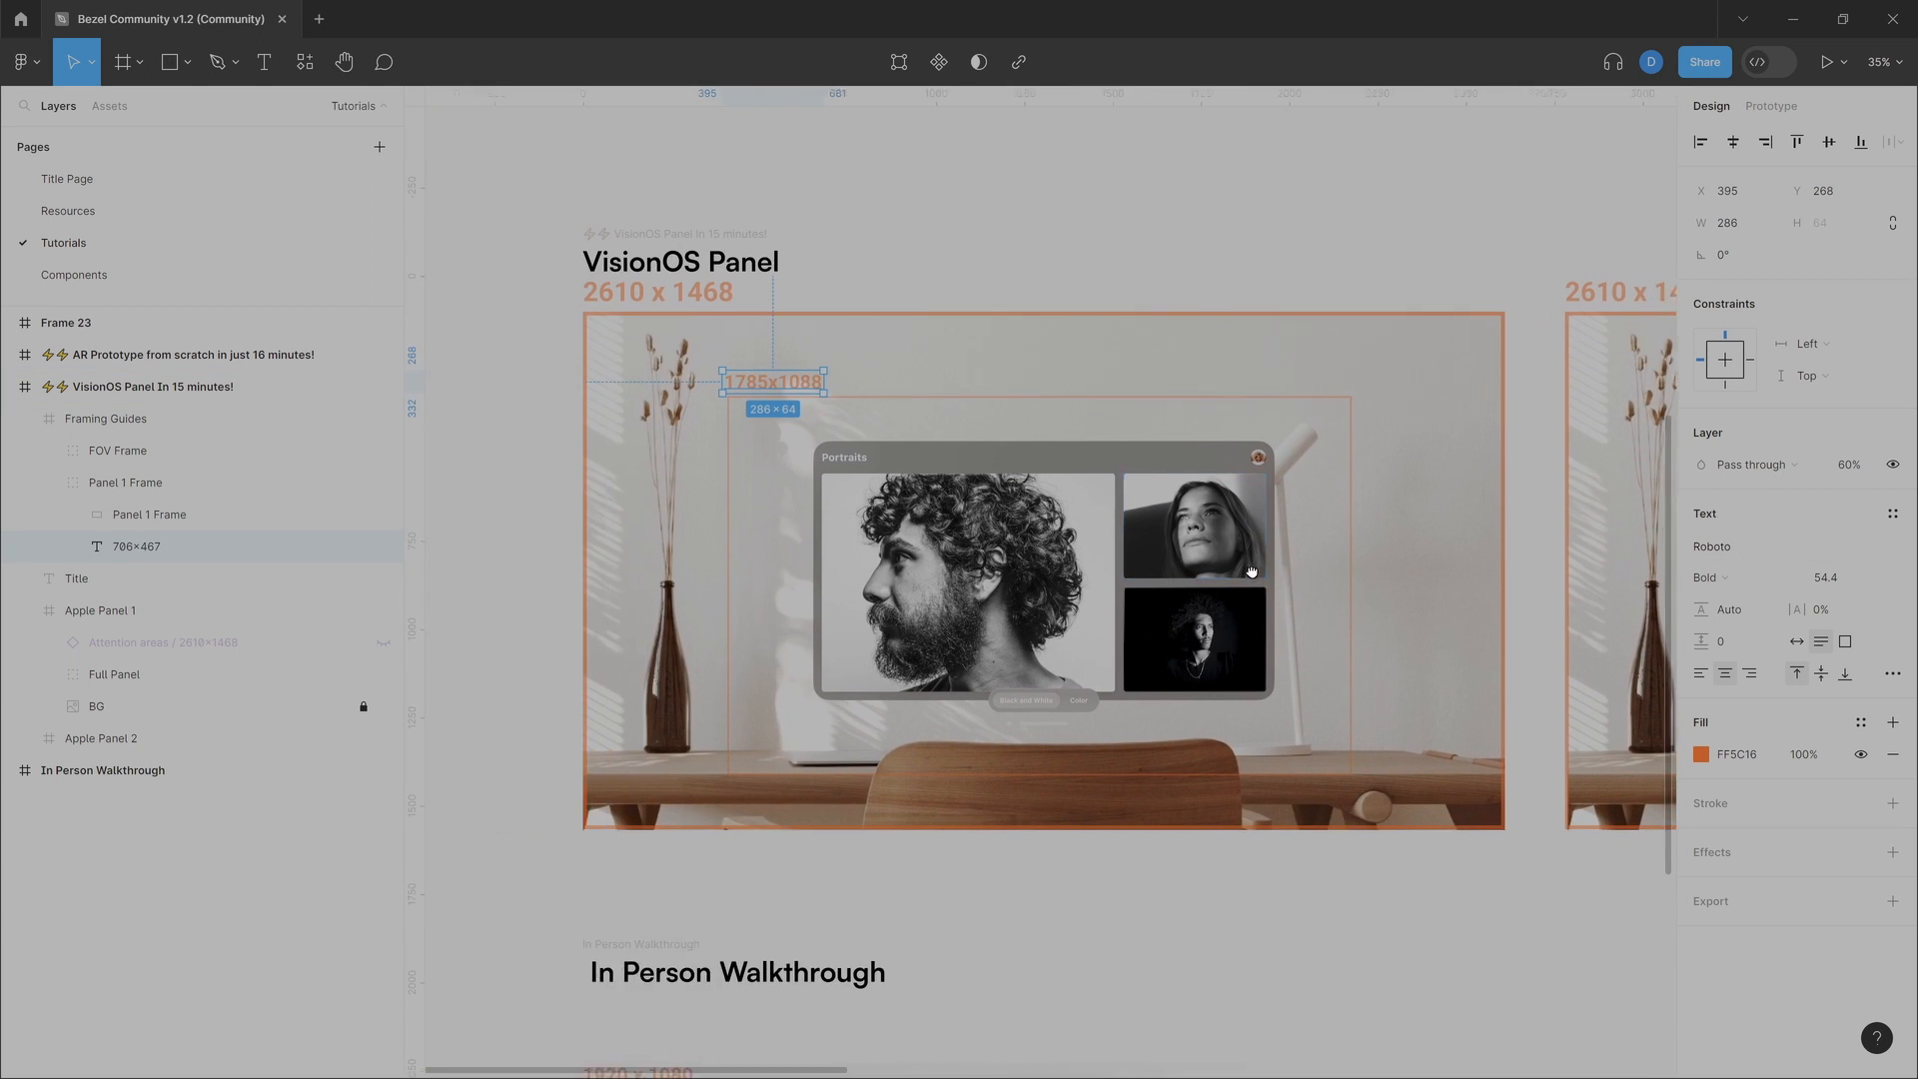
{"action": "scroll", "coordinate": [1239, 572], "scroll_direction": "up", "scroll_amount": 1, "text": "ctrl"}
{"action": "scroll", "coordinate": [1240, 570], "scroll_direction": "up", "scroll_amount": 2, "text": "ctrl"}
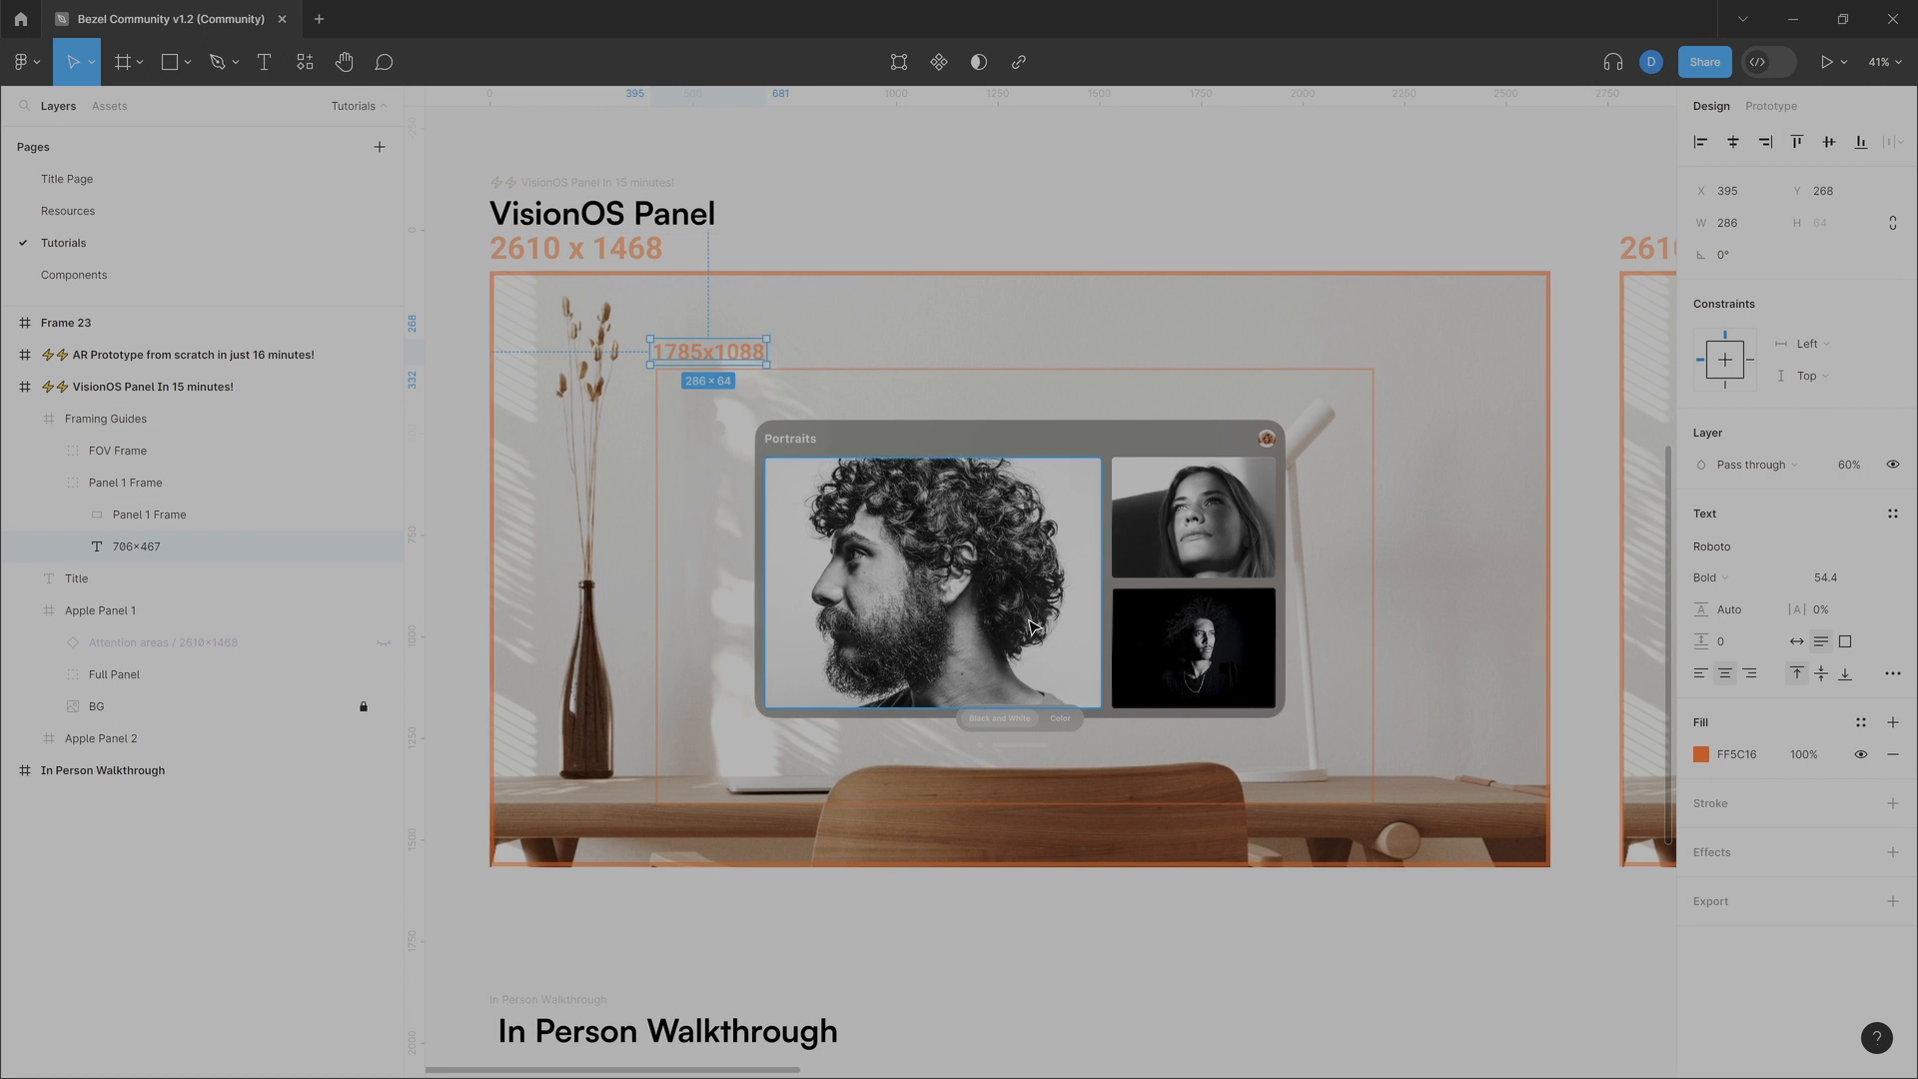
{"action": "scroll", "coordinate": [1004, 610], "scroll_direction": "down", "scroll_amount": 3, "text": "ctrl"}
Step: Copy the Full Panel group of Apple Panel 1, paste it into the Bezel scene and view the scene from the Top
{"action": "left_click", "coordinate": [972, 530]}
{"action": "scroll", "coordinate": [986, 540], "scroll_direction": "up", "scroll_amount": 2, "text": "ctrl"}
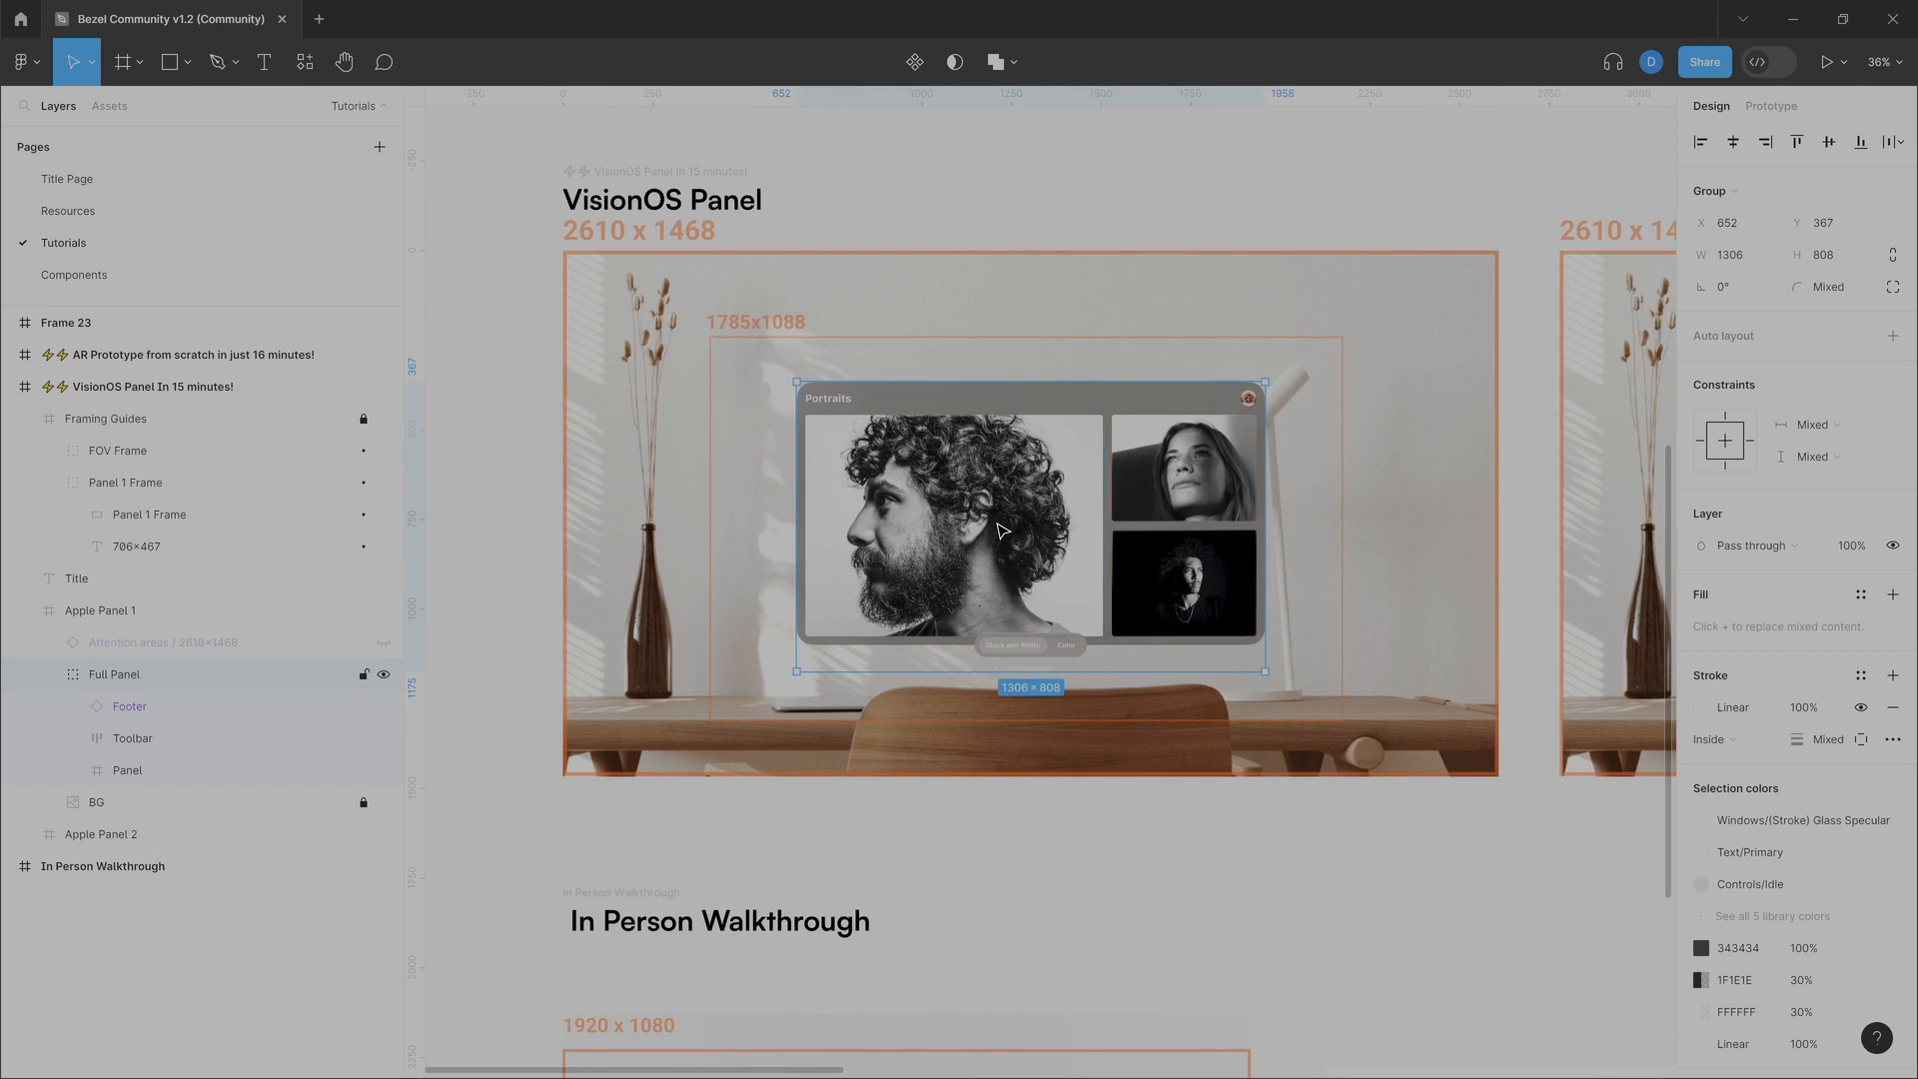
{"action": "right_click", "coordinate": [987, 540]}
{"action": "mouse_move", "coordinate": [1099, 532]}
{"action": "left_click", "coordinate": [1264, 605]}
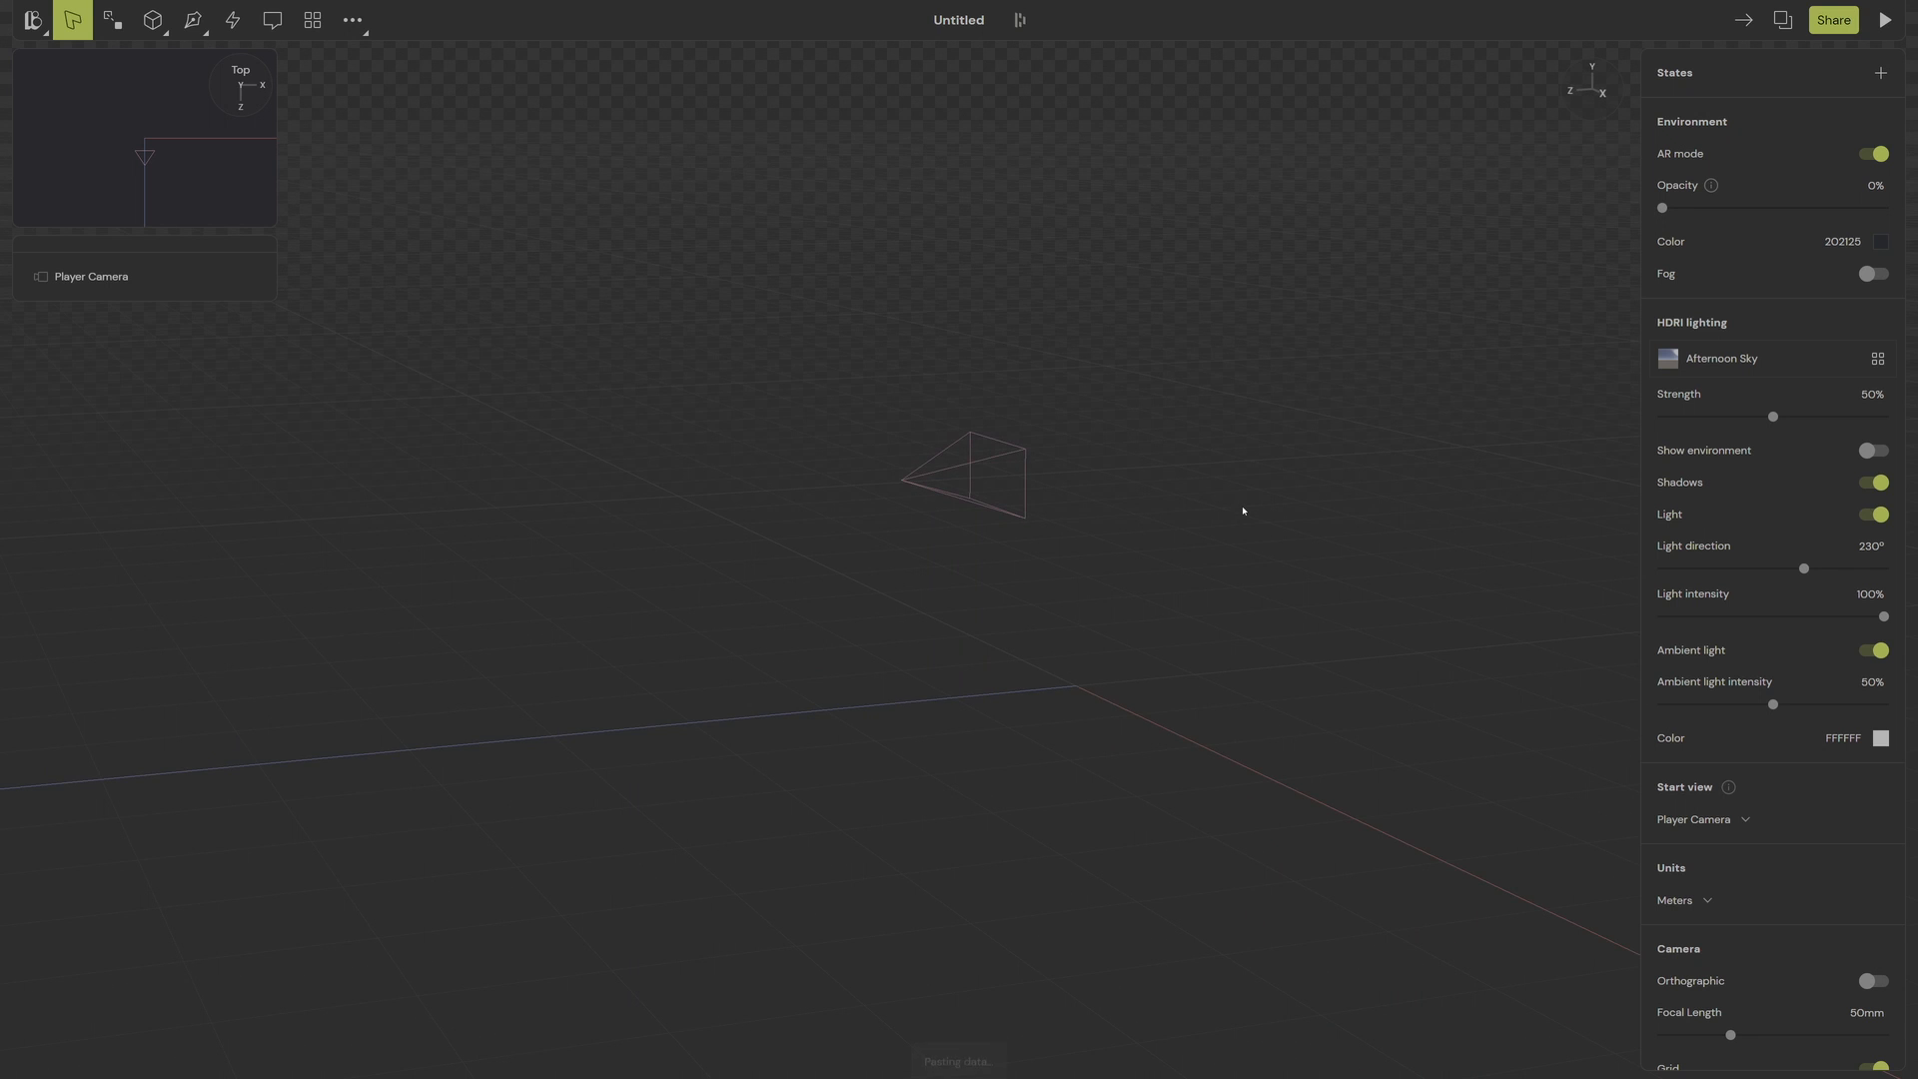
{"action": "key", "text": "ctrl+v"}
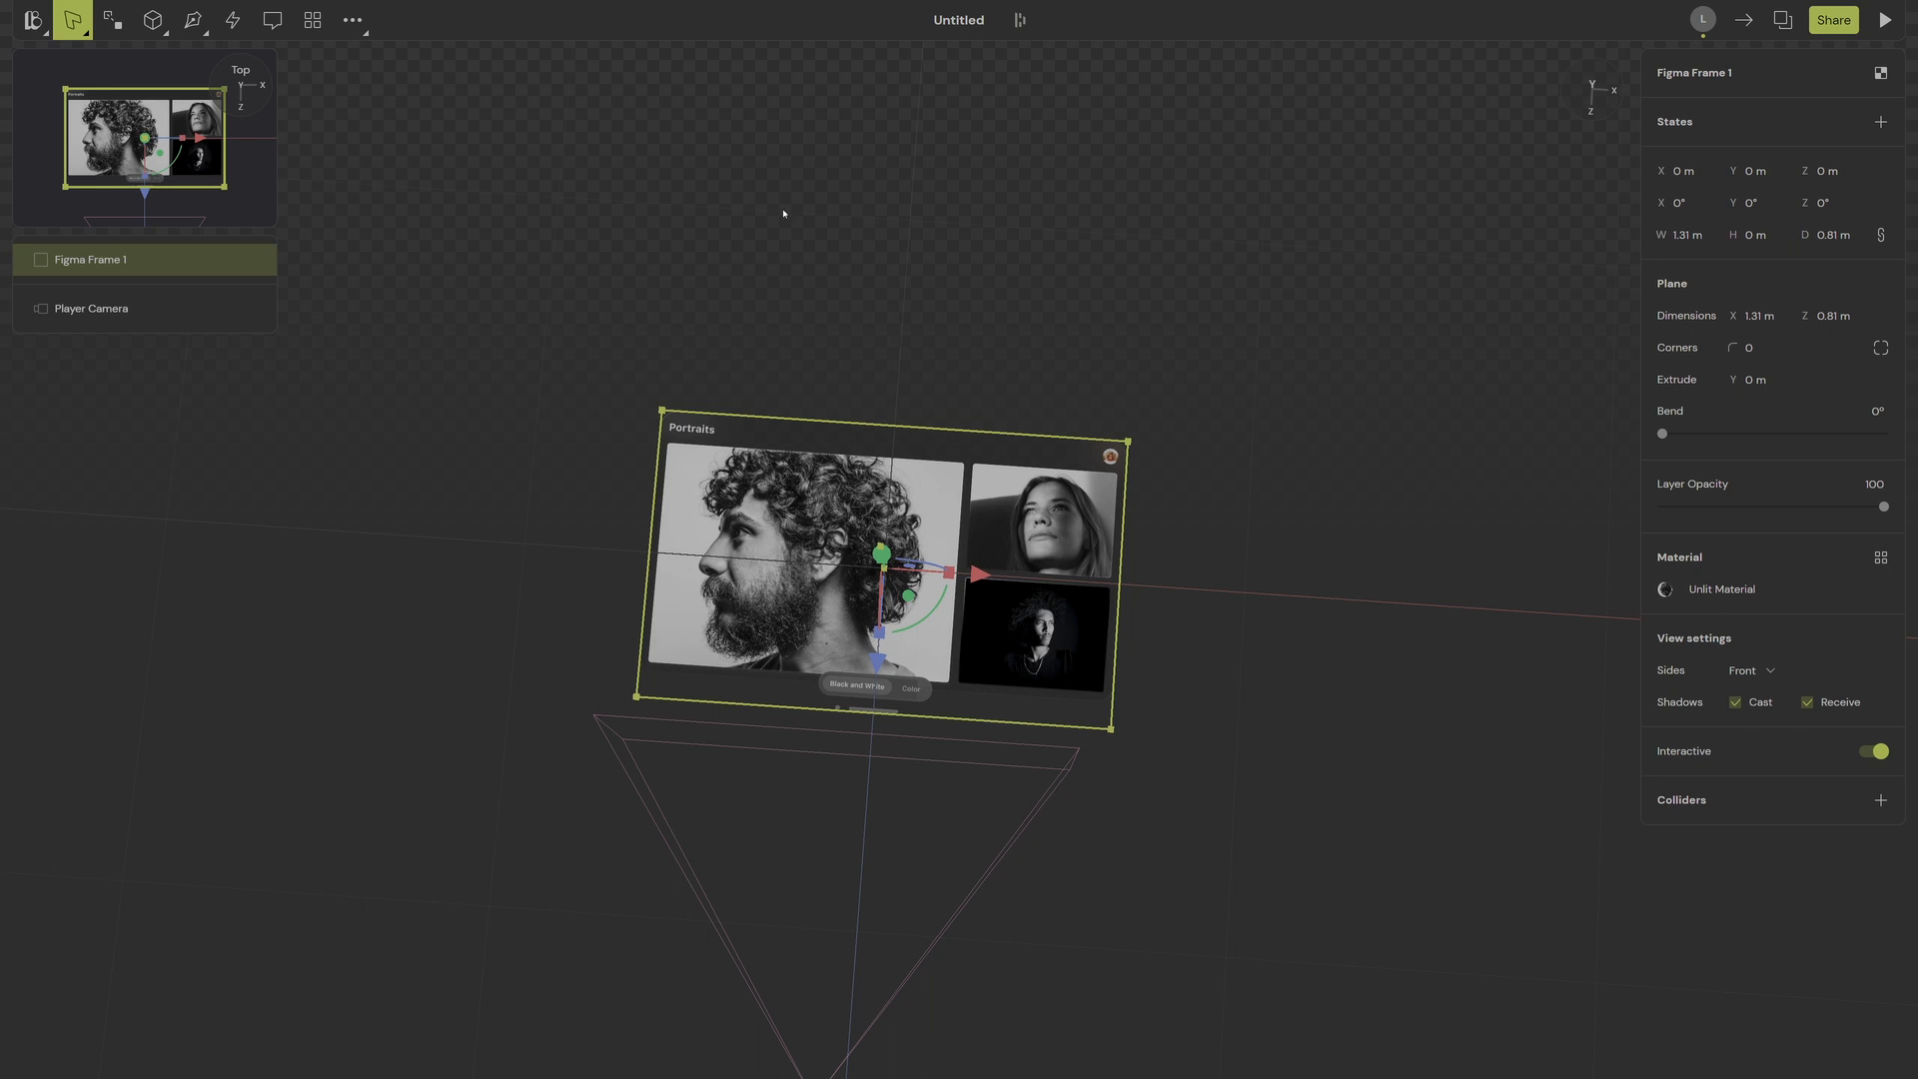
{"action": "left_click", "coordinate": [1591, 91]}
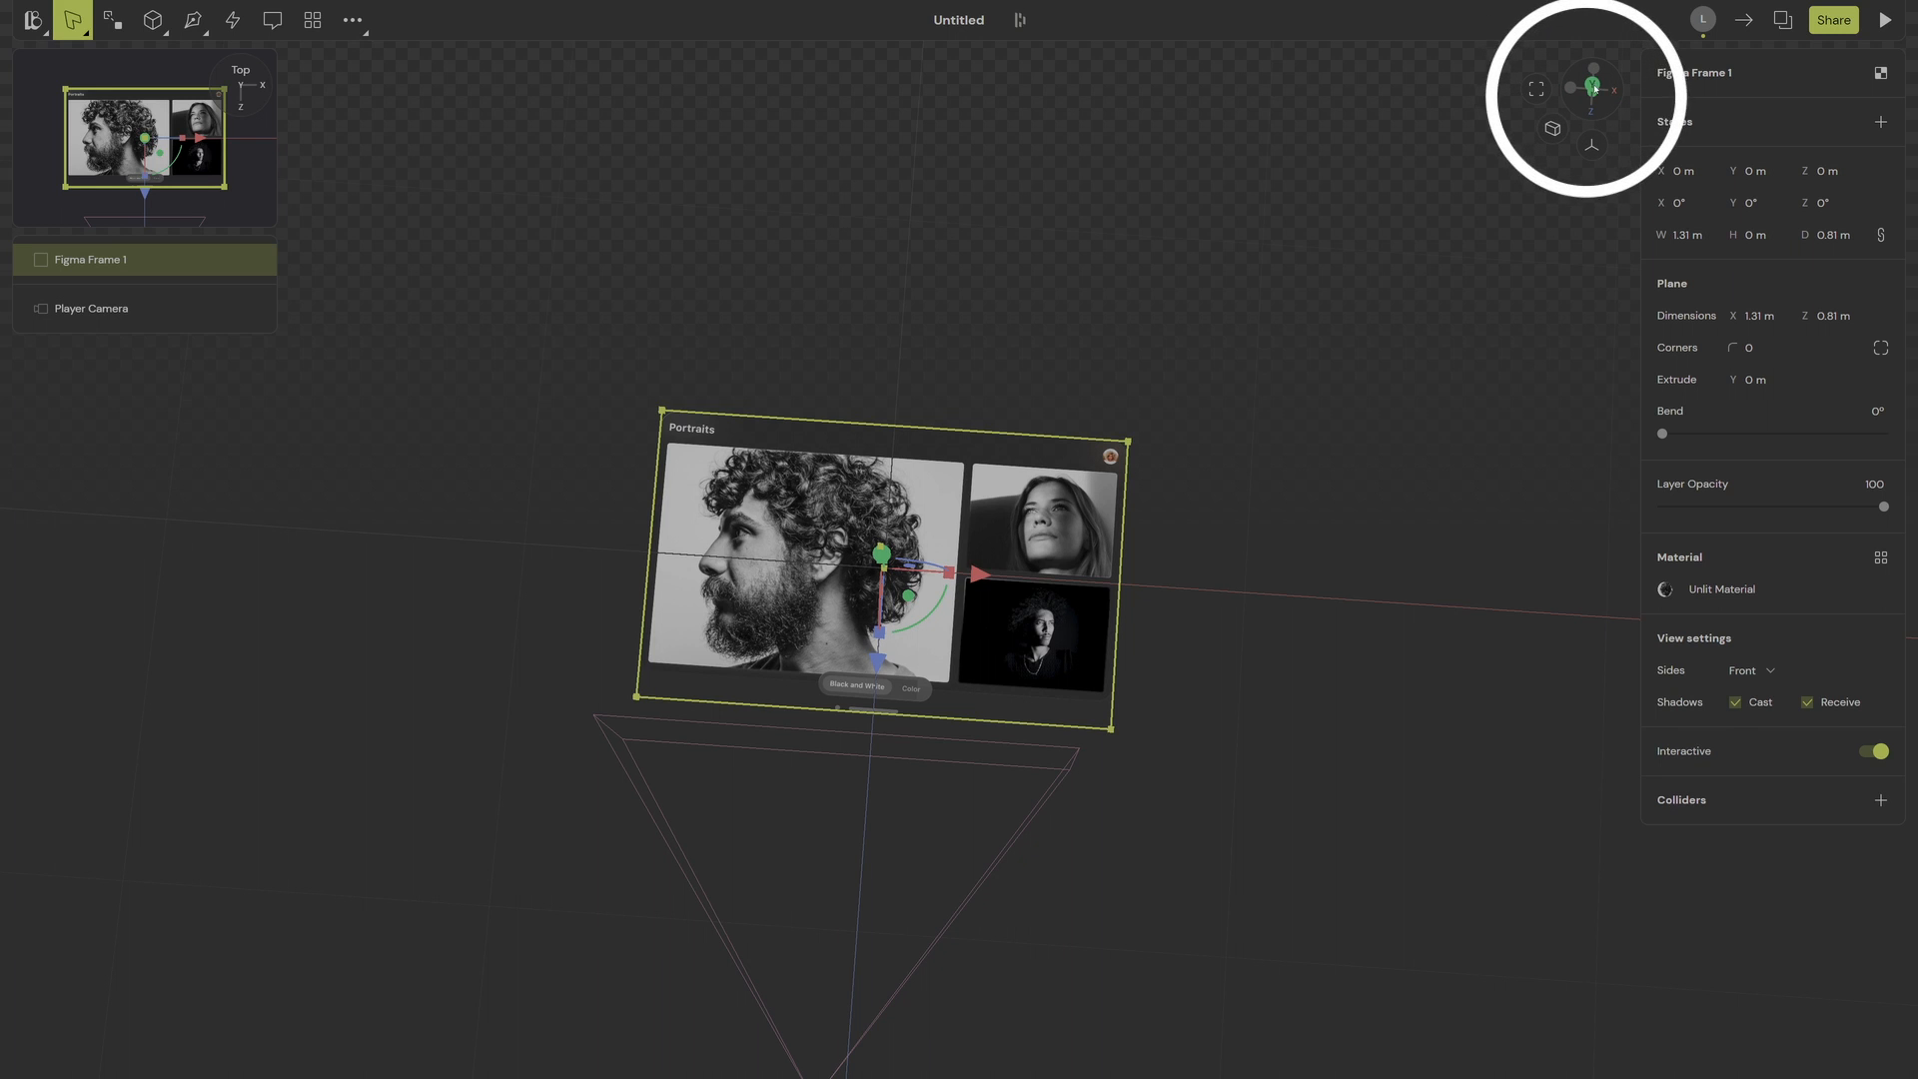
{"action": "left_click", "coordinate": [1592, 90]}
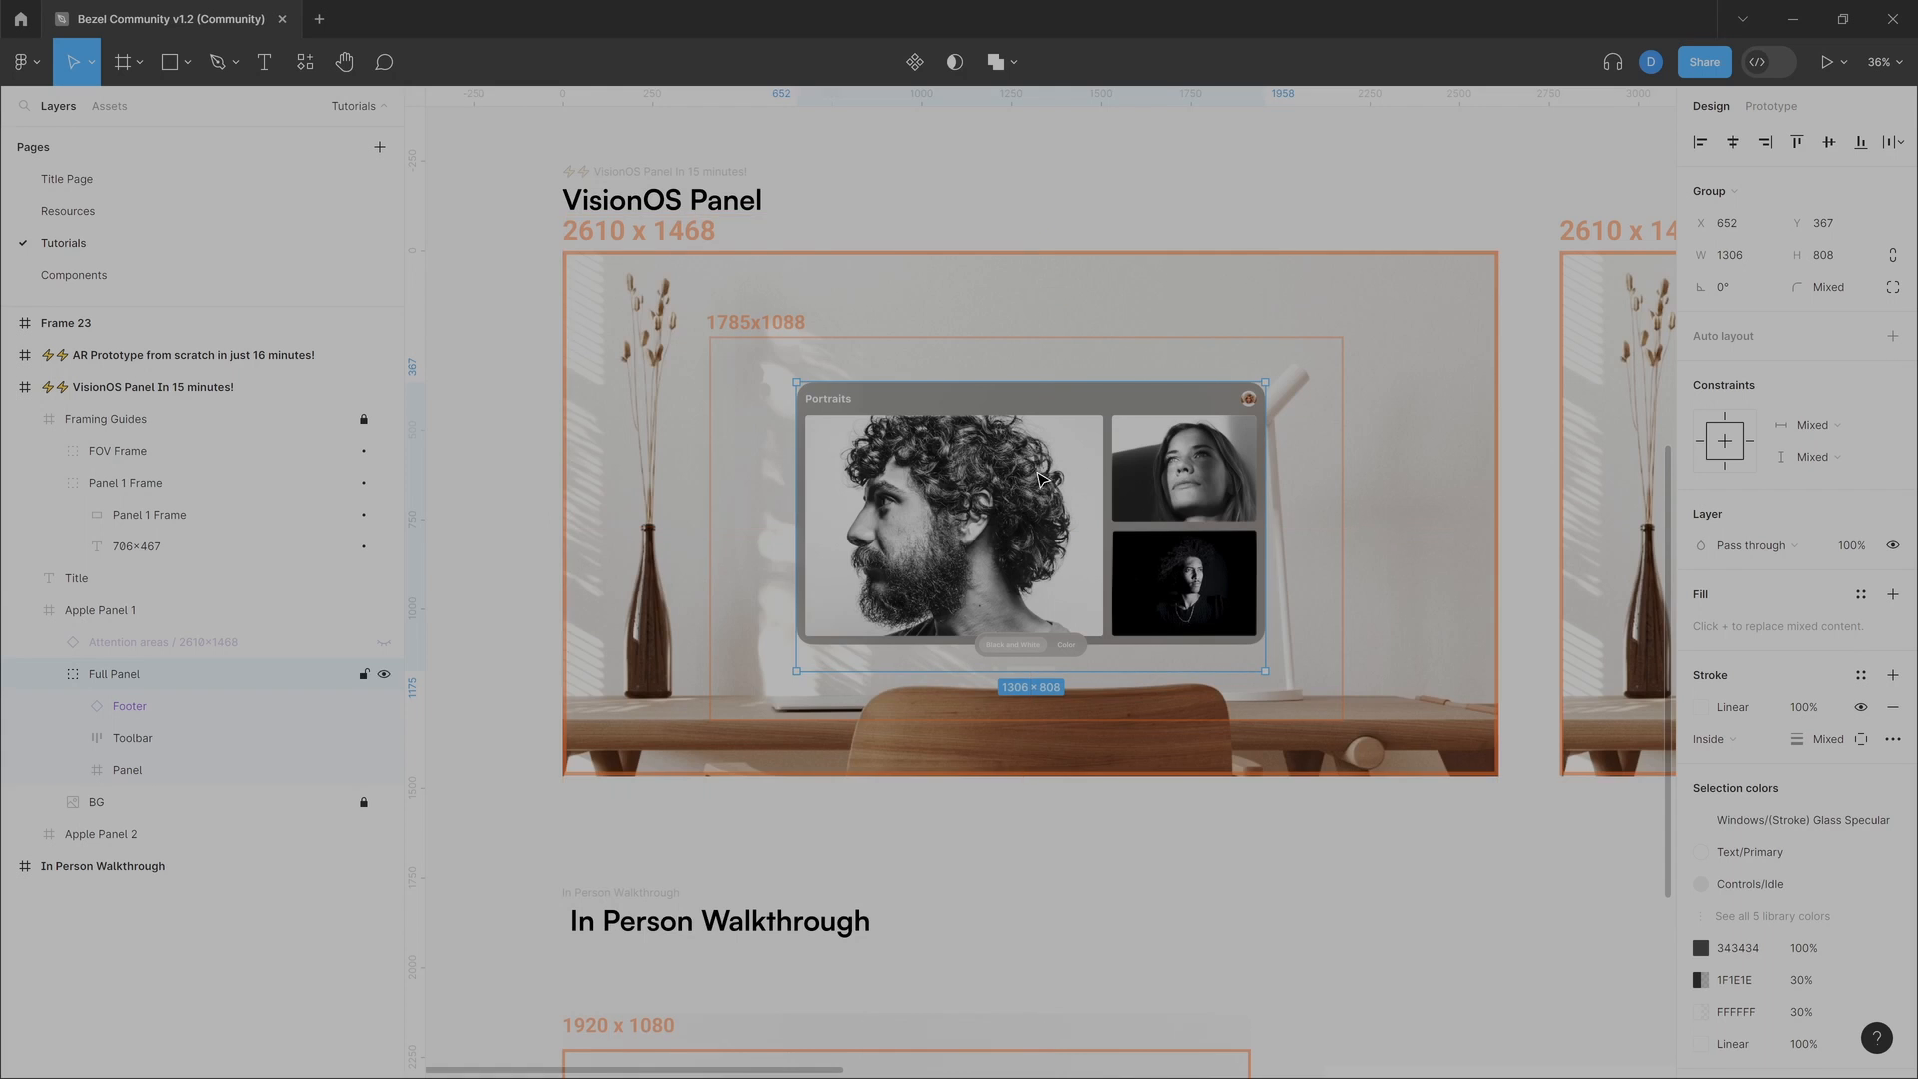
Step: Copy the large Img1 portrait from Frame 23 in Figma and paste it into the Bezel scene
{"action": "left_click_drag", "start_coordinate": [1414, 440], "coordinate": [824, 386]}
{"action": "scroll", "coordinate": [824, 386], "scroll_direction": "left", "scroll_amount": 5}
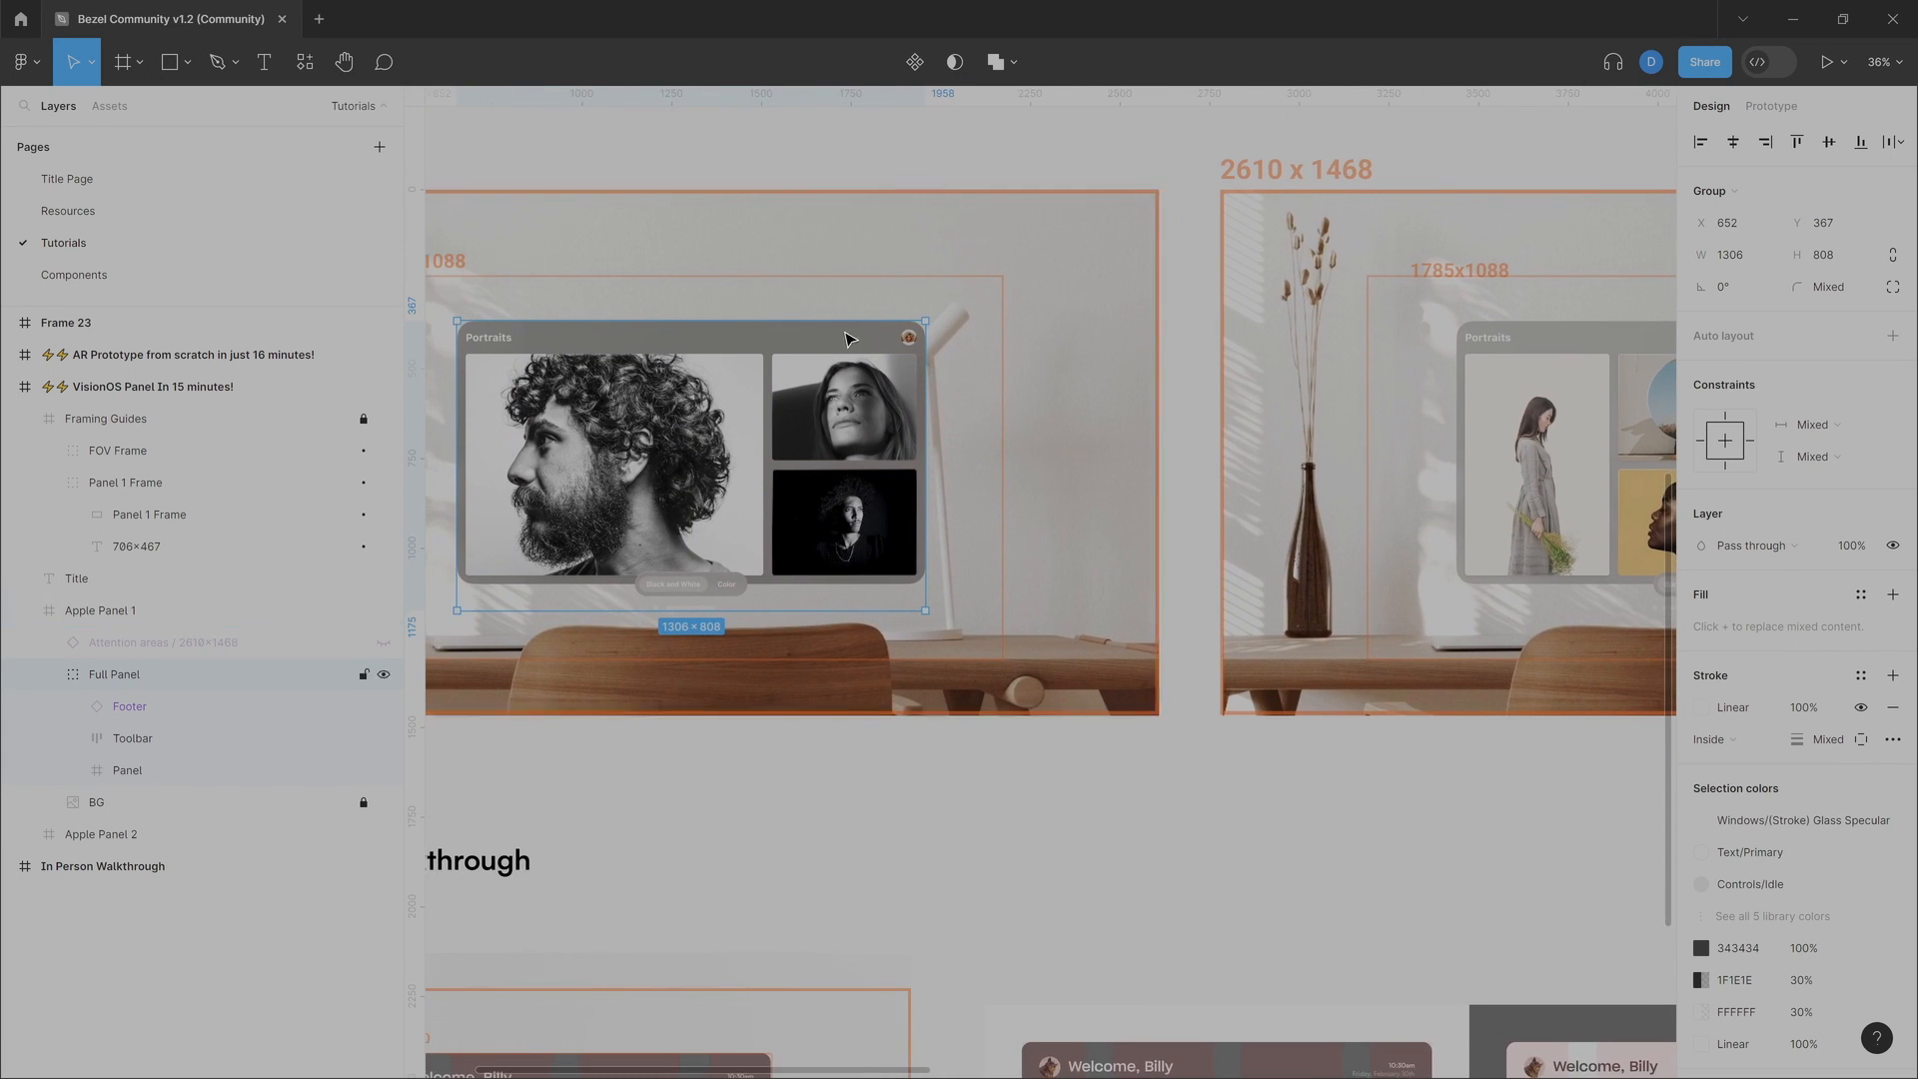
{"action": "scroll", "coordinate": [811, 327], "scroll_direction": "right", "scroll_amount": 15}
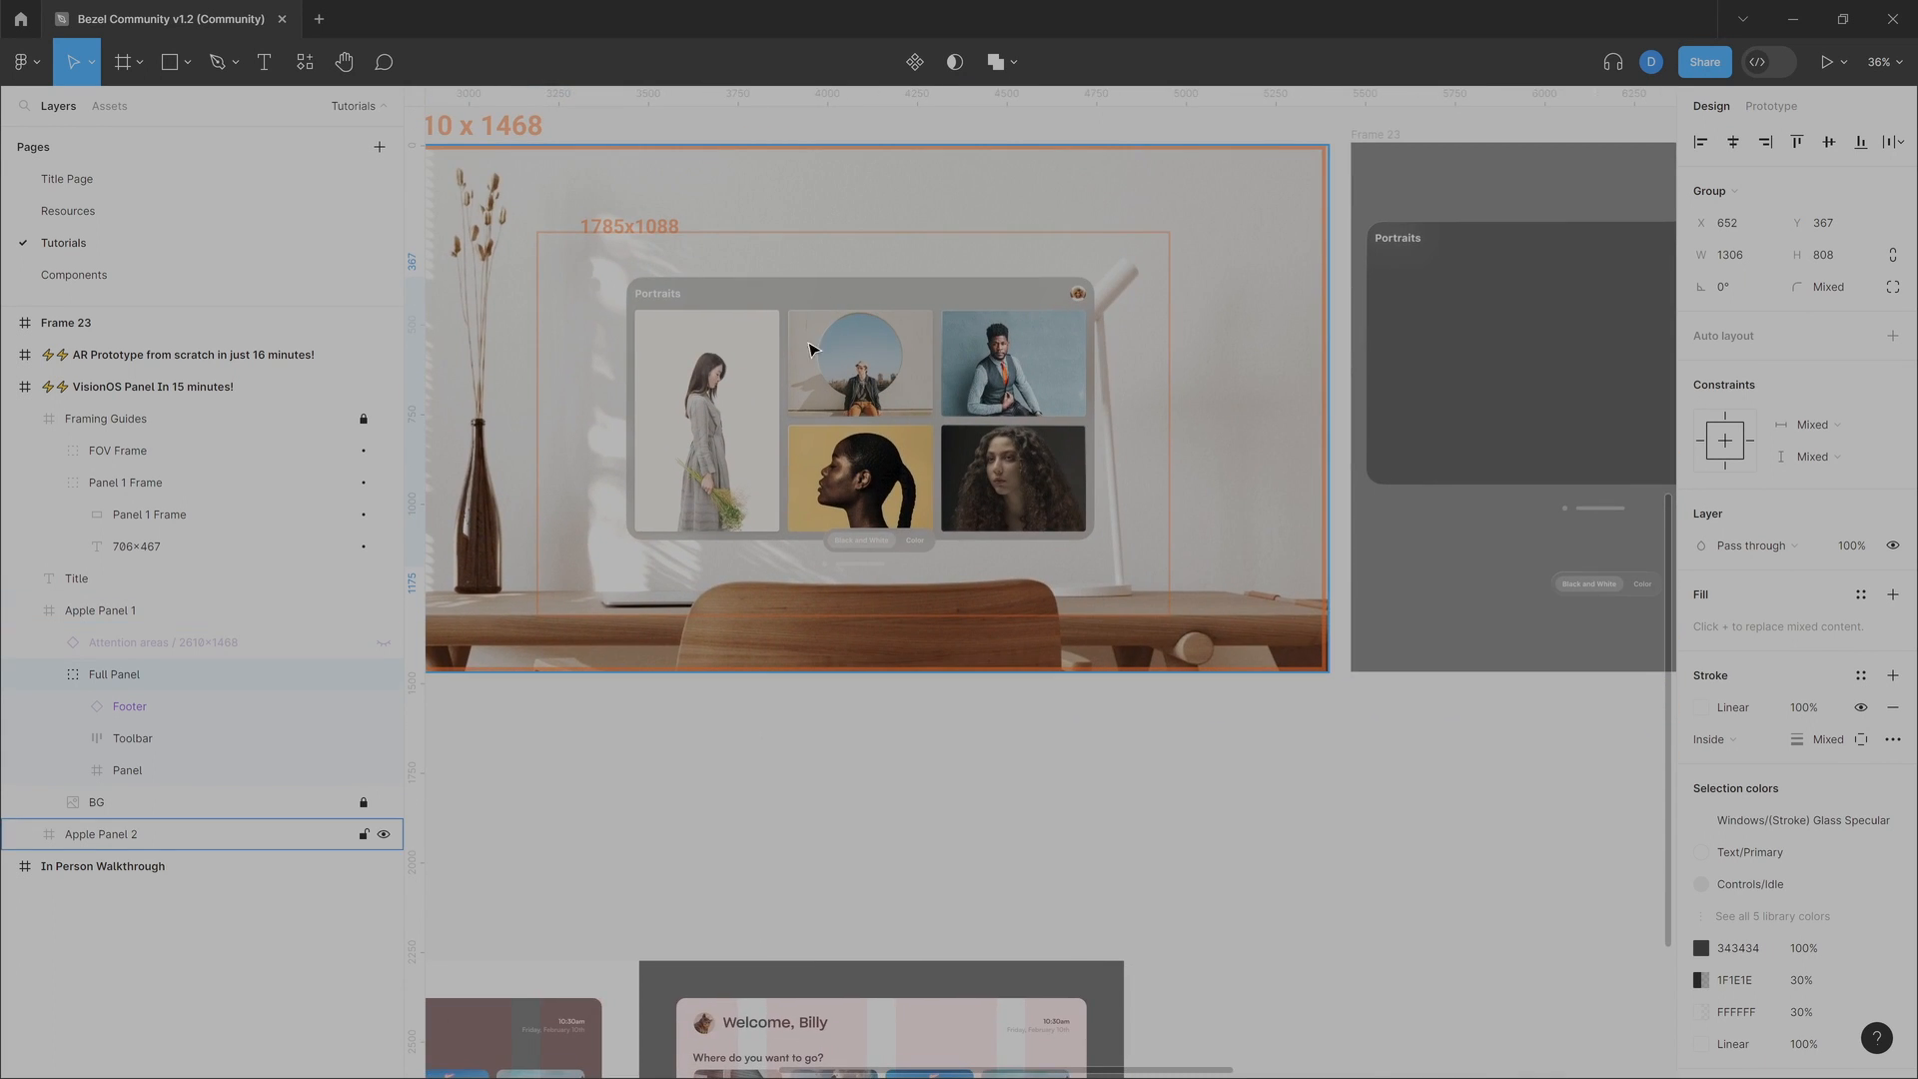
{"action": "scroll", "coordinate": [875, 405], "scroll_direction": "left", "scroll_amount": 15}
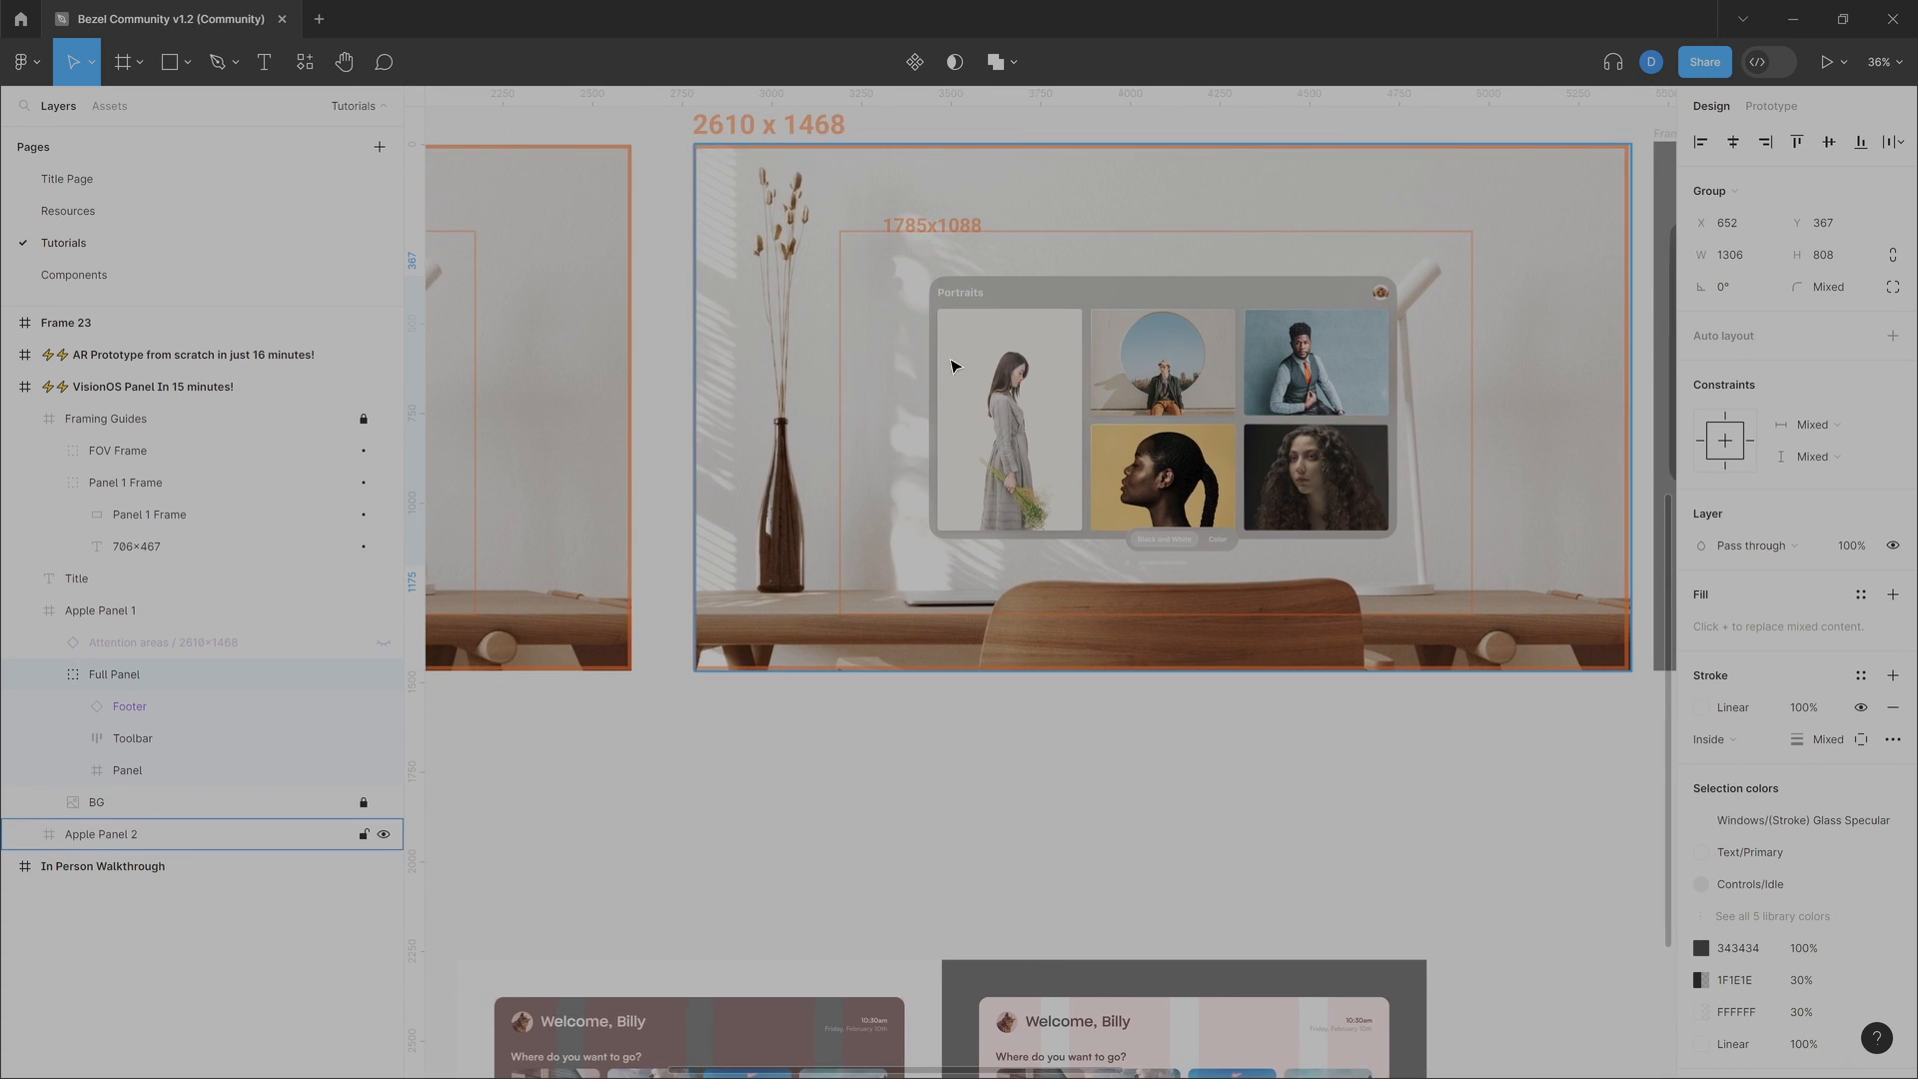
{"action": "scroll", "coordinate": [890, 434], "scroll_direction": "left", "scroll_amount": 5}
{"action": "scroll", "coordinate": [963, 425], "scroll_direction": "up", "scroll_amount": 5, "text": "ctrl"}
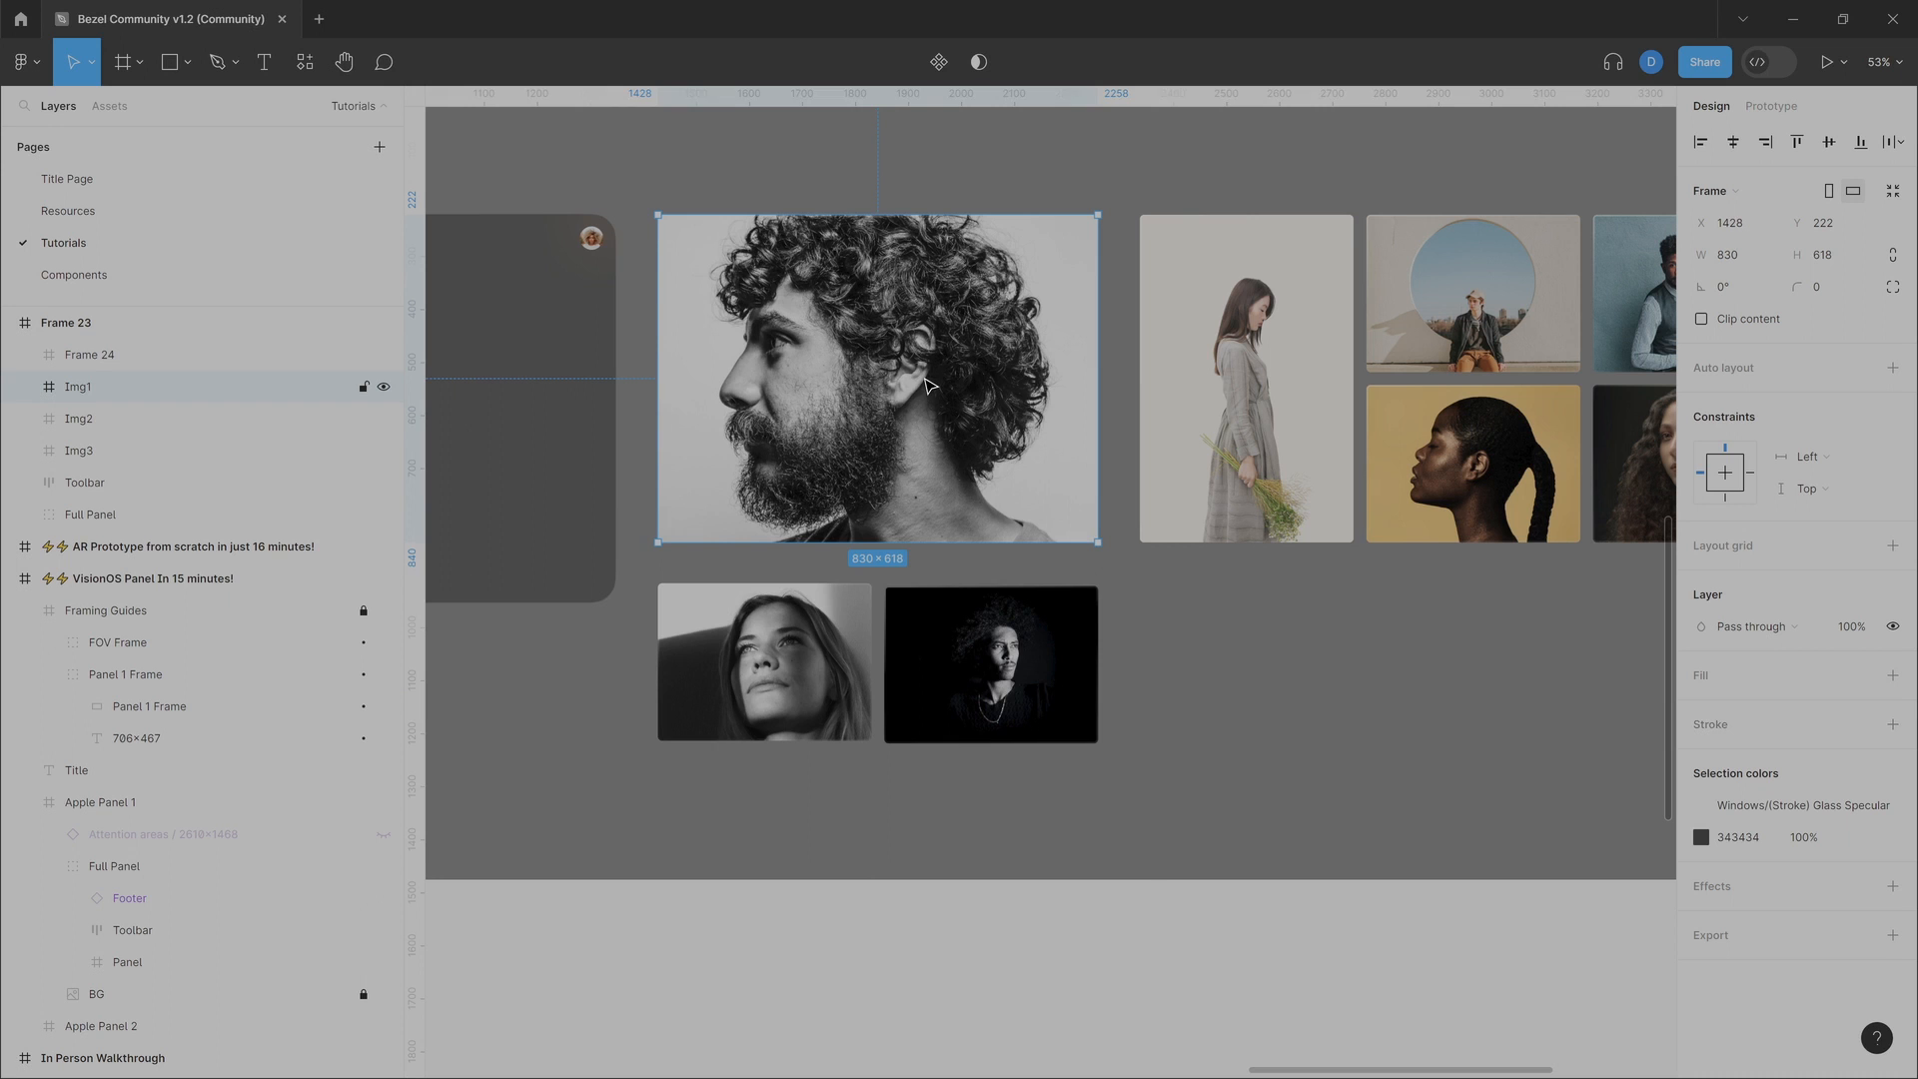
{"action": "right_click", "coordinate": [906, 373]}
{"action": "mouse_move", "coordinate": [984, 489]}
{"action": "left_click", "coordinate": [1244, 553]}
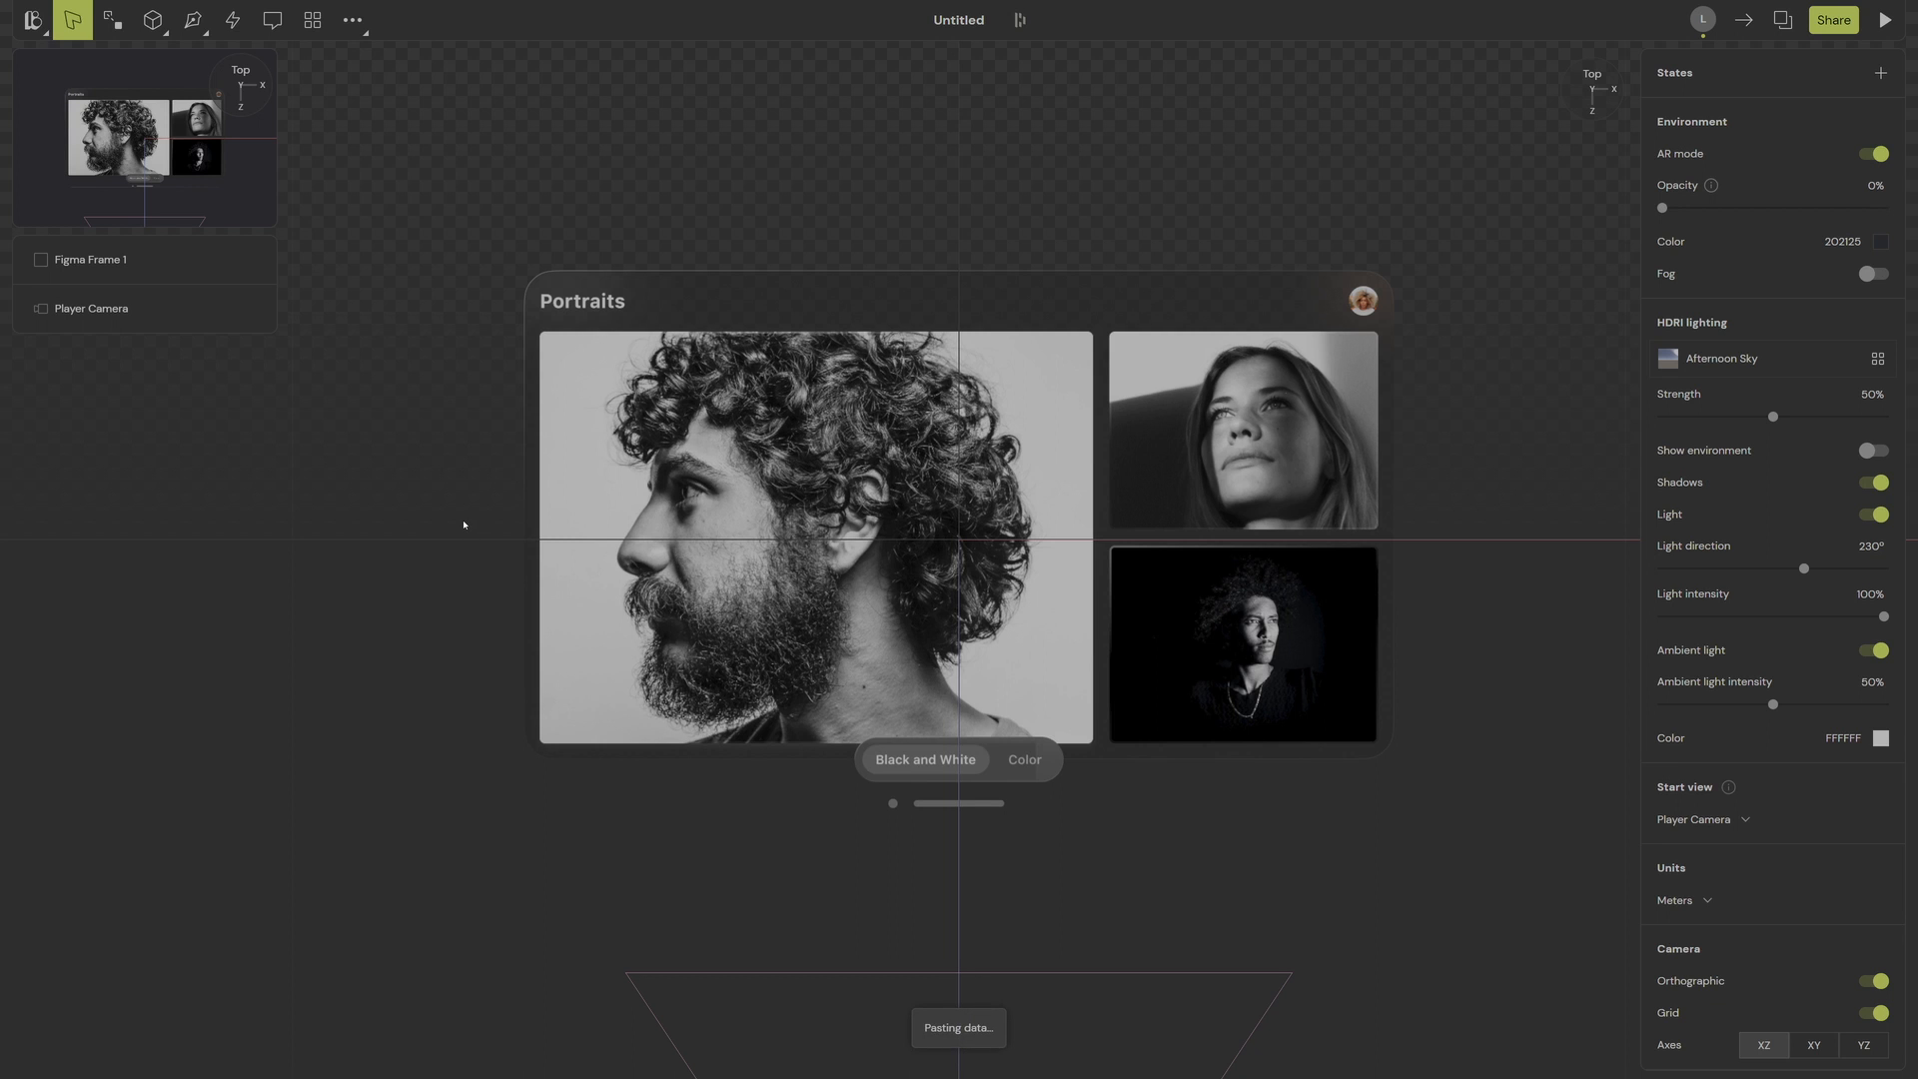
{"action": "key", "text": "ctrl+v"}
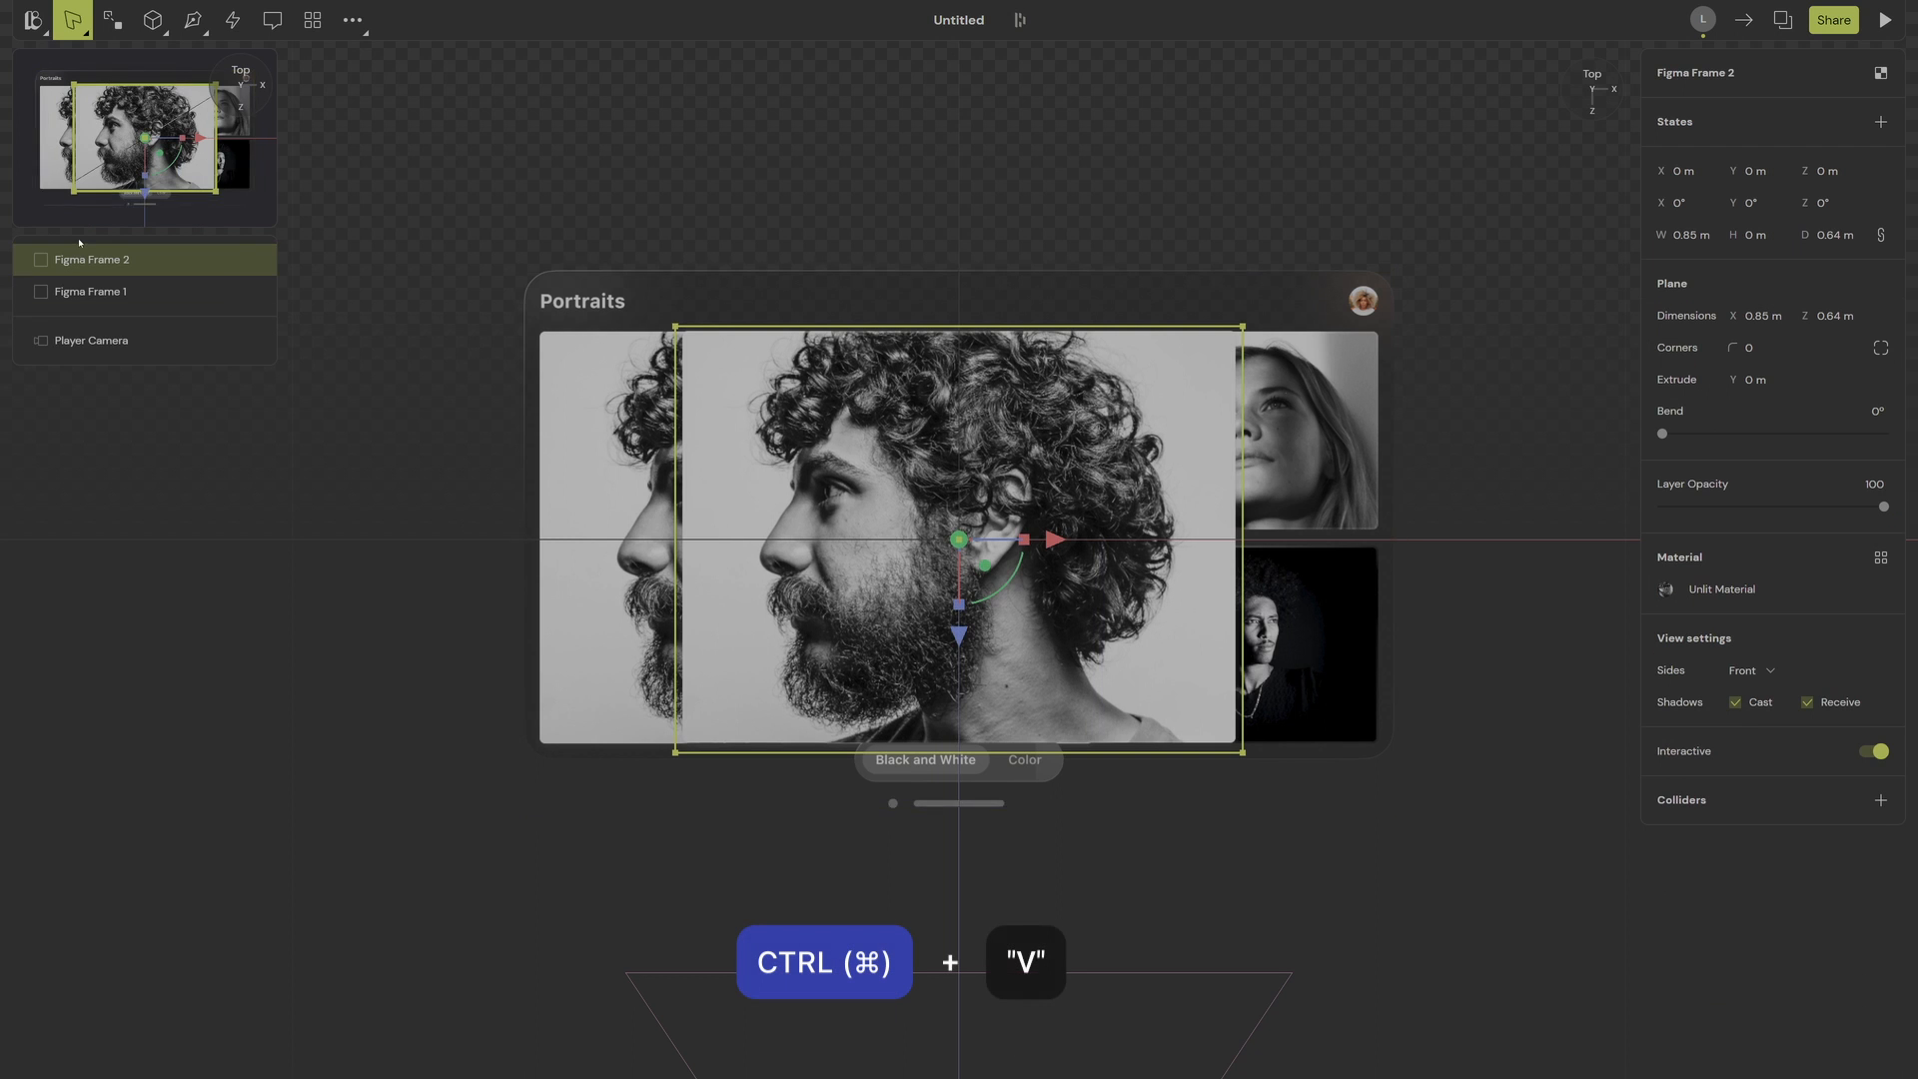
Step: Rename the Figma Frame 1 layer as Panel Tracer
{"action": "double_click", "coordinate": [96, 289]}
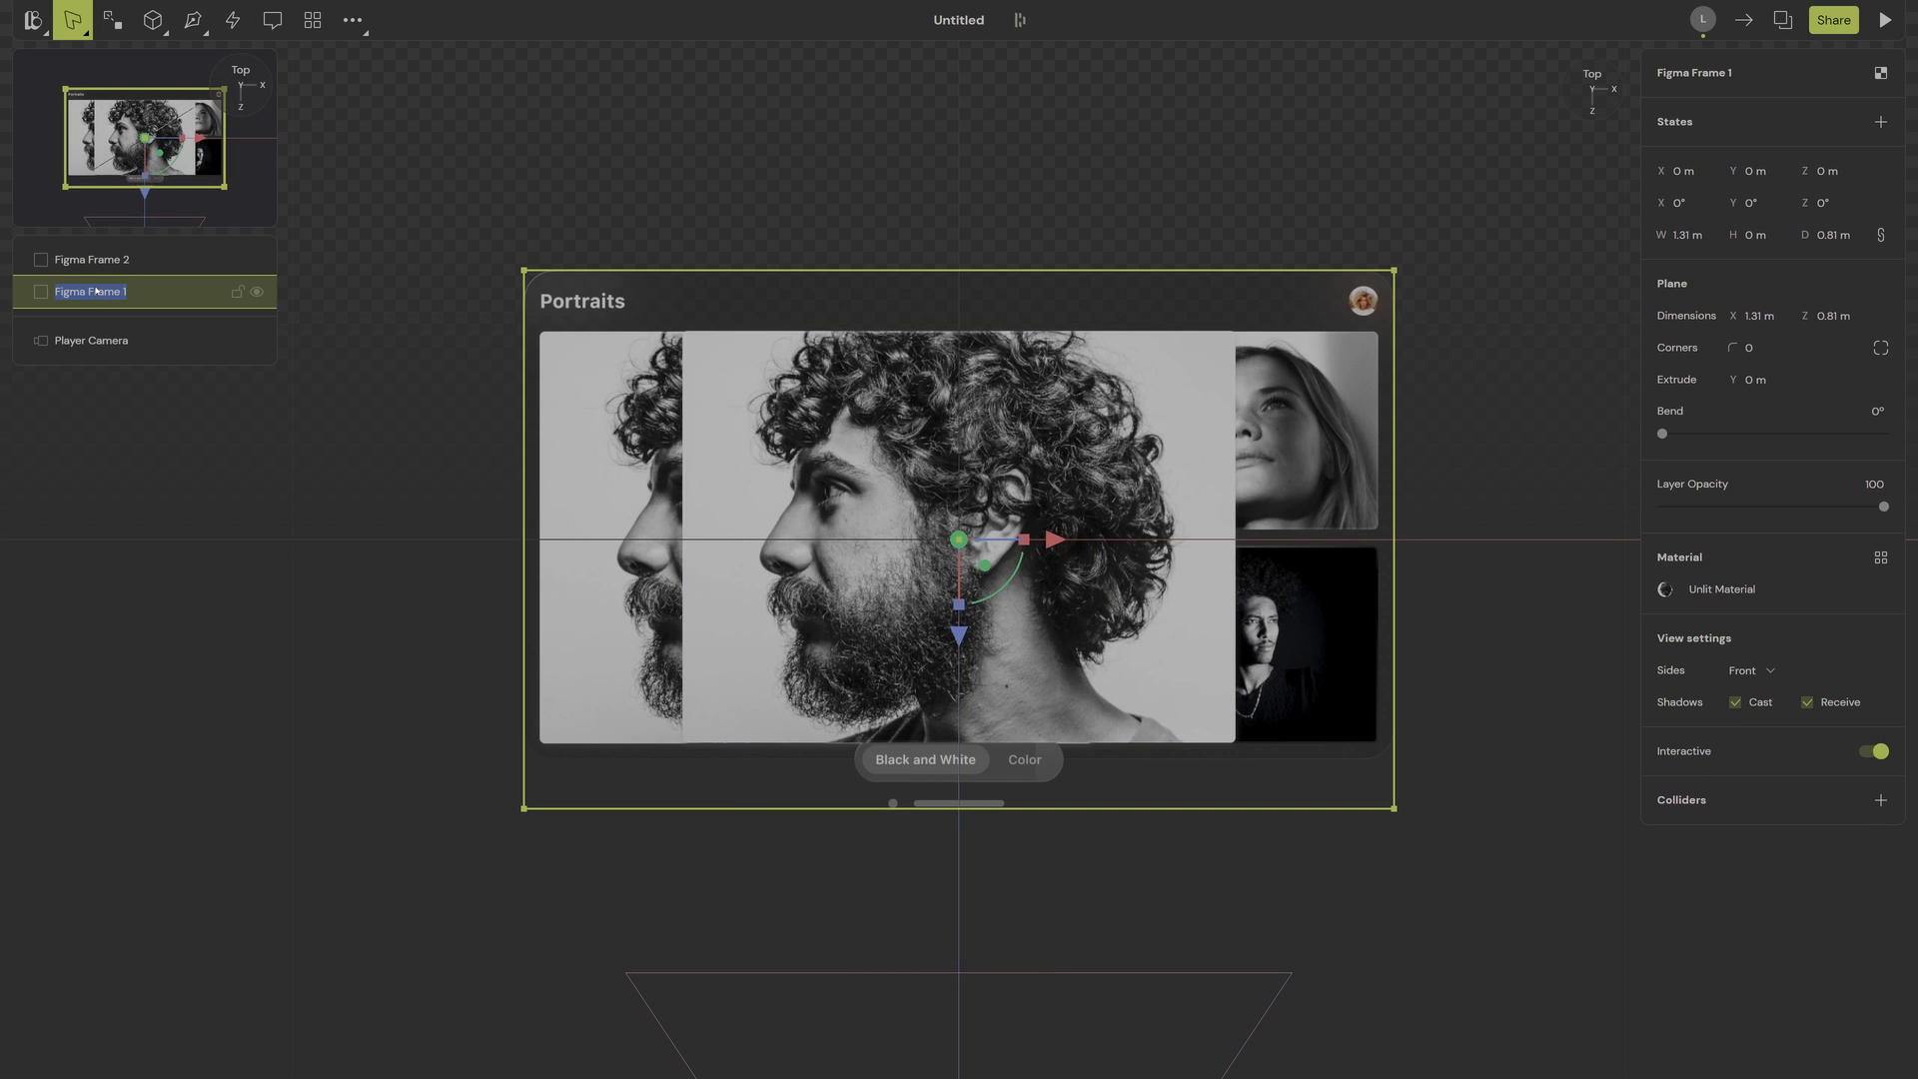
{"action": "type", "text": "Panel Tracer"}
{"action": "key", "text": "Return"}
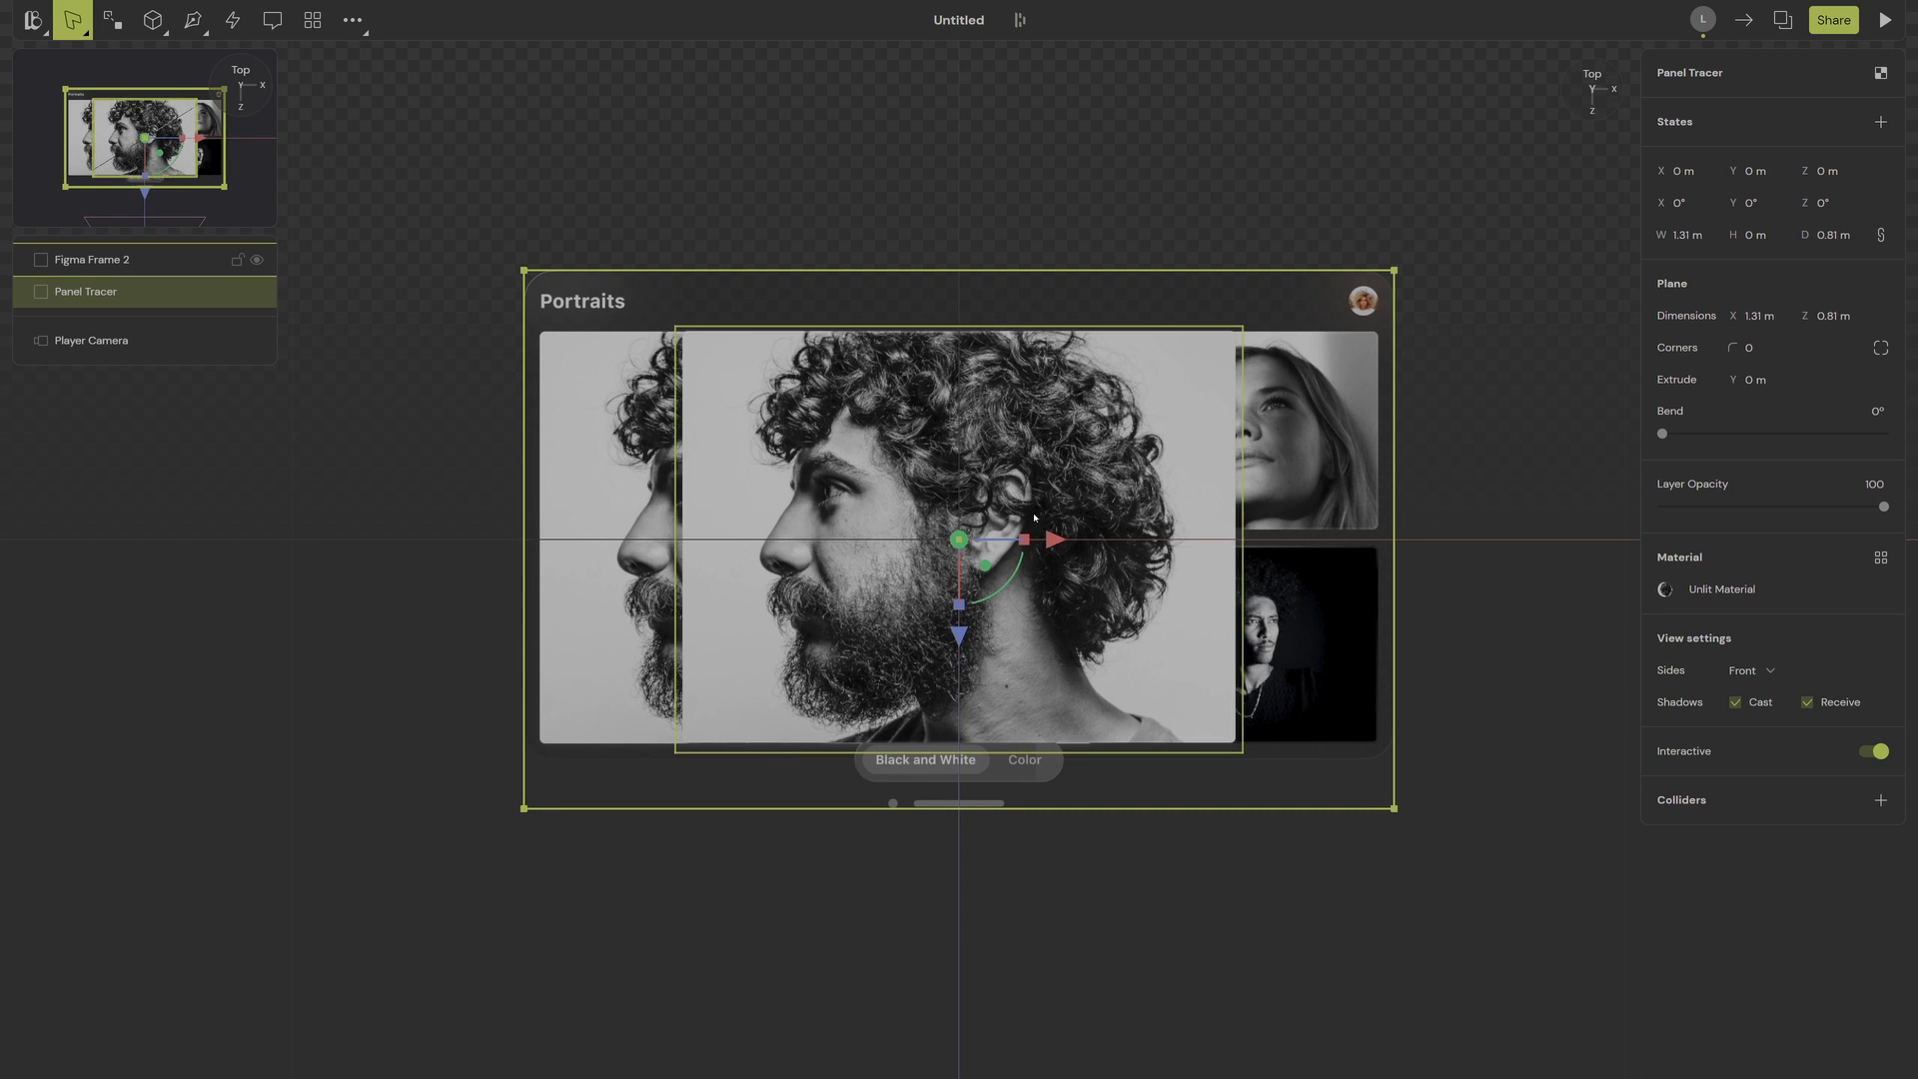
{"action": "left_click_drag", "start_coordinate": [1048, 541], "coordinate": [913, 549]}
{"action": "key", "text": "ctrl+z"}
{"action": "left_click", "coordinate": [1020, 560]}
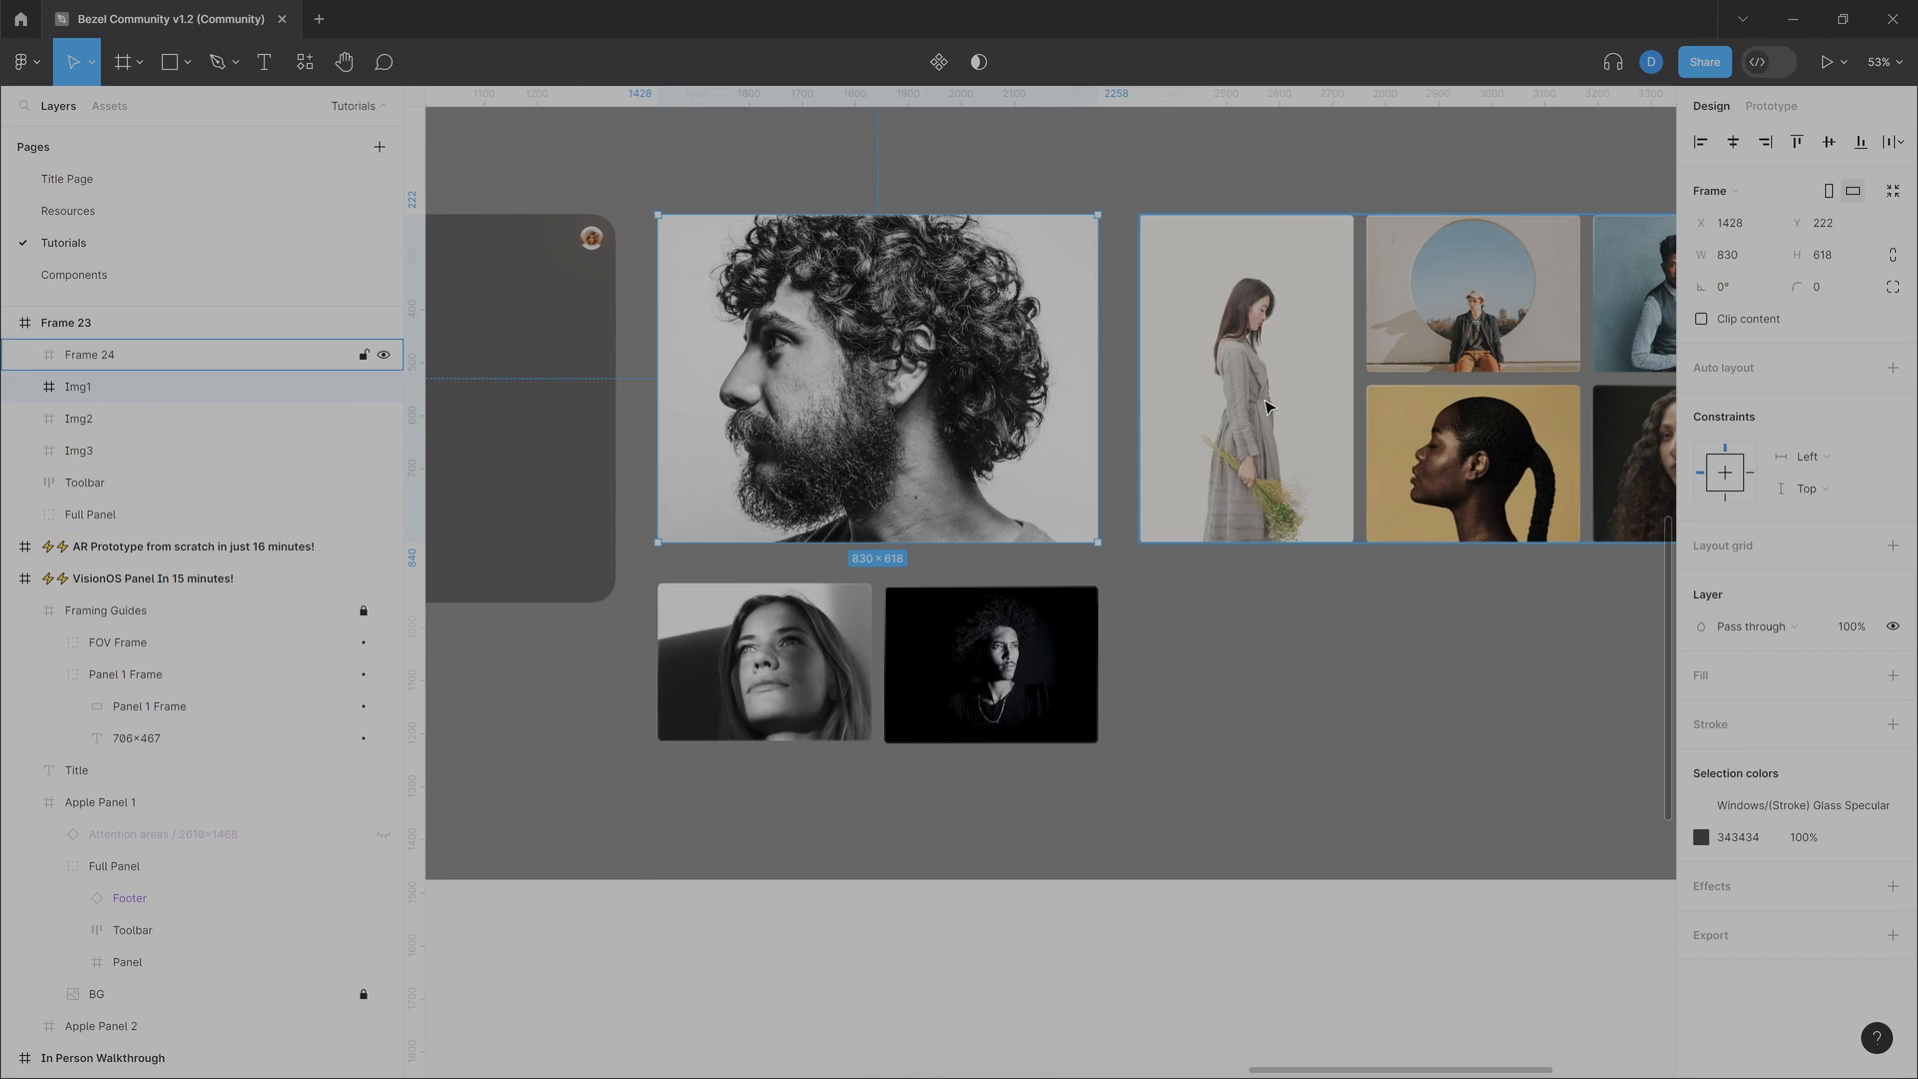
Step: Copy the two small black-and-white portraits Img2 and Img3 from Frame 23 in Figma and paste them into the Bezel scene
{"action": "middle_click_drag", "start_coordinate": [1266, 402], "coordinate": [1454, 385]}
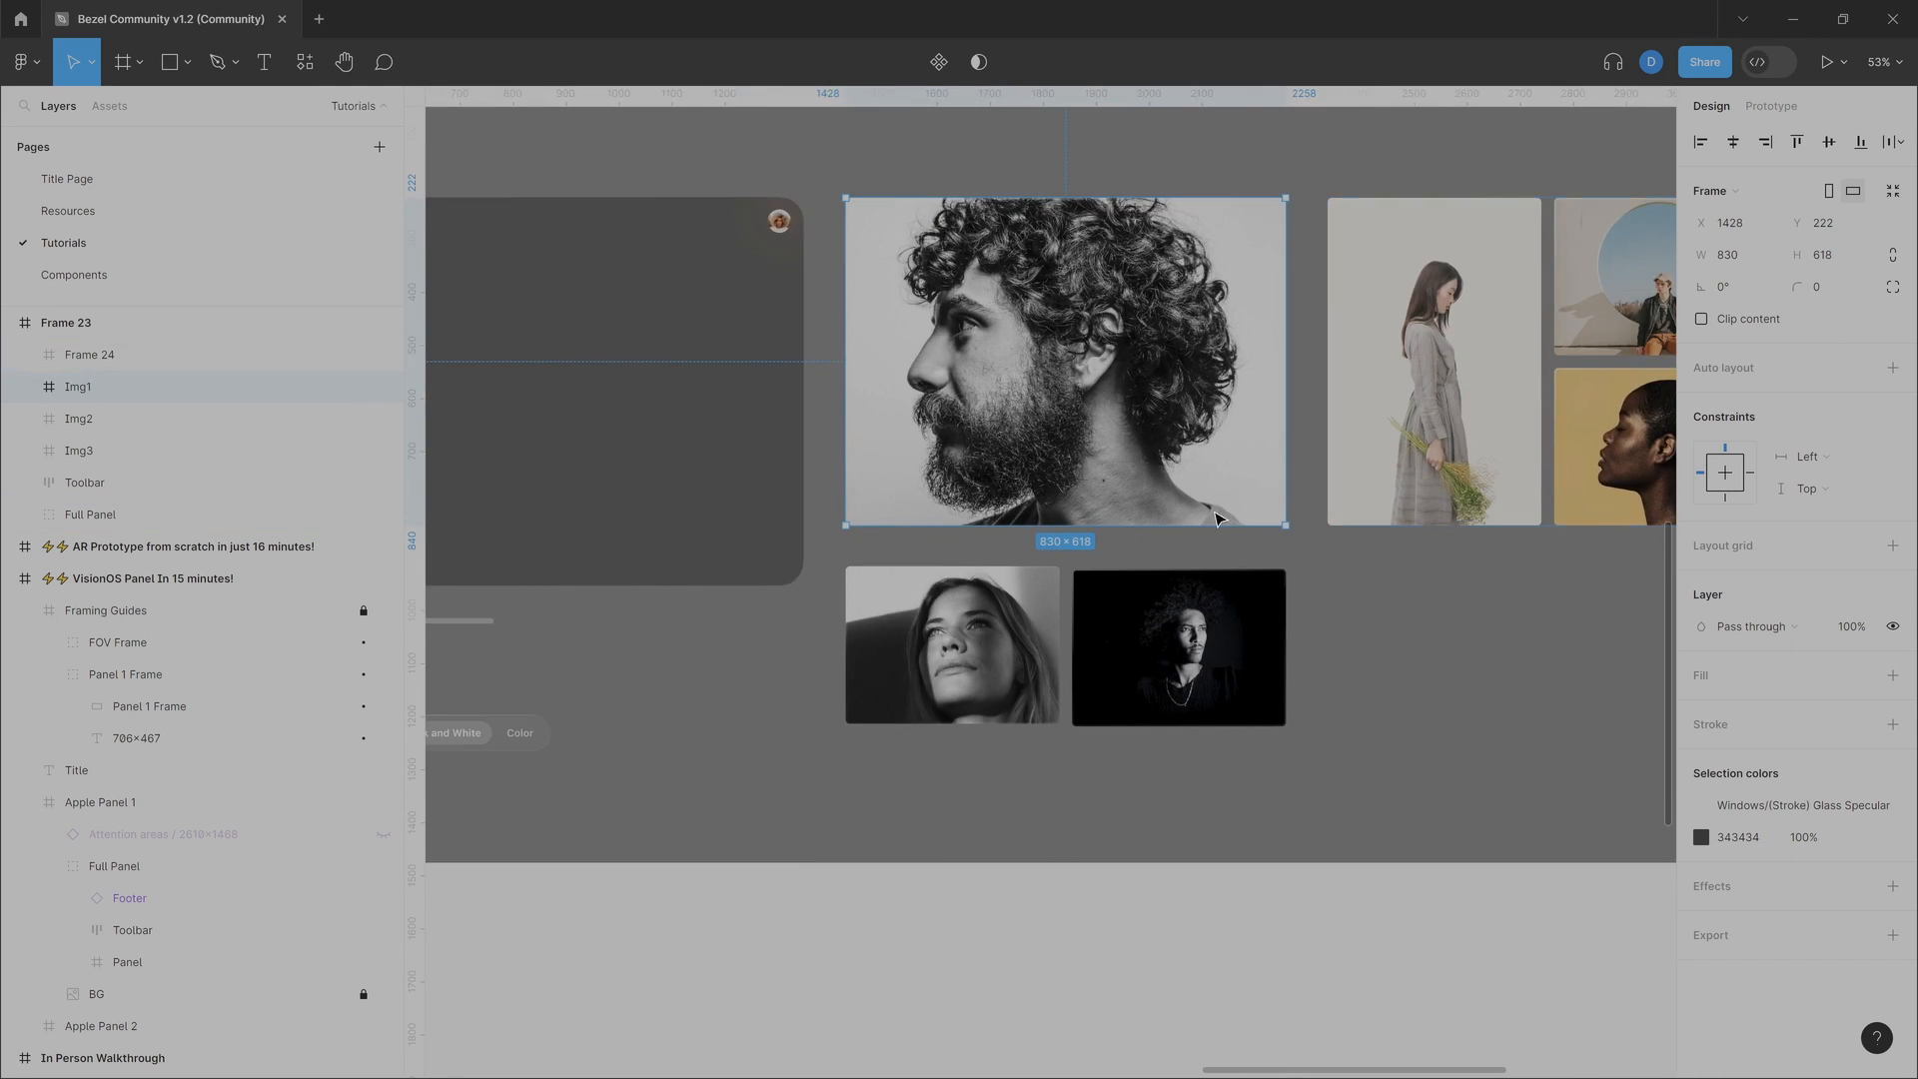
{"action": "left_click", "coordinate": [935, 644]}
{"action": "right_click", "coordinate": [934, 645]}
{"action": "mouse_move", "coordinate": [1099, 510]}
{"action": "left_click", "coordinate": [1281, 578]}
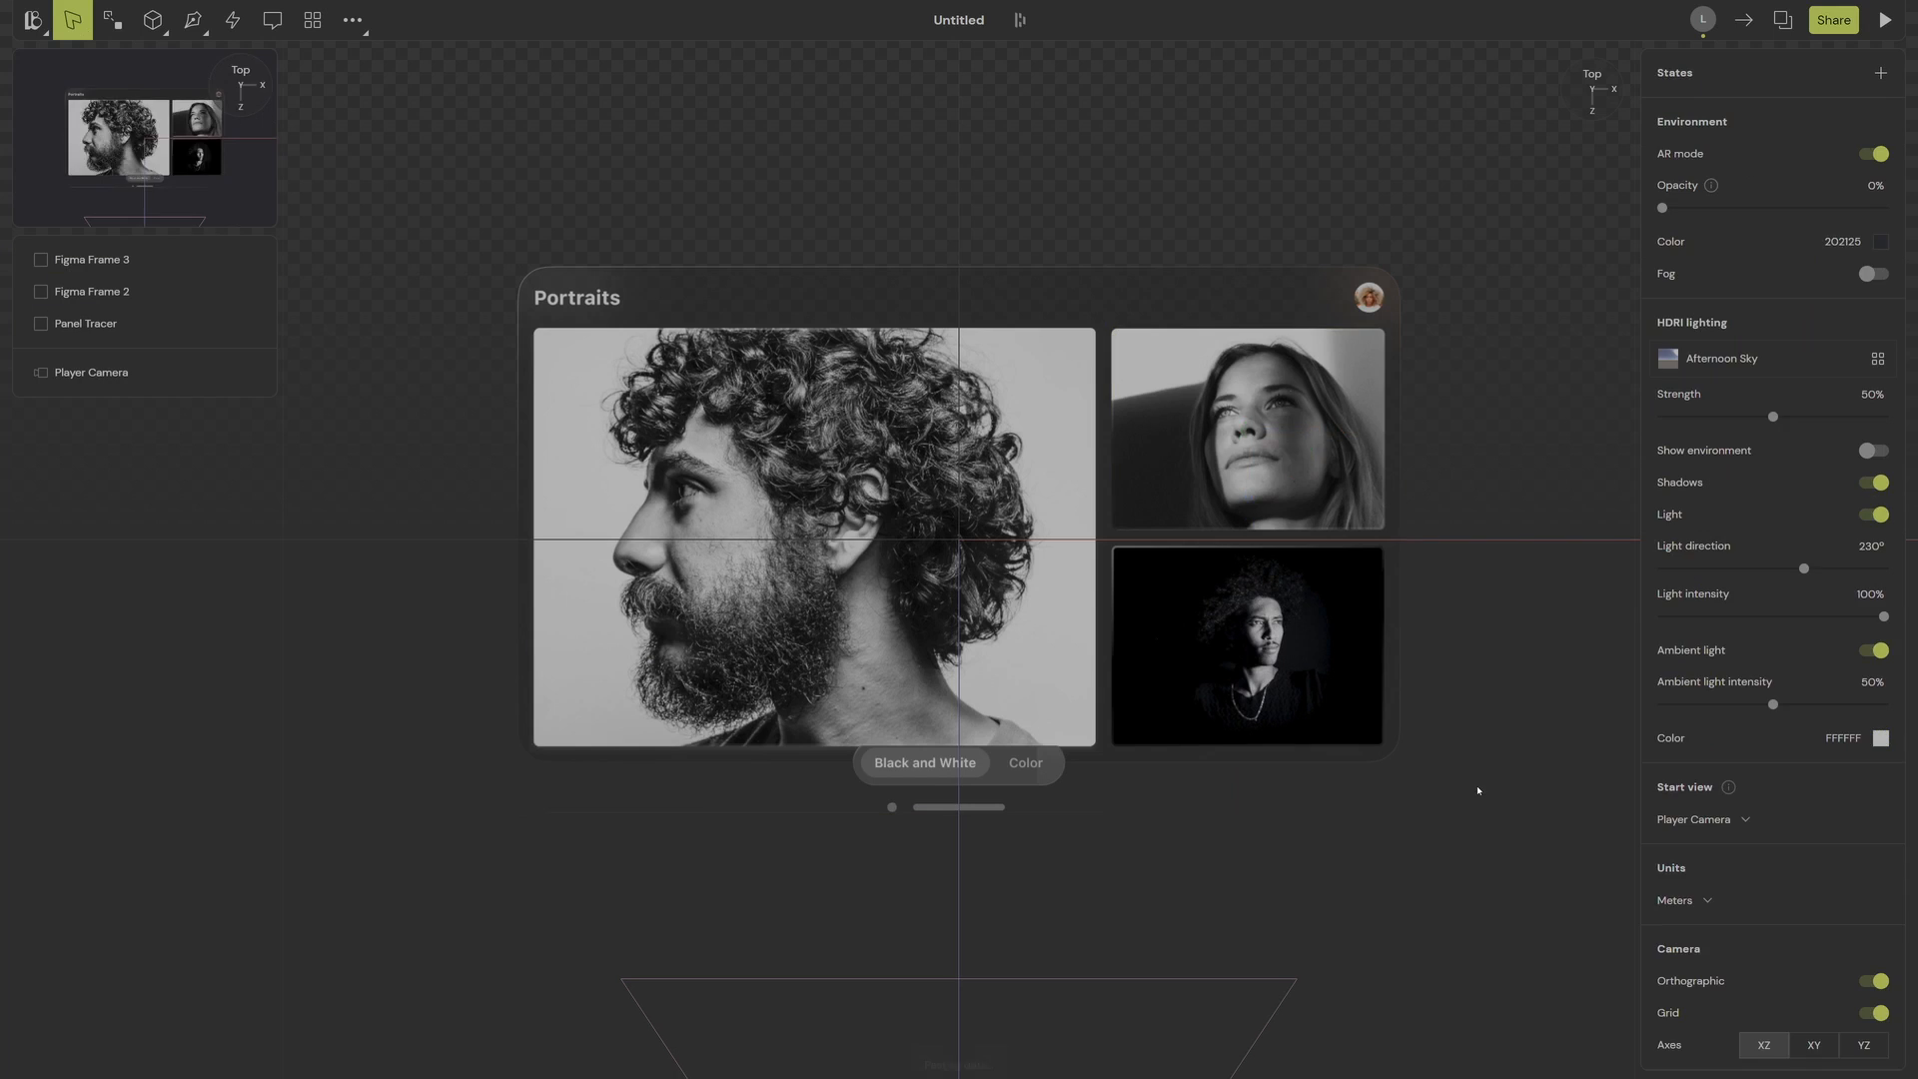
{"action": "key", "text": "ctrl+v"}
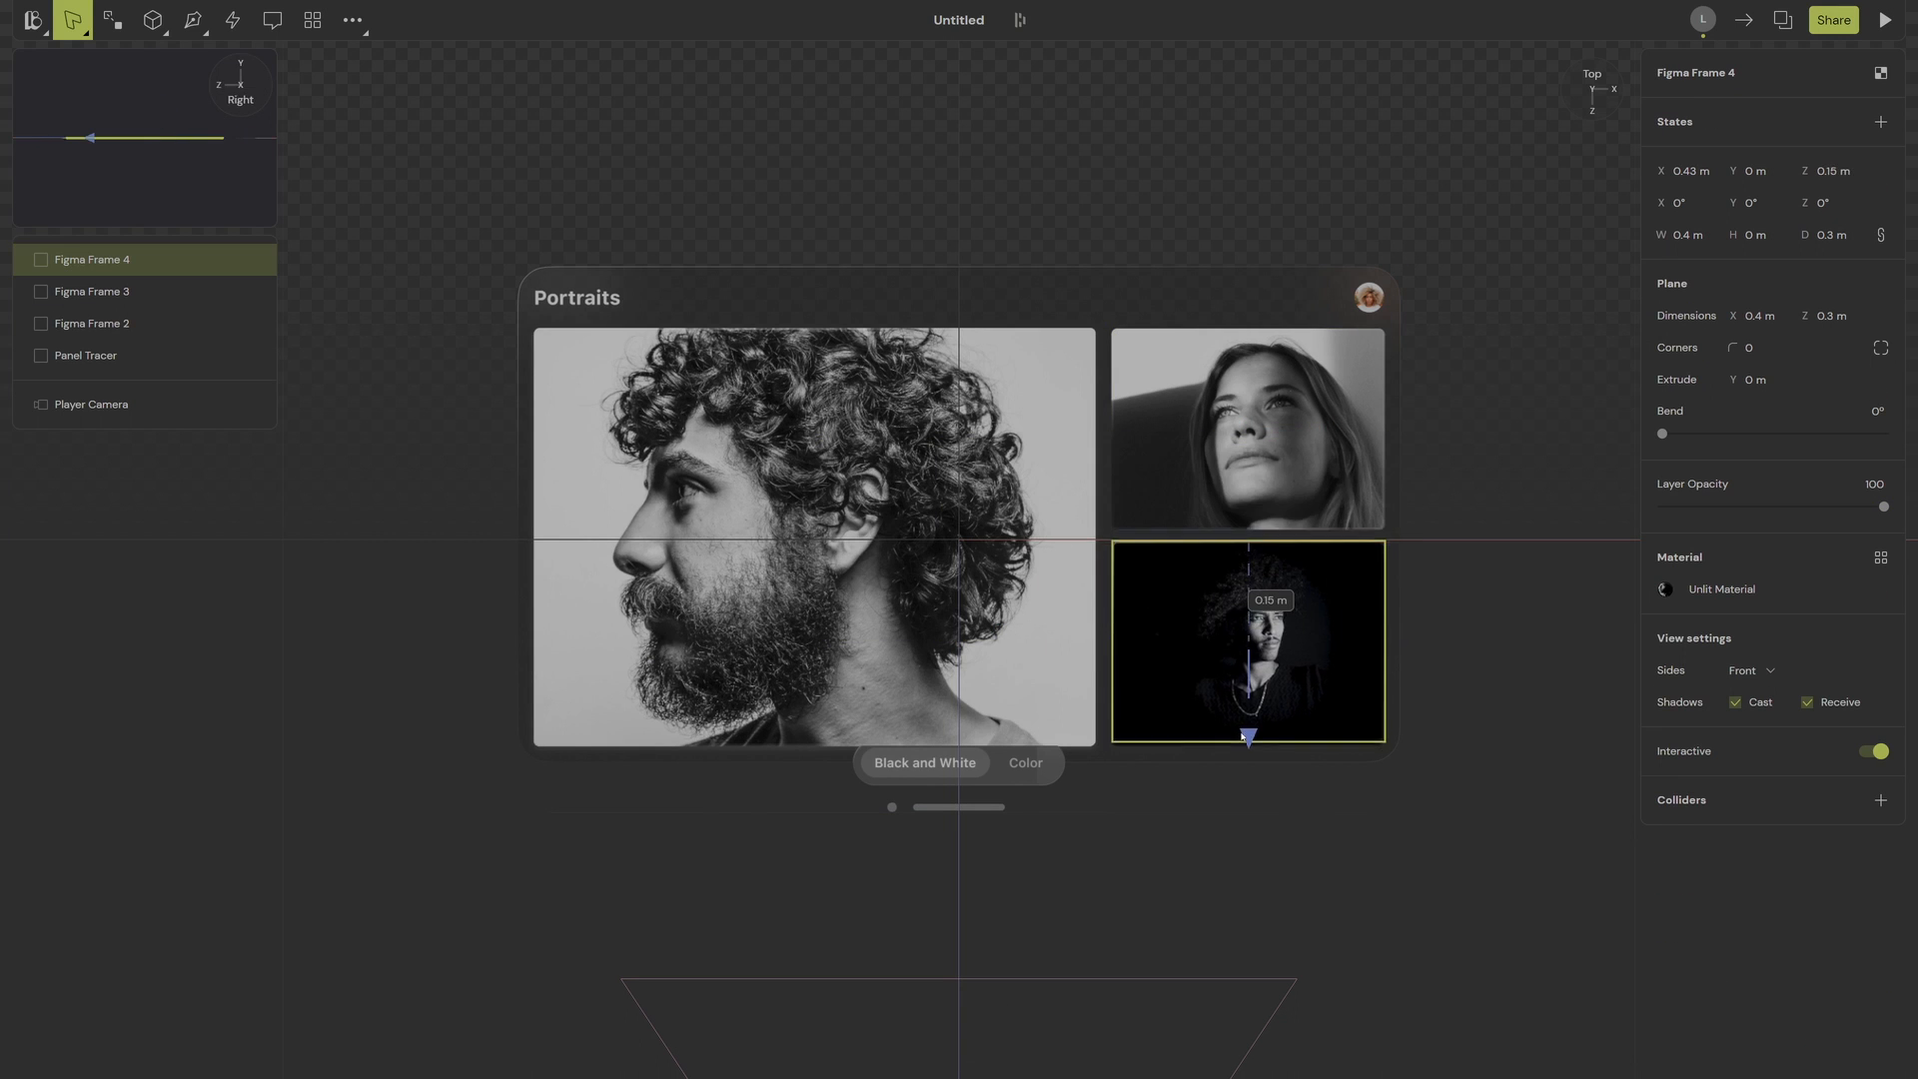
Step: Rename the three portrait layers as Img 1, Img 2 and Img 3, with the large portrait as Img 1
{"action": "left_click", "coordinate": [124, 349]}
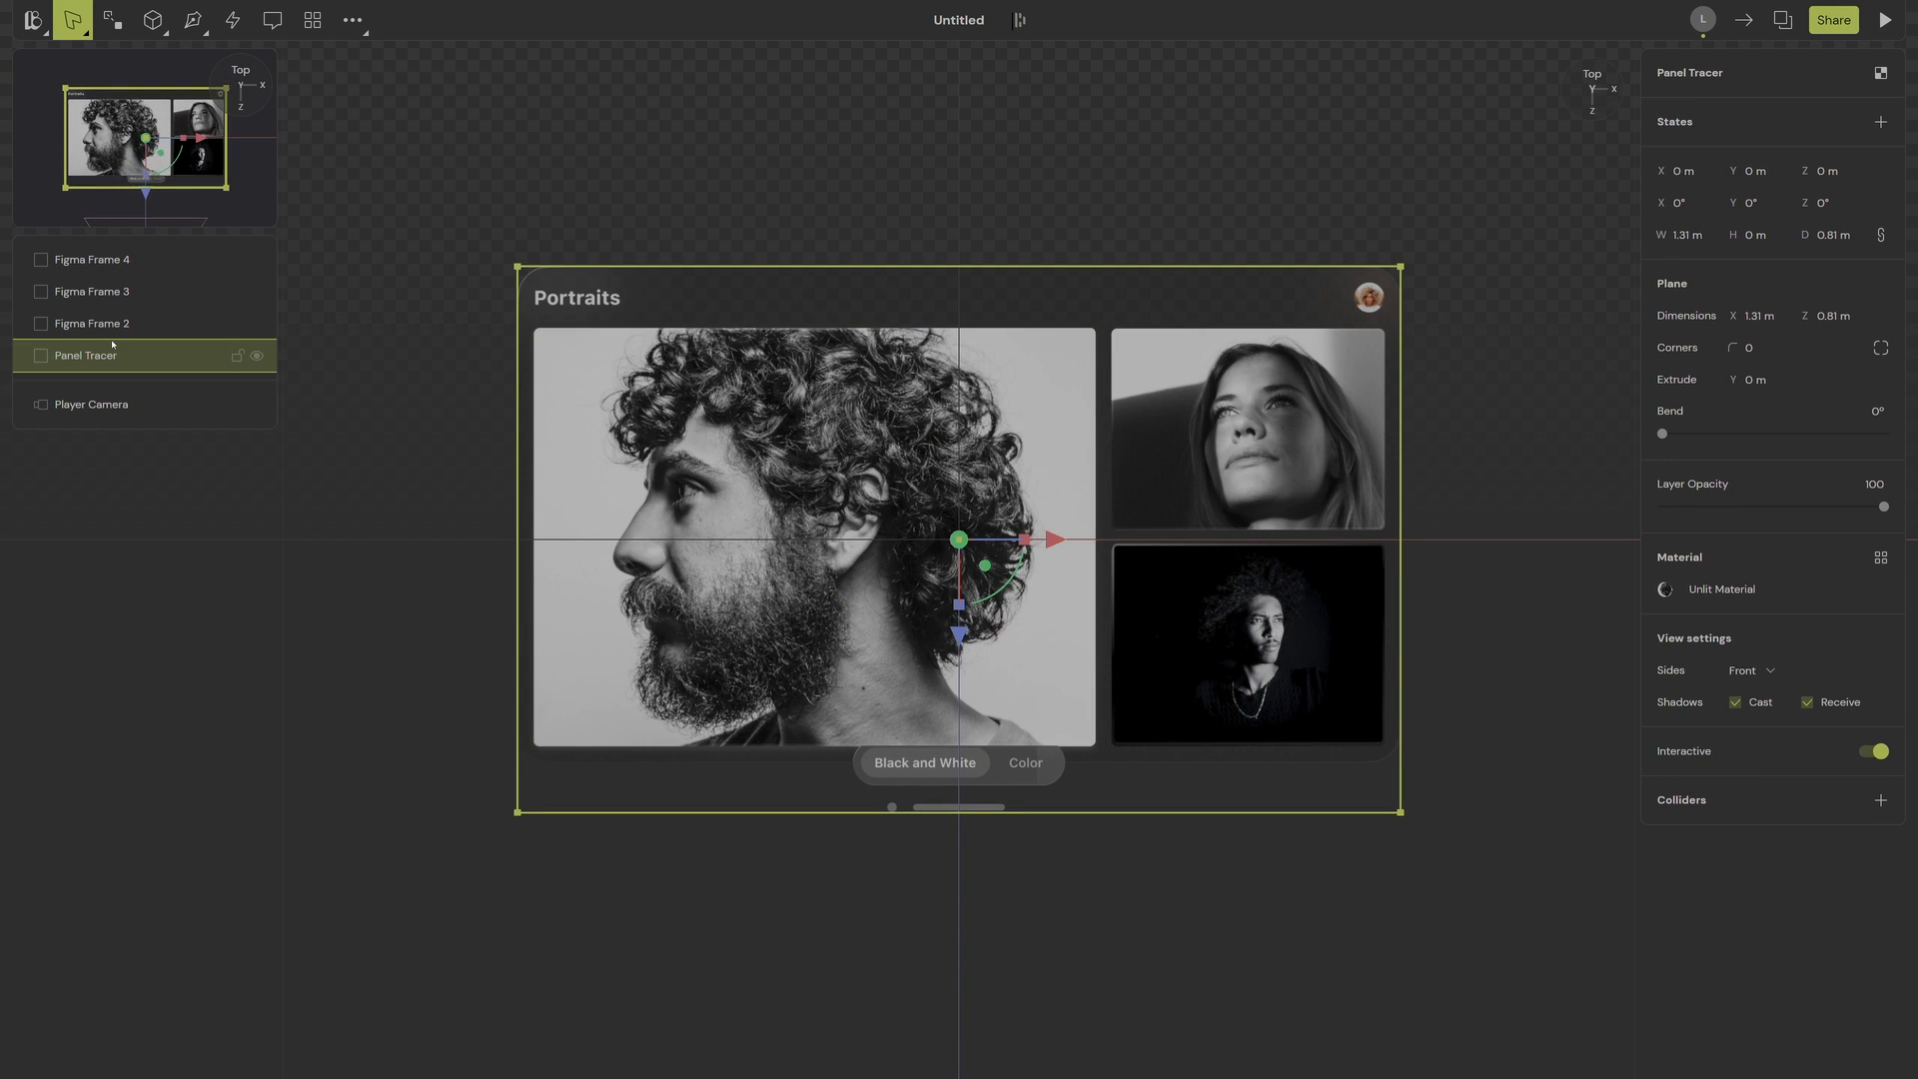
{"action": "left_click", "coordinate": [114, 340]}
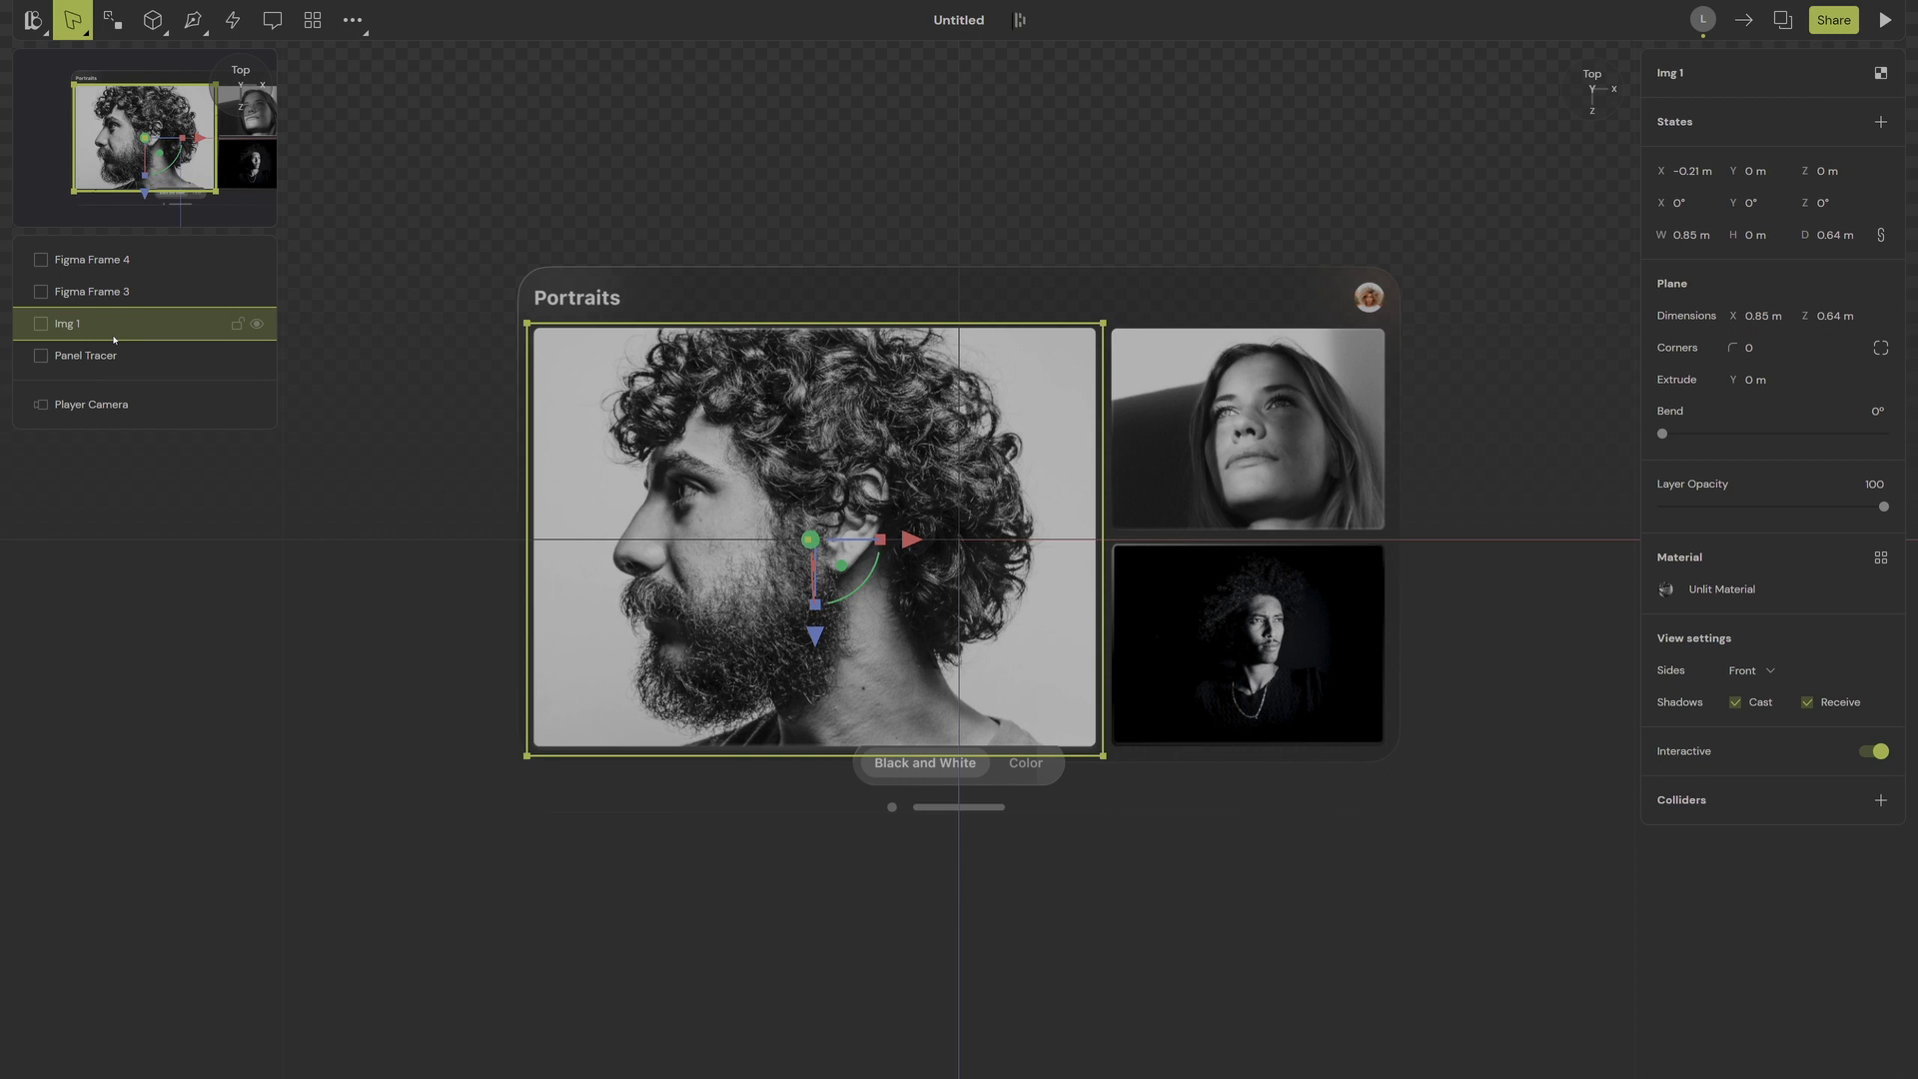
{"action": "left_click", "coordinate": [112, 295]}
{"action": "double_click", "coordinate": [111, 300]}
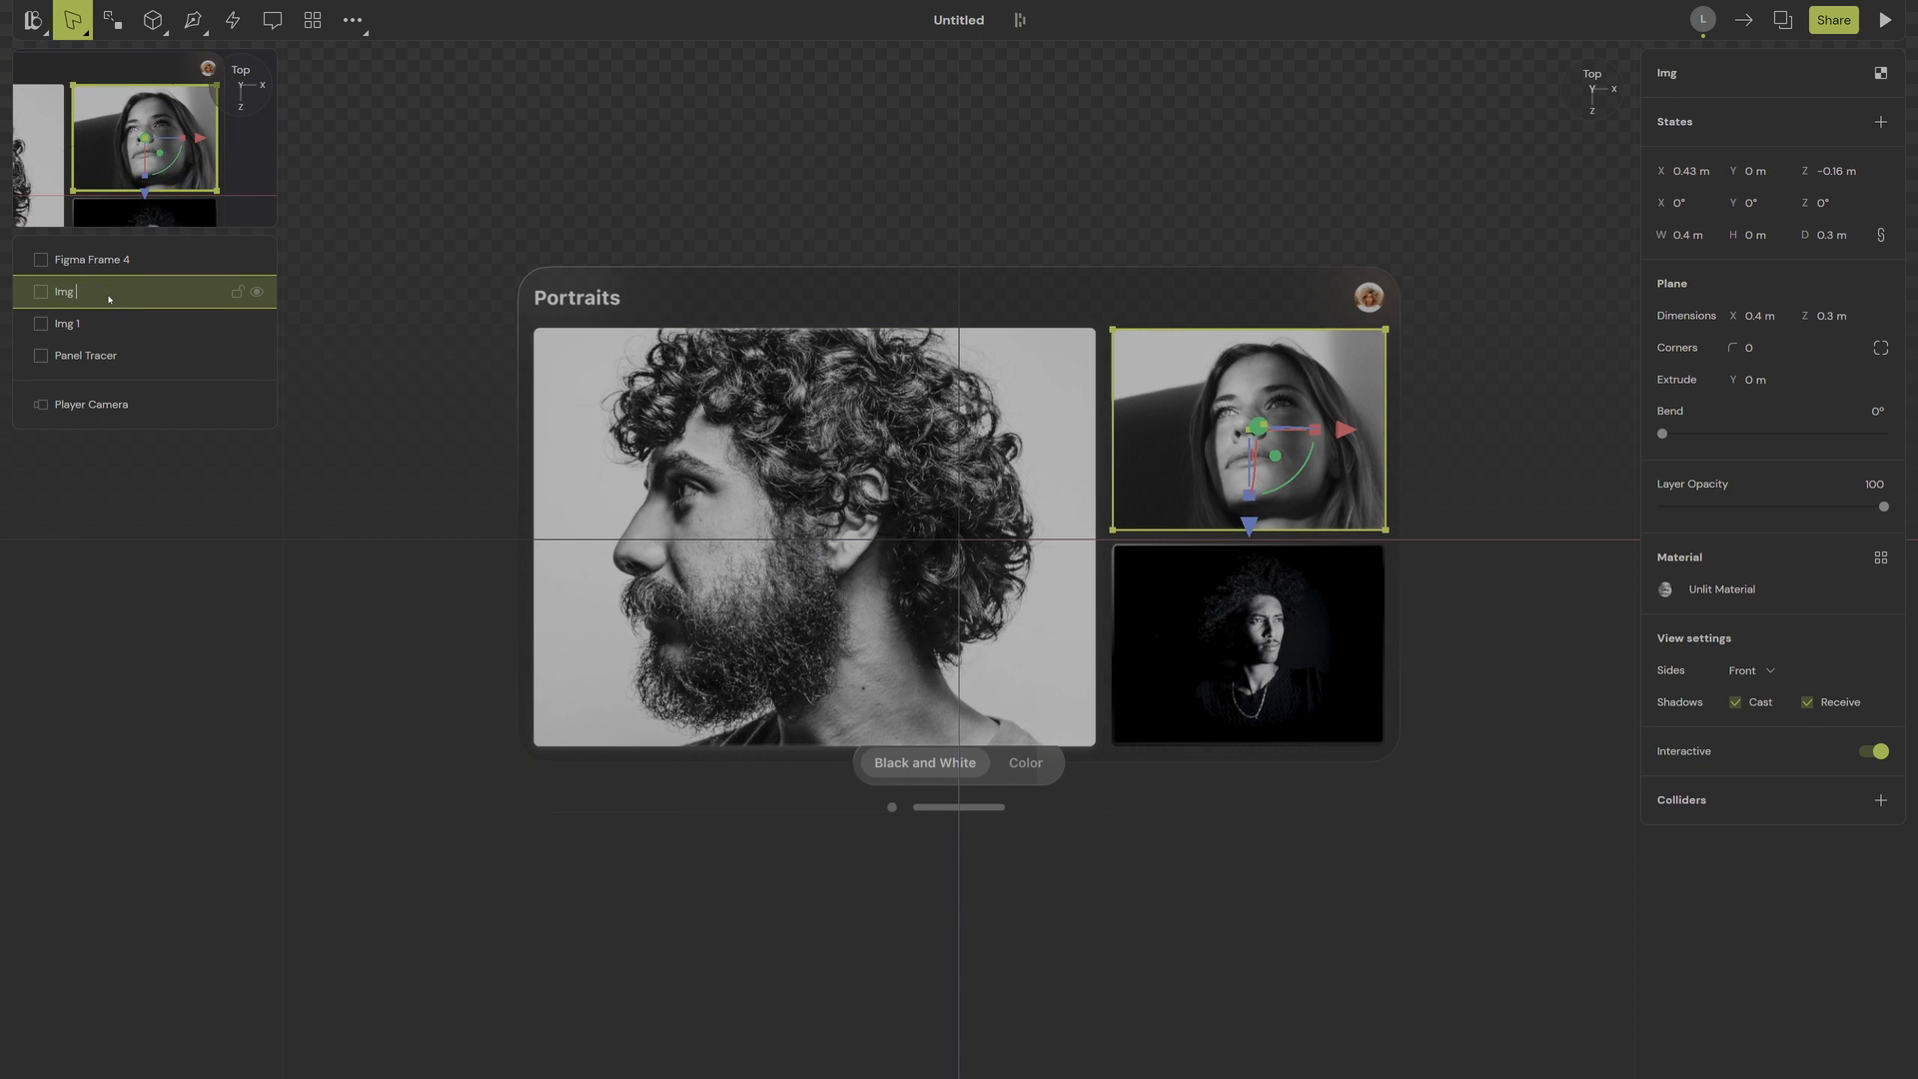
{"action": "double_click", "coordinate": [72, 262]}
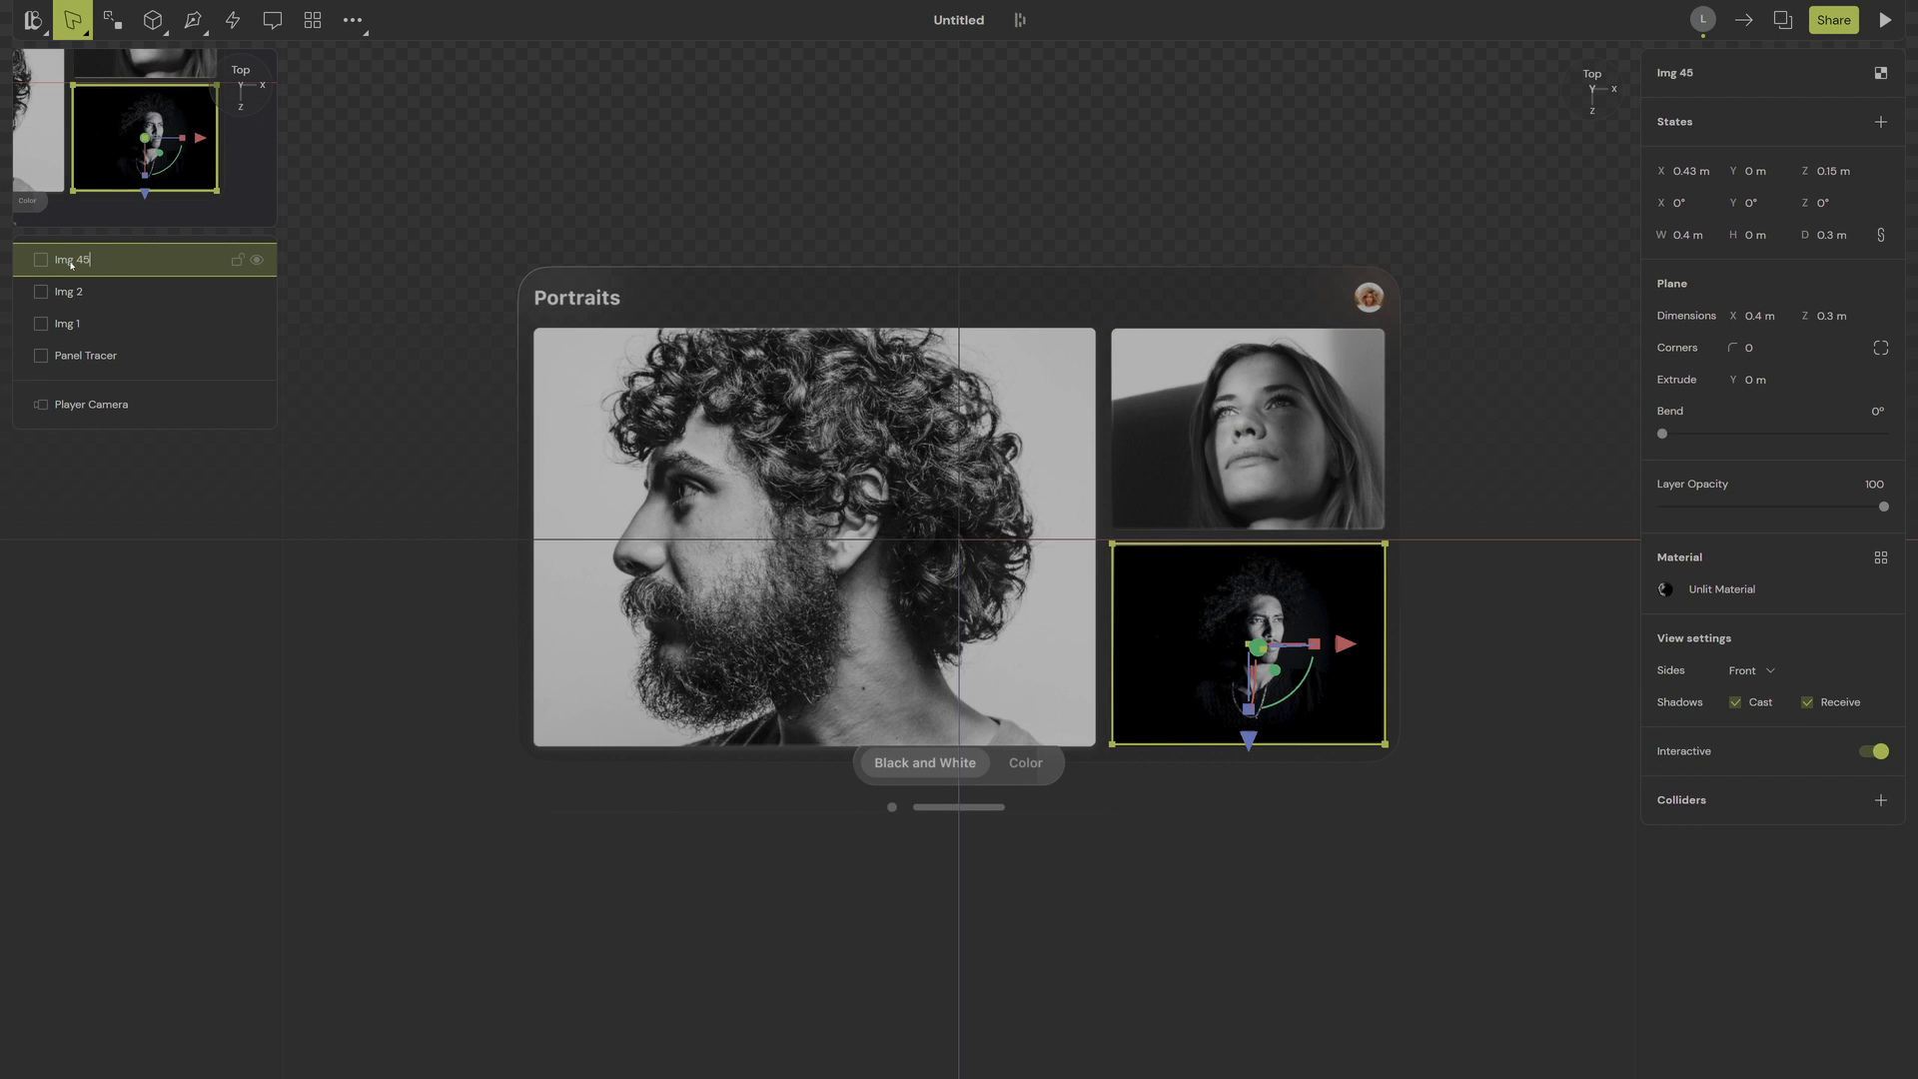
Step: Group the Img 1, Img 2 and Img 3 layers and name the group Panel 1 images
{"action": "left_click", "coordinate": [90, 324]}
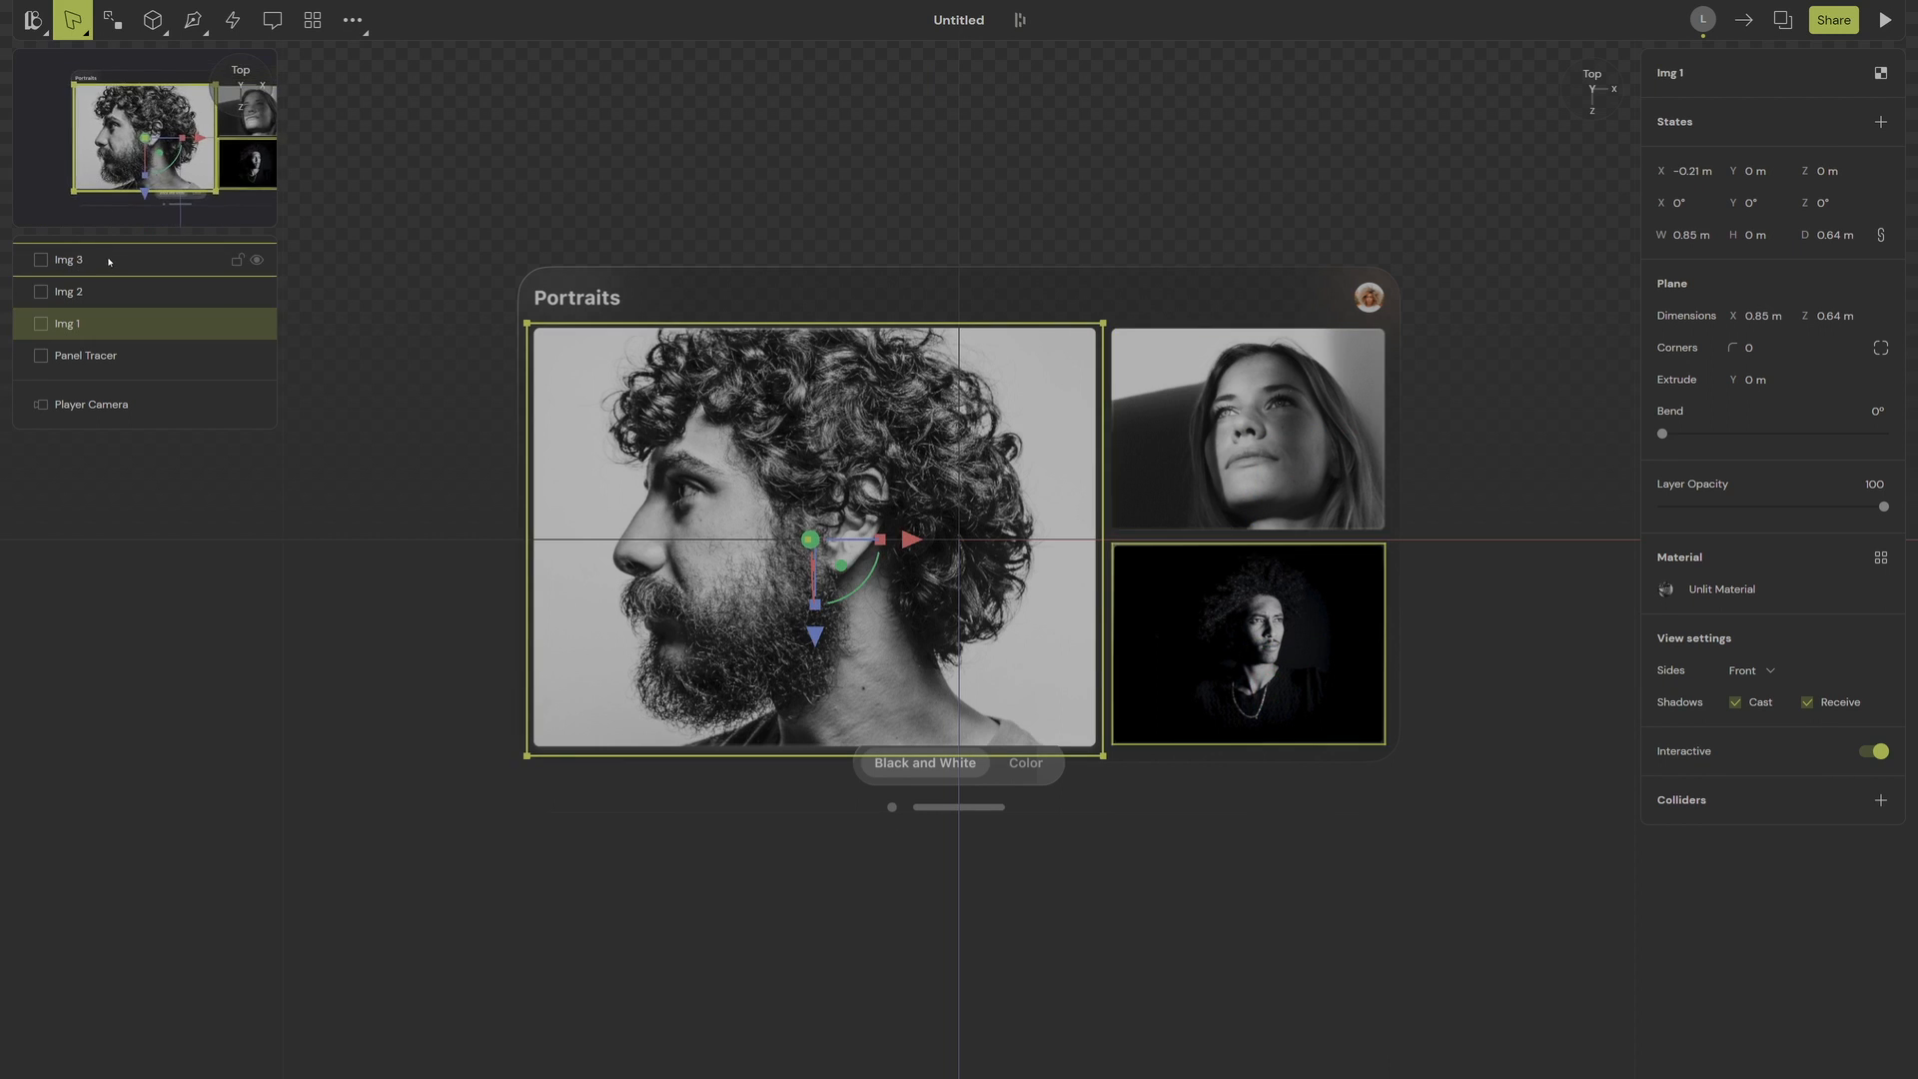
{"action": "left_click", "coordinate": [99, 260], "text": "shift"}
{"action": "key", "text": "ctrl+g"}
{"action": "type", "text": "Pan"}
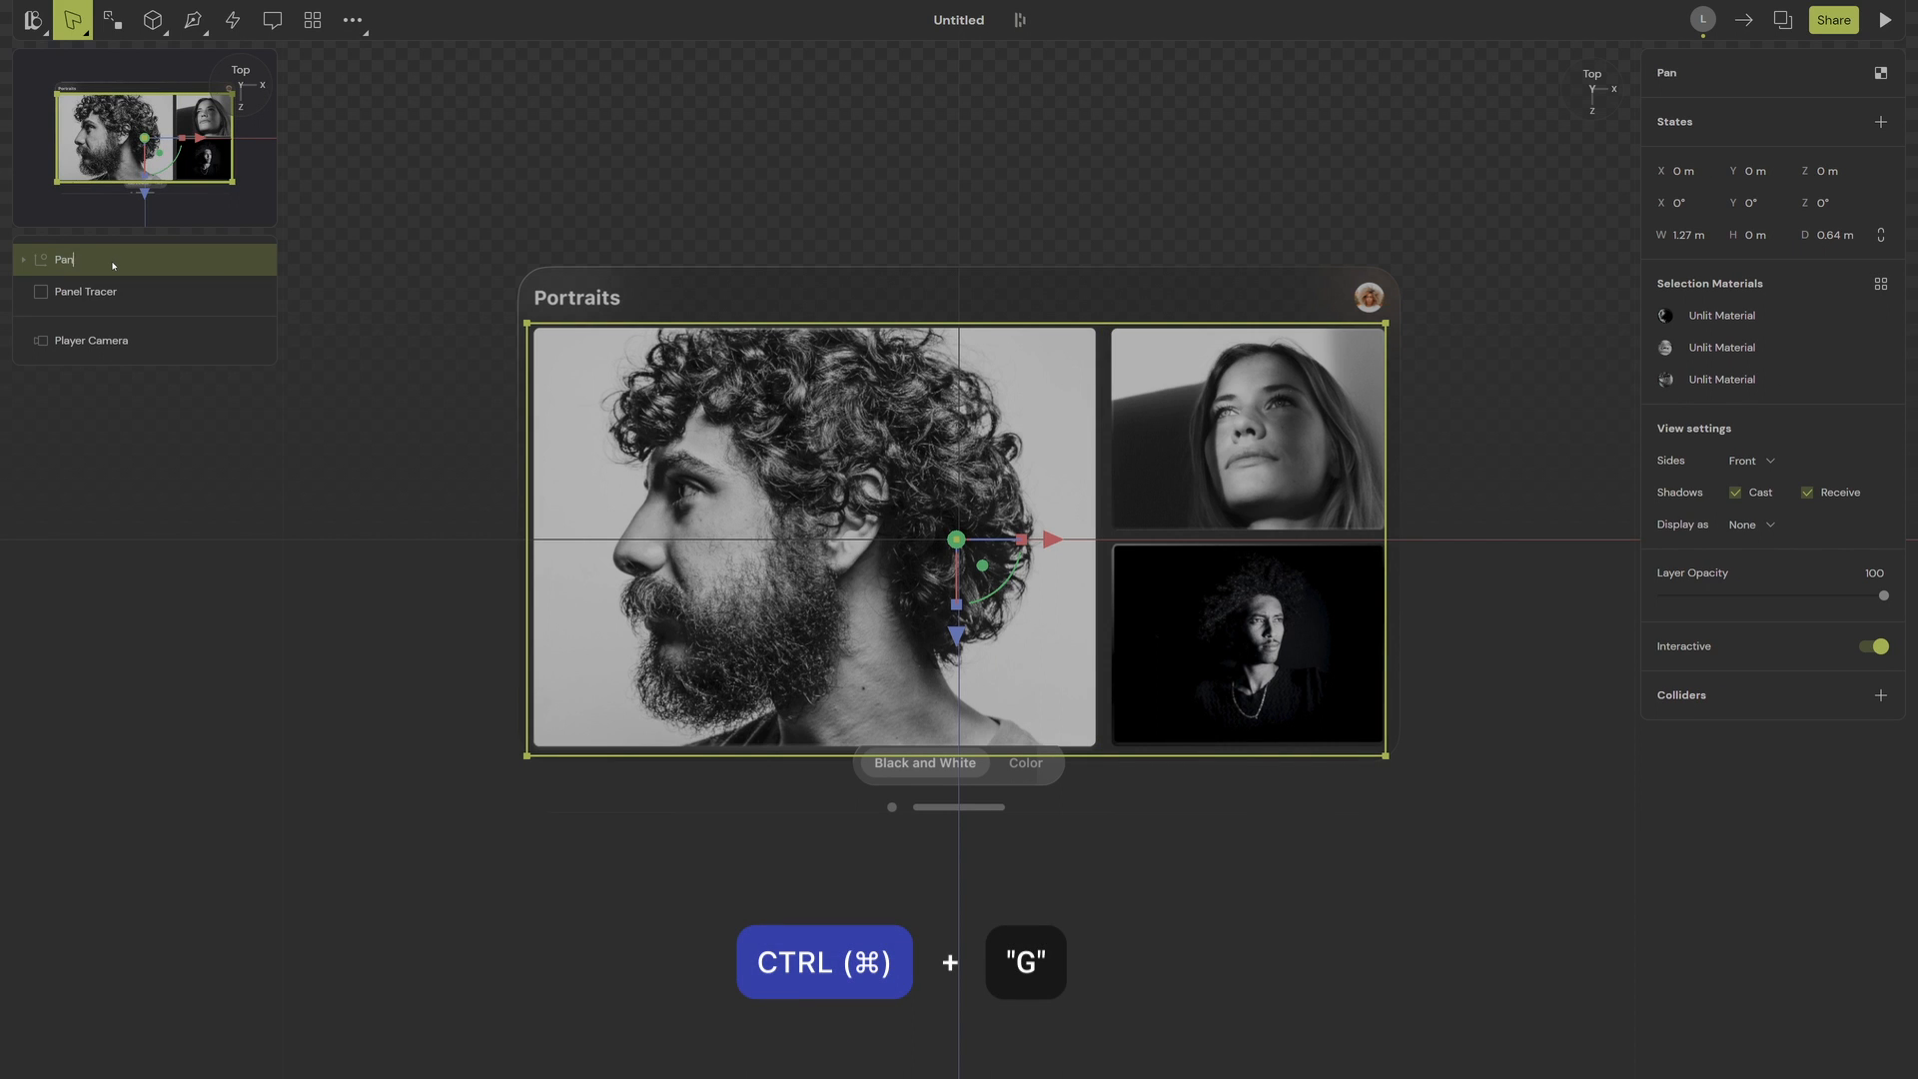
{"action": "type", "text": "el 1 images"}
{"action": "key", "text": "Return"}
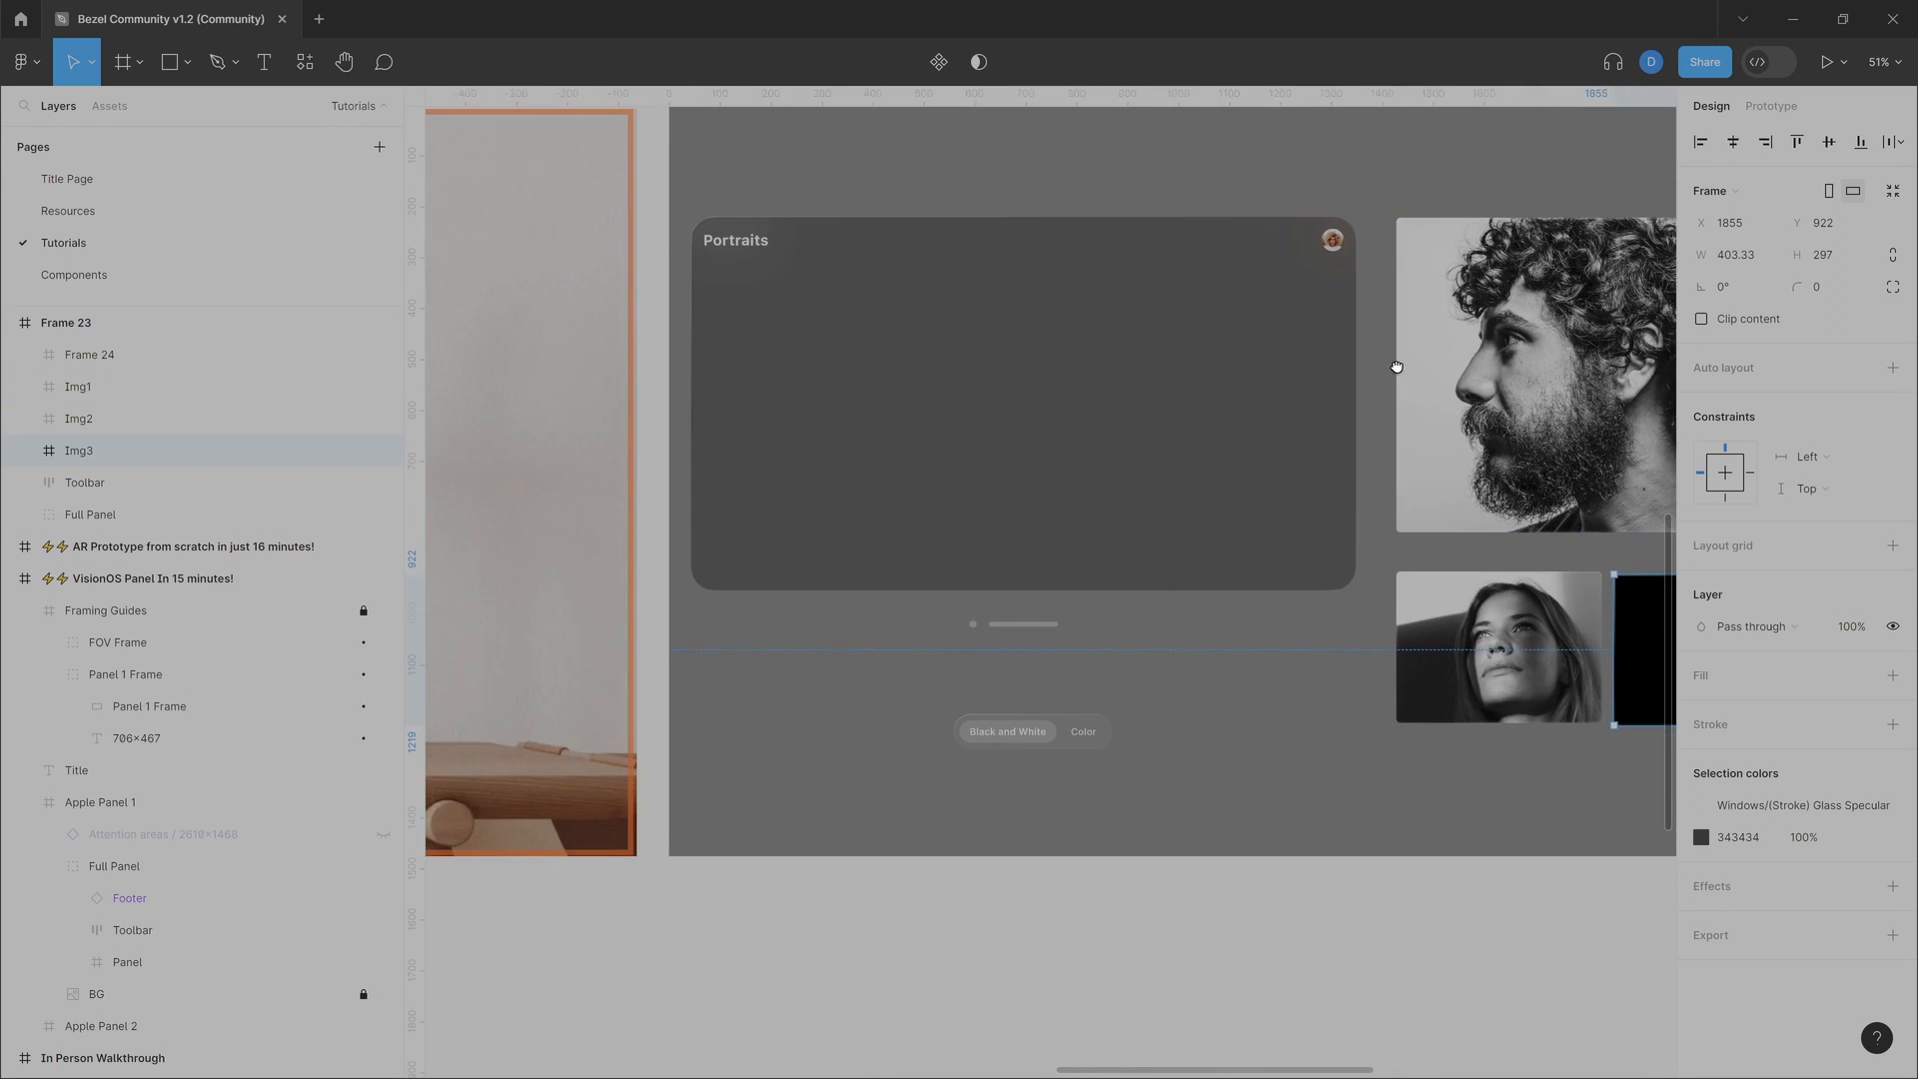
Step: Copy the empty Full Panel of Frame 23 in Figma as PNG, paste it into Bezel and order its layer below Panel 1 images
{"action": "left_click", "coordinate": [990, 387]}
{"action": "right_click", "coordinate": [979, 373]}
{"action": "mouse_move", "coordinate": [1068, 485]}
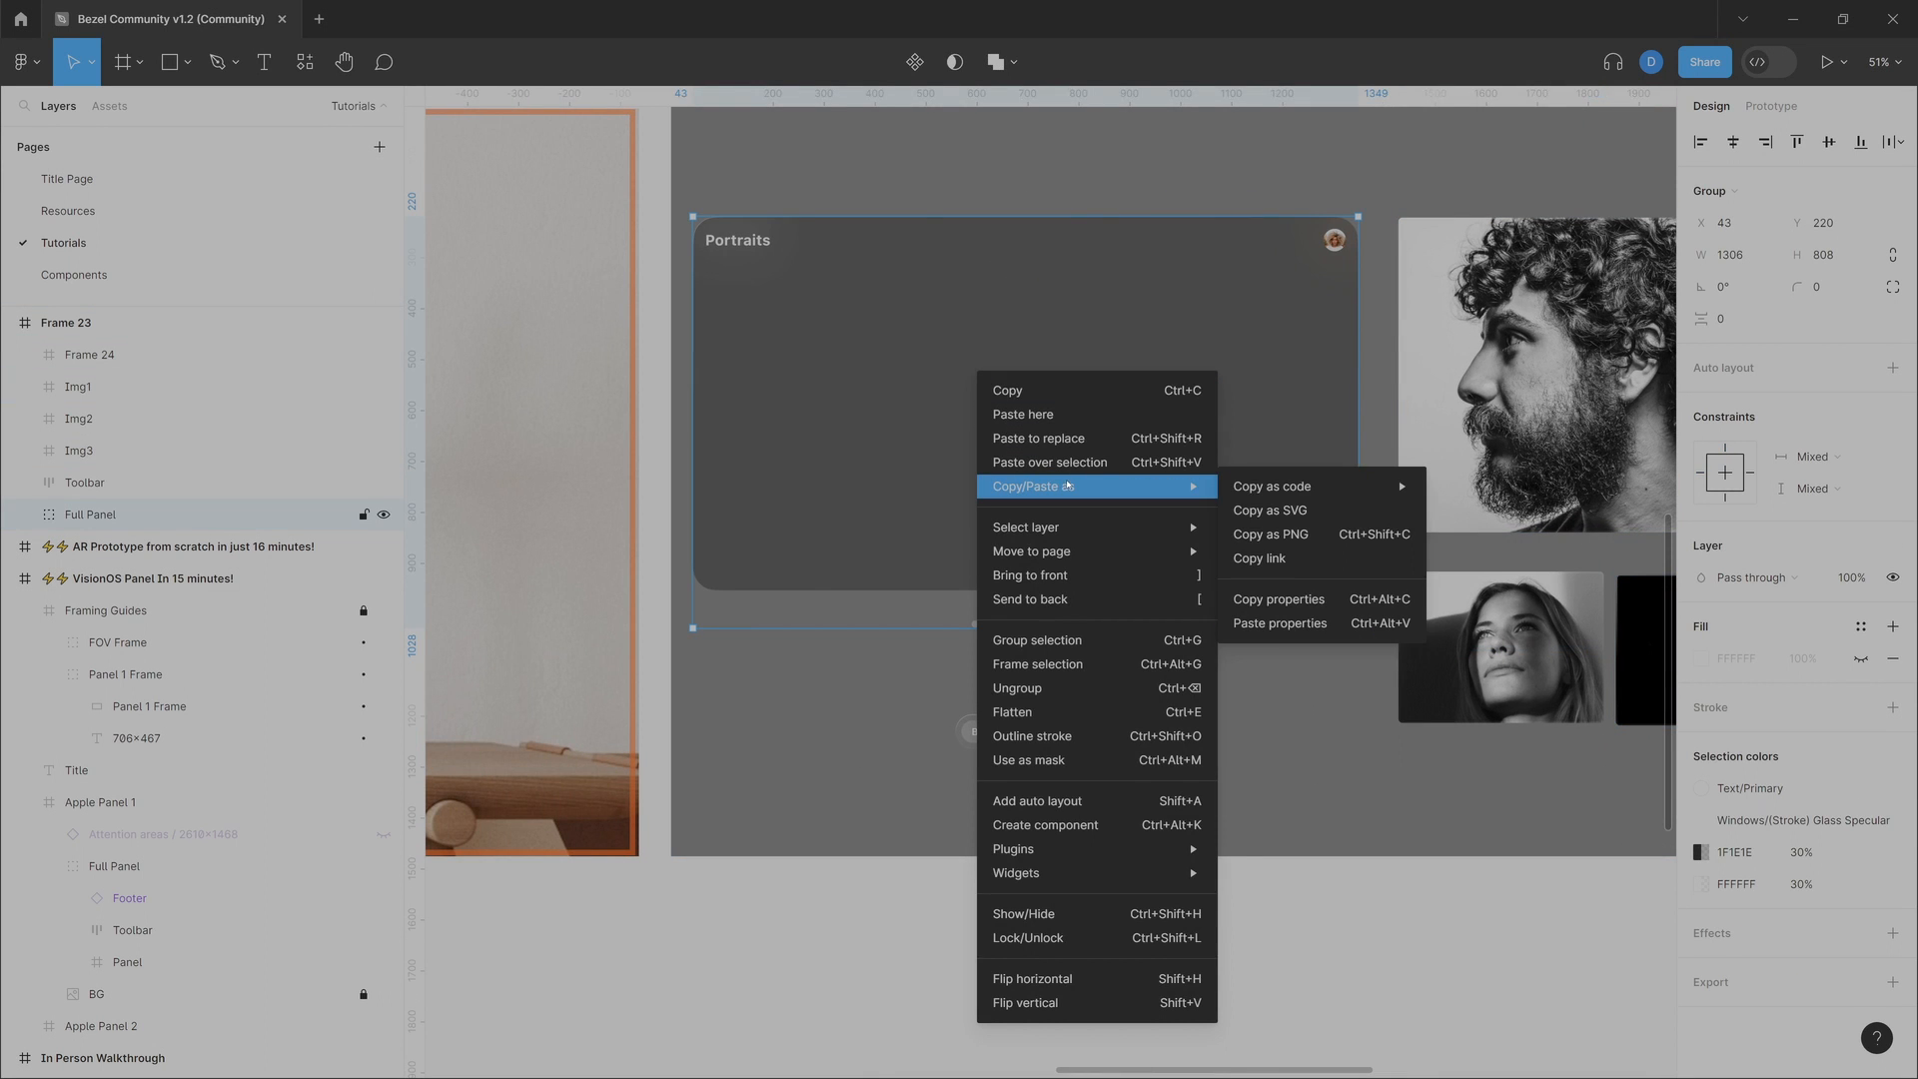
{"action": "left_click", "coordinate": [1270, 534]}
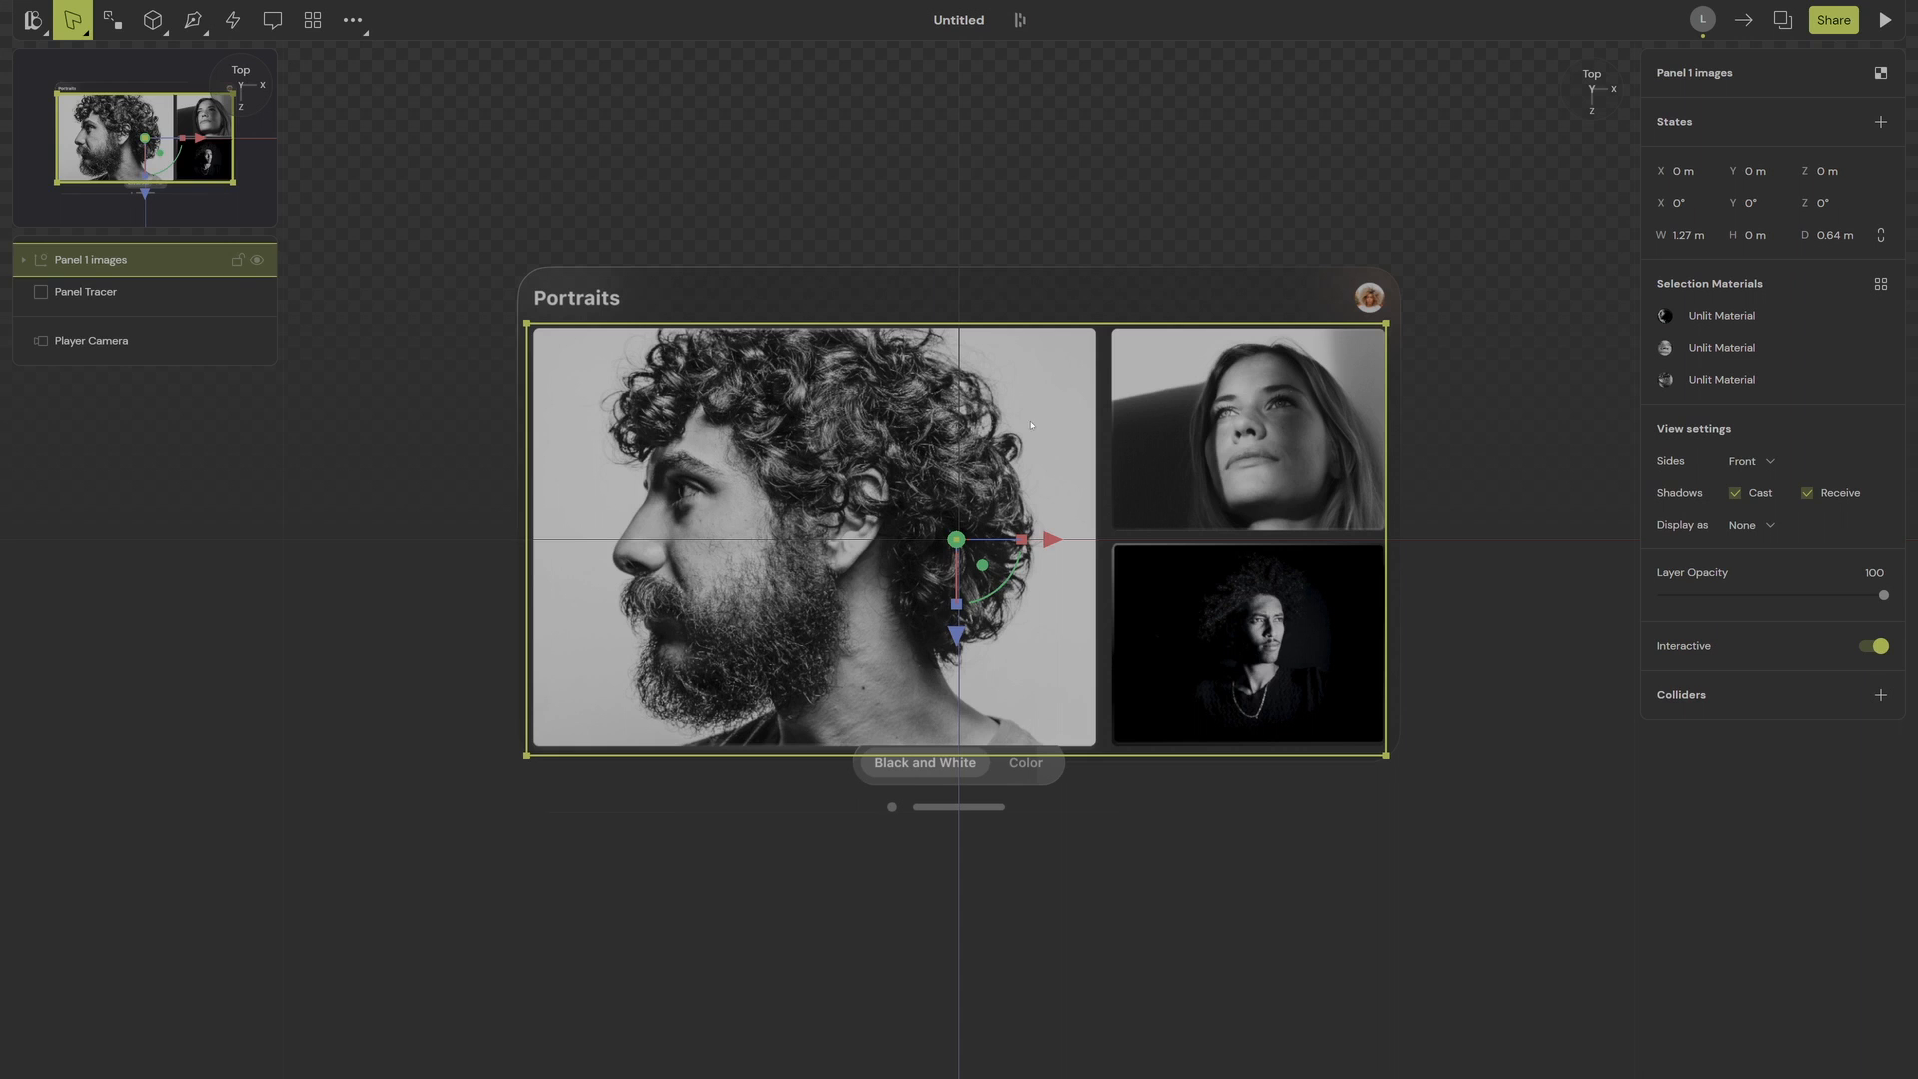
{"action": "left_click", "coordinate": [922, 197]}
{"action": "key", "text": "ctrl+v"}
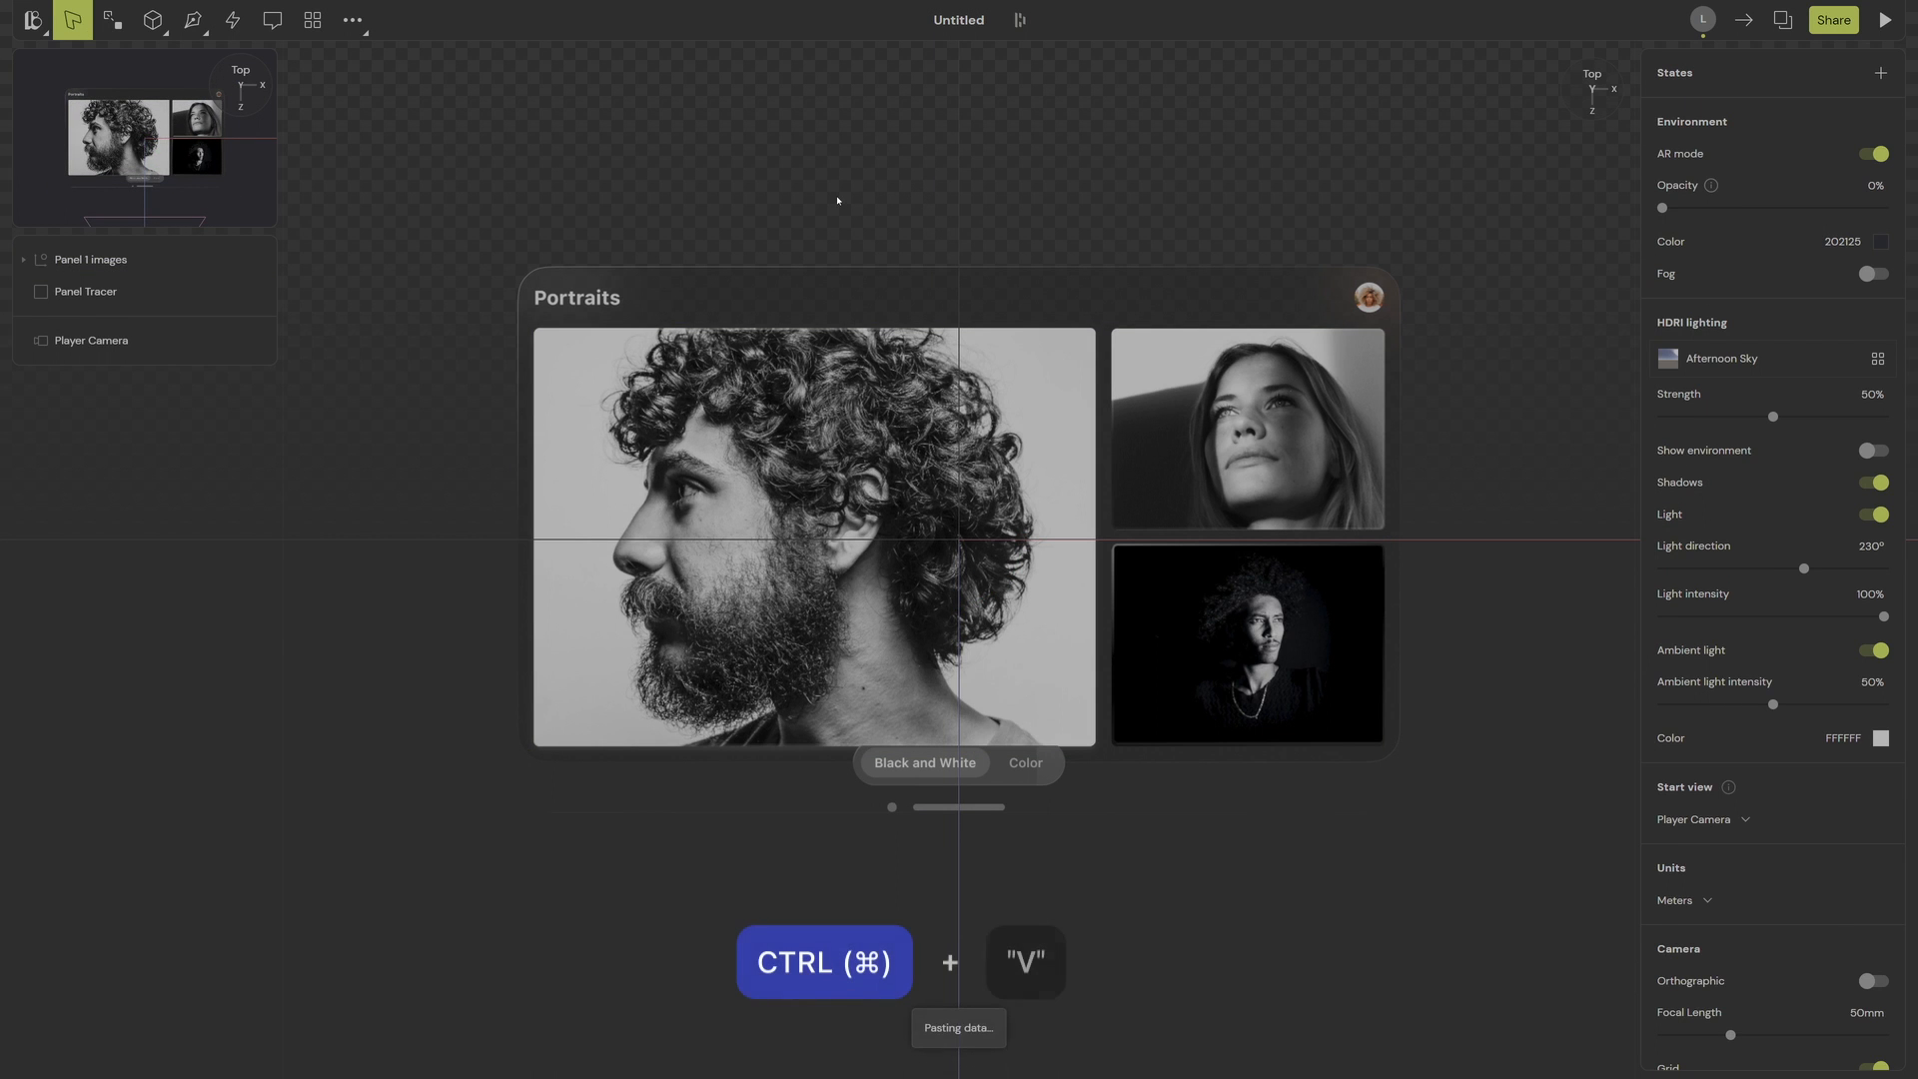
{"action": "left_click_drag", "start_coordinate": [94, 260], "coordinate": [106, 310]}
Step: Delete the Panel Tracer layer and rename the pasted empty panel layer as Back Panel
{"action": "left_click", "coordinate": [130, 316]}
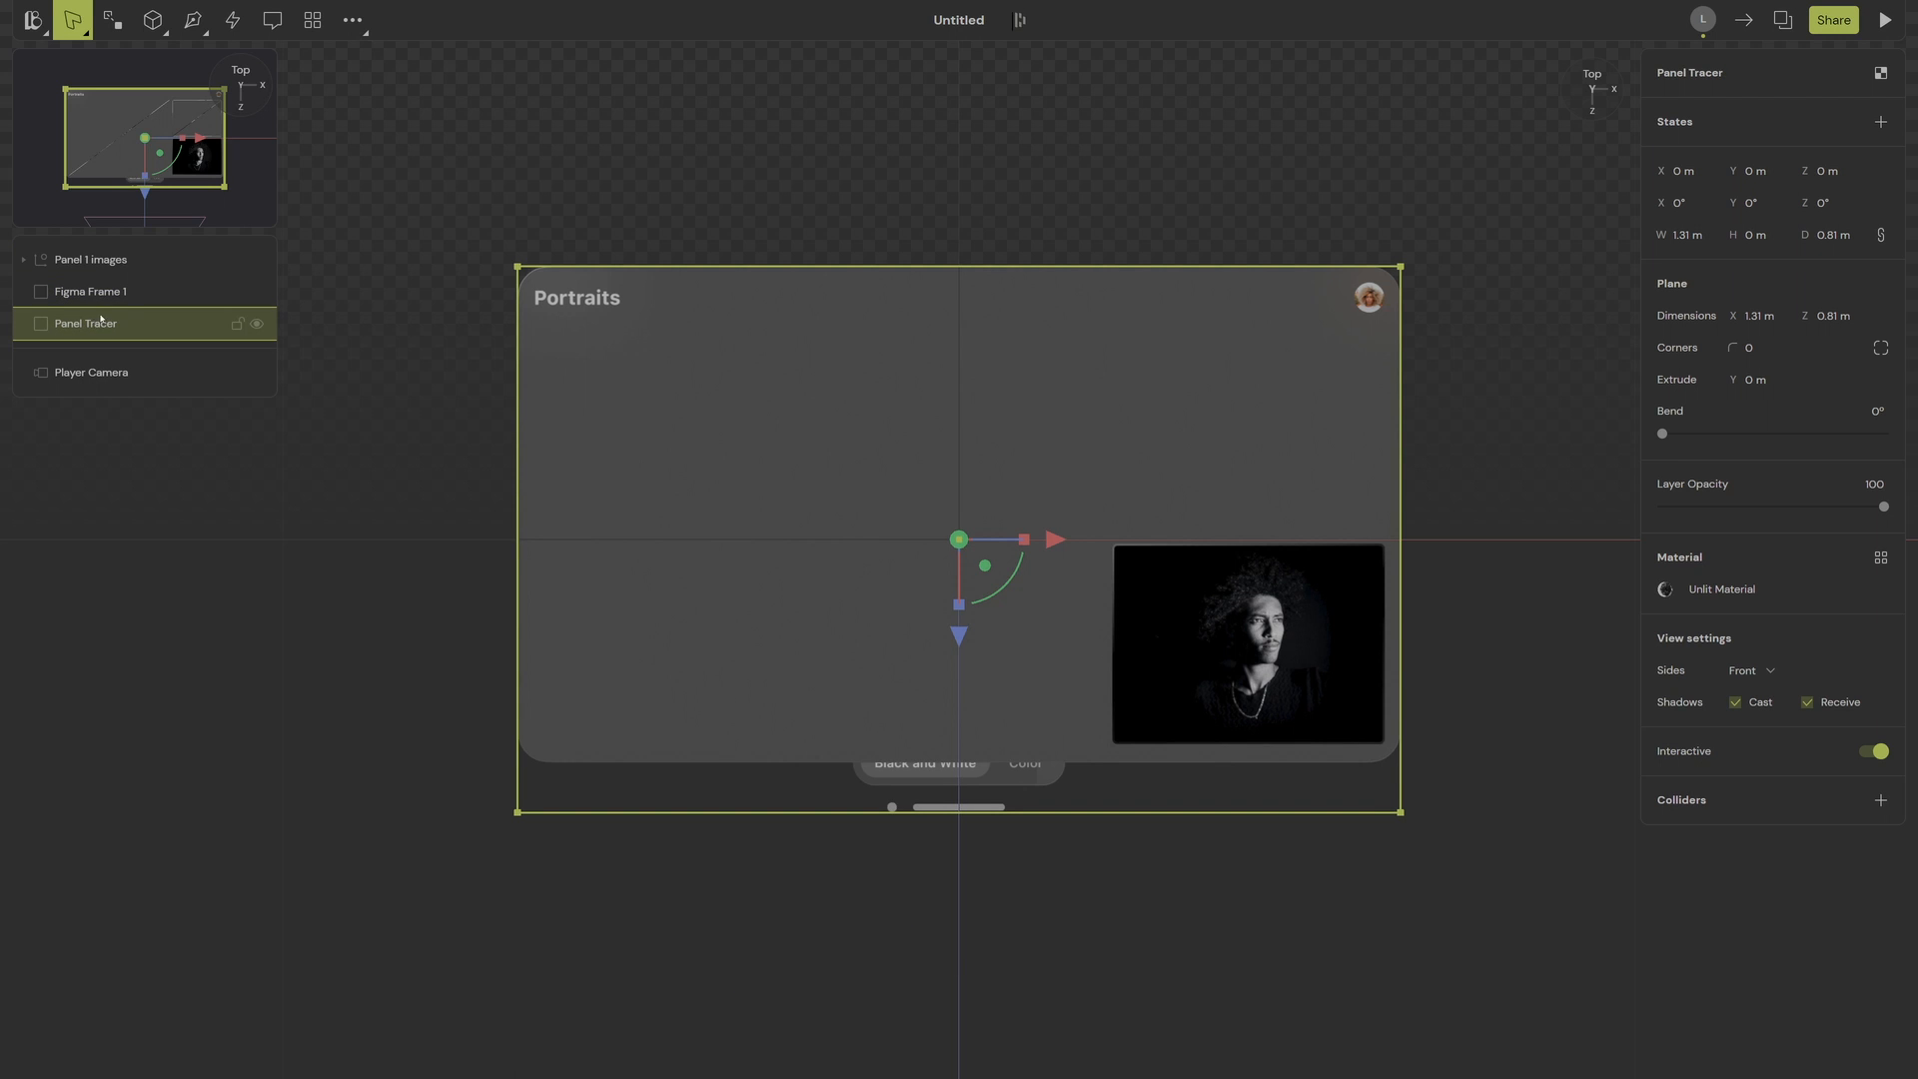
{"action": "key", "text": "Delete"}
{"action": "left_click", "coordinate": [101, 290]}
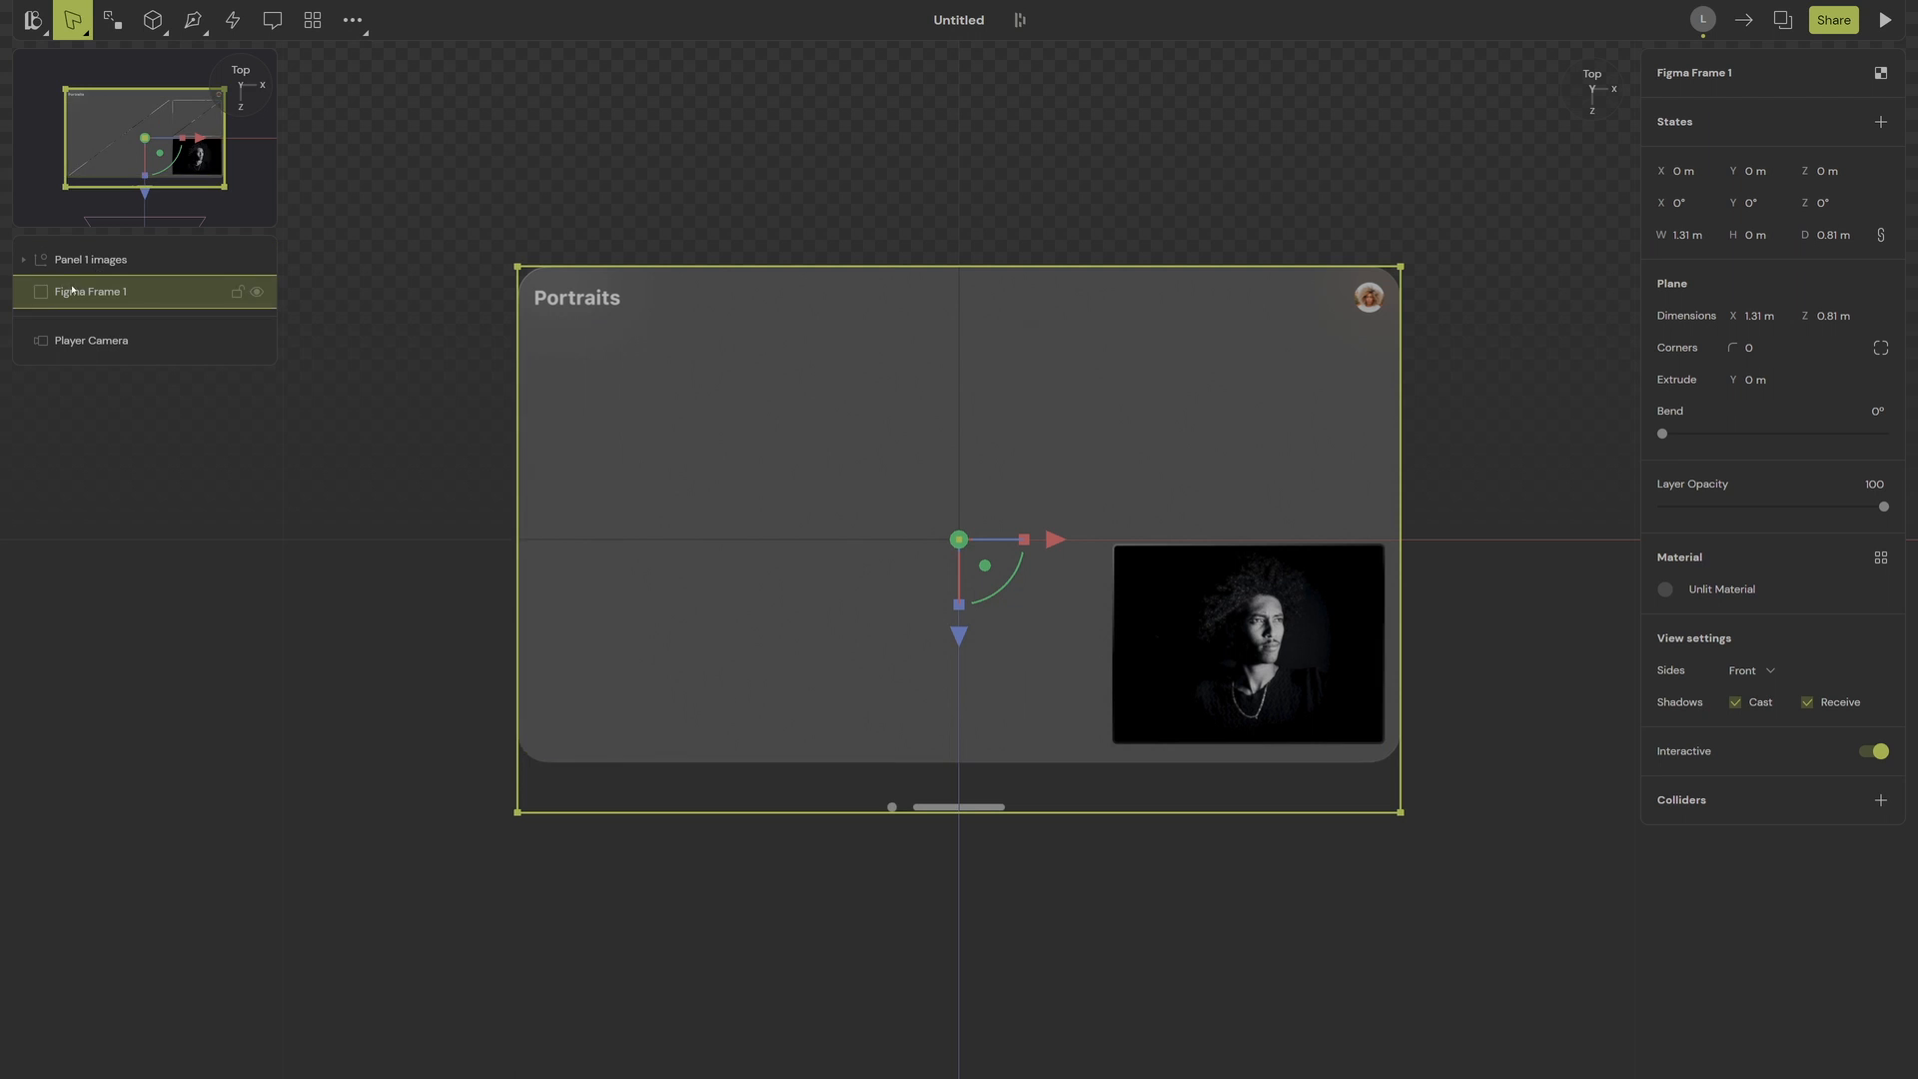
{"action": "double_click", "coordinate": [89, 292]}
{"action": "type", "text": "Back"}
{"action": "type", "text": "Panel"}
Step: Raise the Panel 1 images group about 0.03 m along Y above the Back Panel
{"action": "left_click", "coordinate": [1083, 419]}
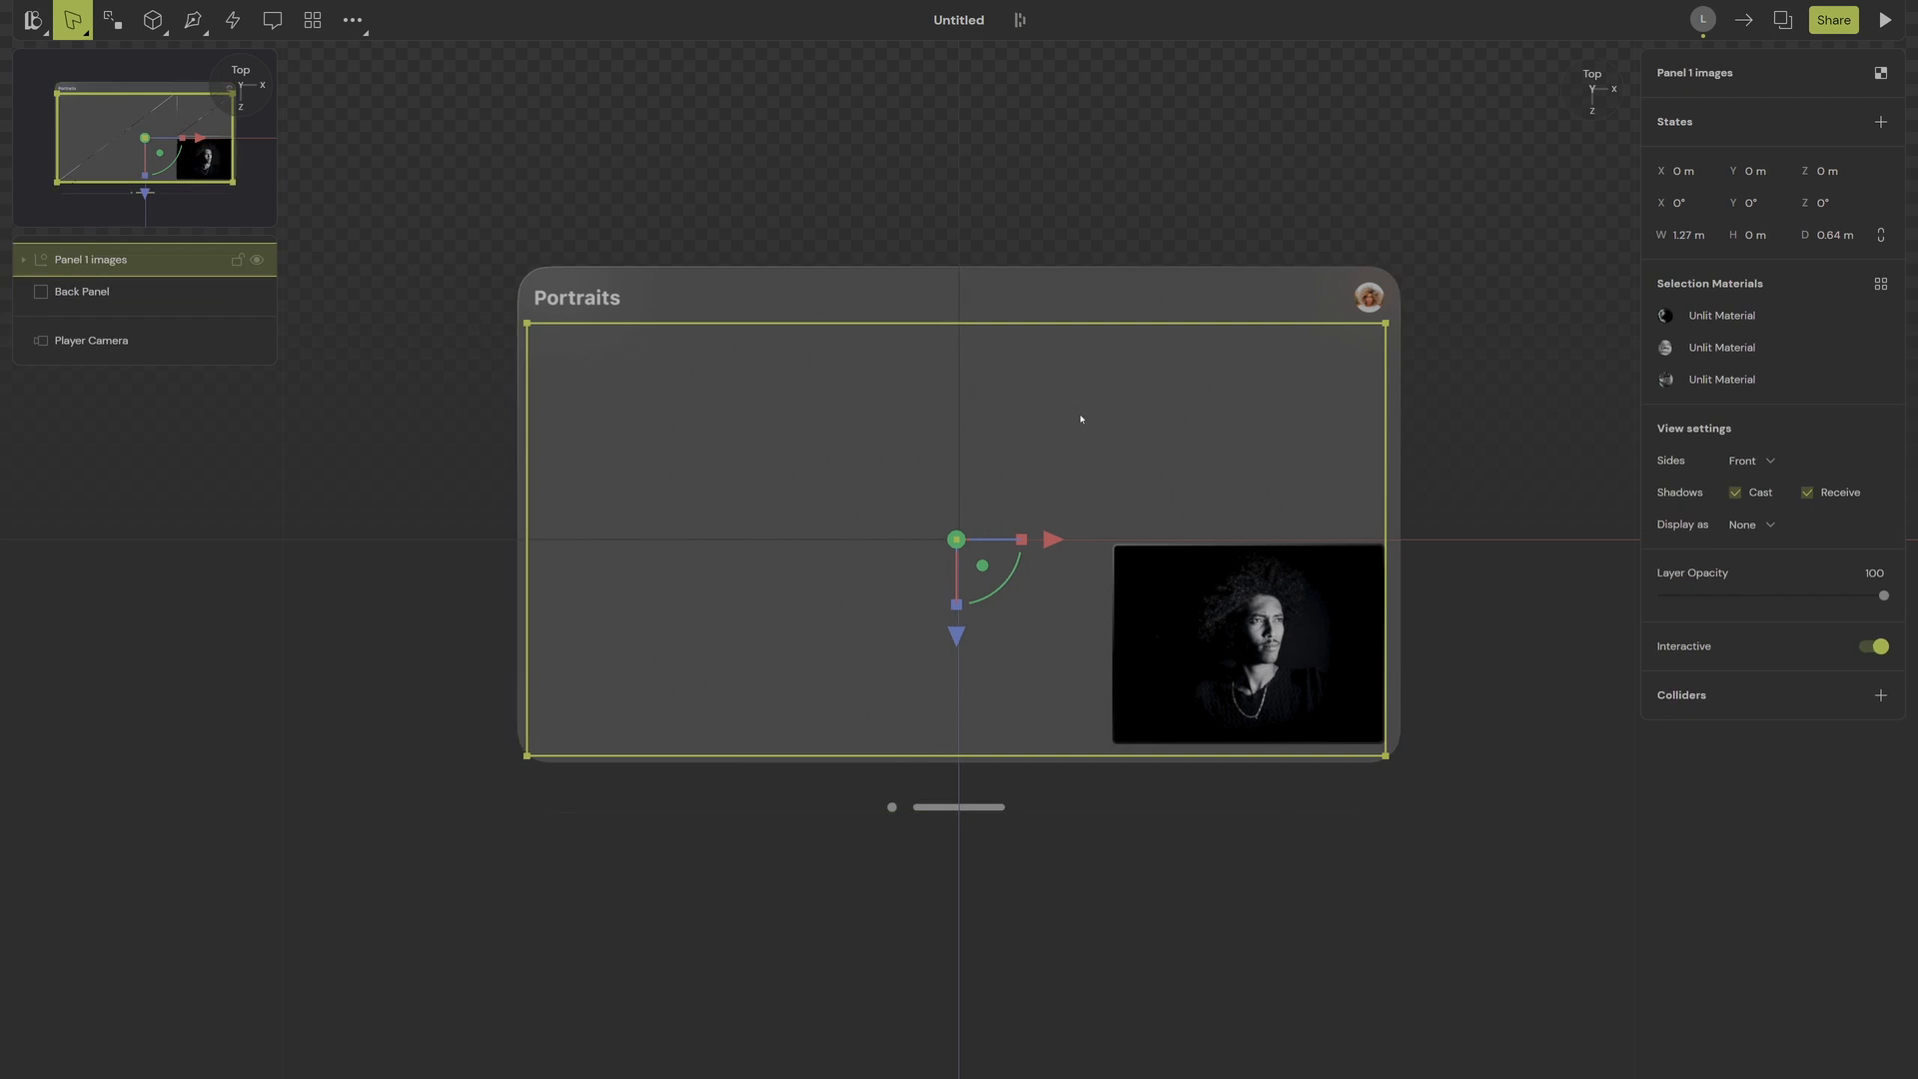
{"action": "right_click_drag", "start_coordinate": [1389, 549], "coordinate": [1209, 455]}
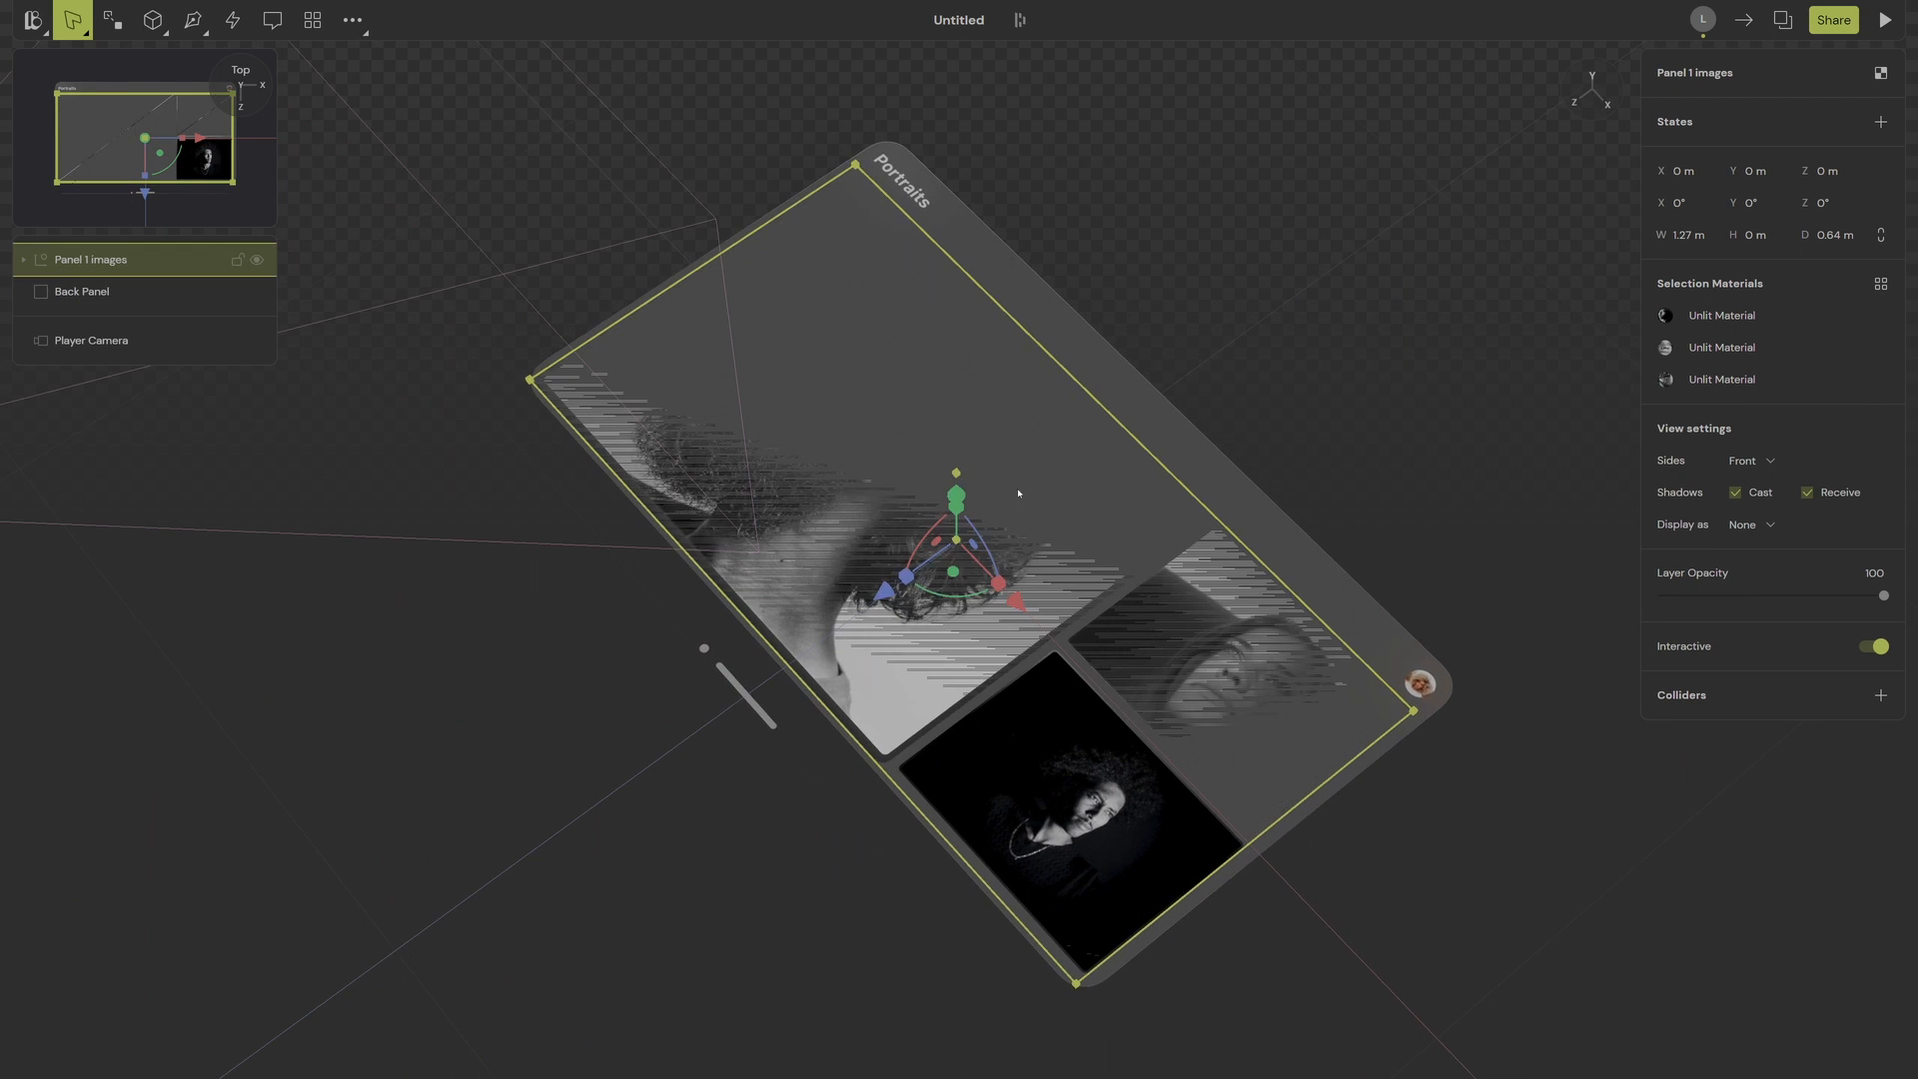
{"action": "left_click", "coordinate": [952, 503]}
{"action": "left_click_drag", "start_coordinate": [954, 502], "coordinate": [956, 493]}
{"action": "left_click", "coordinate": [1256, 331]}
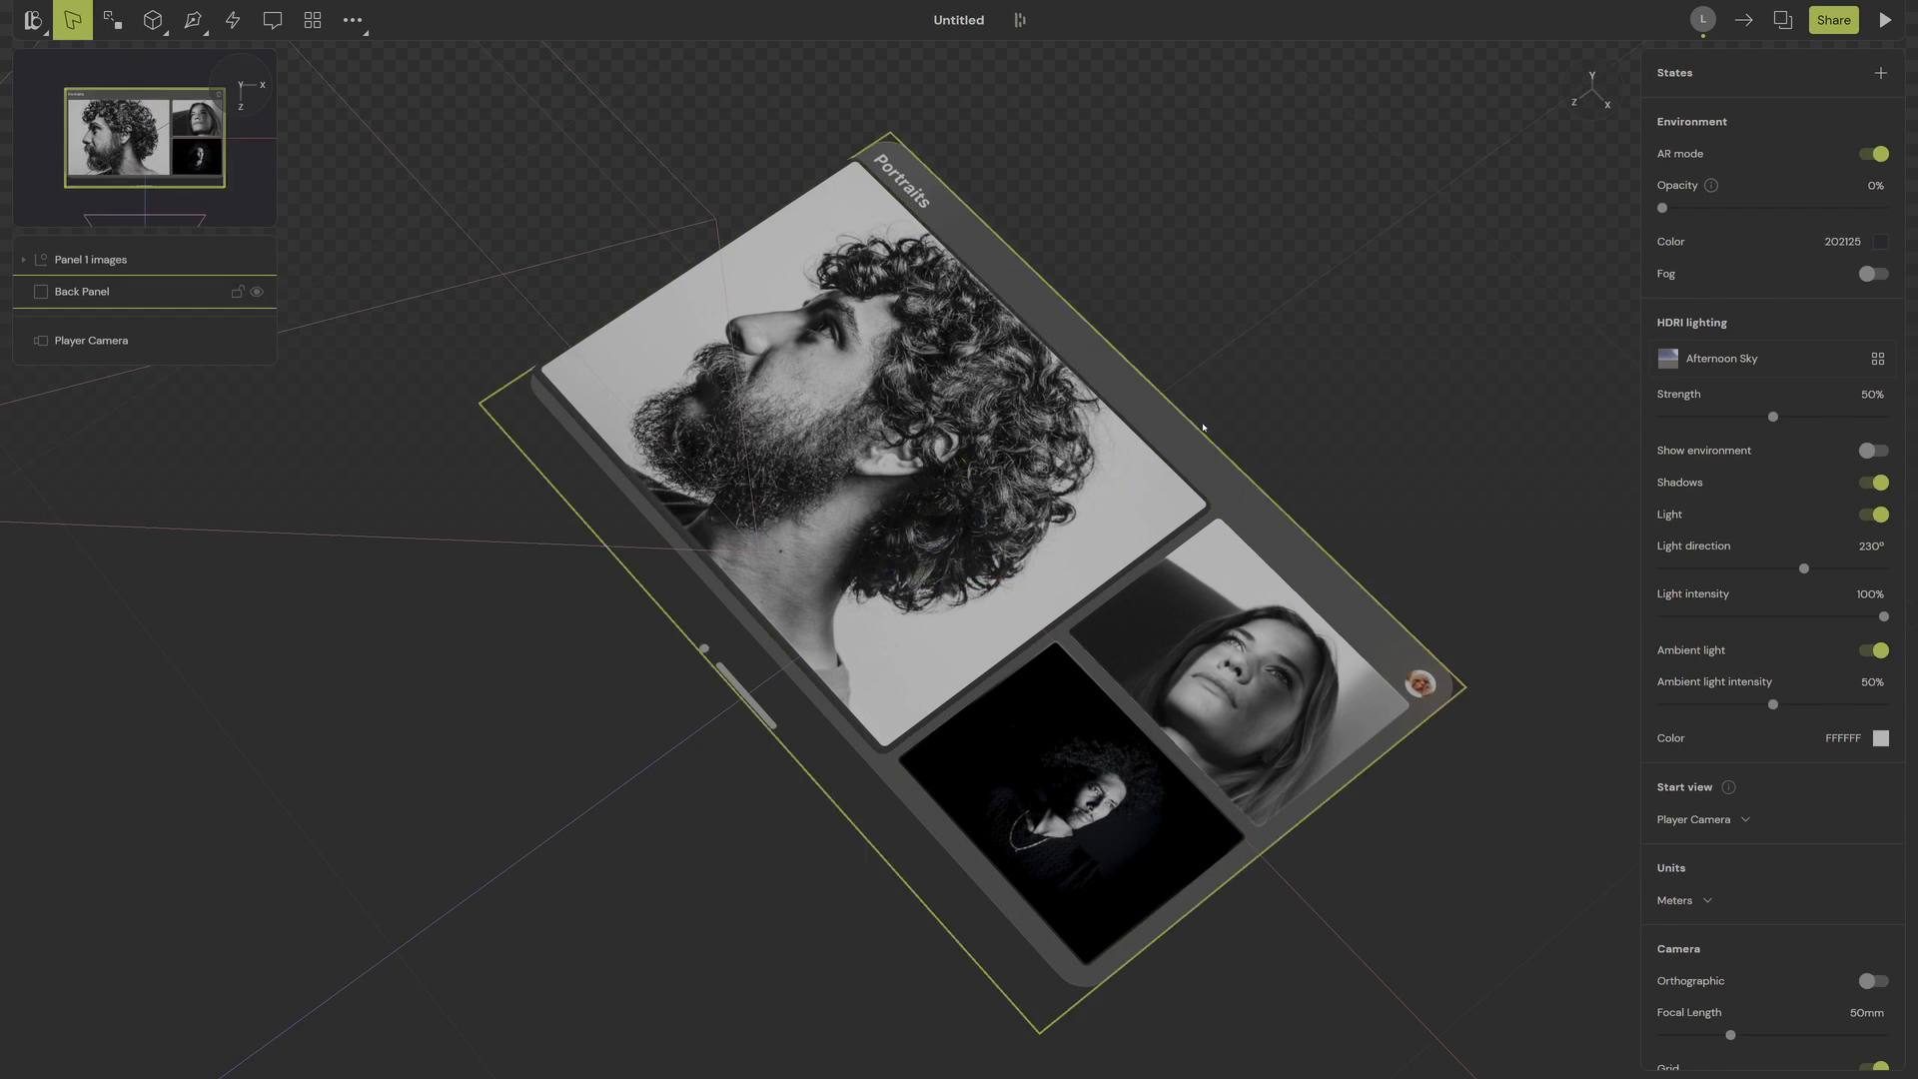
{"action": "right_click_drag", "start_coordinate": [1203, 428], "coordinate": [1445, 481]}
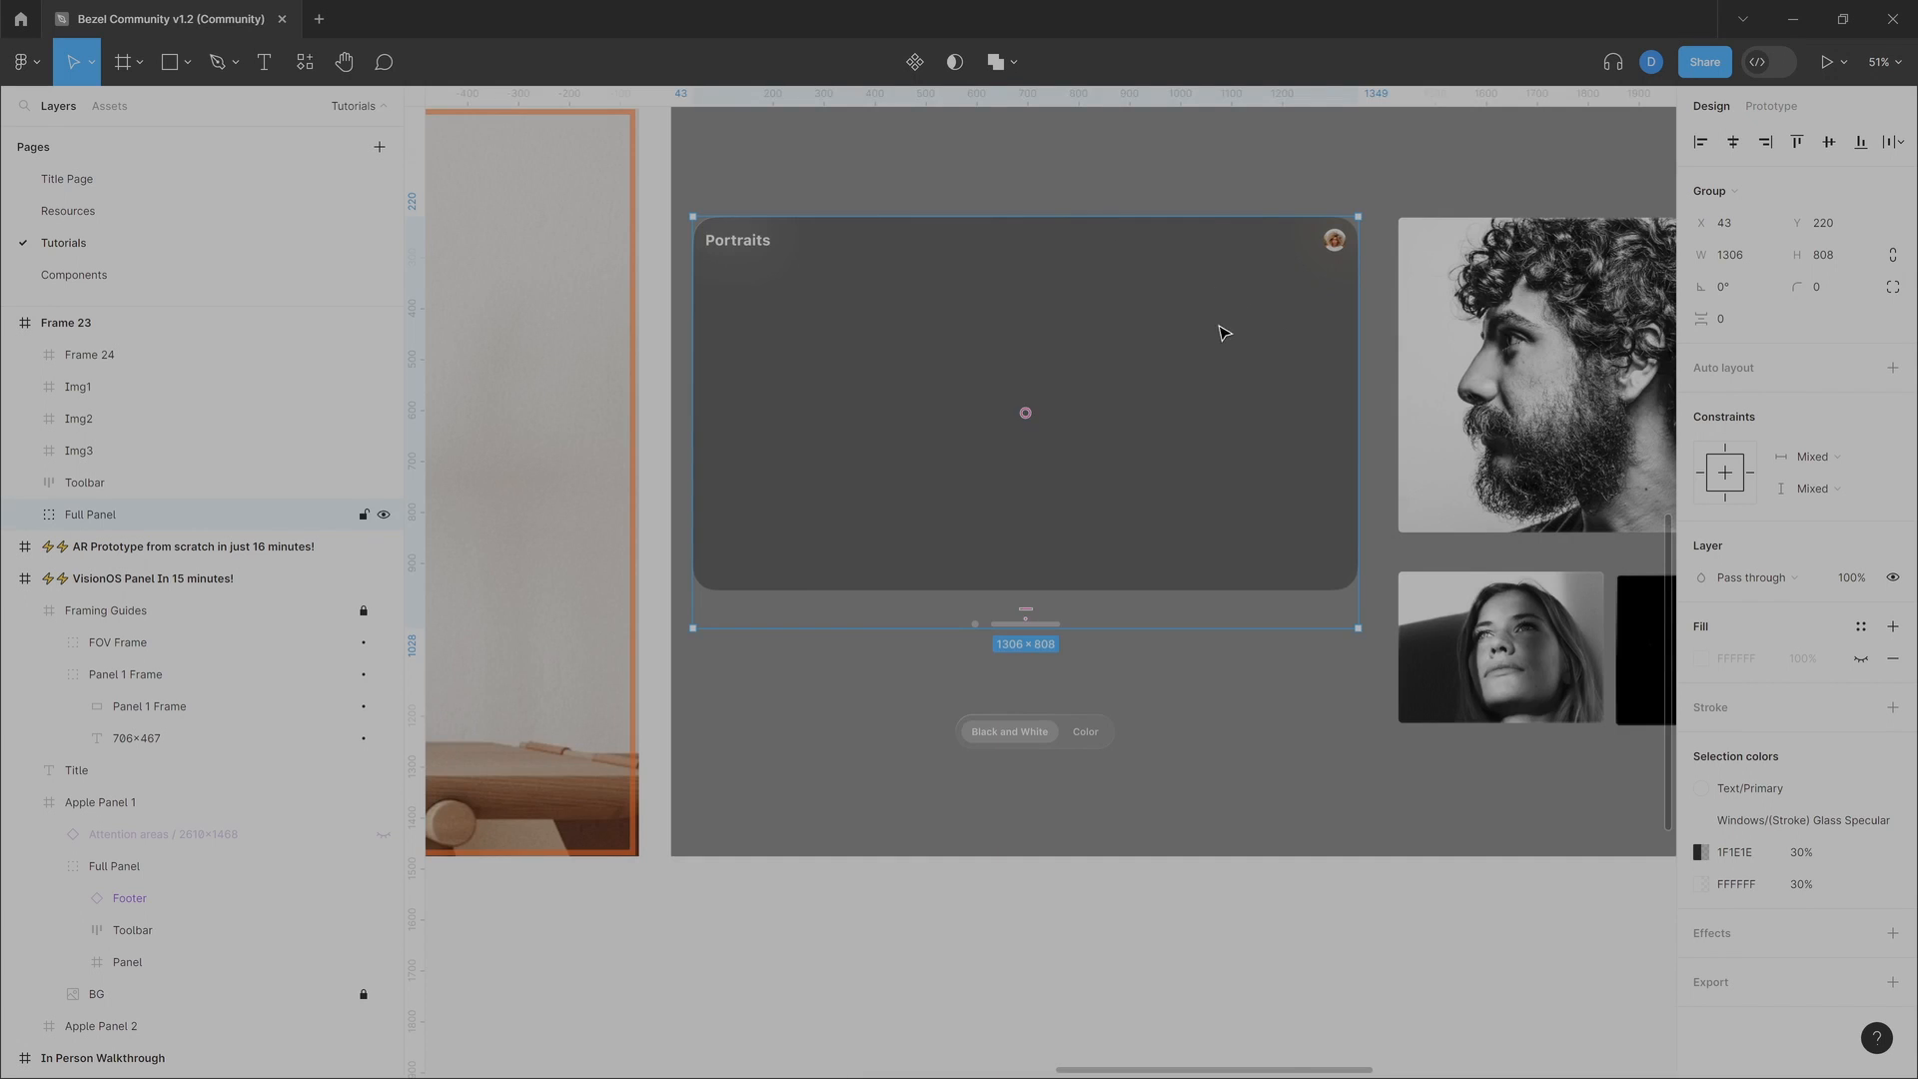
Step: Copy the Frame 24 color portrait grid in the Figma file as PNG
{"action": "scroll", "coordinate": [1225, 333], "scroll_direction": "right", "scroll_amount": 10}
{"action": "left_click", "coordinate": [1176, 279]}
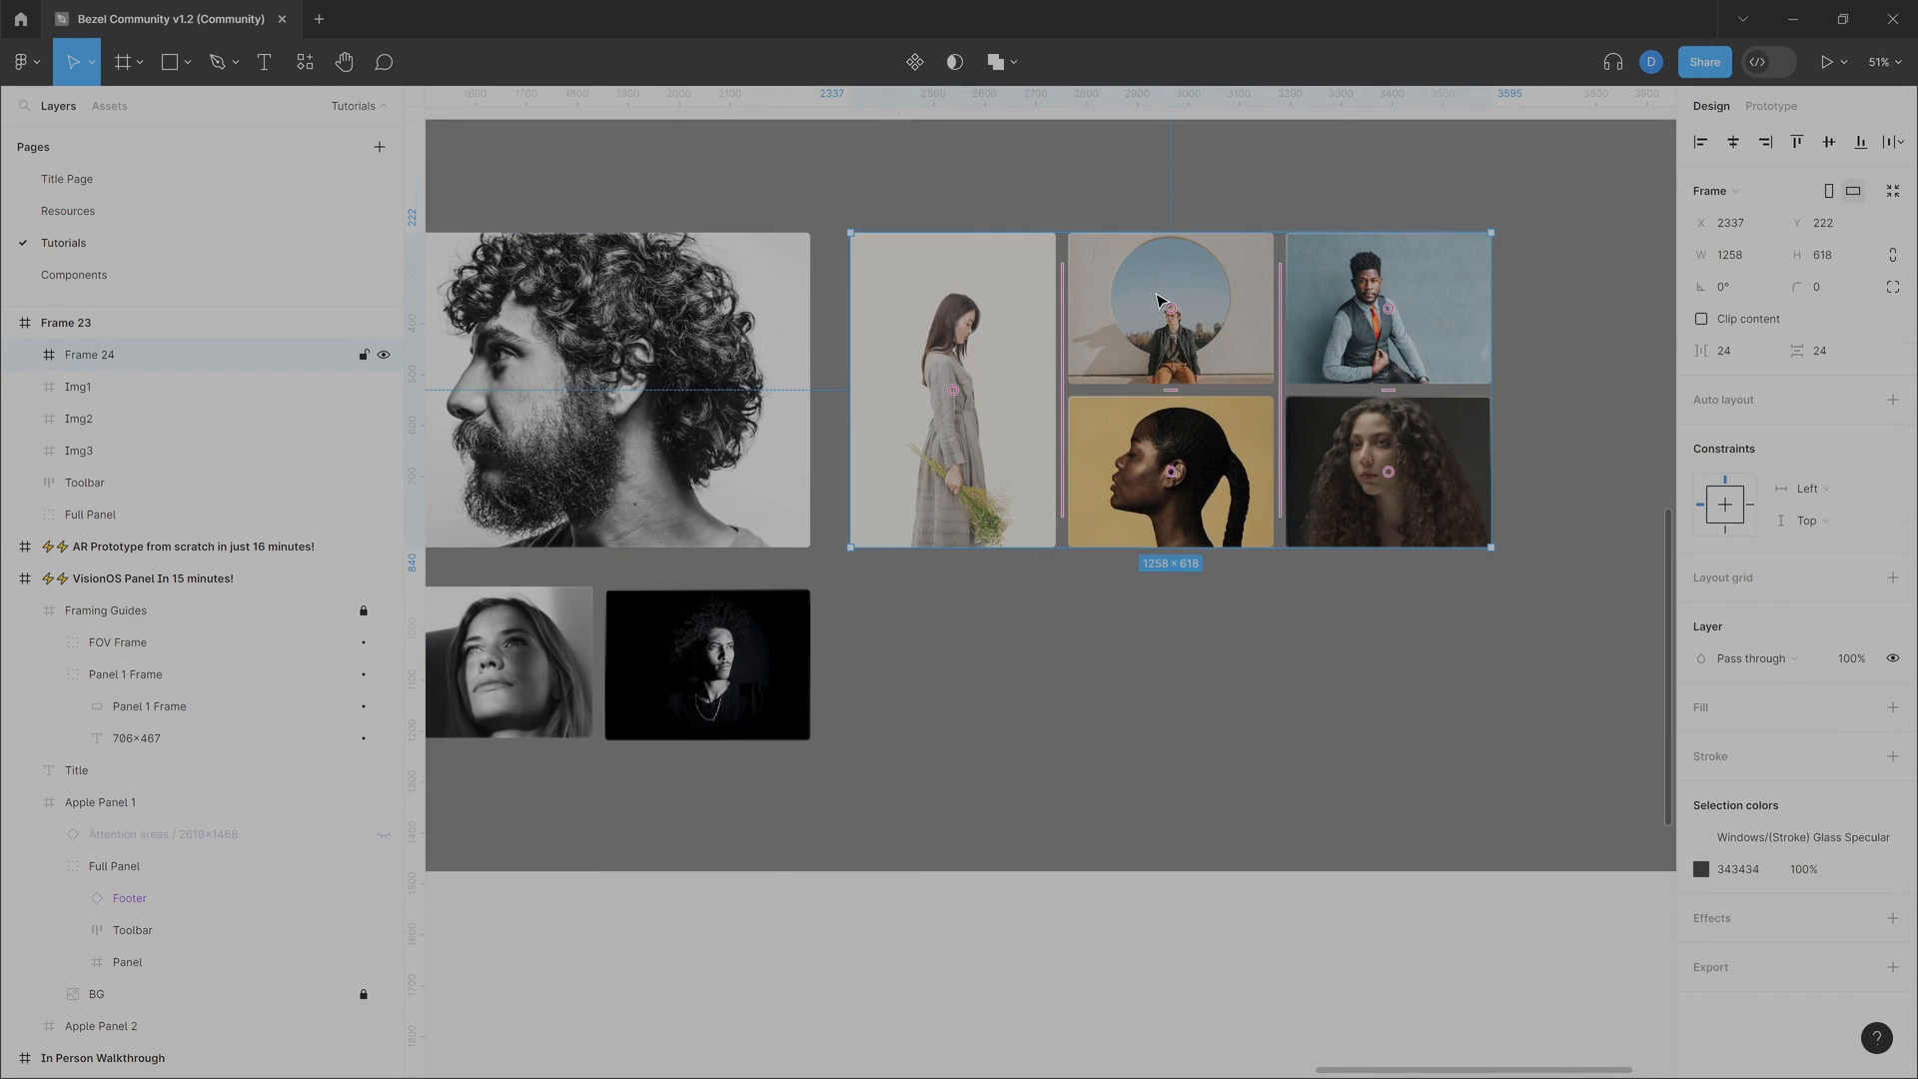
{"action": "right_click", "coordinate": [1142, 290]}
{"action": "mouse_move", "coordinate": [1301, 405]}
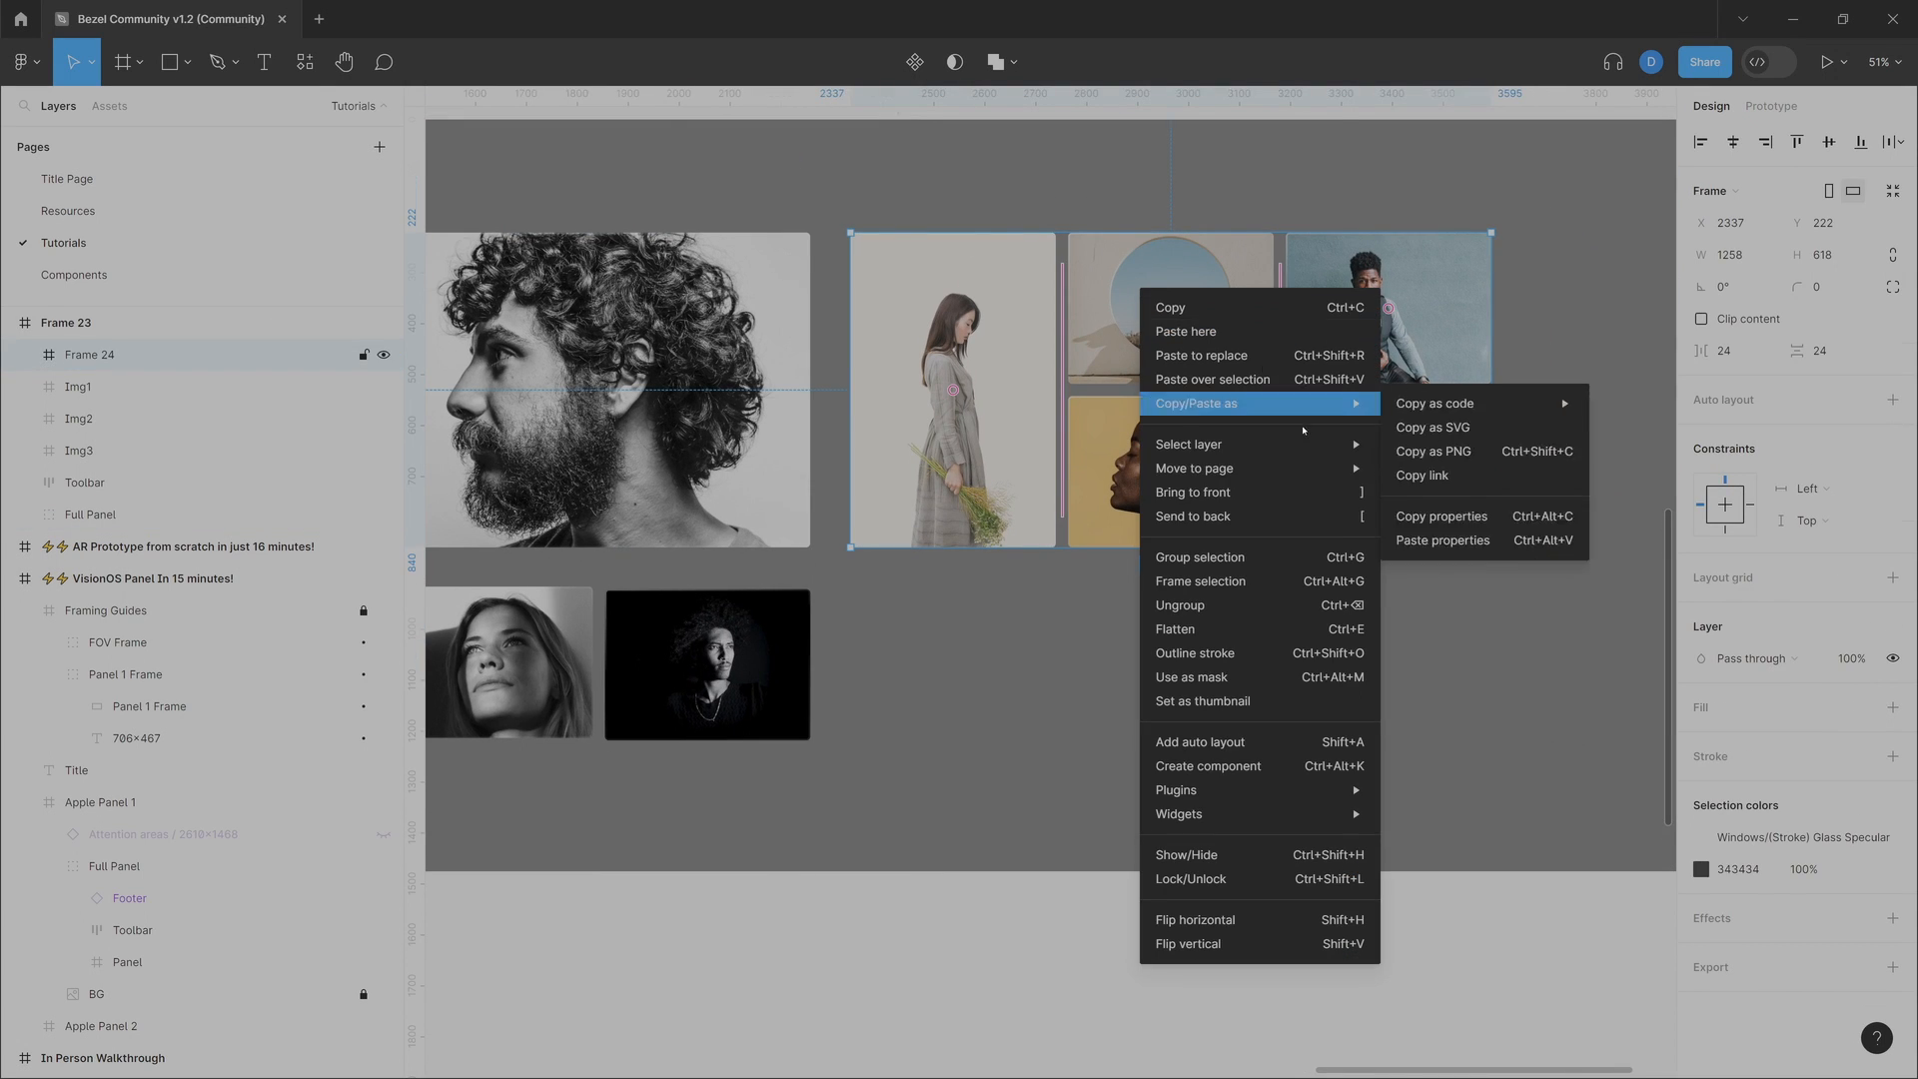
{"action": "left_click", "coordinate": [1479, 474]}
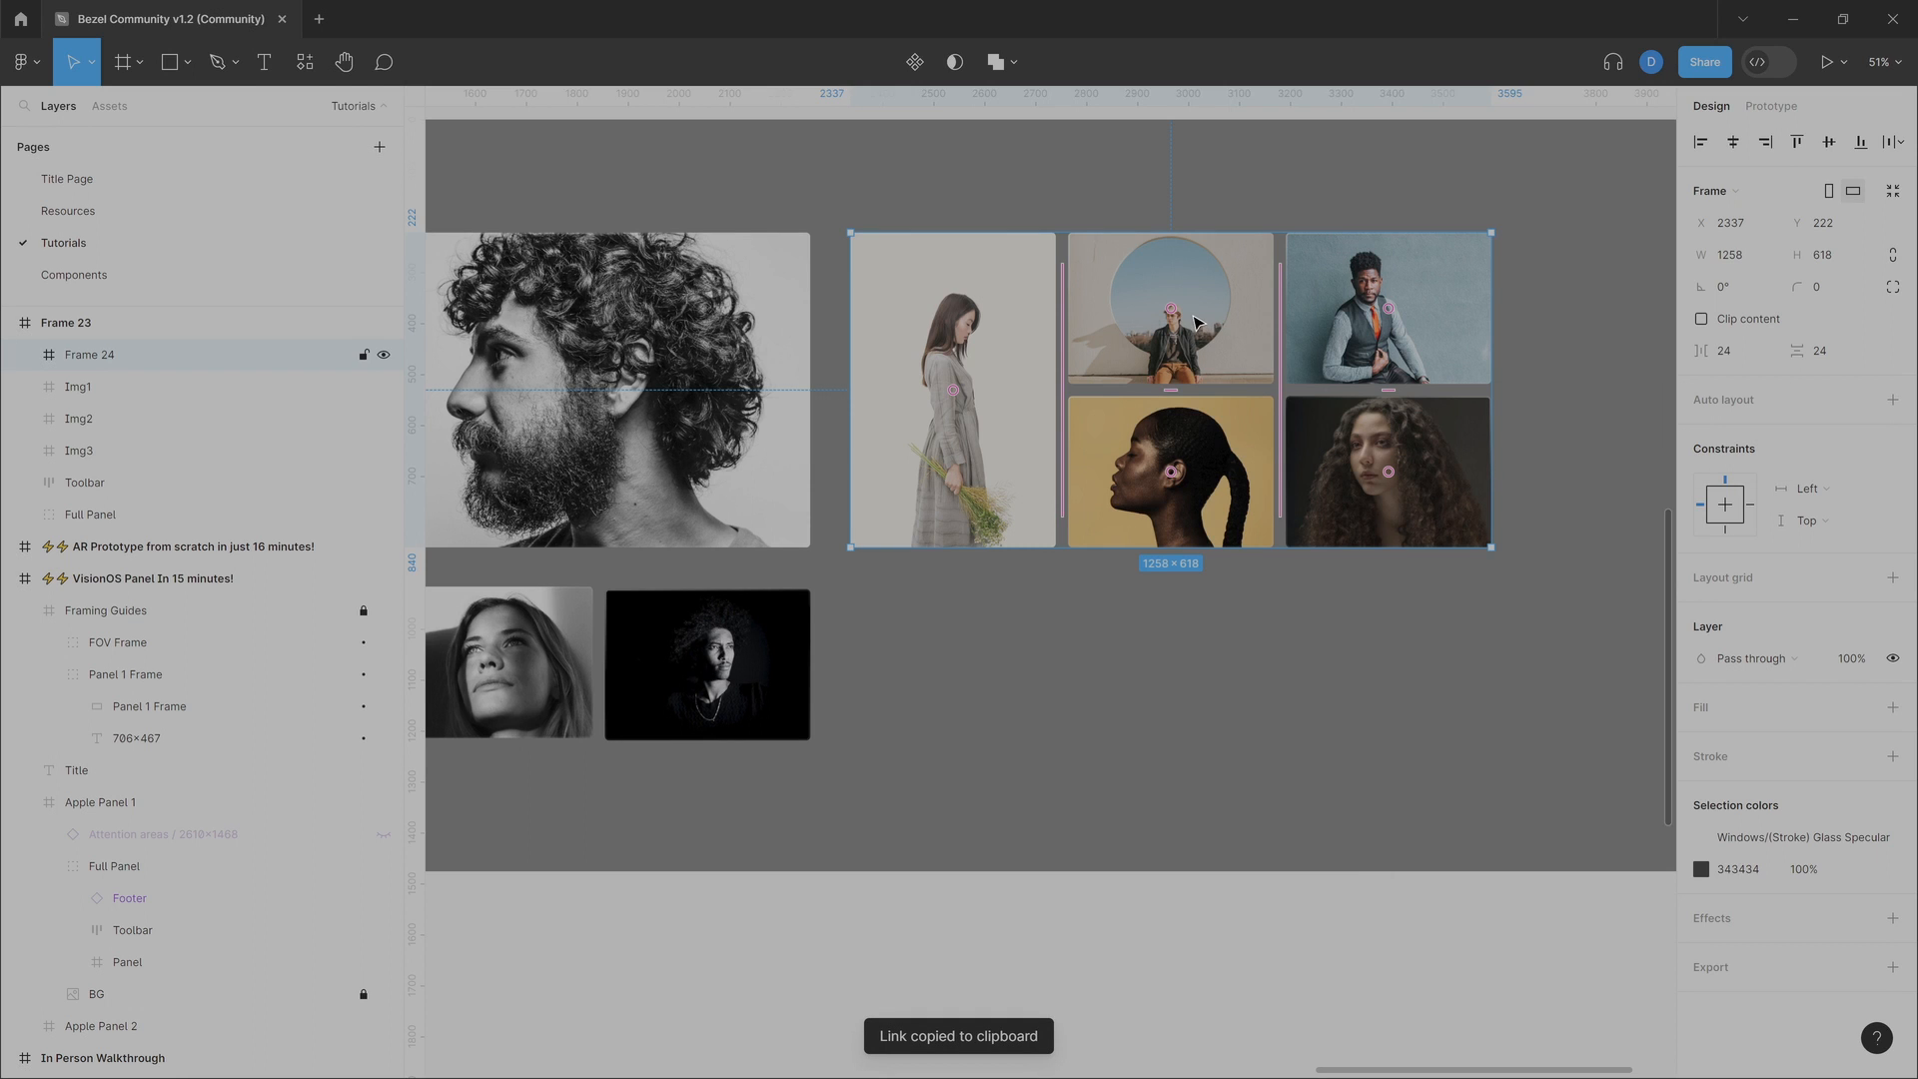
{"action": "scroll", "coordinate": [1059, 378], "scroll_direction": "up", "scroll_amount": 2}
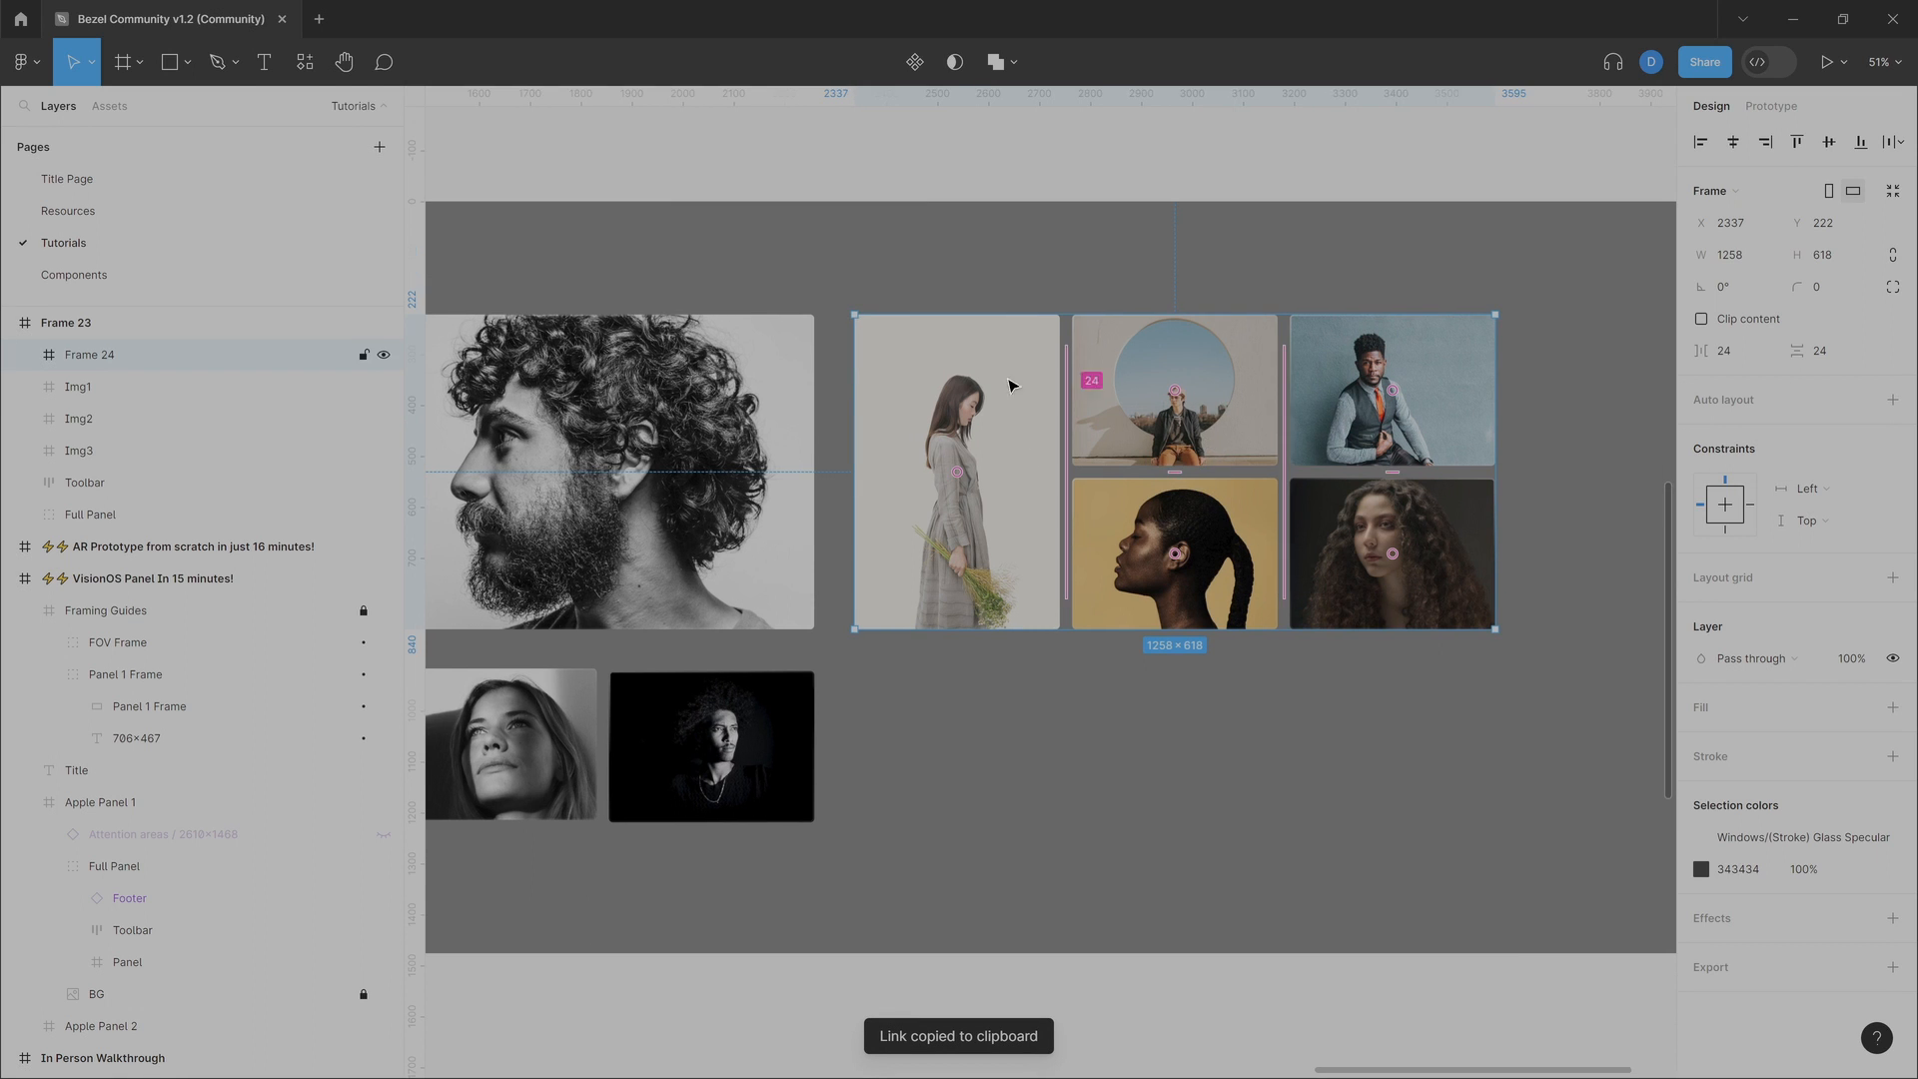
{"action": "right_click", "coordinate": [1021, 372]}
{"action": "mouse_move", "coordinate": [1143, 487]}
{"action": "left_click", "coordinate": [1316, 534]}
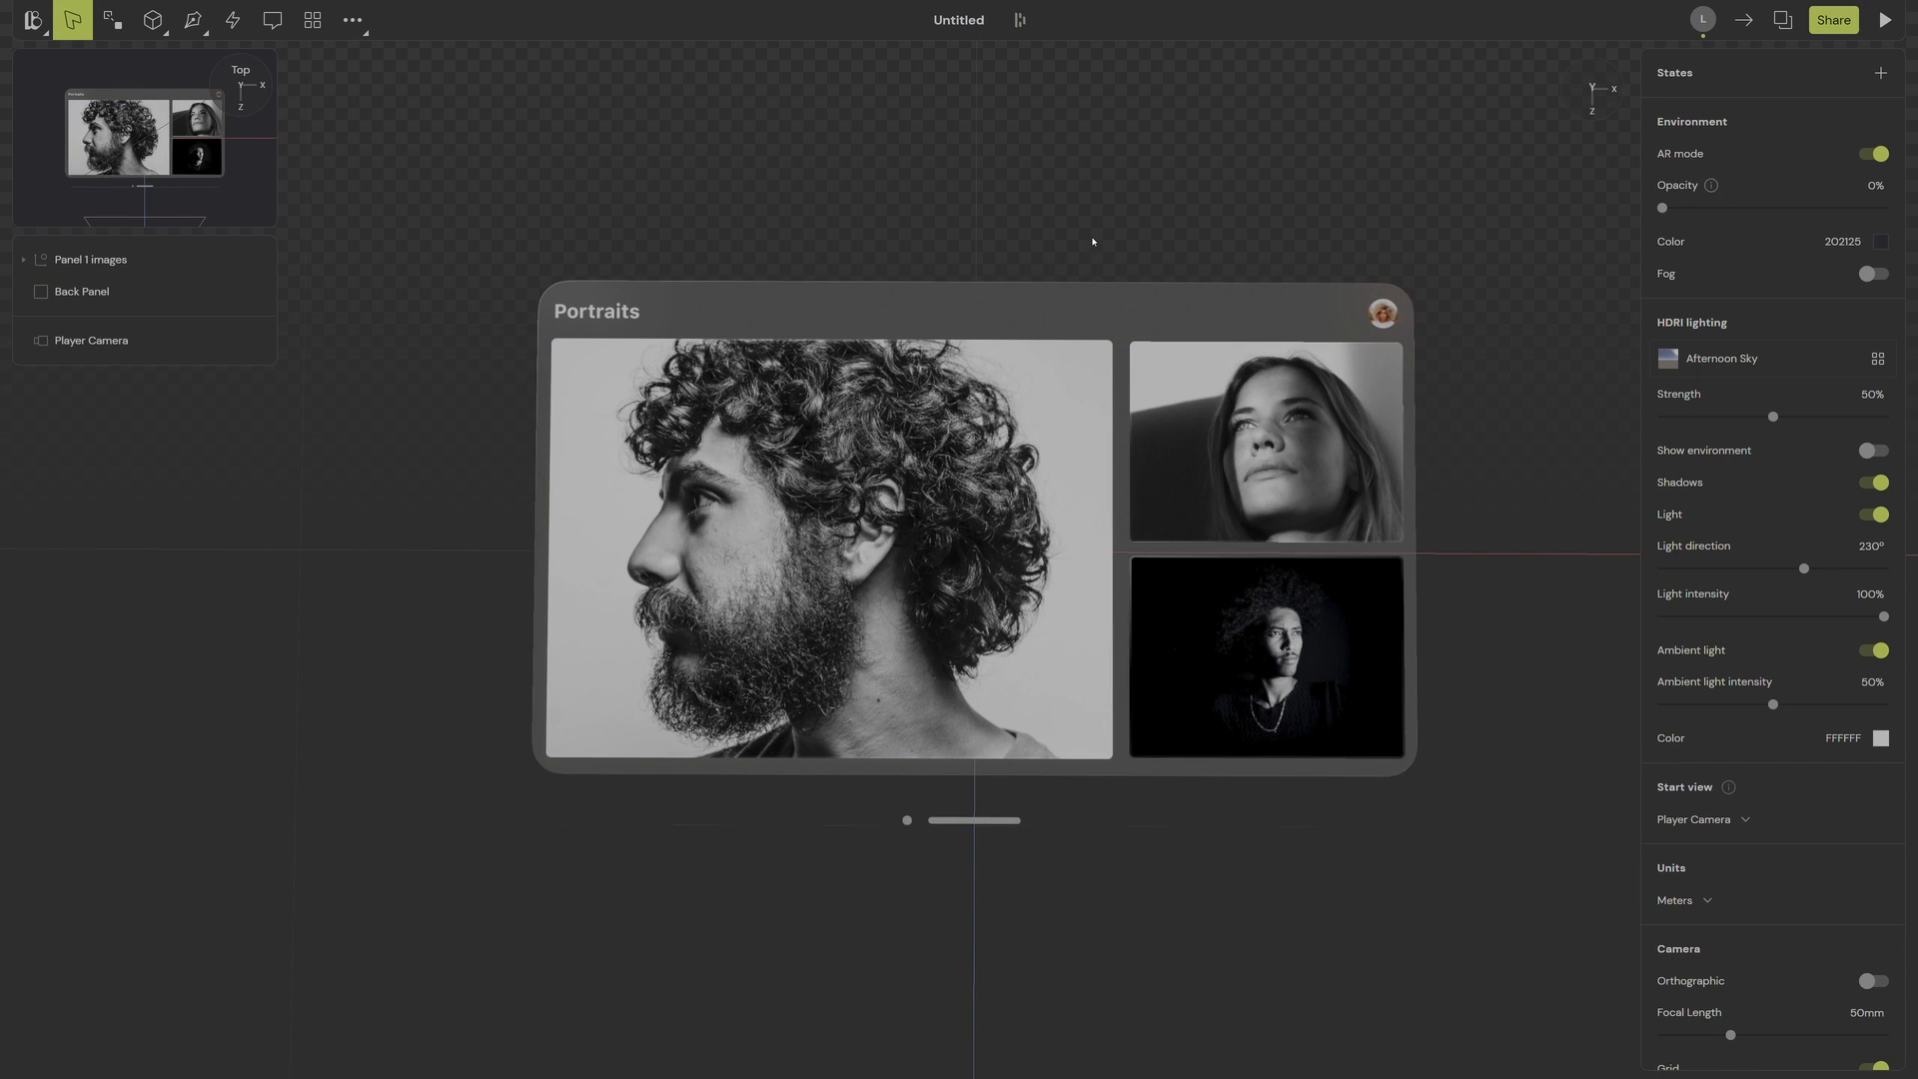
Step: Paste the color portrait grid into the Bezel scene and move it along X to about 1.33 m, beside the panel
{"action": "scroll", "coordinate": [1083, 246], "scroll_direction": "down", "scroll_amount": 2}
{"action": "middle_click_drag", "start_coordinate": [1075, 253], "coordinate": [938, 184]}
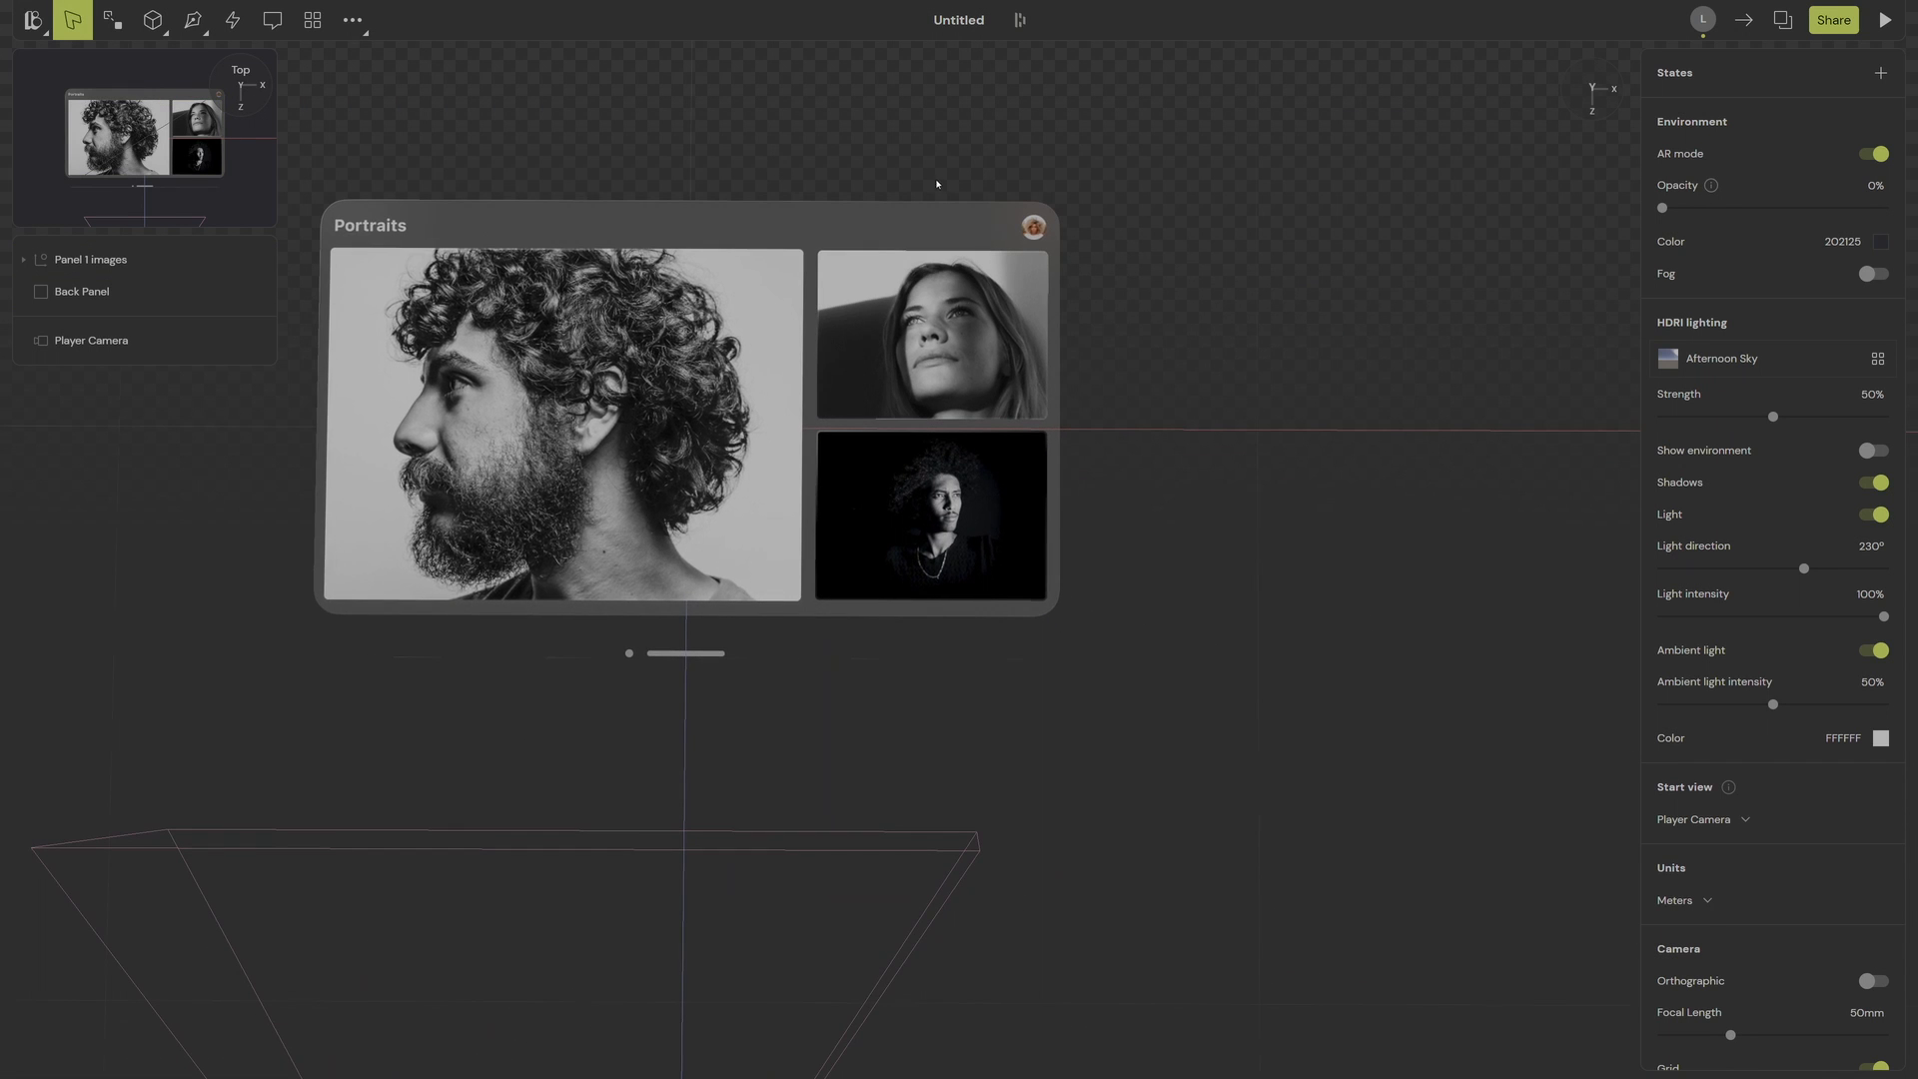
{"action": "key", "text": "ctrl+v"}
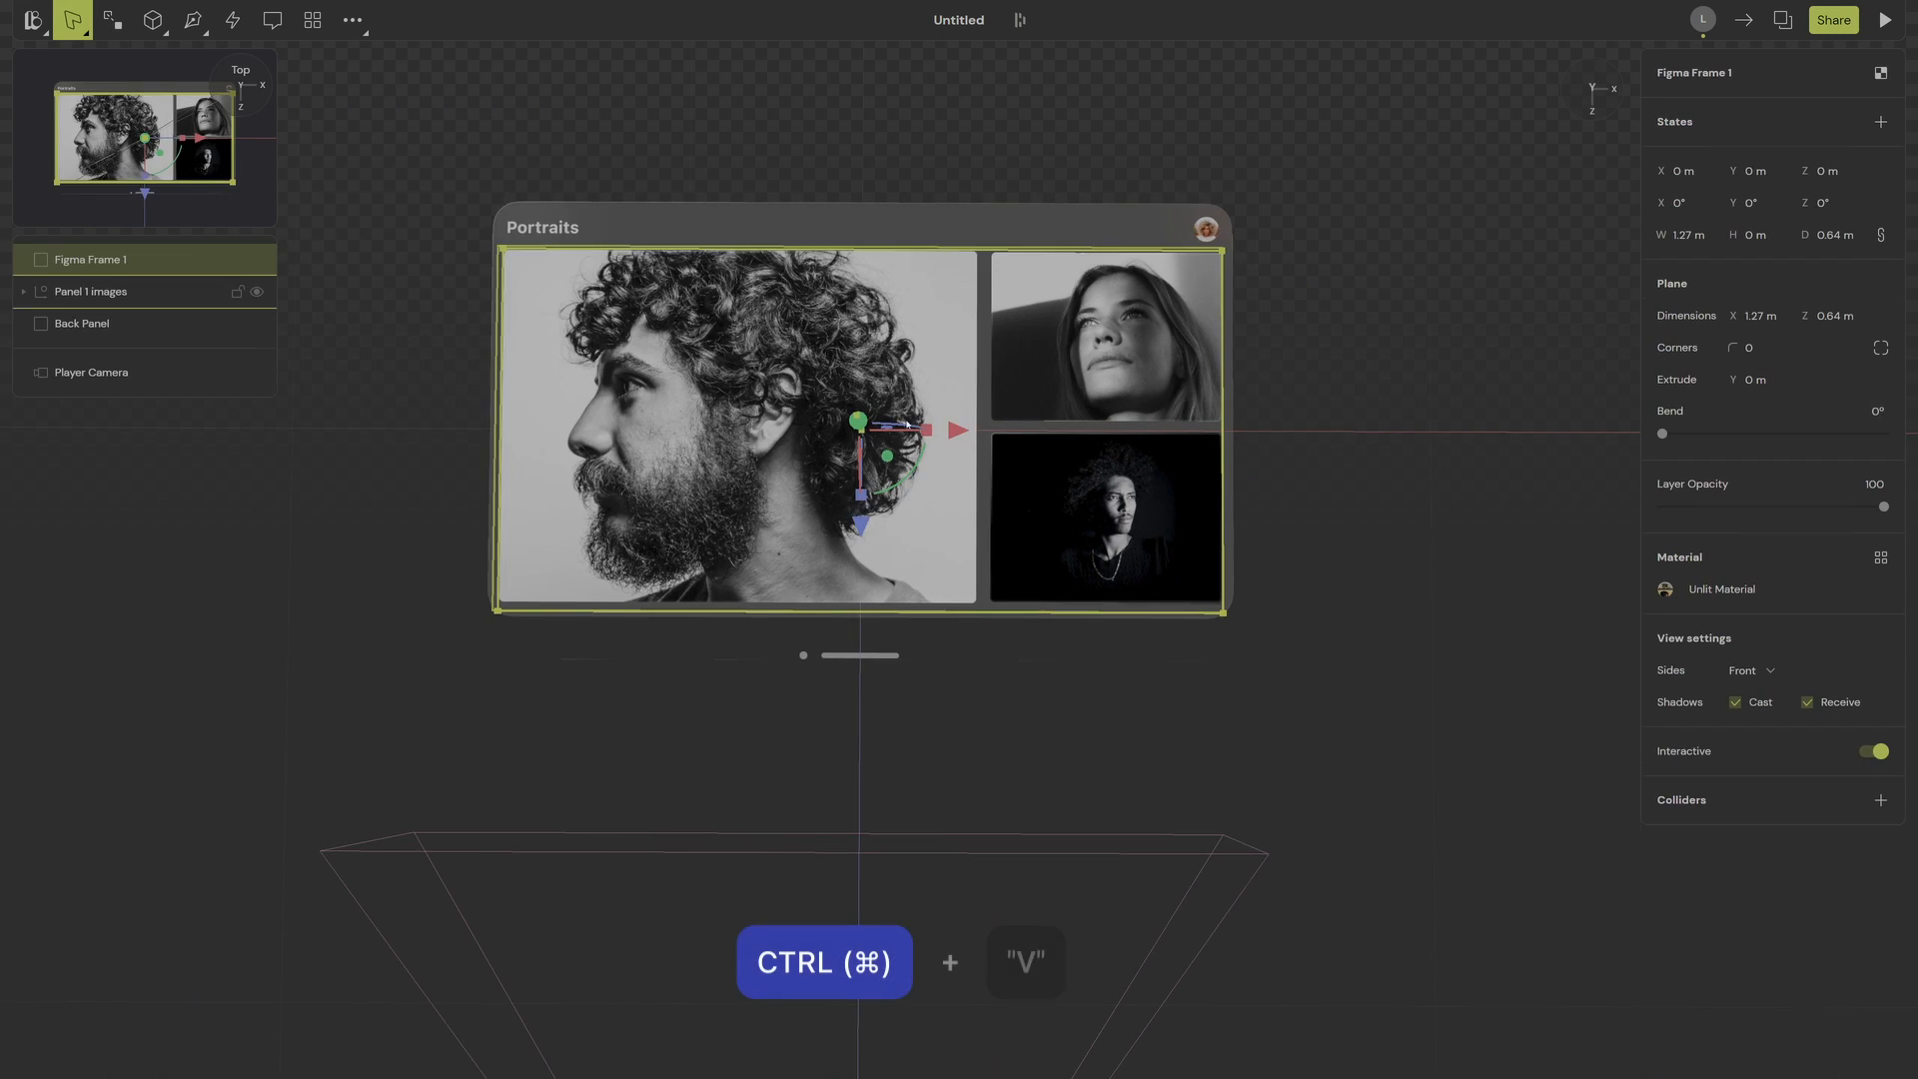
{"action": "left_click_drag", "start_coordinate": [908, 426], "coordinate": [1719, 439]}
{"action": "middle_click_drag", "start_coordinate": [1369, 390], "coordinate": [1199, 328]}
Step: Copy the Y position of Panel 1 images to the color portrait layer and rename that layer as Panel 2 Image
{"action": "right_click_drag", "start_coordinate": [1200, 328], "coordinate": [835, 265]}
{"action": "left_click", "coordinate": [119, 292]}
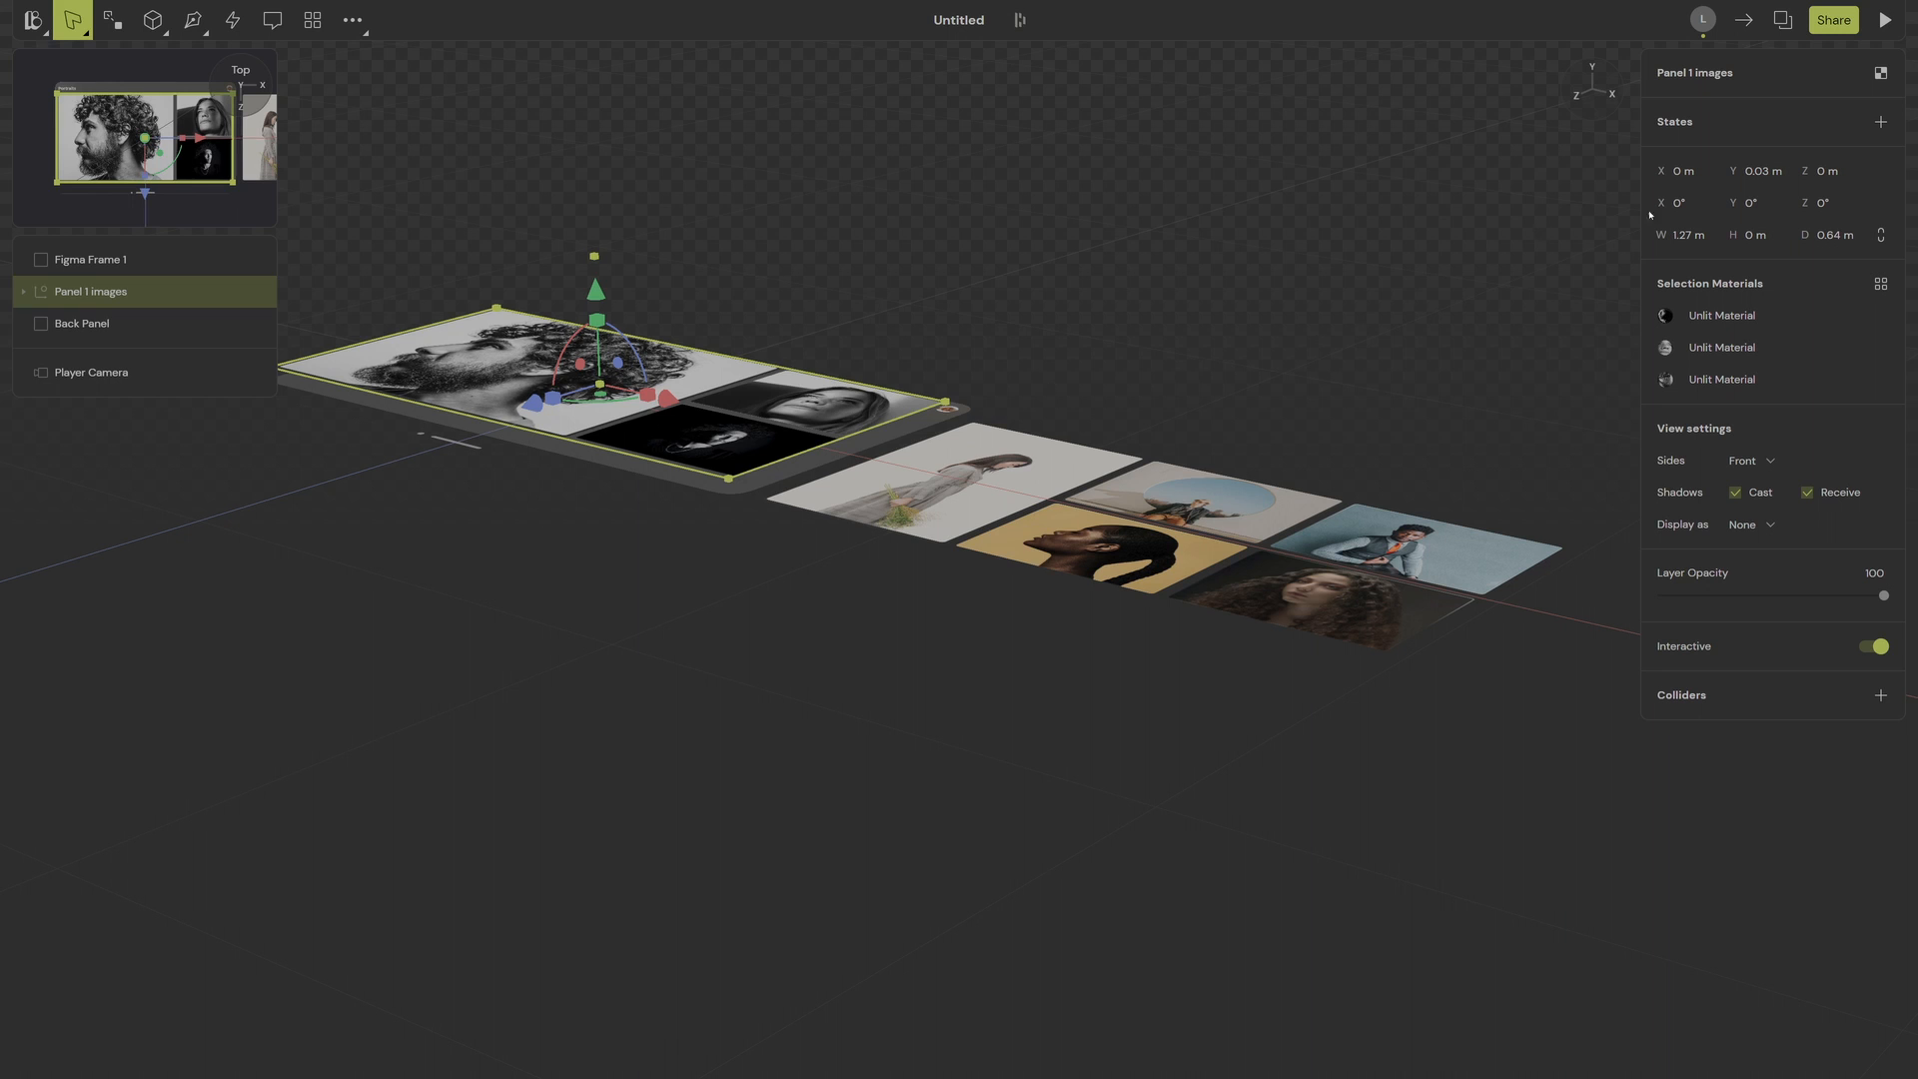
{"action": "left_click", "coordinate": [1761, 171]}
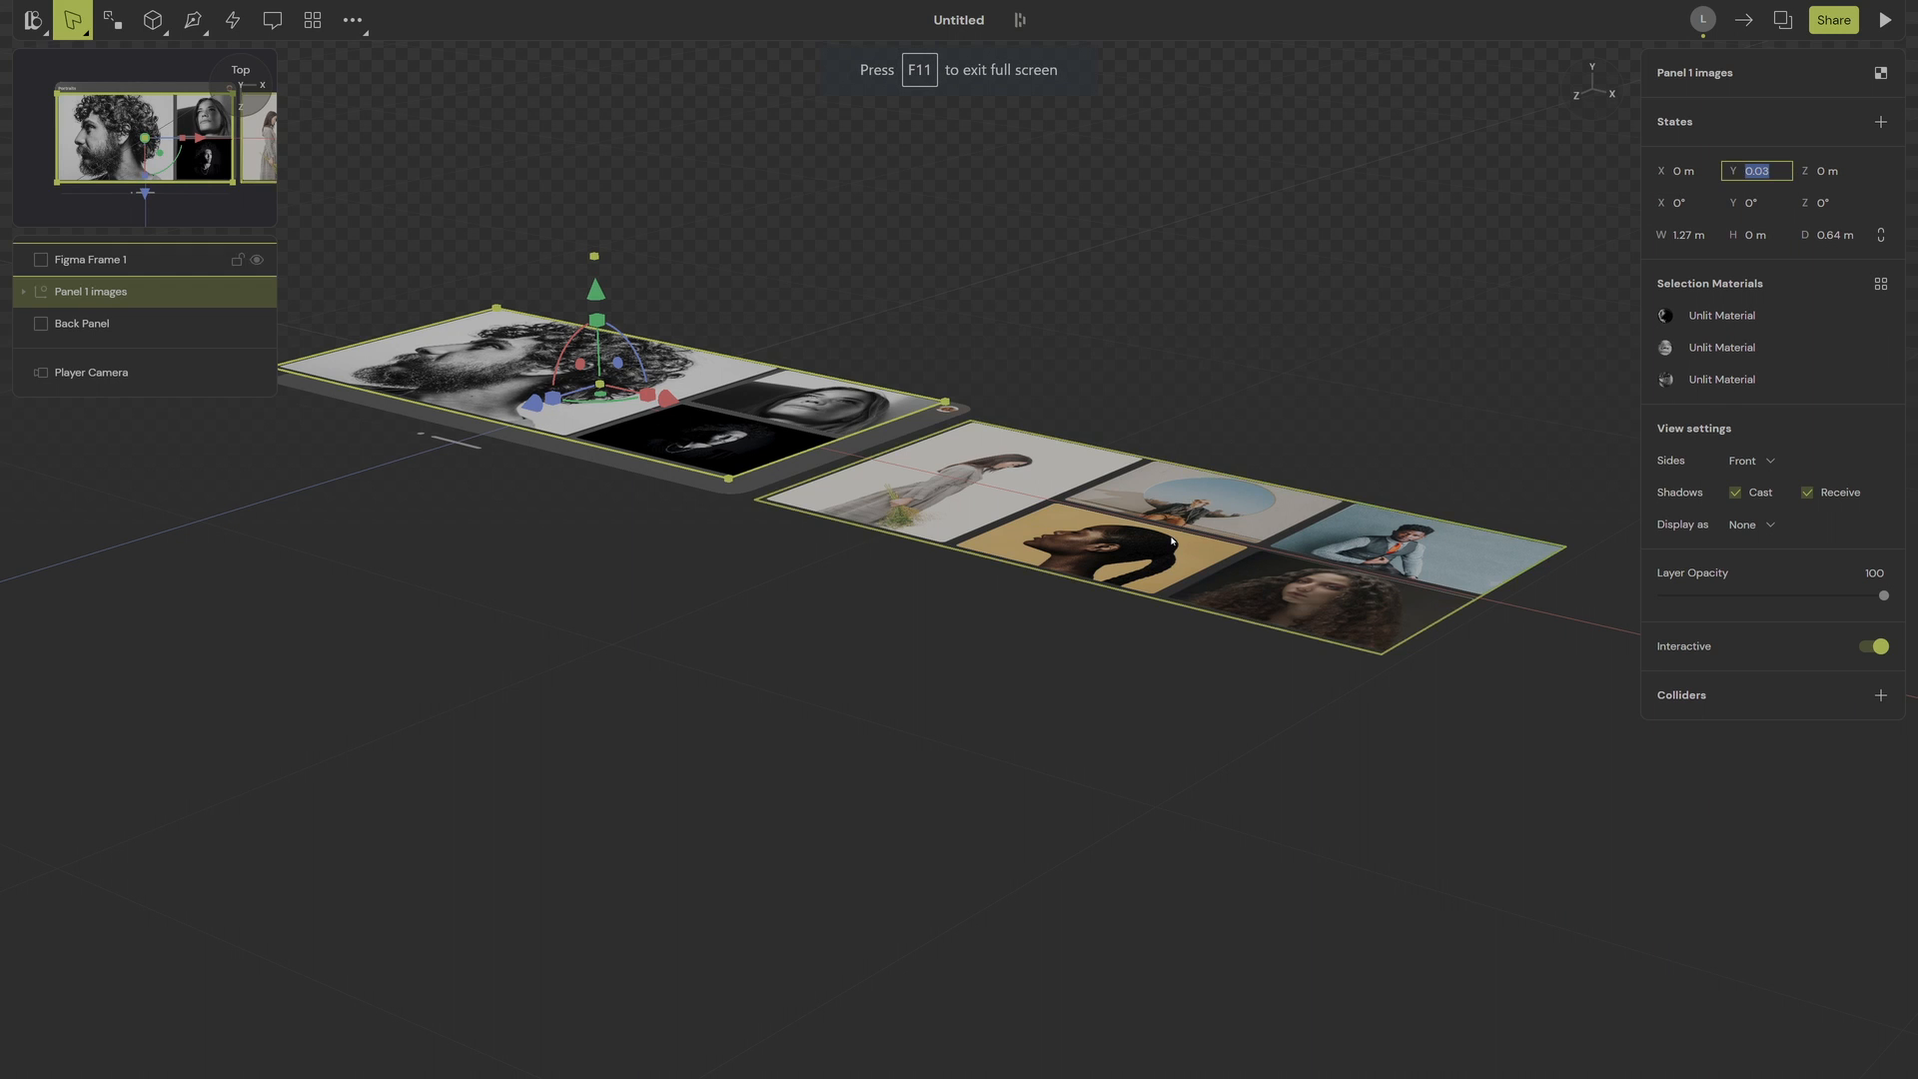
{"action": "left_click", "coordinate": [1367, 541]}
{"action": "left_click", "coordinate": [1760, 174]}
{"action": "key", "text": "ctrl+v"}
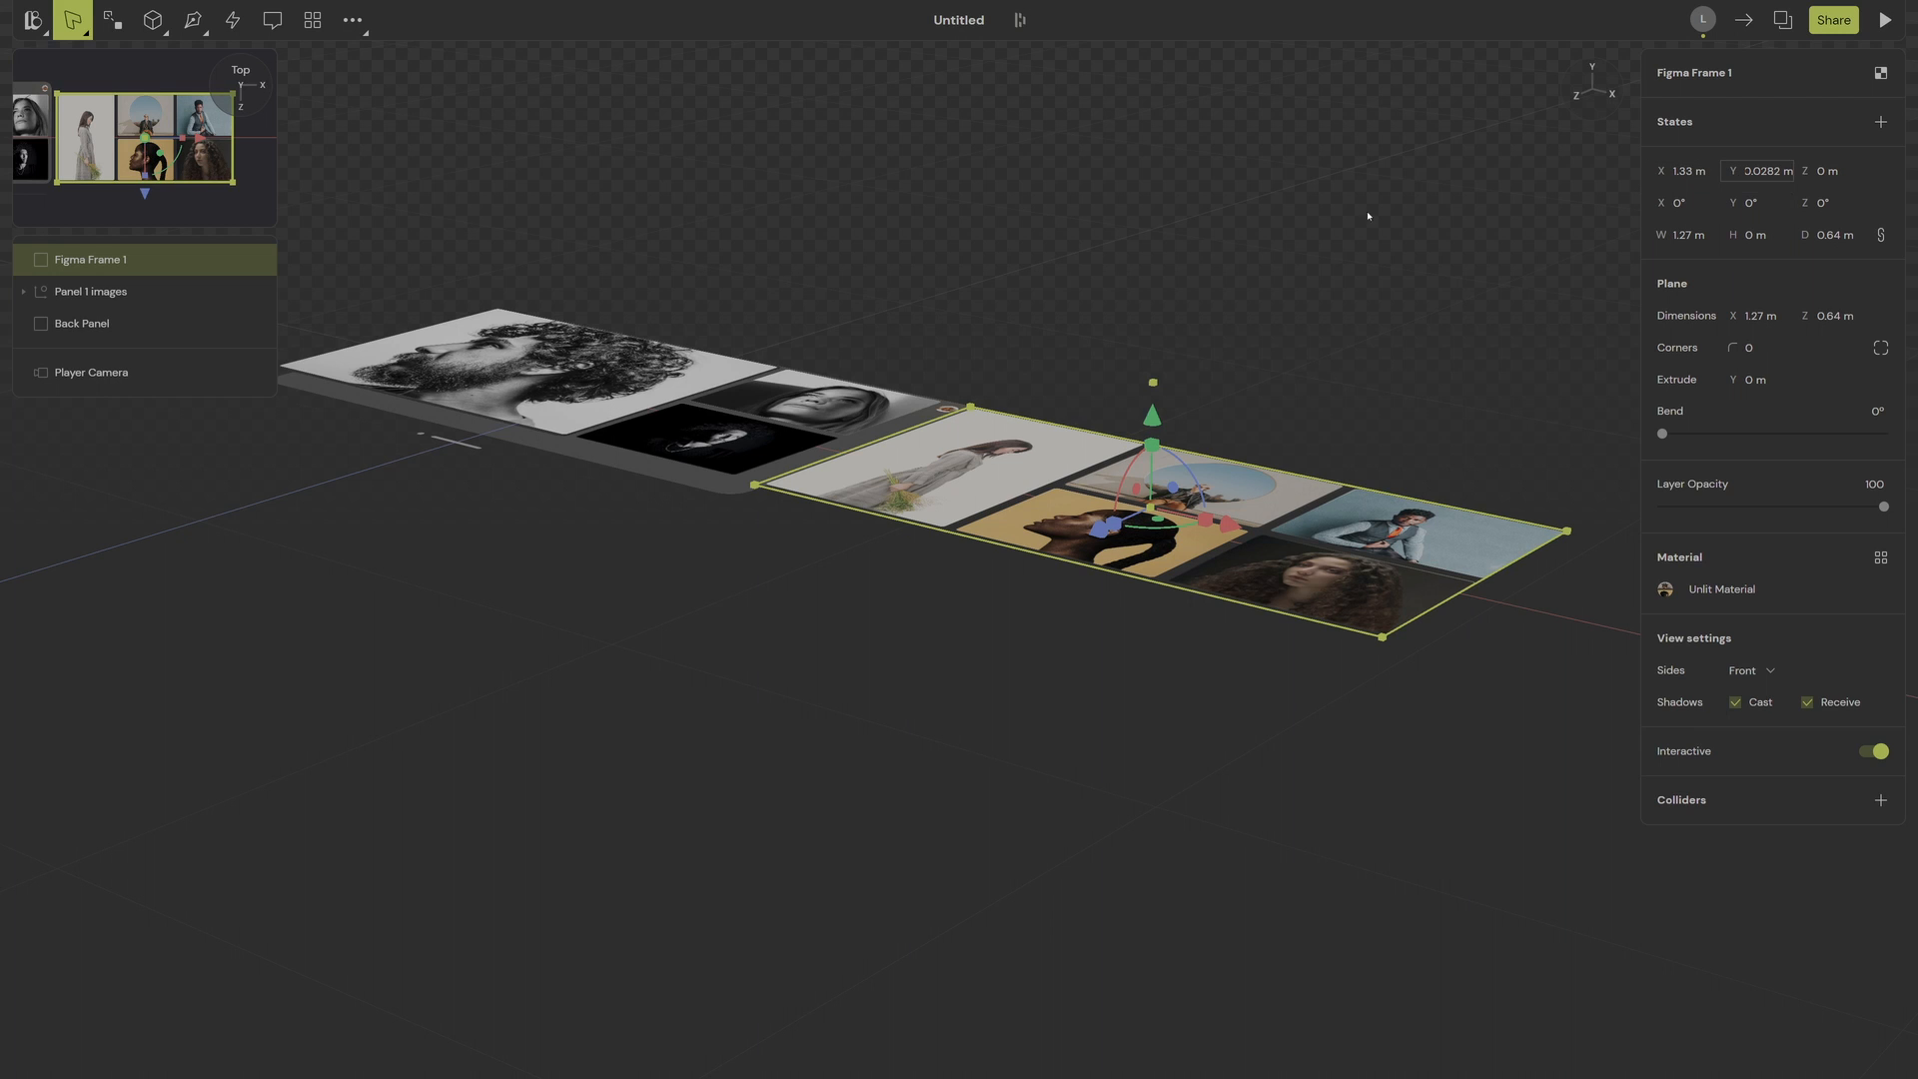
{"action": "double_click", "coordinate": [120, 267]}
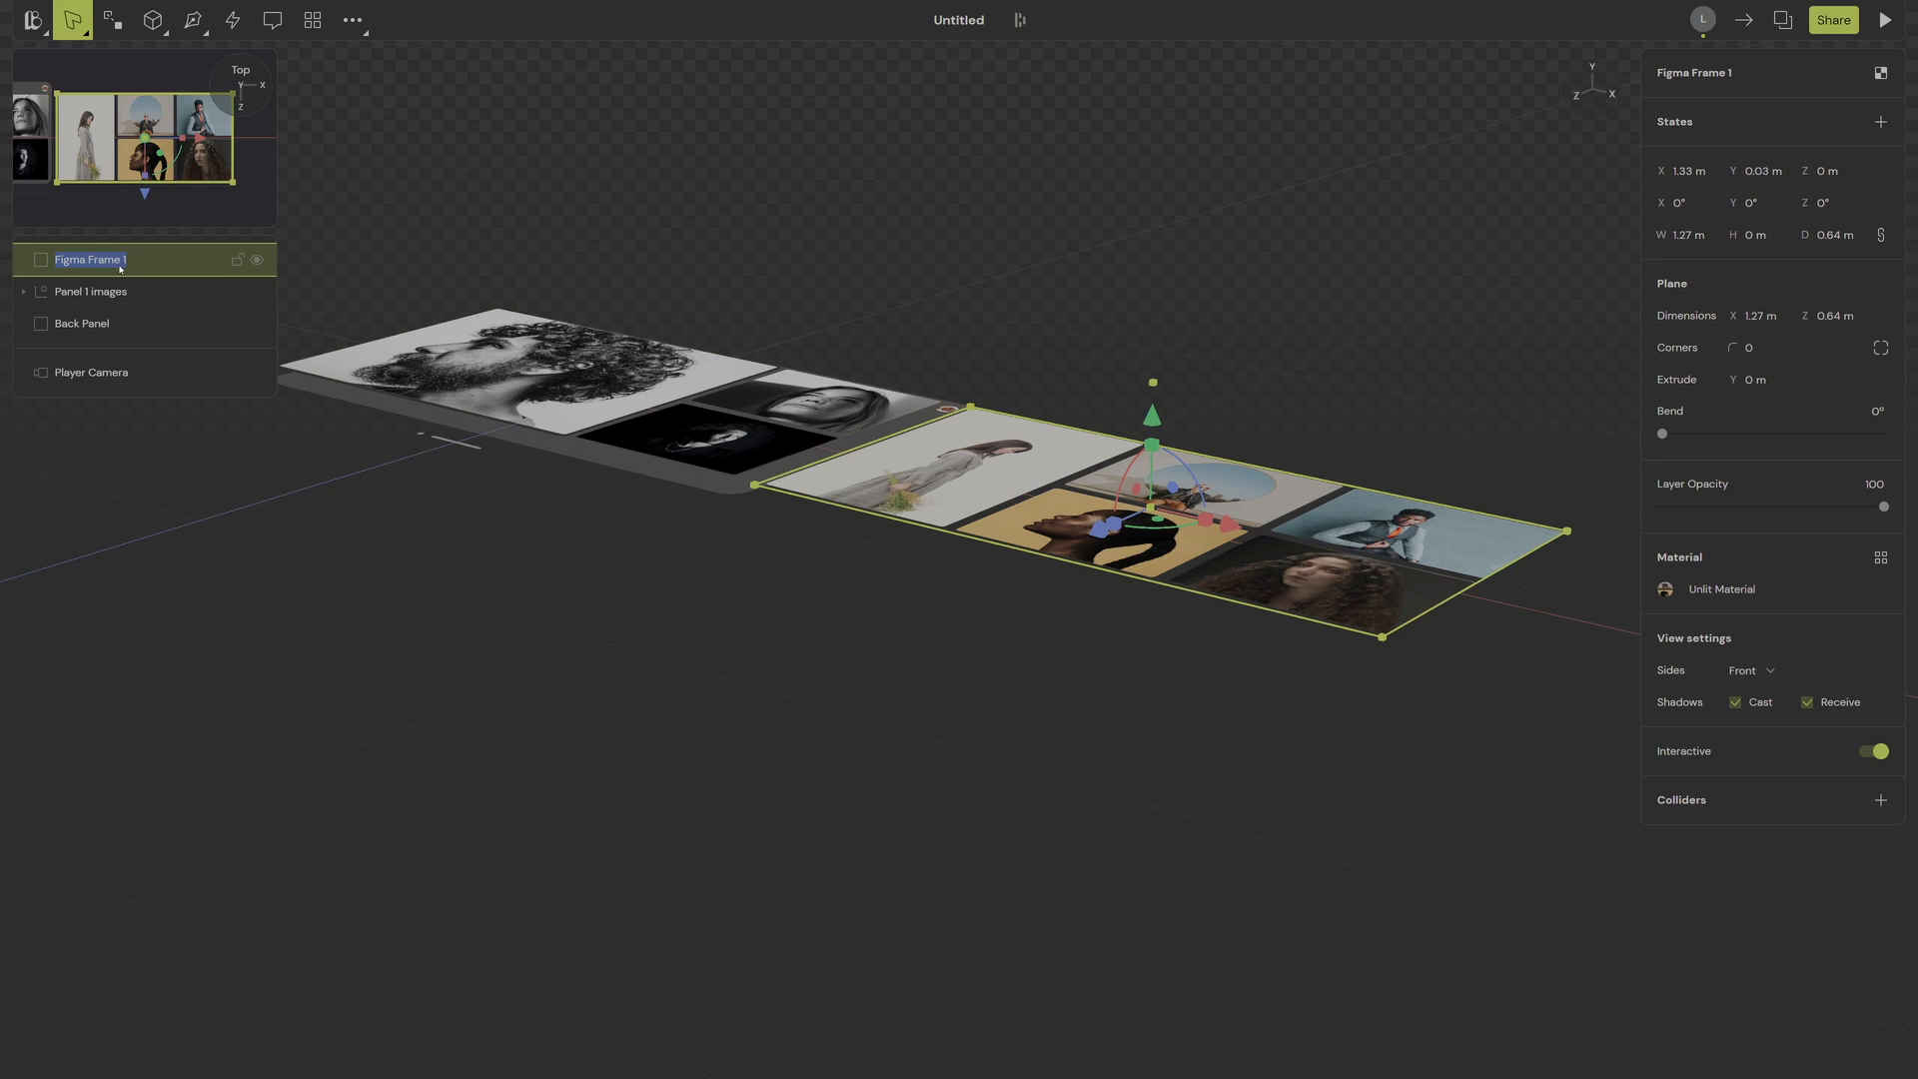
{"action": "type", "text": "G"}
Step: Group Panel 2 Image with Panel 1 images and name the new group Panel Images
{"action": "left_click", "coordinate": [110, 292], "text": "shift"}
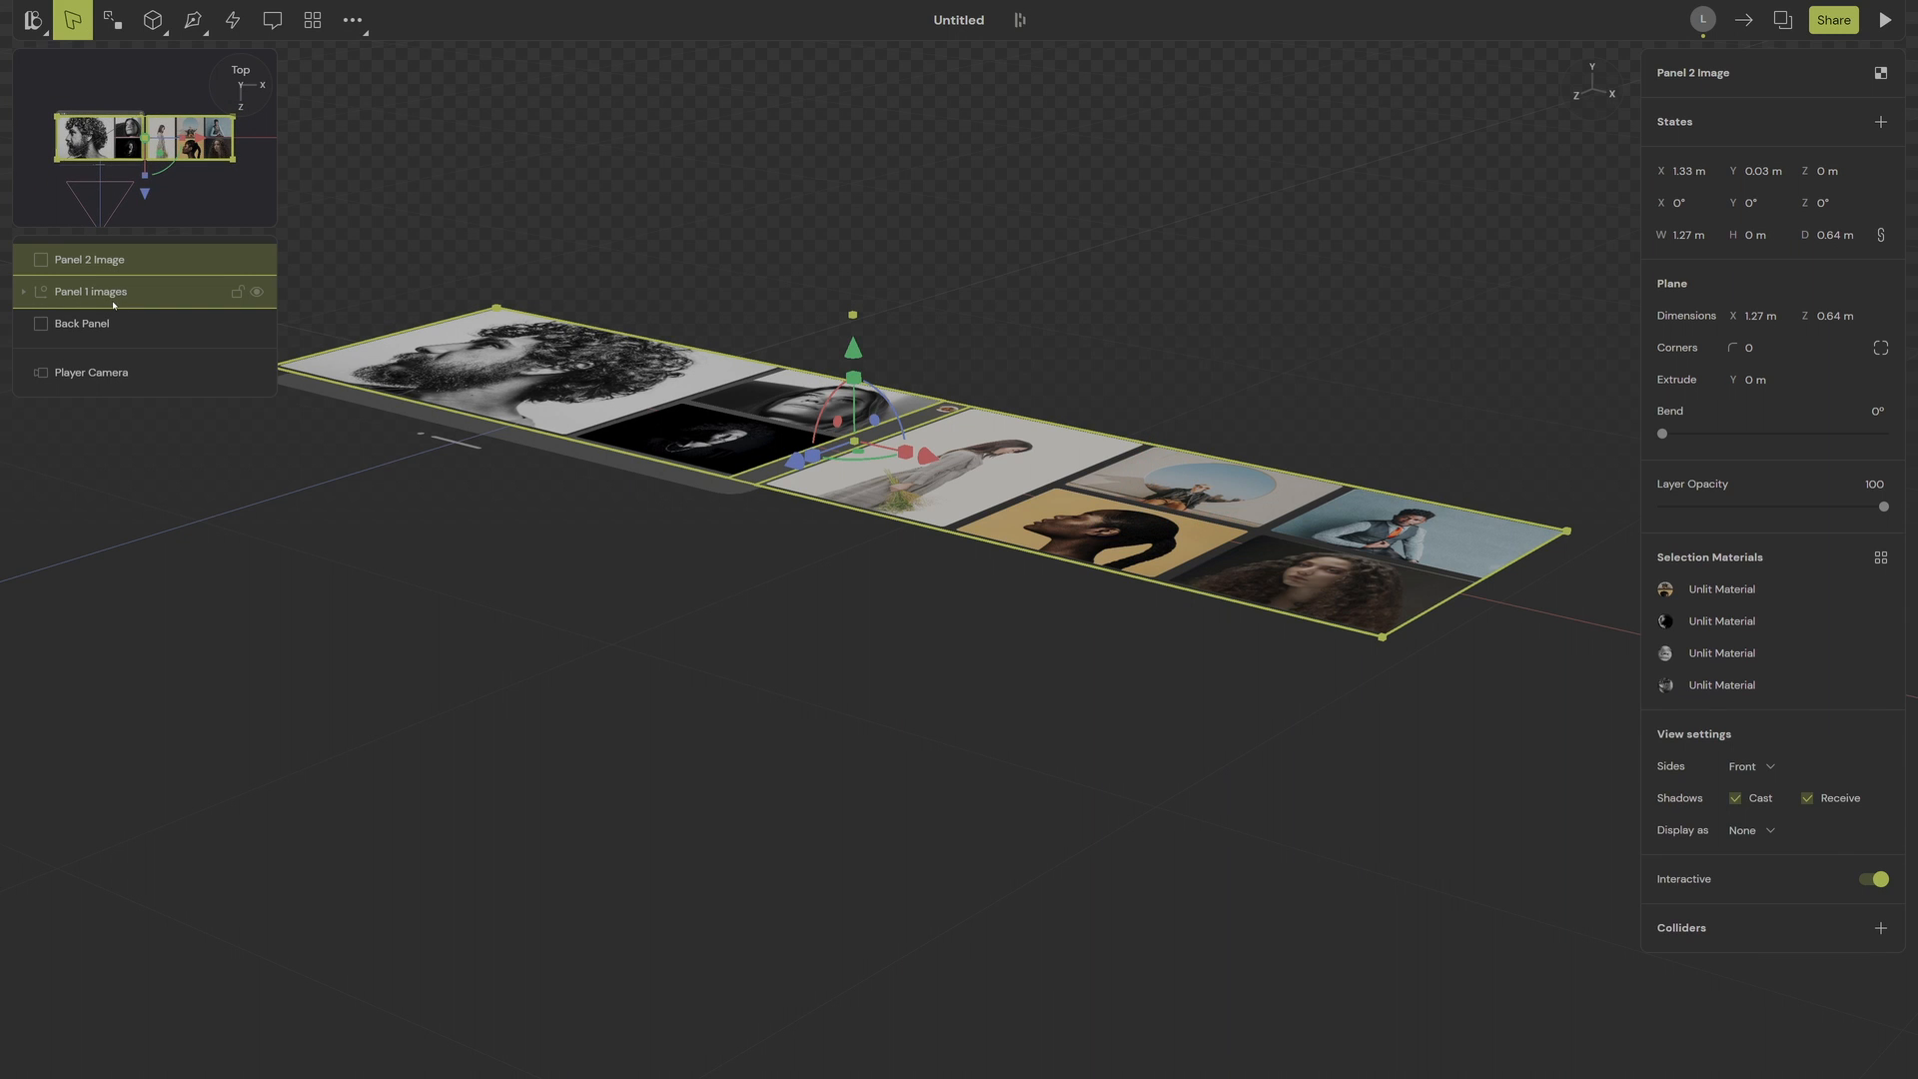
{"action": "key", "text": "ctrl+g"}
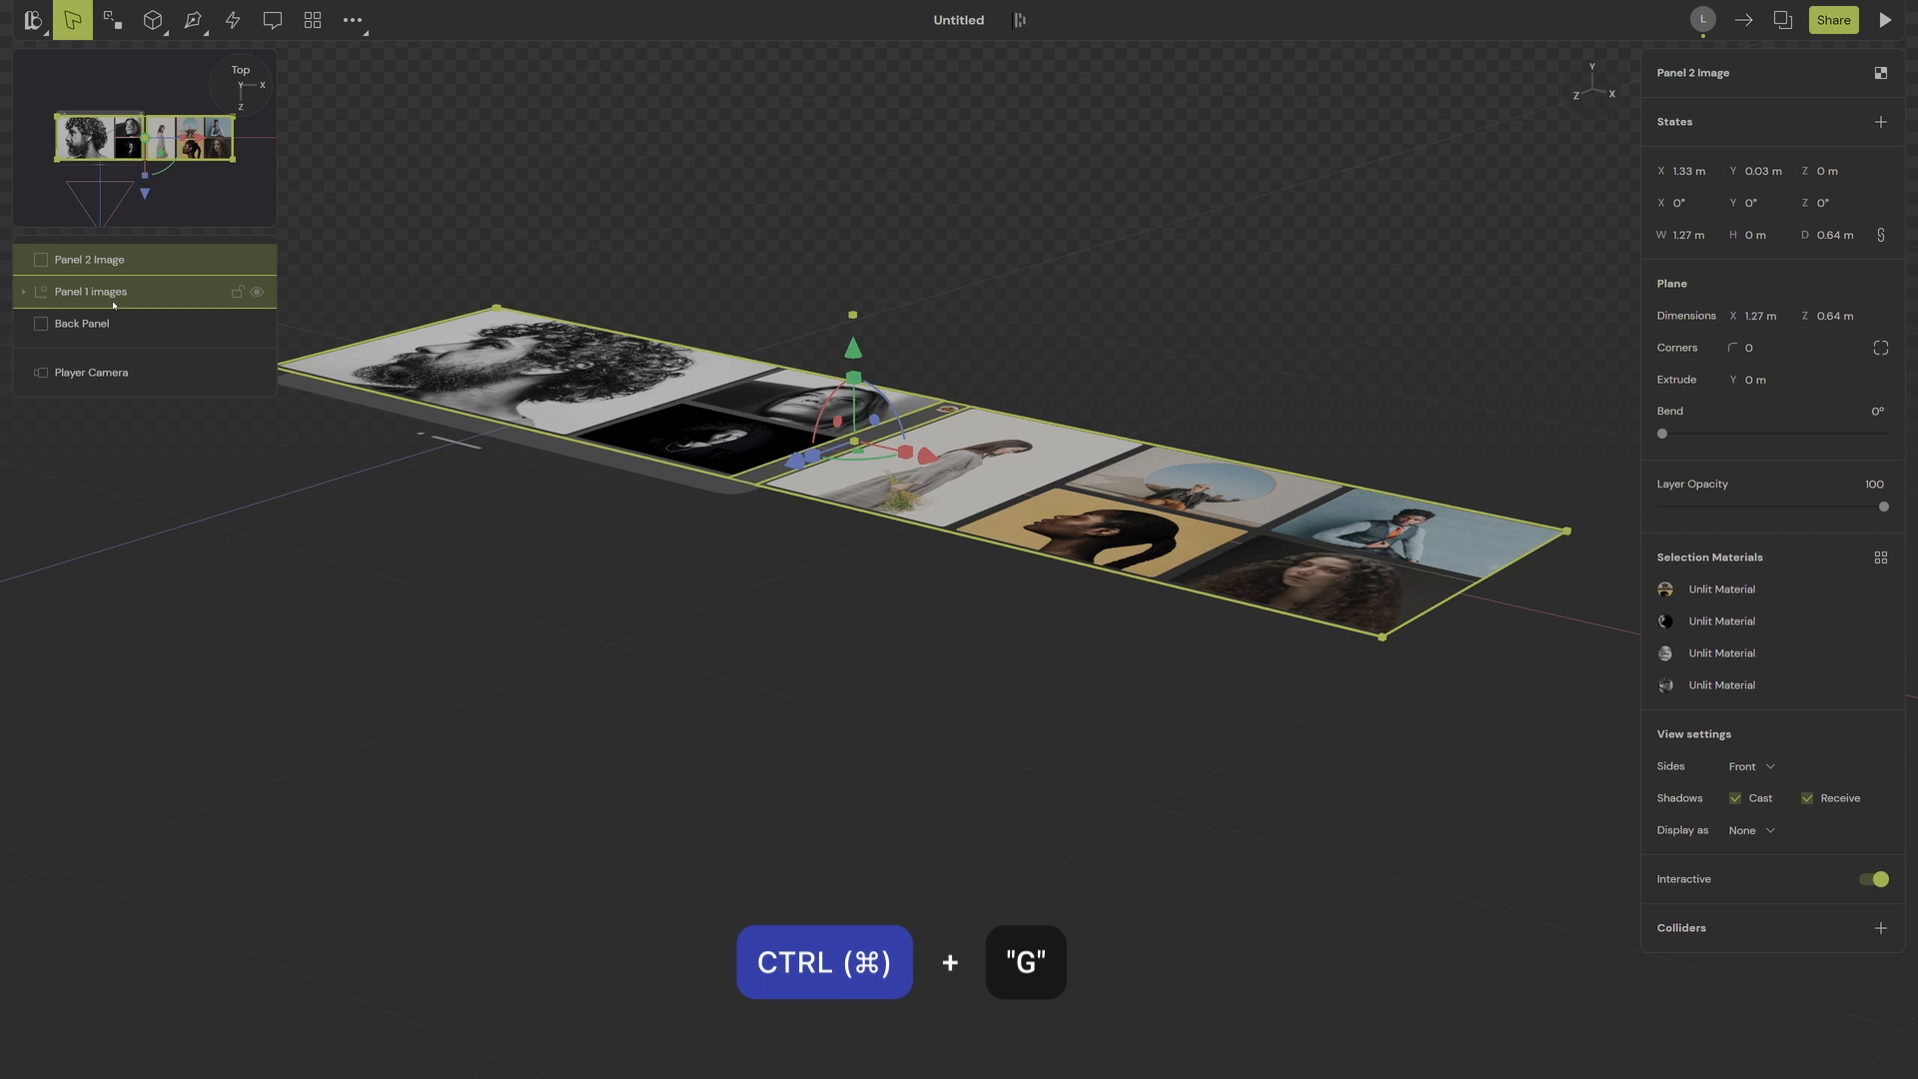
{"action": "double_click", "coordinate": [72, 260]}
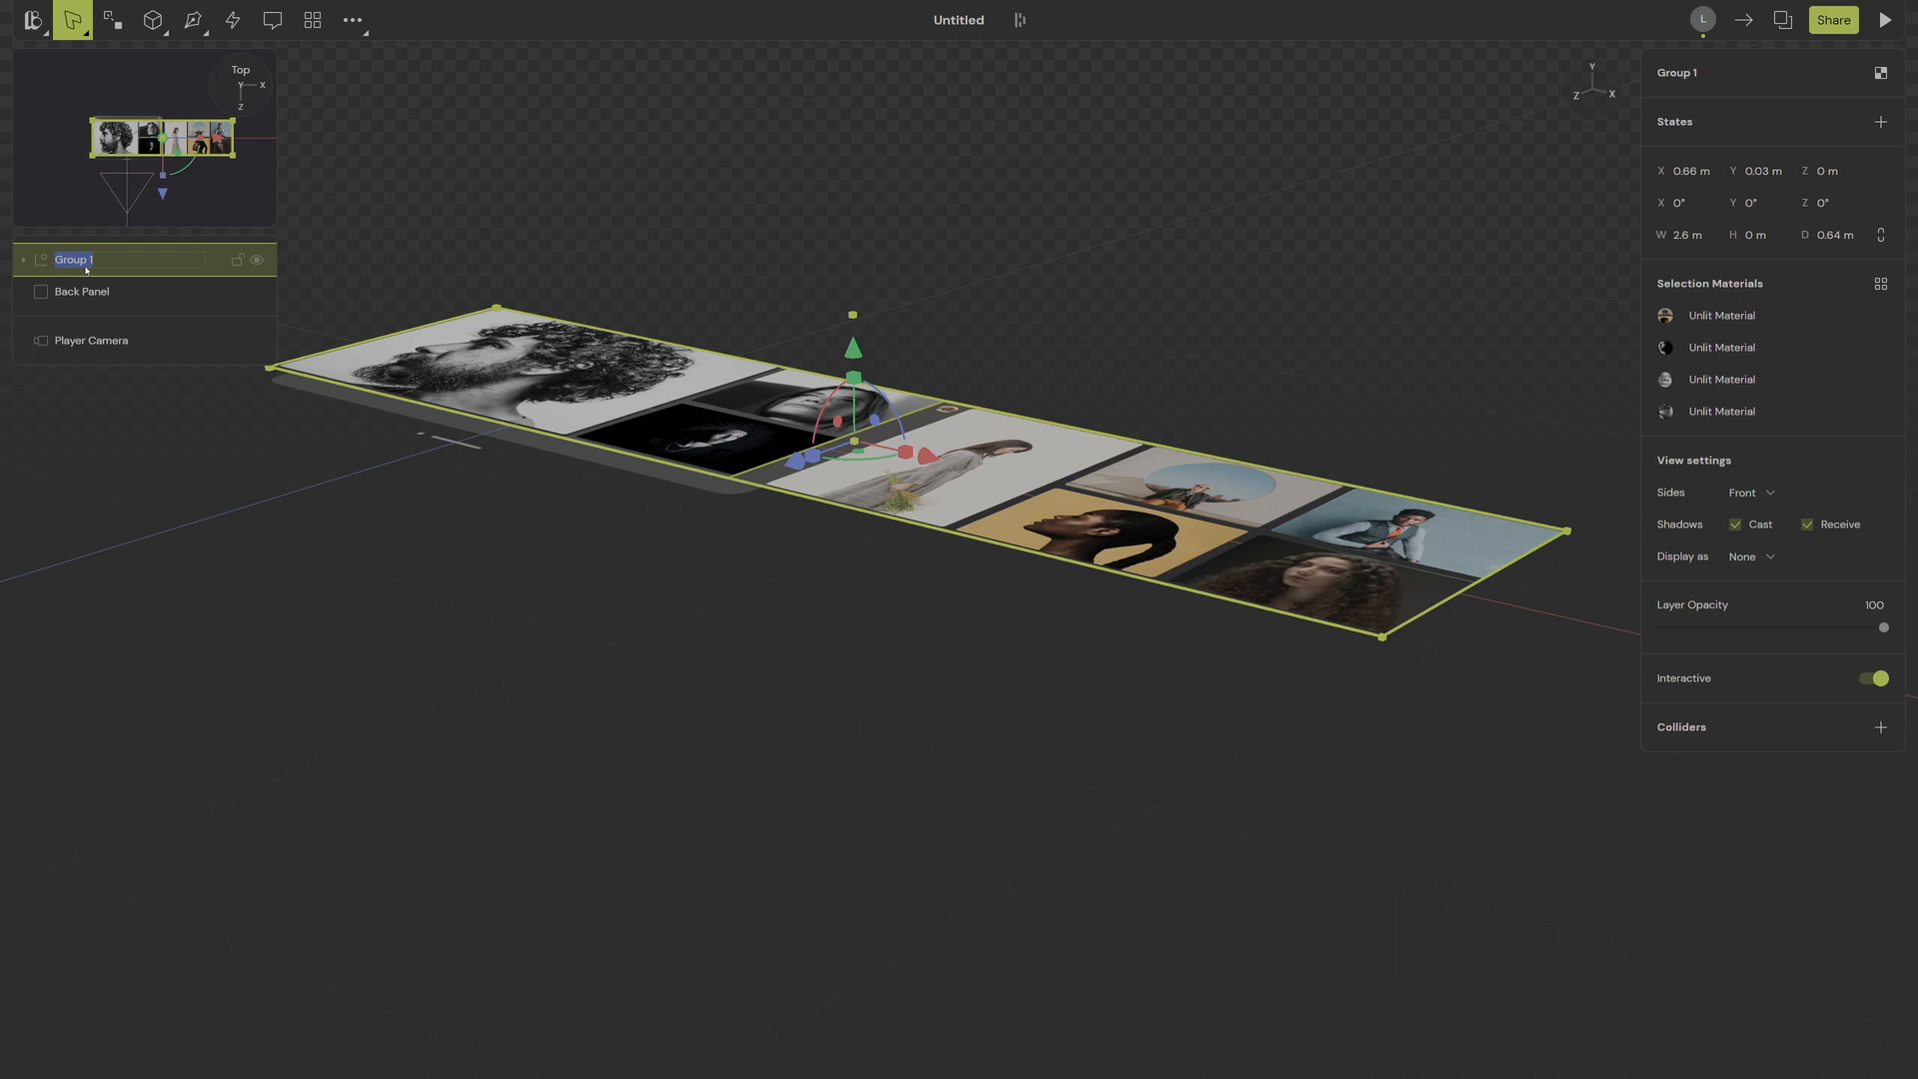
{"action": "type", "text": "Panel"}
{"action": "type", "text": "f"}
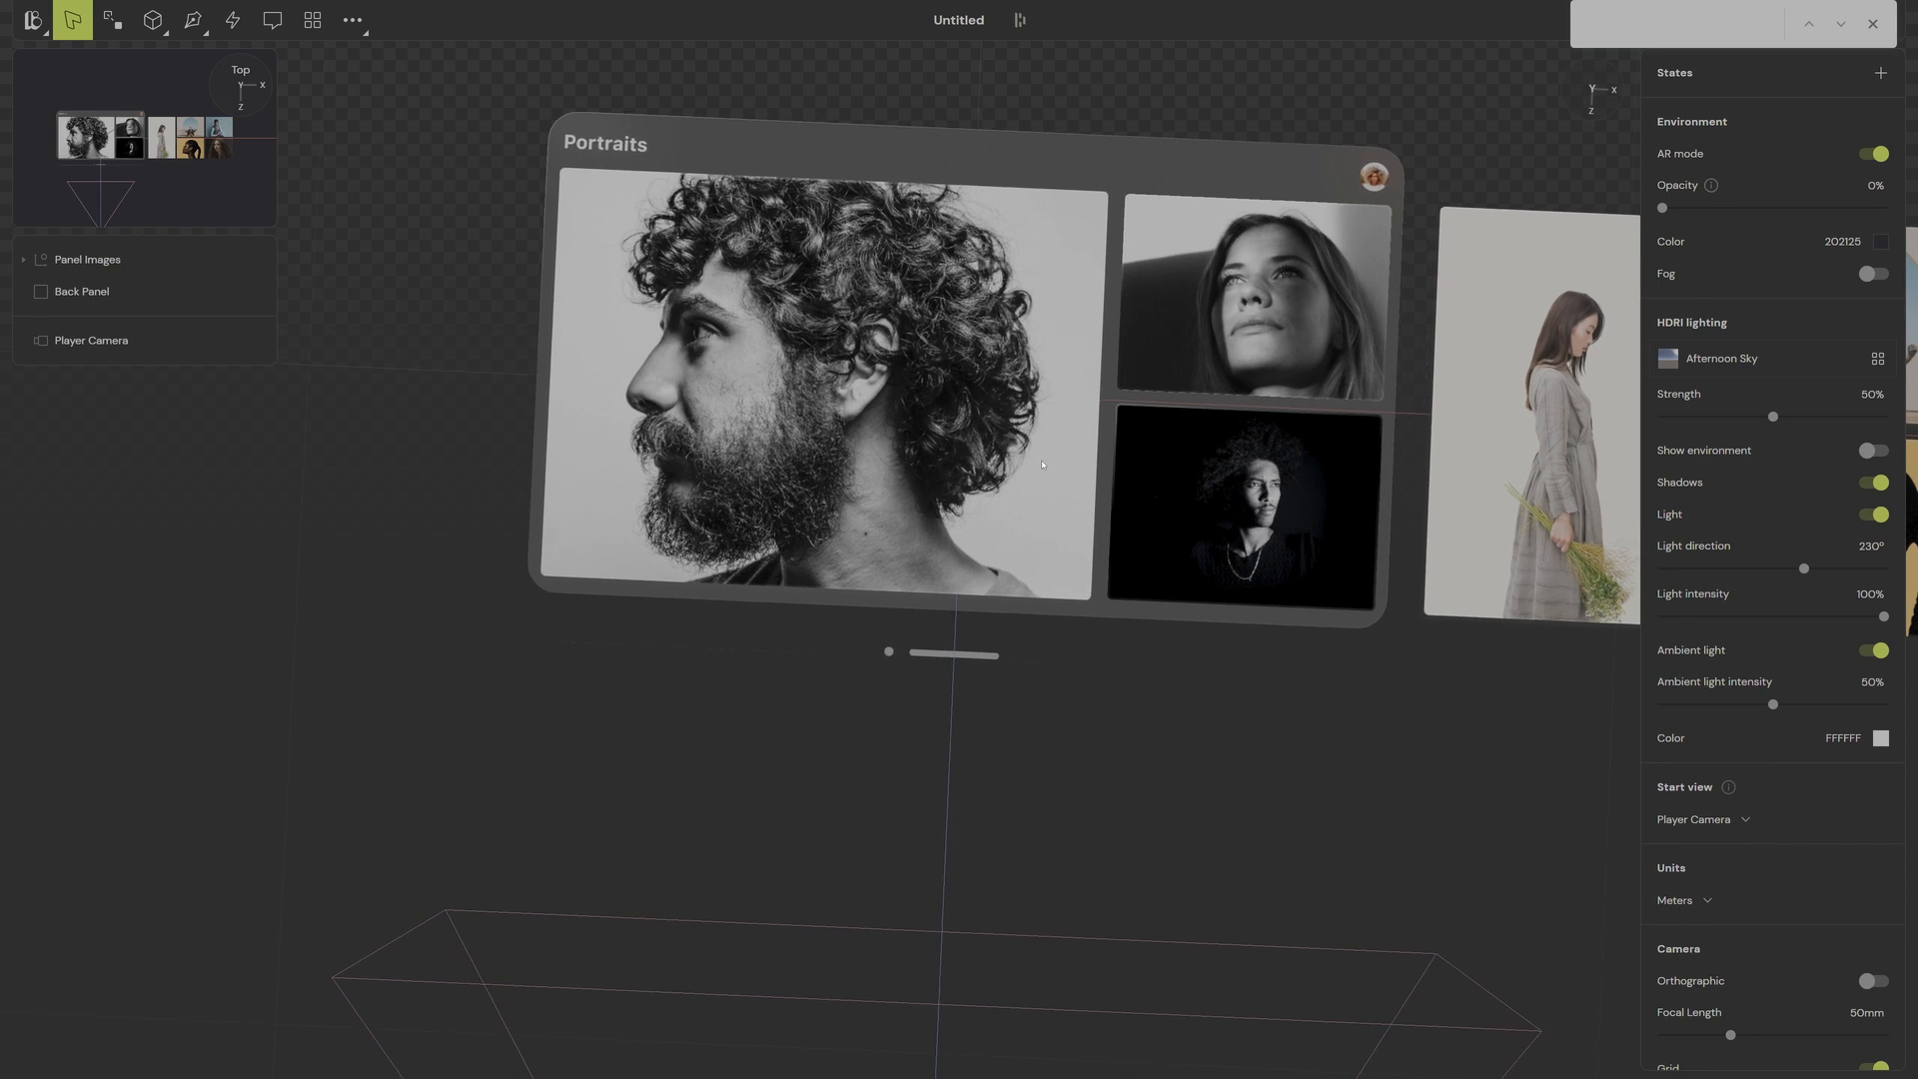
{"action": "middle_click_drag", "start_coordinate": [1127, 400], "coordinate": [1011, 401]}
{"action": "right_click_drag", "start_coordinate": [1011, 402], "coordinate": [1004, 405]}
{"action": "middle_click_drag", "start_coordinate": [1005, 405], "coordinate": [1099, 397]}
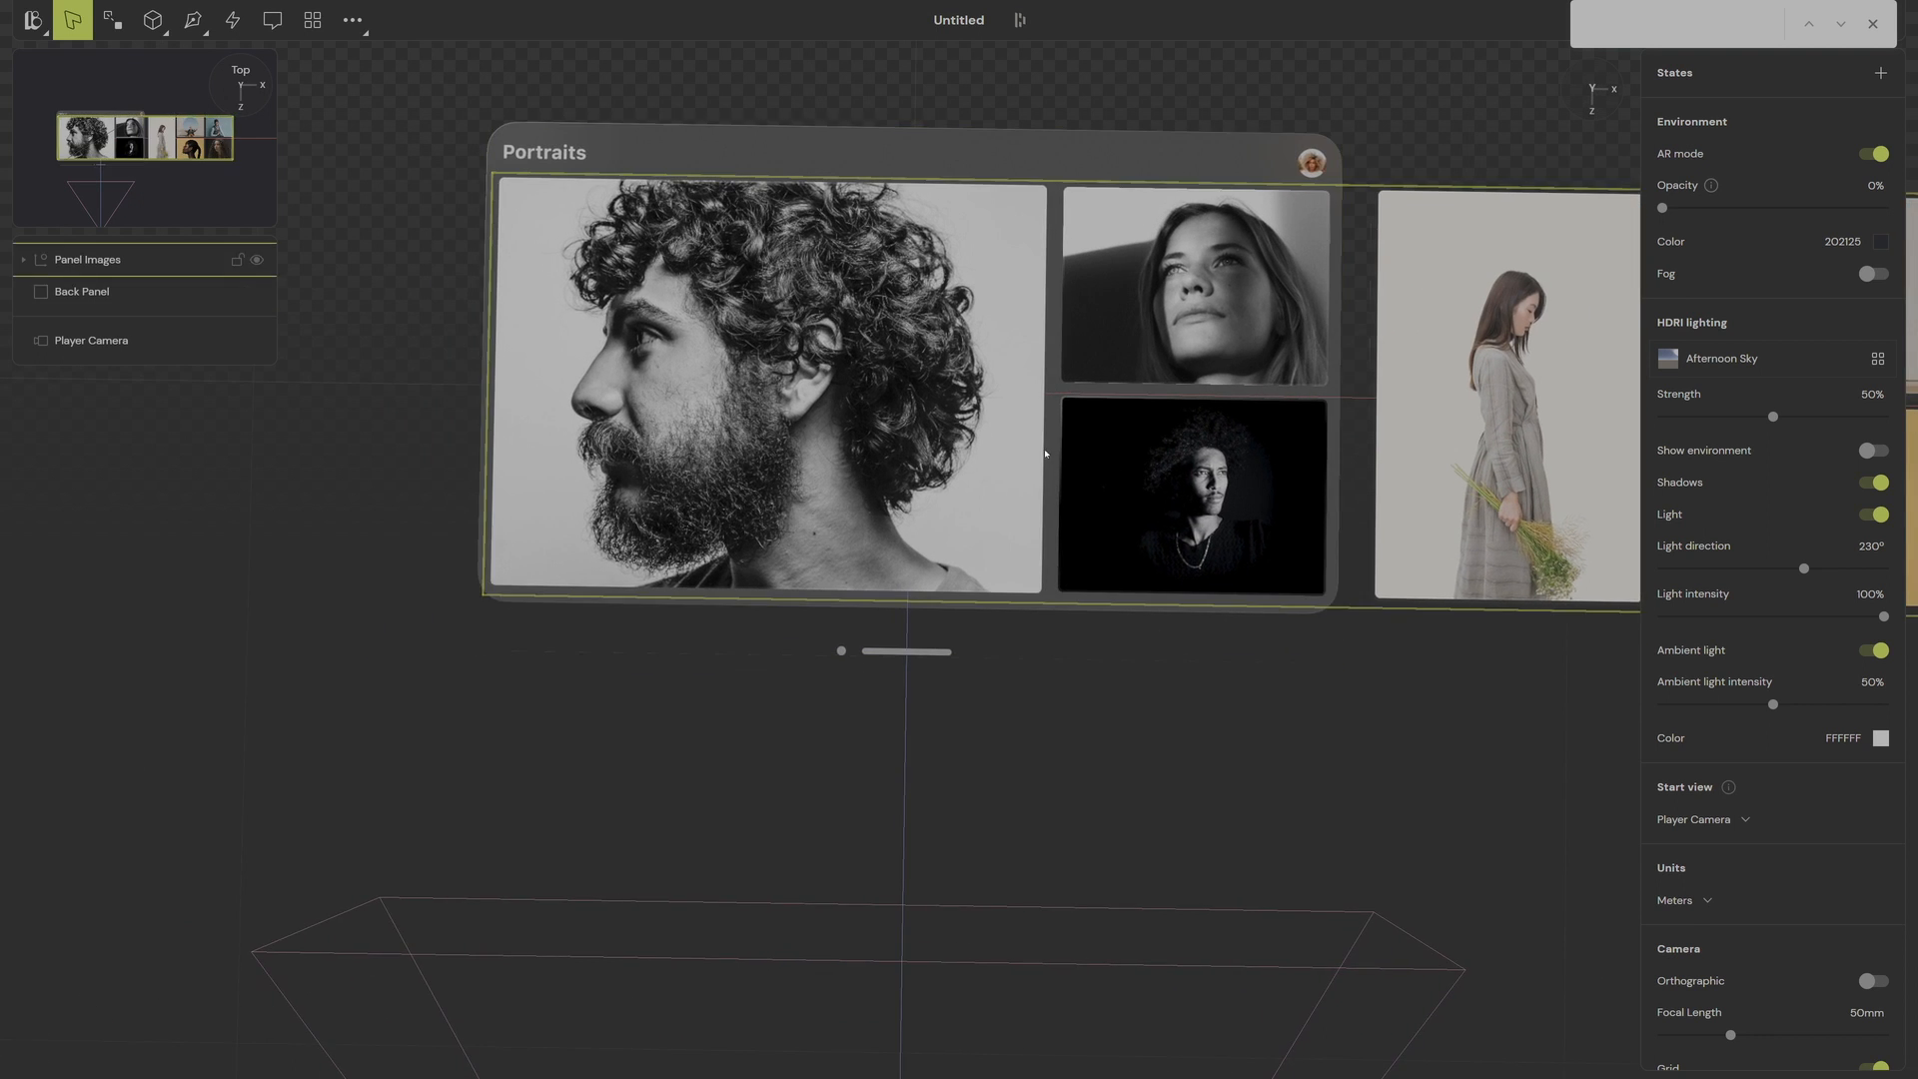
Step: Switch to the Figma file and copy the link to the Black and White / Color Toolbar frame
{"action": "scroll", "coordinate": [1037, 450], "scroll_direction": "up", "scroll_amount": 2}
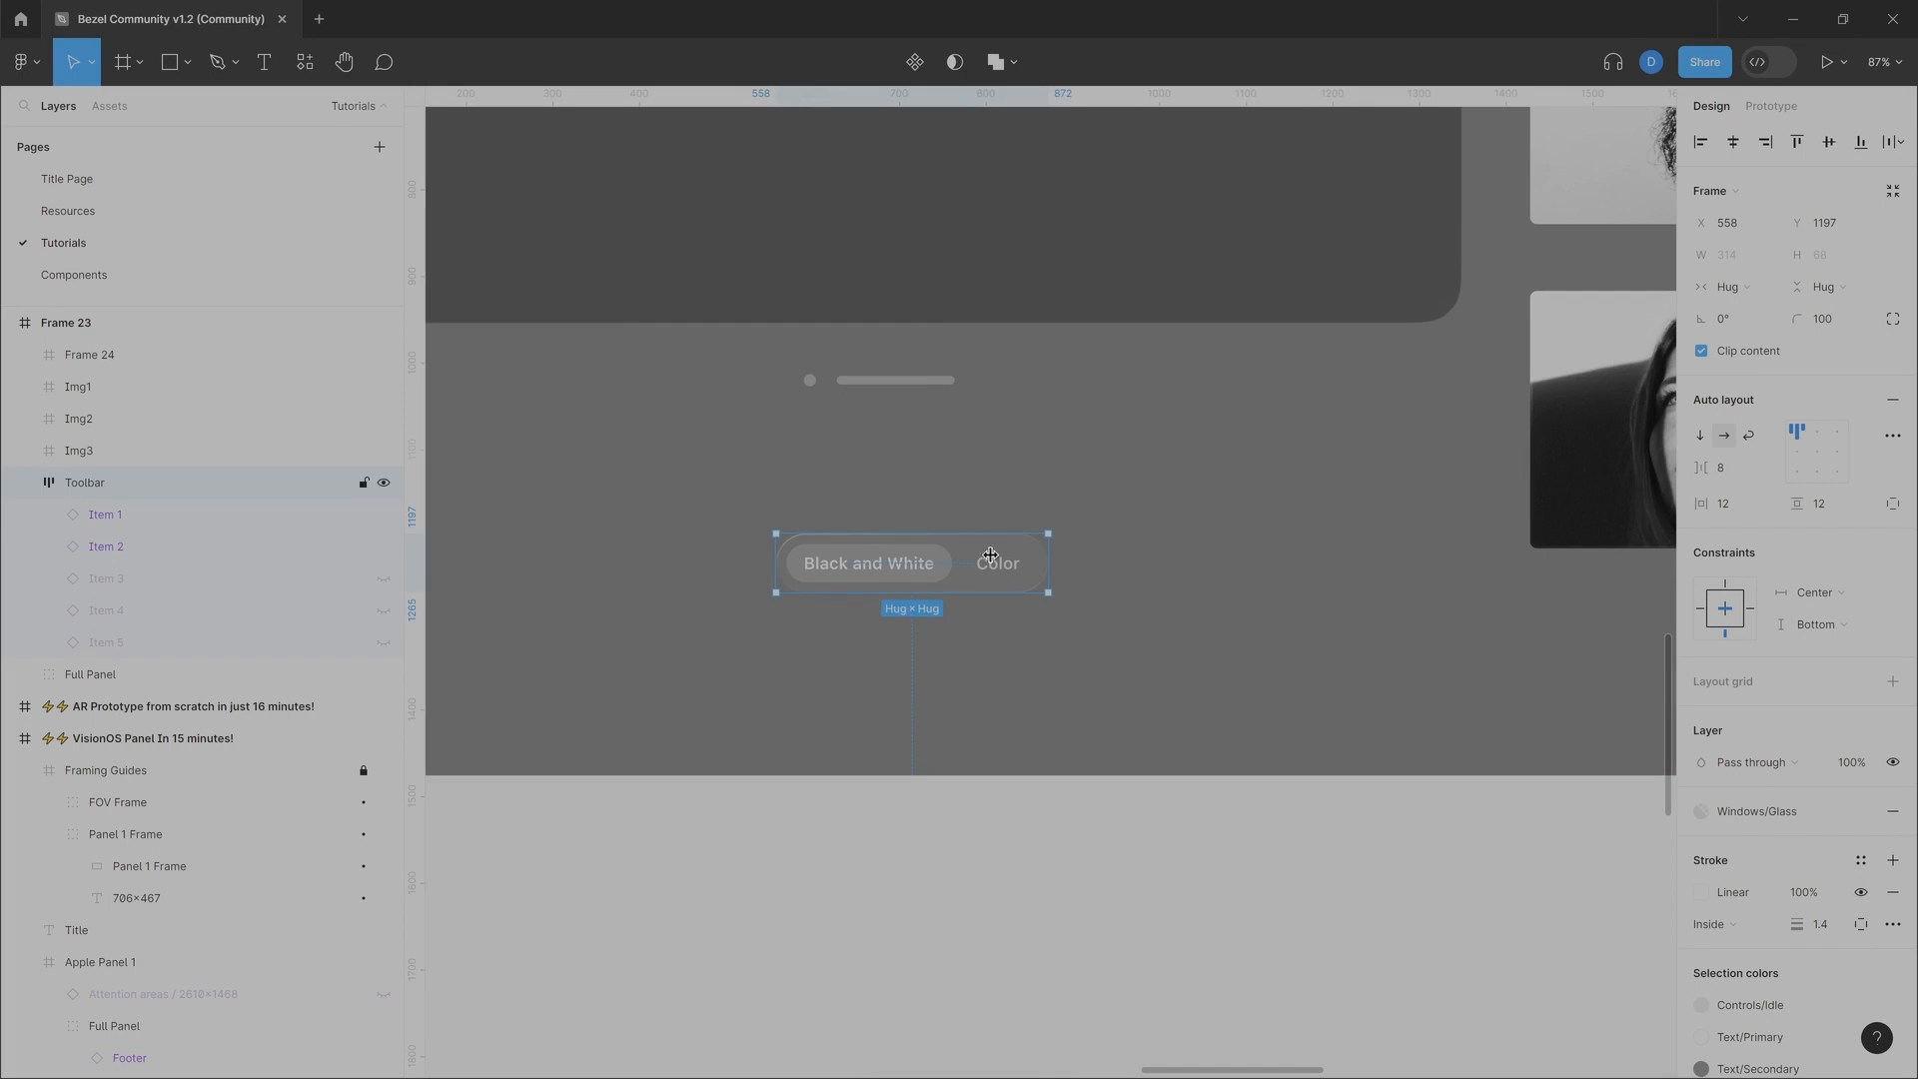
{"action": "scroll", "coordinate": [859, 545], "scroll_direction": "up", "scroll_amount": 5, "text": "ctrl"}
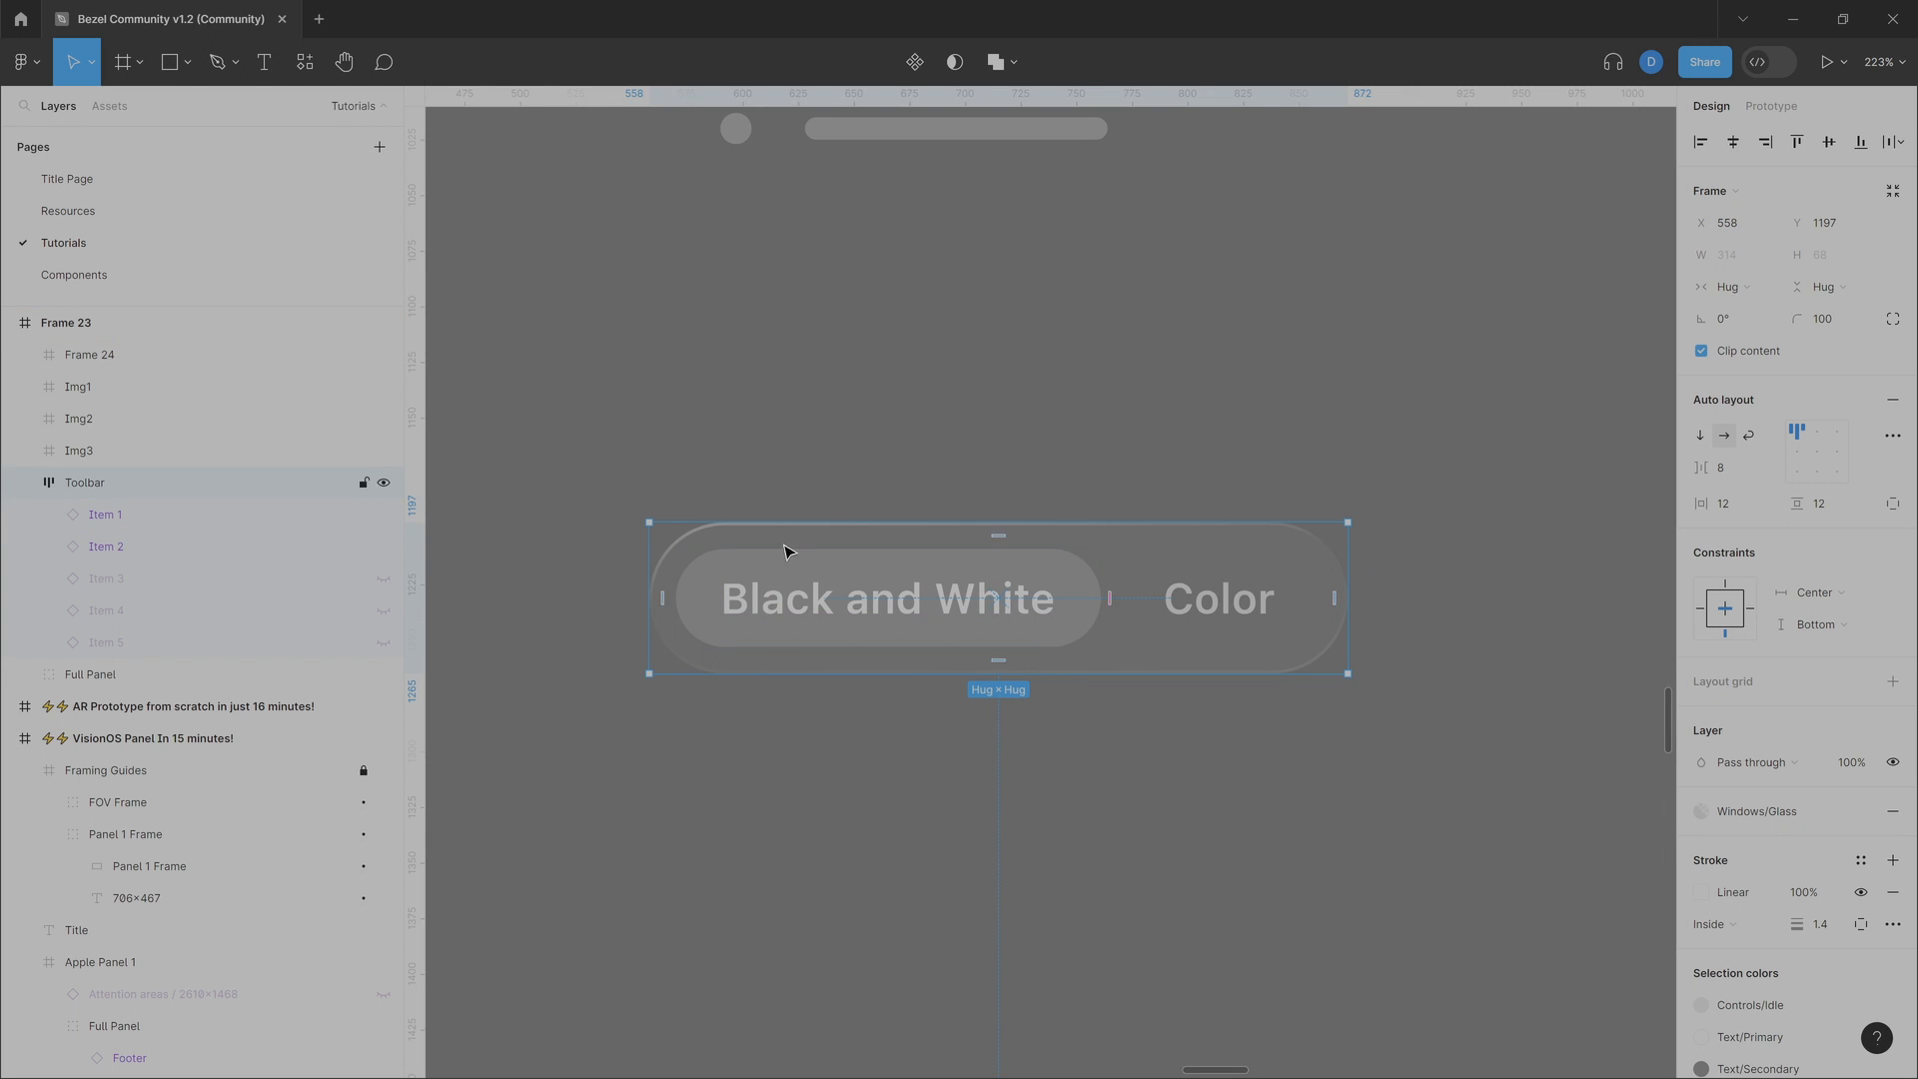
{"action": "right_click", "coordinate": [934, 598]}
{"action": "mouse_move", "coordinate": [1139, 509]}
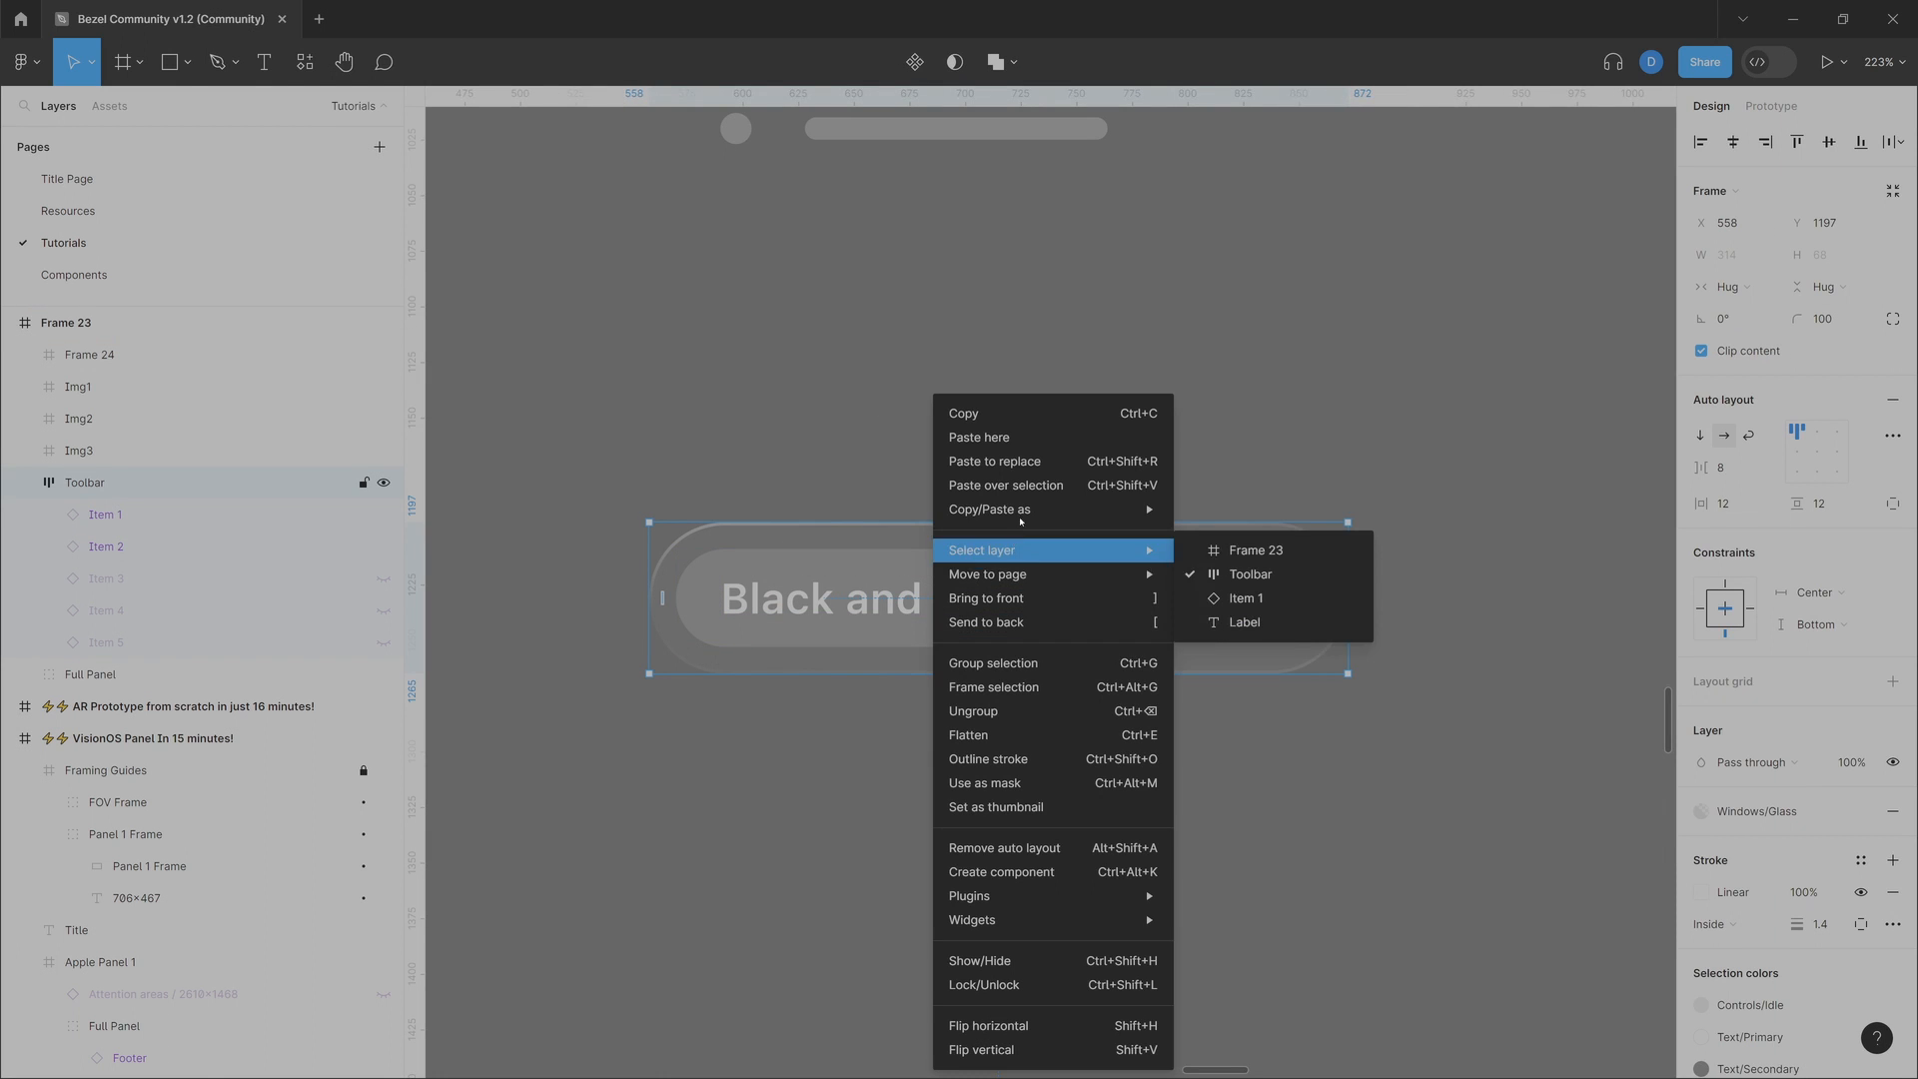
{"action": "left_click", "coordinate": [1243, 537]}
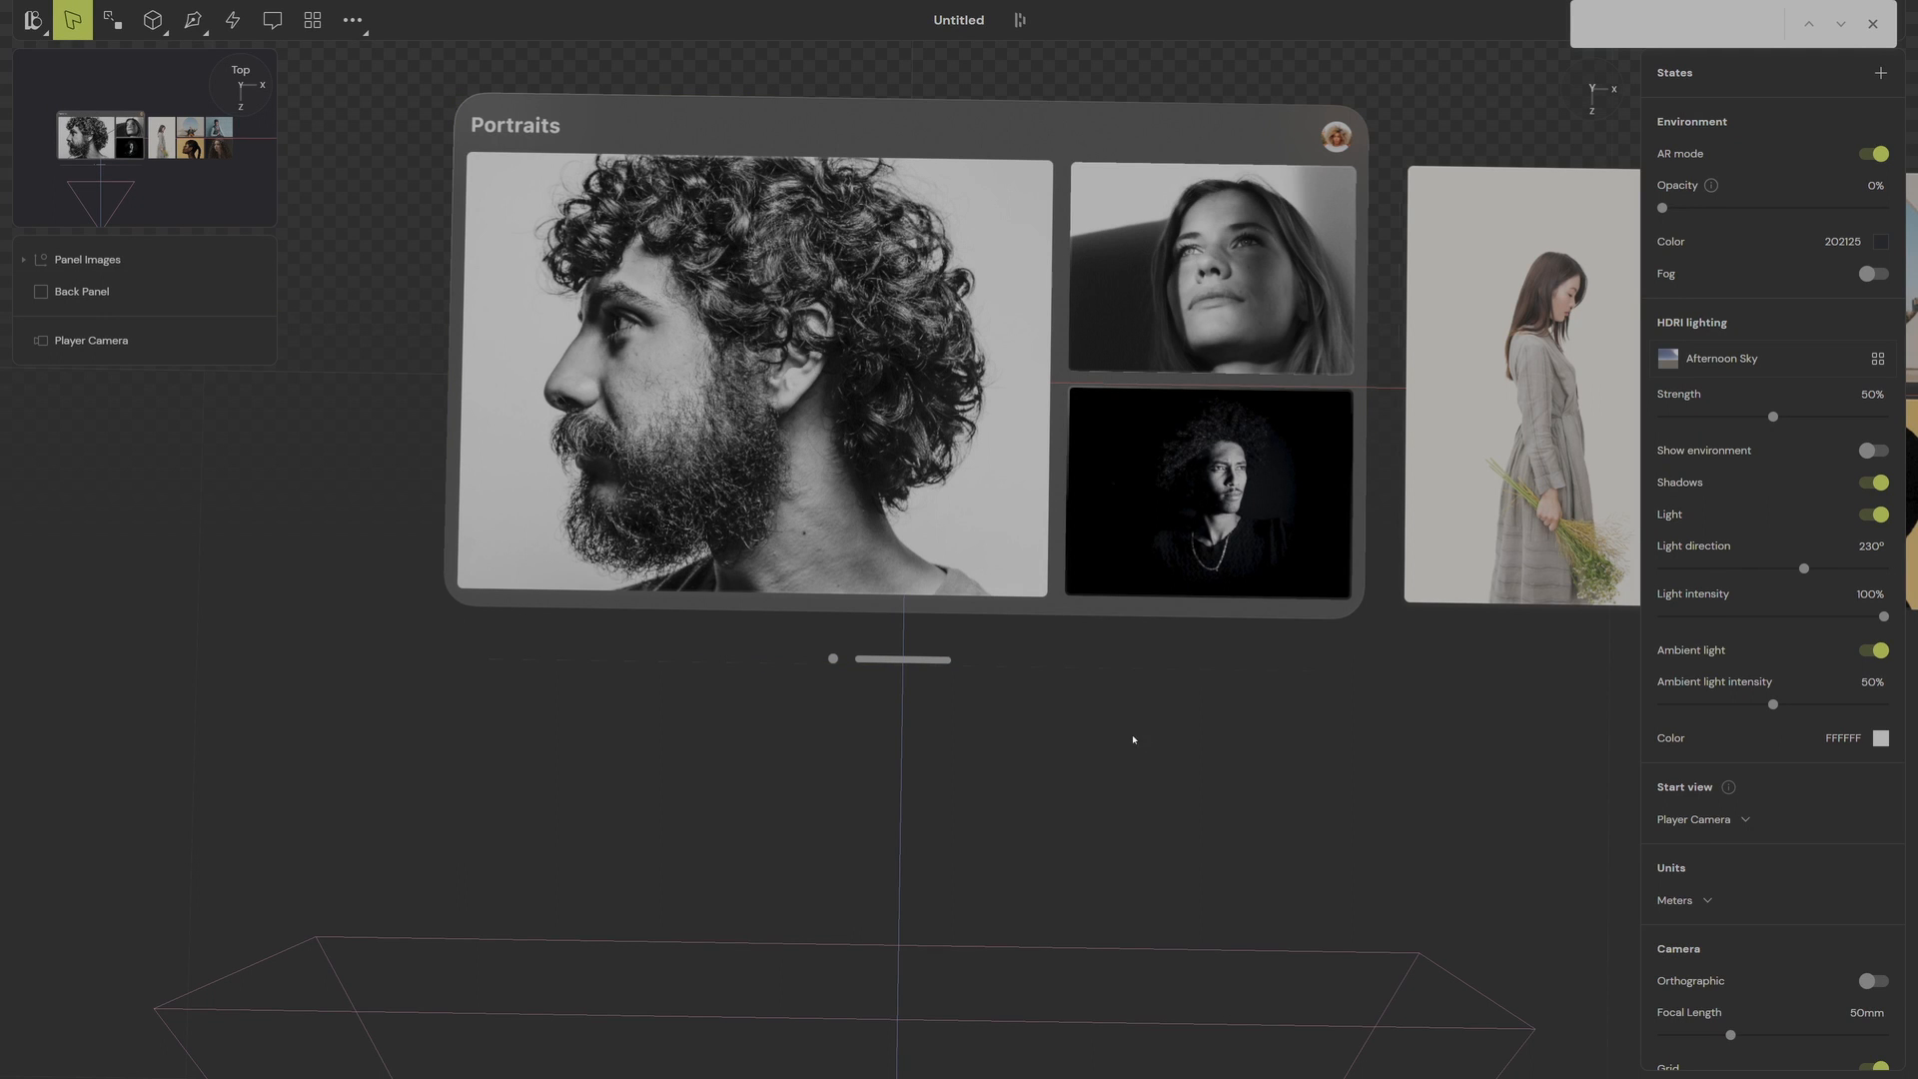
Step: Paste the Toolbar frame into the Bezel scene, move it along Z to about 0.33 m and set its Y position to 0.05 m
{"action": "key", "text": "ctrl+v"}
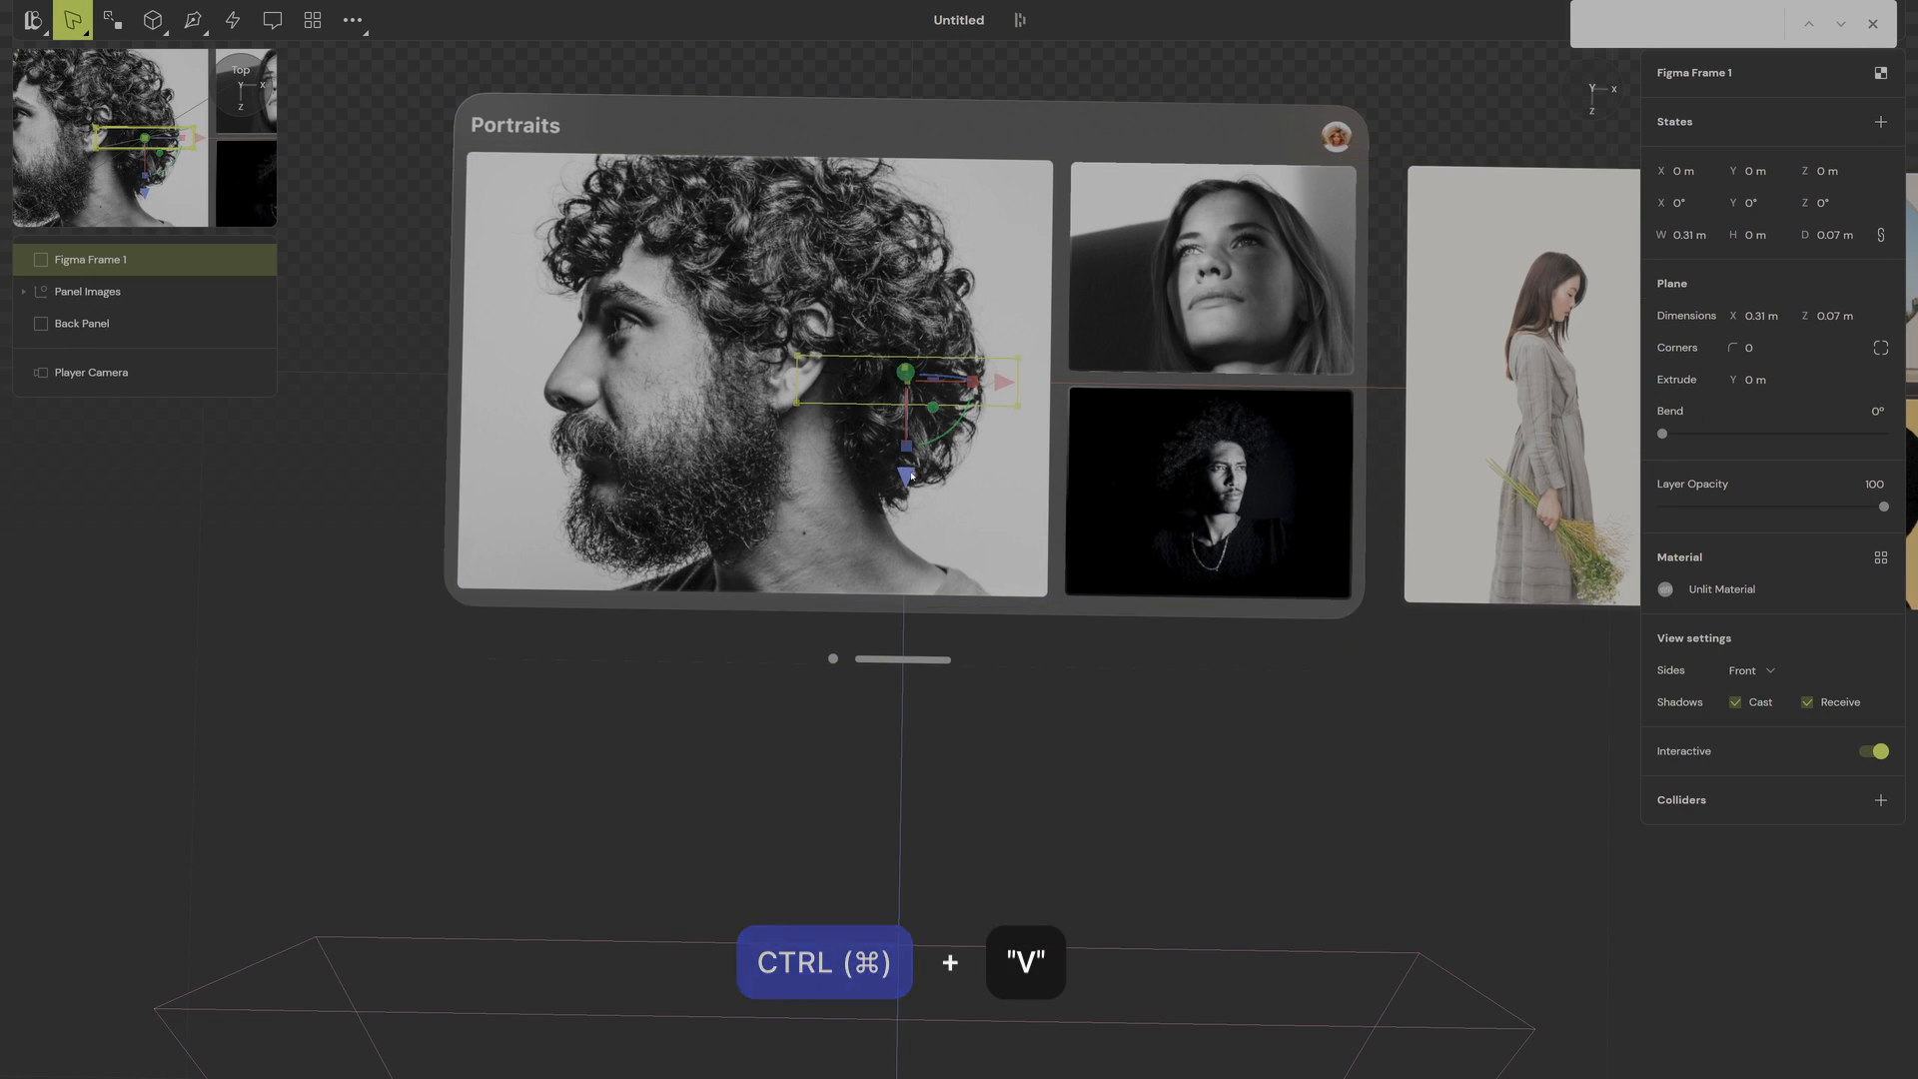
{"action": "left_click_drag", "start_coordinate": [907, 477], "coordinate": [931, 710]}
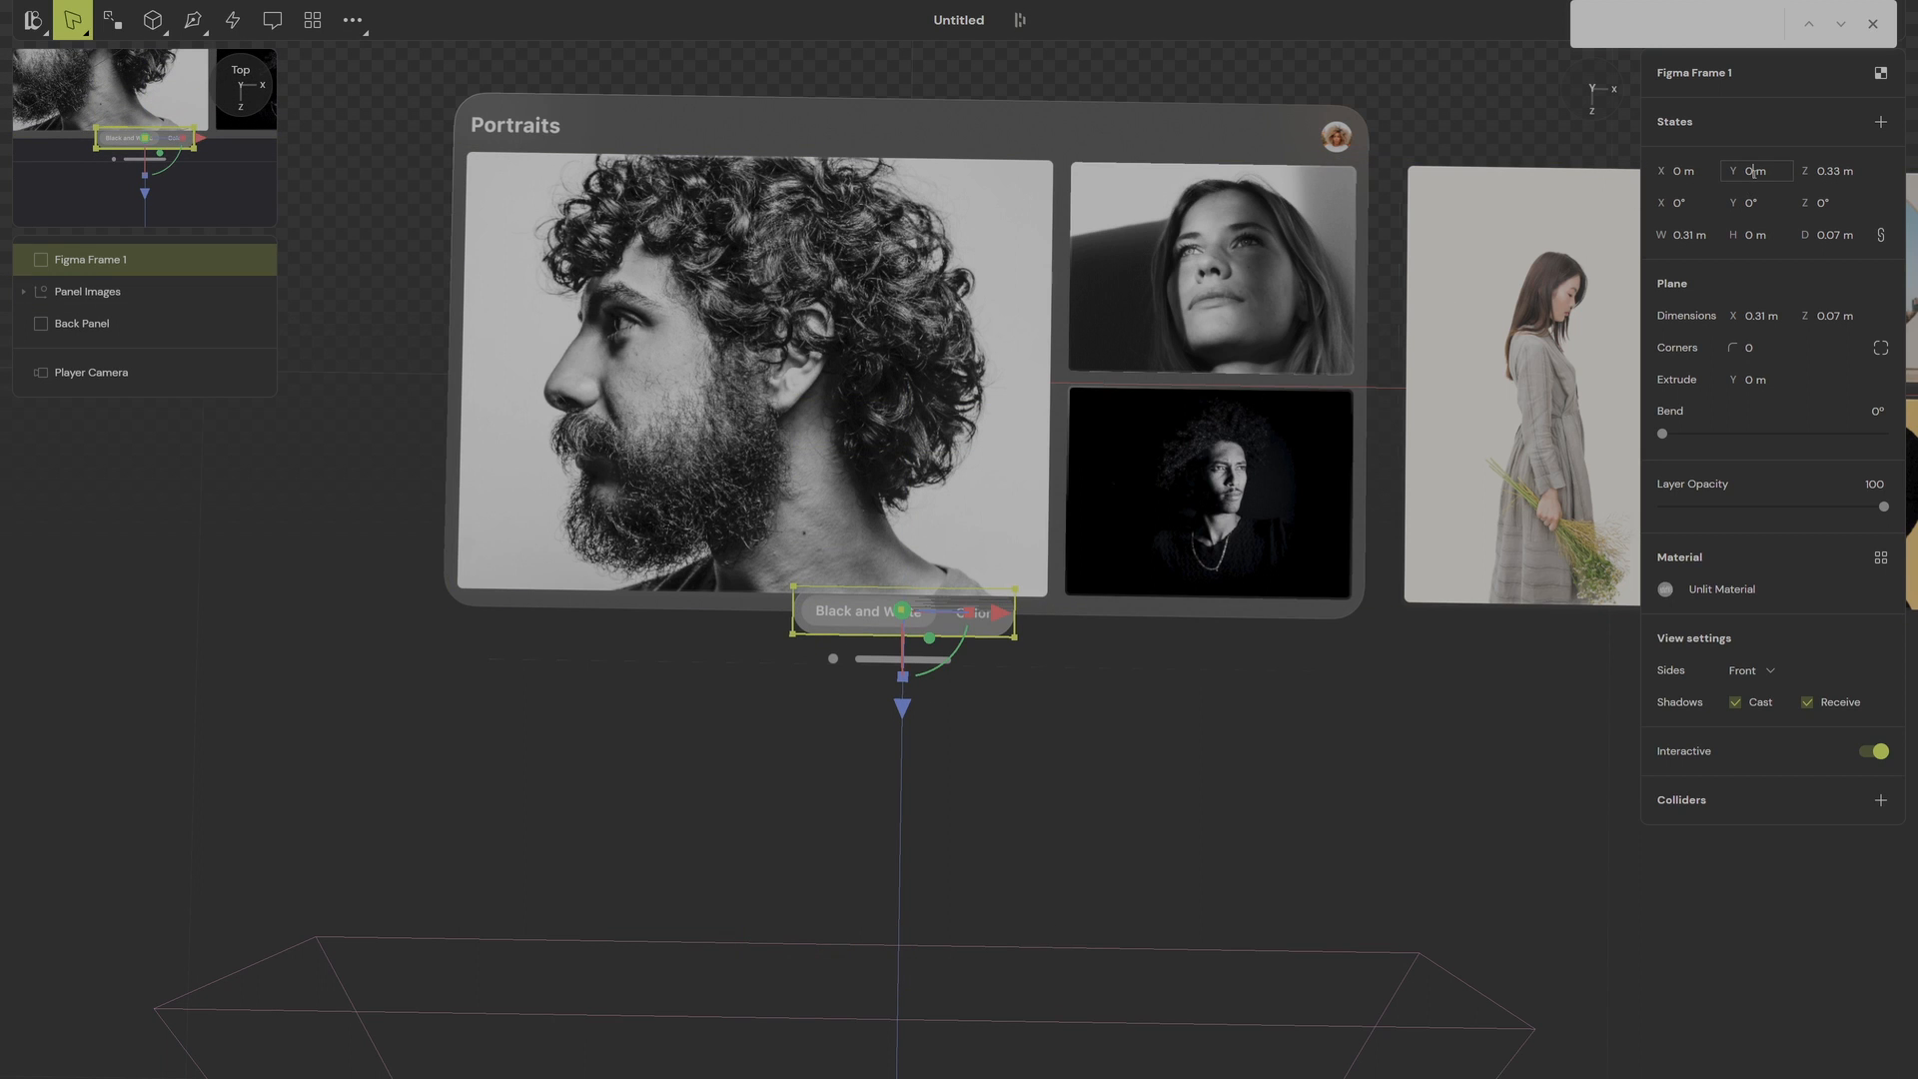
{"action": "key", "text": "Return"}
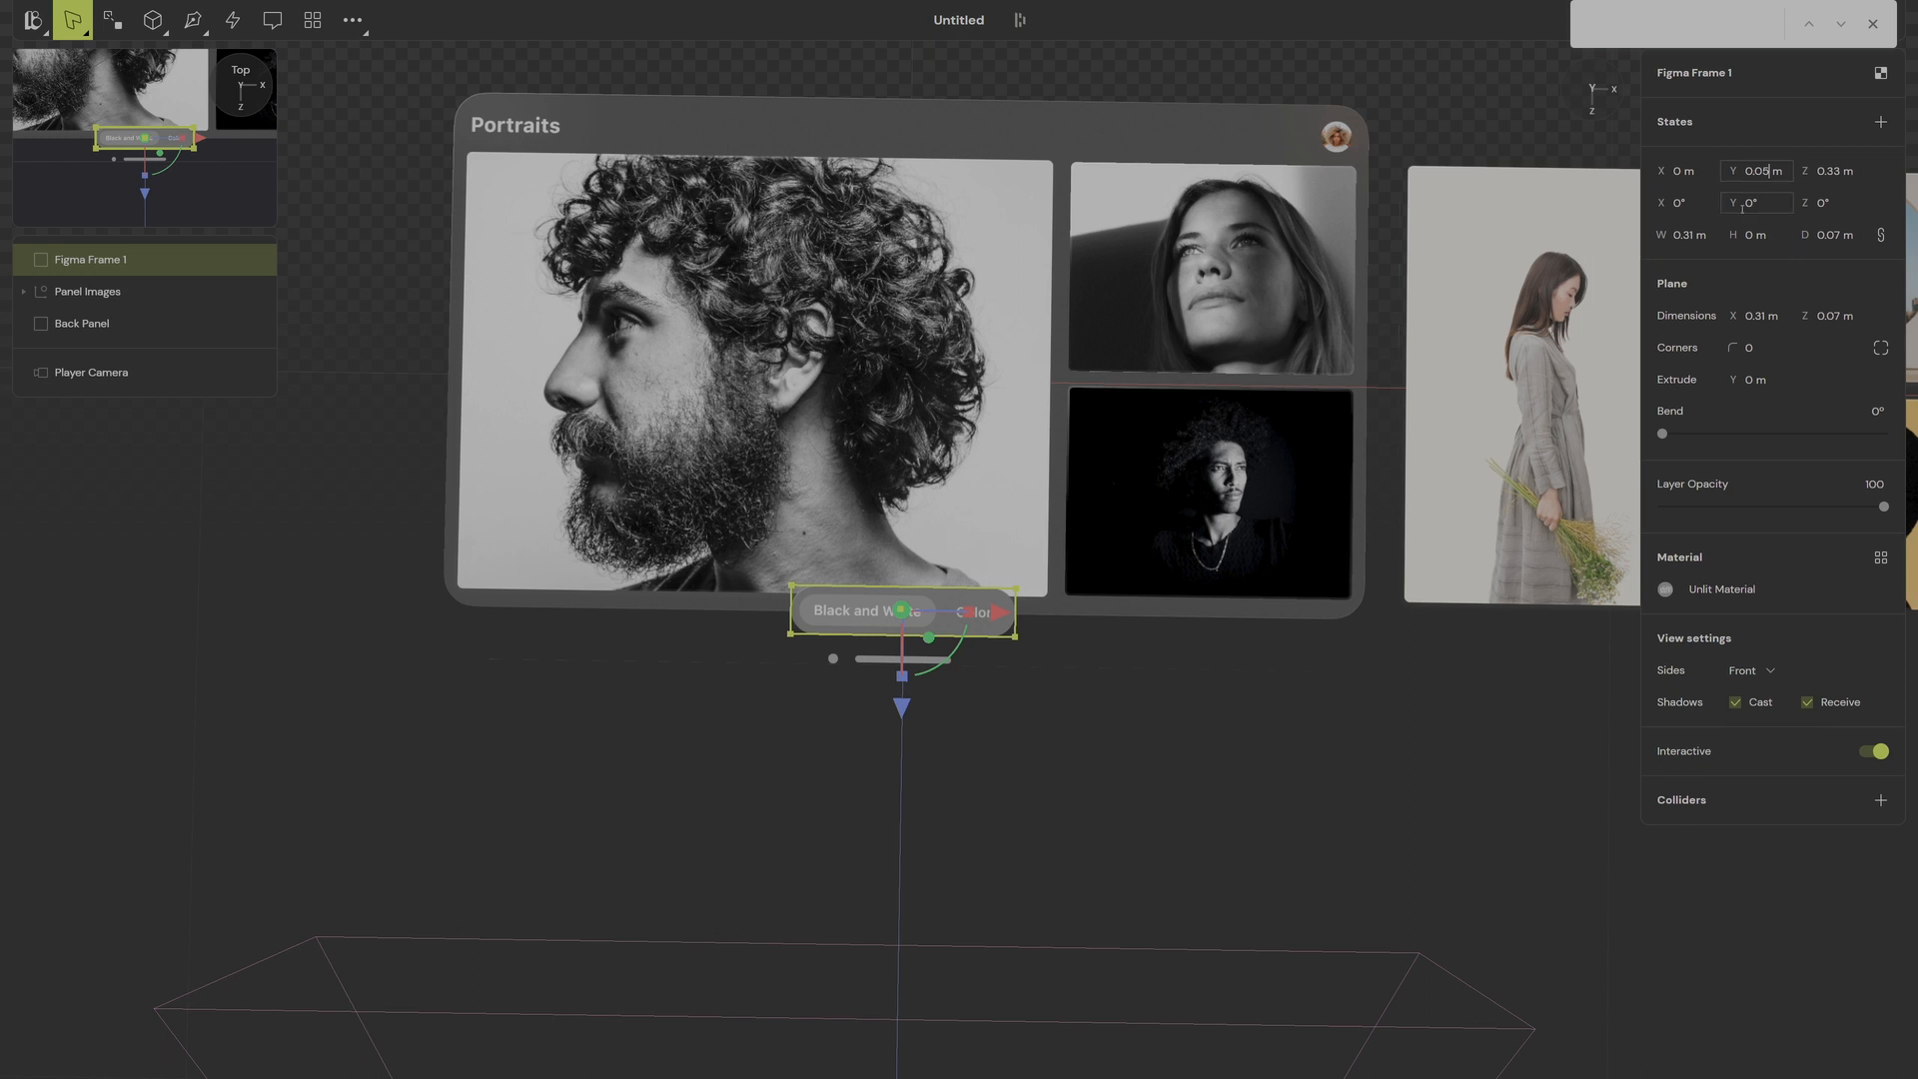
{"action": "right_click_drag", "start_coordinate": [1255, 645], "coordinate": [1168, 449]}
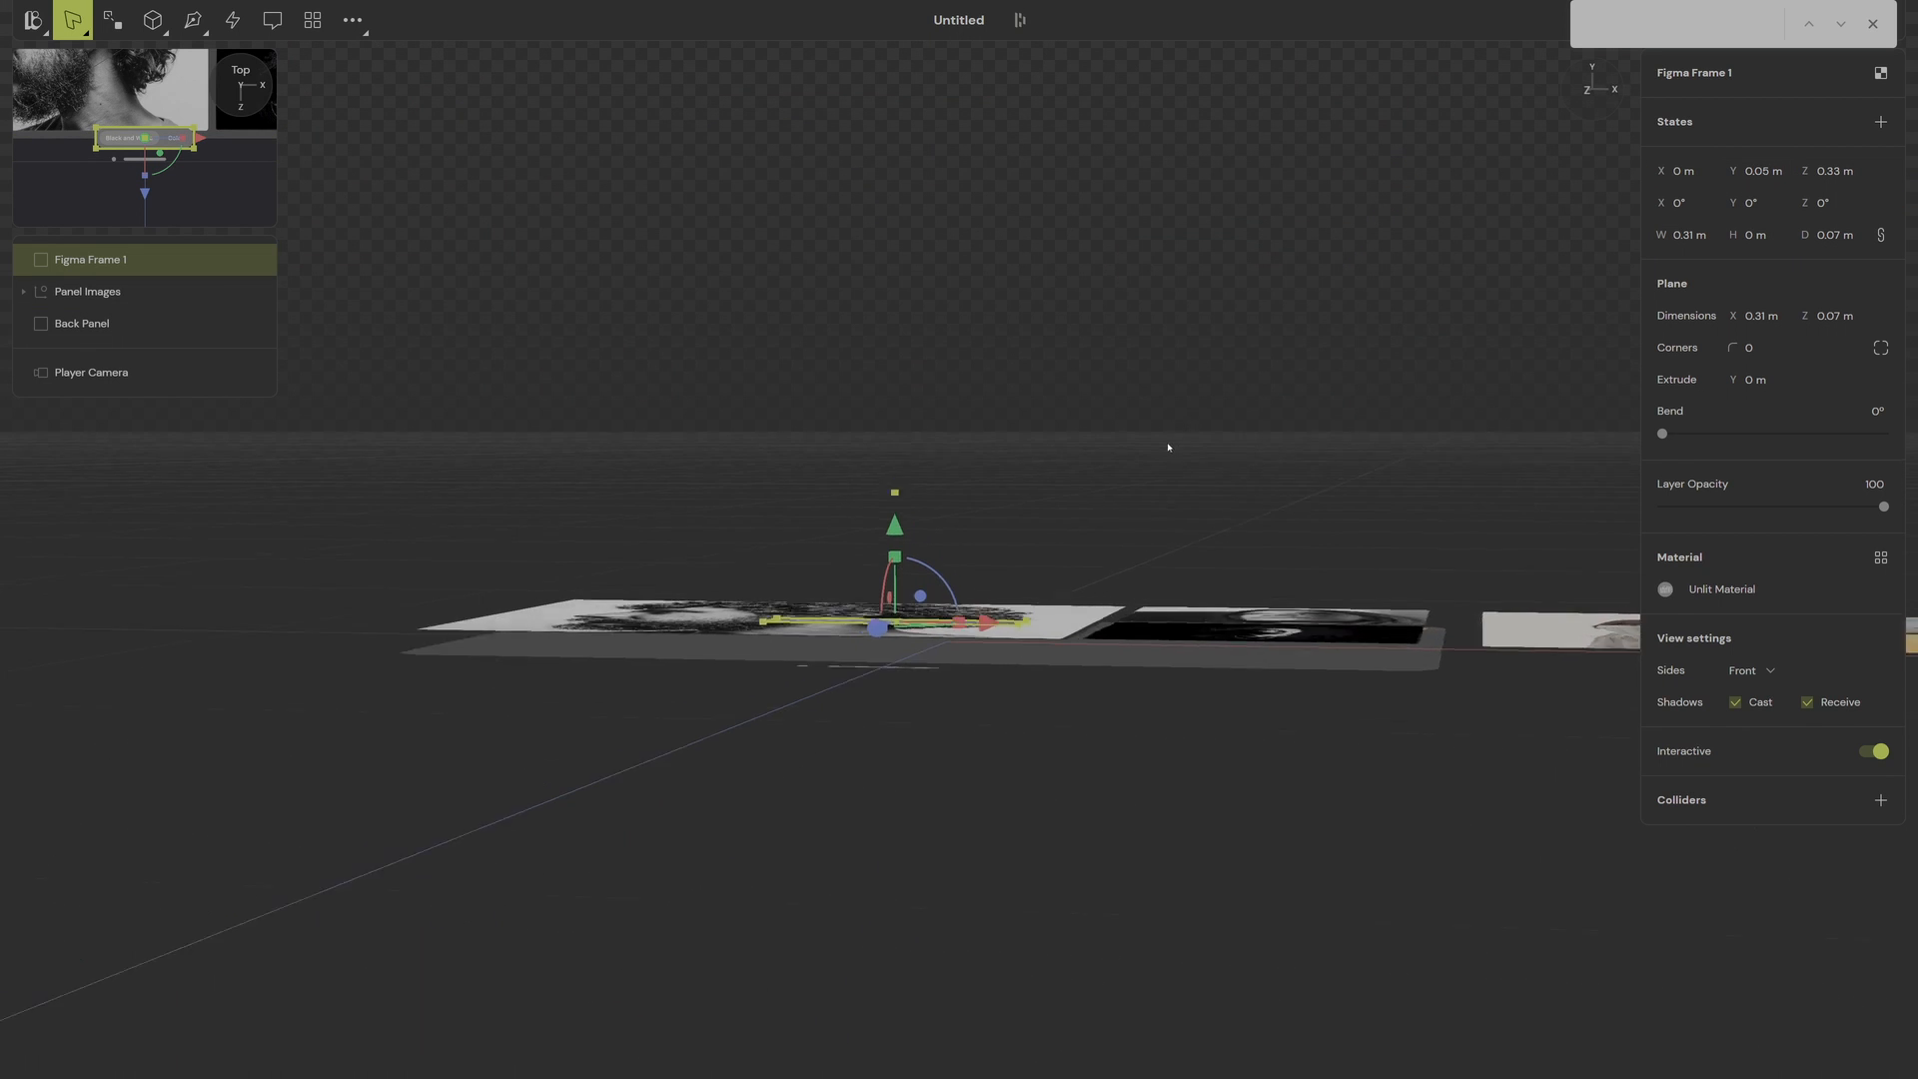
{"action": "scroll", "coordinate": [1159, 459], "scroll_direction": "up", "scroll_amount": 5}
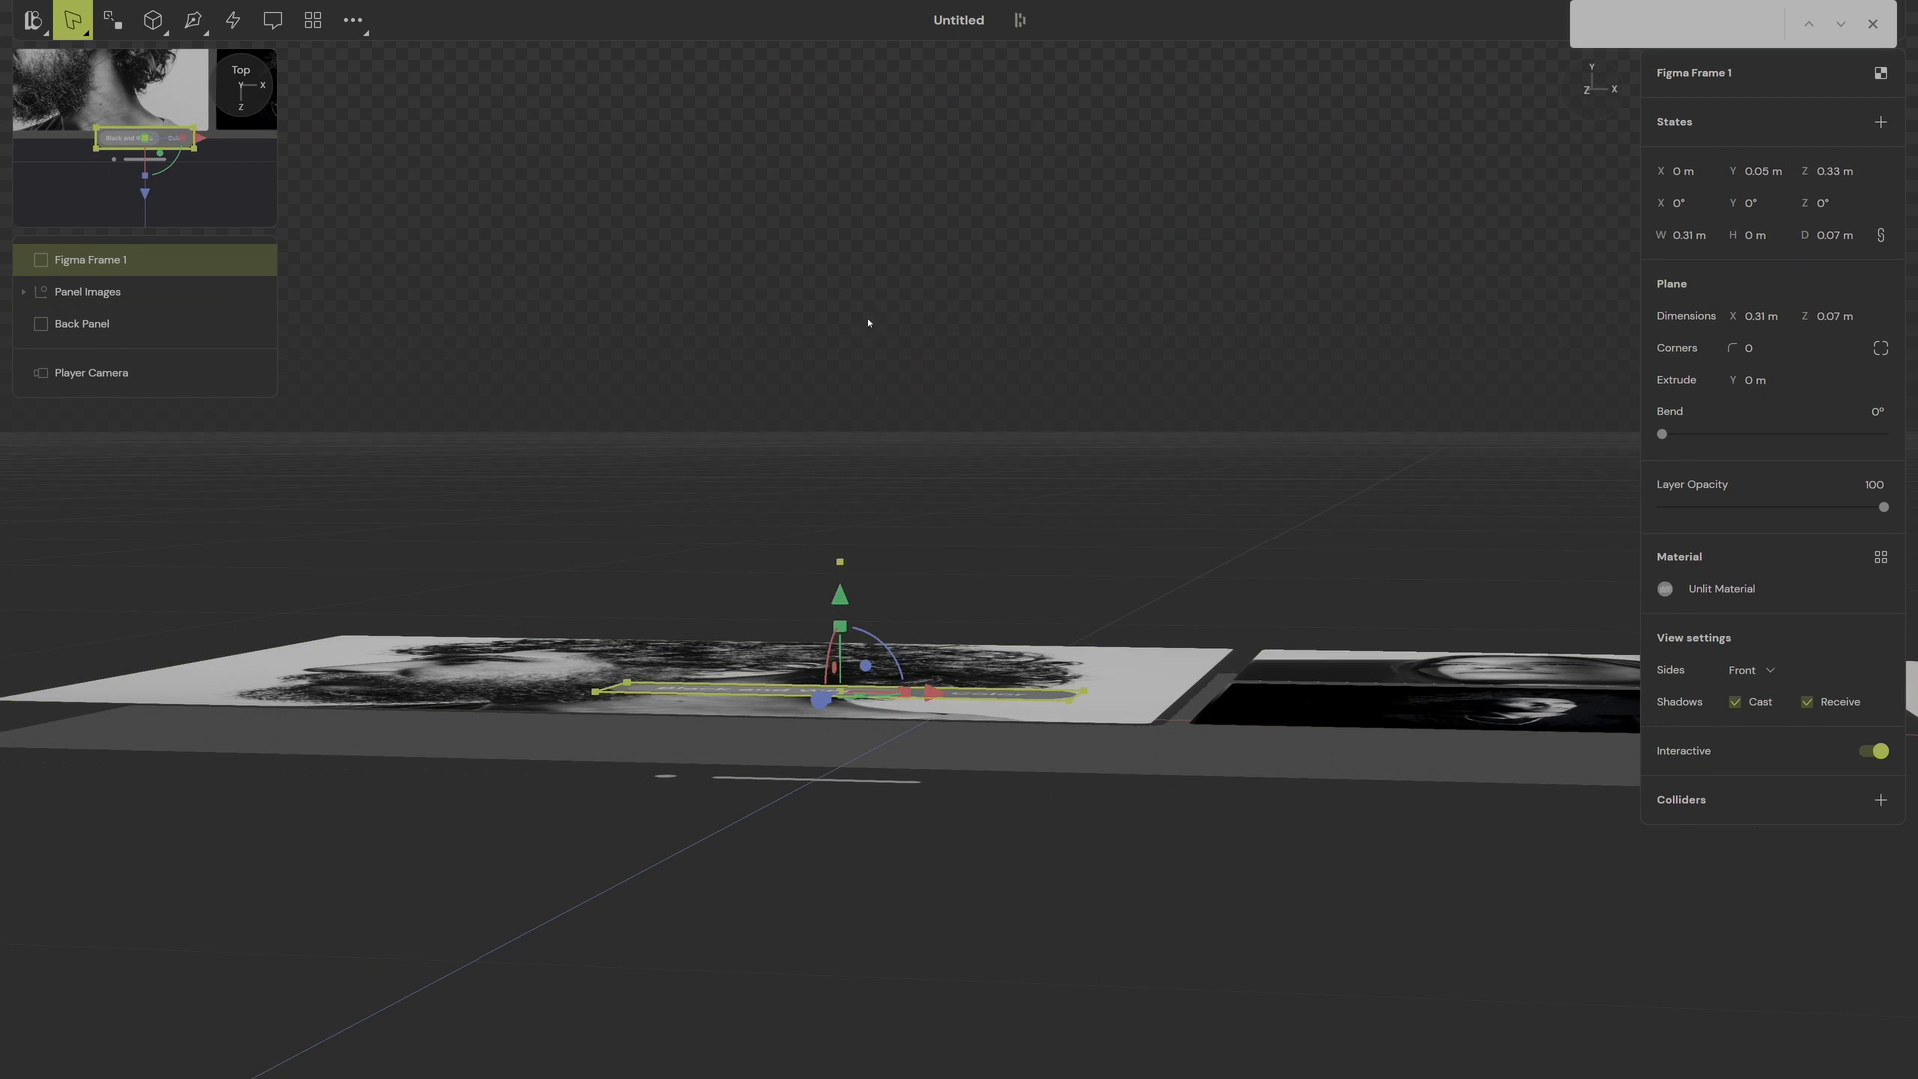
Step: Rename the pasted toolbar layer as Controller Tracer
{"action": "double_click", "coordinate": [108, 260]}
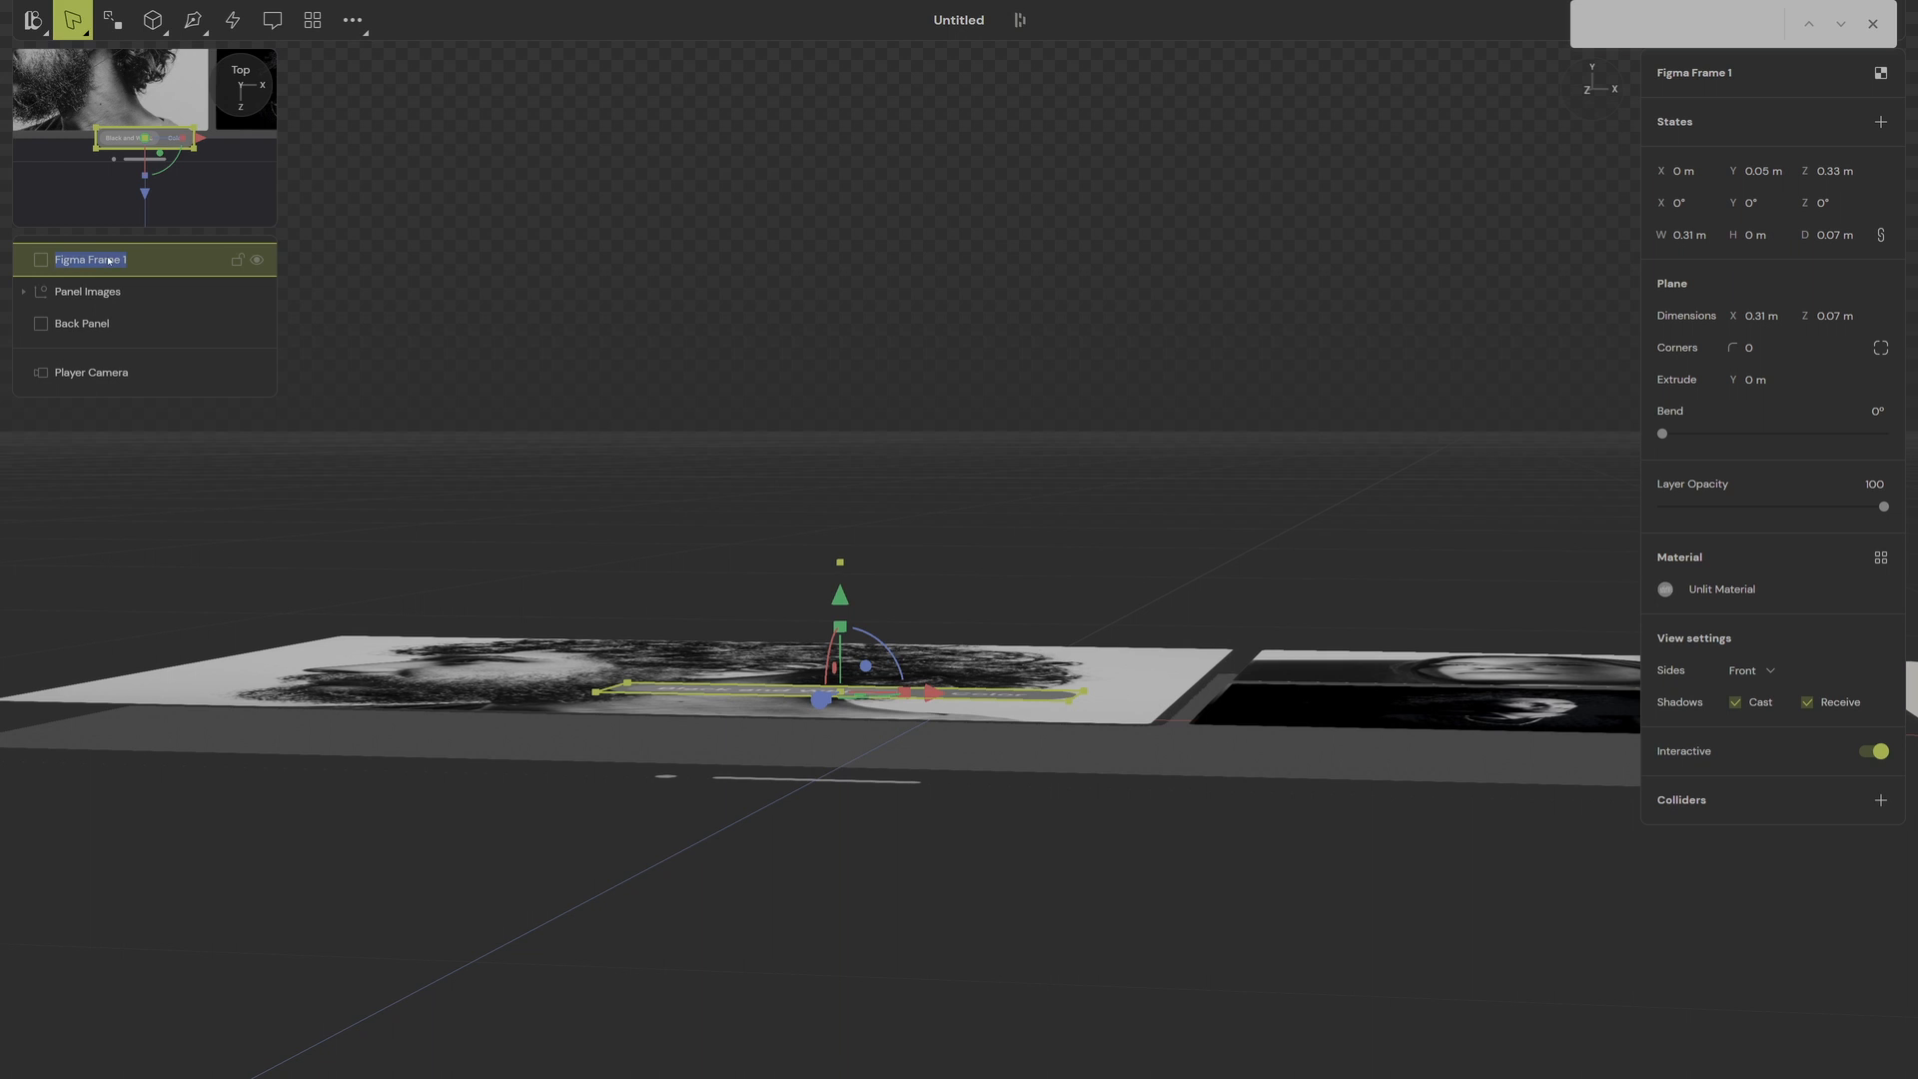
{"action": "type", "text": "Con"}
{"action": "key", "text": "BackSpace"}
{"action": "key", "text": "BackSpace"}
{"action": "key", "text": "BackSpace"}
{"action": "type", "text": "cer"}
{"action": "key", "text": "Return"}
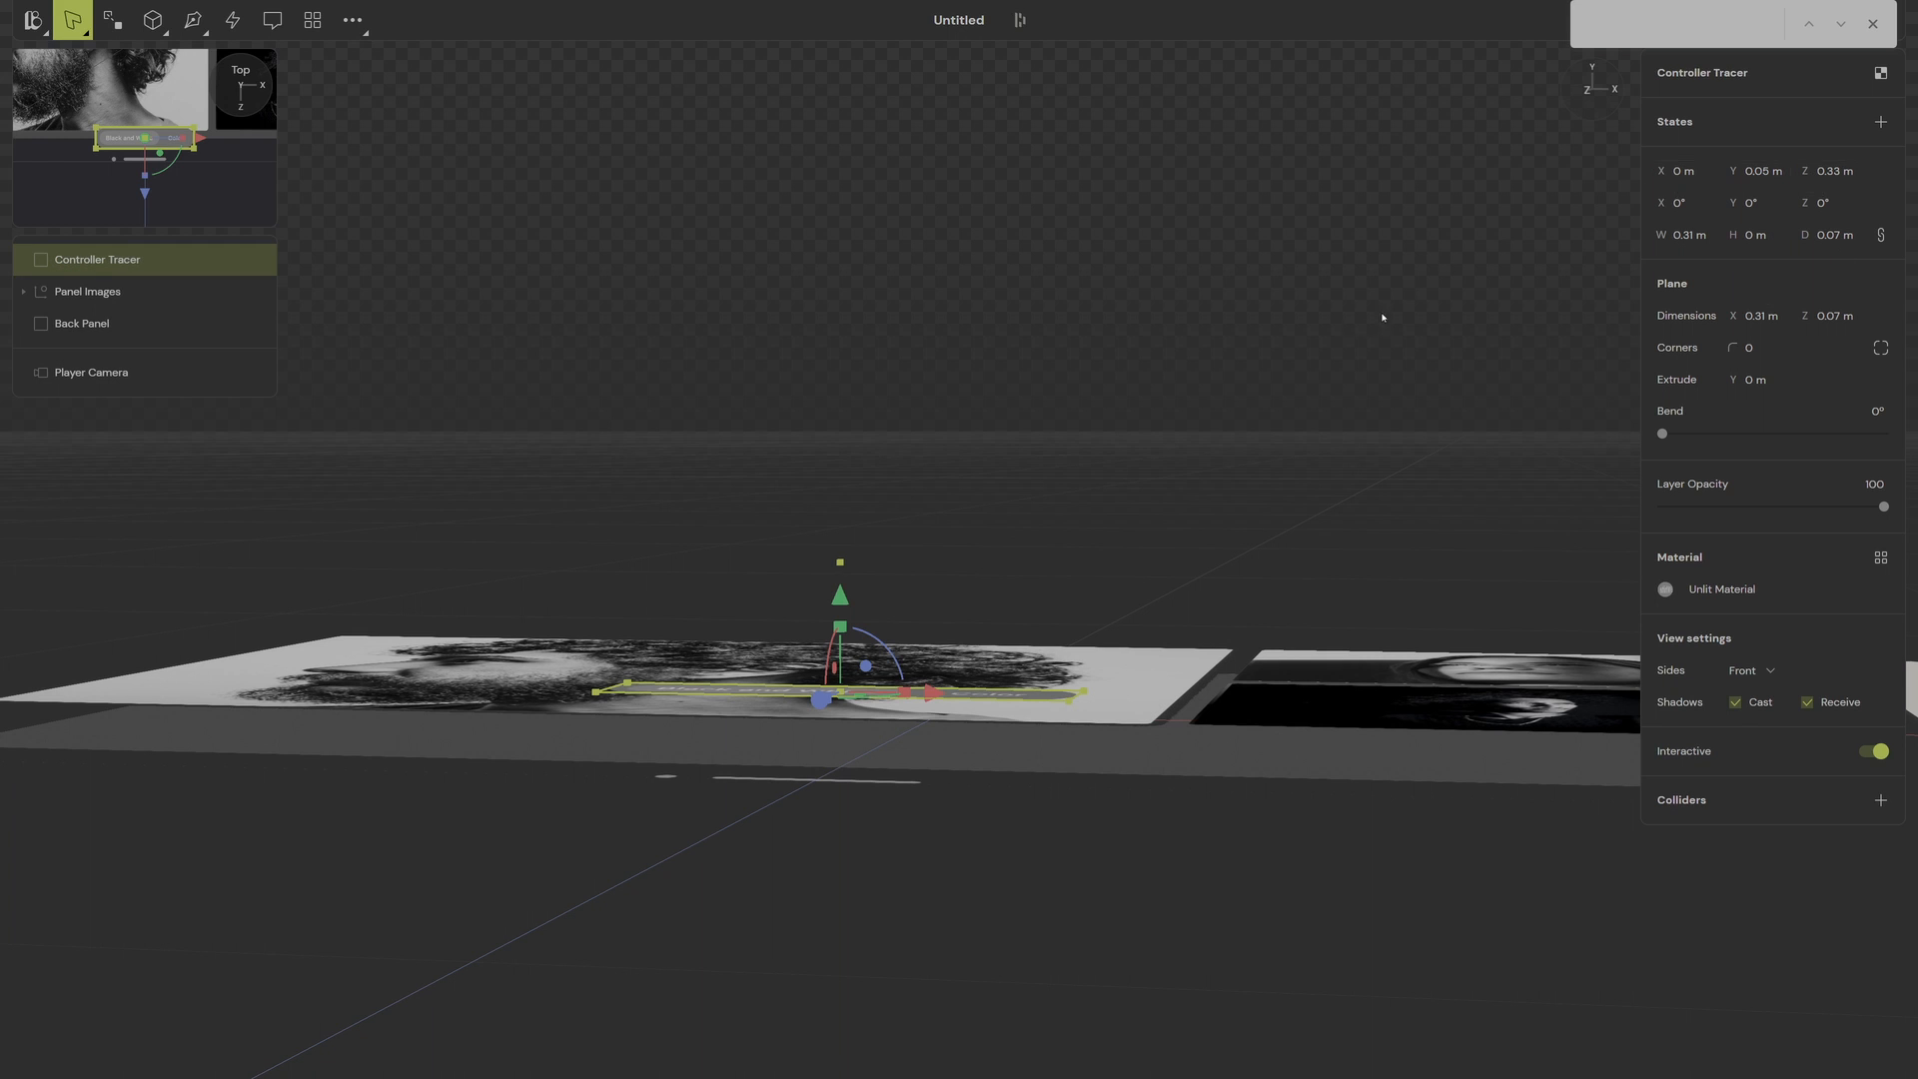
Step: Put Controller Tracer into its own group and name the group Control Group
{"action": "scroll", "coordinate": [1116, 299], "scroll_direction": "down", "scroll_amount": 3}
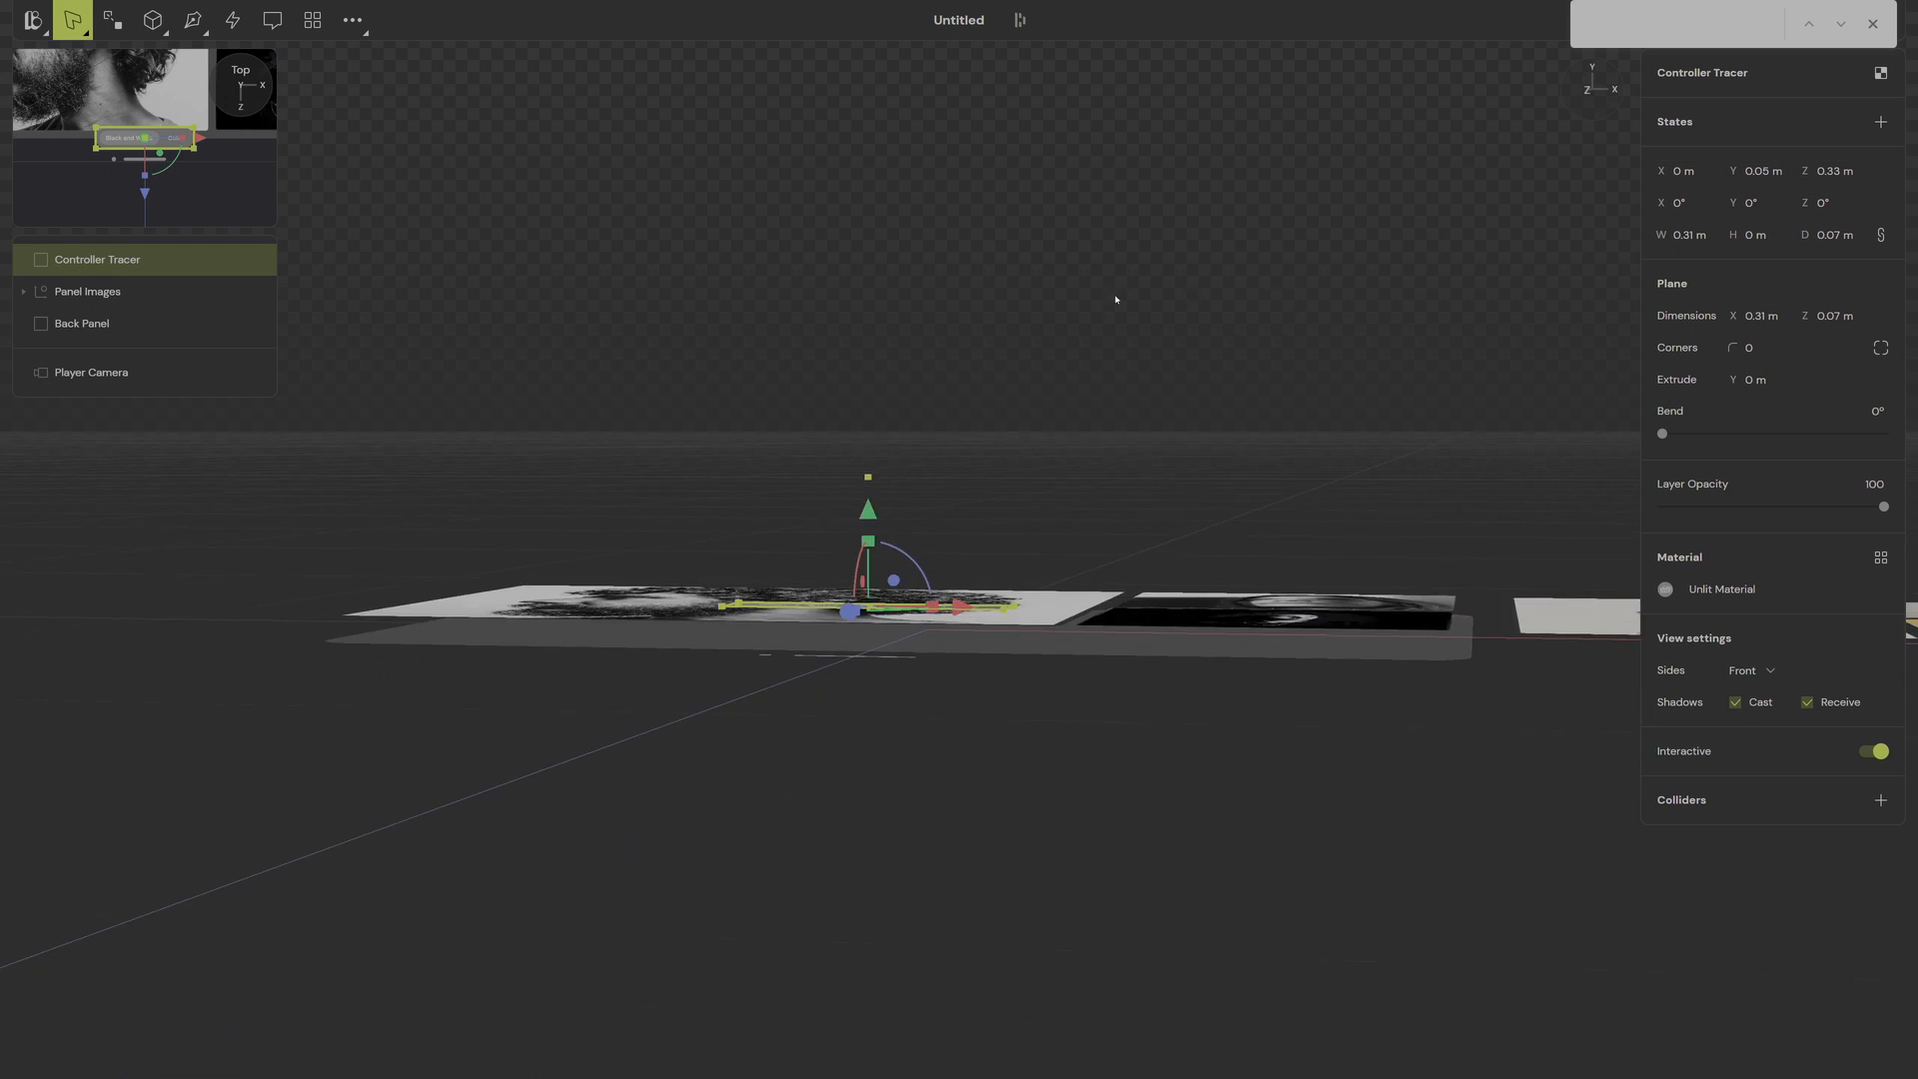
{"action": "left_click", "coordinate": [1592, 68]}
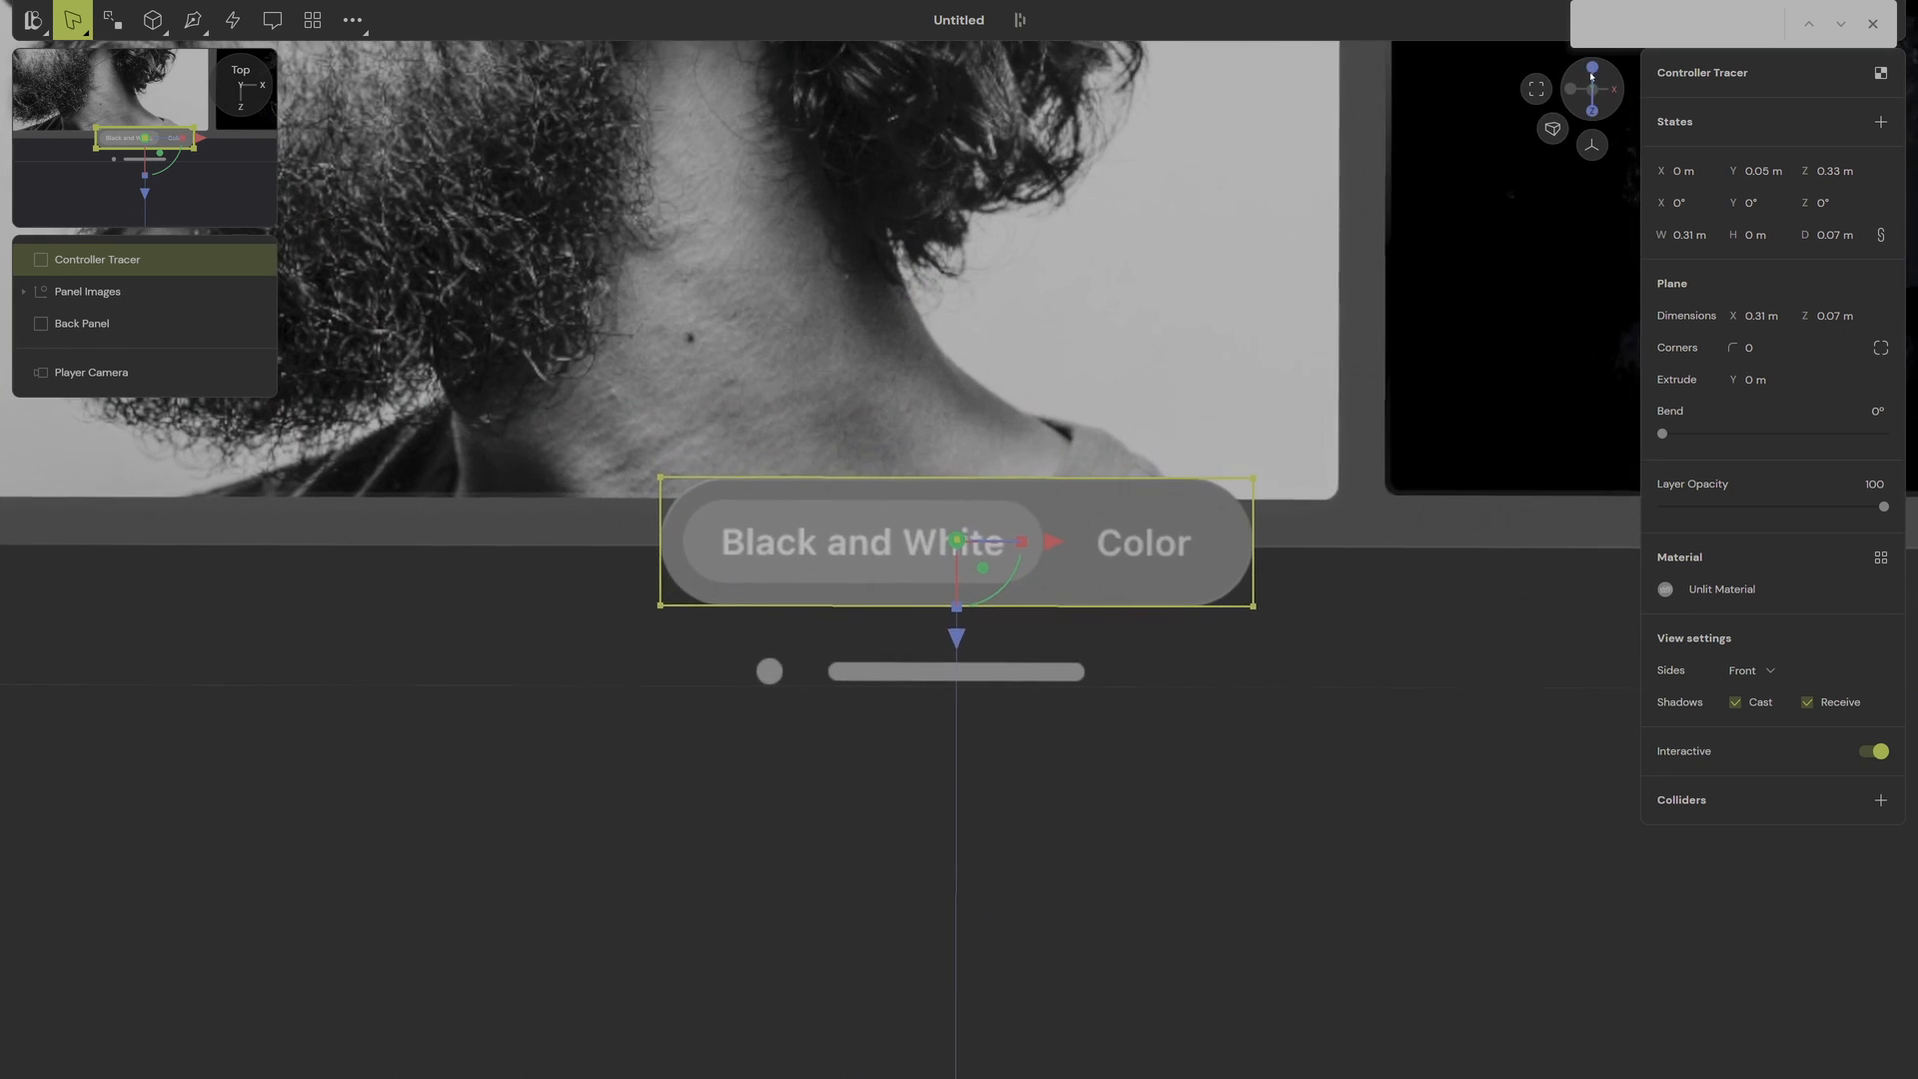
{"action": "key", "text": "ctrl+g"}
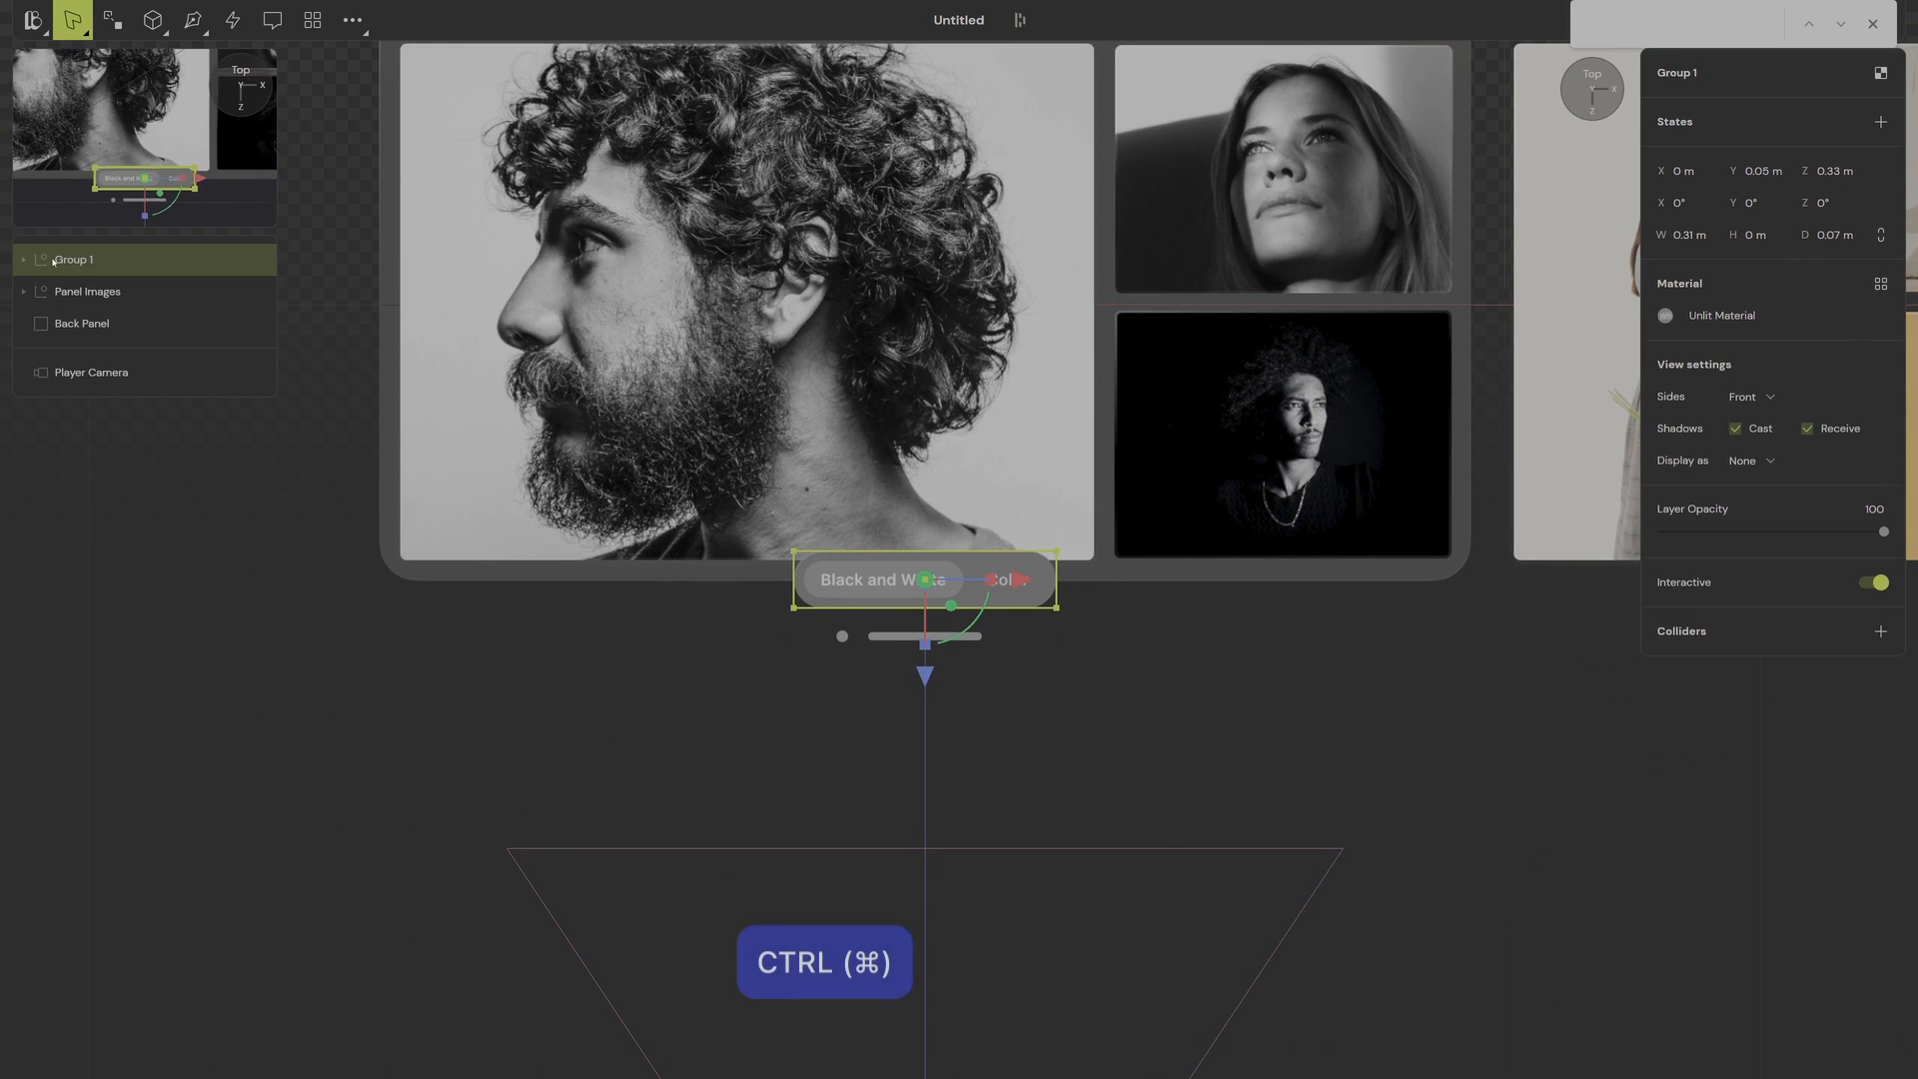
{"action": "type", "text": "C"}
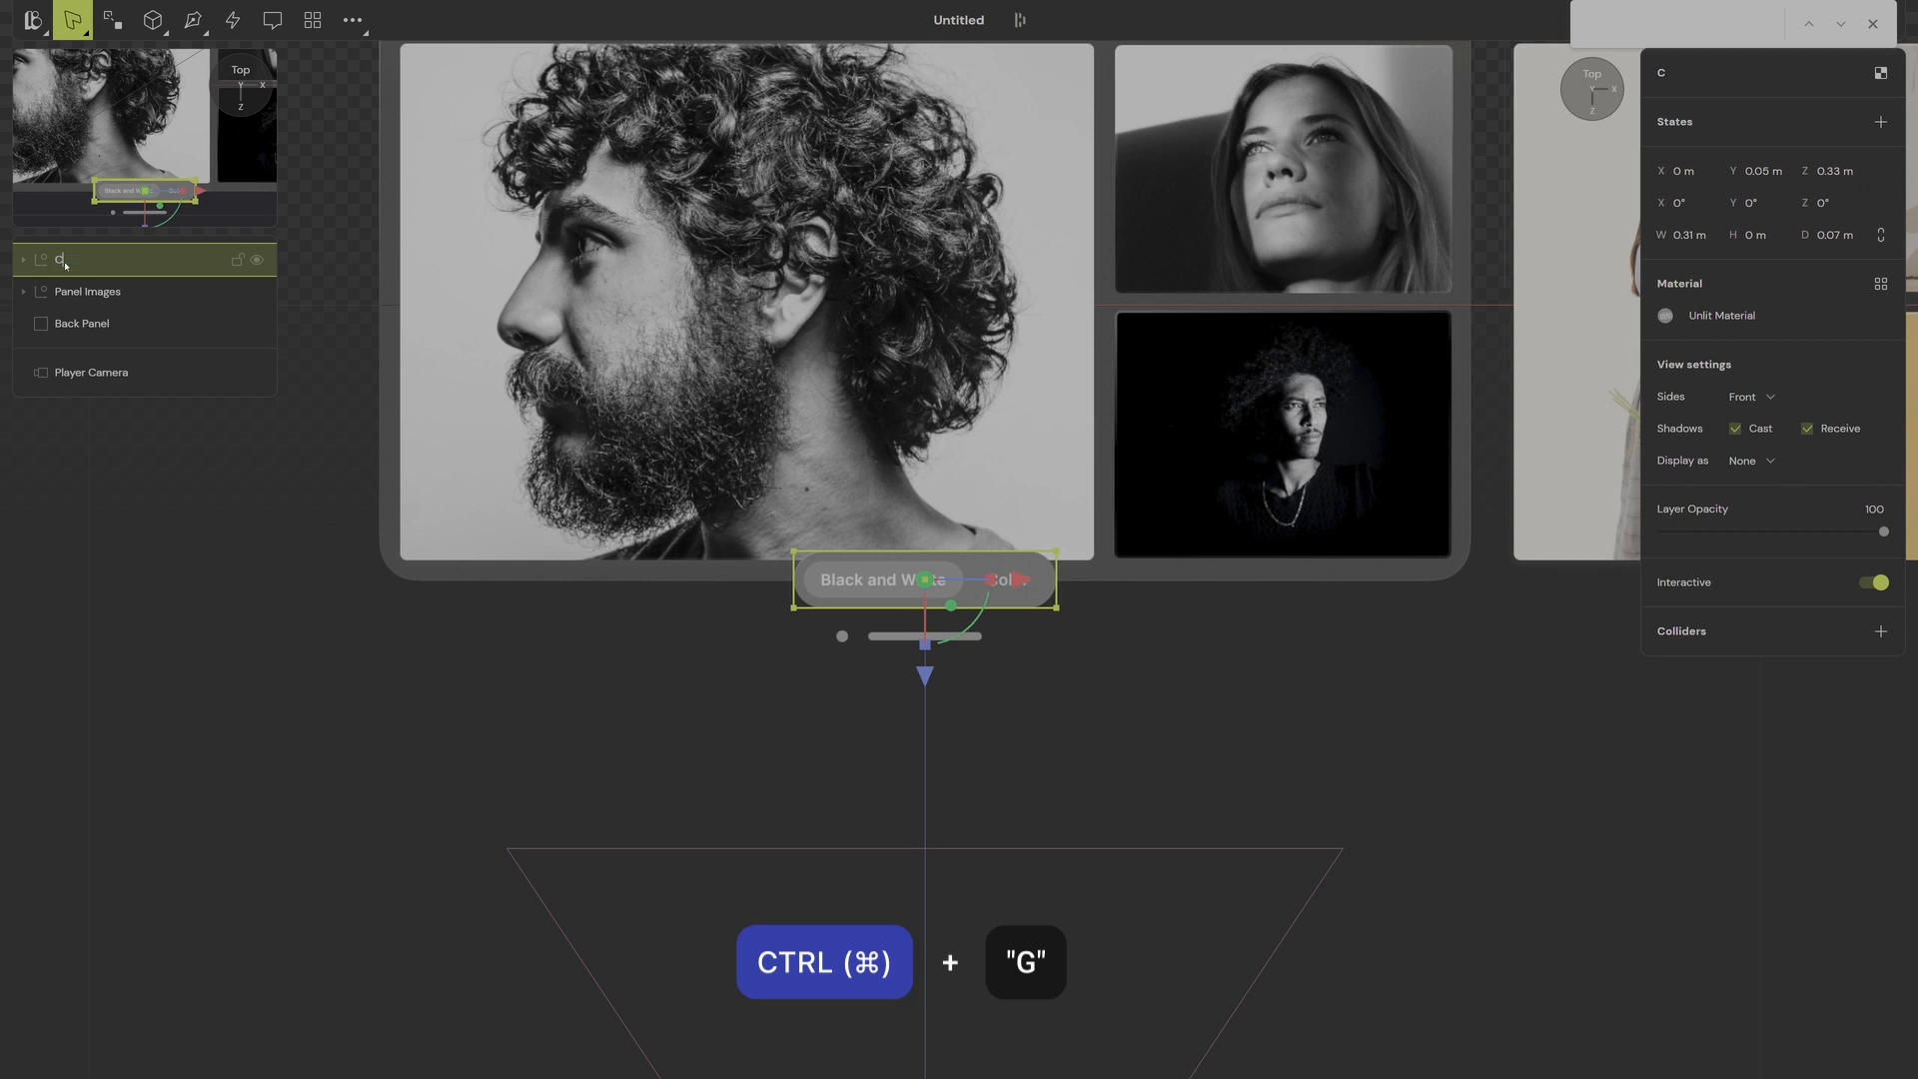
{"action": "type", "text": "ontrol Group"}
{"action": "key", "text": "Return"}
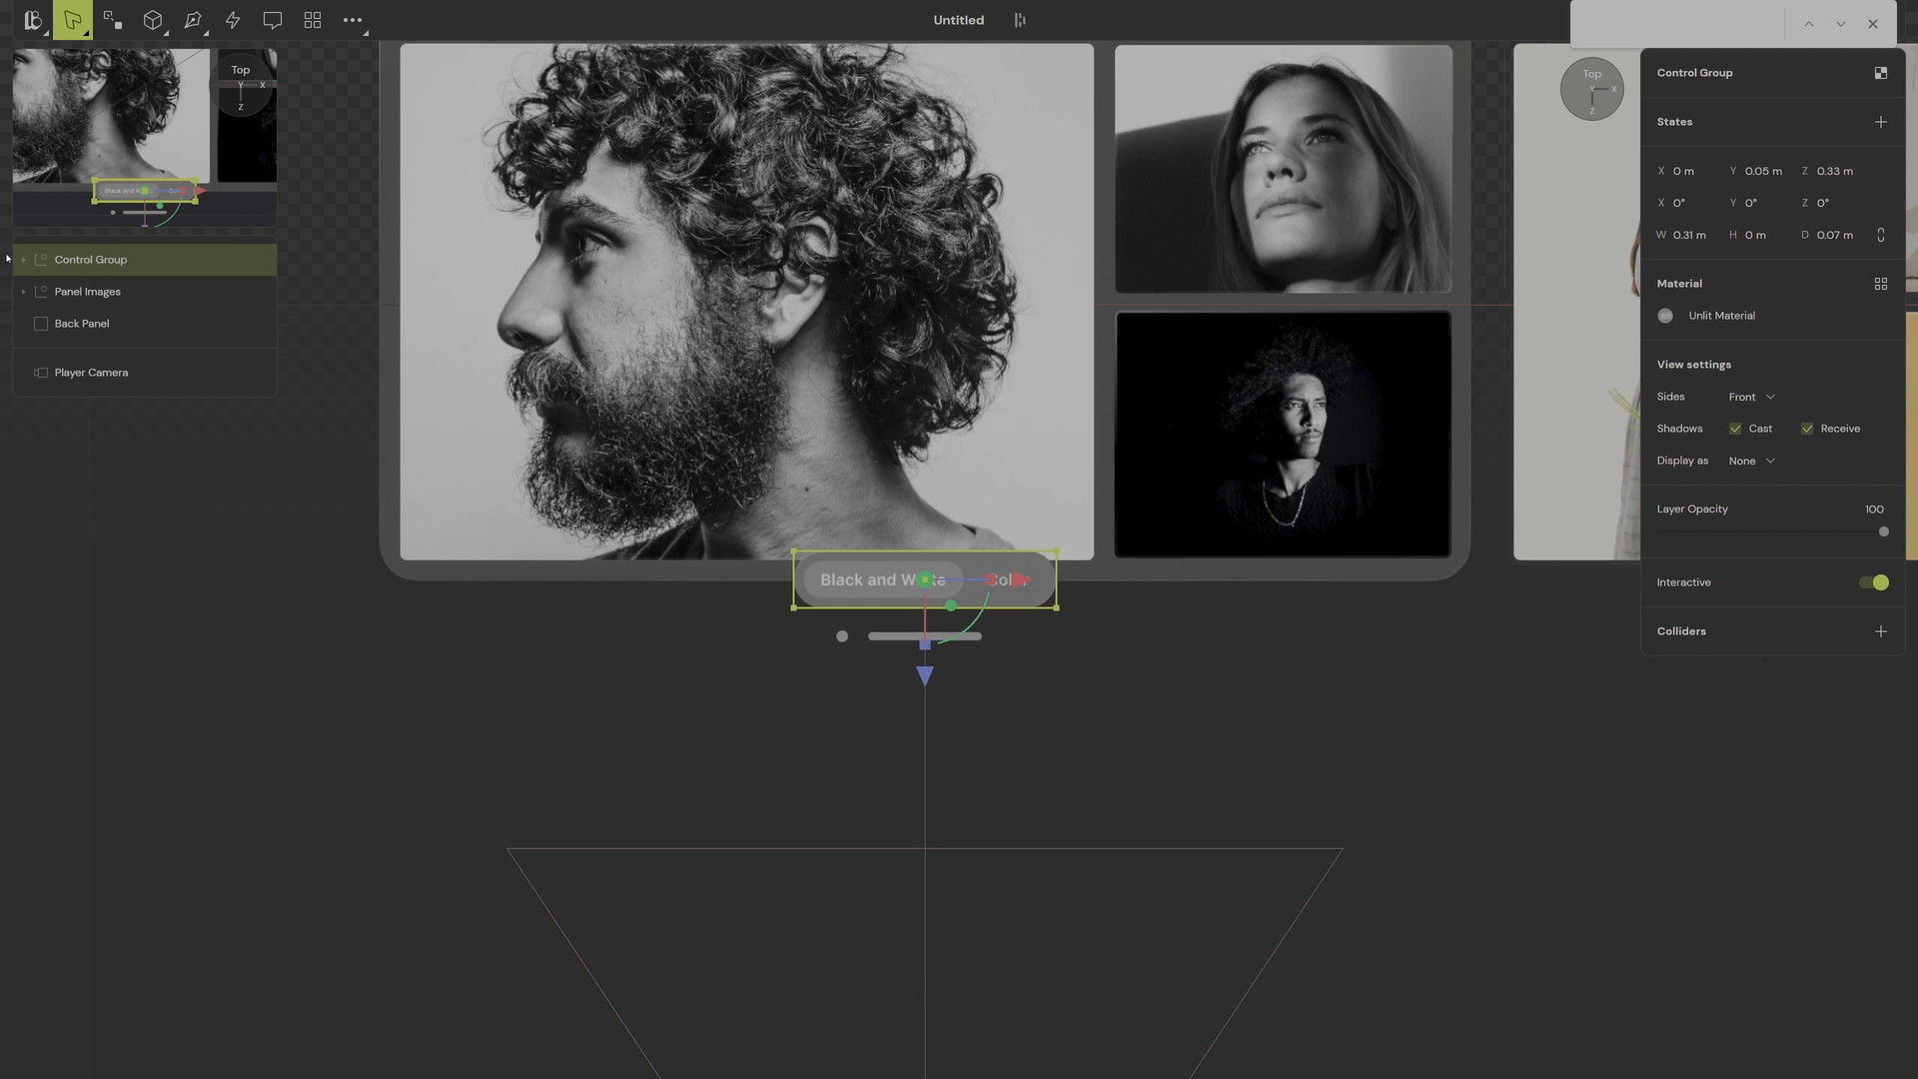
Step: In the Figma file, copy the link to the toolbar's Black and White button, Item 1
{"action": "scroll", "coordinate": [956, 619], "scroll_direction": "up", "scroll_amount": 8}
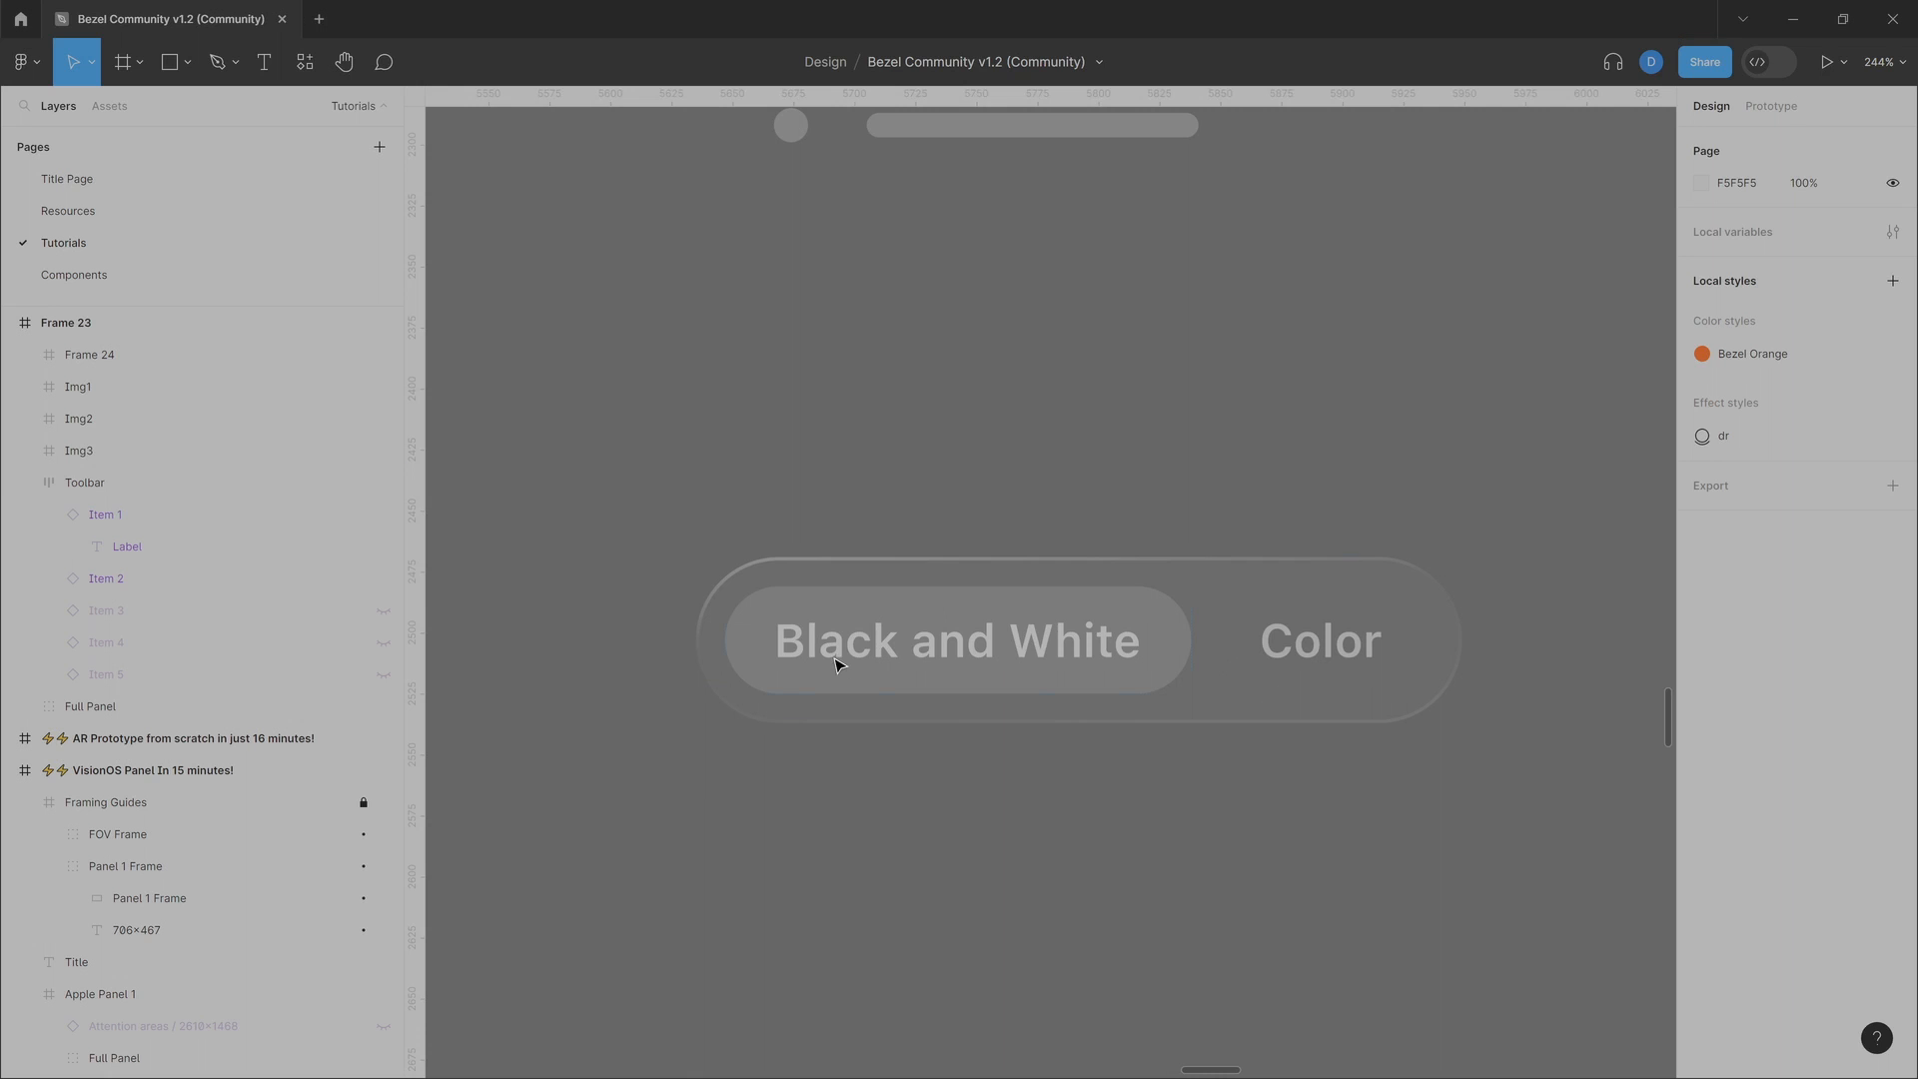
{"action": "double_click", "coordinate": [922, 648]}
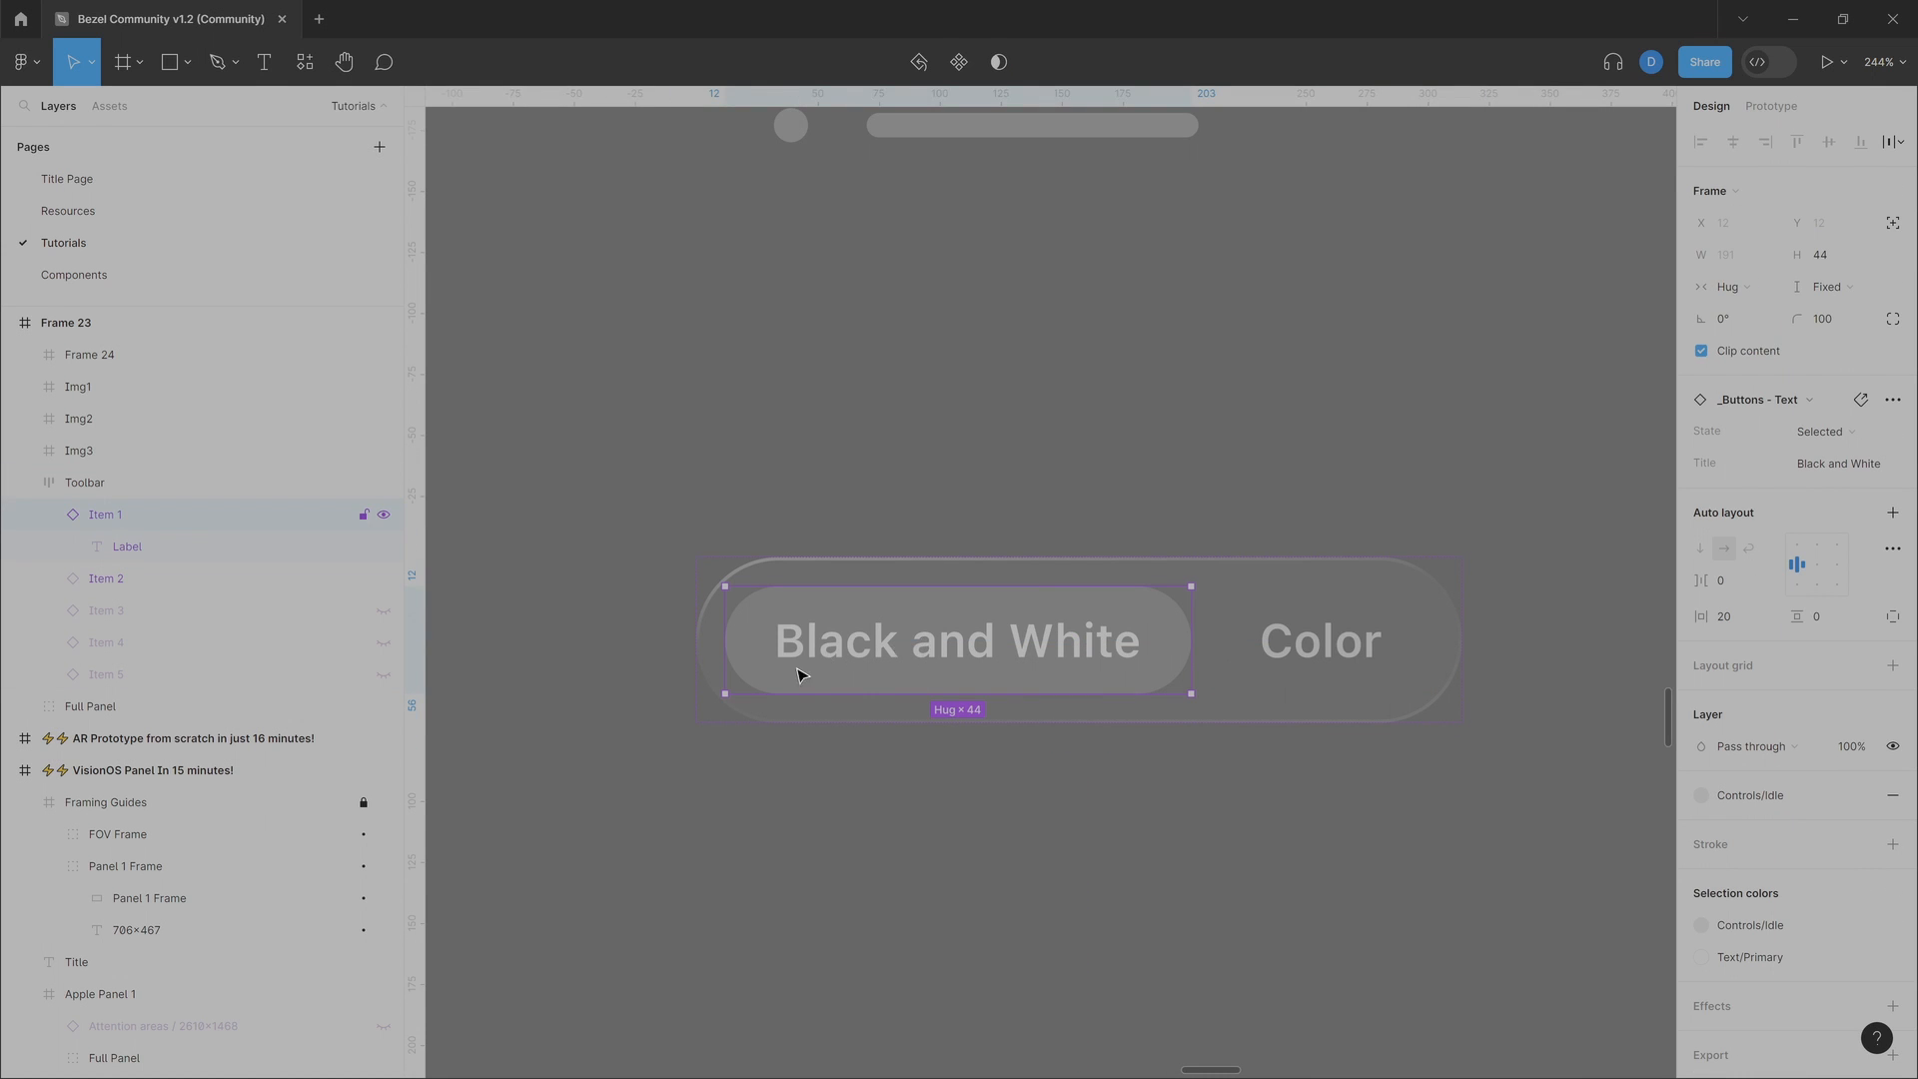
{"action": "right_click", "coordinate": [923, 640]}
{"action": "mouse_move", "coordinate": [1044, 468]}
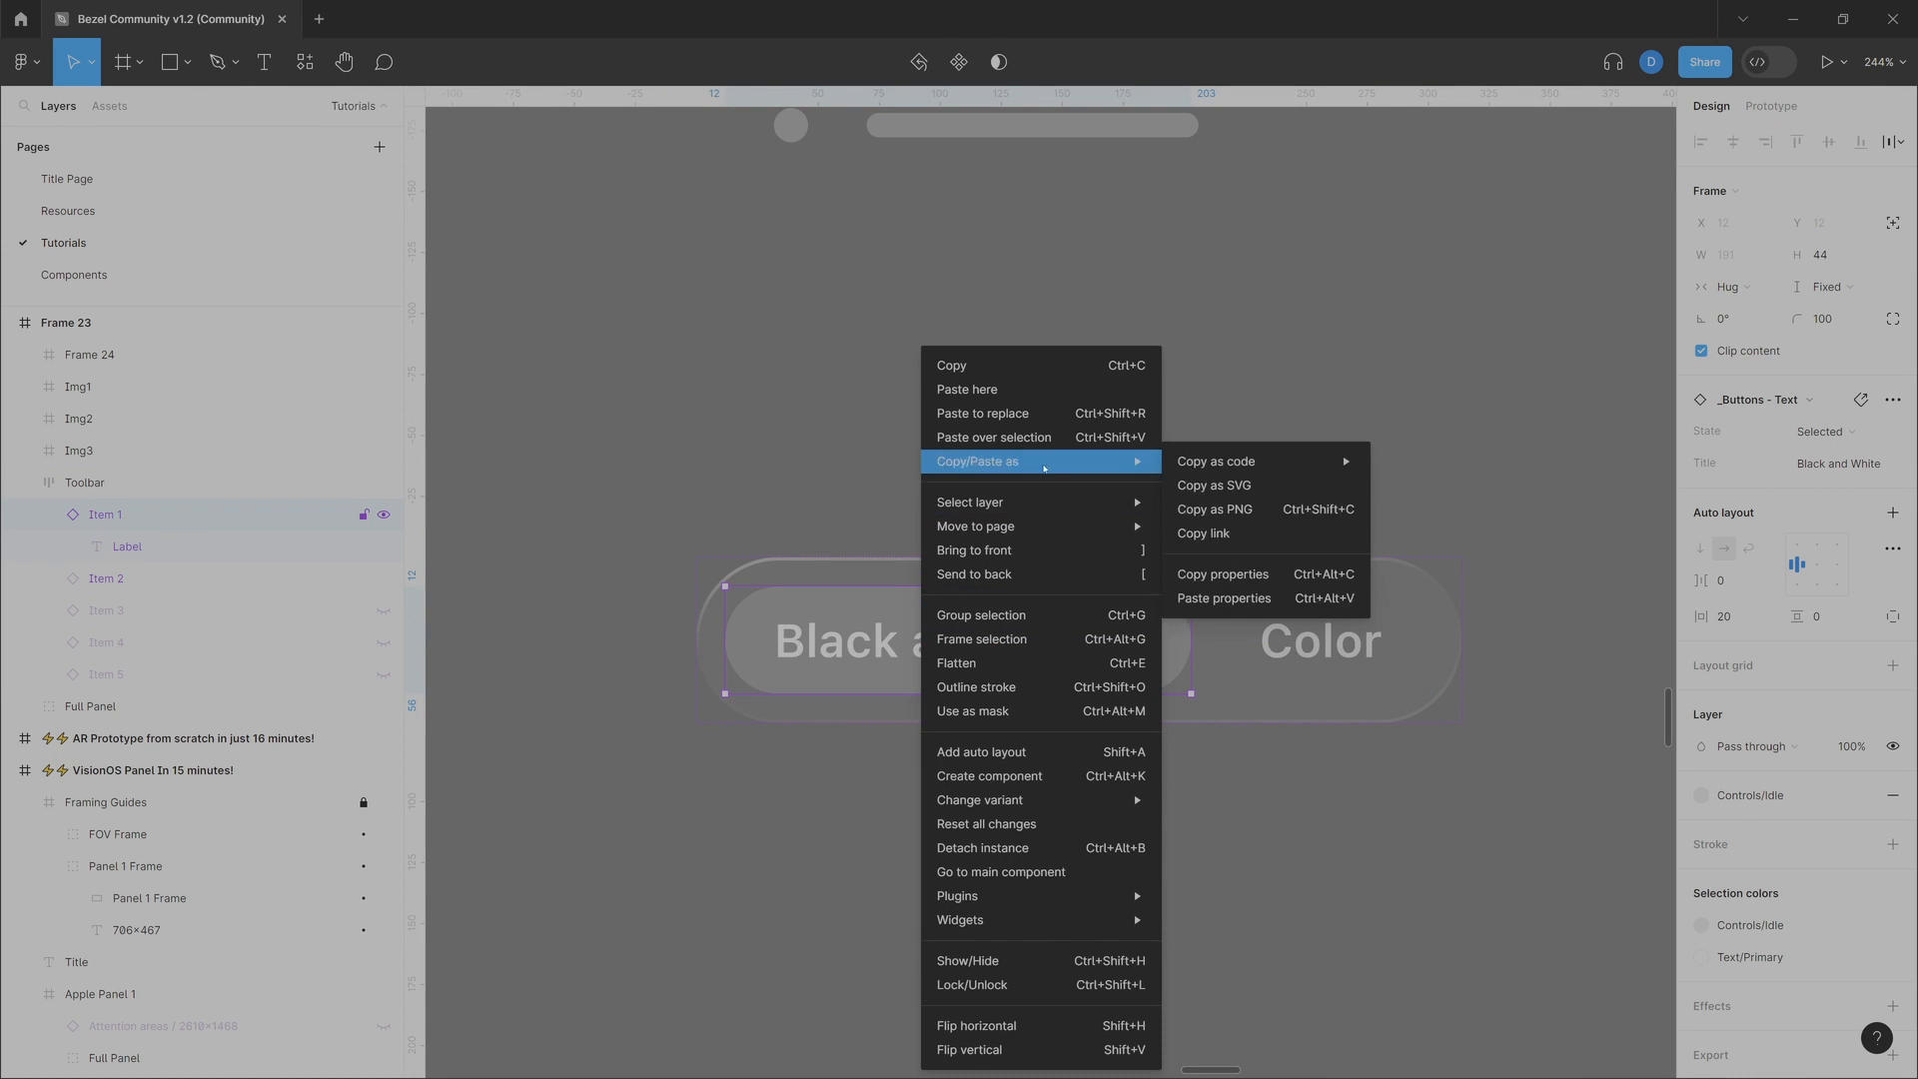
{"action": "left_click", "coordinate": [1250, 533]}
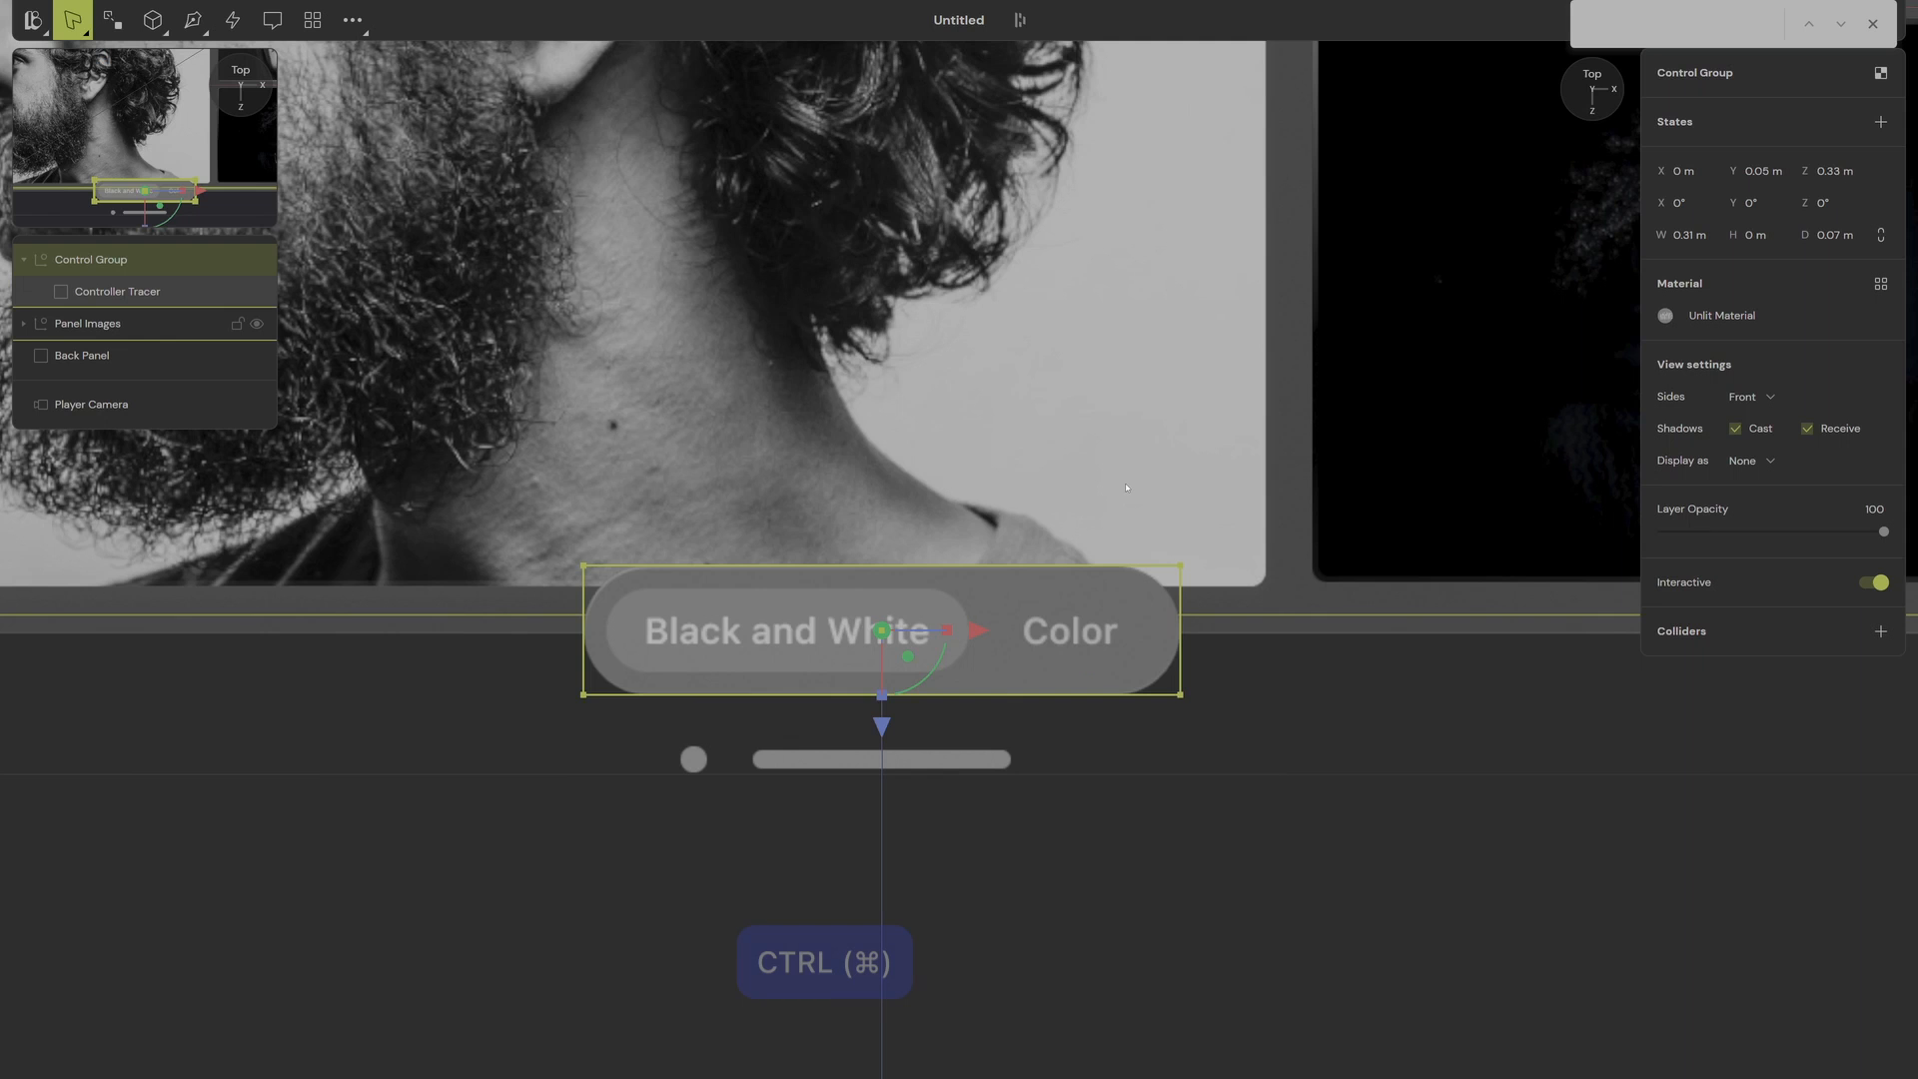
Step: Paste the Black and White button inside Control Group in Bezel and set its Y and Z positions to 0 m
{"action": "key", "text": "ctrl+v"}
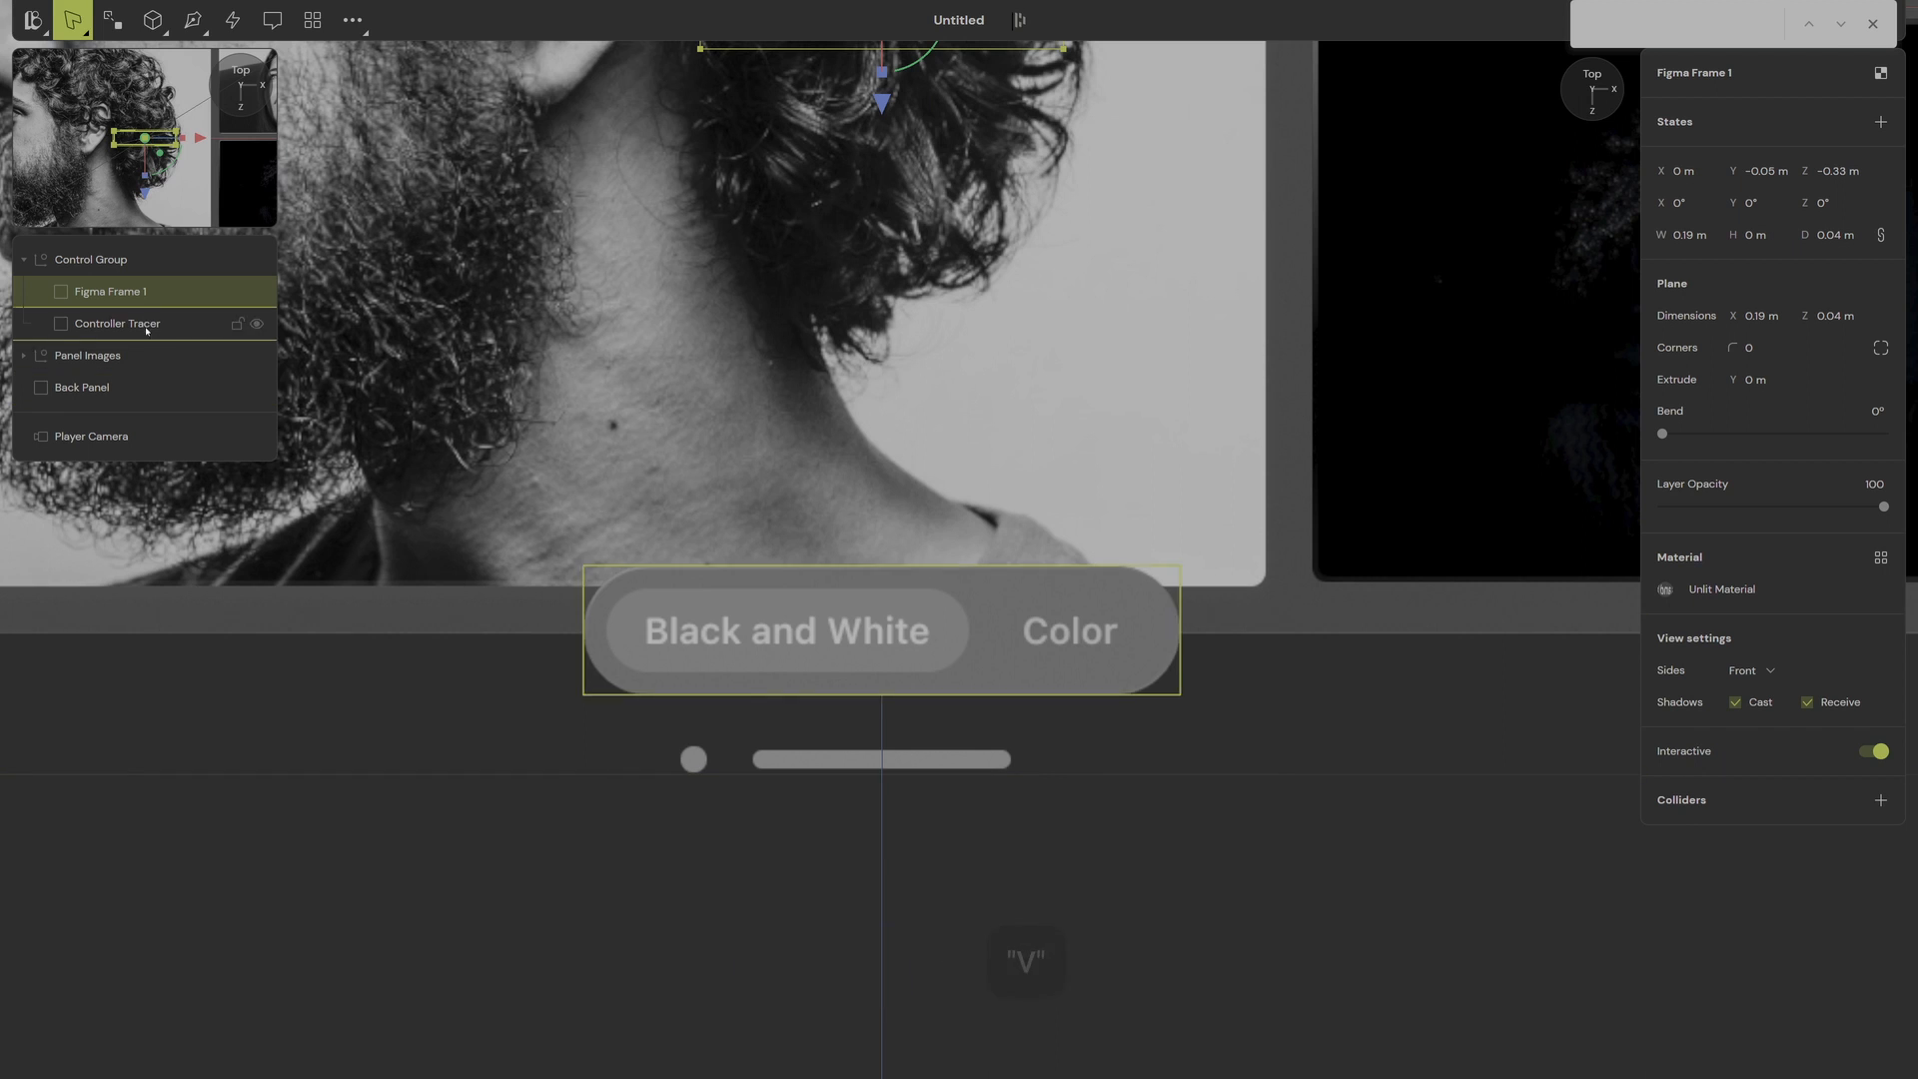
{"action": "left_click", "coordinate": [1764, 171]}
{"action": "type", "text": "0"}
{"action": "key", "text": "Tab"}
{"action": "type", "text": "0"}
{"action": "key", "text": "Tab"}
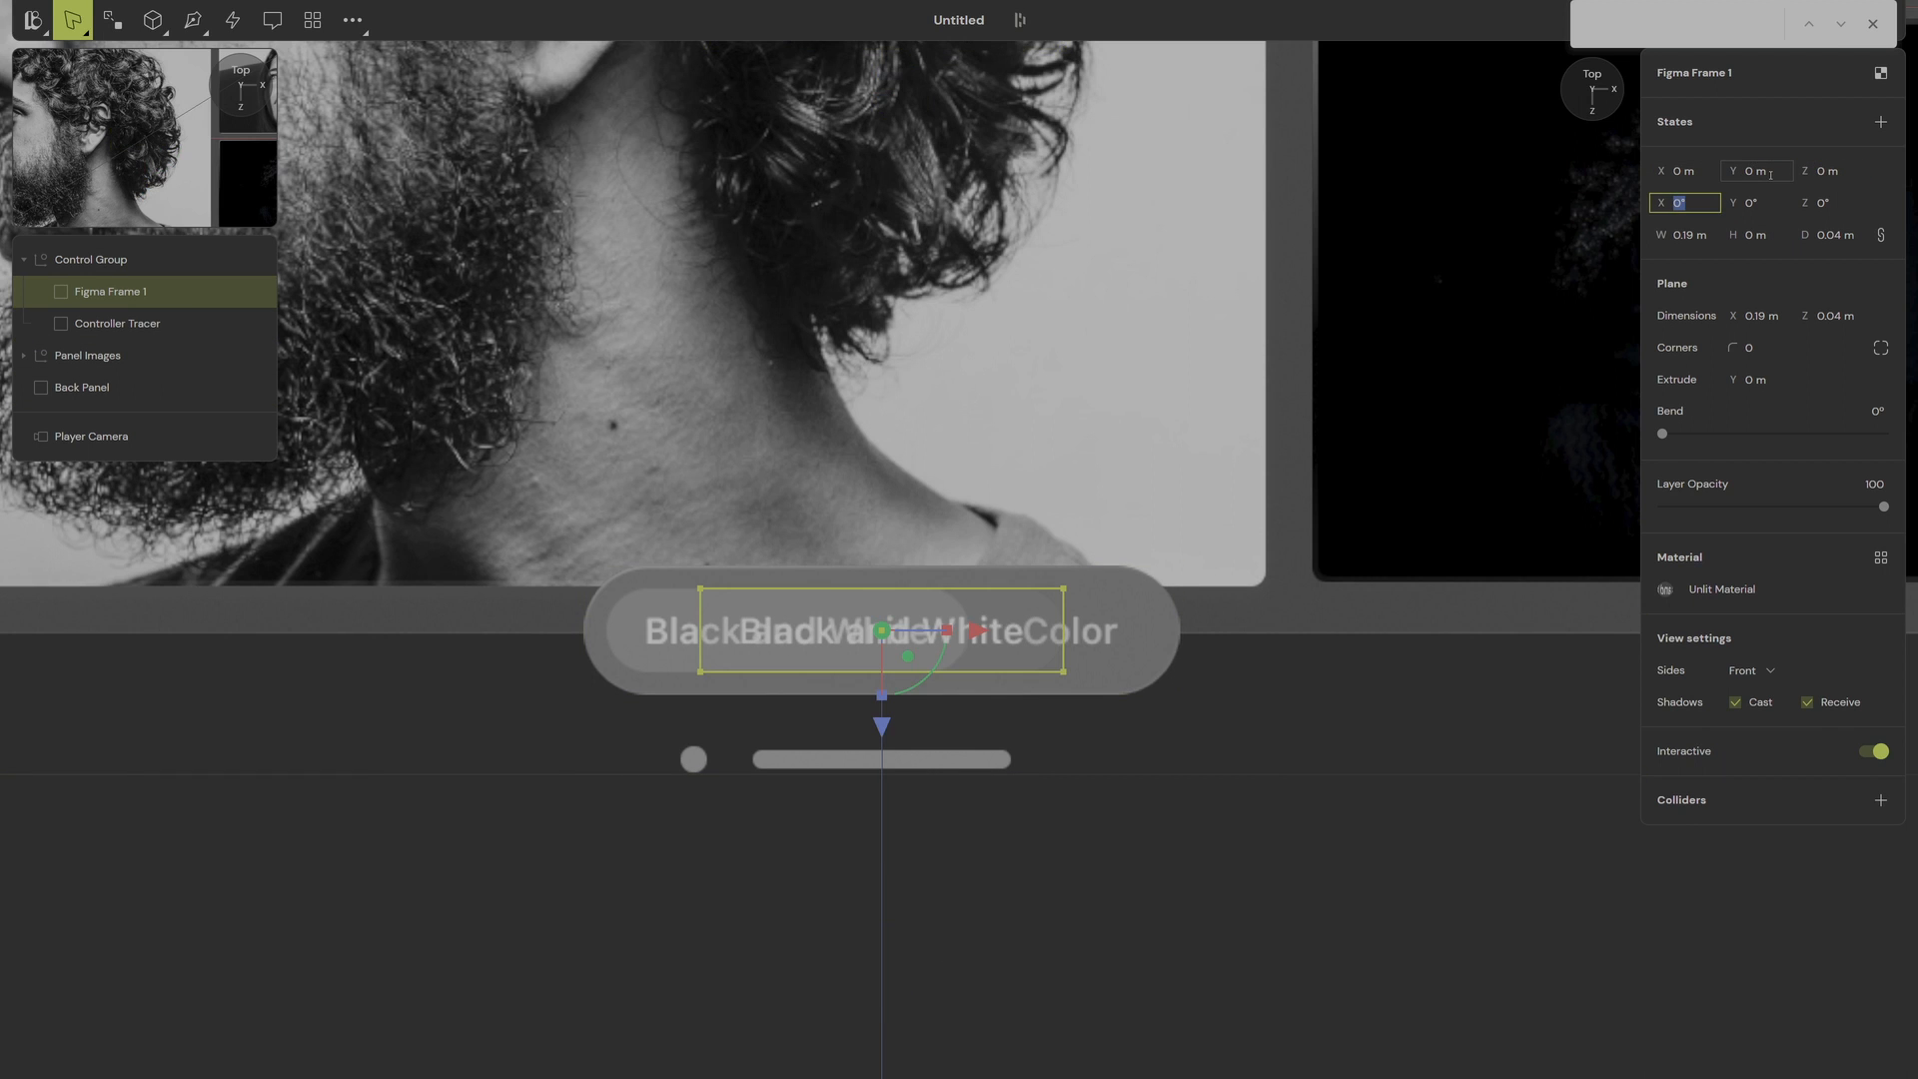
Step: Move the pasted button along X to about -0.05 m so it lines up with the tracer's Black and White label
{"action": "middle_click_drag", "start_coordinate": [760, 519], "coordinate": [867, 534]}
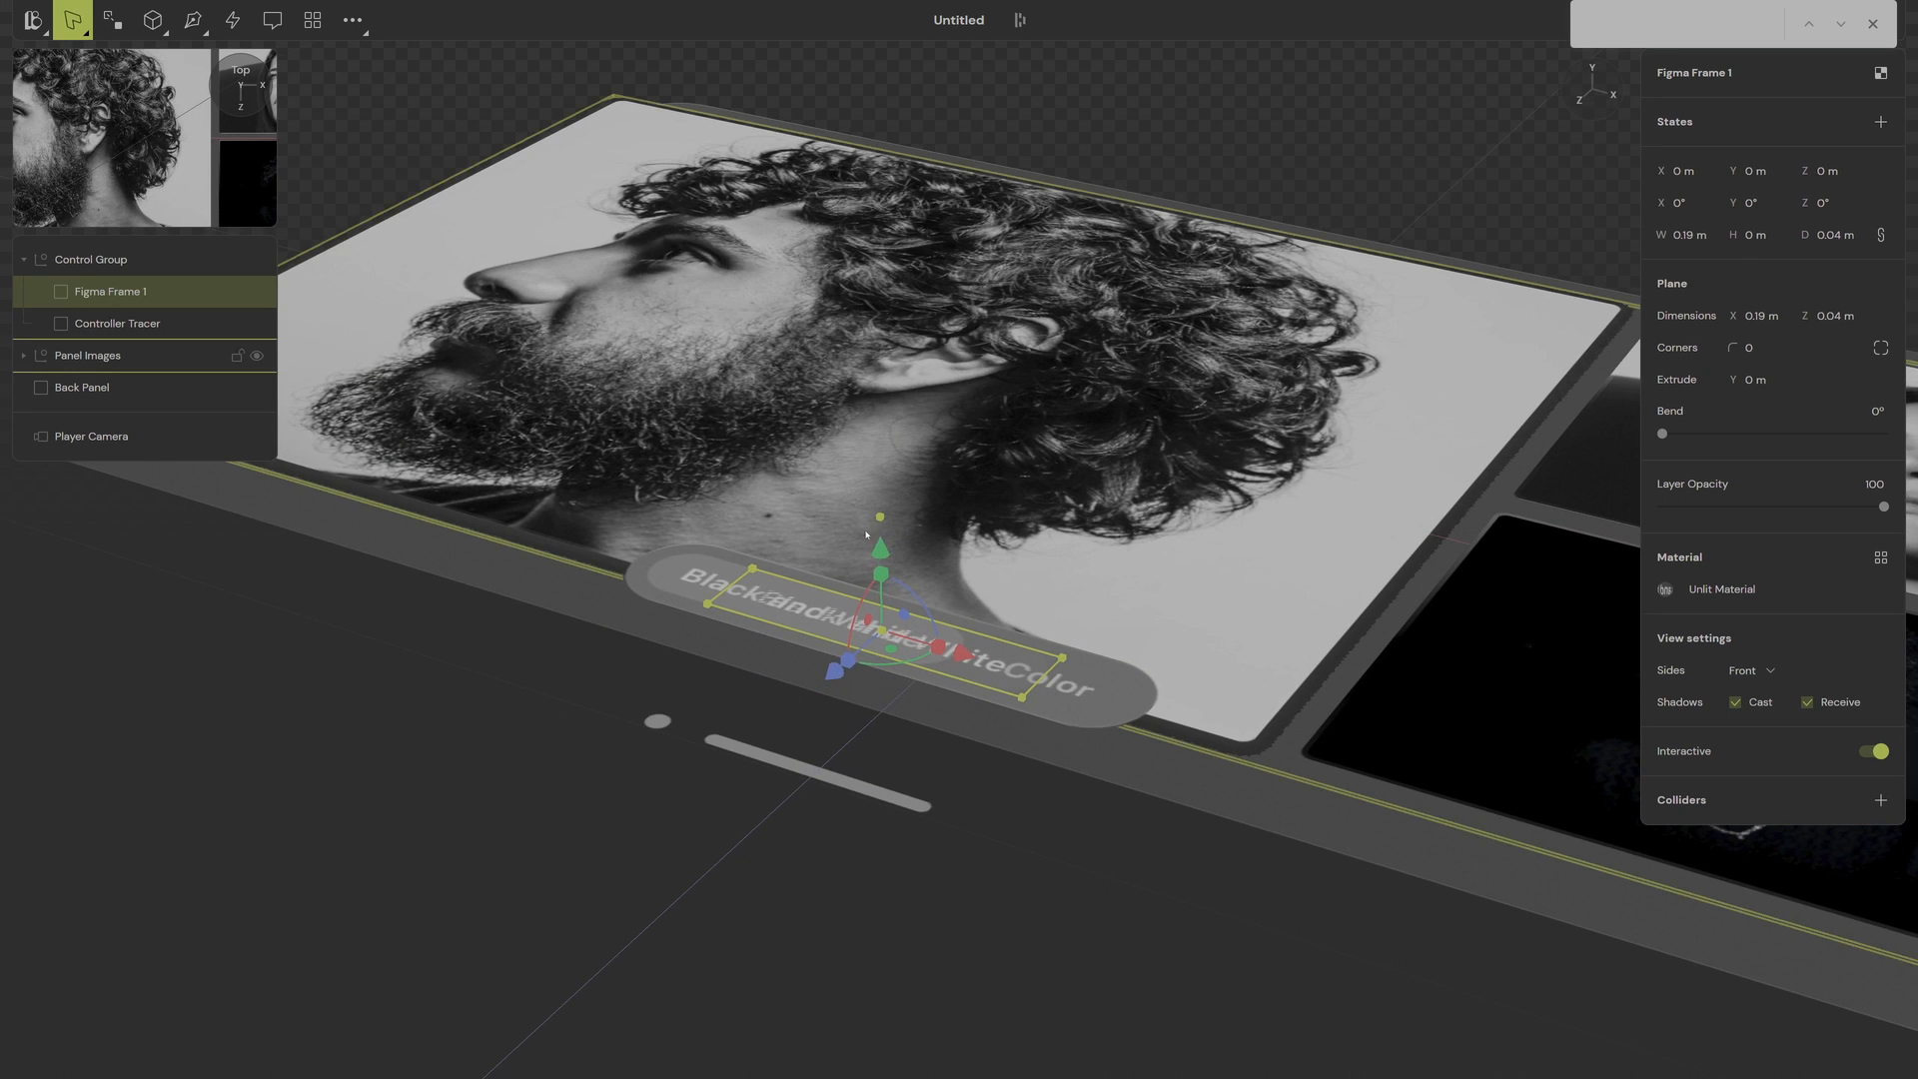
{"action": "left_click_drag", "start_coordinate": [884, 549], "coordinate": [889, 537]}
{"action": "left_click_drag", "start_coordinate": [962, 655], "coordinate": [877, 632]}
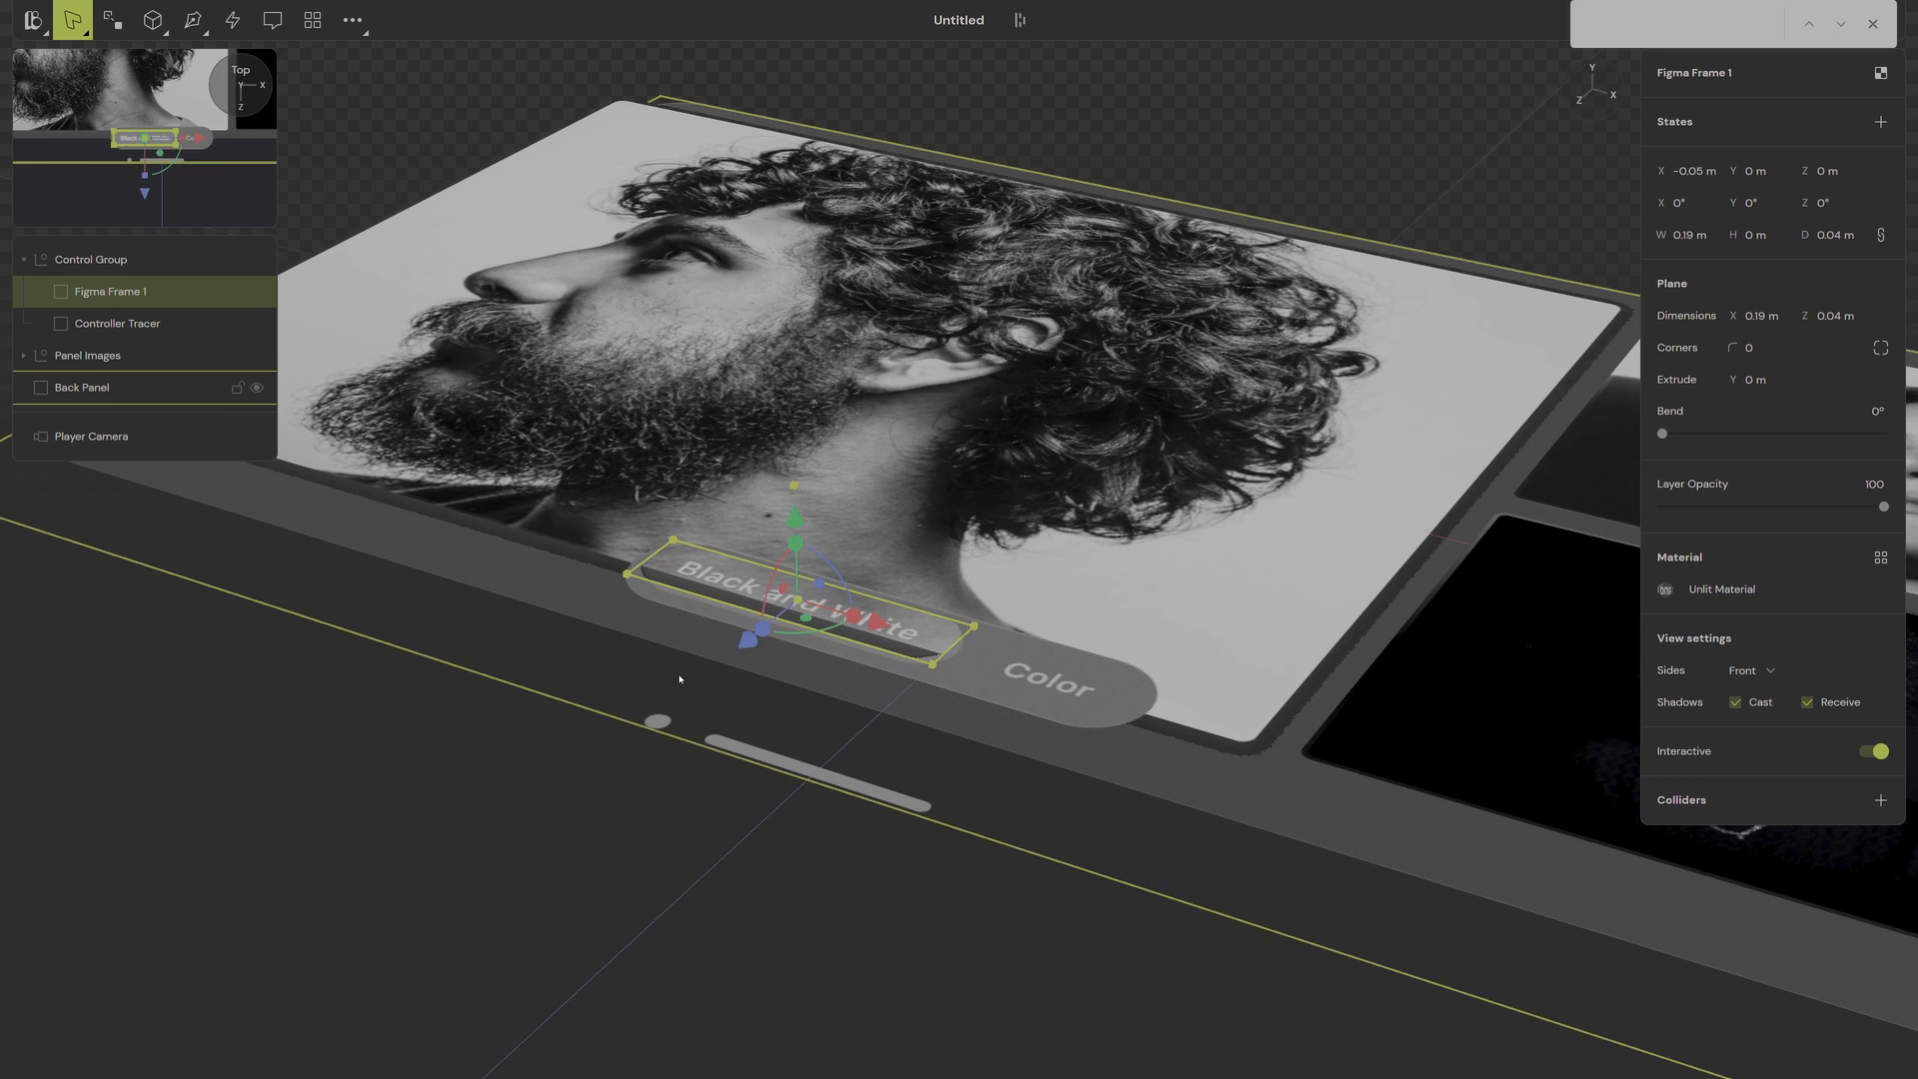
{"action": "left_click", "coordinate": [1597, 74]}
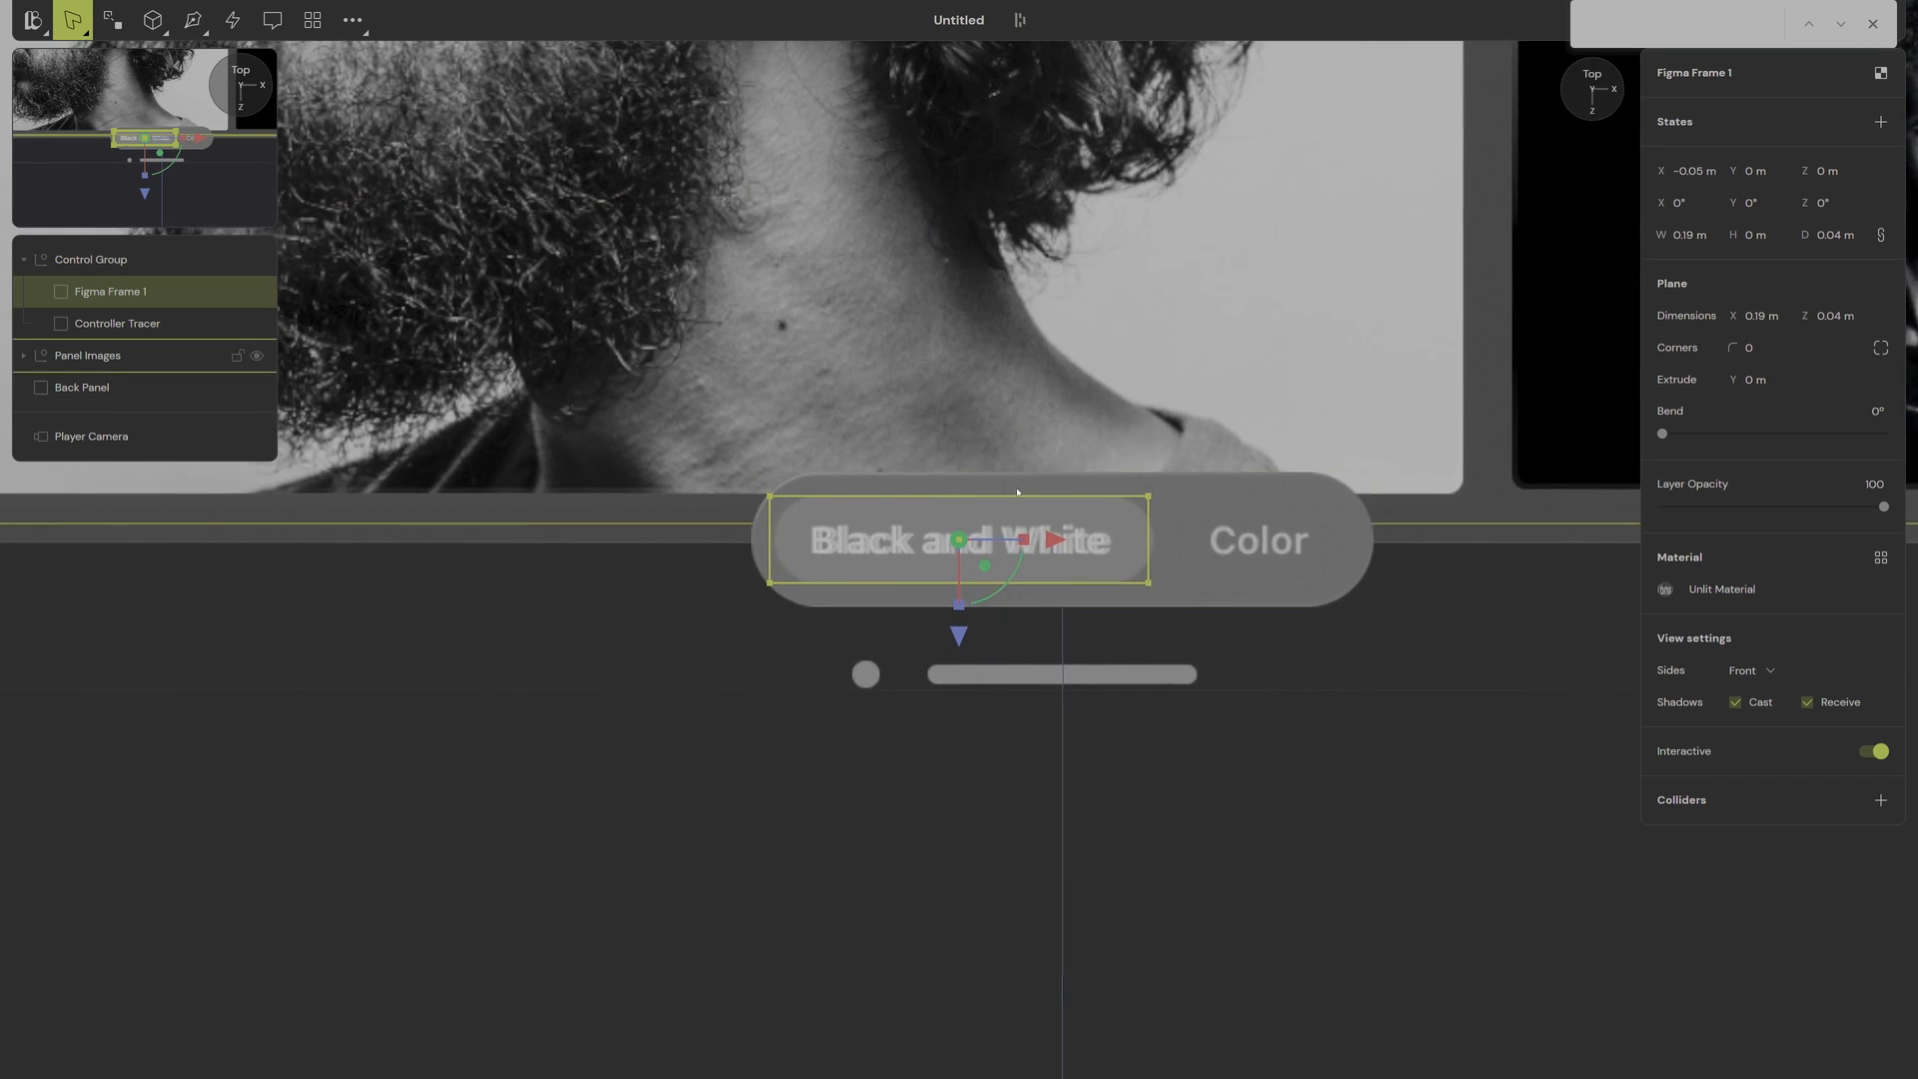
{"action": "left_click_drag", "start_coordinate": [1043, 536], "coordinate": [1063, 541]}
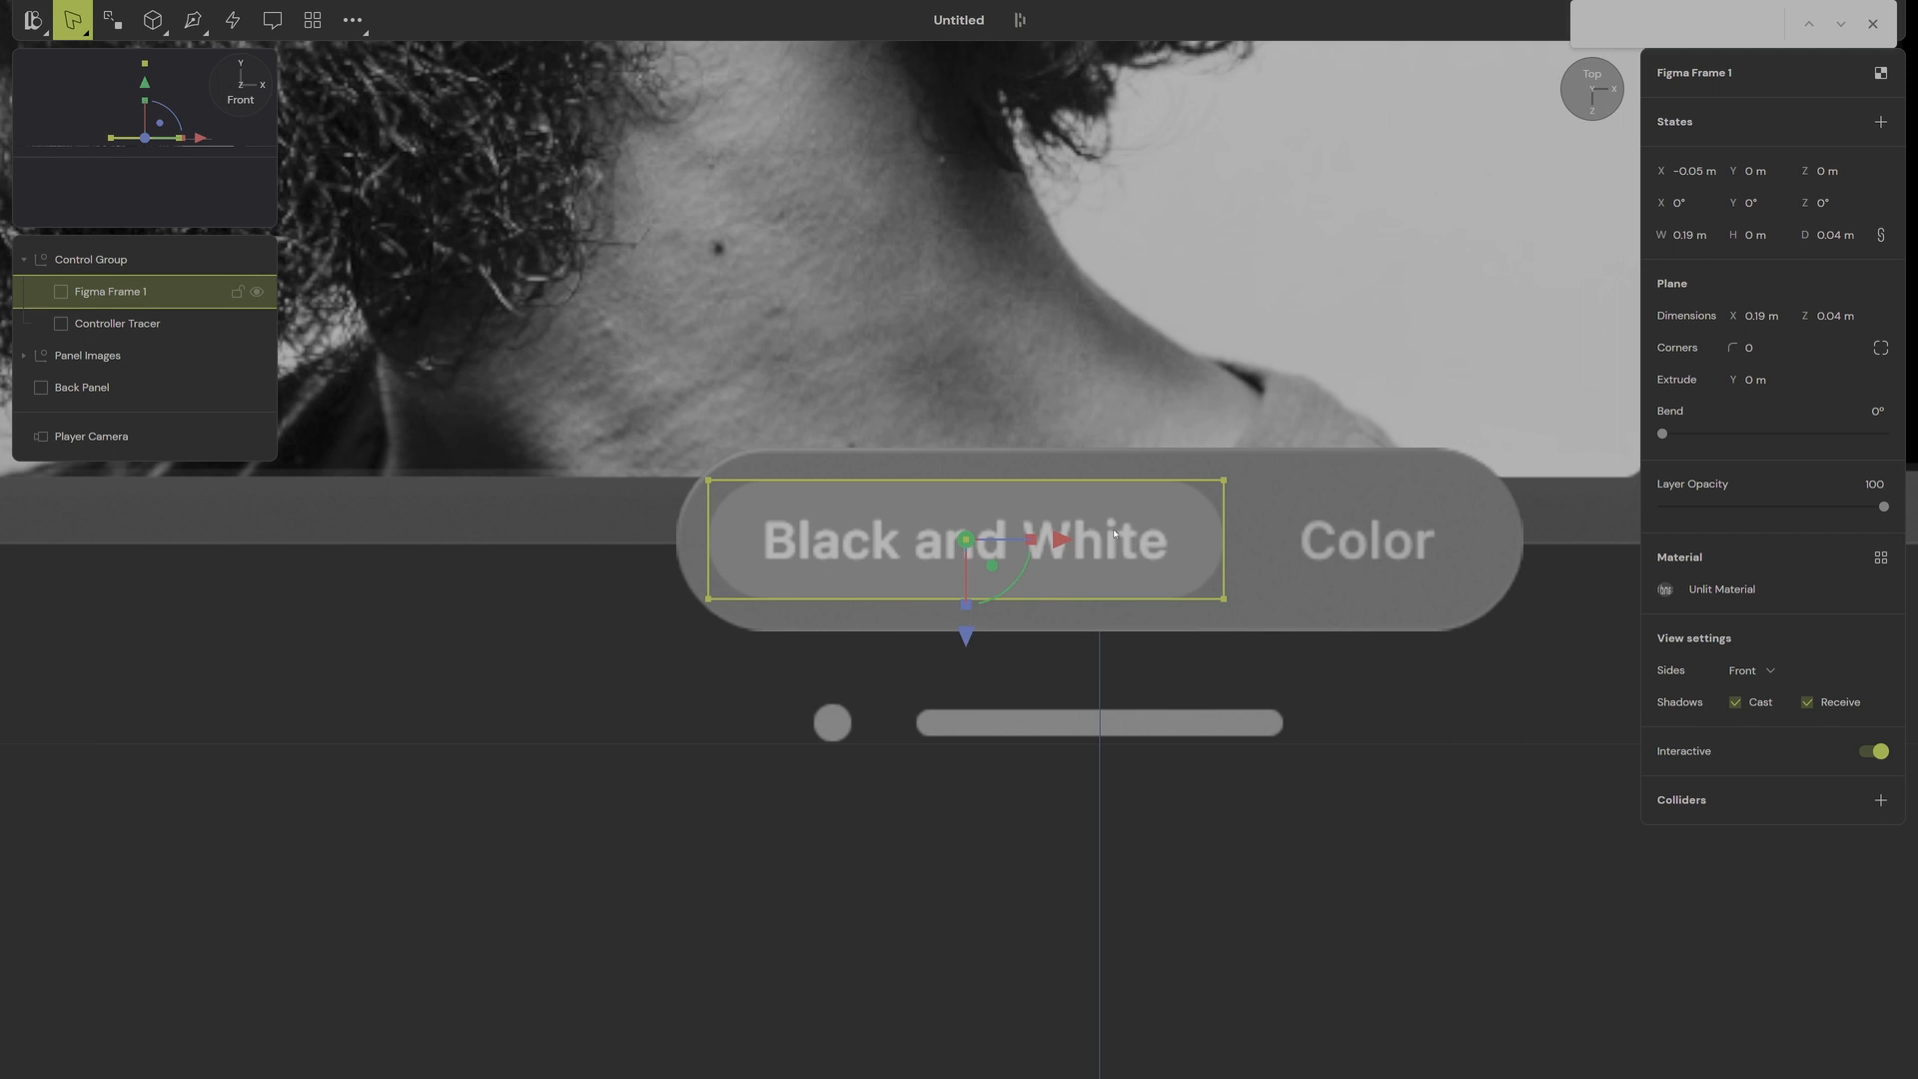
Step: Duplicate the button frame, raising the copy to about 0.01 m on Y, and hide the copy
{"action": "right_click_drag", "start_coordinate": [1023, 624], "coordinate": [1029, 478]}
{"action": "left_click_drag", "start_coordinate": [967, 450], "coordinate": [976, 429], "text": "alt"}
{"action": "left_click", "coordinate": [257, 292]}
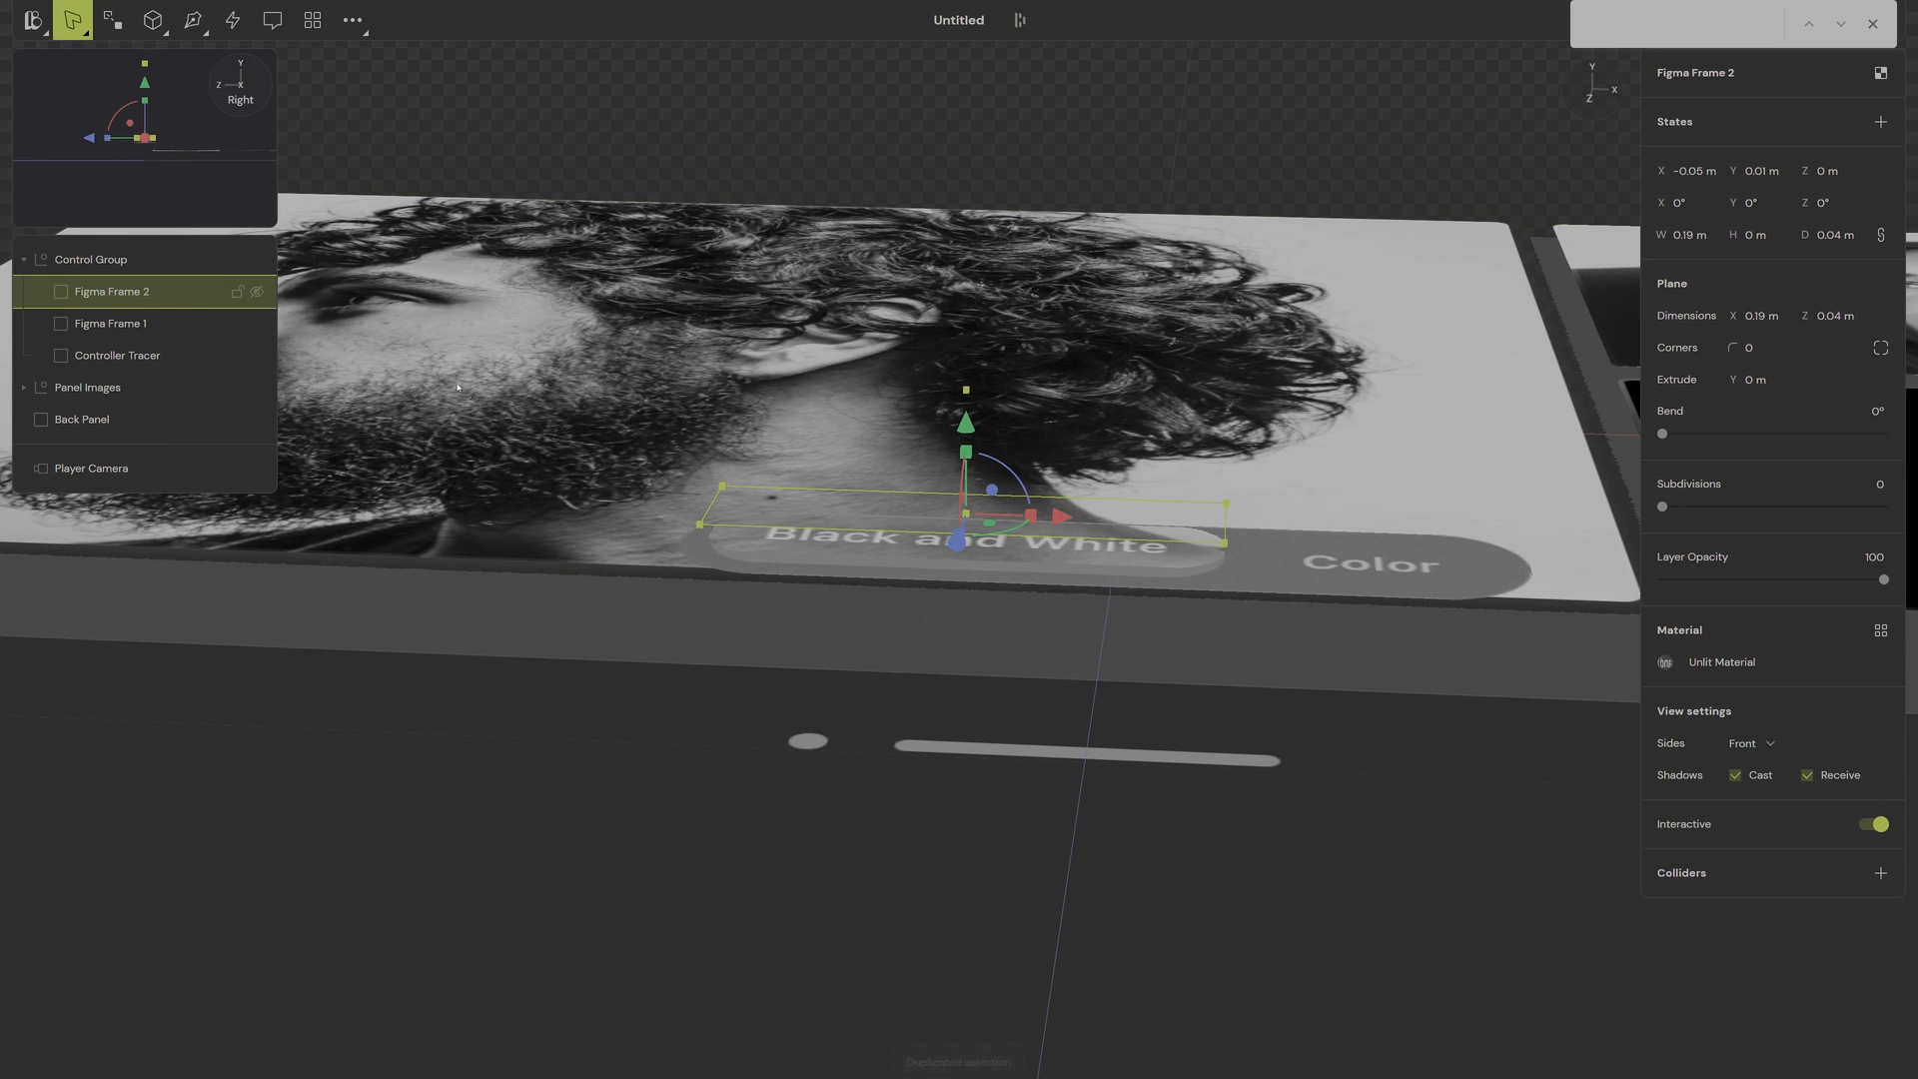
Step: Rename the original button layer, Figma Frame 1, as Bubble Back
{"action": "left_click", "coordinate": [150, 325]}
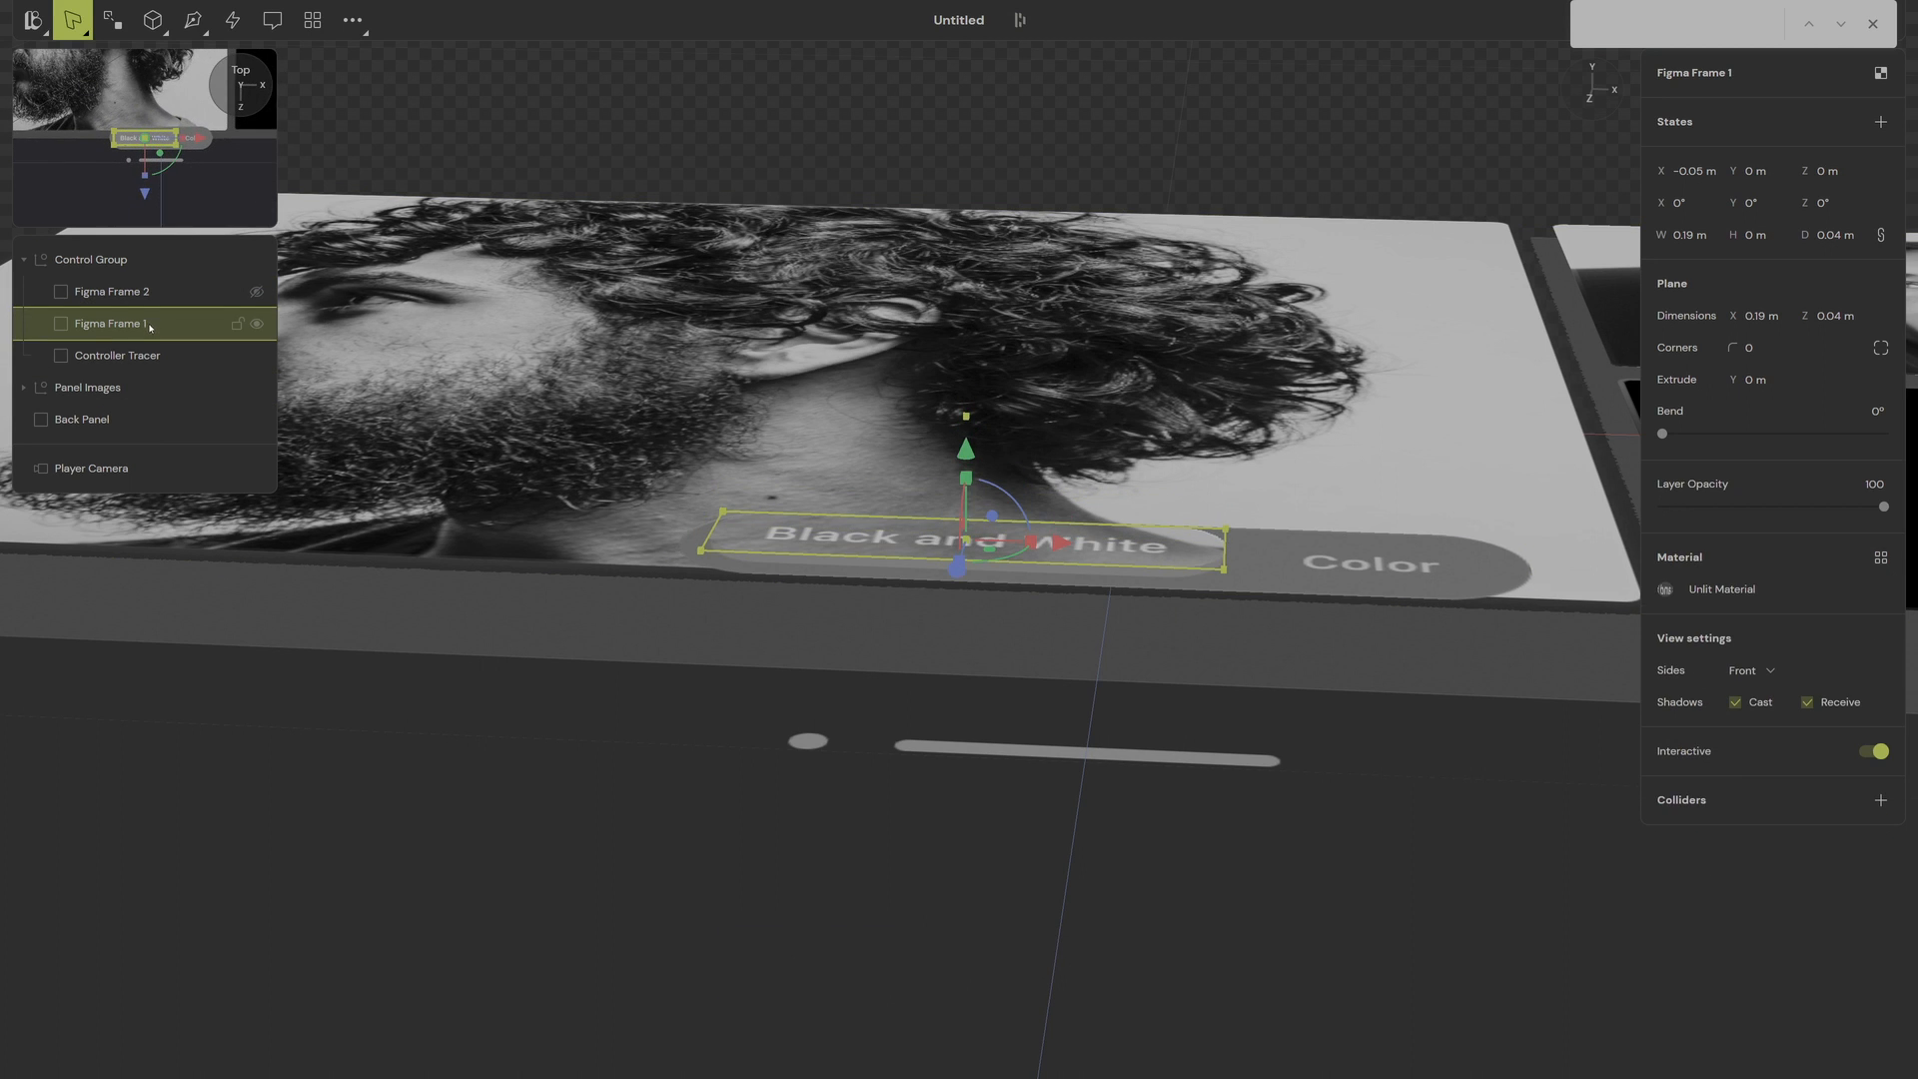
{"action": "double_click", "coordinate": [150, 325]}
{"action": "type", "text": "Bubble Back"}
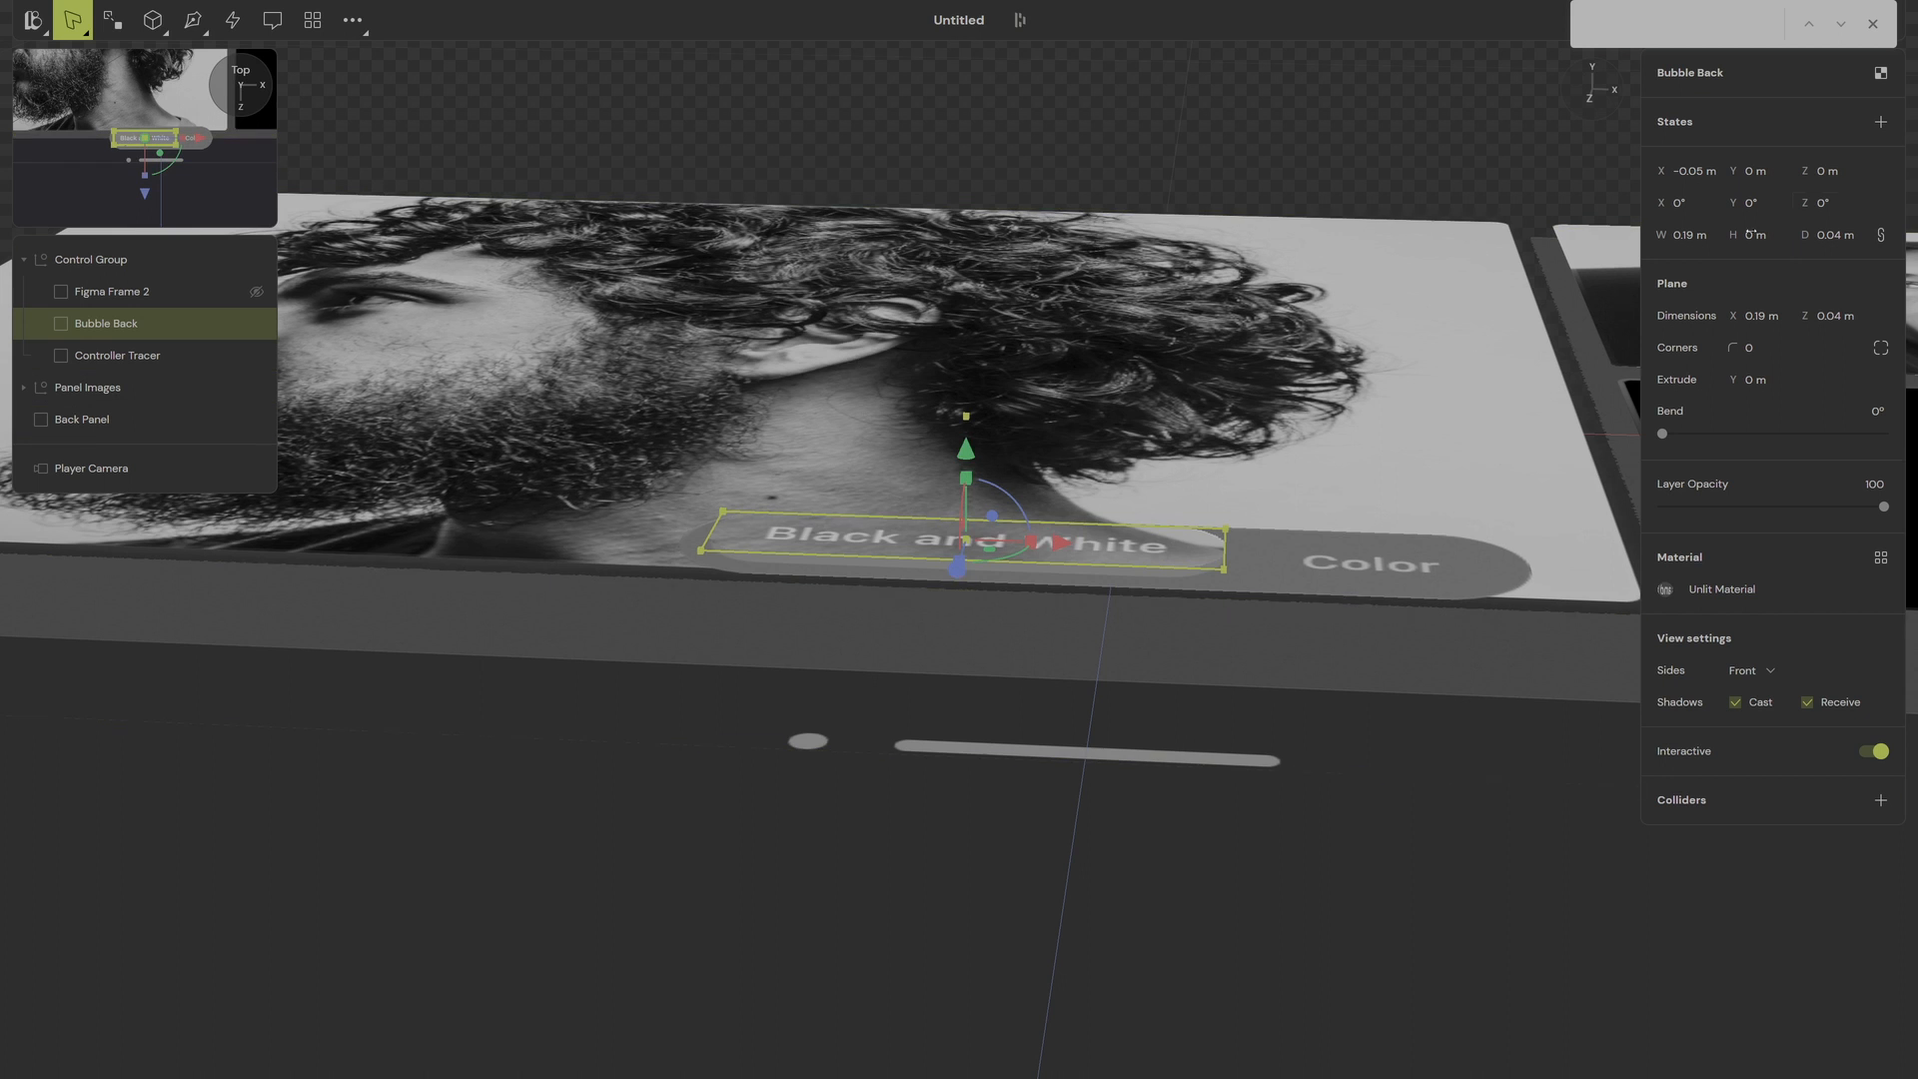
Step: Remove the Figma frame texture from the color of Bubble Back's Unlit Material
{"action": "left_click", "coordinate": [1593, 85]}
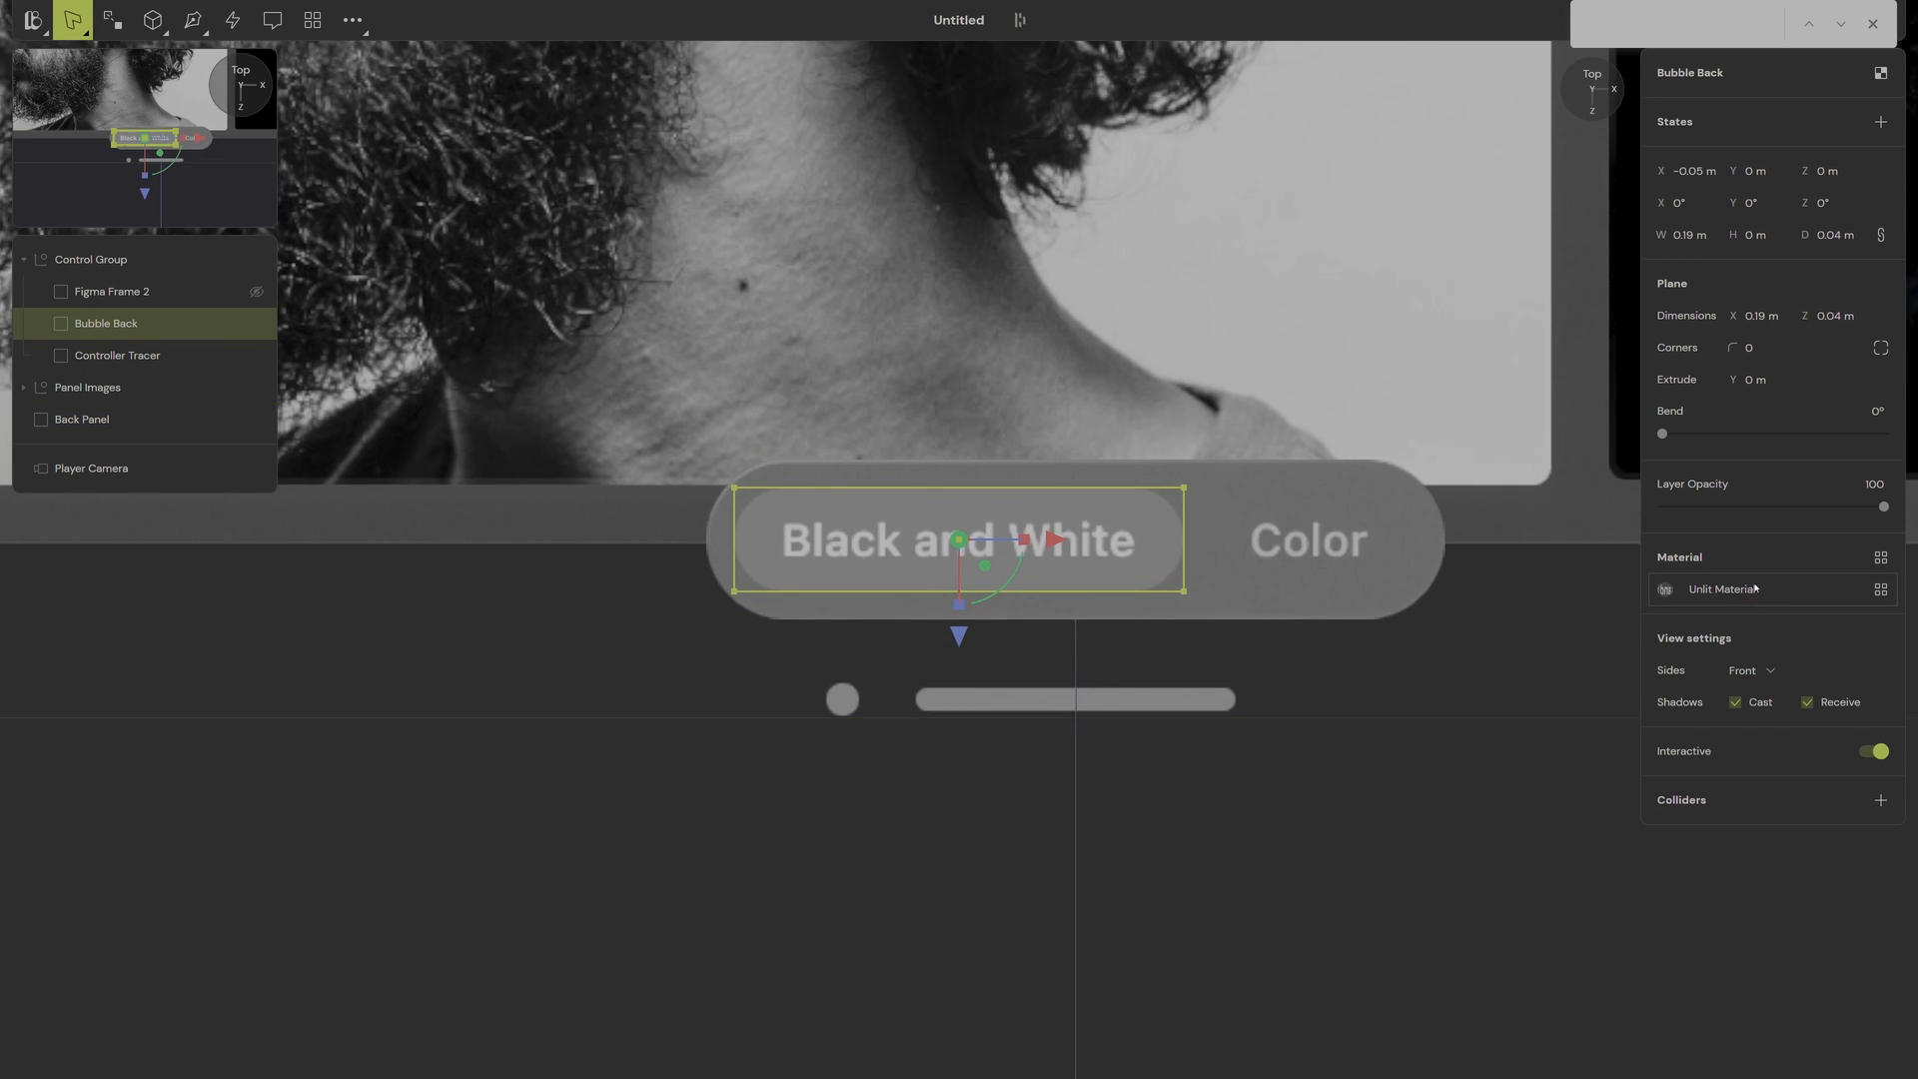
{"action": "left_click", "coordinate": [1665, 589]}
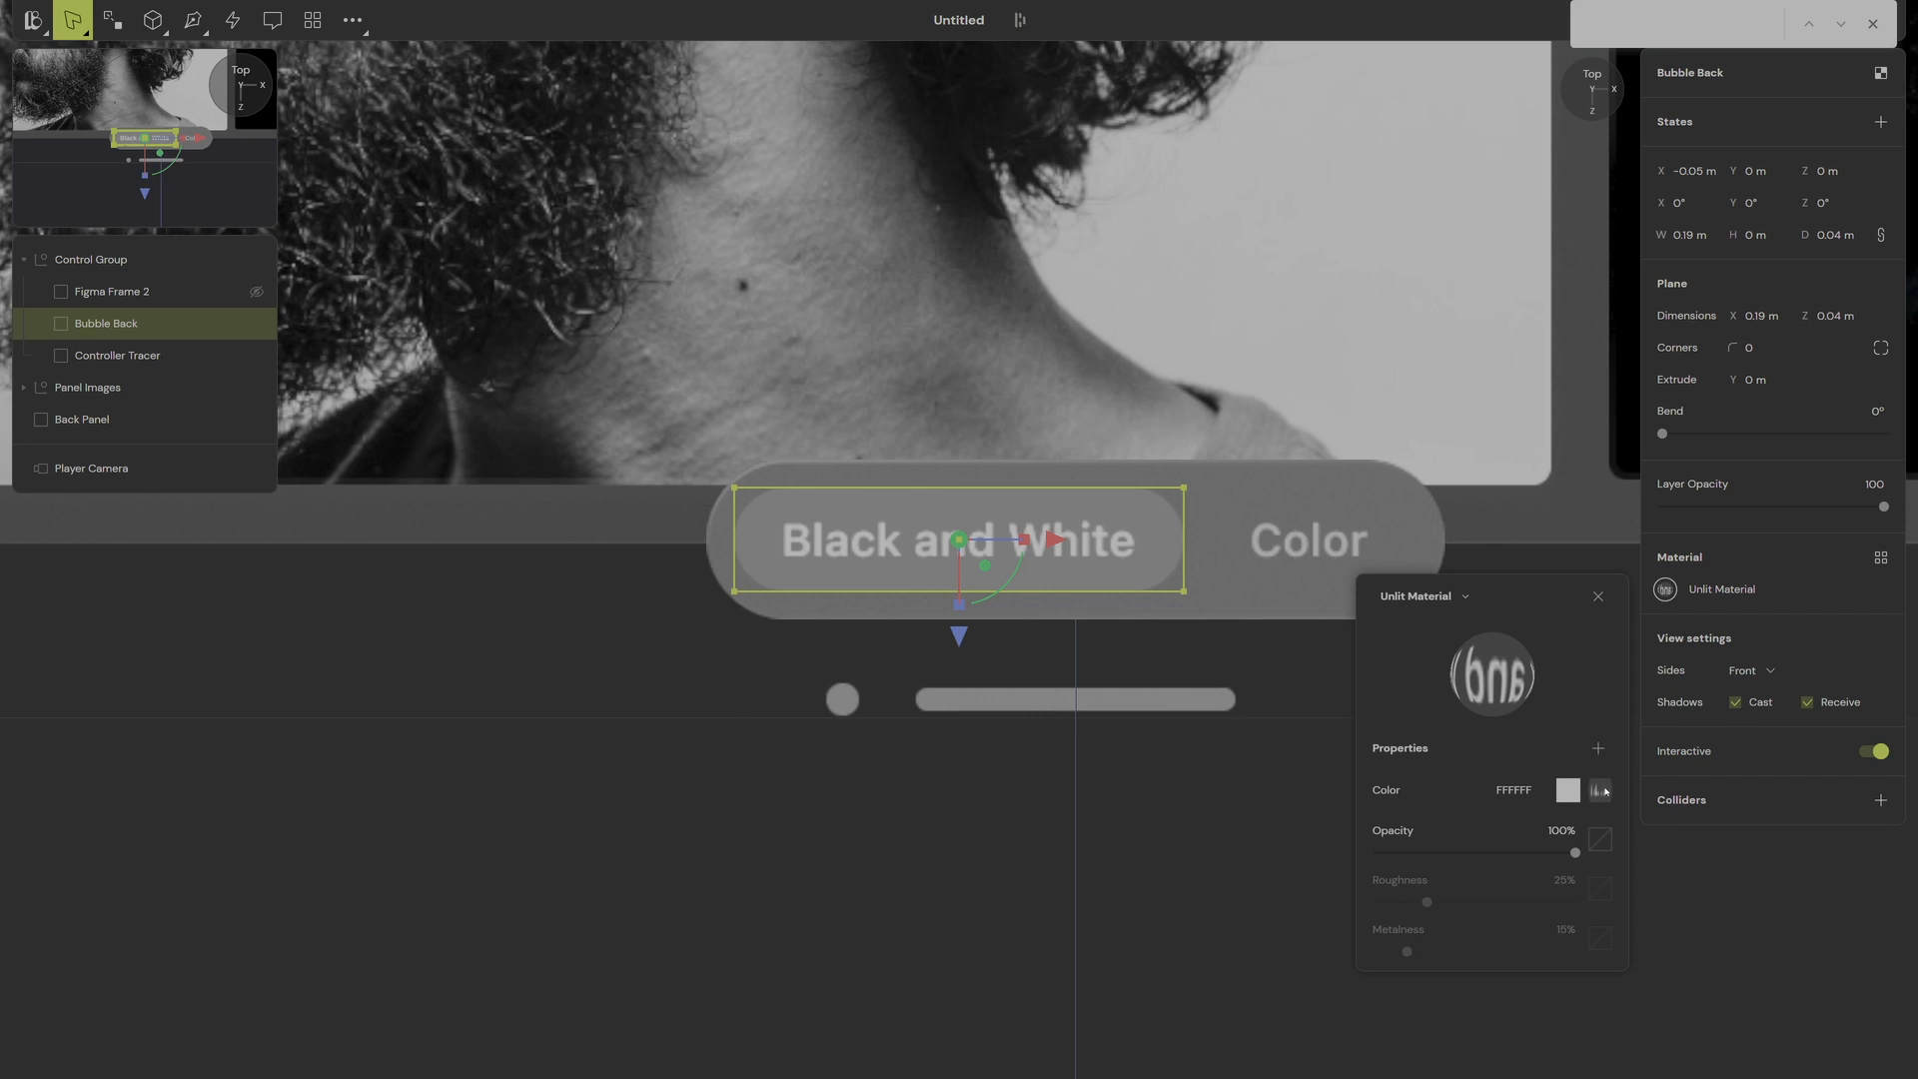
{"action": "left_click", "coordinate": [1602, 790]}
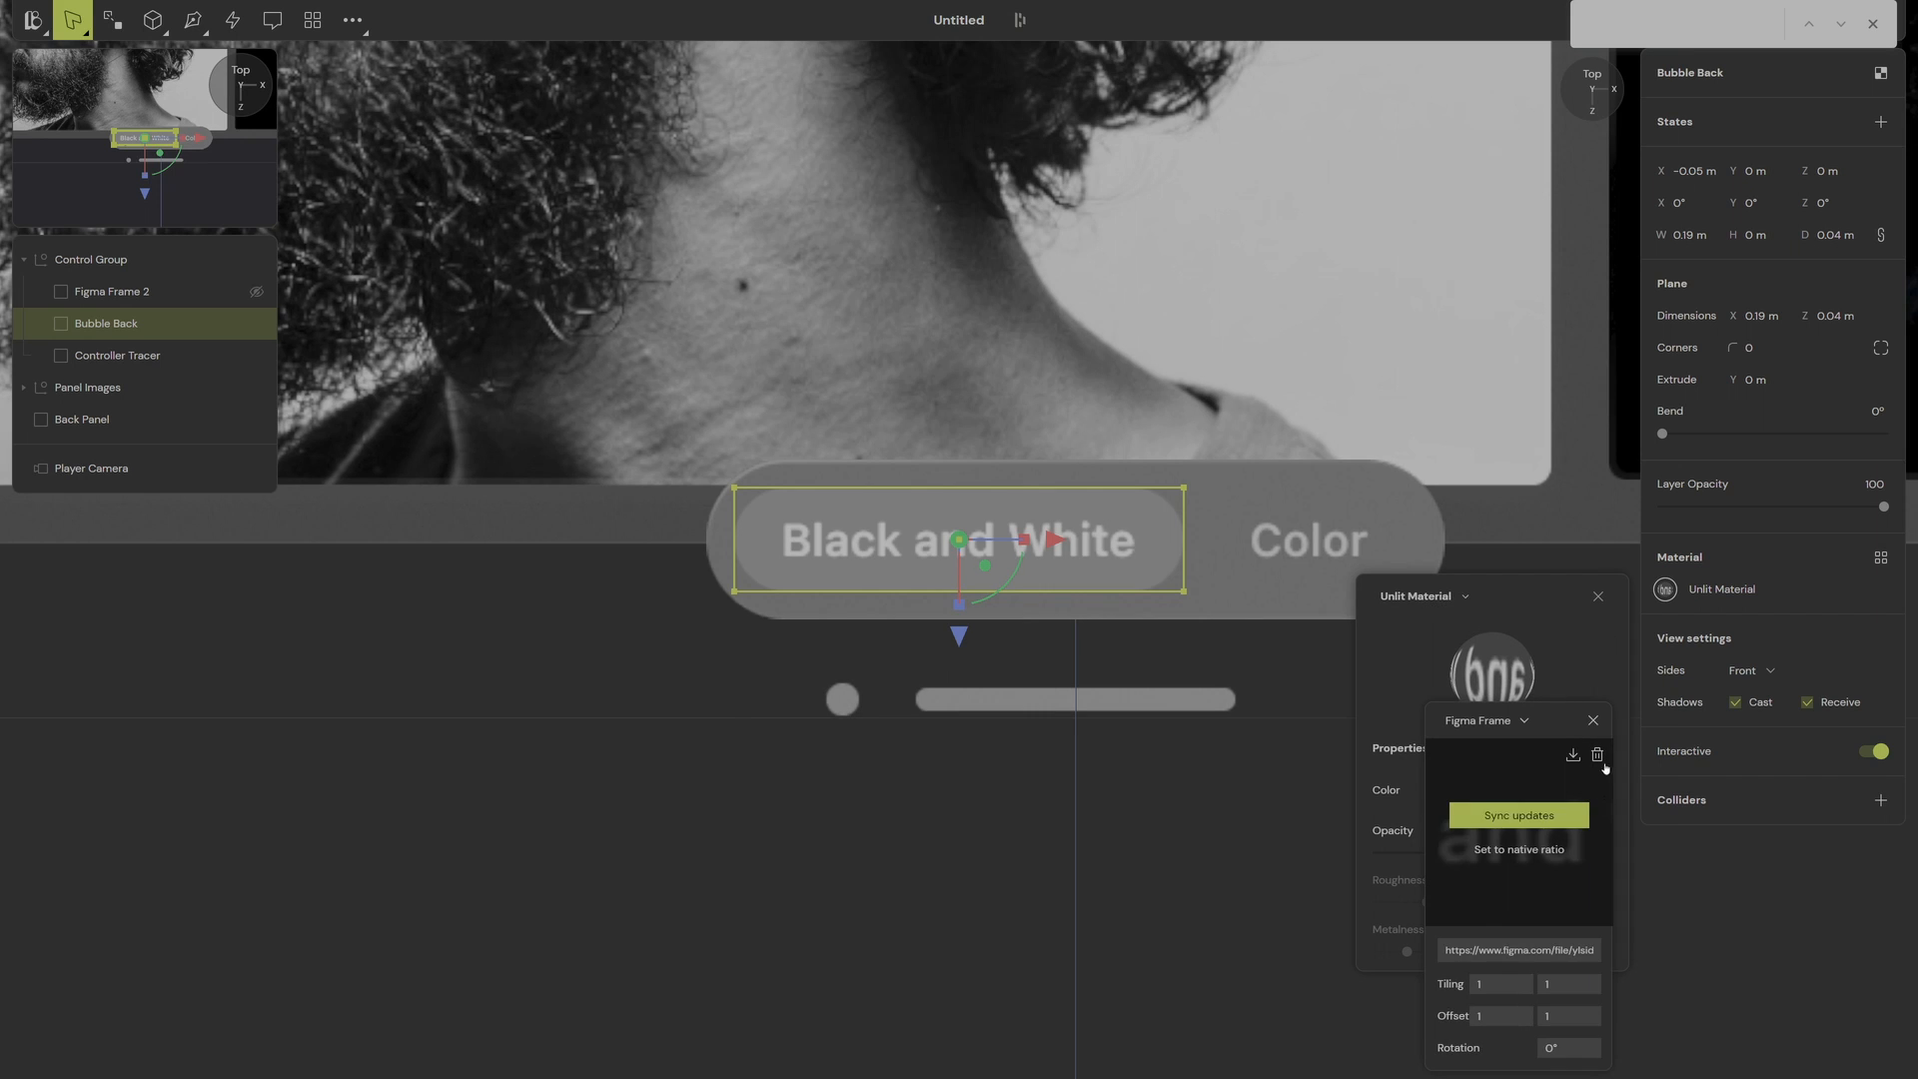
{"action": "left_click", "coordinate": [1598, 757]}
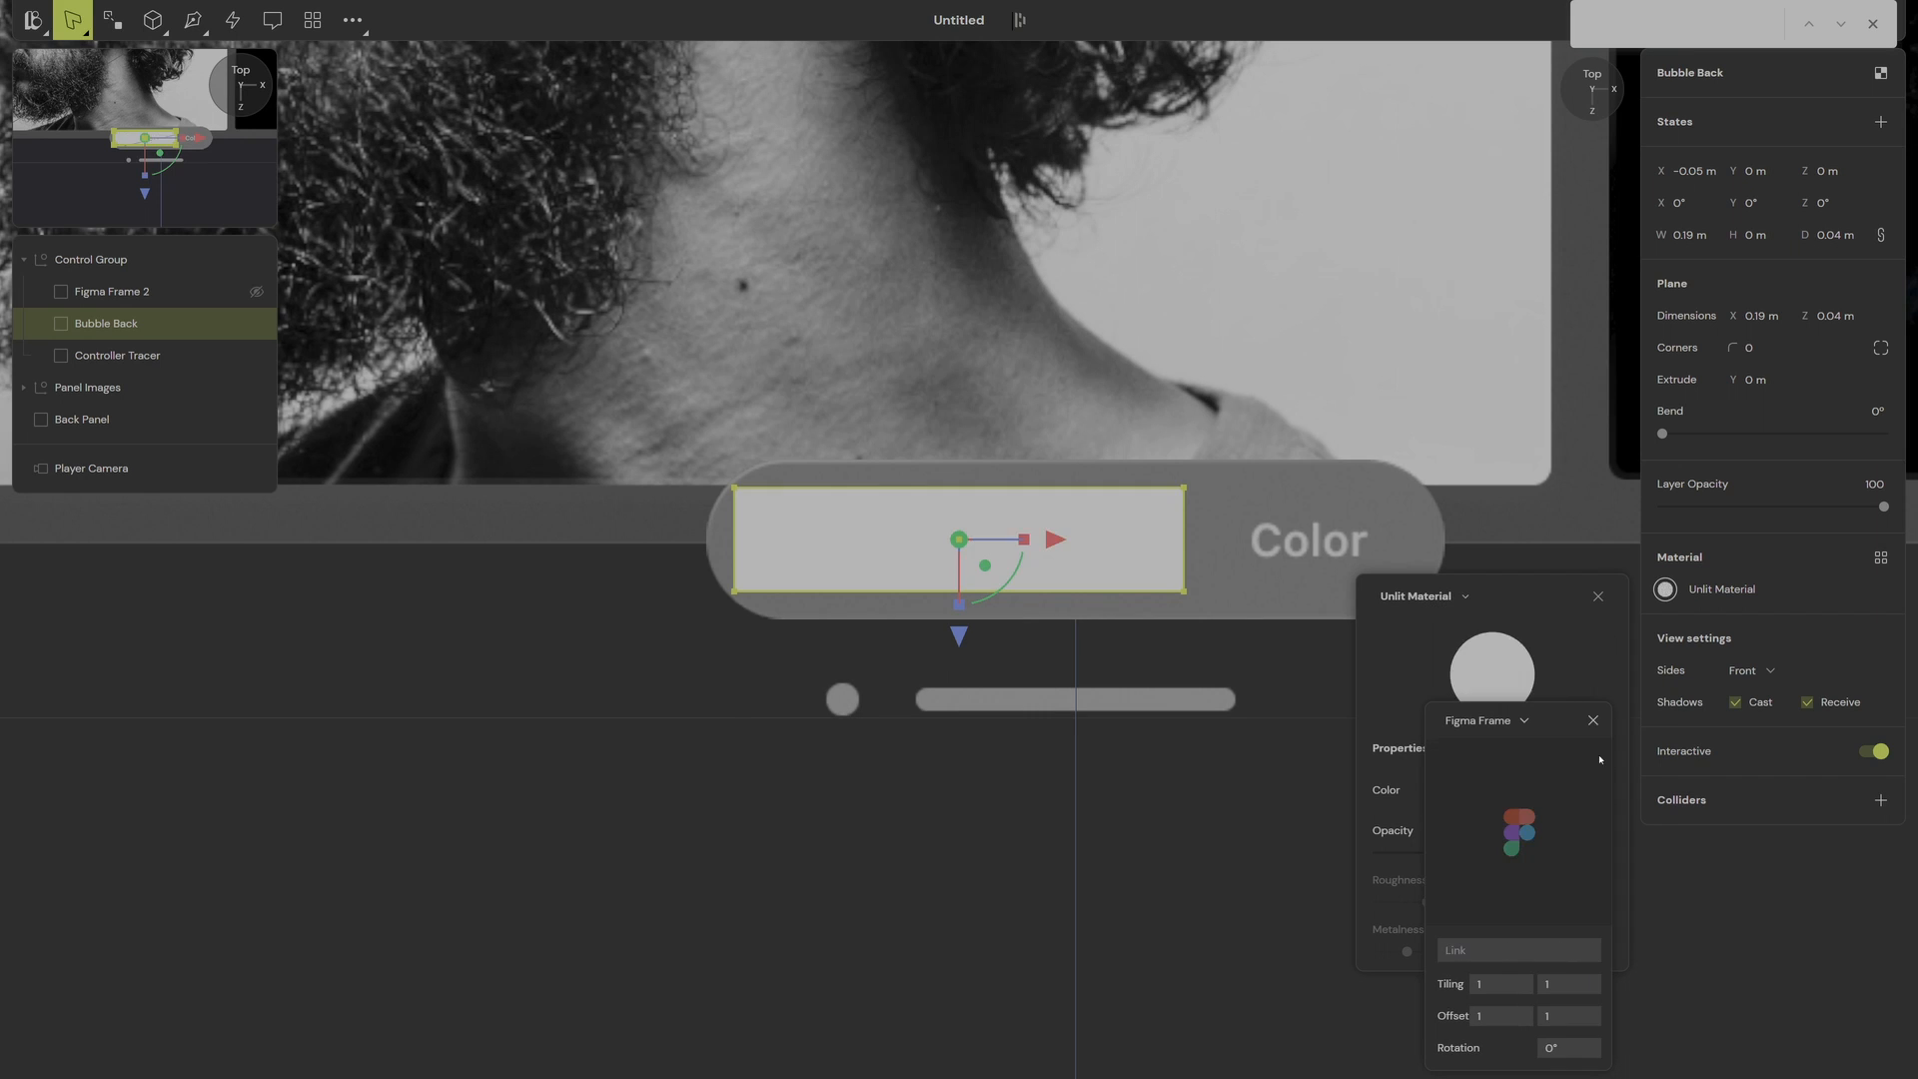
Step: Round Bubble Back's corners to 0.02 and set its Unlit Material color to B0AAAA
{"action": "left_click", "coordinate": [1754, 376]}
{"action": "left_click_drag", "start_coordinate": [1748, 351], "coordinate": [1770, 350]}
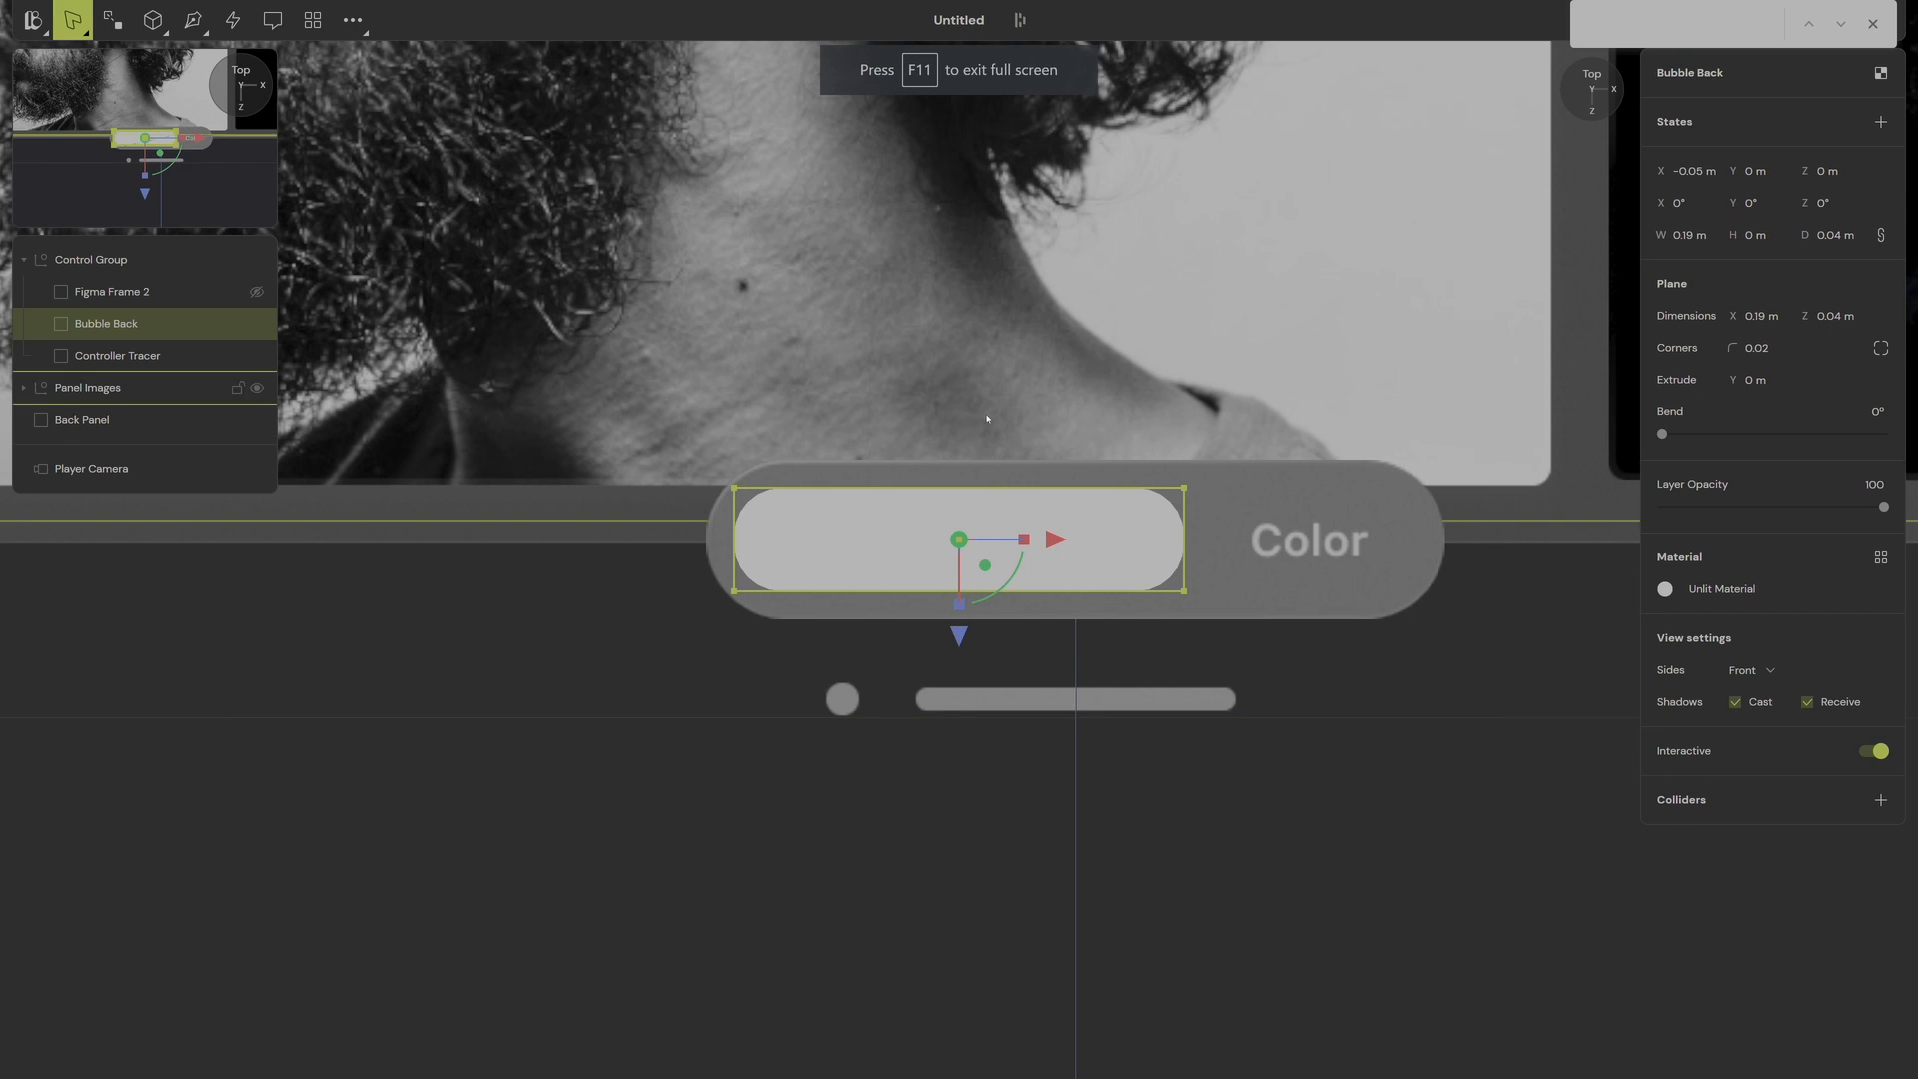
{"action": "left_click", "coordinate": [1669, 590]}
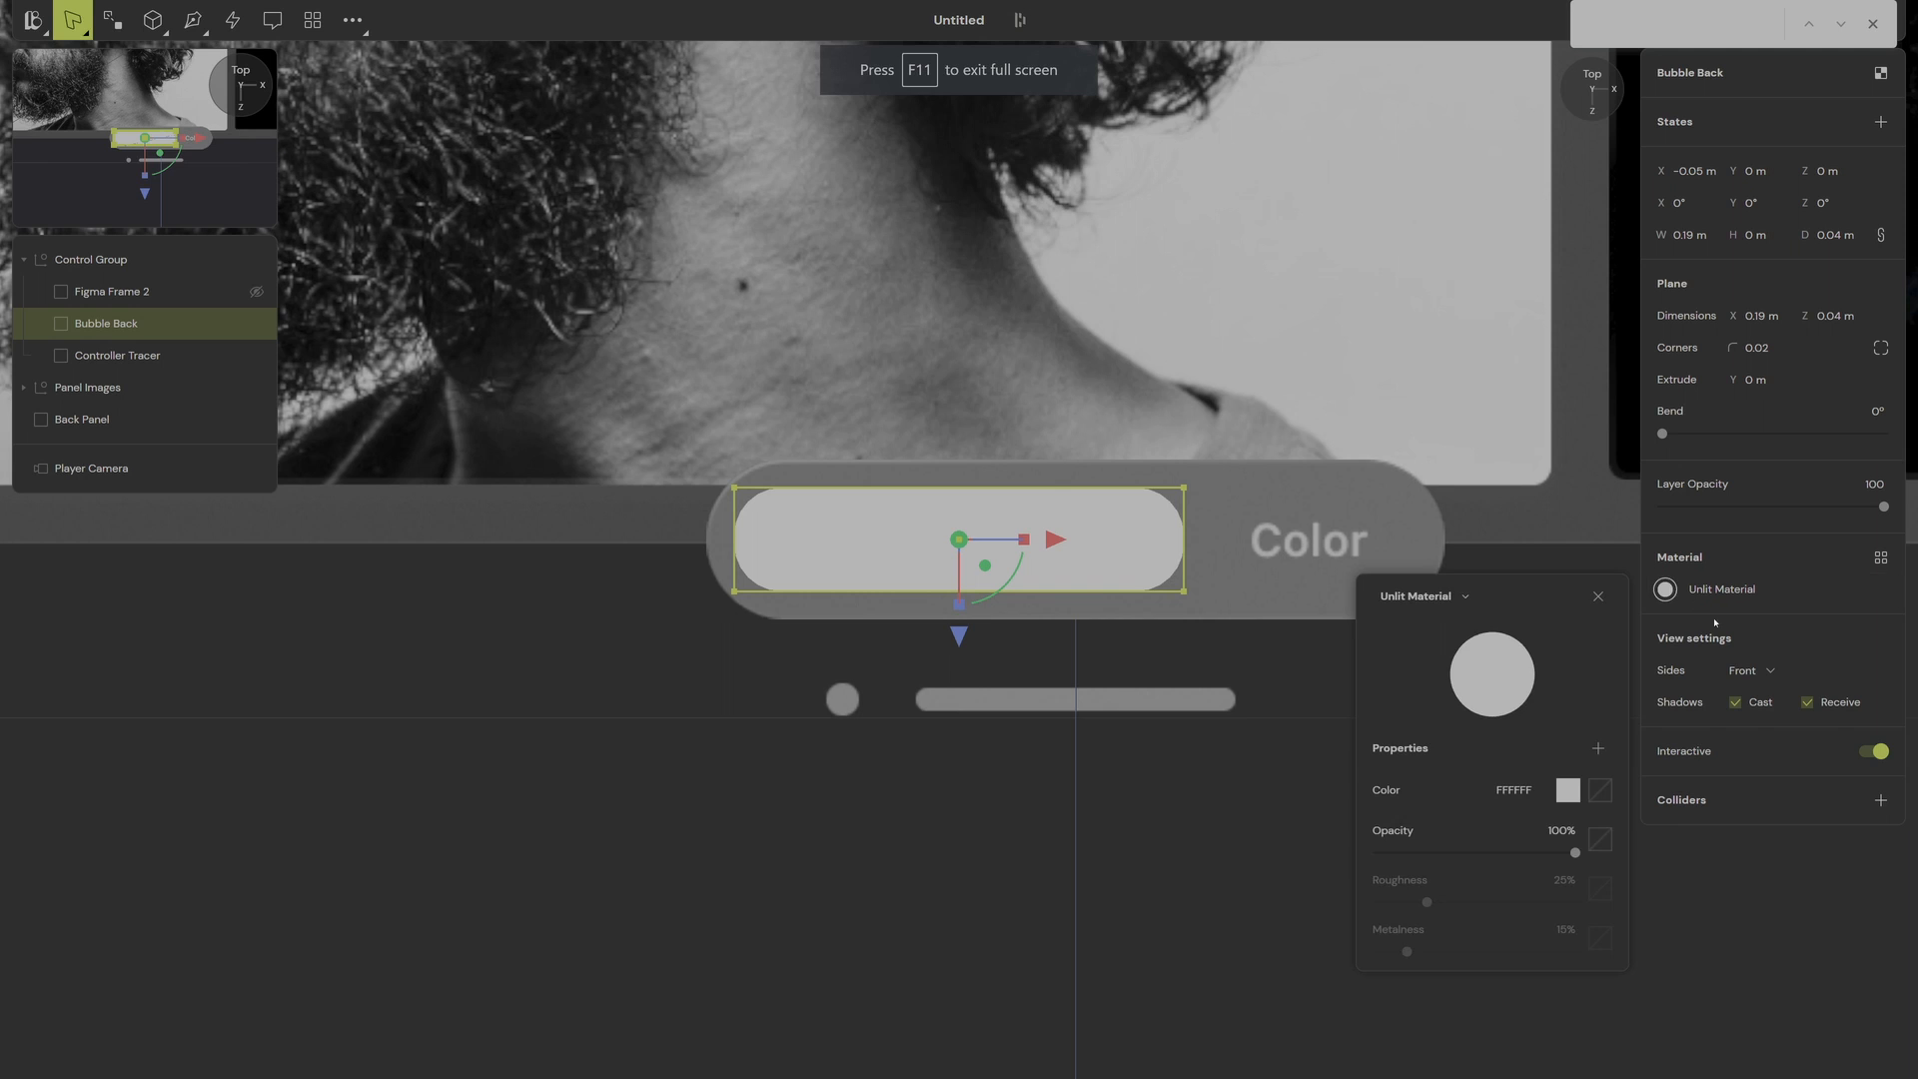
{"action": "left_click", "coordinate": [1568, 790]}
{"action": "left_click", "coordinate": [1400, 890]}
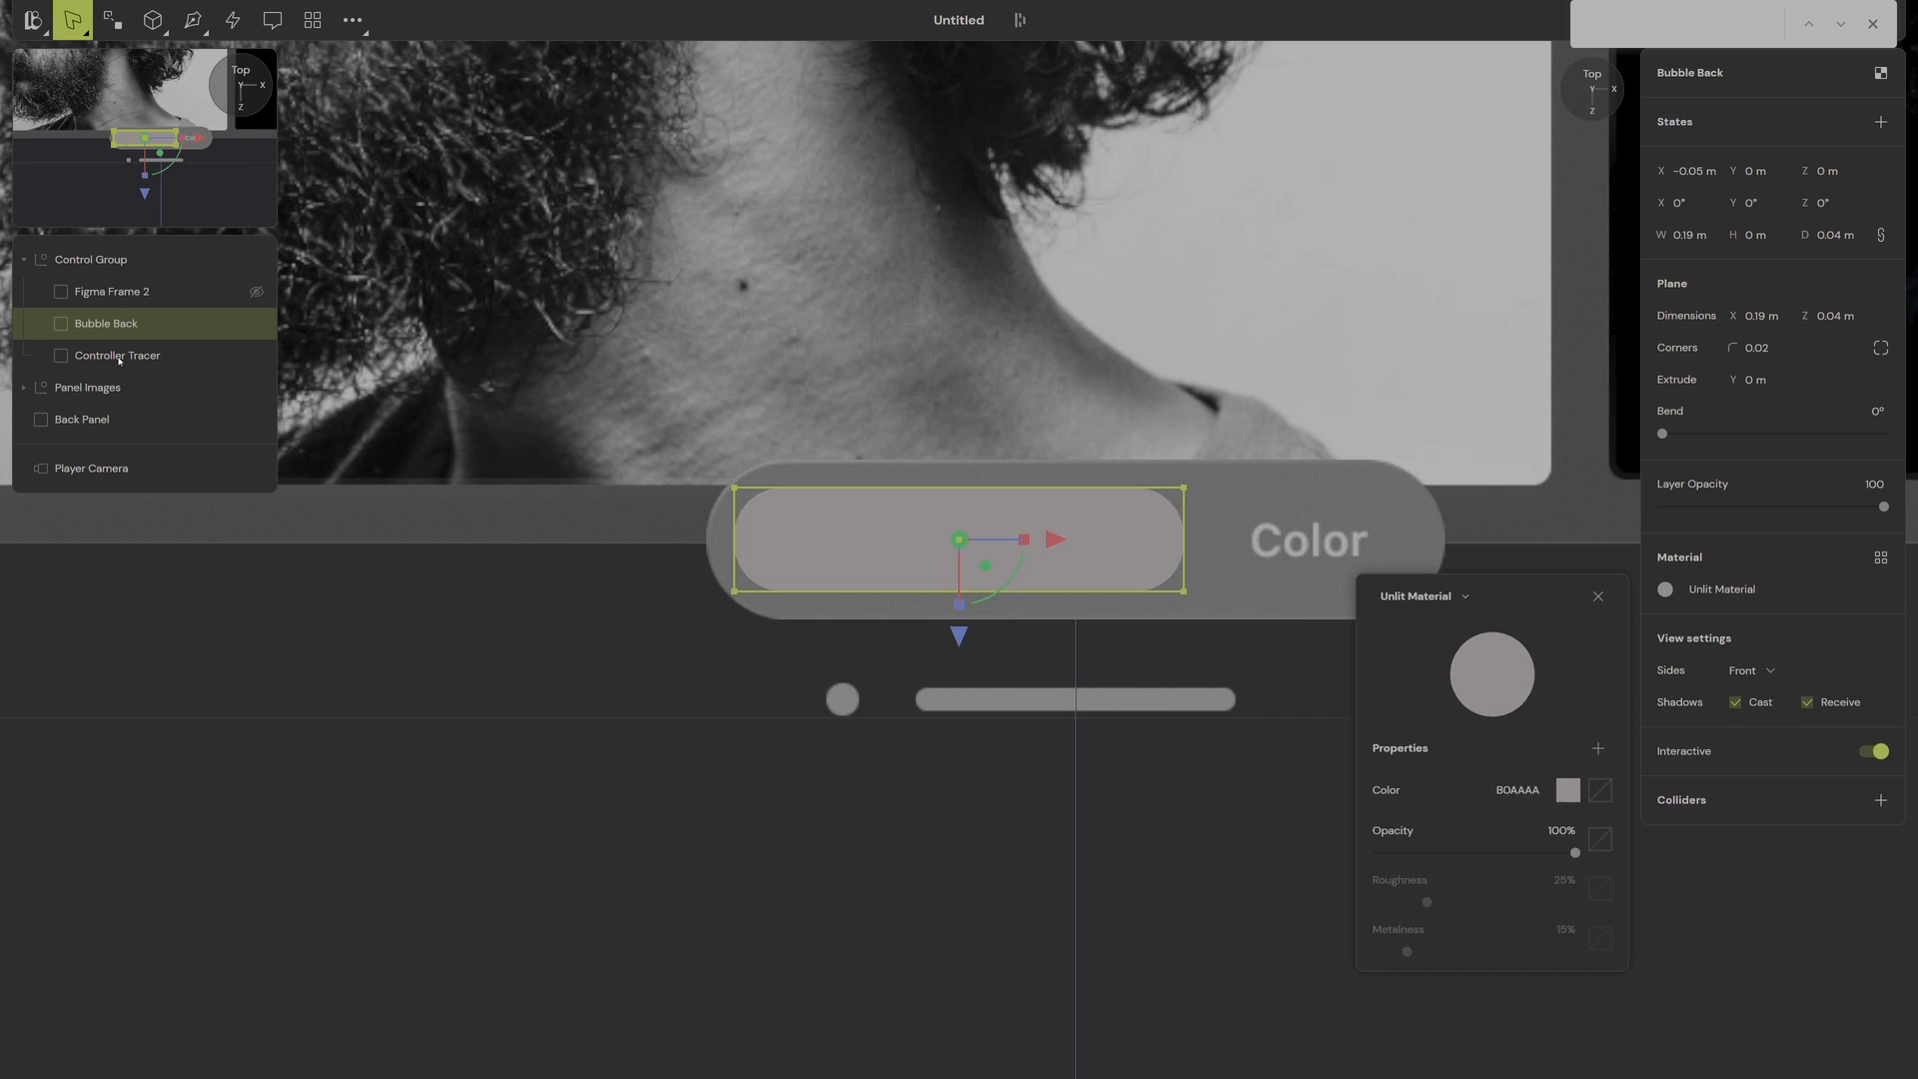
Step: Raise Figma Frame 2 to about 0.02 m on Y above Bubble Back and unhide it
{"action": "left_click", "coordinate": [947, 583]}
{"action": "right_click_drag", "start_coordinate": [947, 584], "coordinate": [1007, 504]}
{"action": "left_click_drag", "start_coordinate": [958, 463], "coordinate": [958, 458]}
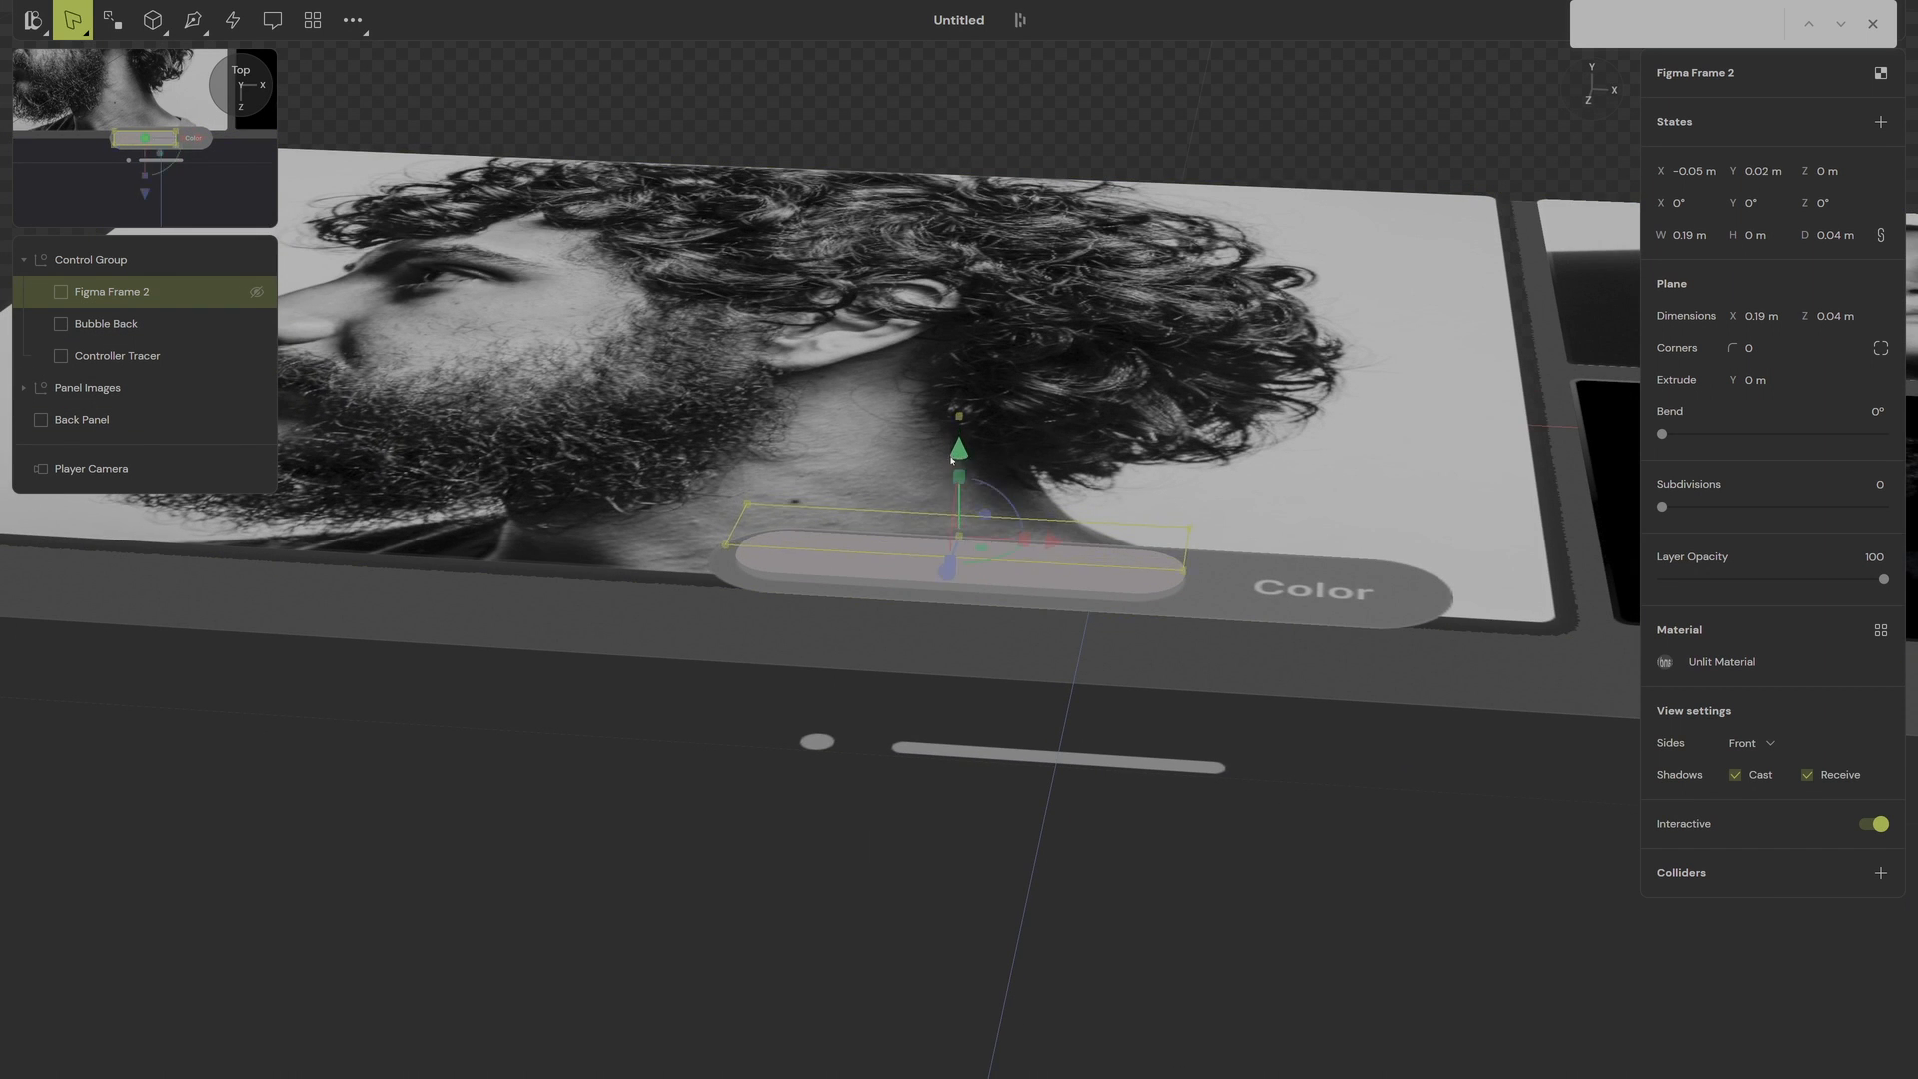
{"action": "right_click_drag", "start_coordinate": [914, 402], "coordinate": [941, 596]}
{"action": "scroll", "coordinate": [941, 597], "scroll_direction": "up", "scroll_amount": 10}
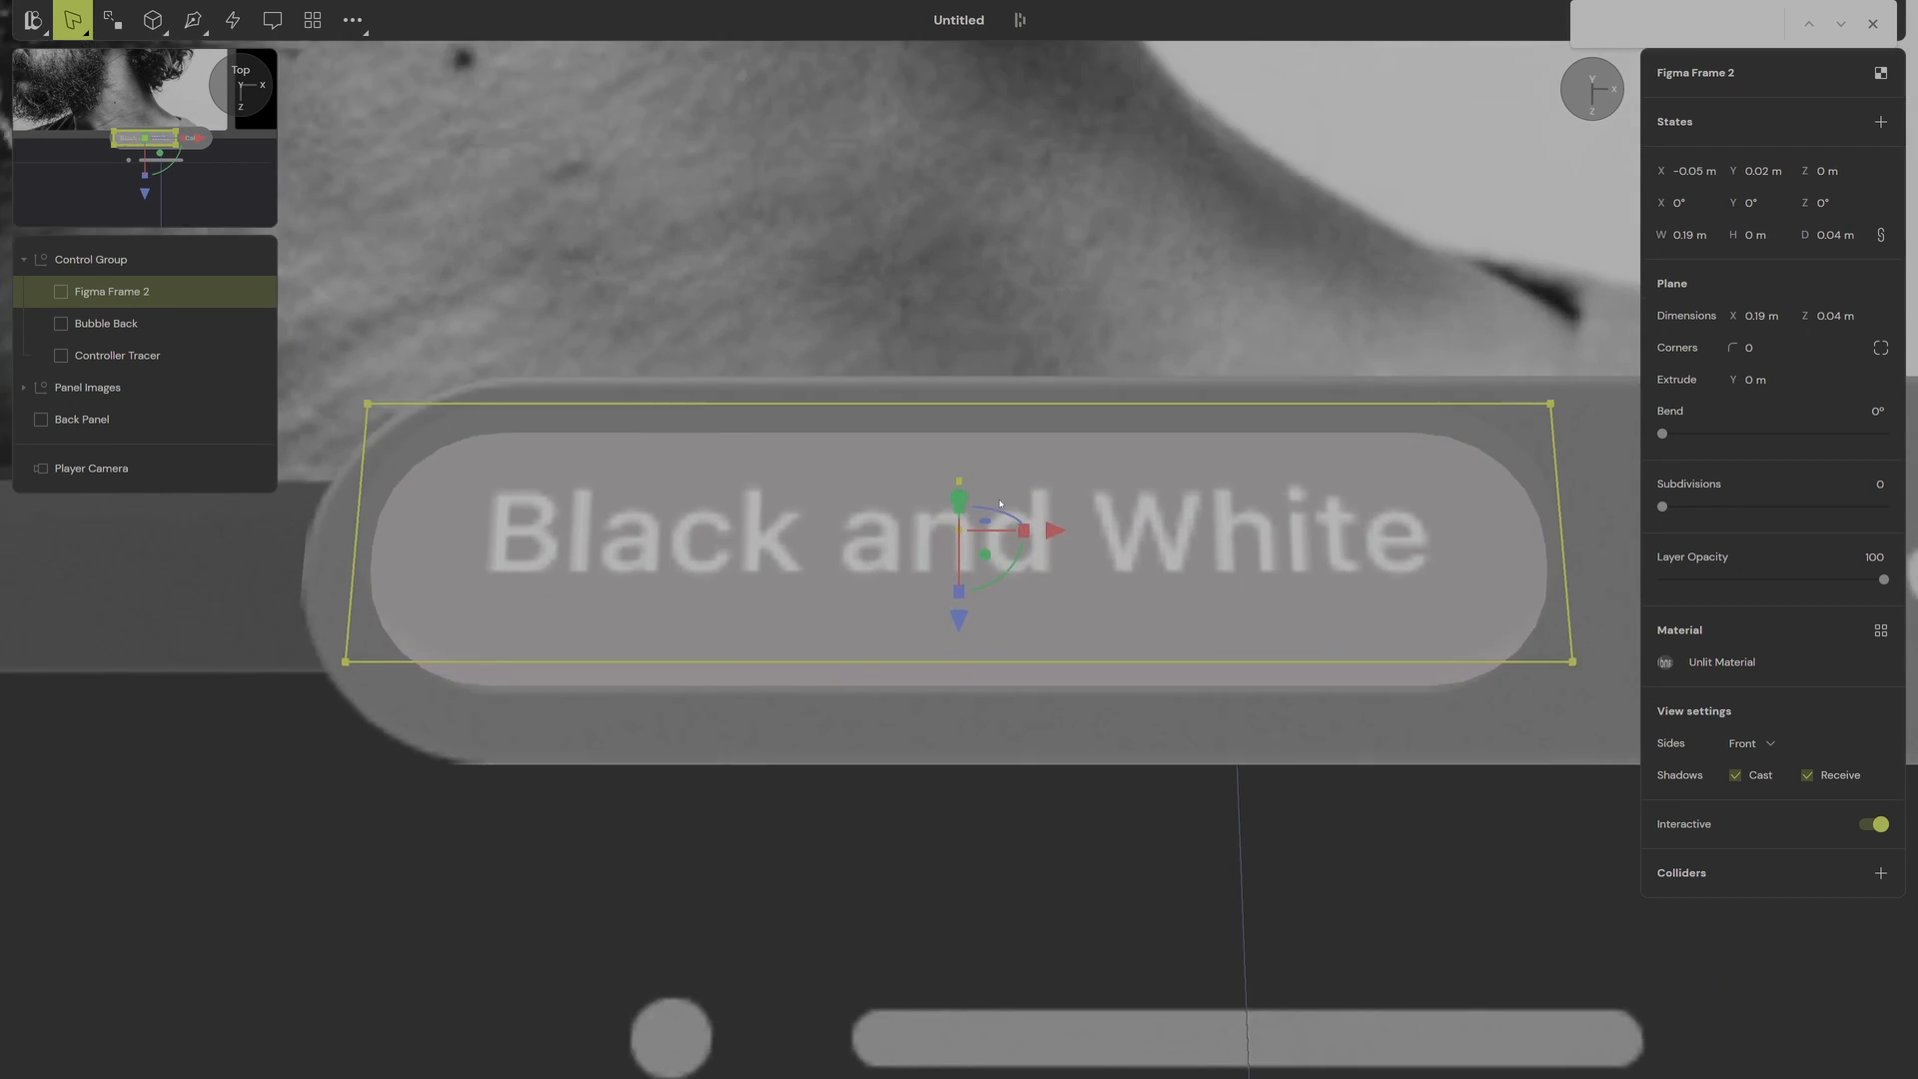
{"action": "right_click_drag", "start_coordinate": [999, 503], "coordinate": [994, 460]}
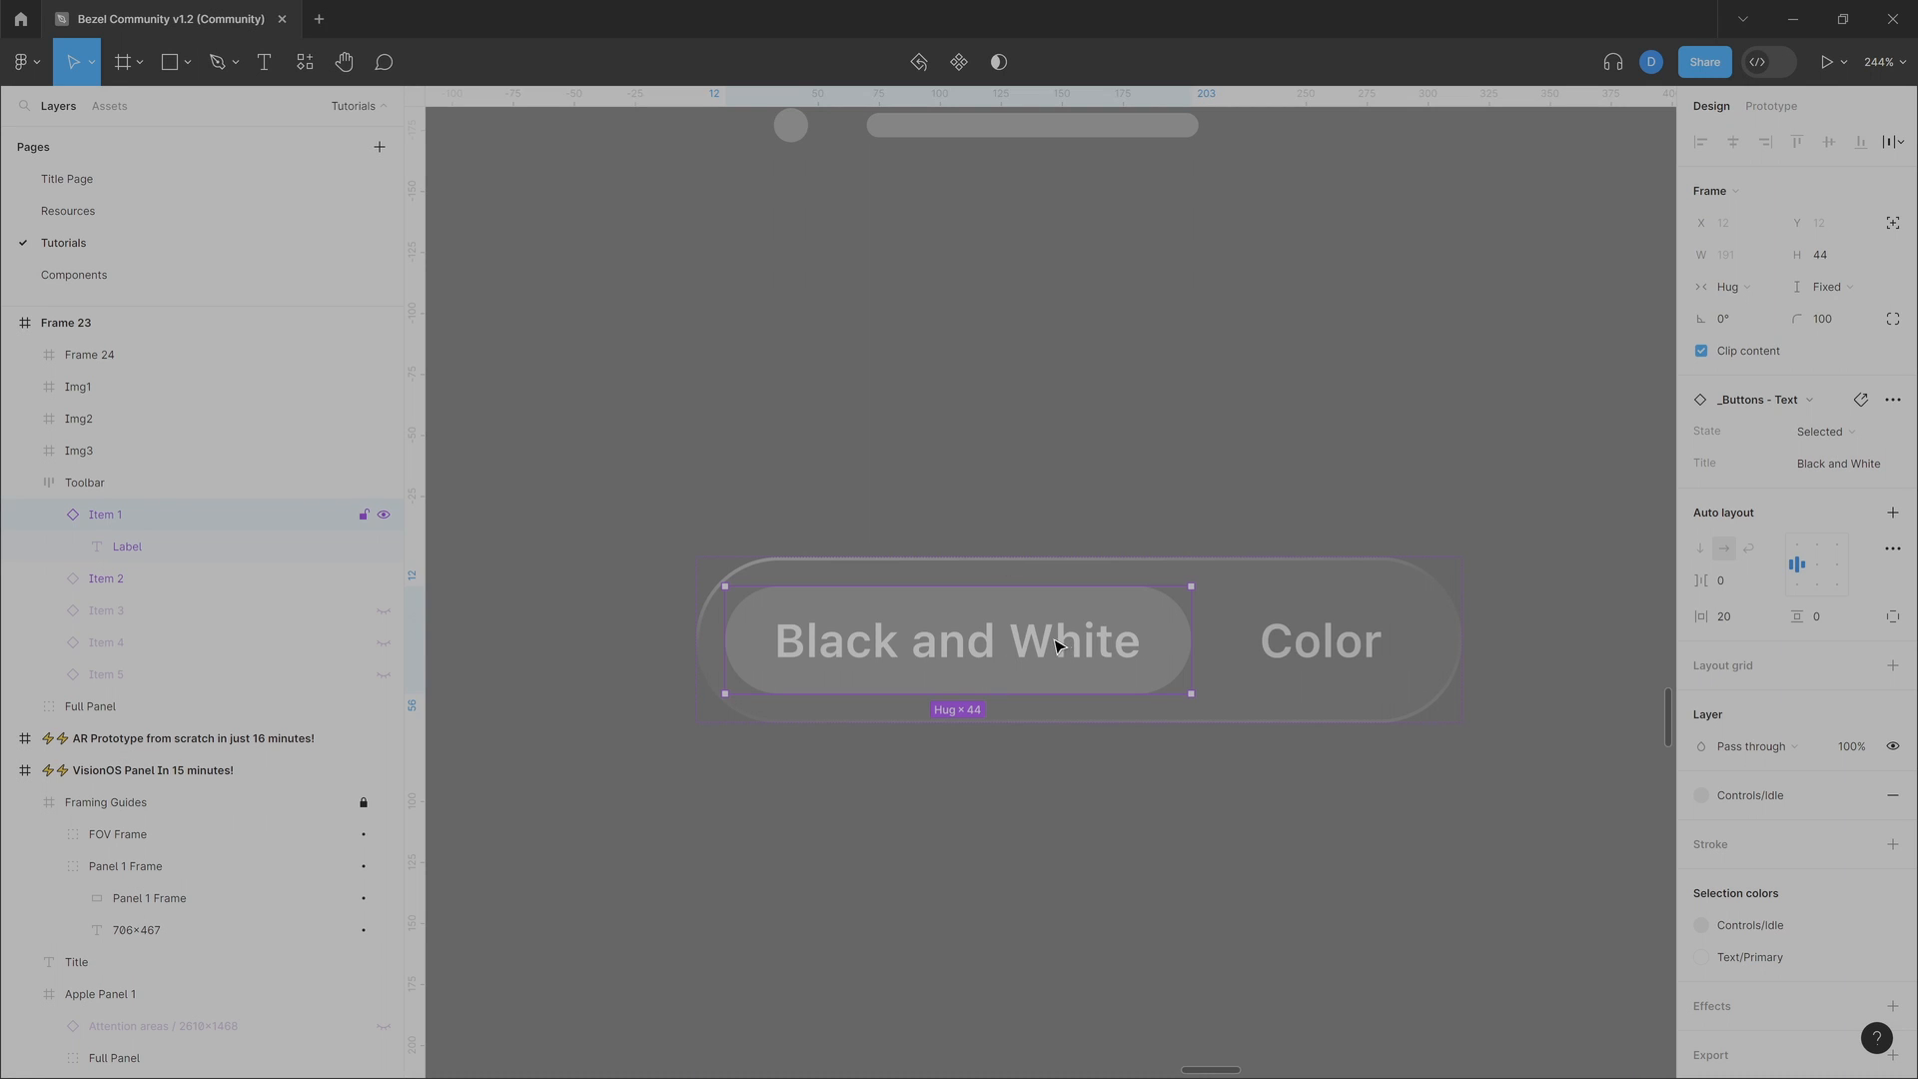
Step: In Figma, duplicate the toolbar's Black and White button just below the toolbar and remove the copy's Controls/Idle fill
{"action": "scroll", "coordinate": [959, 684], "scroll_direction": "down", "scroll_amount": 3}
{"action": "scroll", "coordinate": [955, 651], "scroll_direction": "up", "scroll_amount": 2}
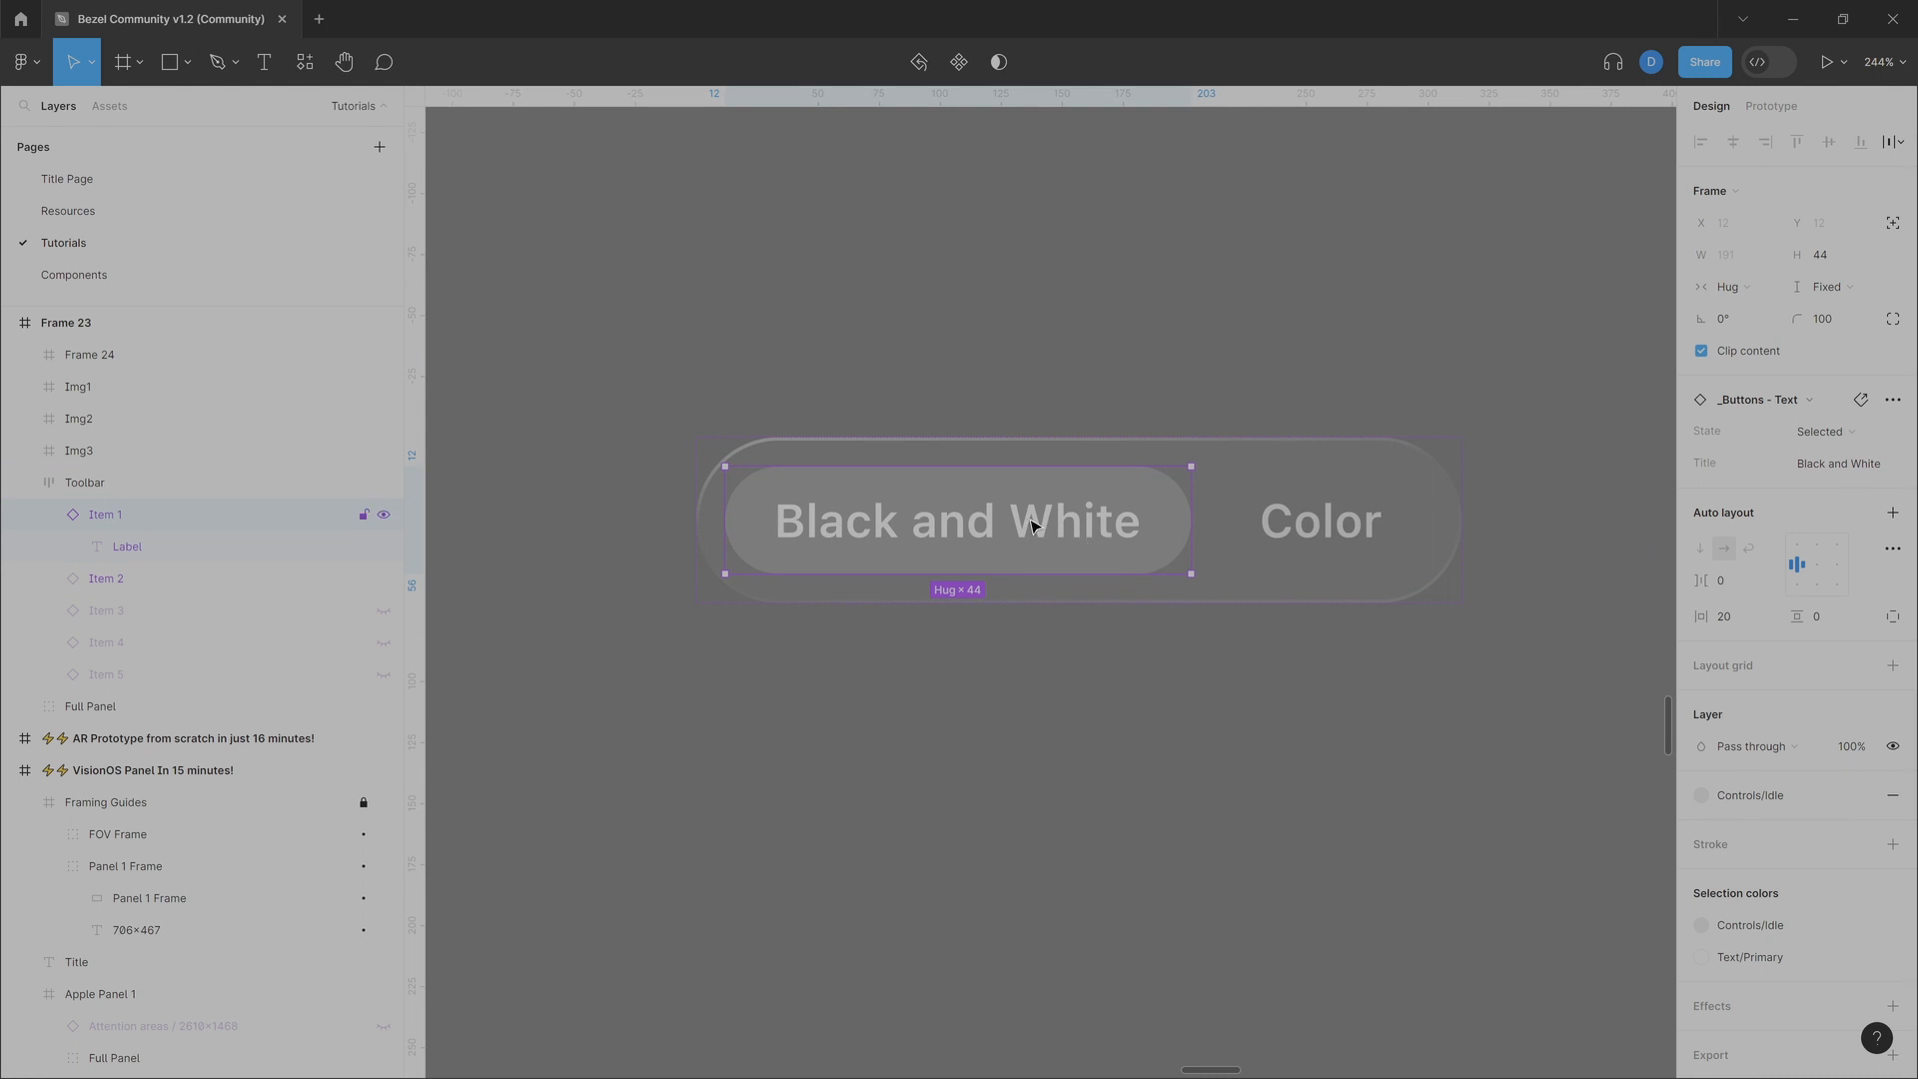
{"action": "left_click_drag", "start_coordinate": [1028, 523], "coordinate": [1039, 737], "text": "alt"}
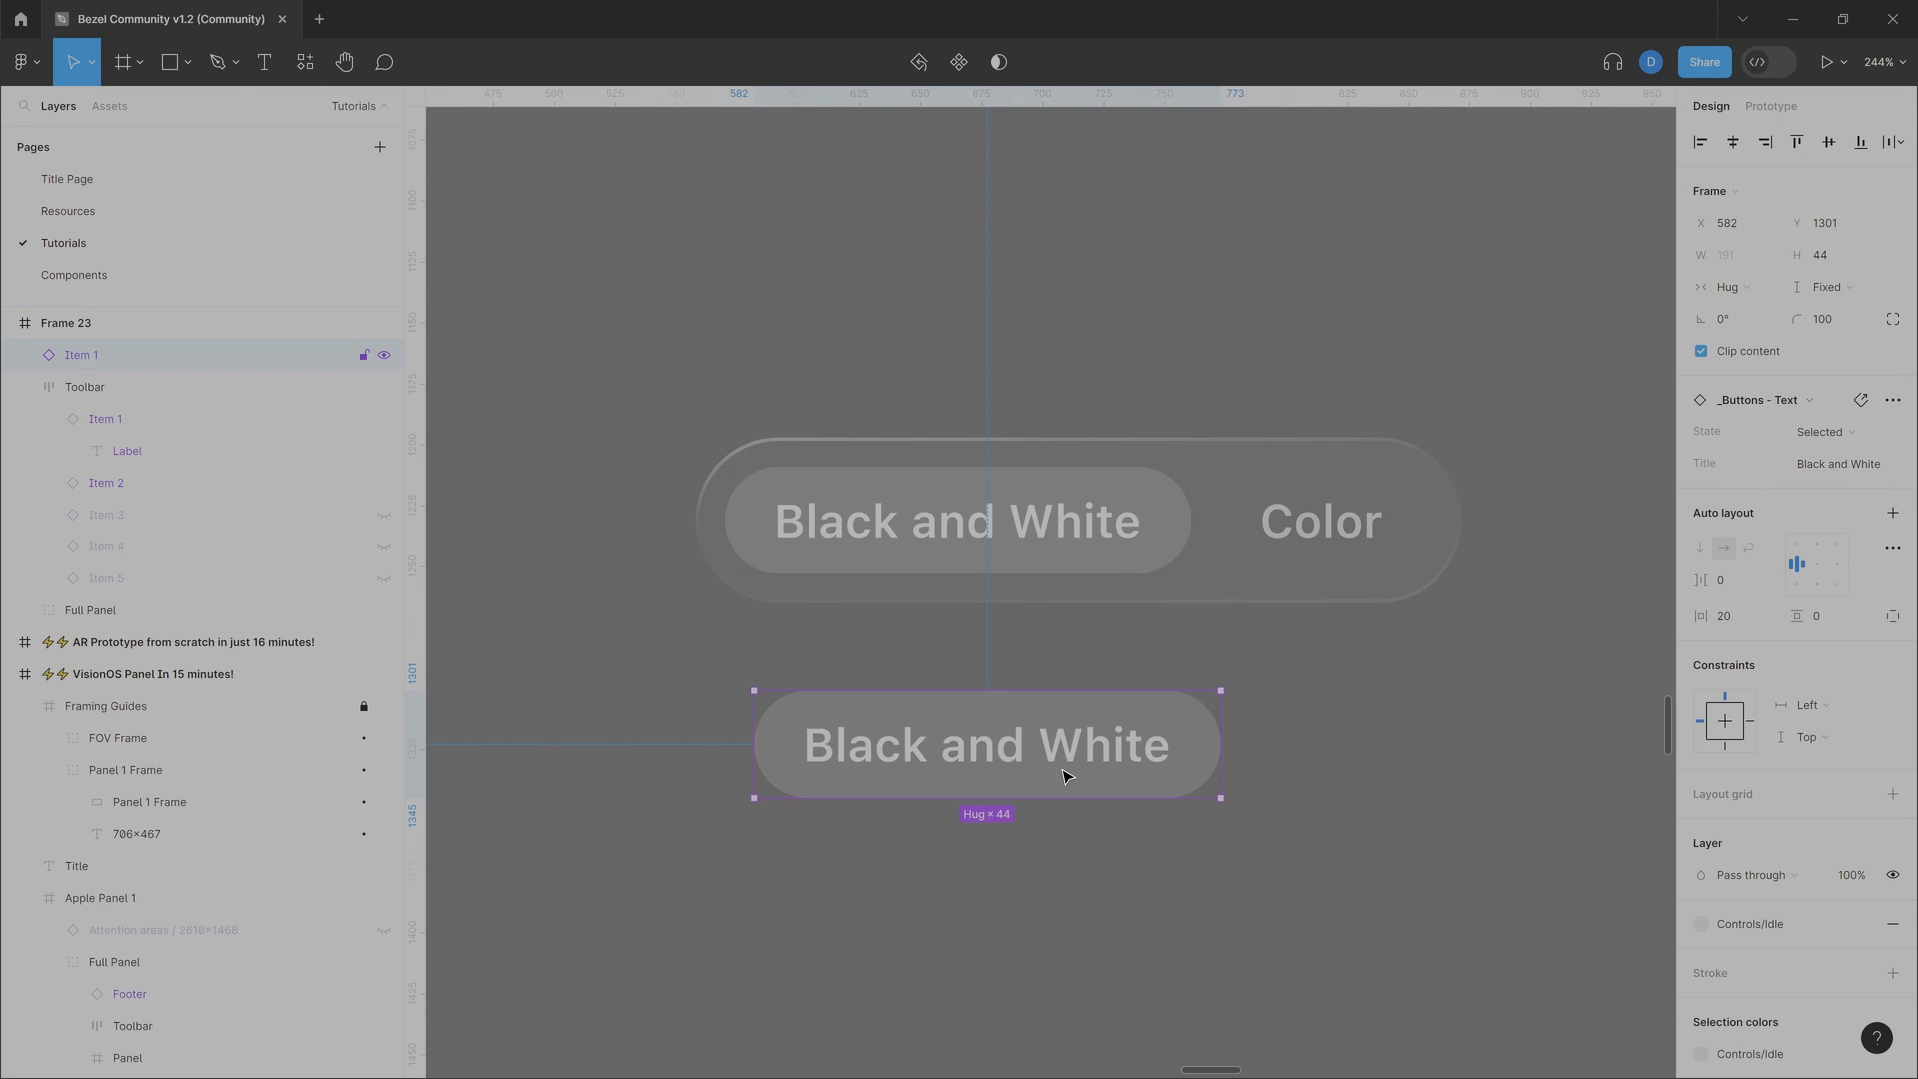
{"action": "scroll", "coordinate": [1843, 871], "scroll_direction": "down", "scroll_amount": 1}
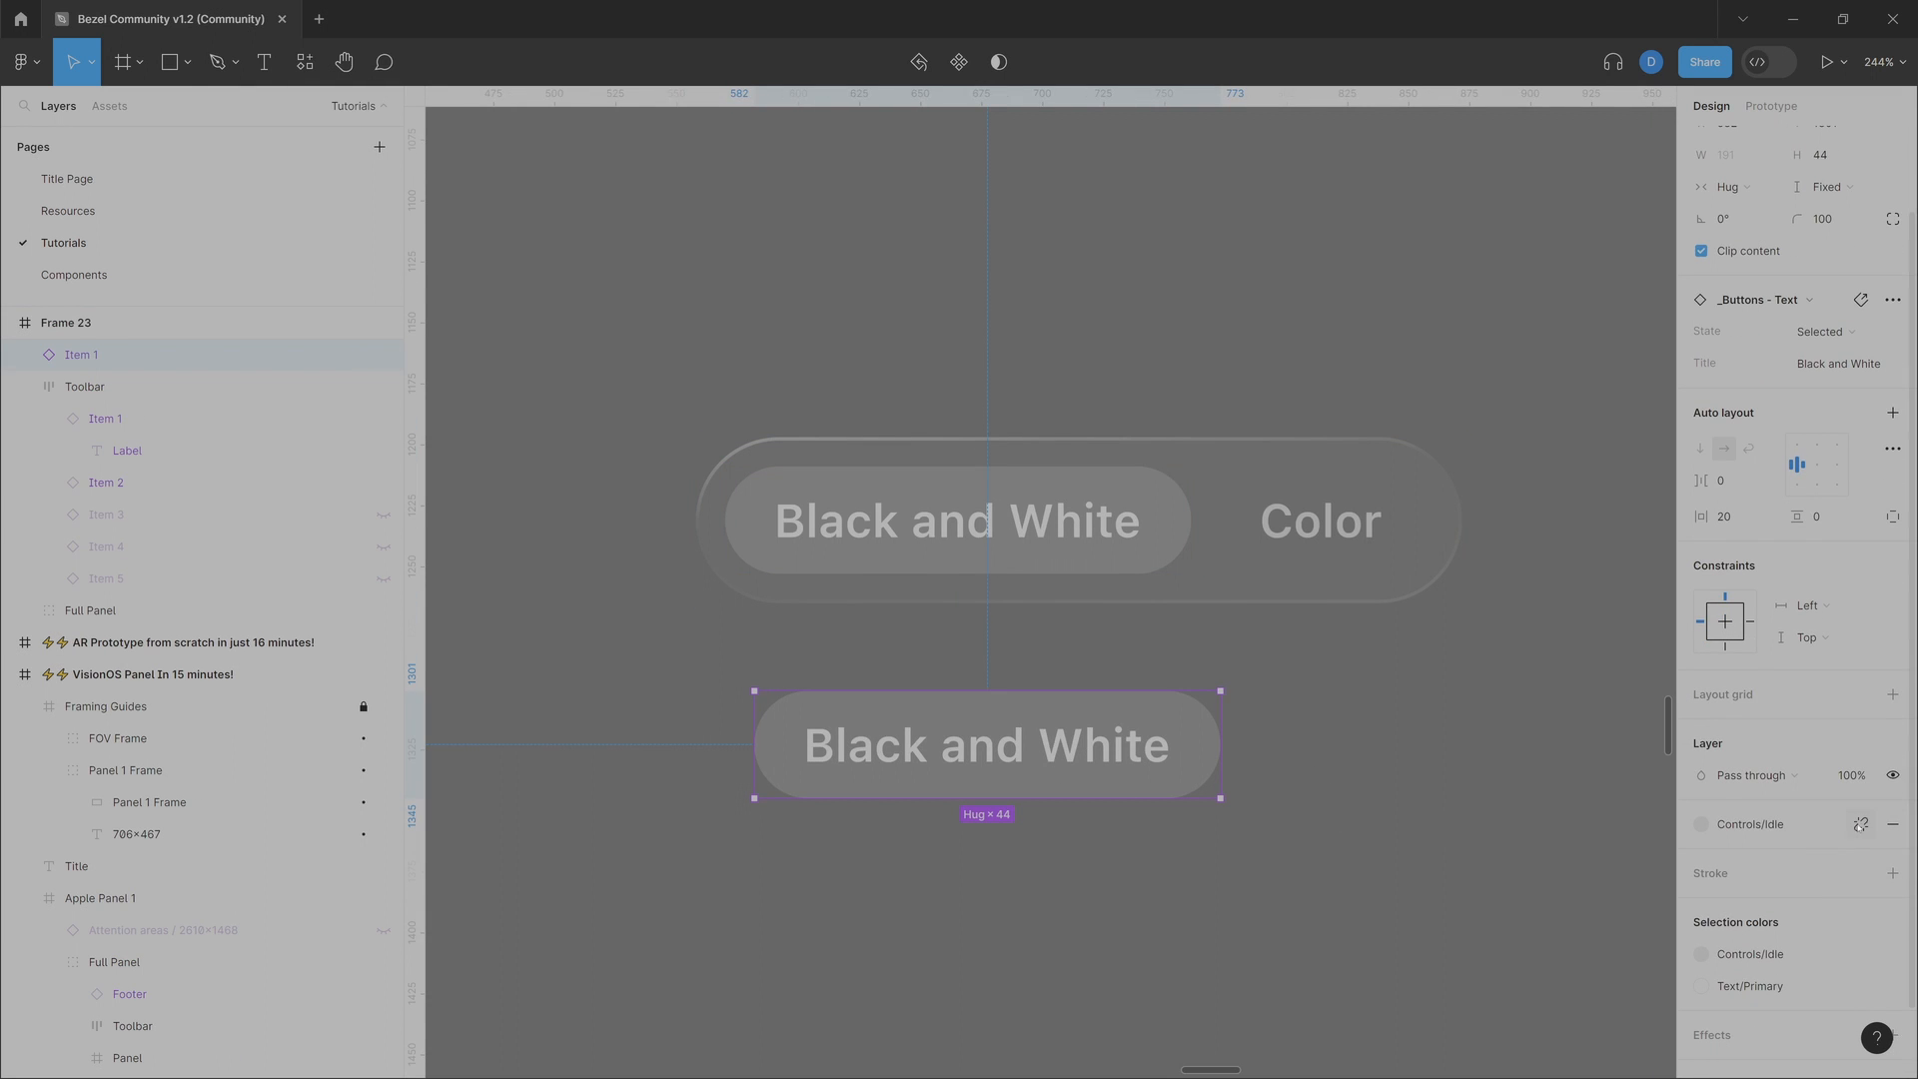
{"action": "left_click", "coordinate": [1894, 826]}
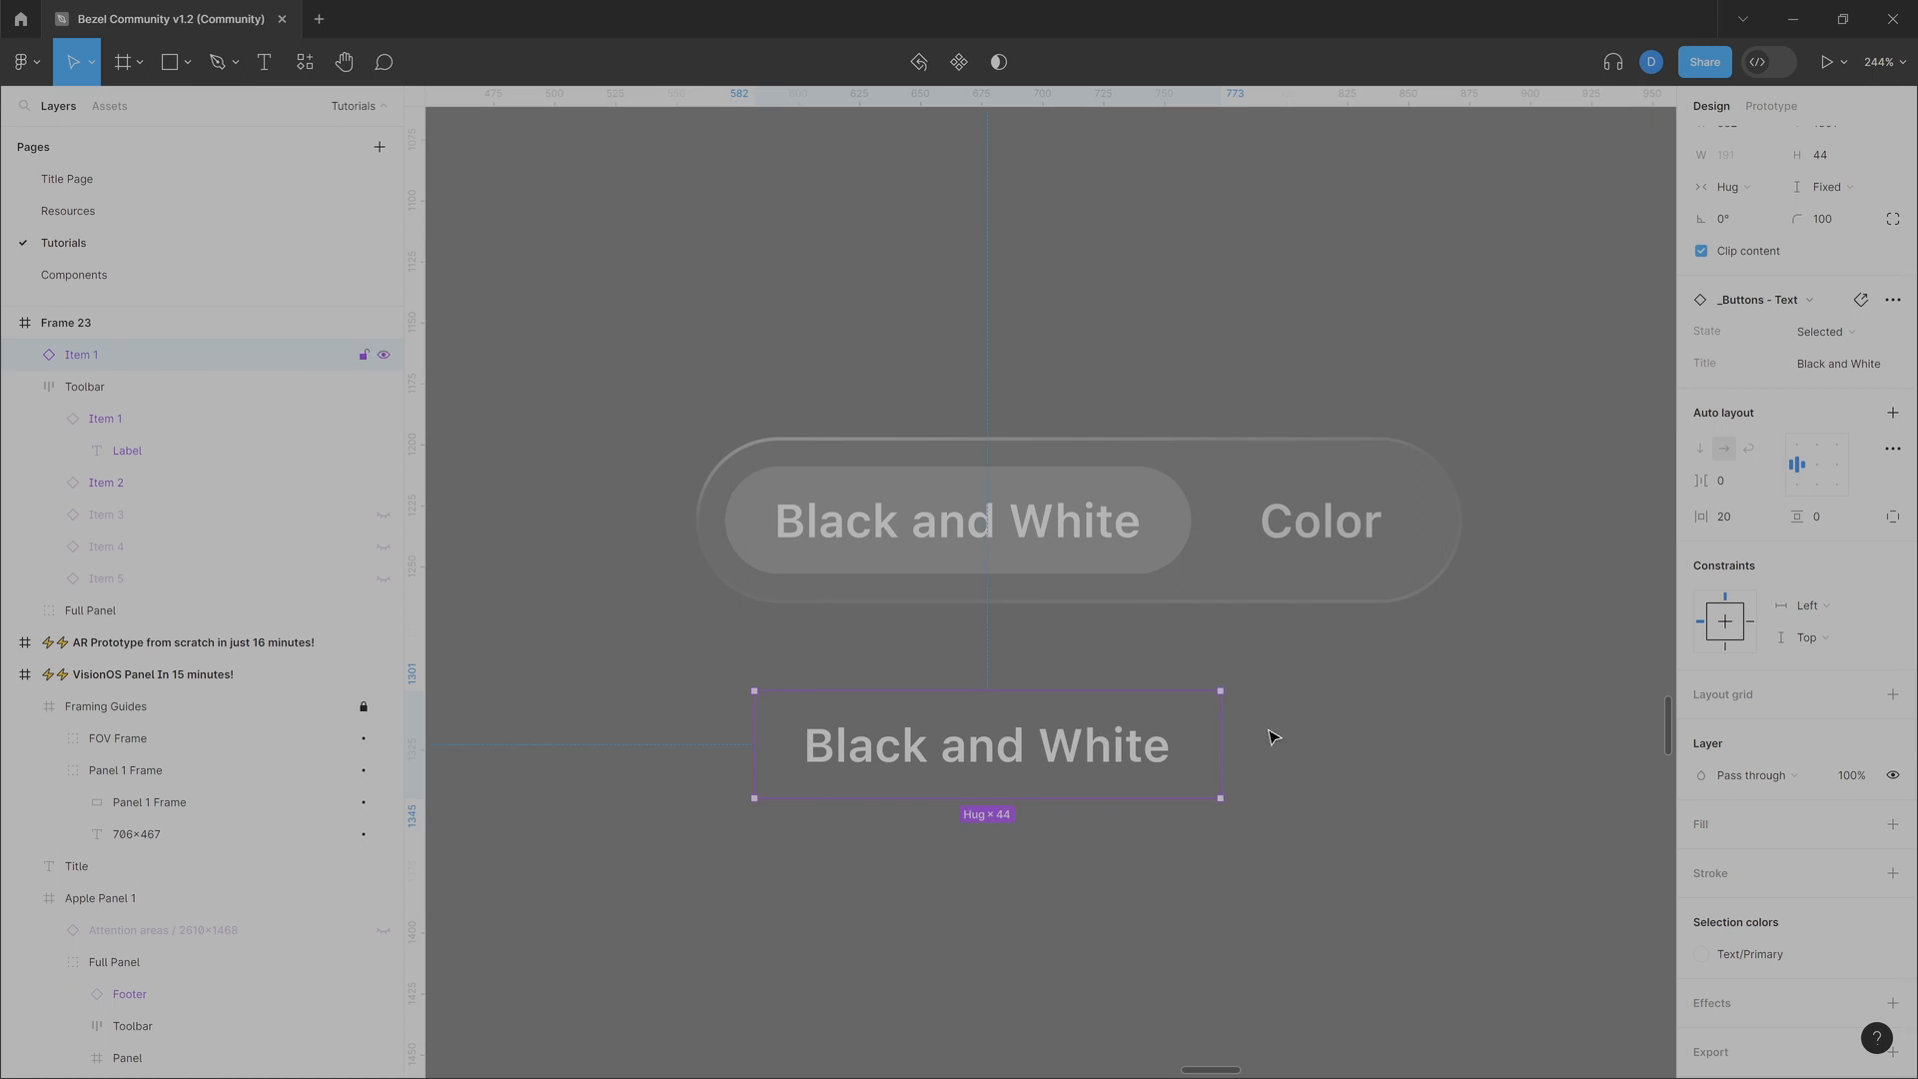
Step: Scale the duplicated Black and White button by 3x and copy its link
{"action": "scroll", "coordinate": [1172, 765], "scroll_direction": "down", "scroll_amount": 5, "text": "ctrl"}
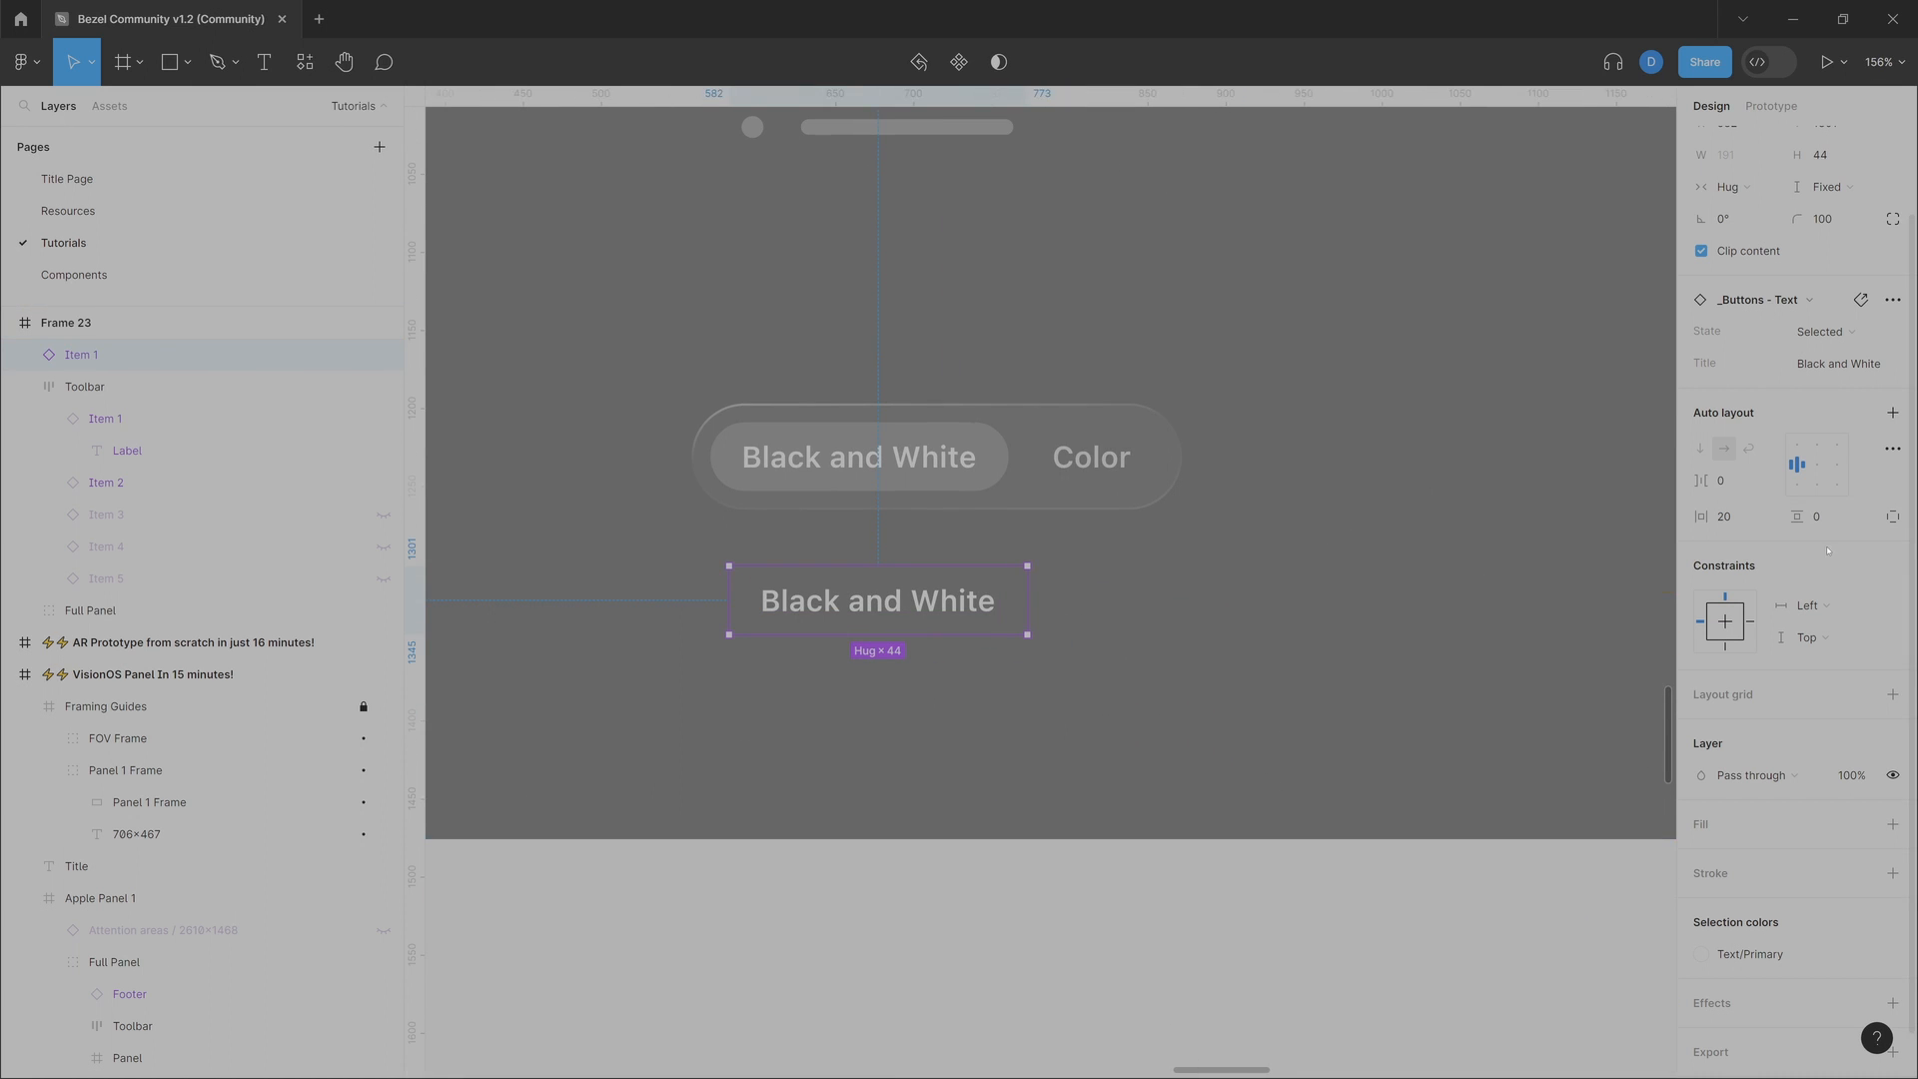
{"action": "key", "text": "k"}
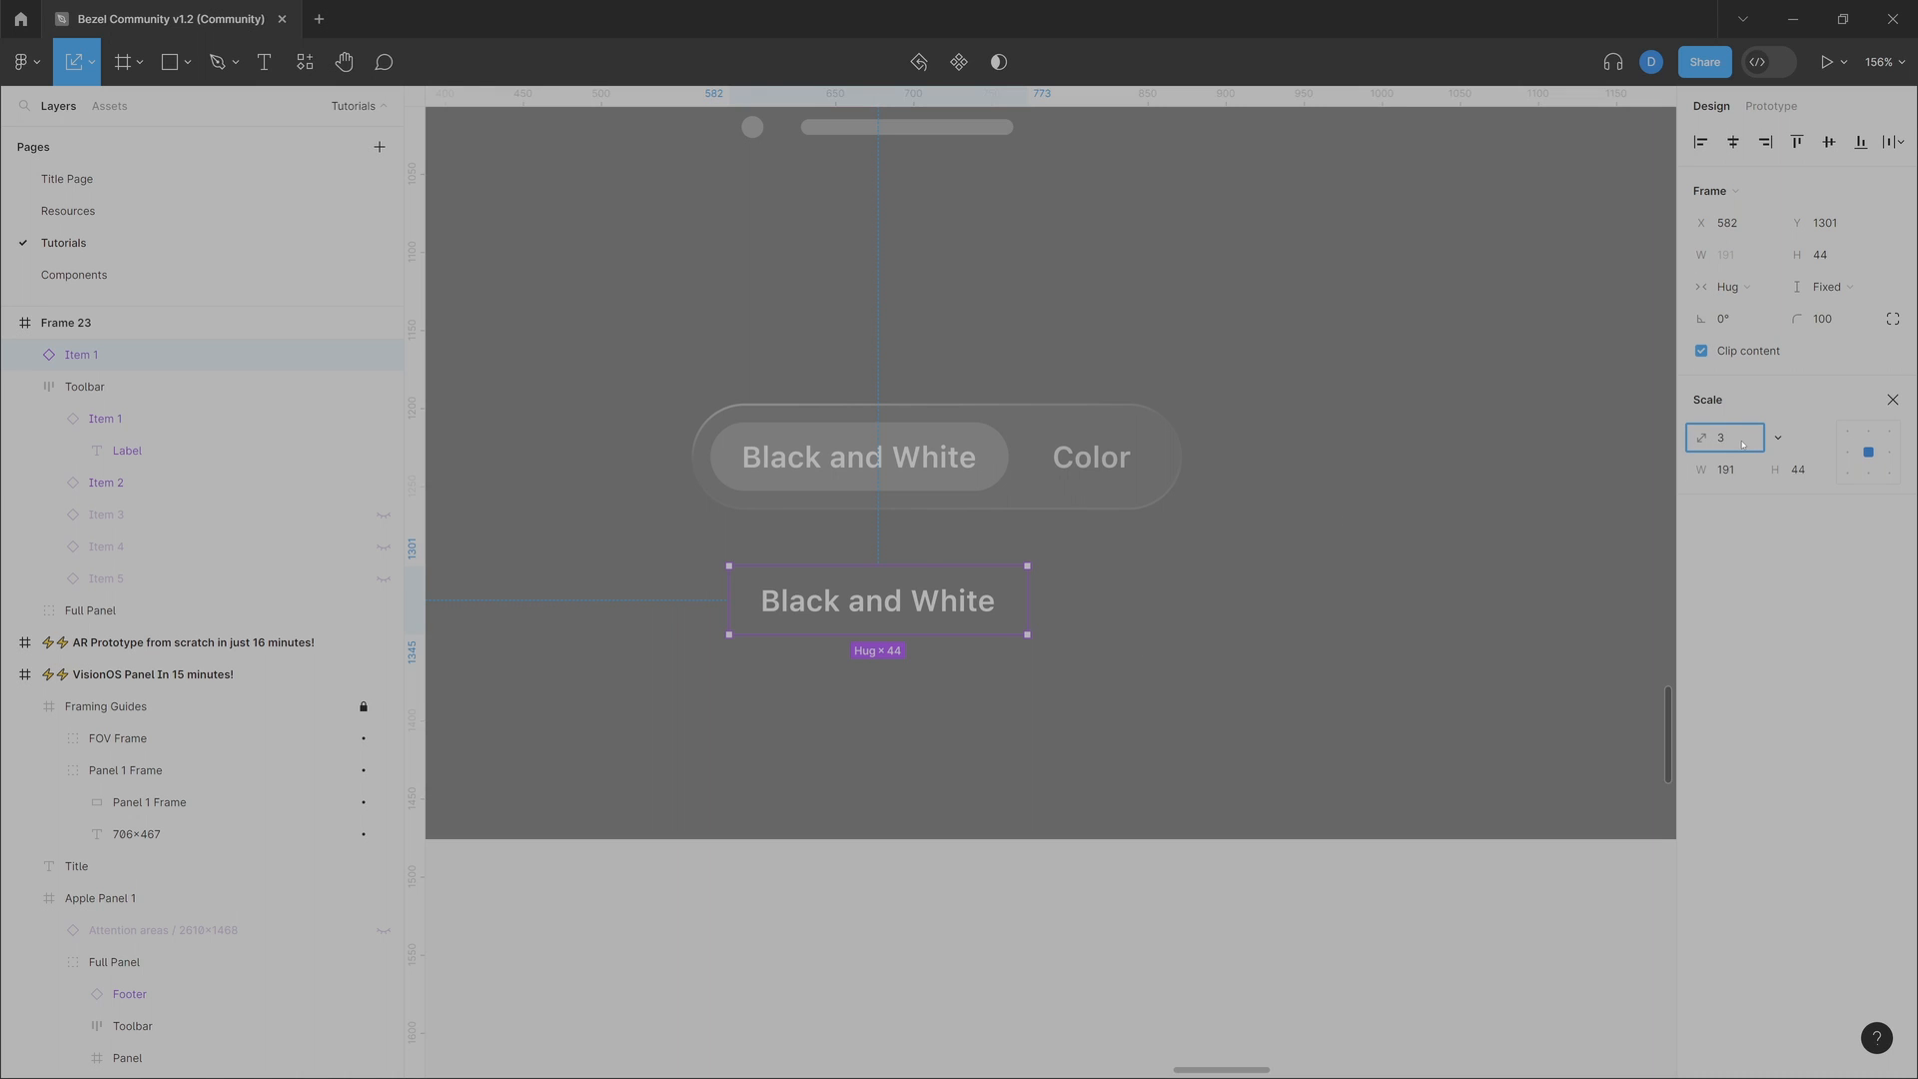
{"action": "key", "text": "Return"}
{"action": "middle_click_drag", "start_coordinate": [828, 644], "coordinate": [898, 648]}
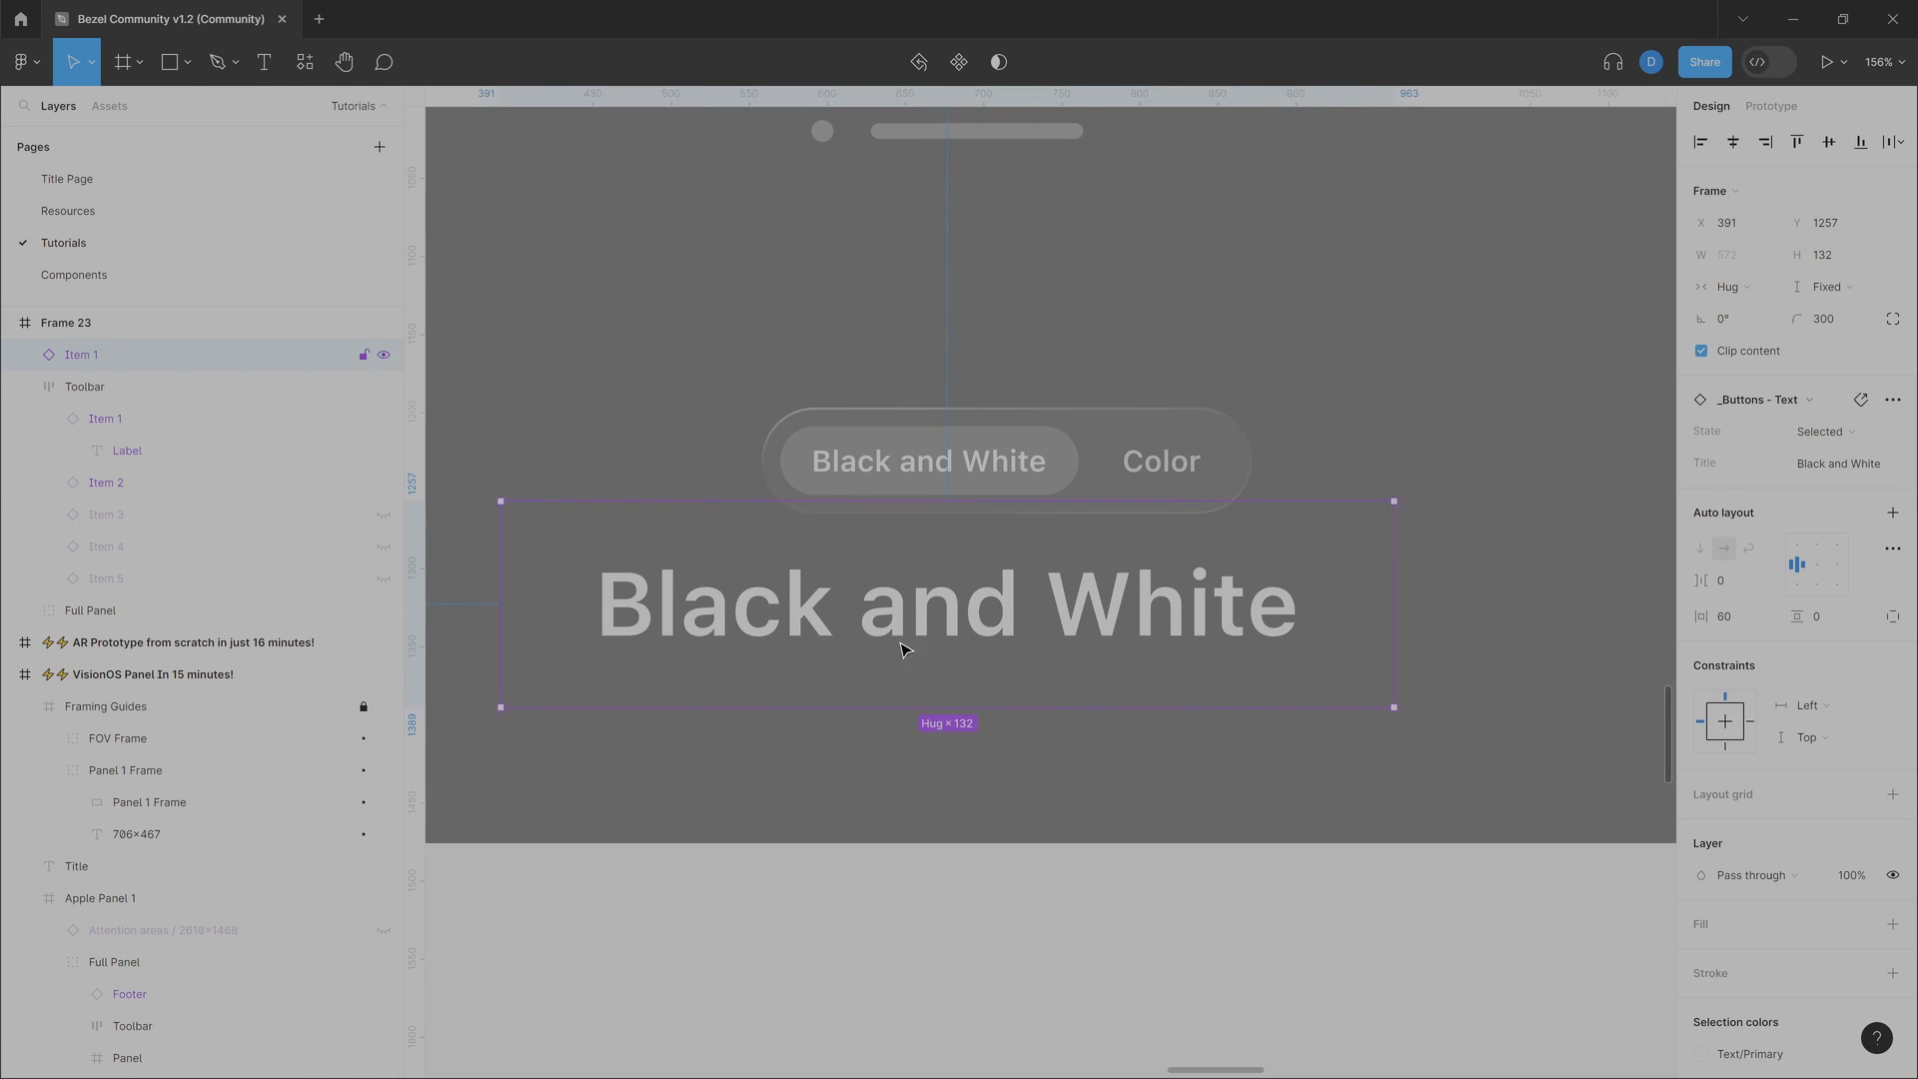
{"action": "right_click", "coordinate": [934, 639]}
{"action": "left_click", "coordinate": [1212, 539]}
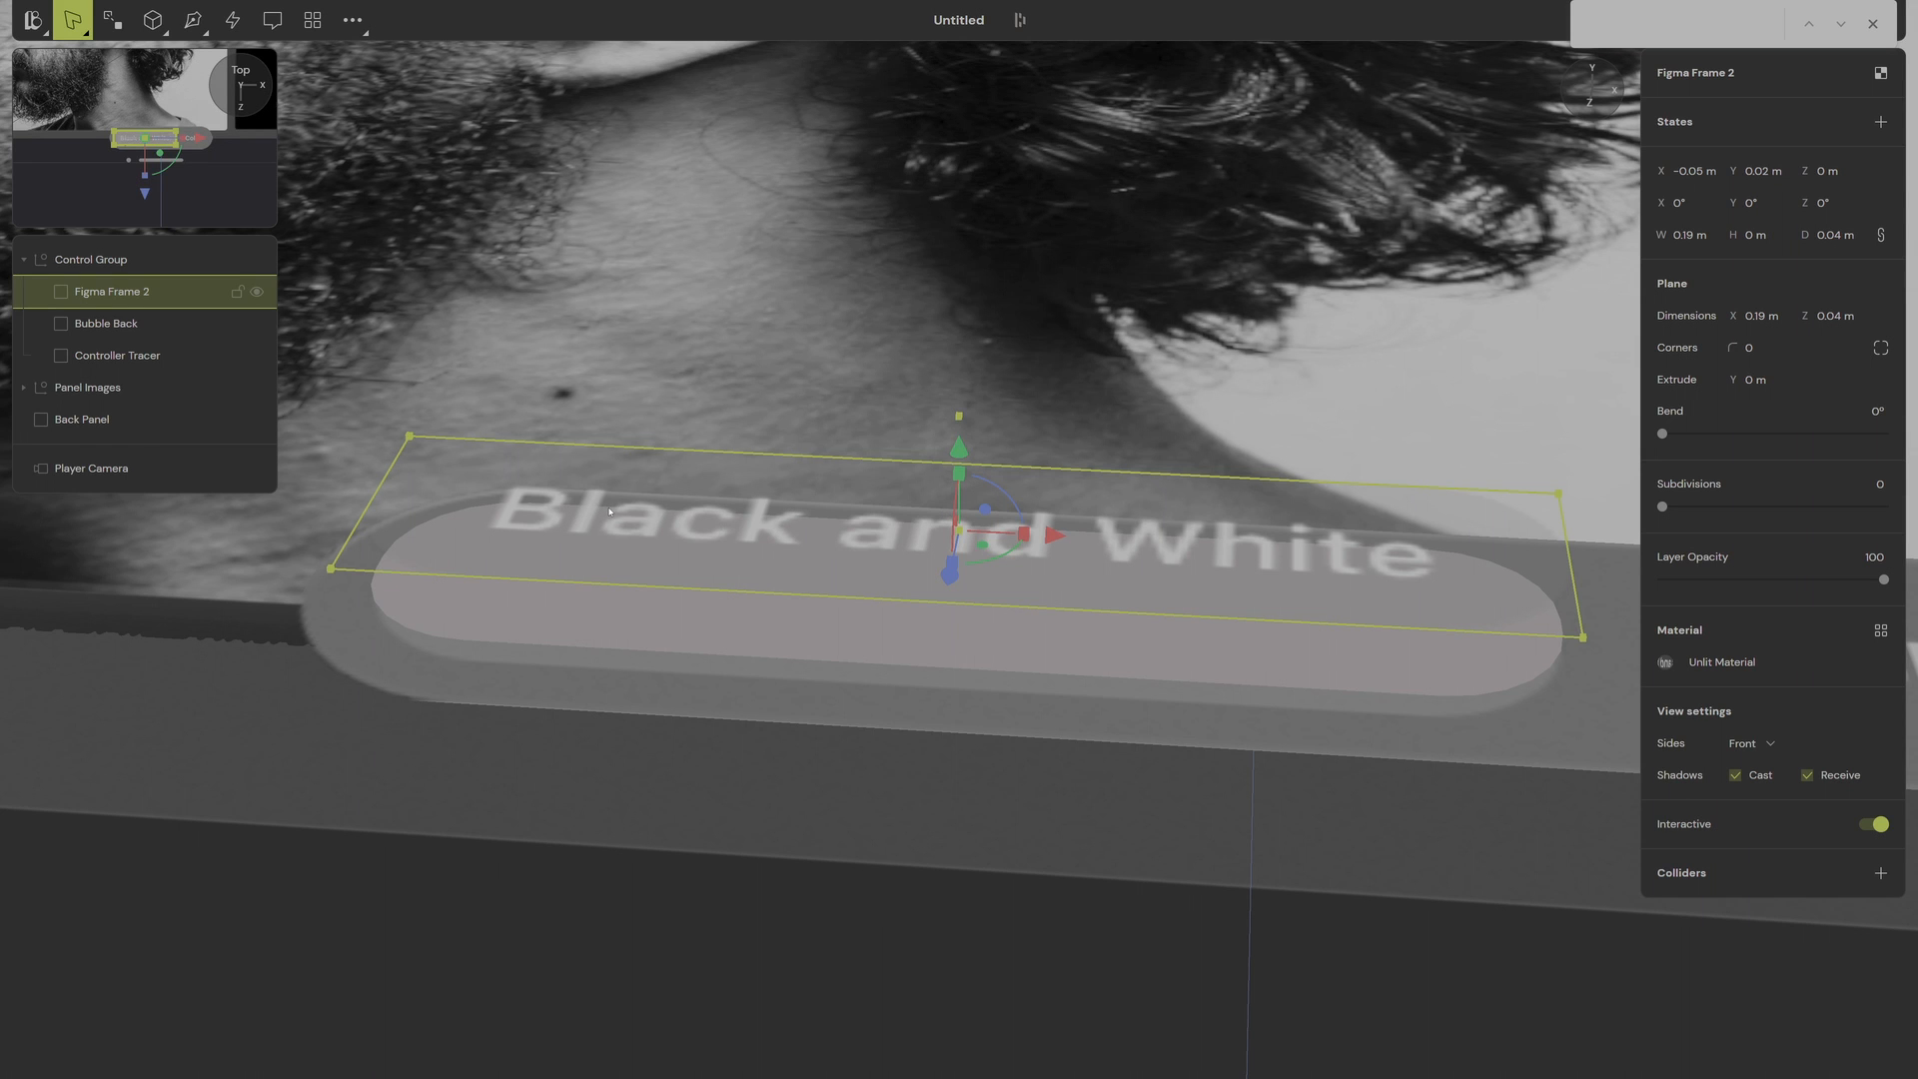
Step: Switch to Bezel, paste the copied link into Figma Frame 2, and lower the frame to 0 m on Y
{"action": "key", "text": "ctrl+v"}
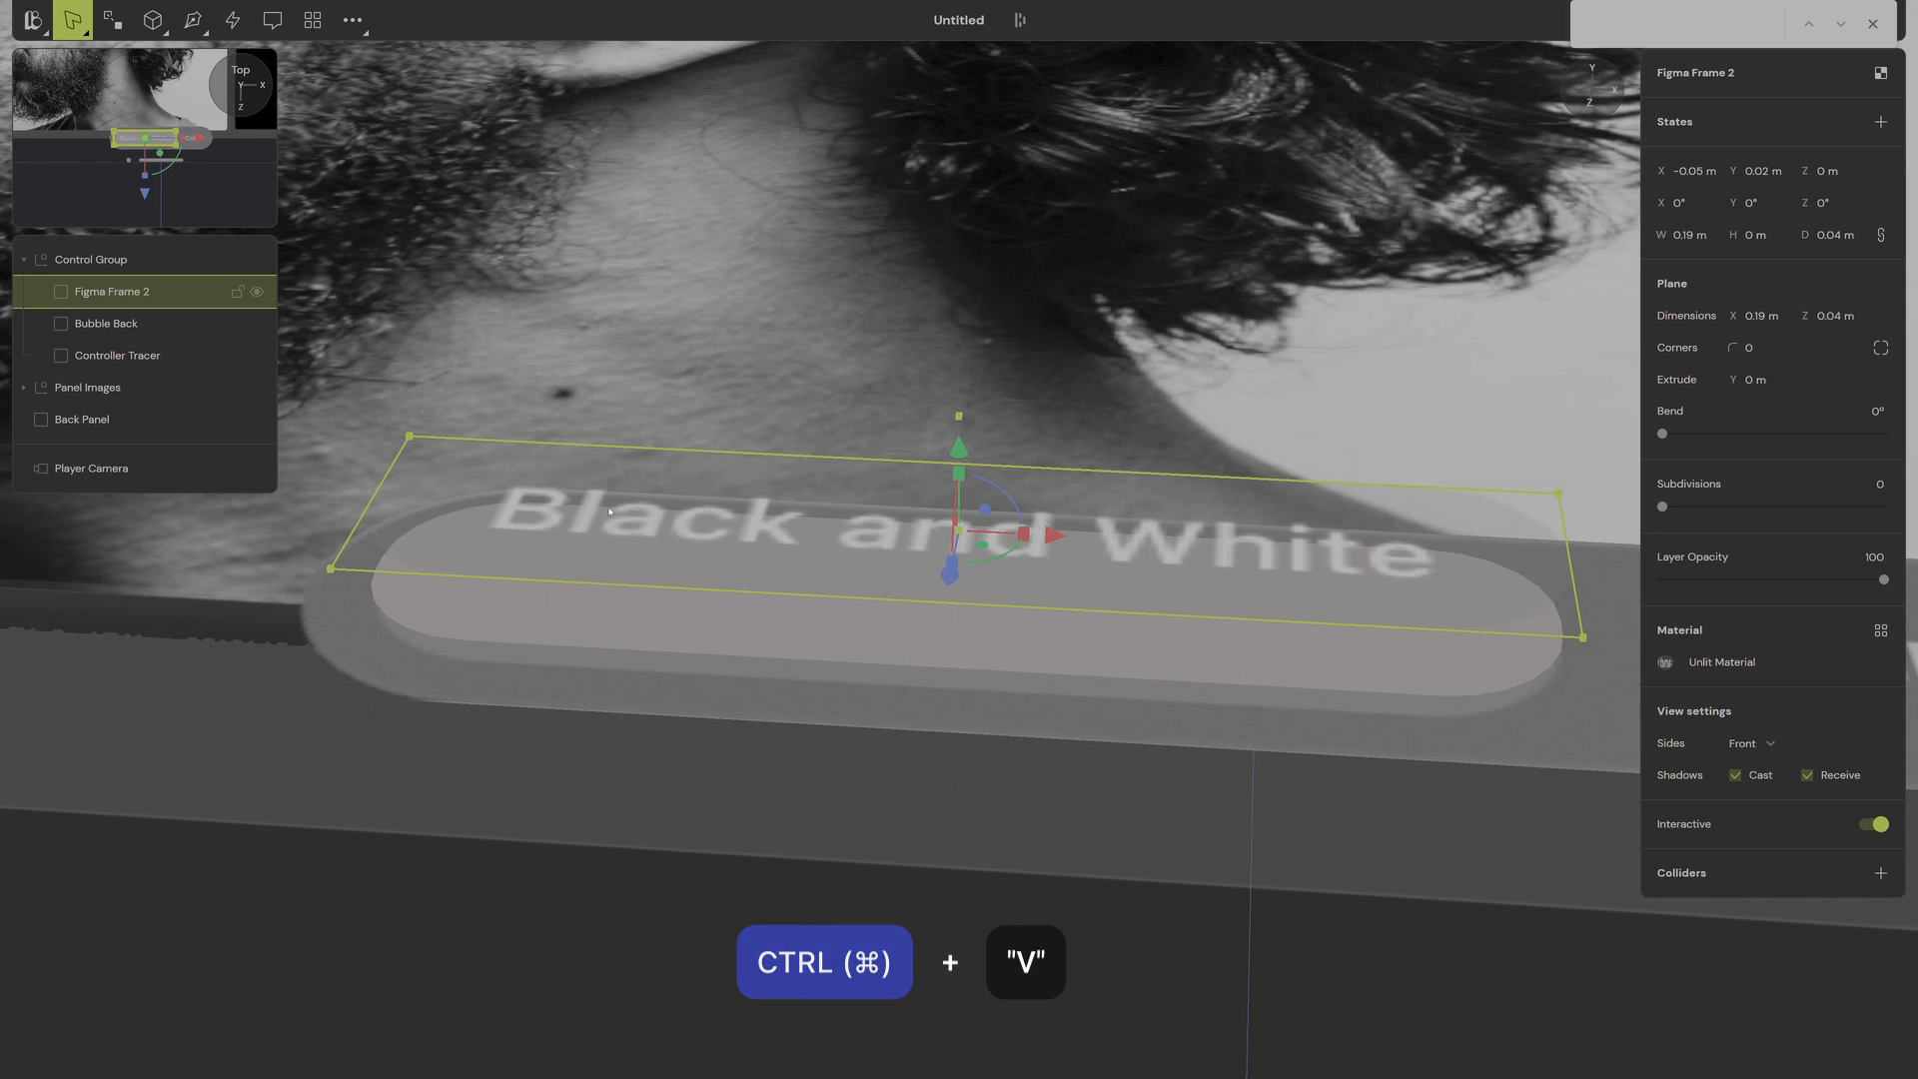
{"action": "middle_click_drag", "start_coordinate": [1315, 531], "coordinate": [886, 590]}
{"action": "left_click_drag", "start_coordinate": [966, 444], "coordinate": [985, 515]}
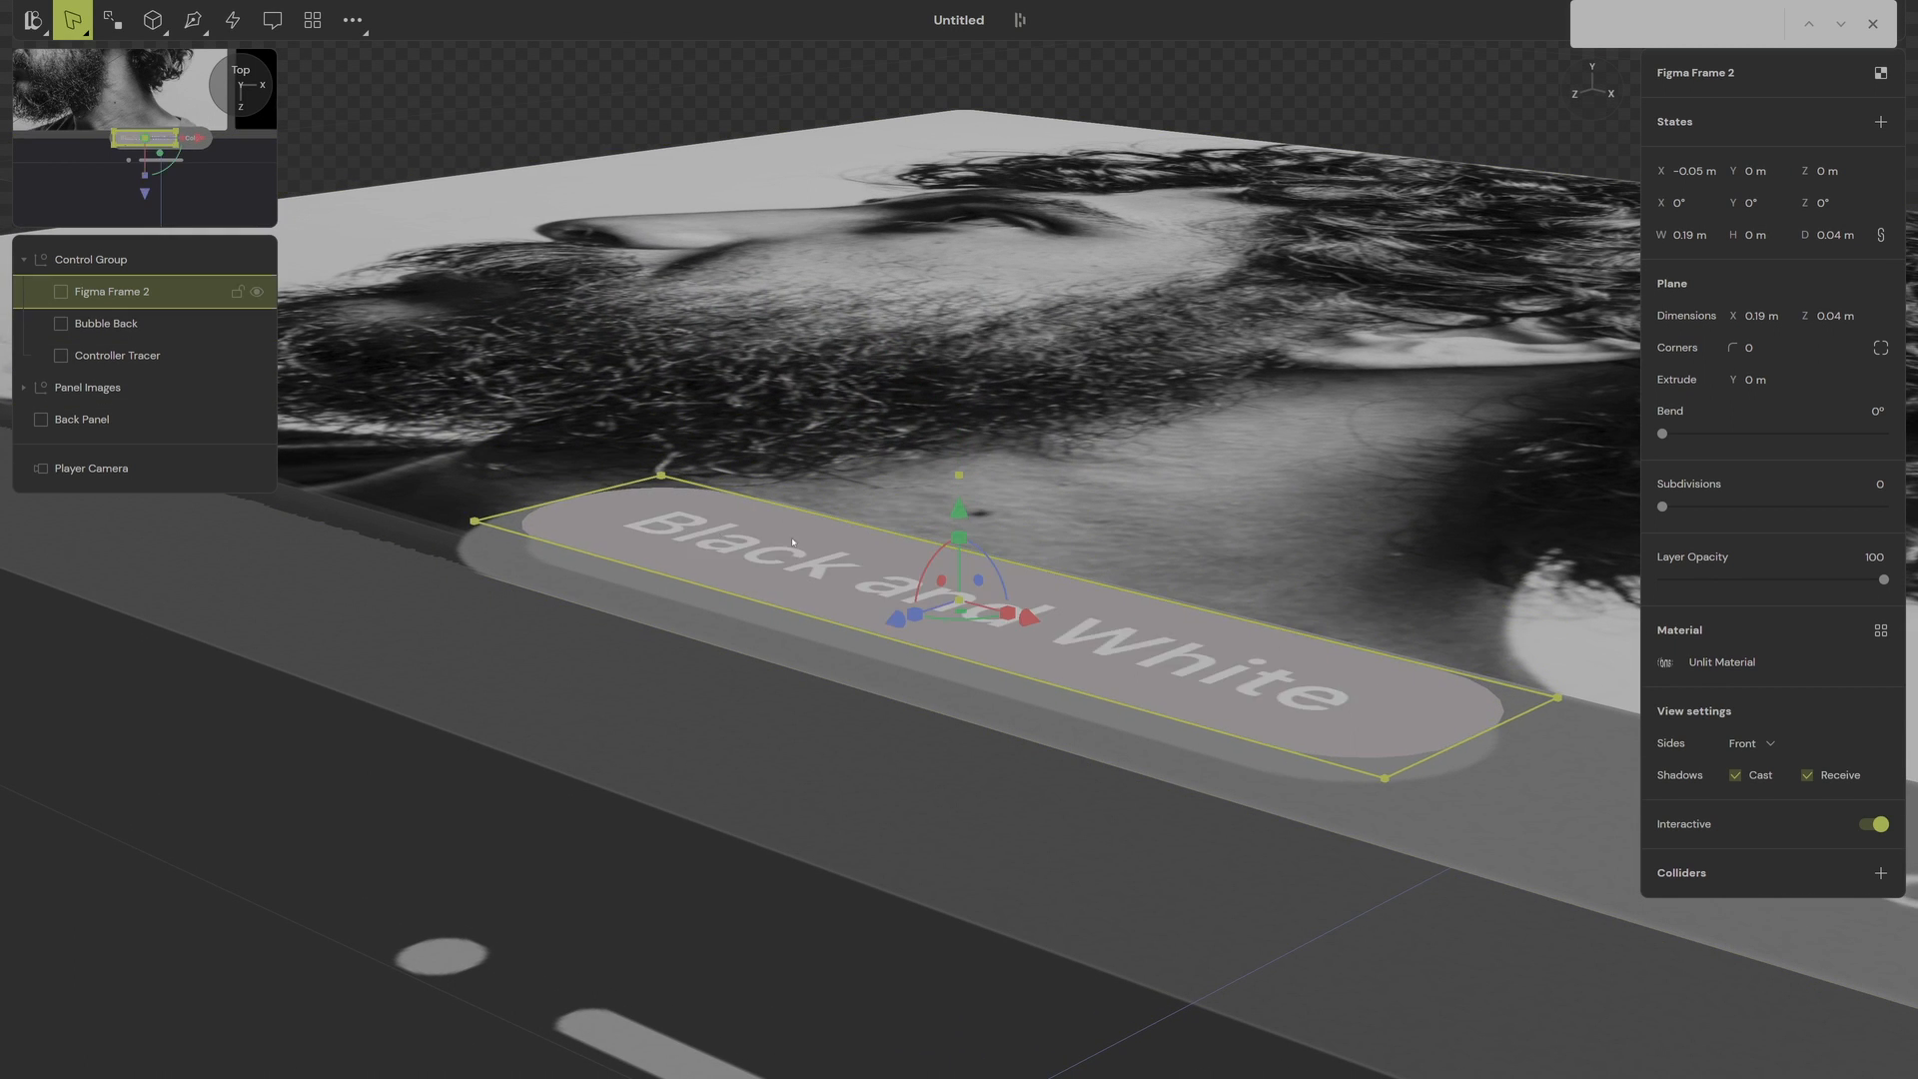
{"action": "middle_click_drag", "start_coordinate": [1019, 454], "coordinate": [774, 495]}
{"action": "scroll", "coordinate": [745, 536], "scroll_direction": "down", "scroll_amount": 6}
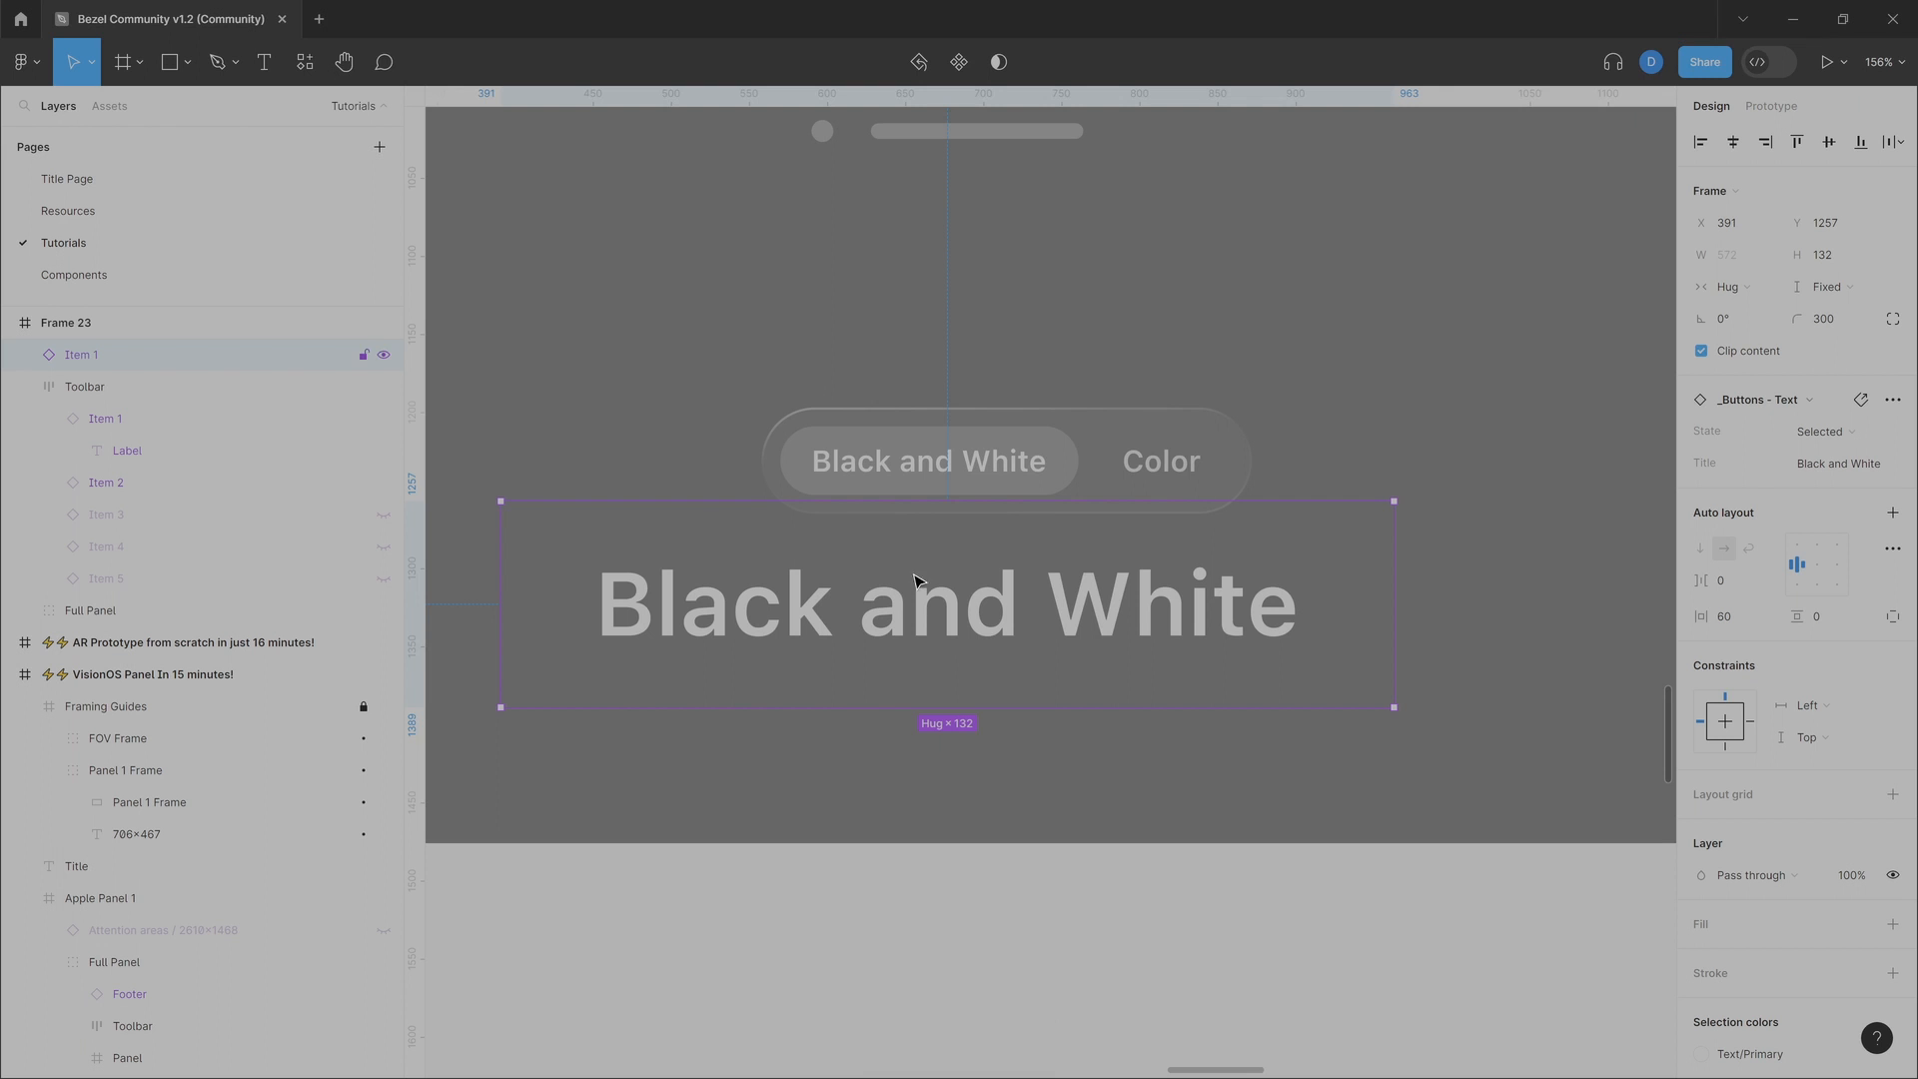
Step: In Figma, move the enlarged Black and White label clear of the toolbar and duplicate the Color button below the toolbar
{"action": "left_click_drag", "start_coordinate": [1065, 591], "coordinate": [1763, 796]}
{"action": "left_click", "coordinate": [1157, 462]}
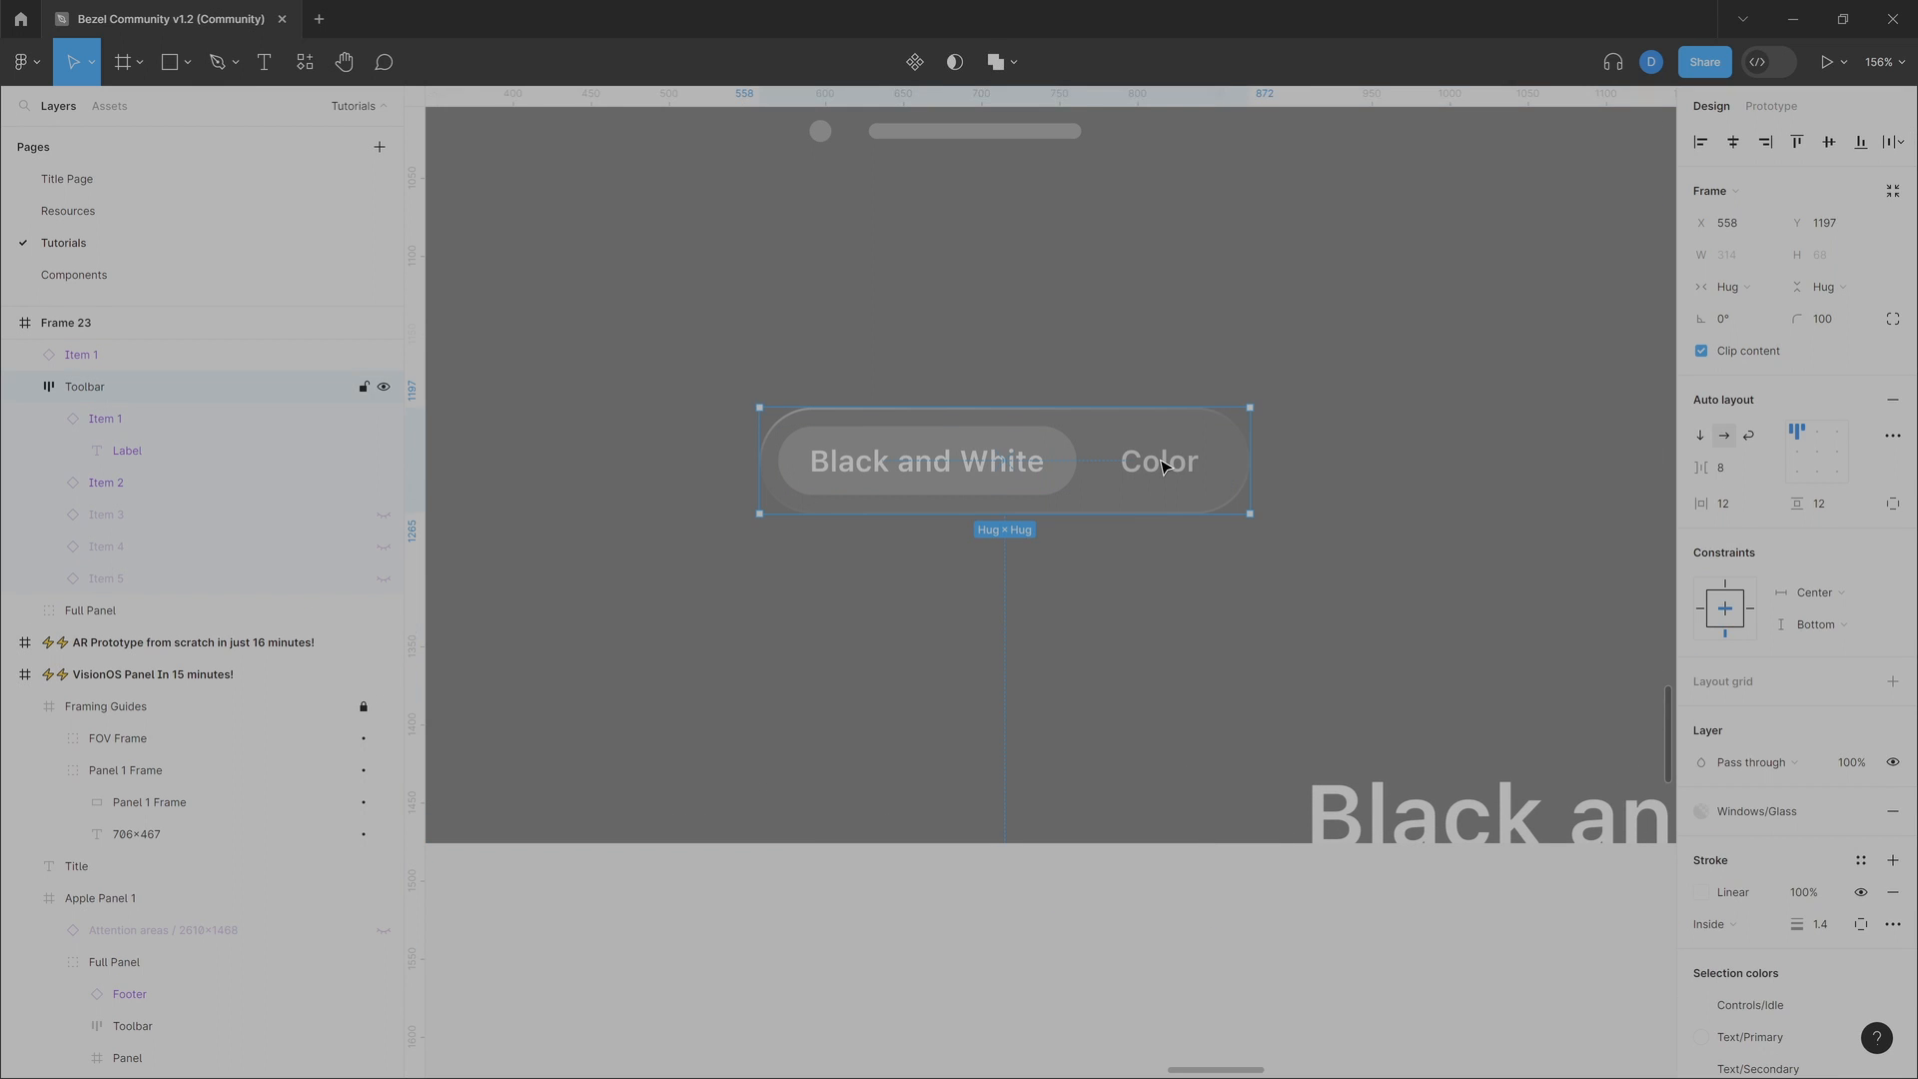
{"action": "left_click", "coordinate": [1164, 465]}
{"action": "left_click_drag", "start_coordinate": [1167, 472], "coordinate": [1197, 667]}
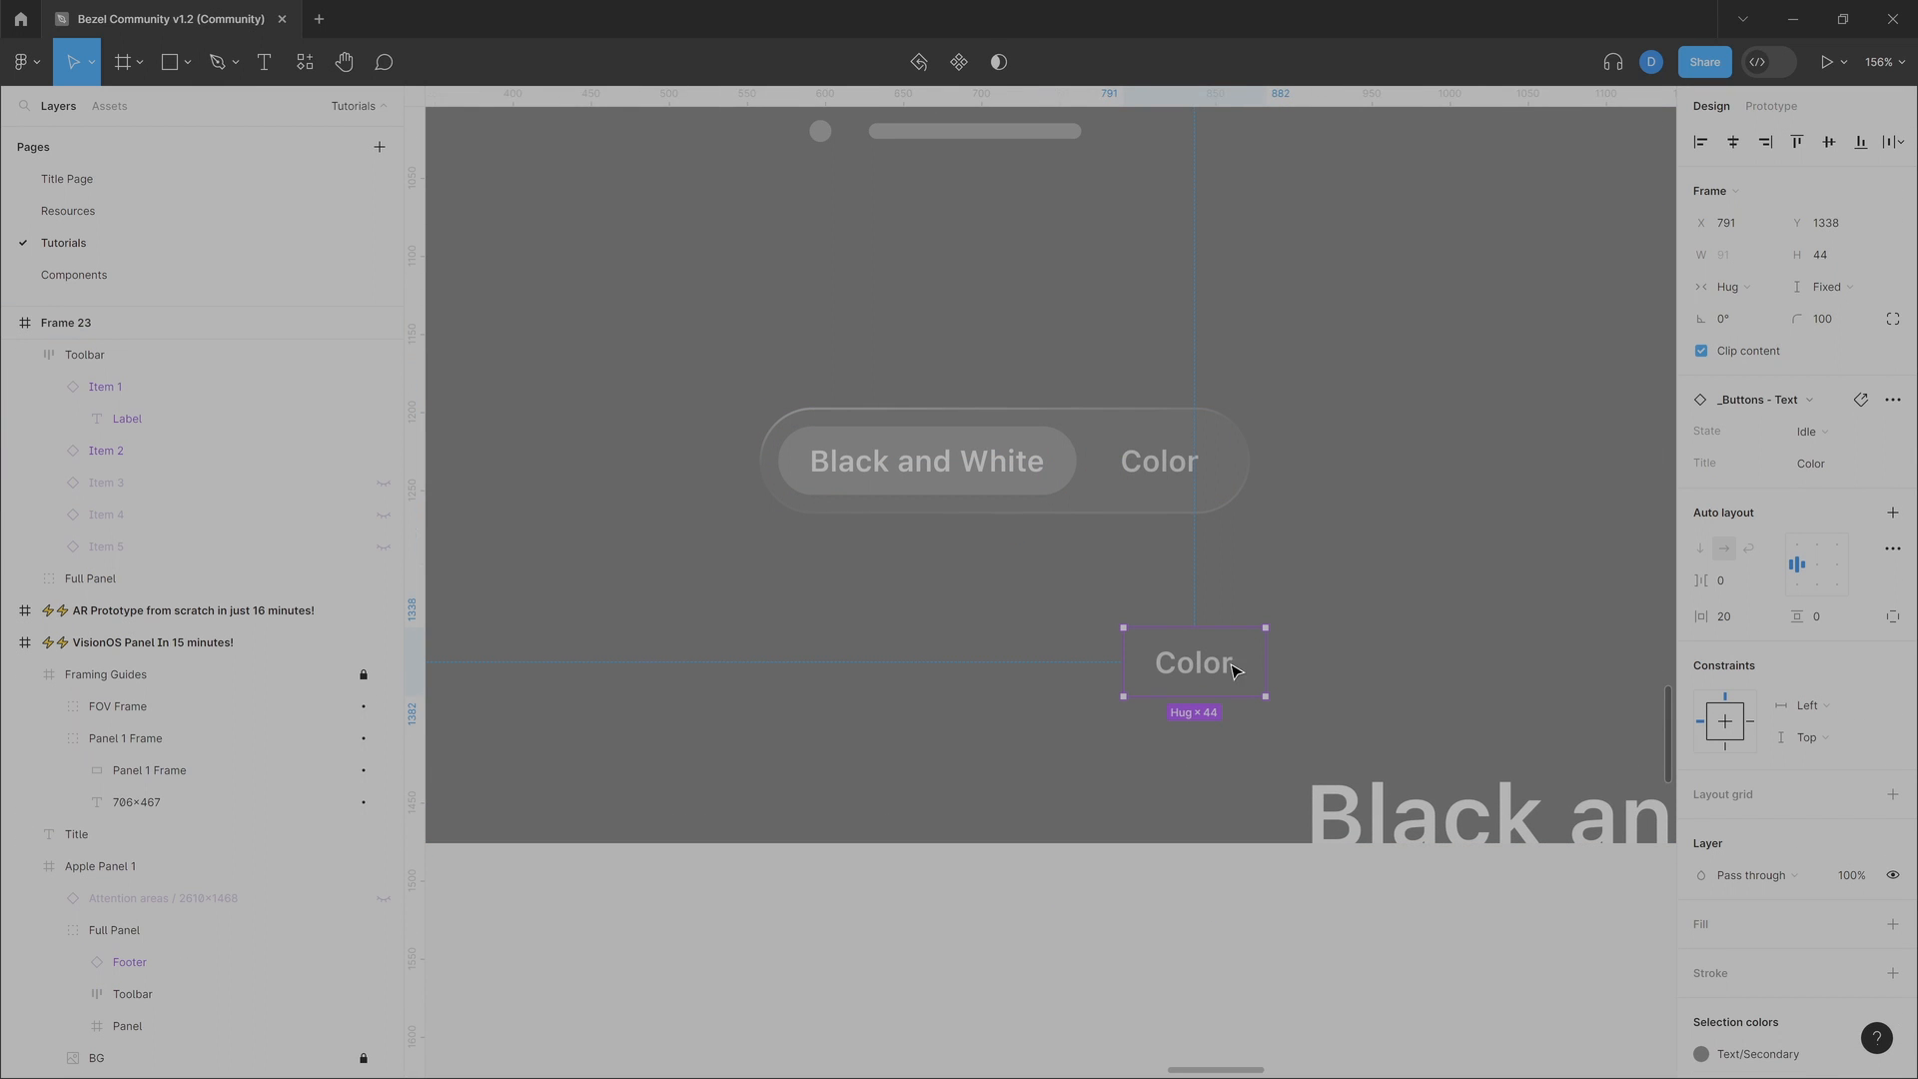
Step: Copy the link of the duplicated Color button and paste it into the Bezel scene as a new frame
{"action": "scroll", "coordinate": [1235, 655], "scroll_direction": "right", "scroll_amount": 2}
{"action": "right_click", "coordinate": [1129, 630]}
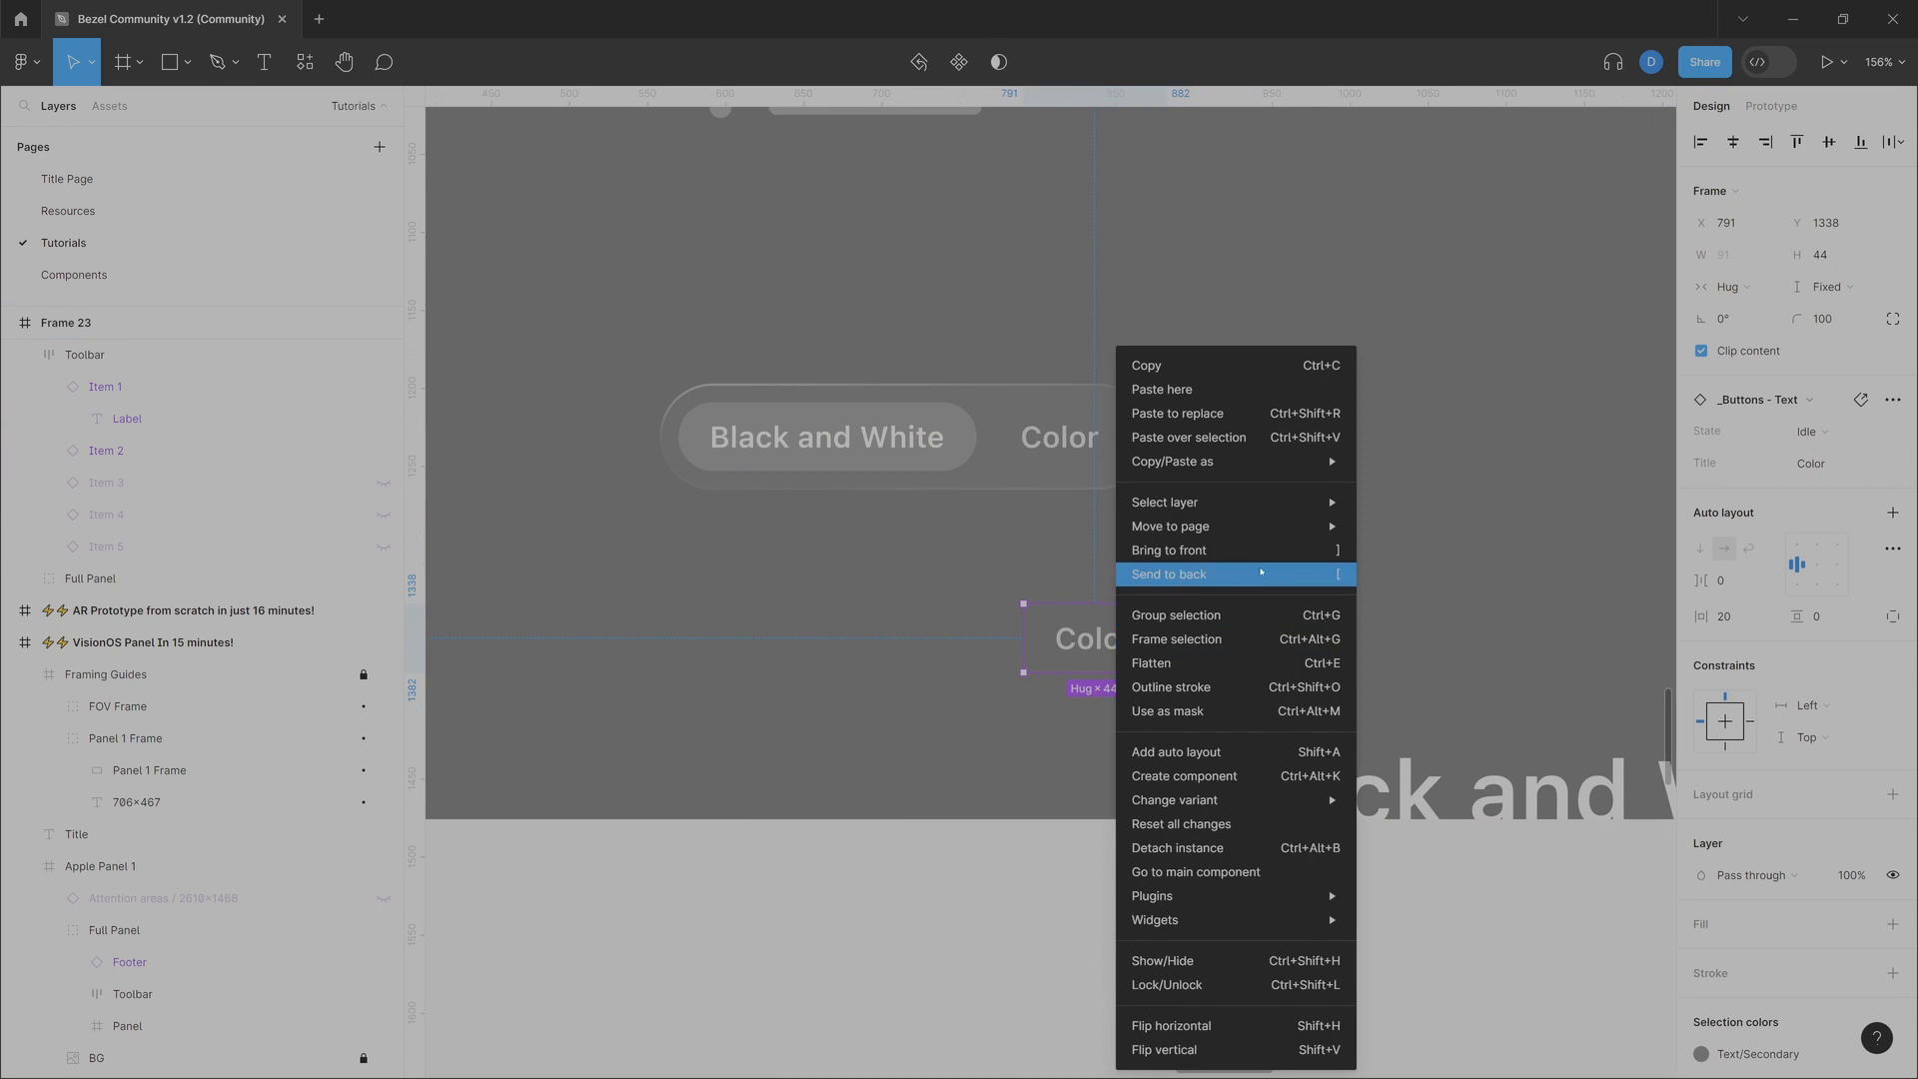
{"action": "mouse_move", "coordinate": [1259, 468]}
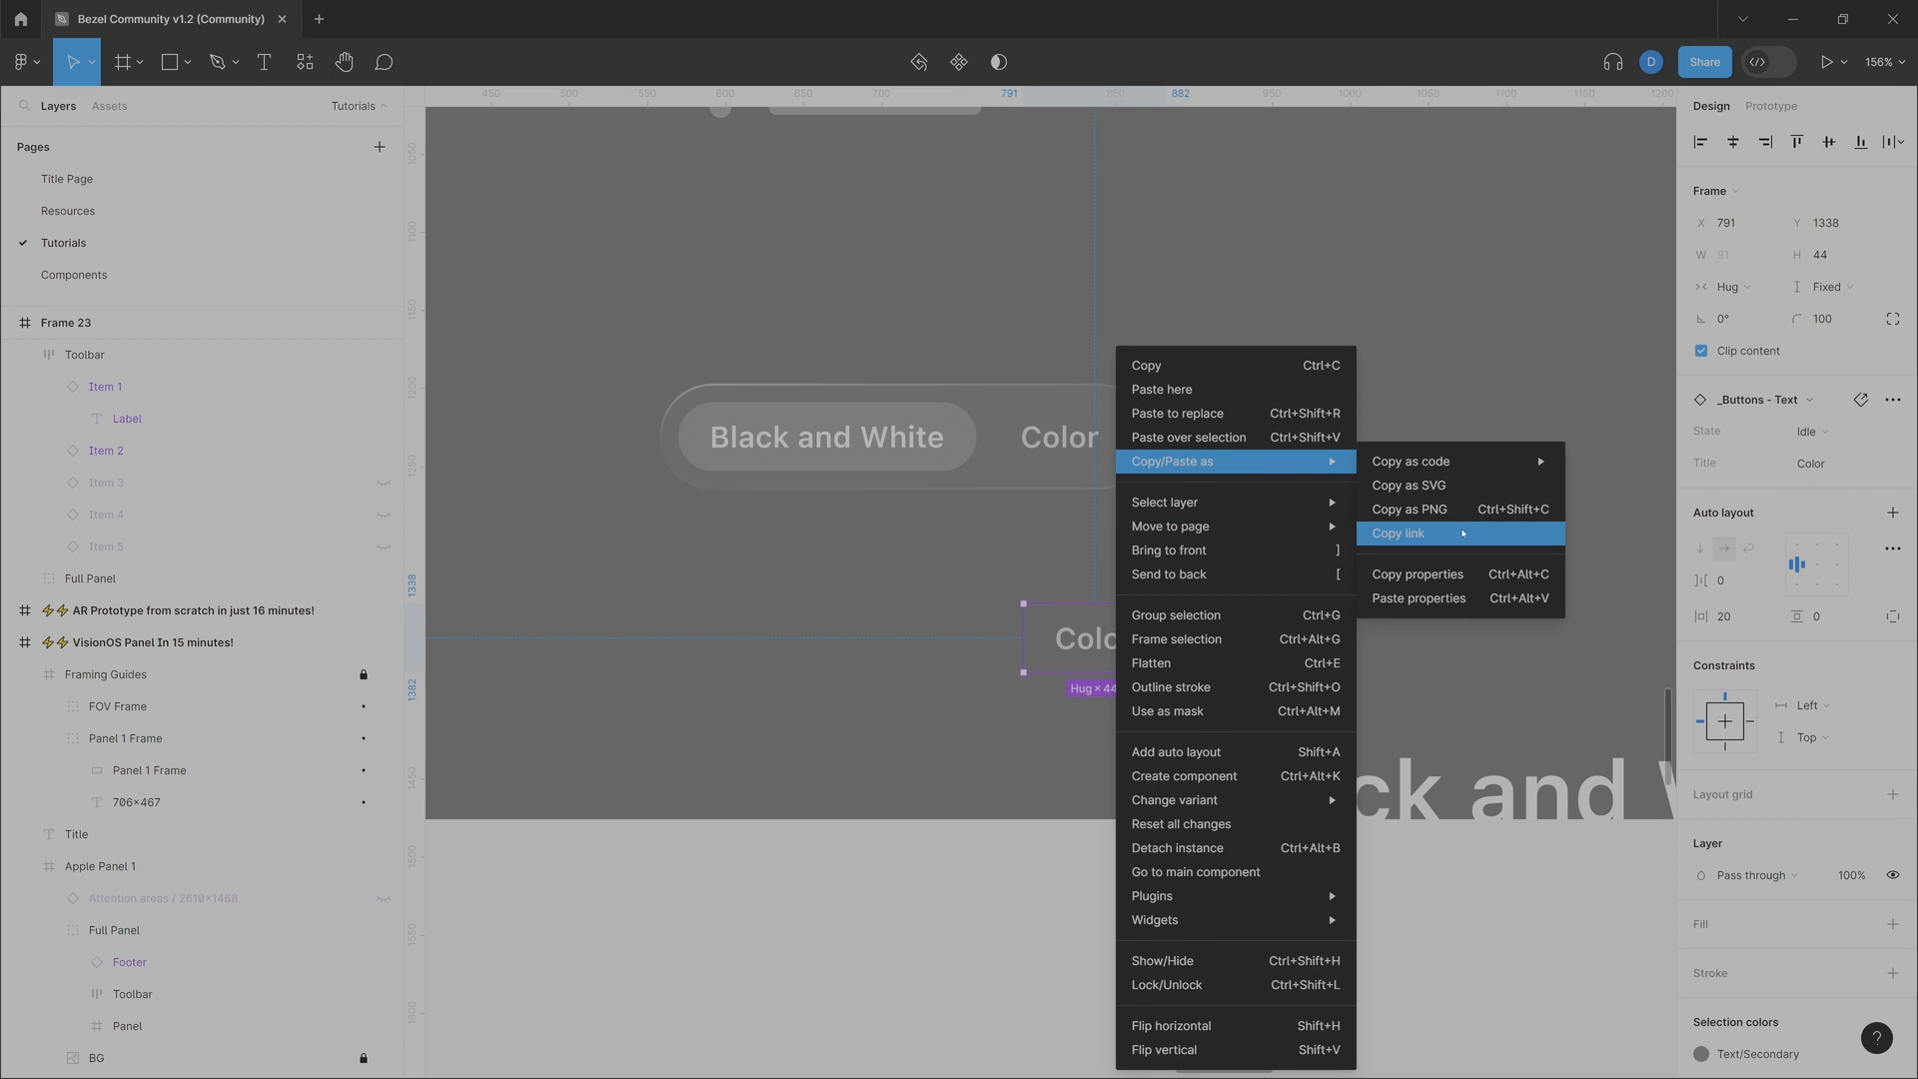
{"action": "left_click", "coordinate": [1463, 531]}
{"action": "key", "text": "alt+Tab"}
{"action": "left_click", "coordinate": [1212, 829]}
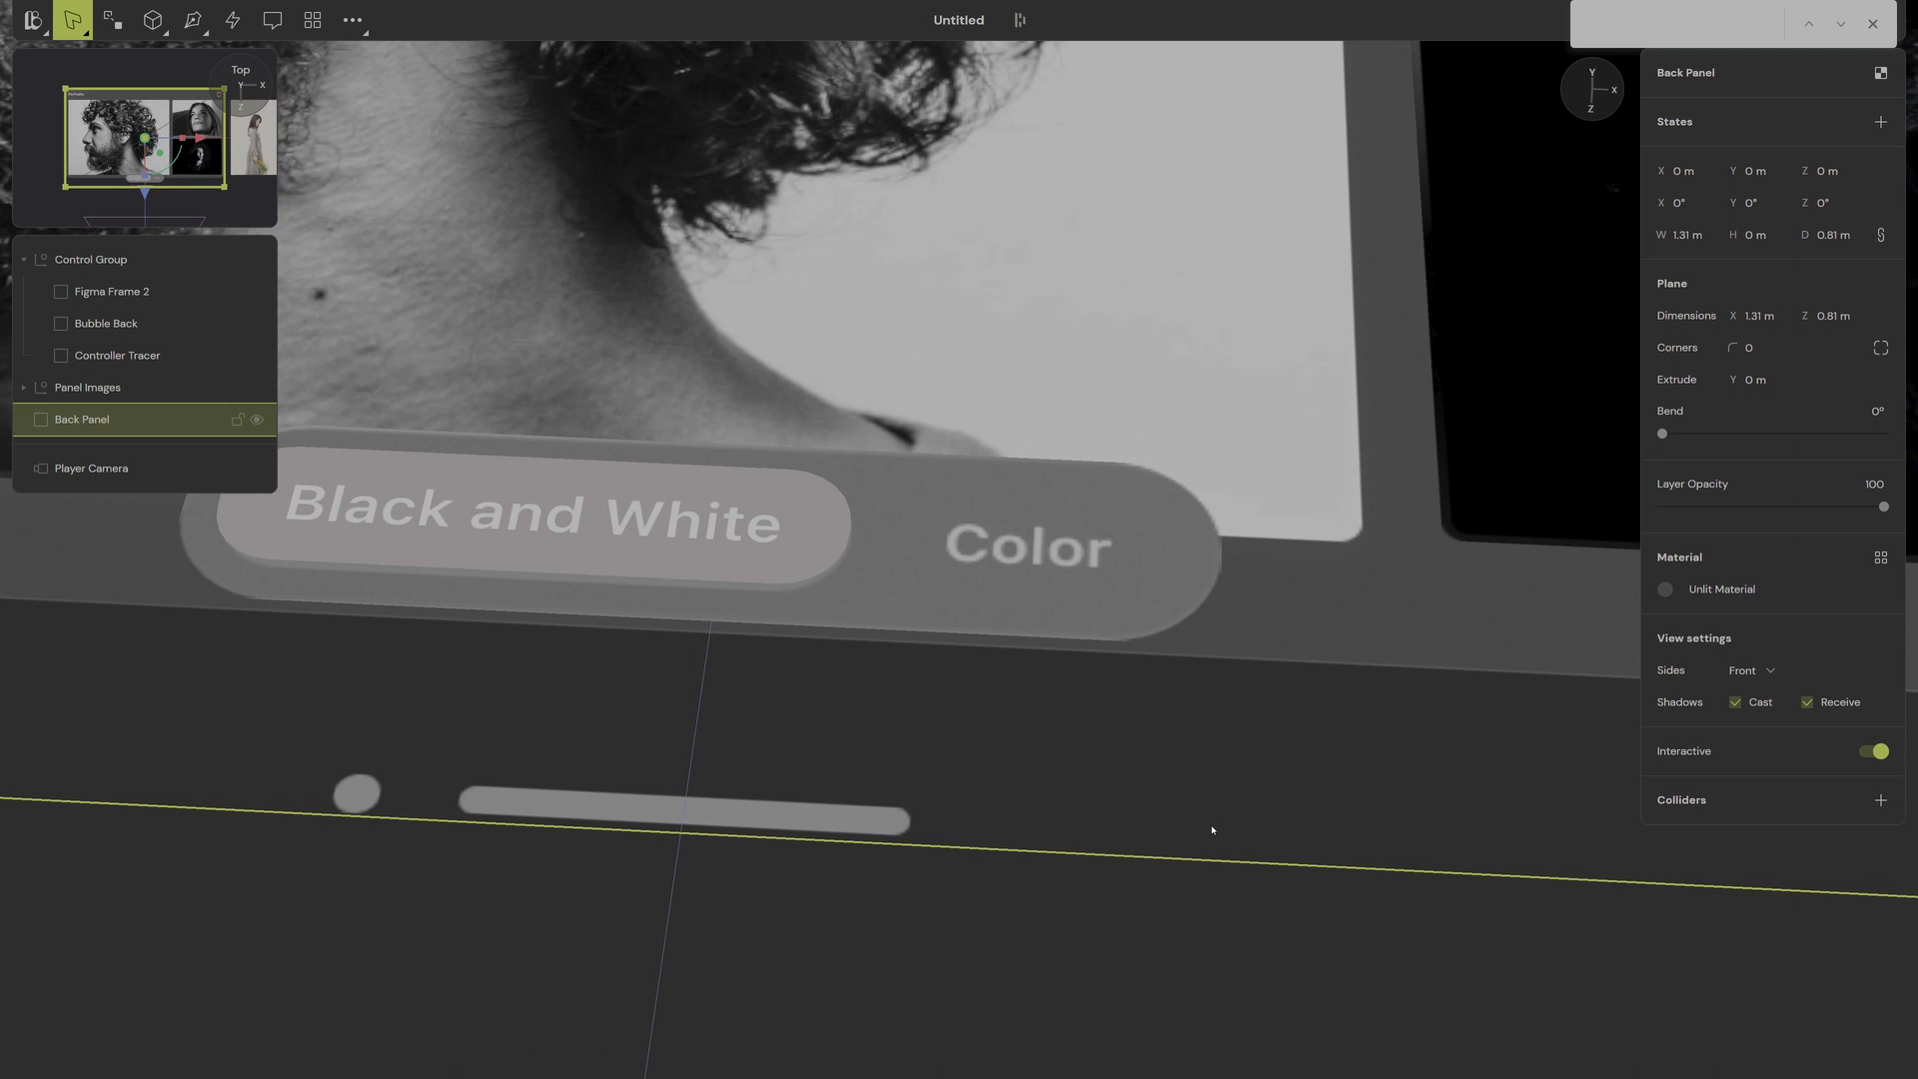
{"action": "key", "text": "ctrl+v"}
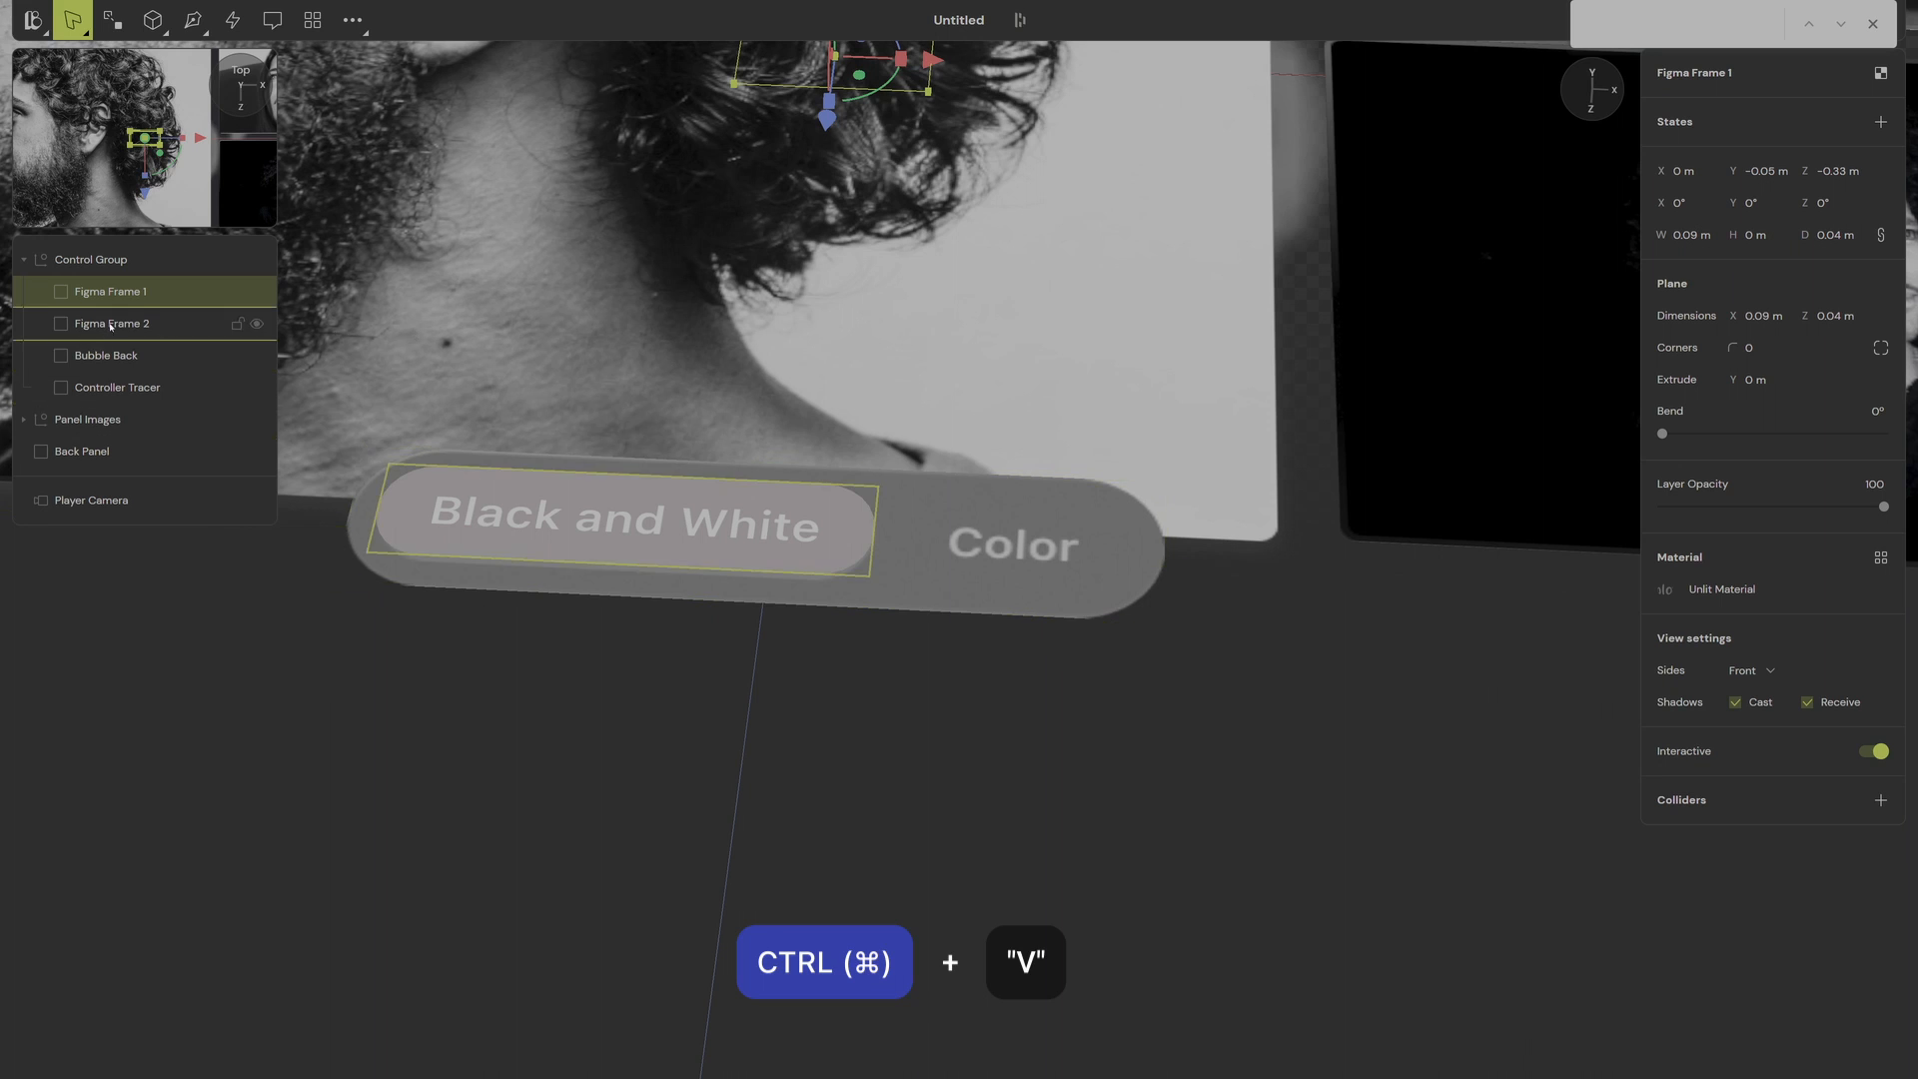
Step: Rename Figma Frame 2 as Black and White and the newly pasted frame as Color
{"action": "left_click", "coordinate": [140, 323]}
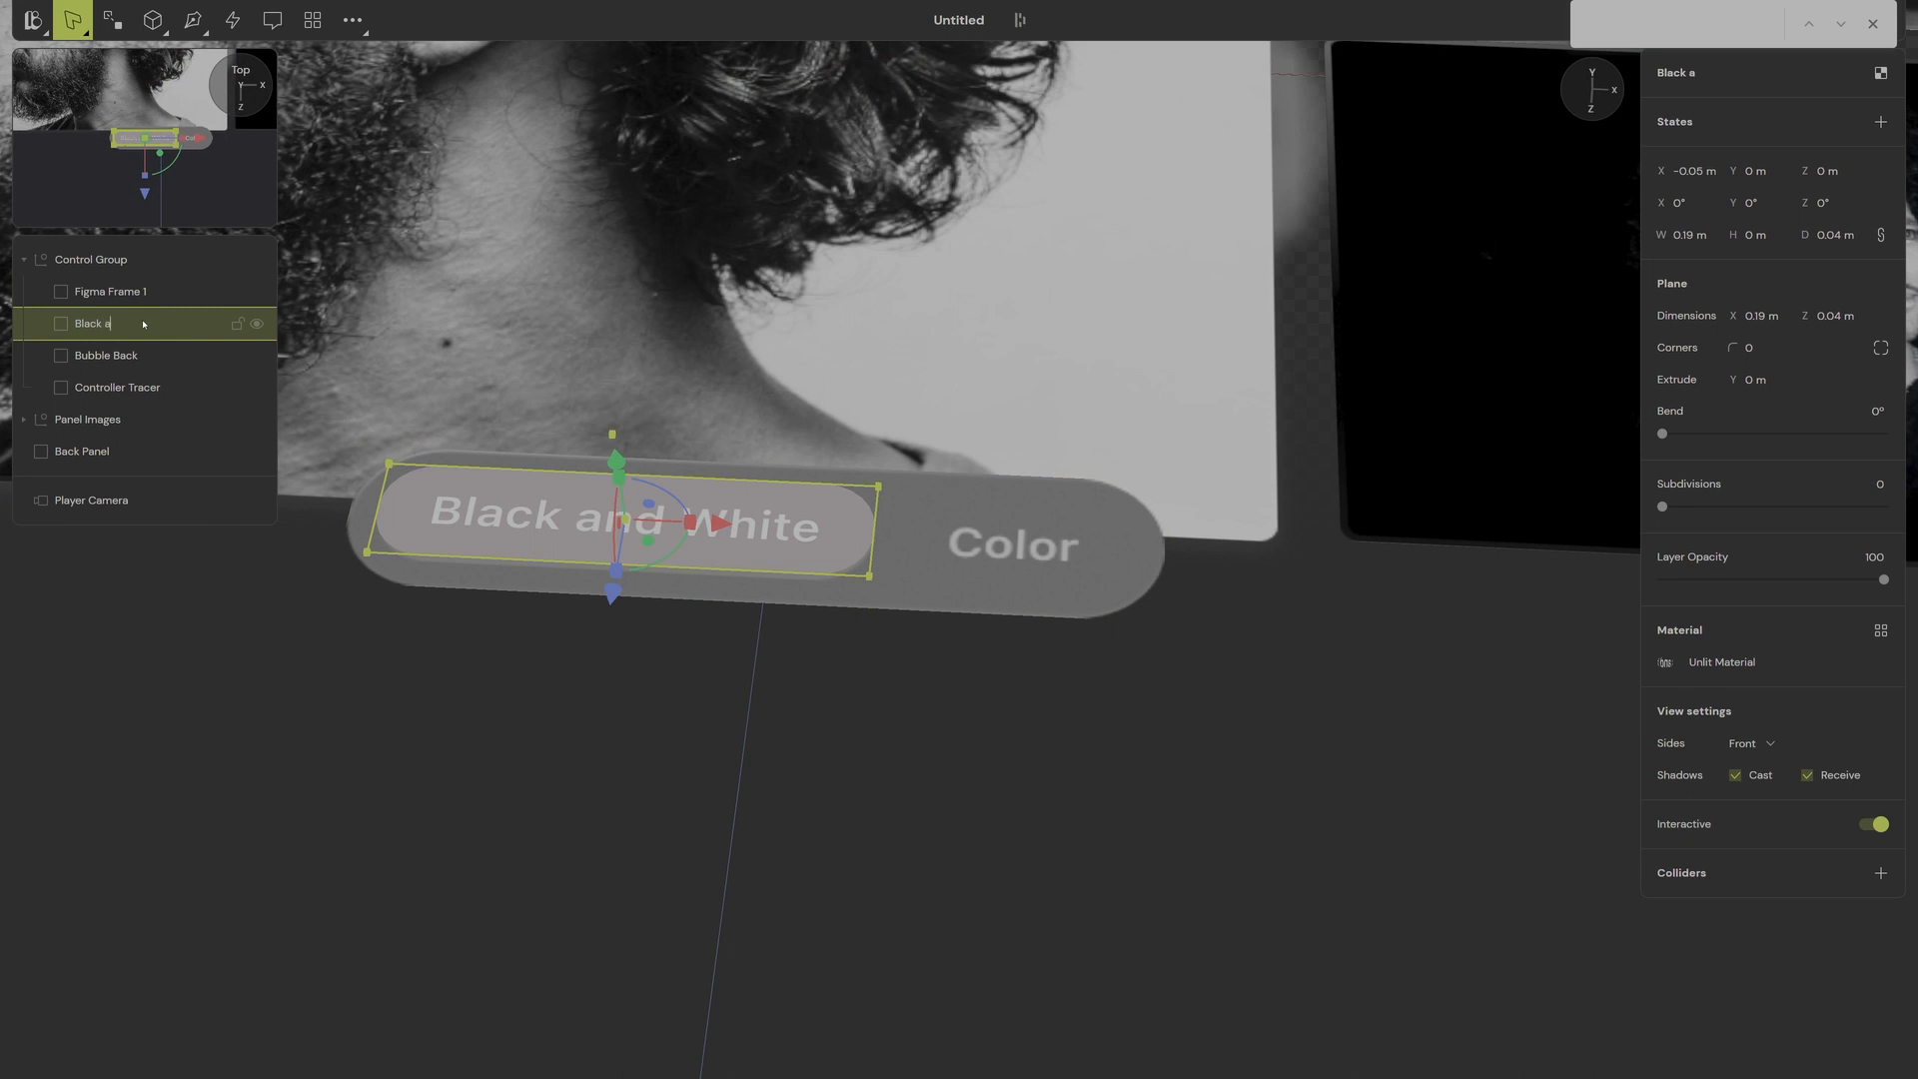
{"action": "left_click", "coordinate": [138, 292]}
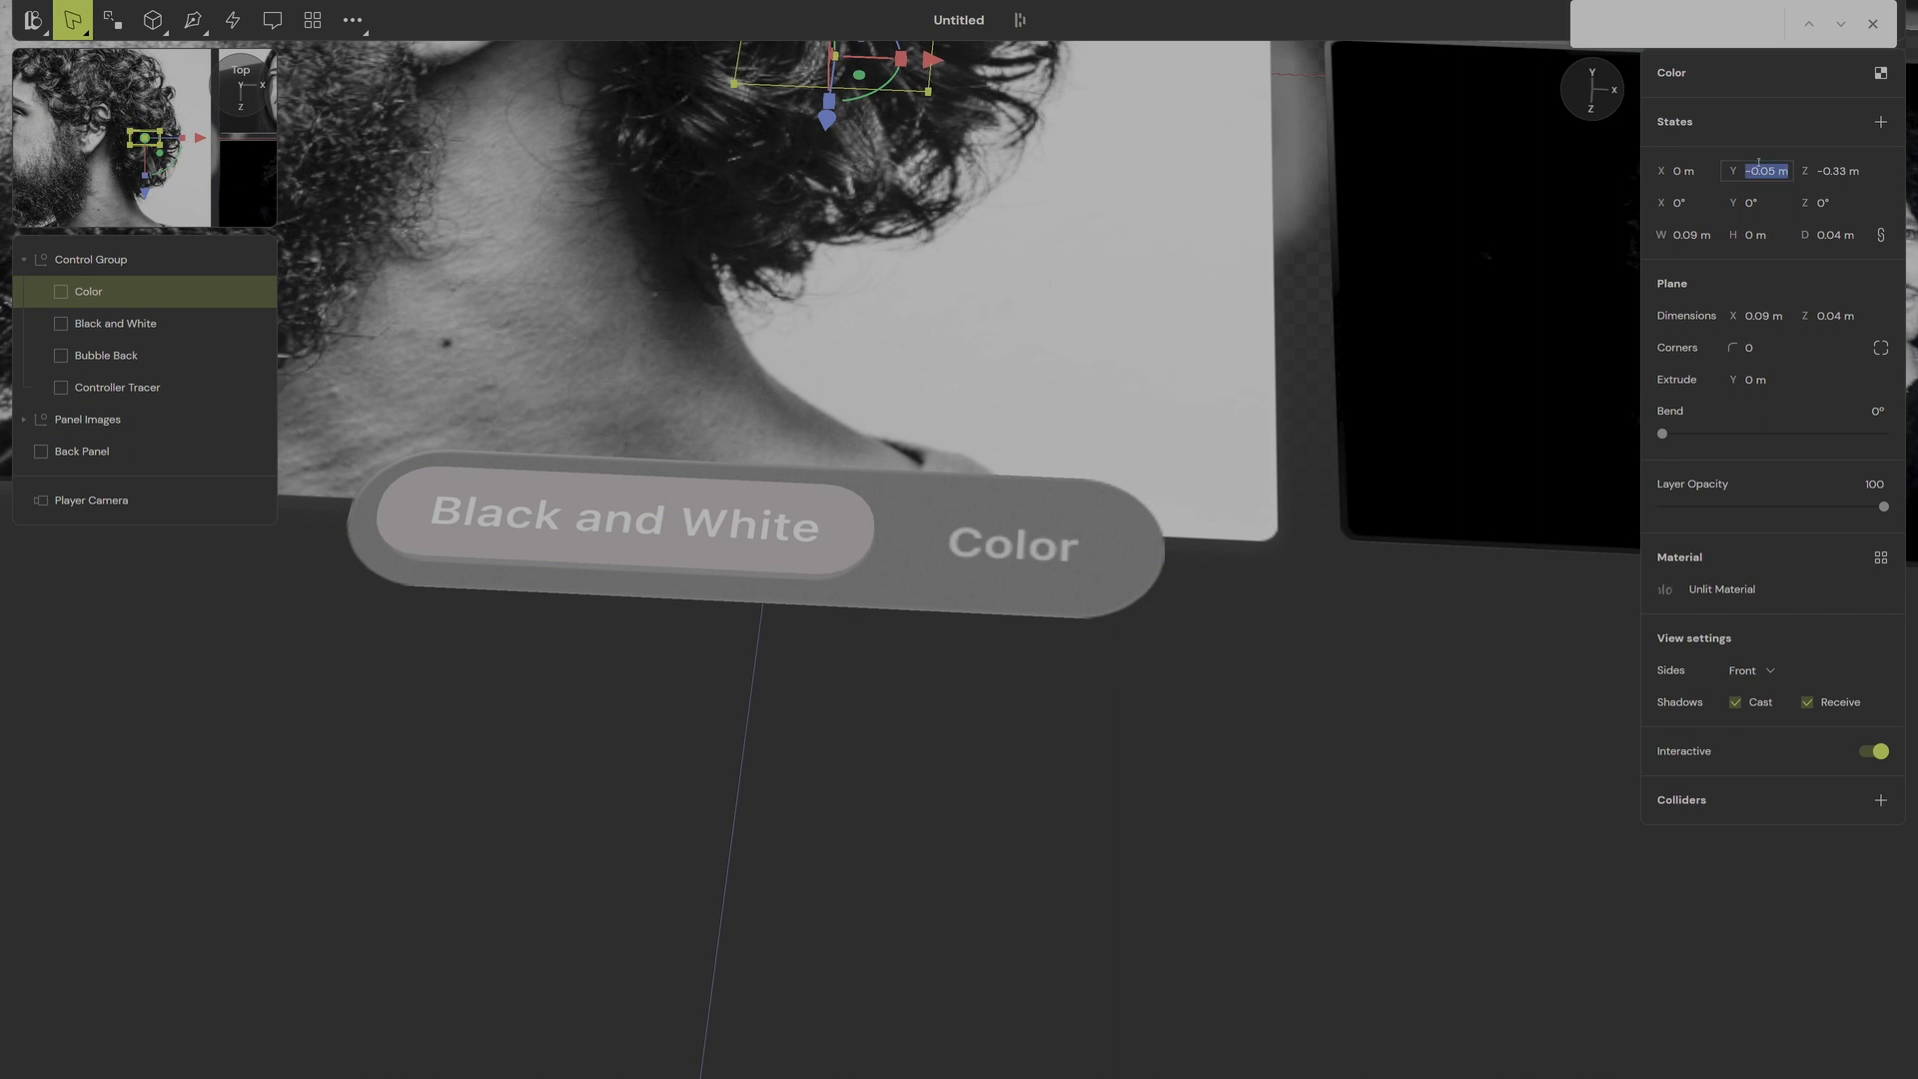
Step: Set the Color frame's Y and Z to 0 m and move it along X to about 0.1 m over the tracer's Color label
{"action": "type", "text": "0"}
{"action": "key", "text": "Tab"}
{"action": "type", "text": "0"}
{"action": "key", "text": "Tab"}
{"action": "left_click_drag", "start_coordinate": [855, 546], "coordinate": [1109, 562]}
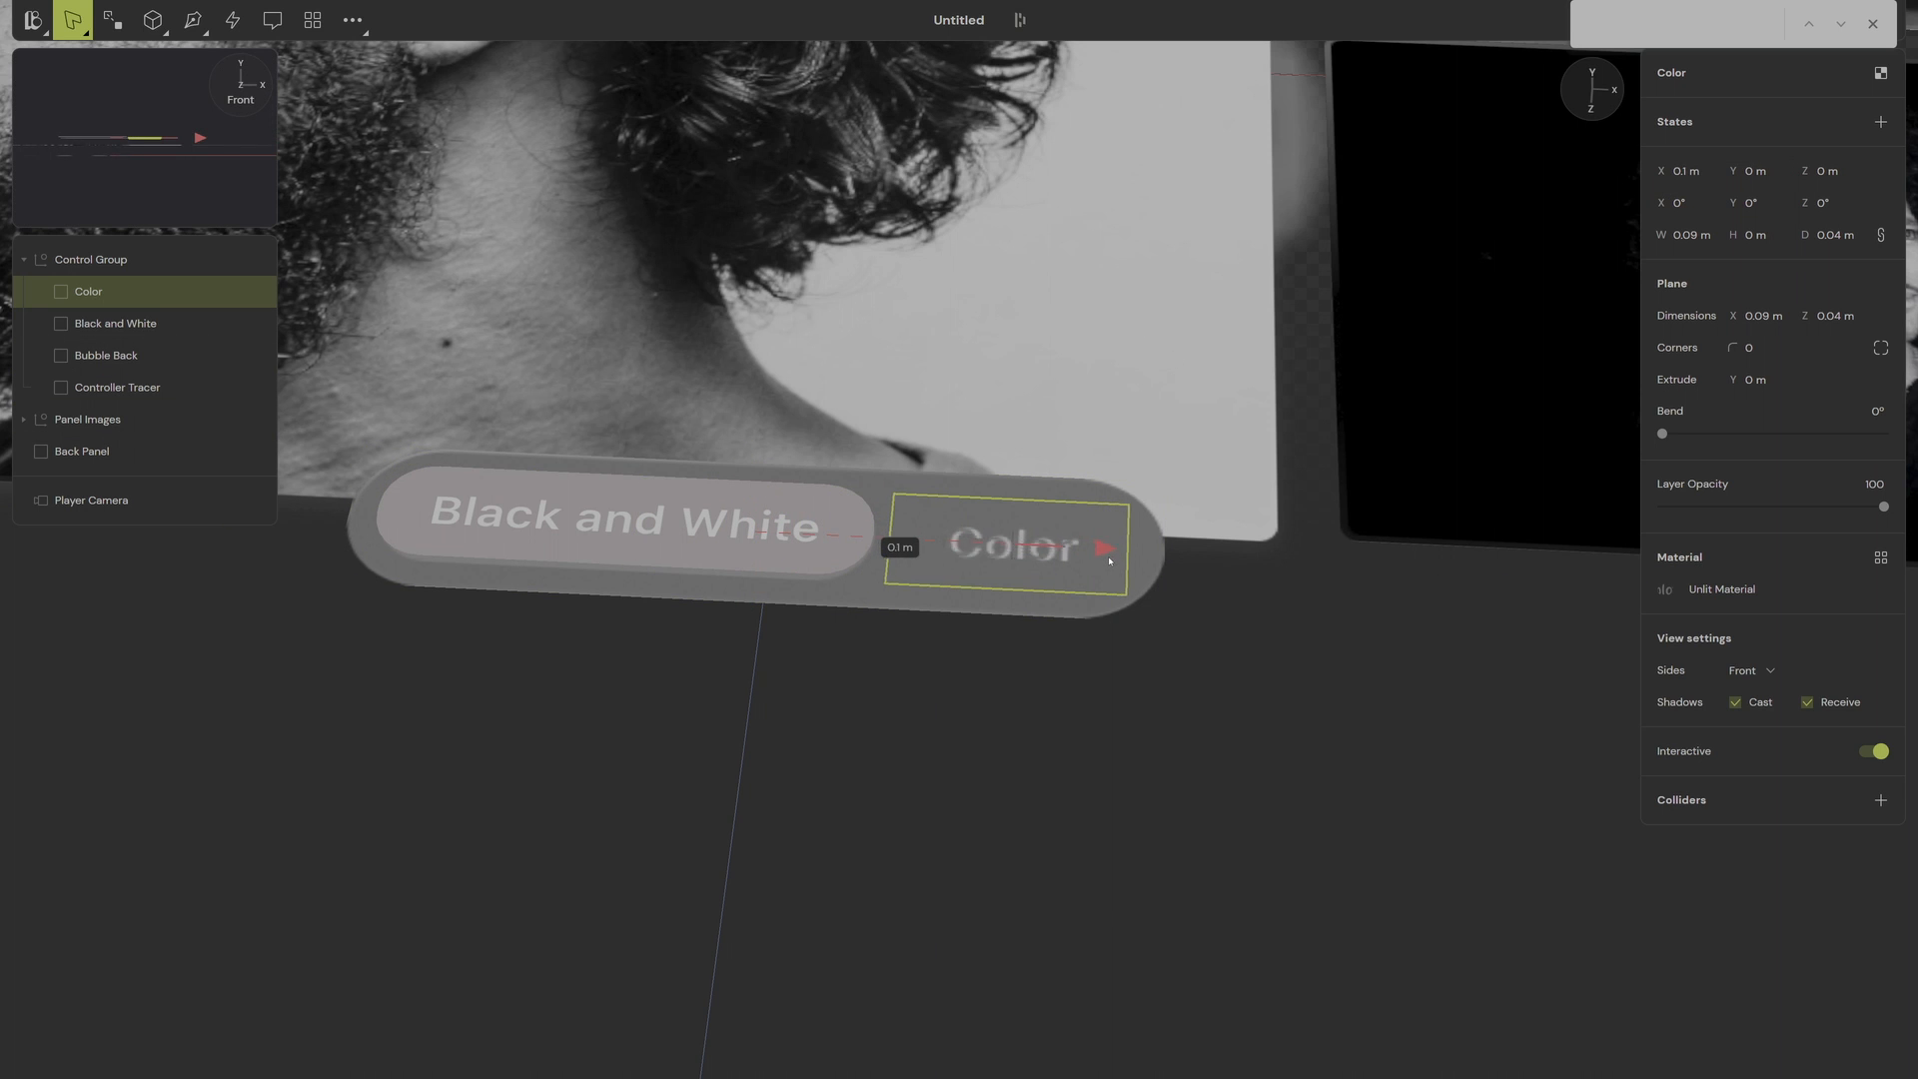
{"action": "right_click_drag", "start_coordinate": [1109, 559], "coordinate": [1099, 449]}
{"action": "left_click_drag", "start_coordinate": [1015, 454], "coordinate": [1016, 445]}
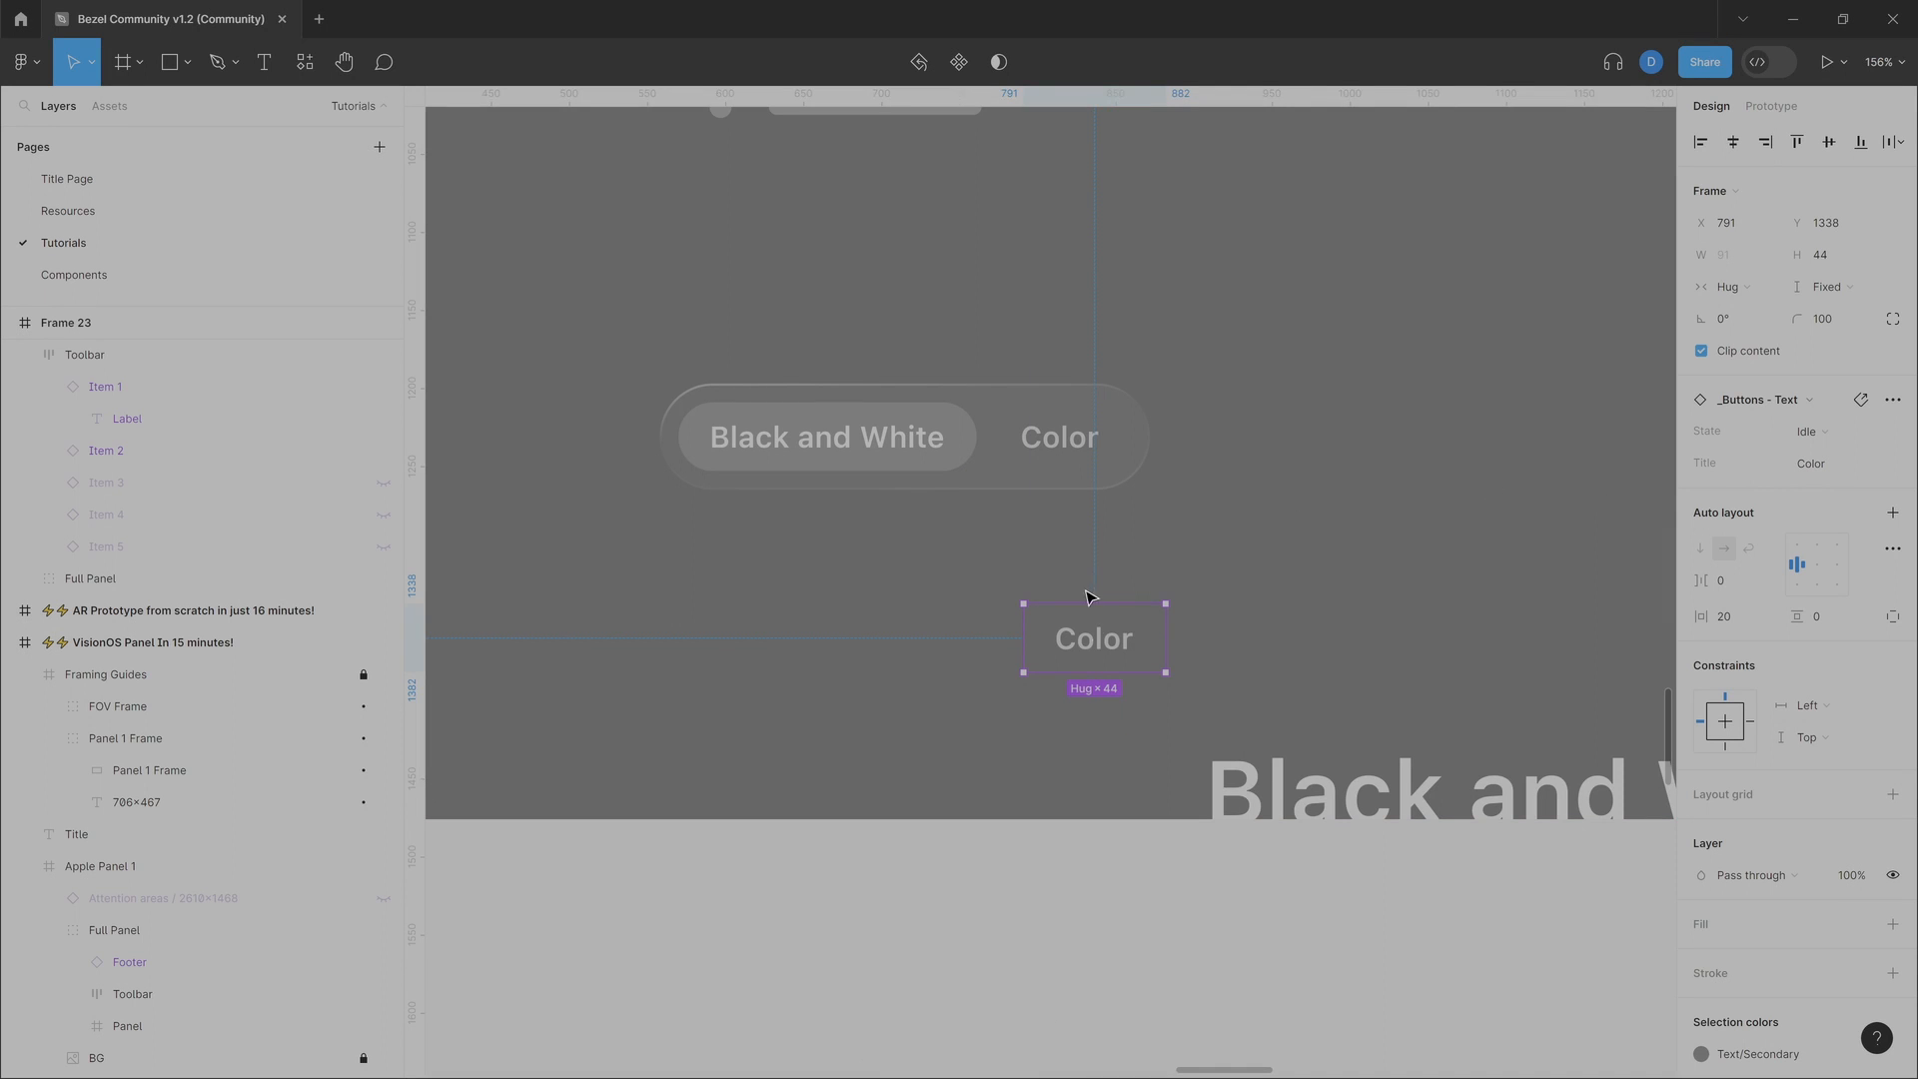
Step: In Figma, detach the Text/Secondary style from the duplicated Color label and change its 545454 fill to white, FFFFFF
{"action": "scroll", "coordinate": [1113, 663], "scroll_direction": "up", "scroll_amount": 3}
{"action": "scroll", "coordinate": [1112, 655], "scroll_direction": "down", "scroll_amount": 3}
{"action": "scroll", "coordinate": [1112, 655], "scroll_direction": "up", "scroll_amount": 3, "text": "ctrl"}
{"action": "double_click", "coordinate": [1119, 647]}
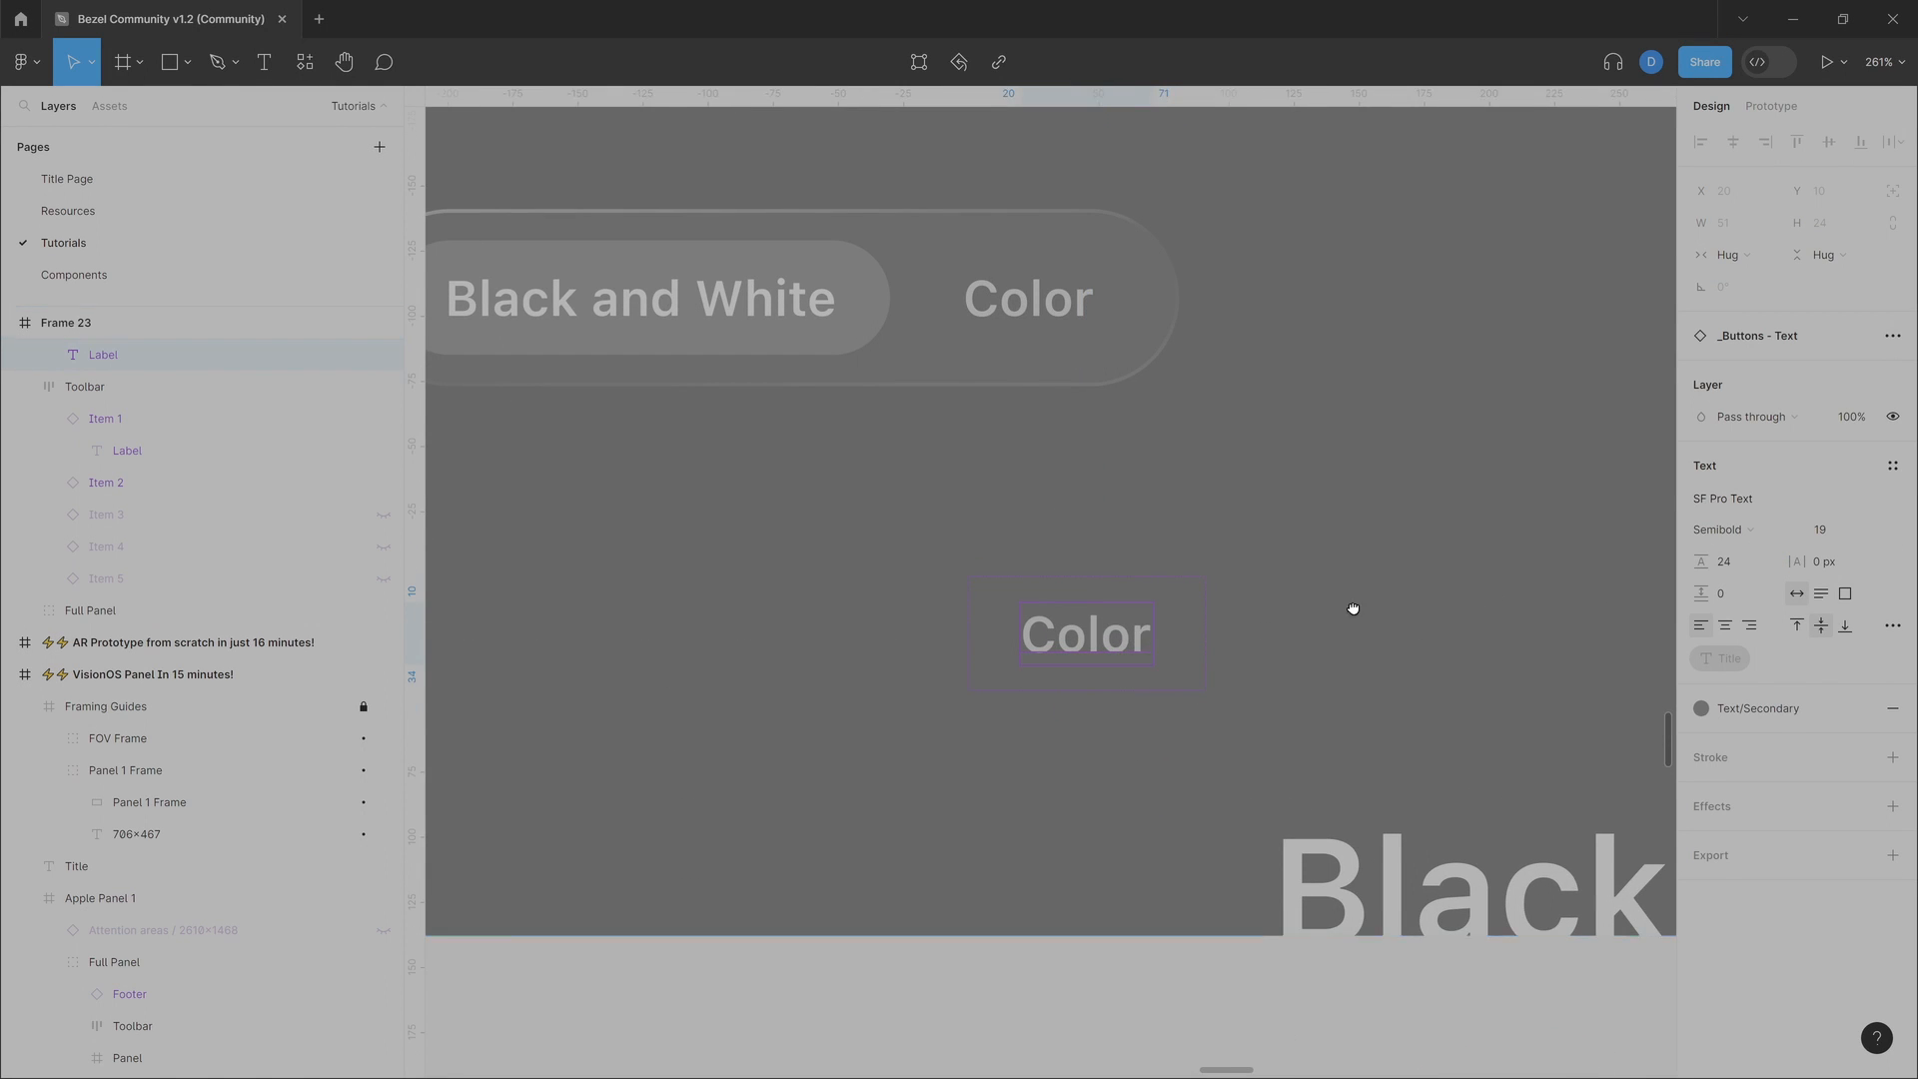
{"action": "scroll", "coordinate": [1229, 590], "scroll_direction": "right", "scroll_amount": 3}
{"action": "scroll", "coordinate": [1229, 590], "scroll_direction": "down", "scroll_amount": 1}
{"action": "left_click", "coordinate": [1861, 708]}
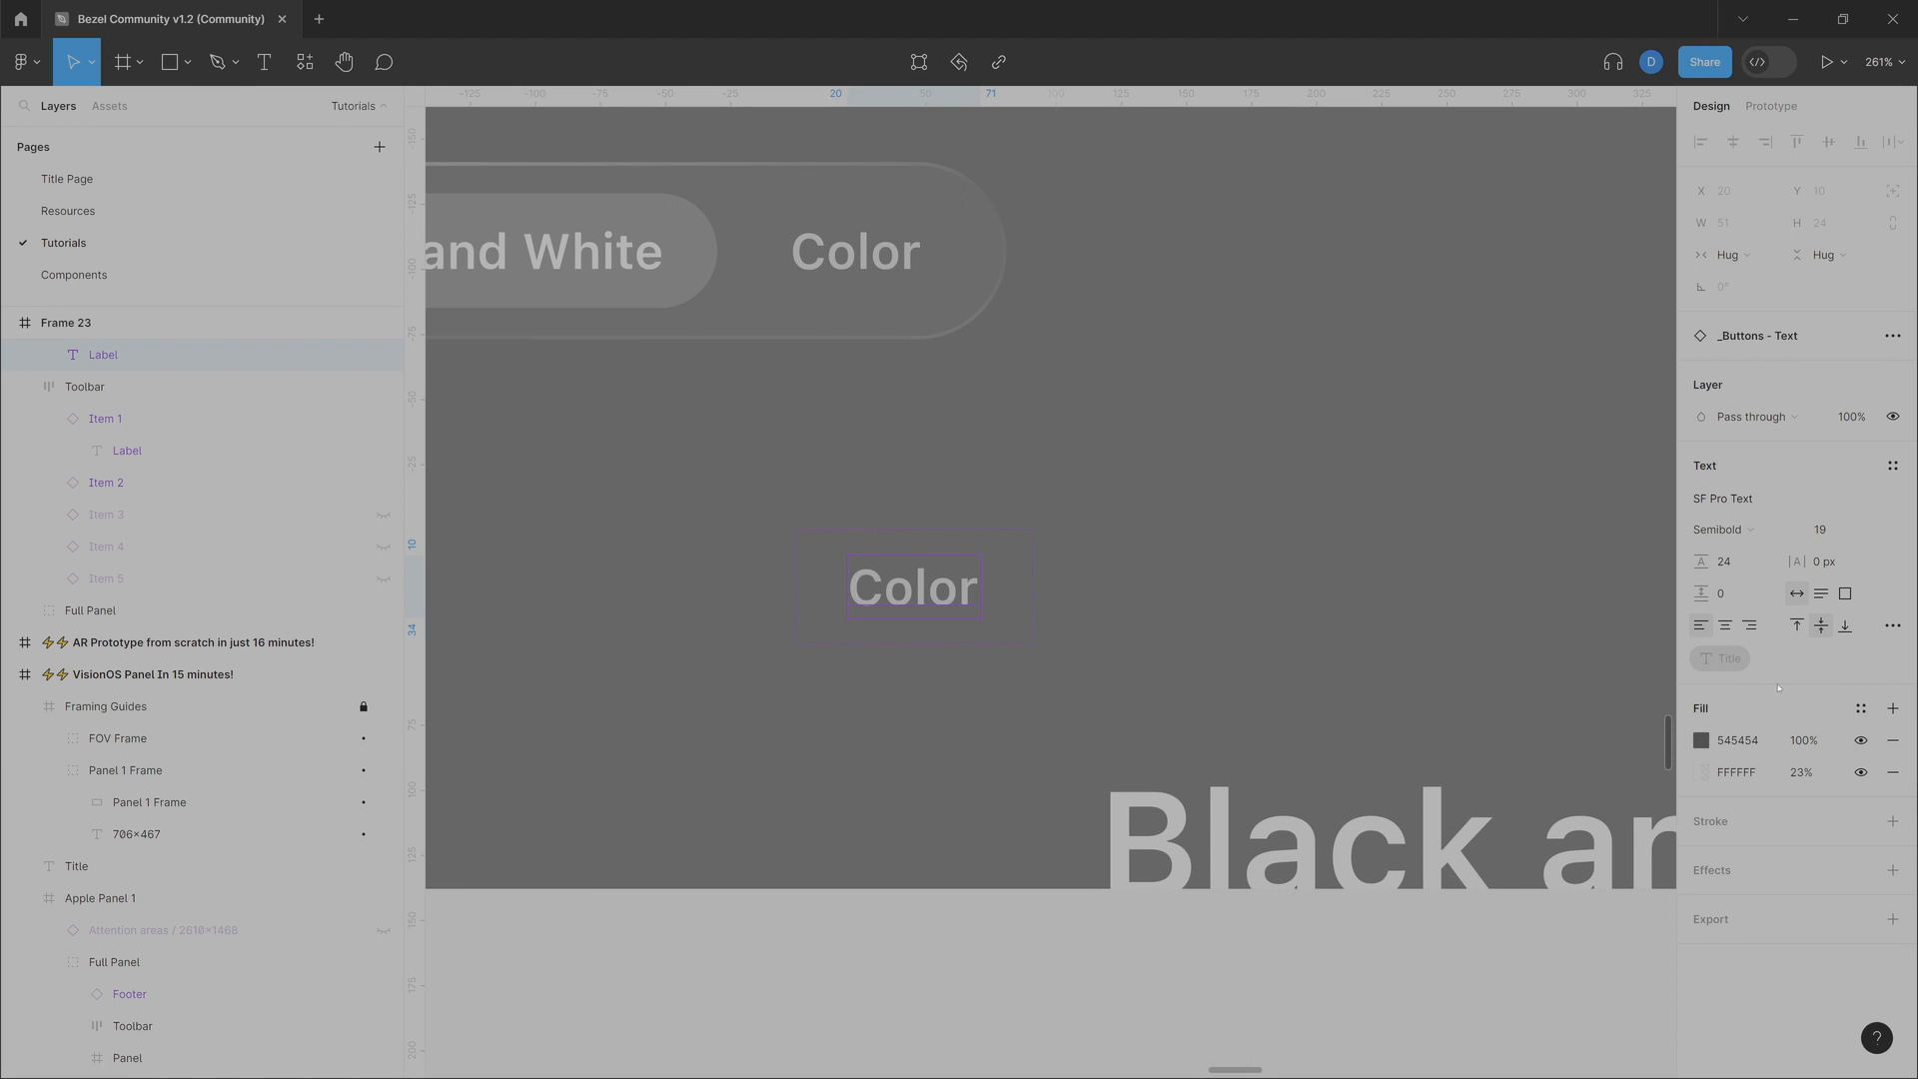
{"action": "left_click", "coordinate": [1702, 741]}
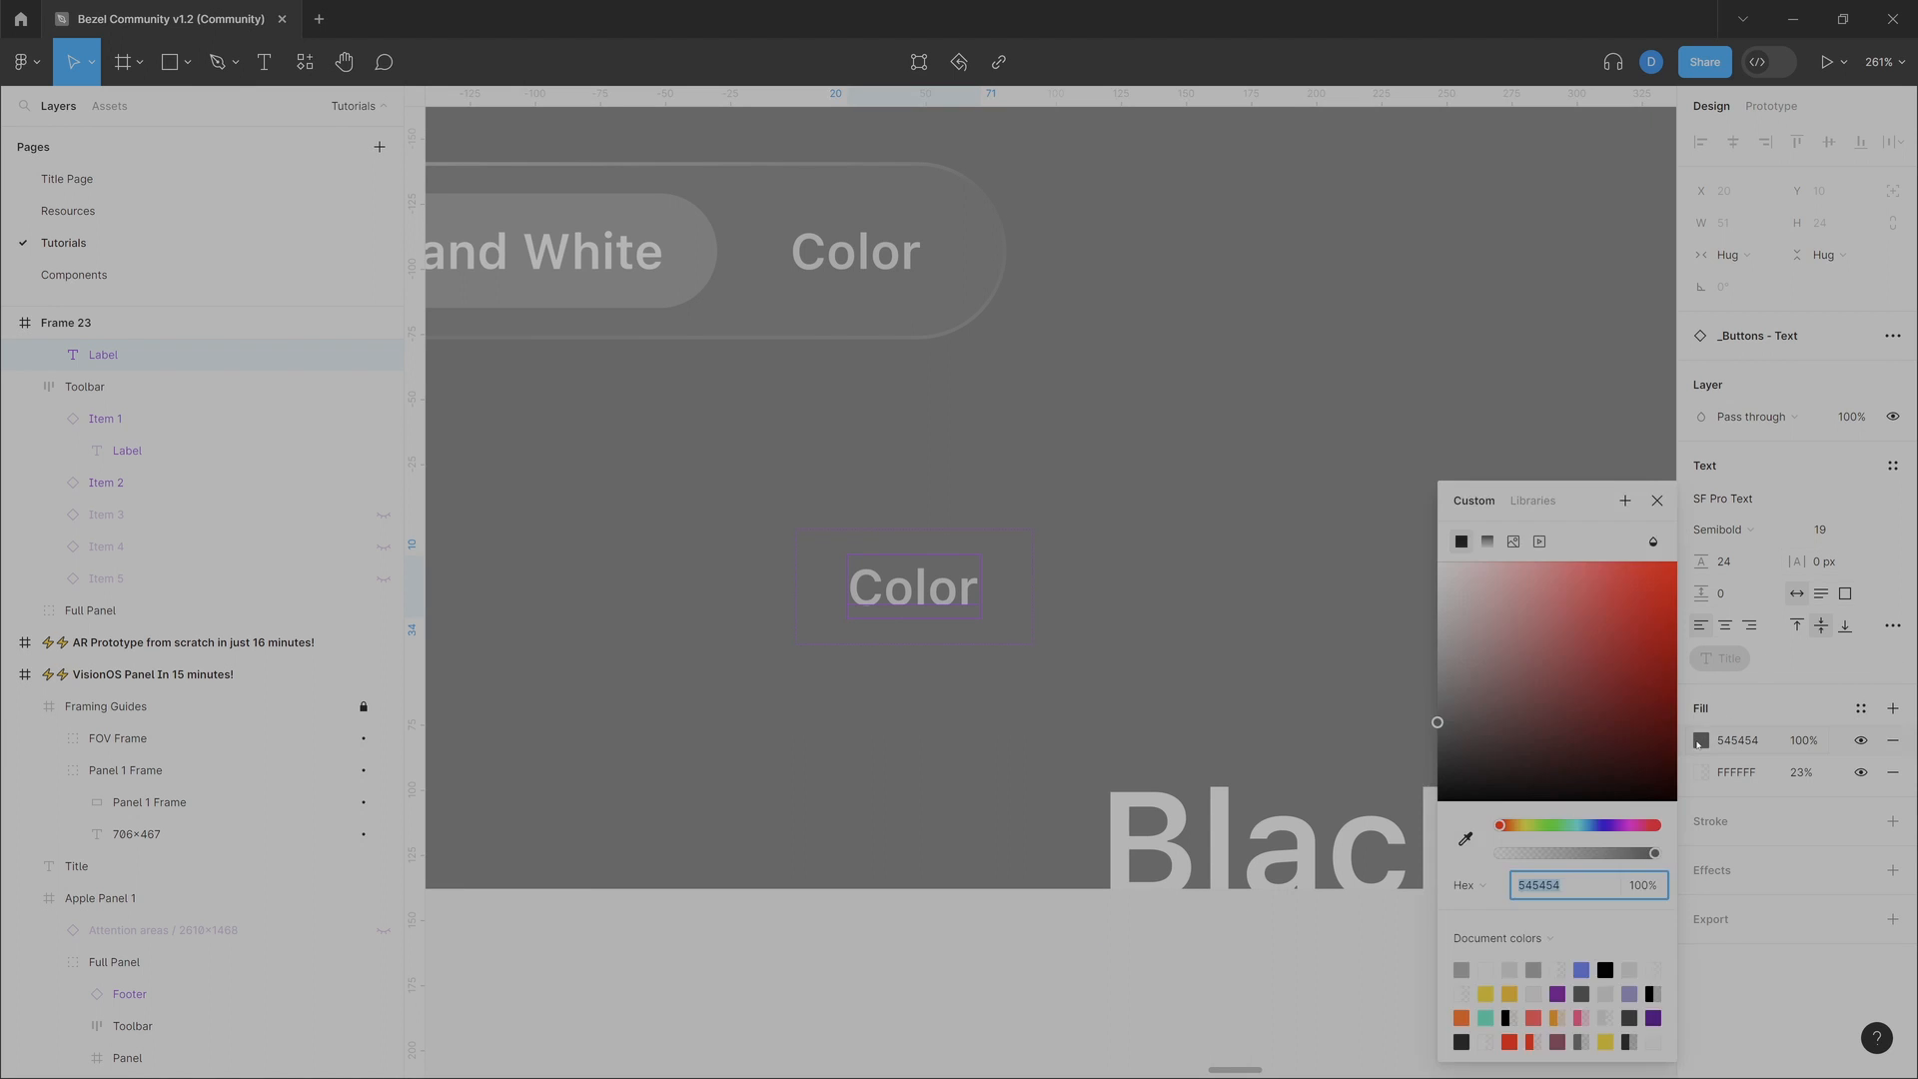
{"action": "left_click_drag", "start_coordinate": [1499, 632], "coordinate": [1389, 532]}
{"action": "left_click", "coordinate": [1185, 431]}
{"action": "right_click", "coordinate": [875, 589]}
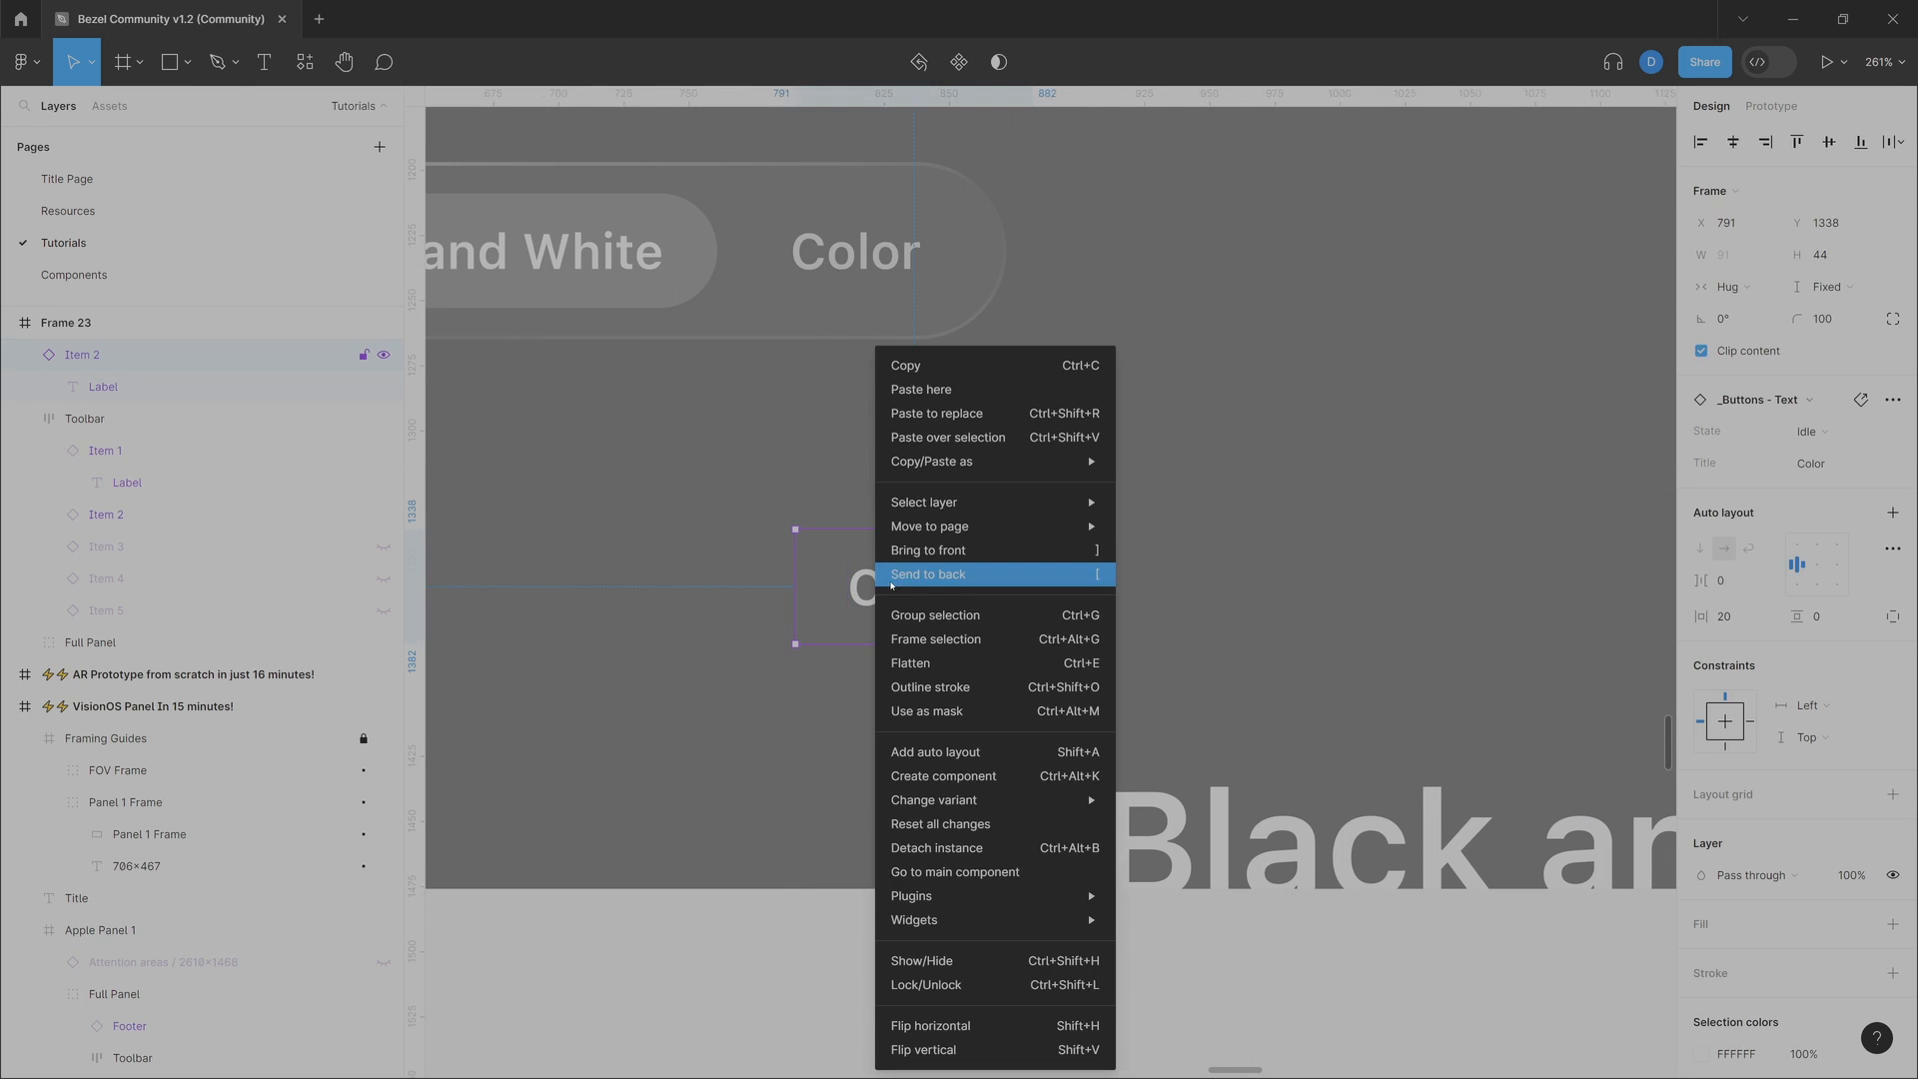
{"action": "mouse_move", "coordinate": [990, 463]}
{"action": "left_click", "coordinate": [1199, 488]}
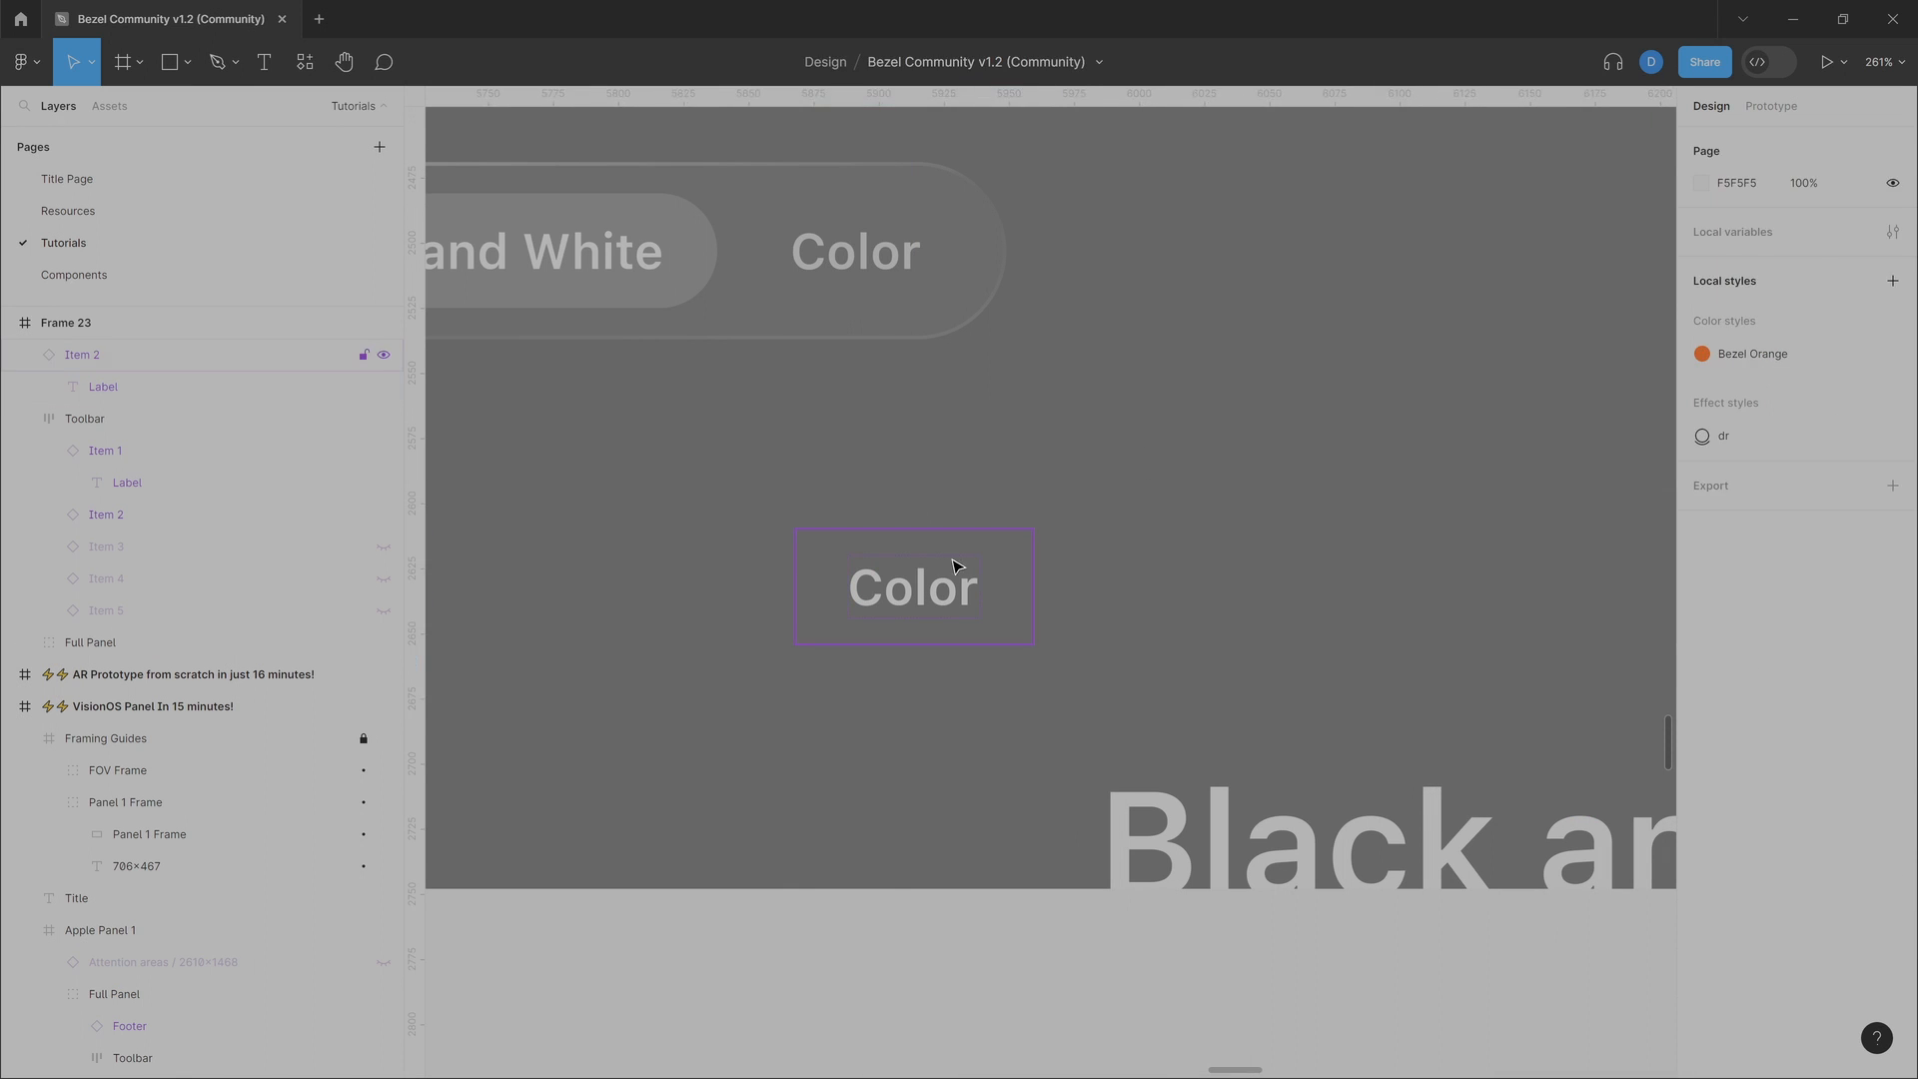
Step: Scale the duplicated Color button by 3x, copy its link, and switch back to Bezel
{"action": "key", "text": "k"}
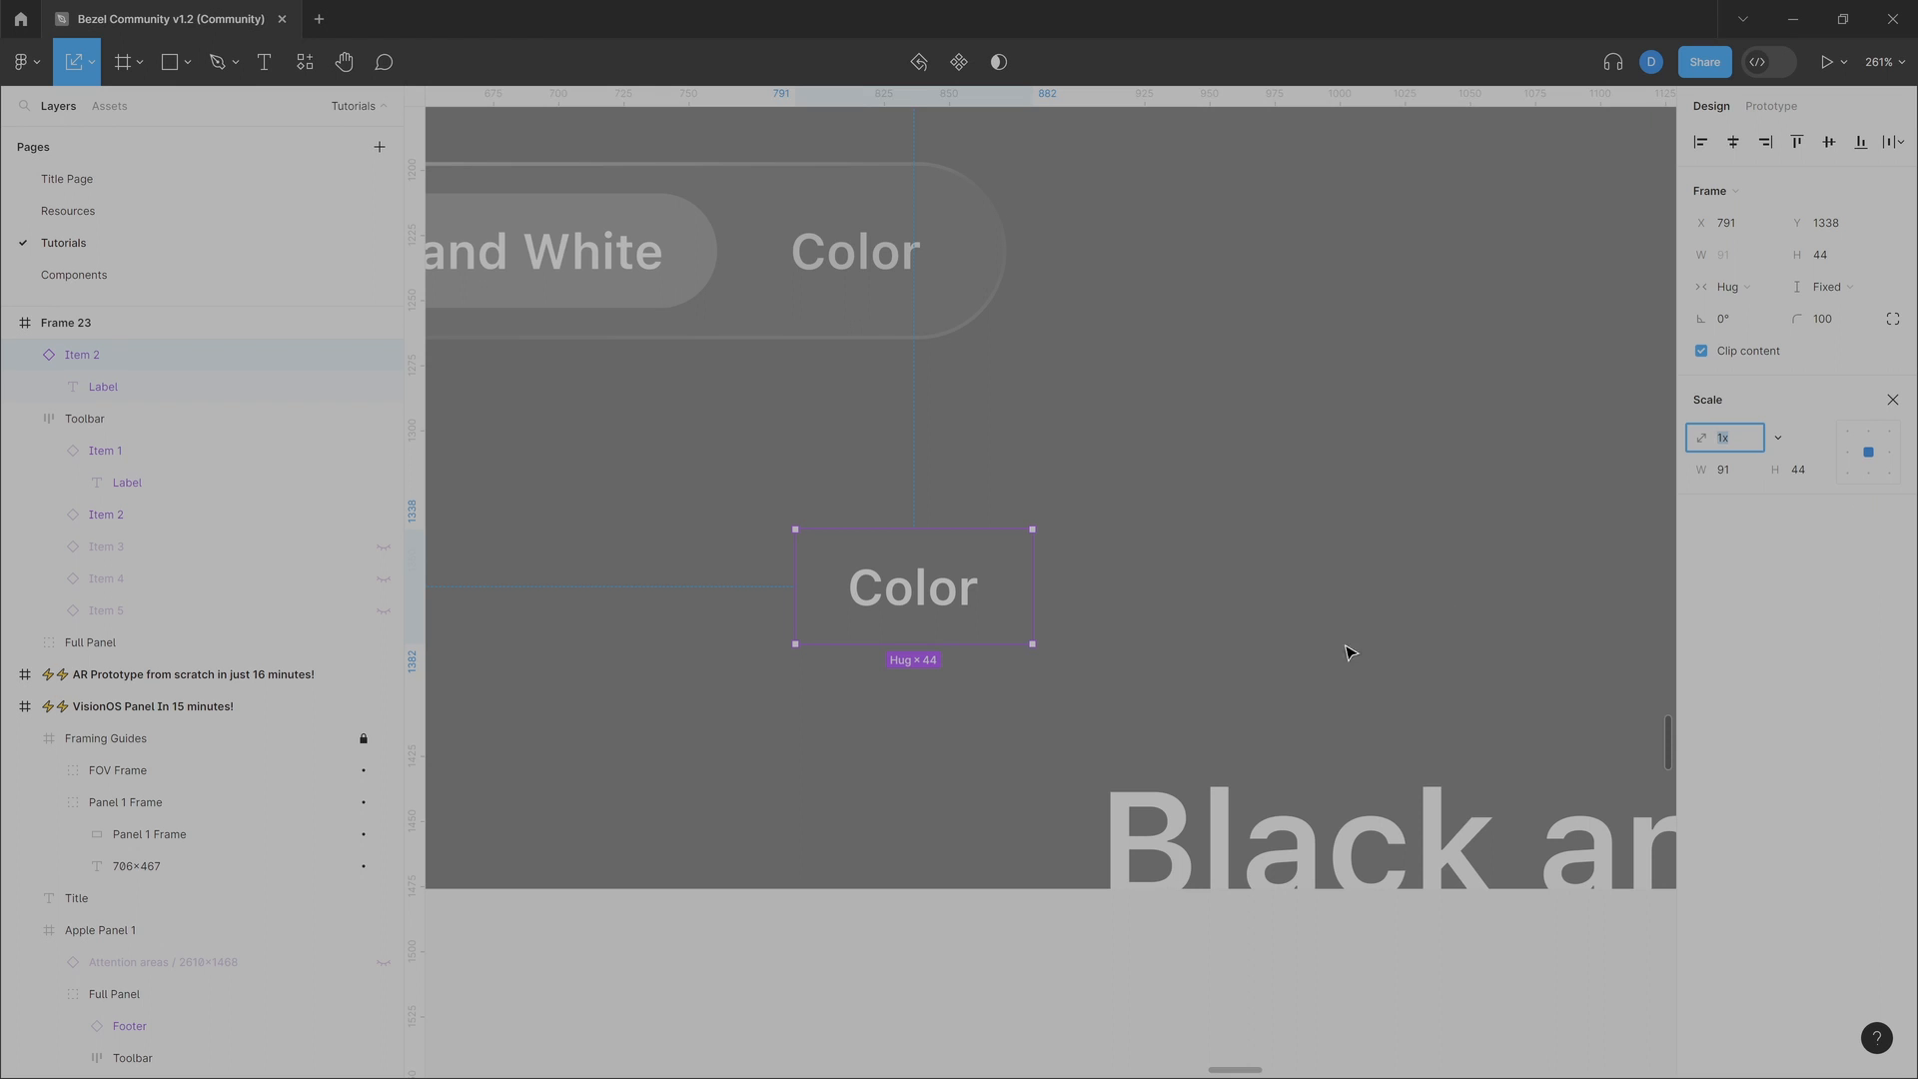
{"action": "type", "text": "3"}
{"action": "key", "text": "Return"}
{"action": "right_click", "coordinate": [1007, 553]}
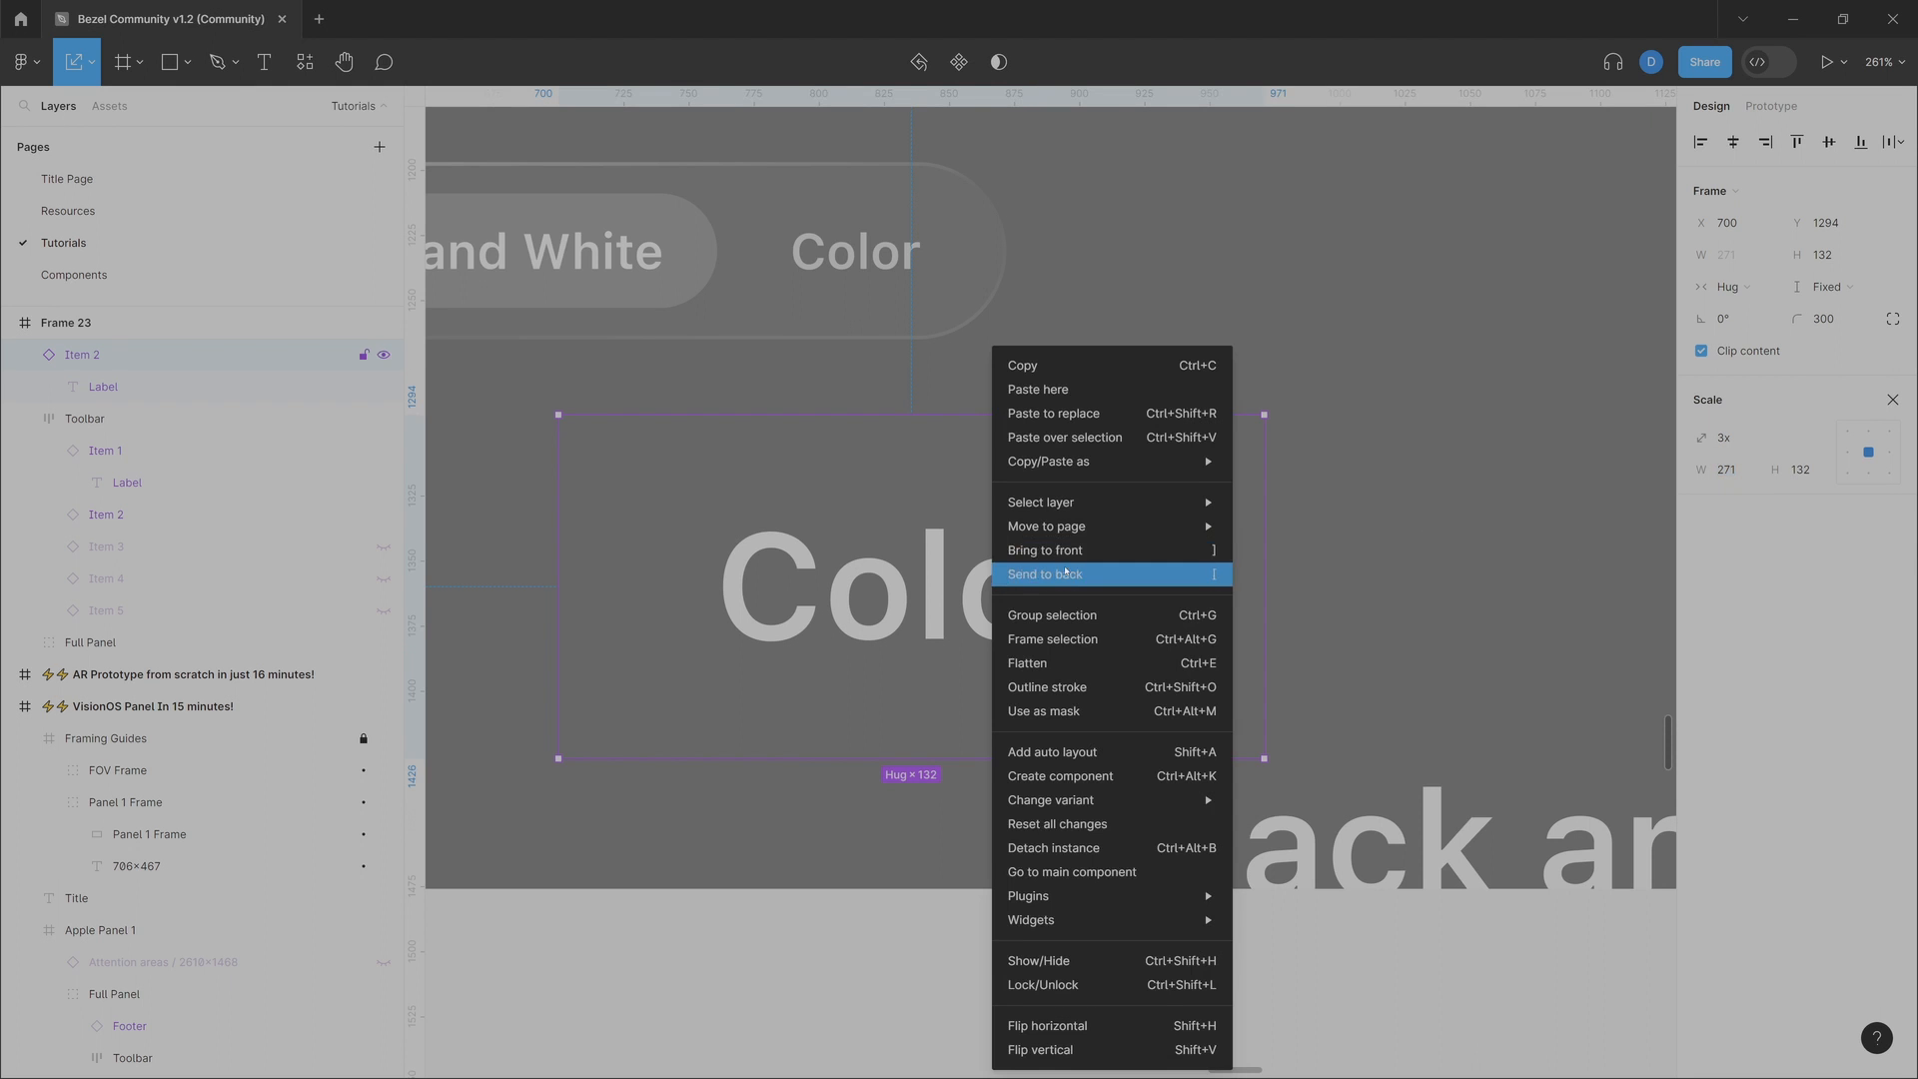
{"action": "mouse_move", "coordinate": [1149, 462]}
{"action": "left_click", "coordinate": [1329, 511]}
{"action": "key", "text": "alt+Tab"}
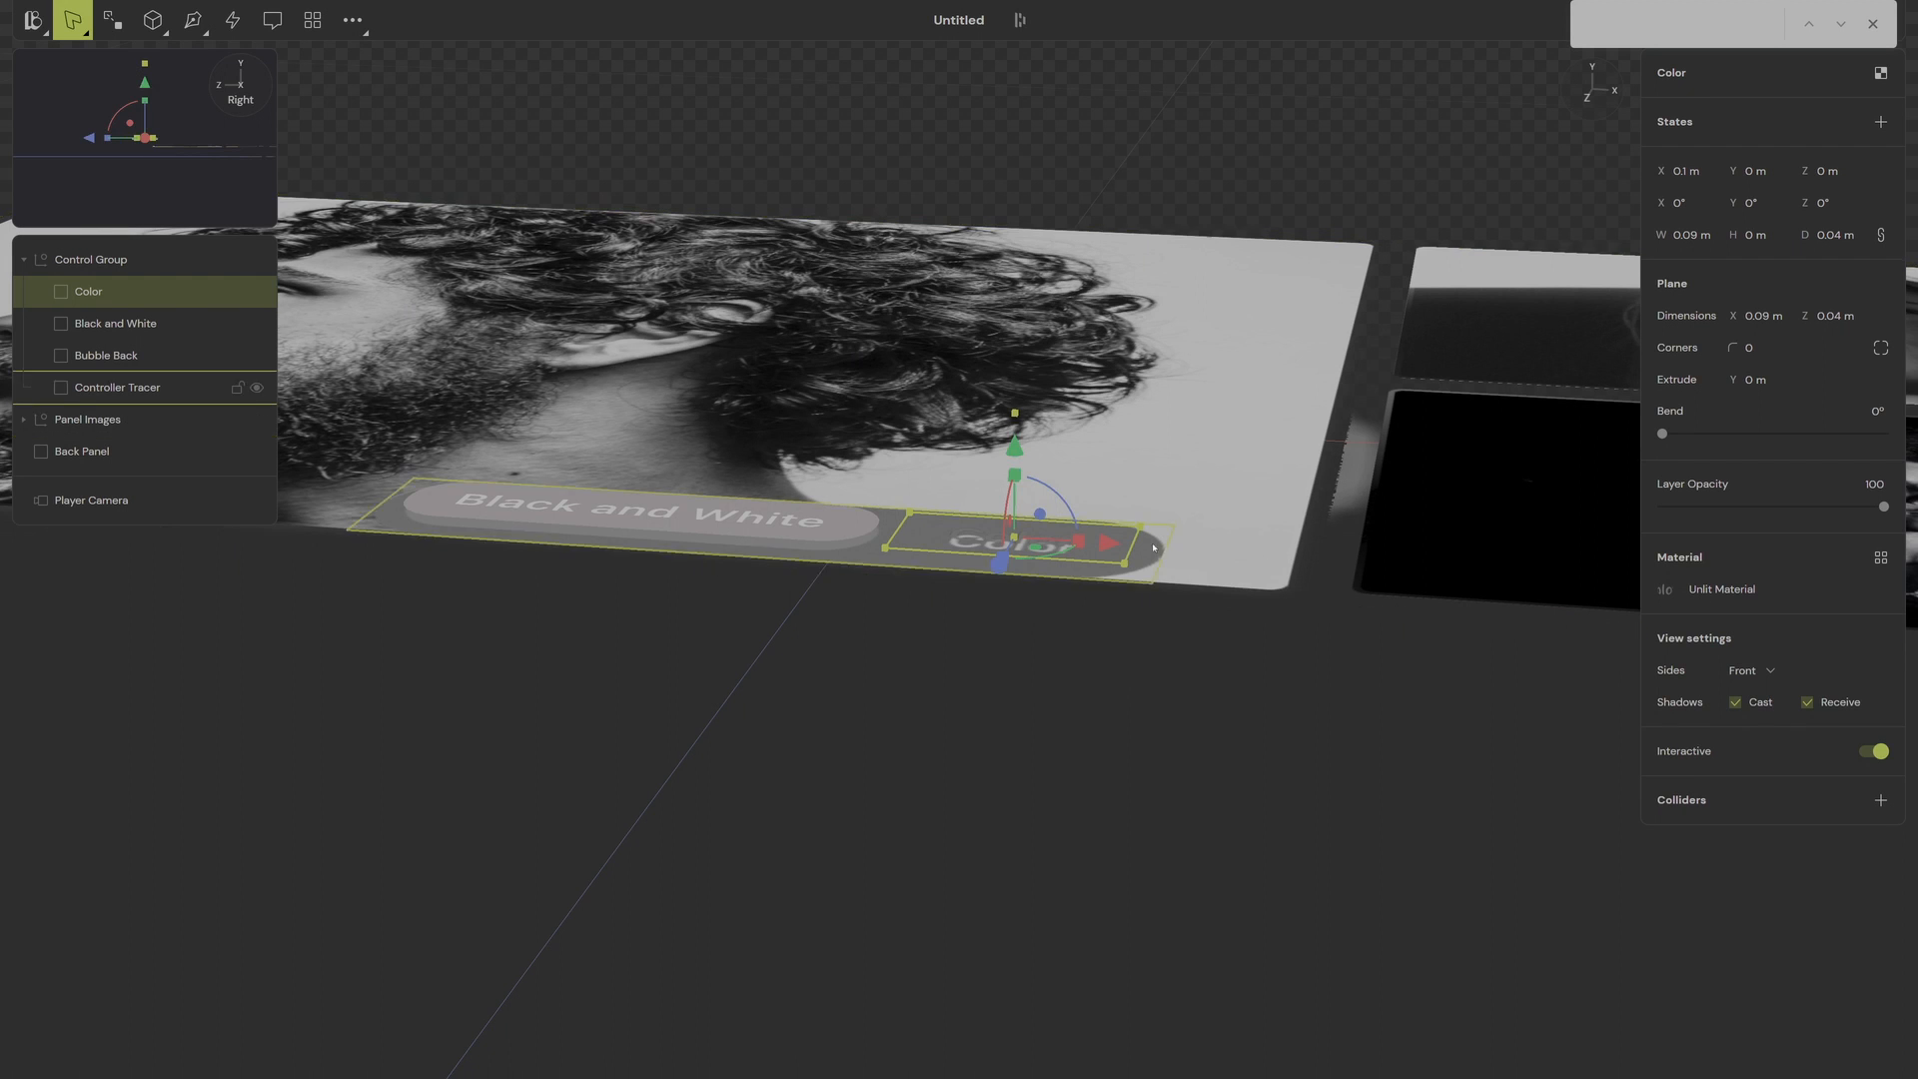
Step: Paste the copied Figma link onto the selected Color plane to swap in the white Color label
{"action": "key", "text": "ctrl+v"}
{"action": "right_click_drag", "start_coordinate": [945, 614], "coordinate": [977, 879]}
{"action": "middle_click_drag", "start_coordinate": [869, 657], "coordinate": [1180, 761]}
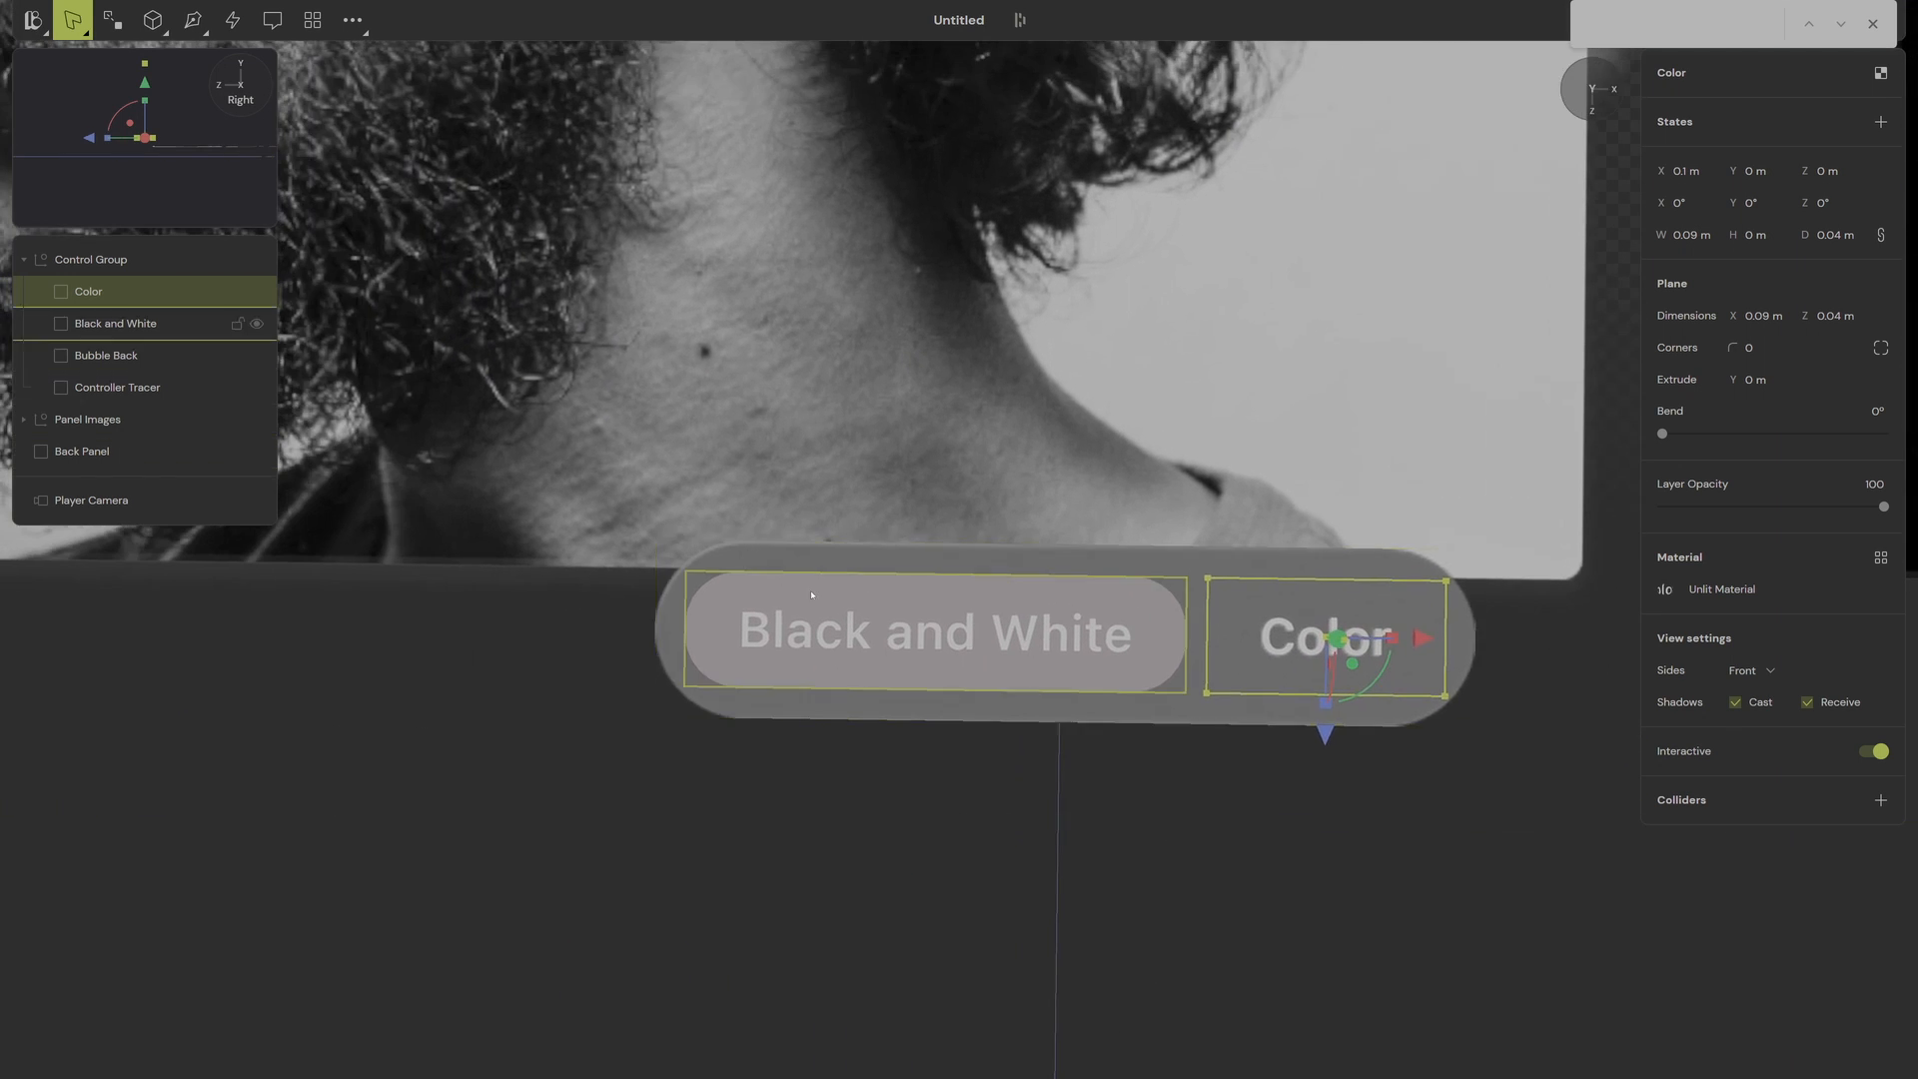
Step: Raise the Color and Black and White labels together to about 0.01 m in Y, above the Bubble Back
{"action": "left_click", "coordinate": [133, 355]}
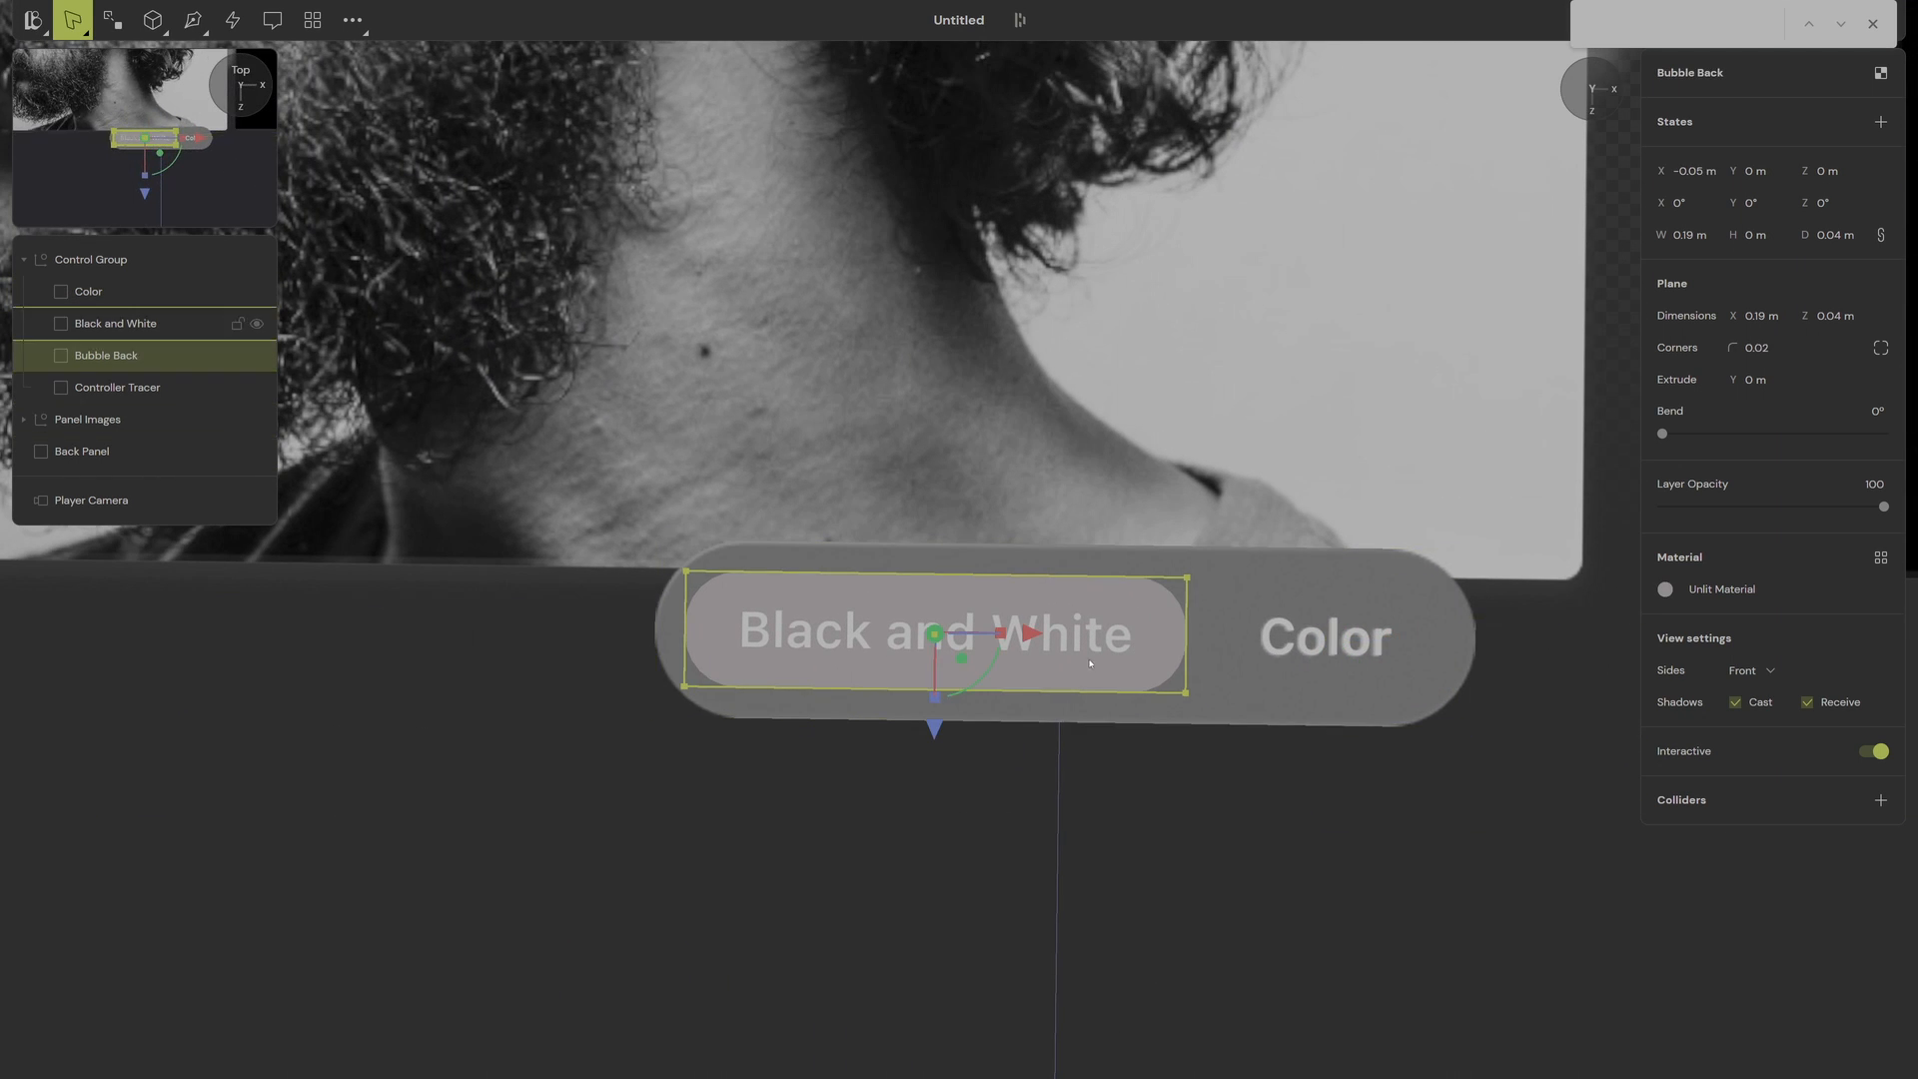
{"action": "mouse_move", "coordinate": [1039, 632]}
{"action": "left_mouse_down"}
{"action": "mouse_move", "coordinate": [1268, 632]}
{"action": "mouse_move", "coordinate": [1039, 632]}
{"action": "left_mouse_up"}
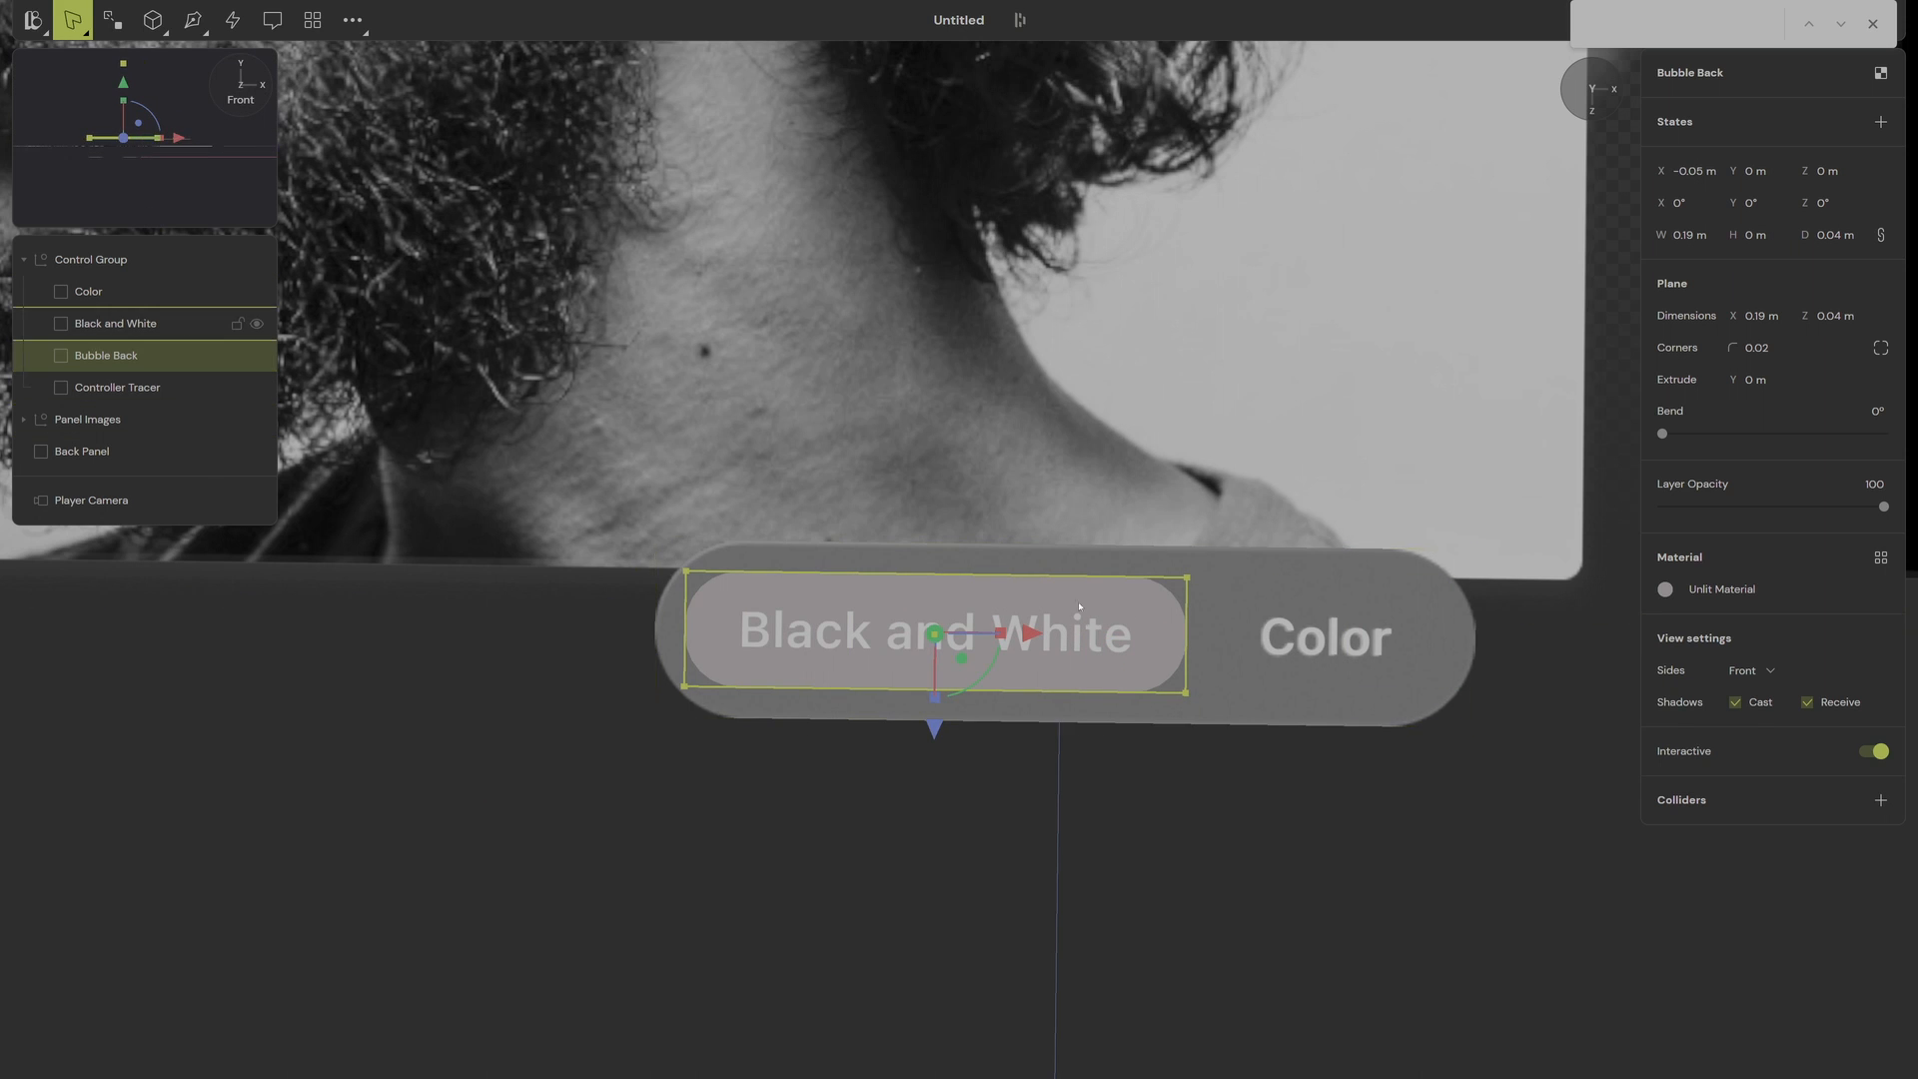
{"action": "right_click_drag", "start_coordinate": [1296, 643], "coordinate": [1257, 454]}
{"action": "left_click", "coordinate": [130, 291]}
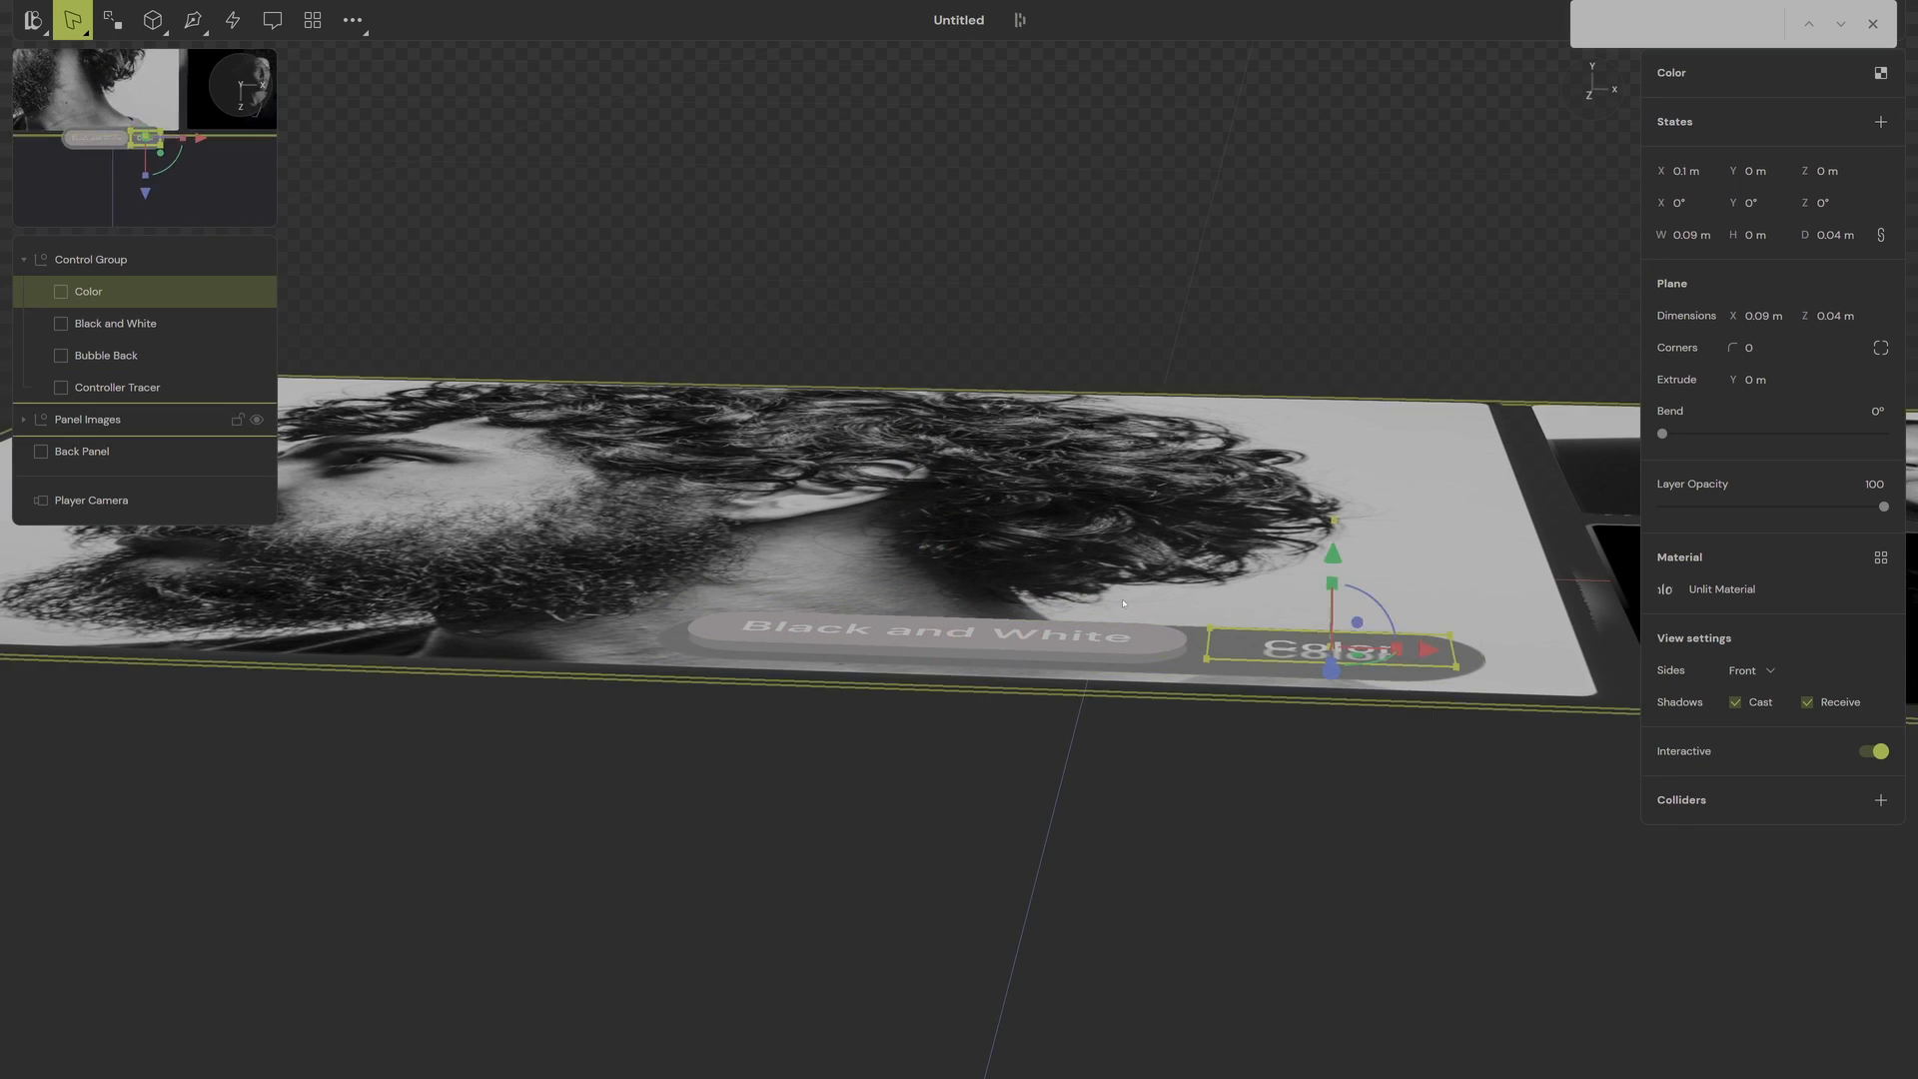
{"action": "left_click", "coordinate": [115, 323], "text": "shift"}
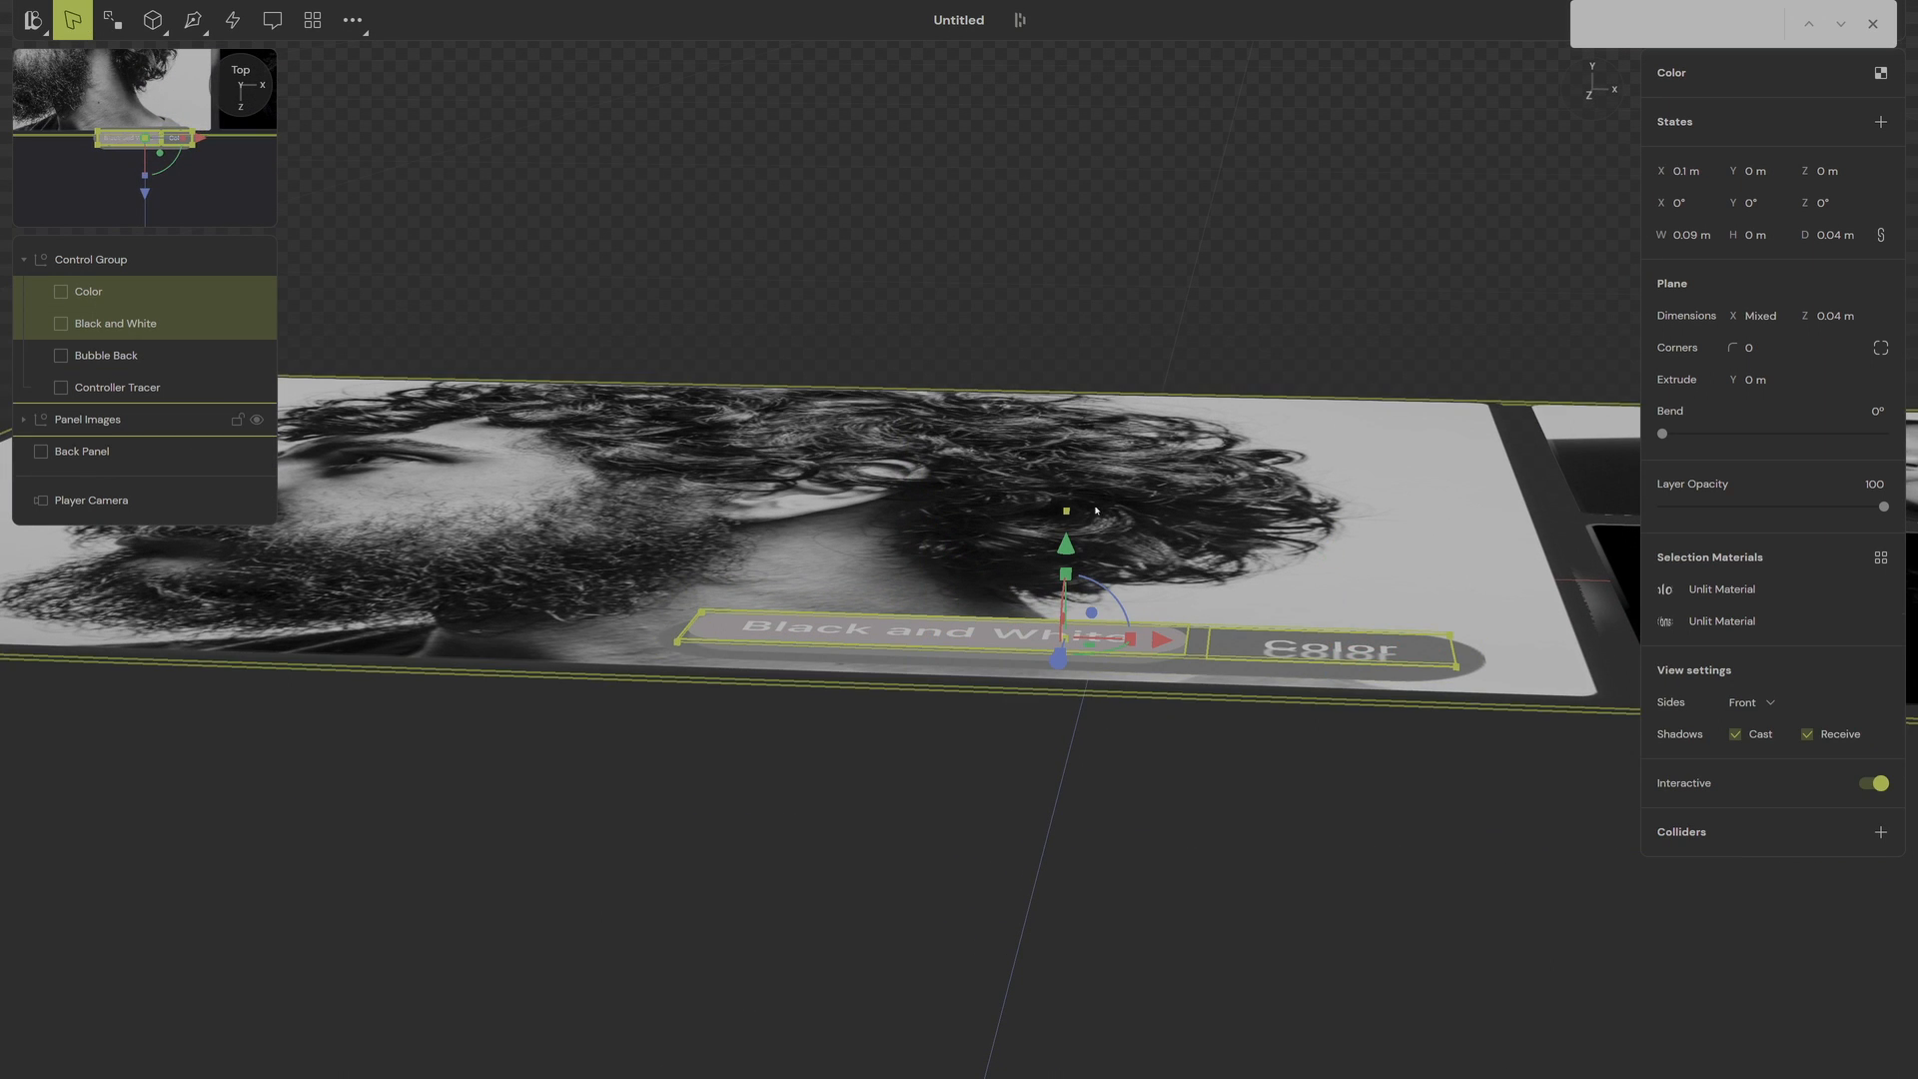
{"action": "left_click_drag", "start_coordinate": [1060, 547], "coordinate": [1048, 537]}
{"action": "key", "text": "f"}
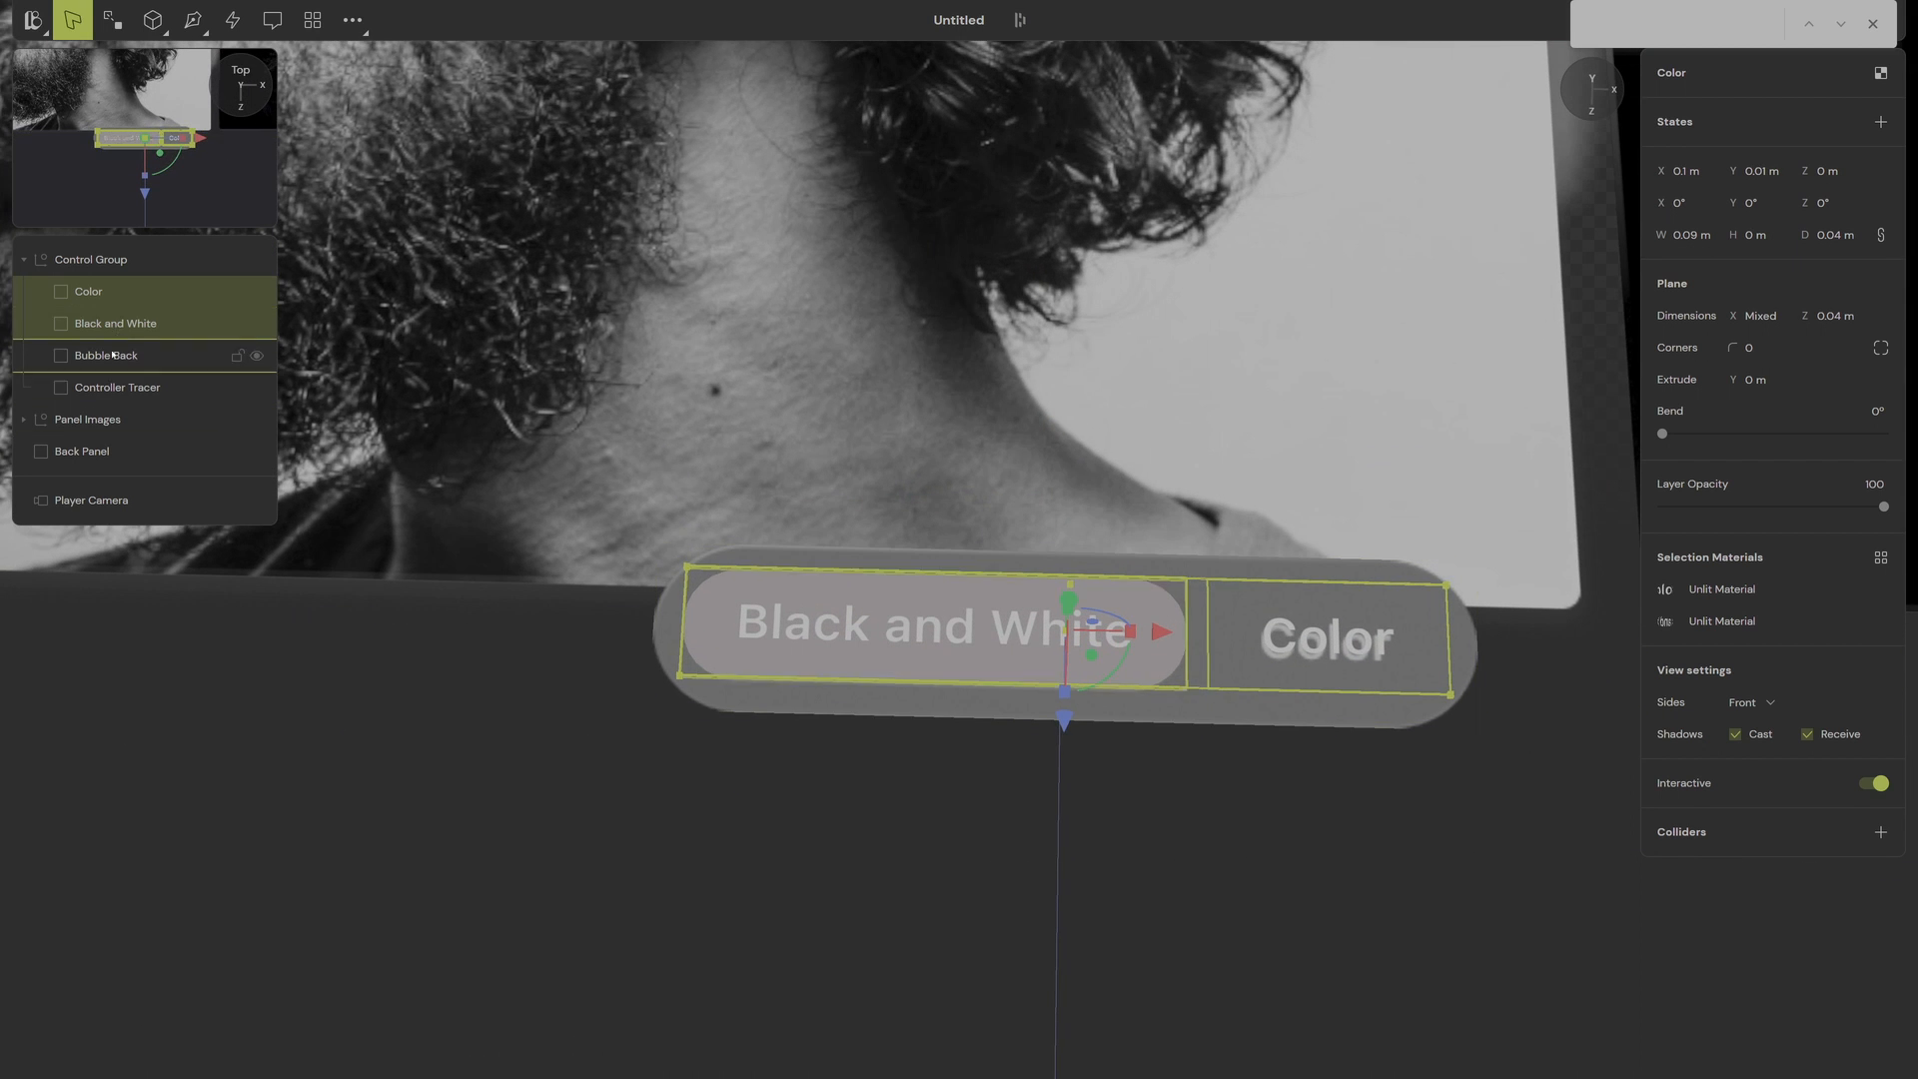
Step: Remove the Figma frame texture from the Controller Tracer's Unlit Material
{"action": "left_click", "coordinate": [1144, 625]}
{"action": "mouse_move", "coordinate": [1144, 625]}
{"action": "left_mouse_down"}
{"action": "mouse_move", "coordinate": [1119, 628]}
{"action": "mouse_move", "coordinate": [1369, 629]}
{"action": "mouse_move", "coordinate": [1161, 633]}
{"action": "left_mouse_up"}
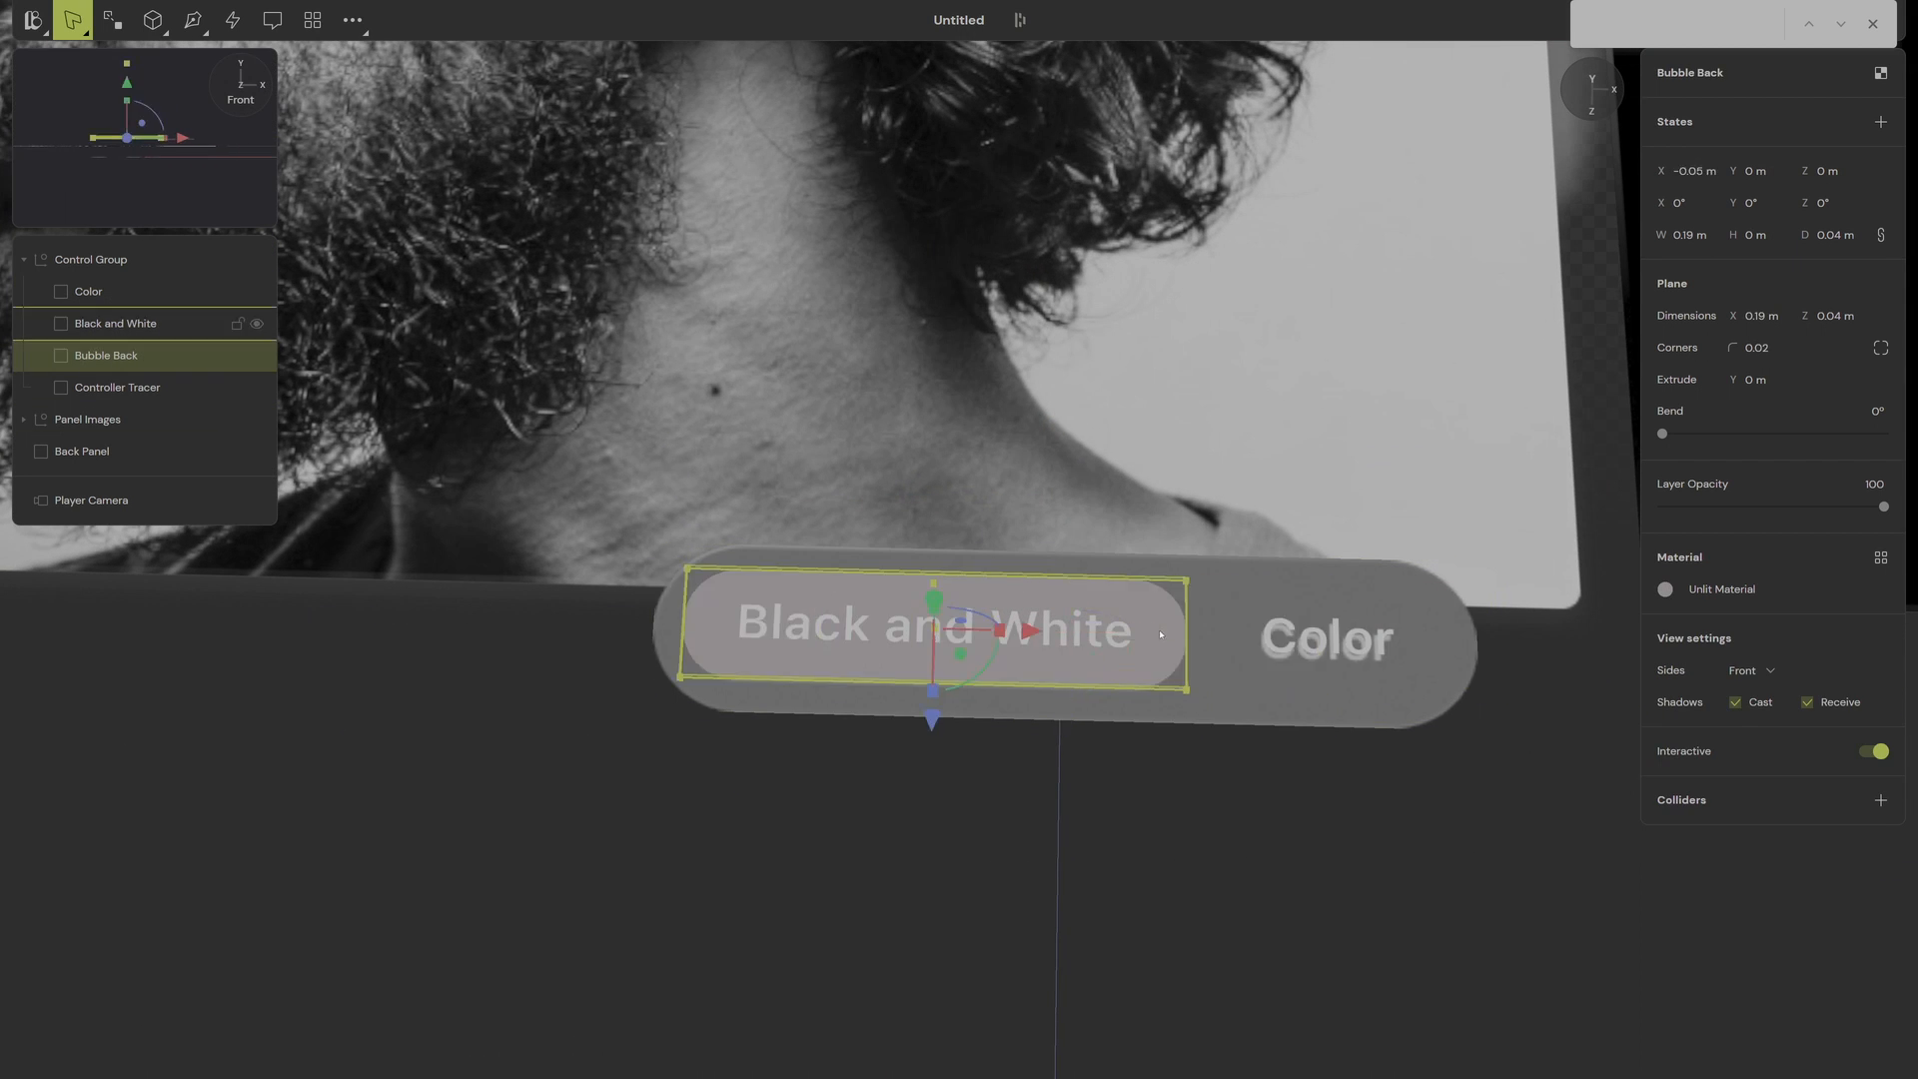
{"action": "left_click", "coordinate": [1139, 627]}
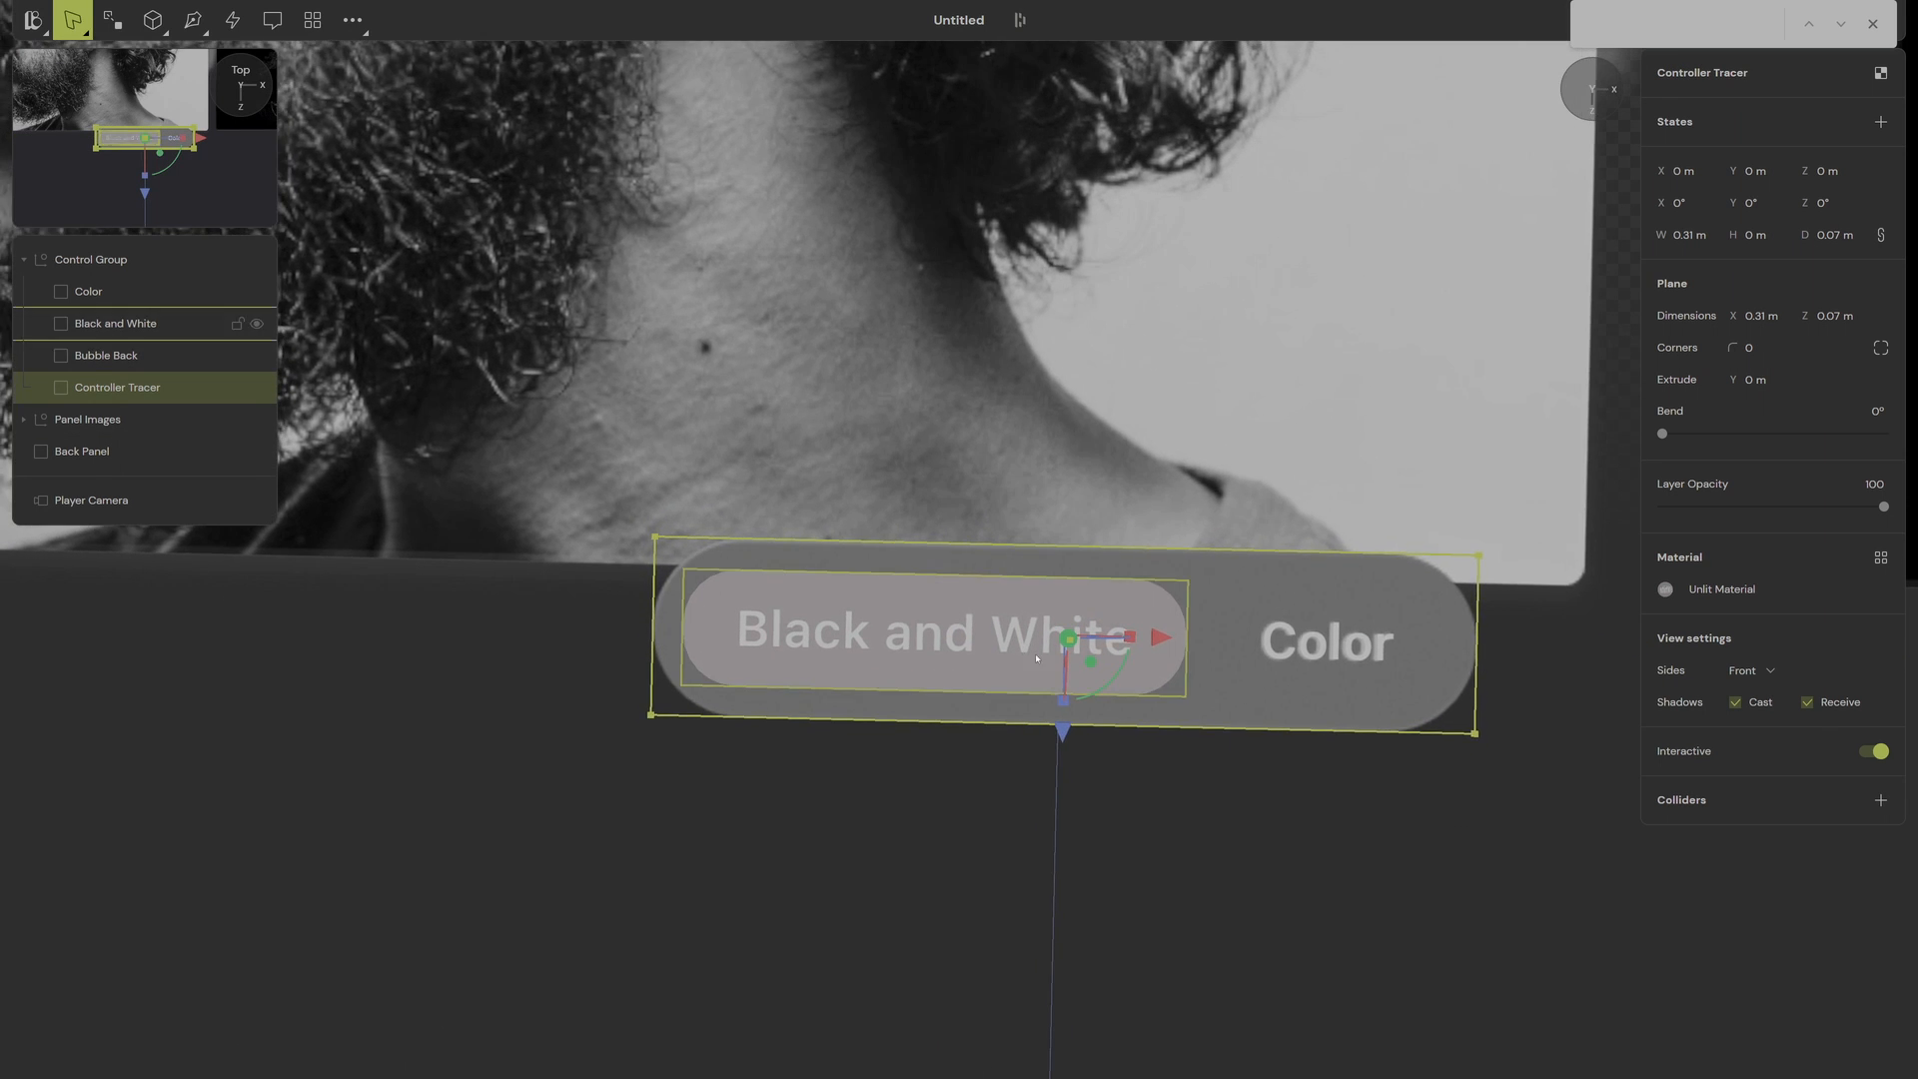
{"action": "middle_click_drag", "start_coordinate": [1021, 644], "coordinate": [979, 638]}
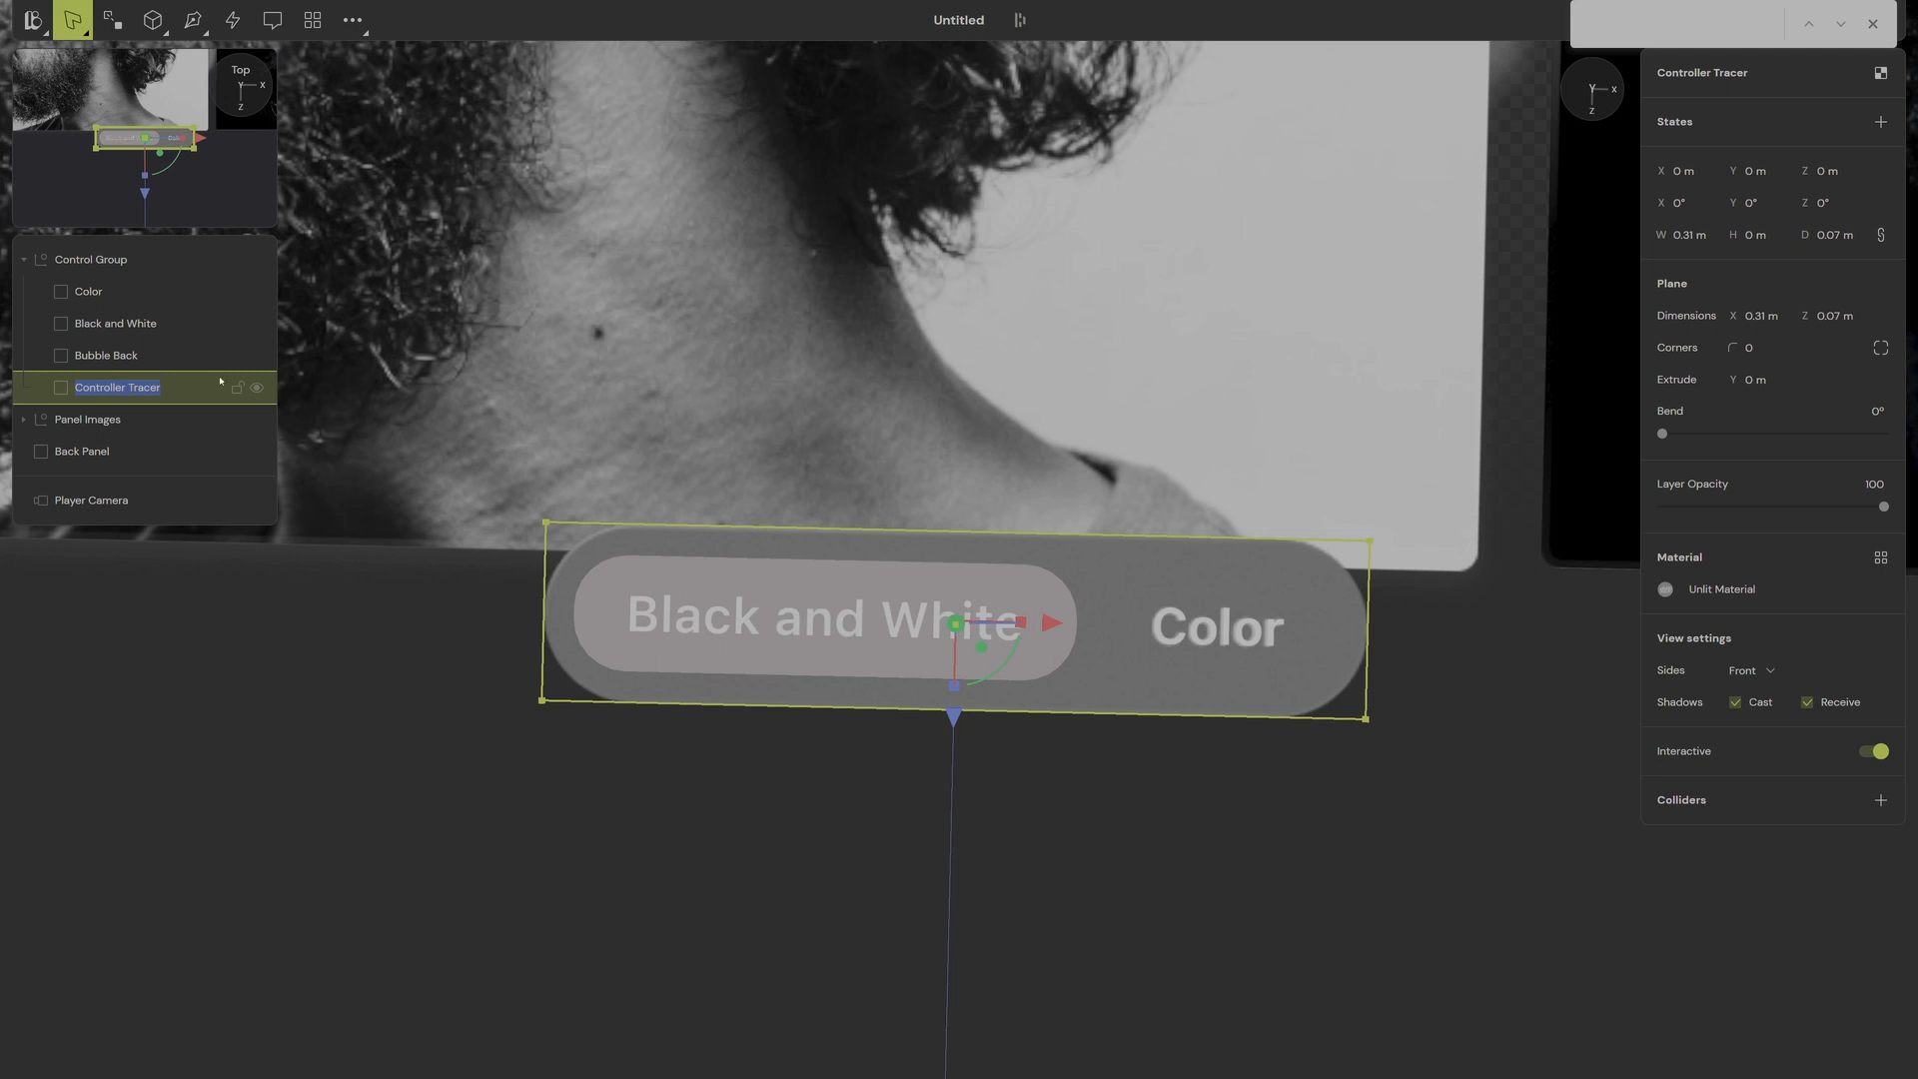
{"action": "left_click", "coordinate": [1704, 590]}
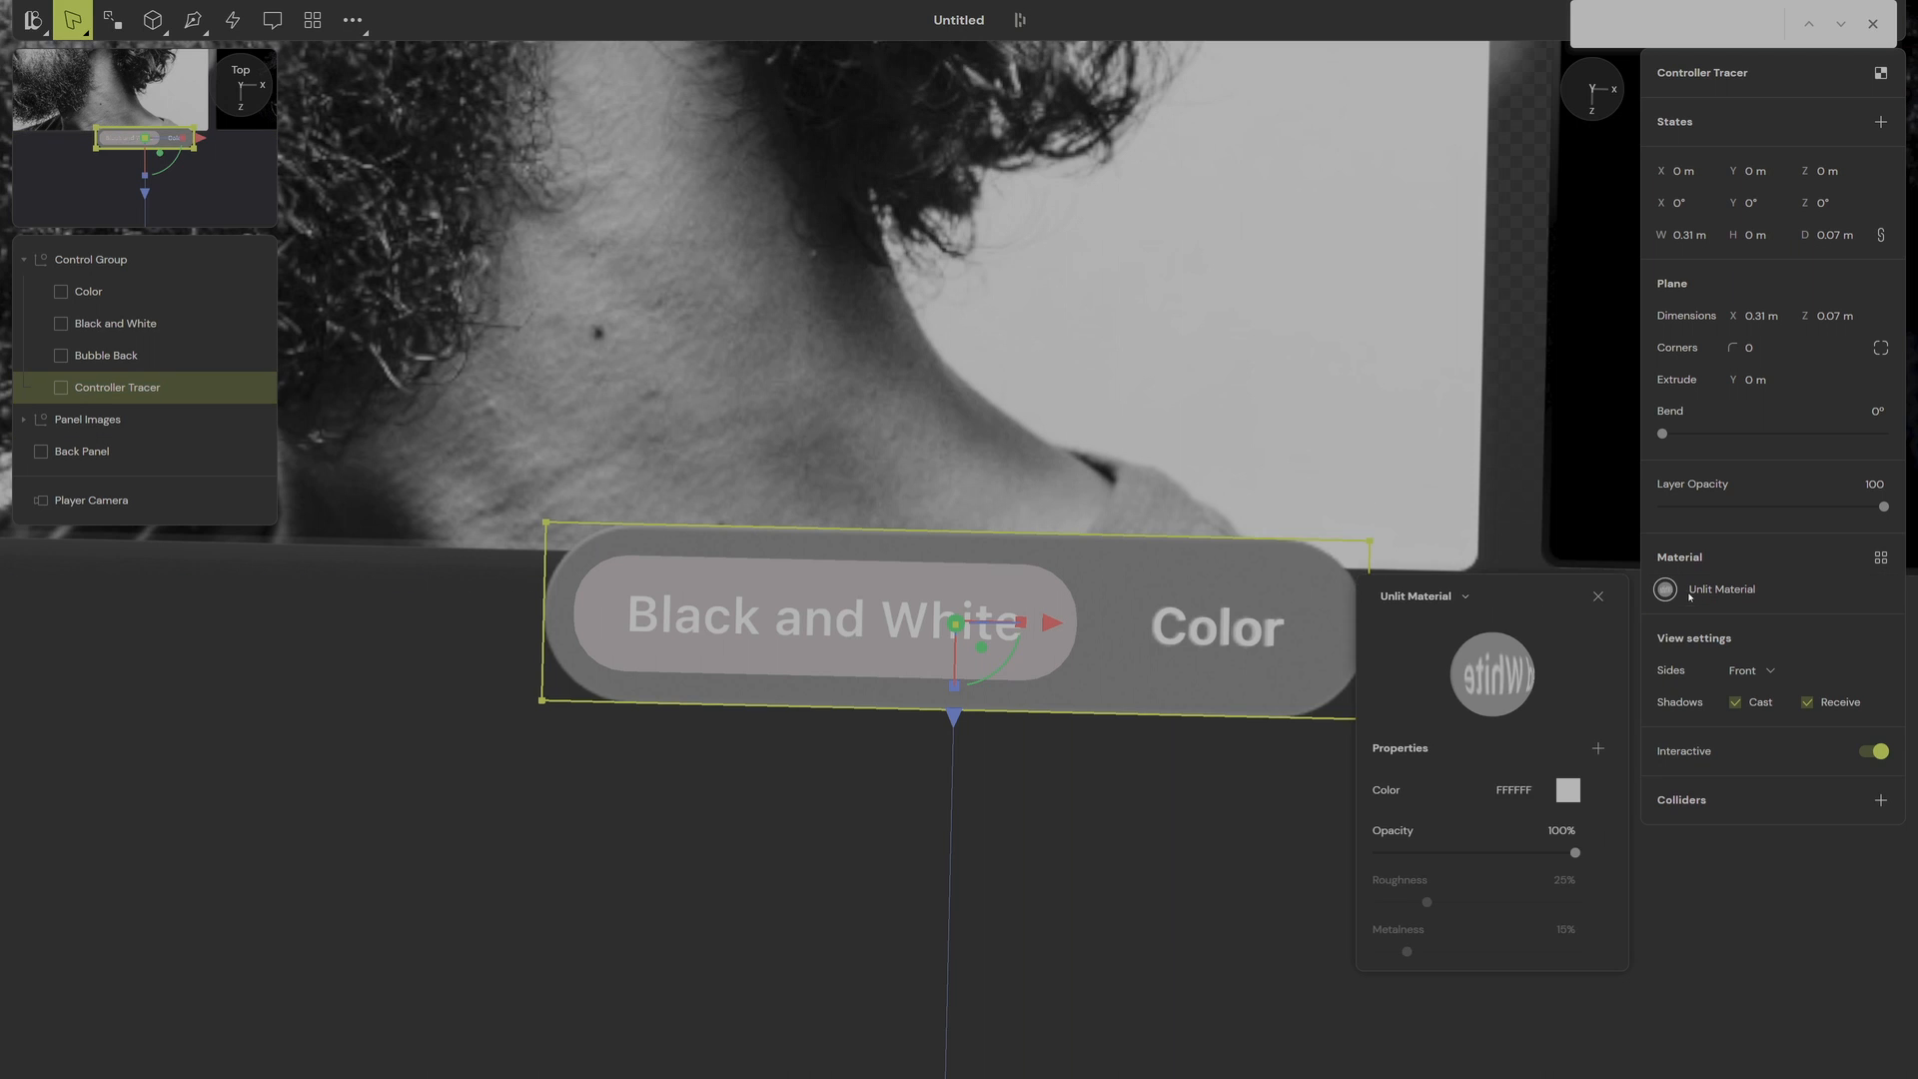
{"action": "left_click", "coordinate": [1598, 749]}
{"action": "left_click", "coordinate": [1529, 805]}
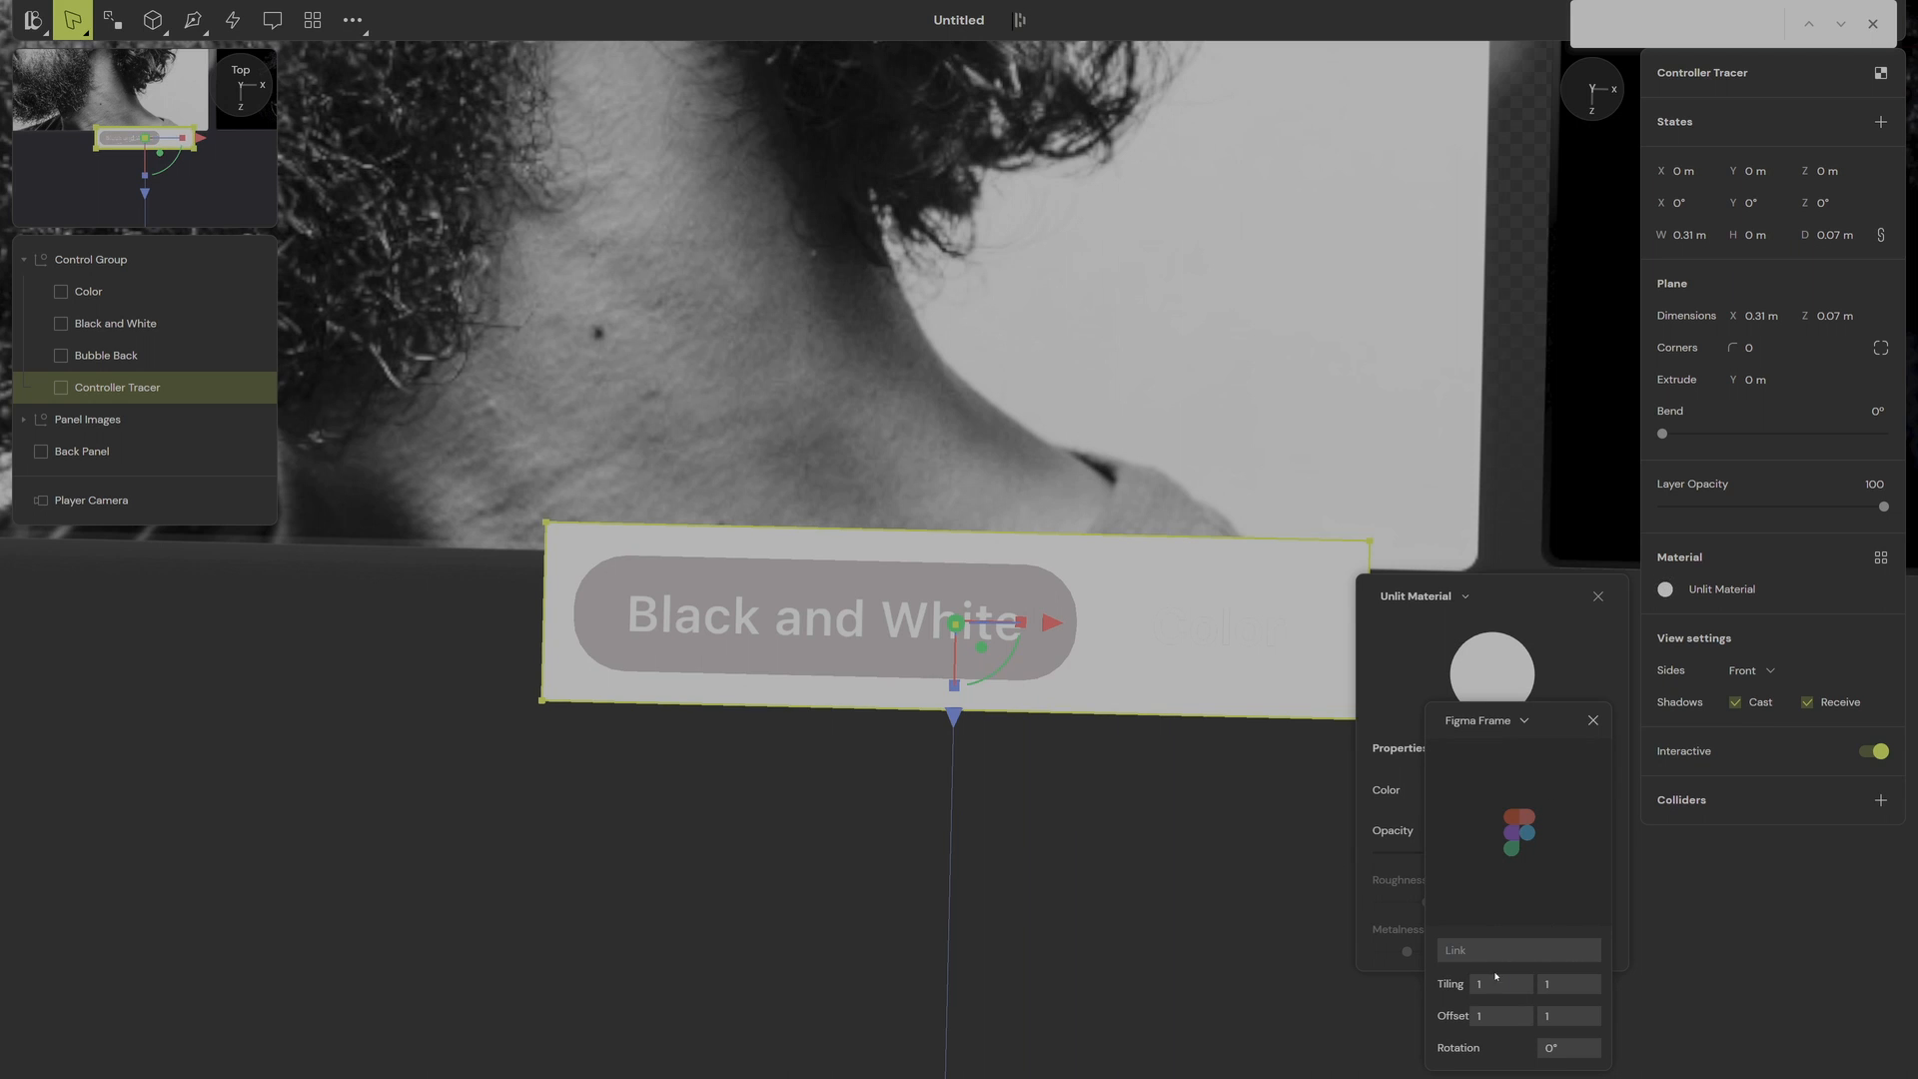
Step: Round the Controller Tracer's corners to 0.03 and apply its scale
{"action": "left_click", "coordinate": [1747, 358]}
{"action": "left_click", "coordinate": [1747, 358]}
{"action": "left_click_drag", "start_coordinate": [1748, 350], "coordinate": [1834, 366]}
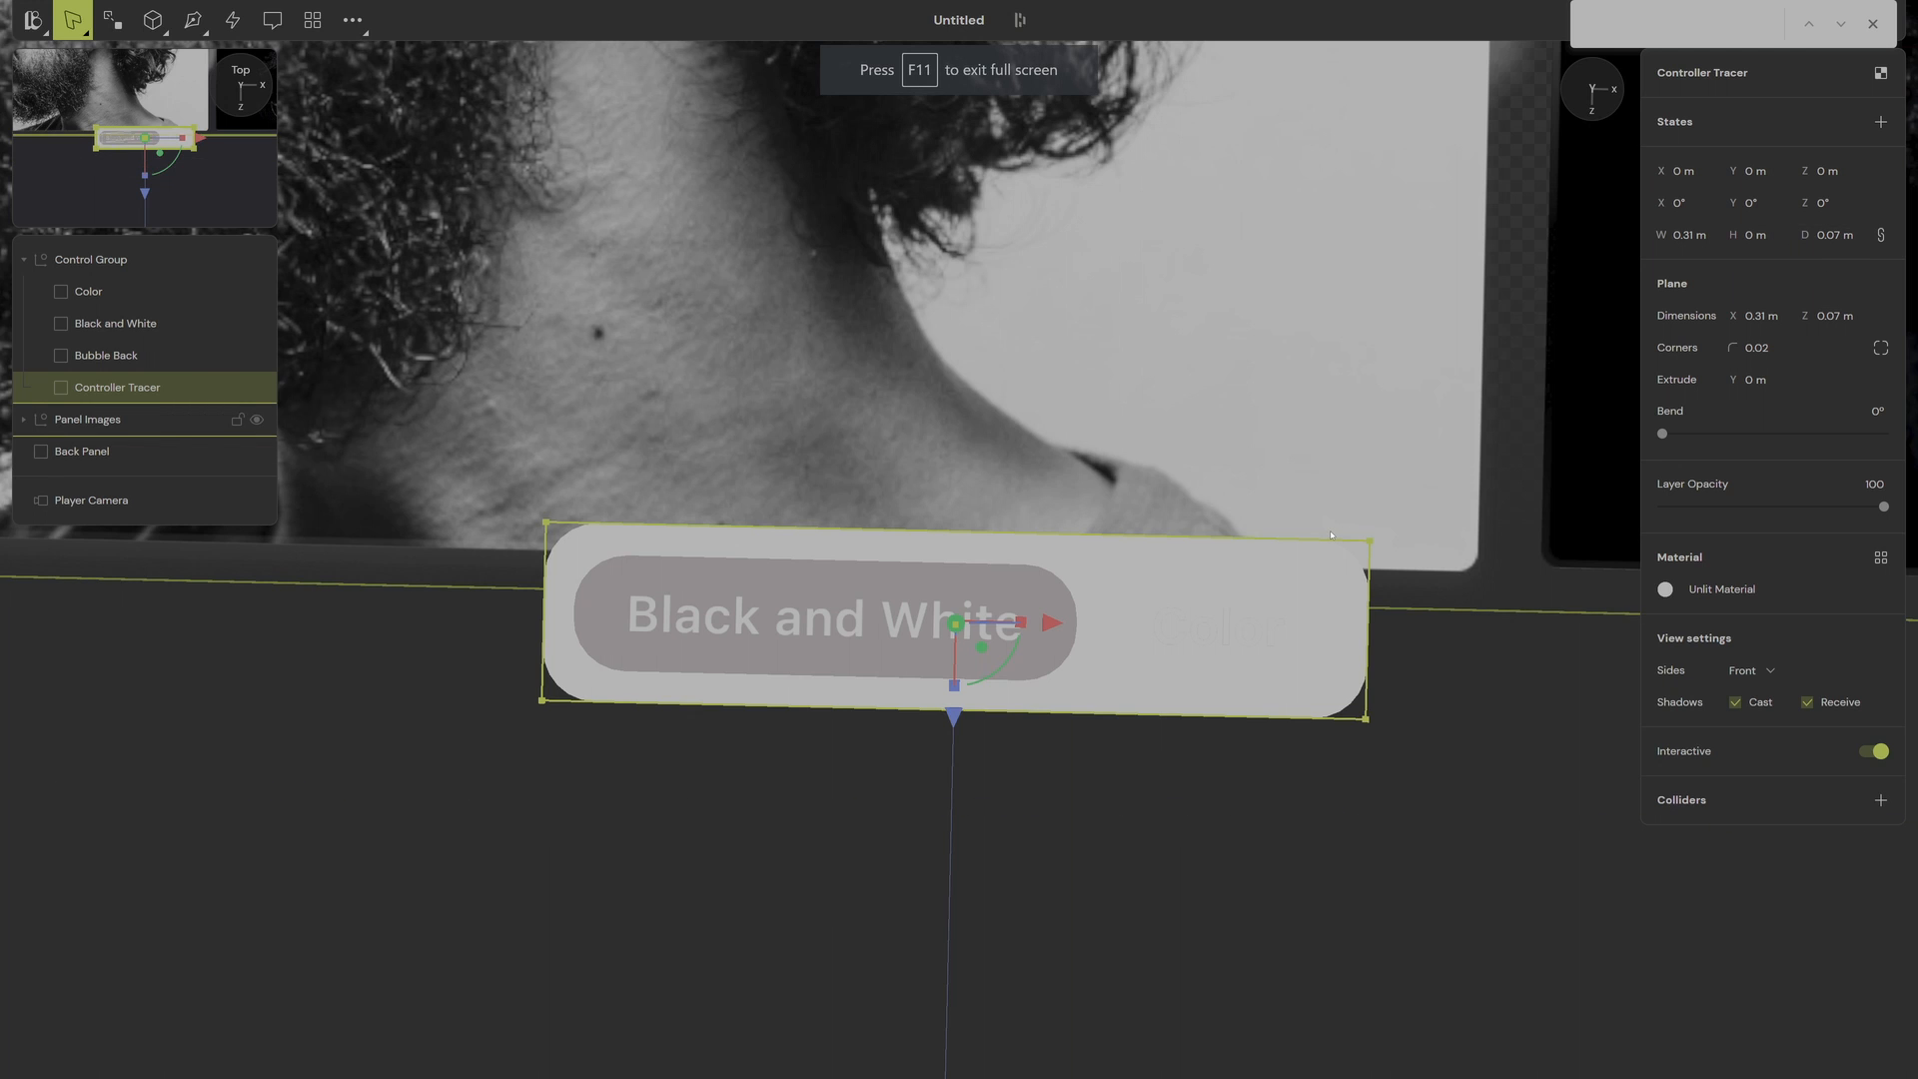
{"action": "type", "text": "as"}
{"action": "key", "text": "space"}
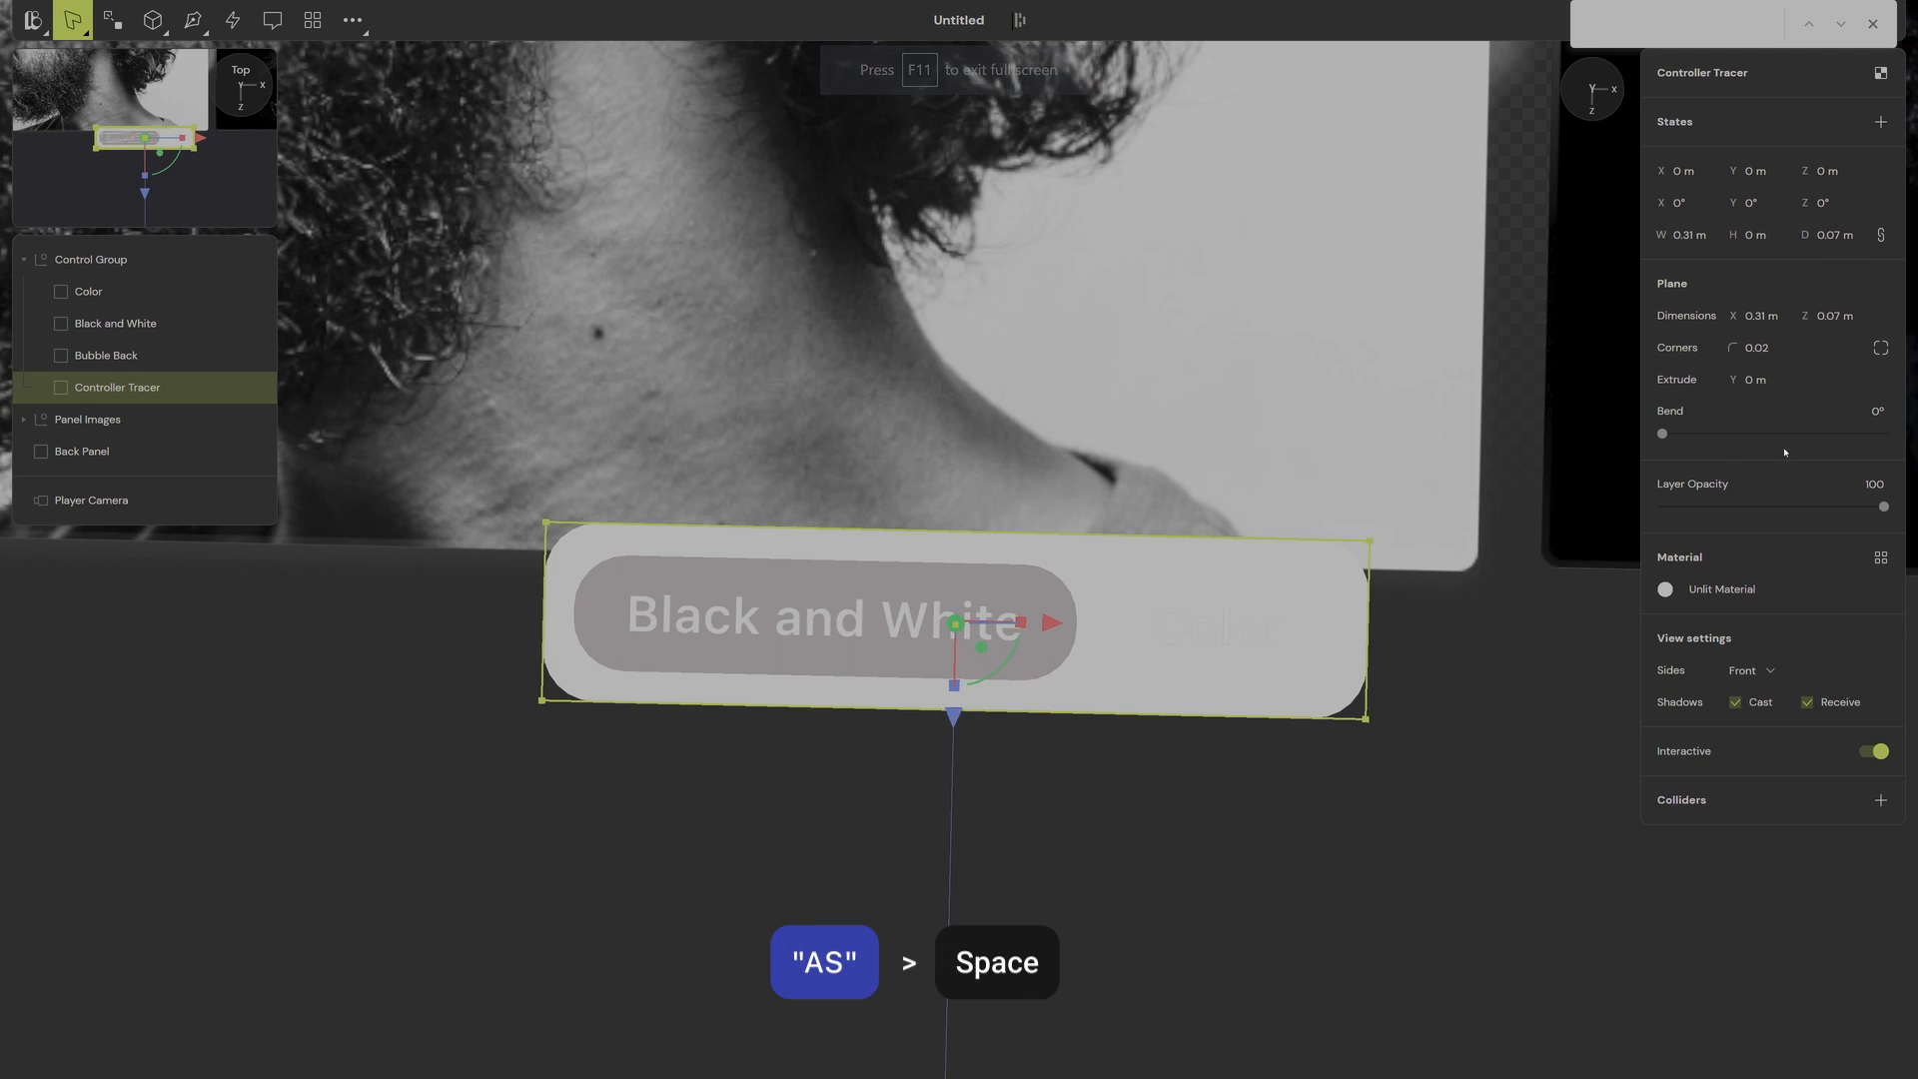
{"action": "left_click_drag", "start_coordinate": [1748, 346], "coordinate": [1789, 348]}
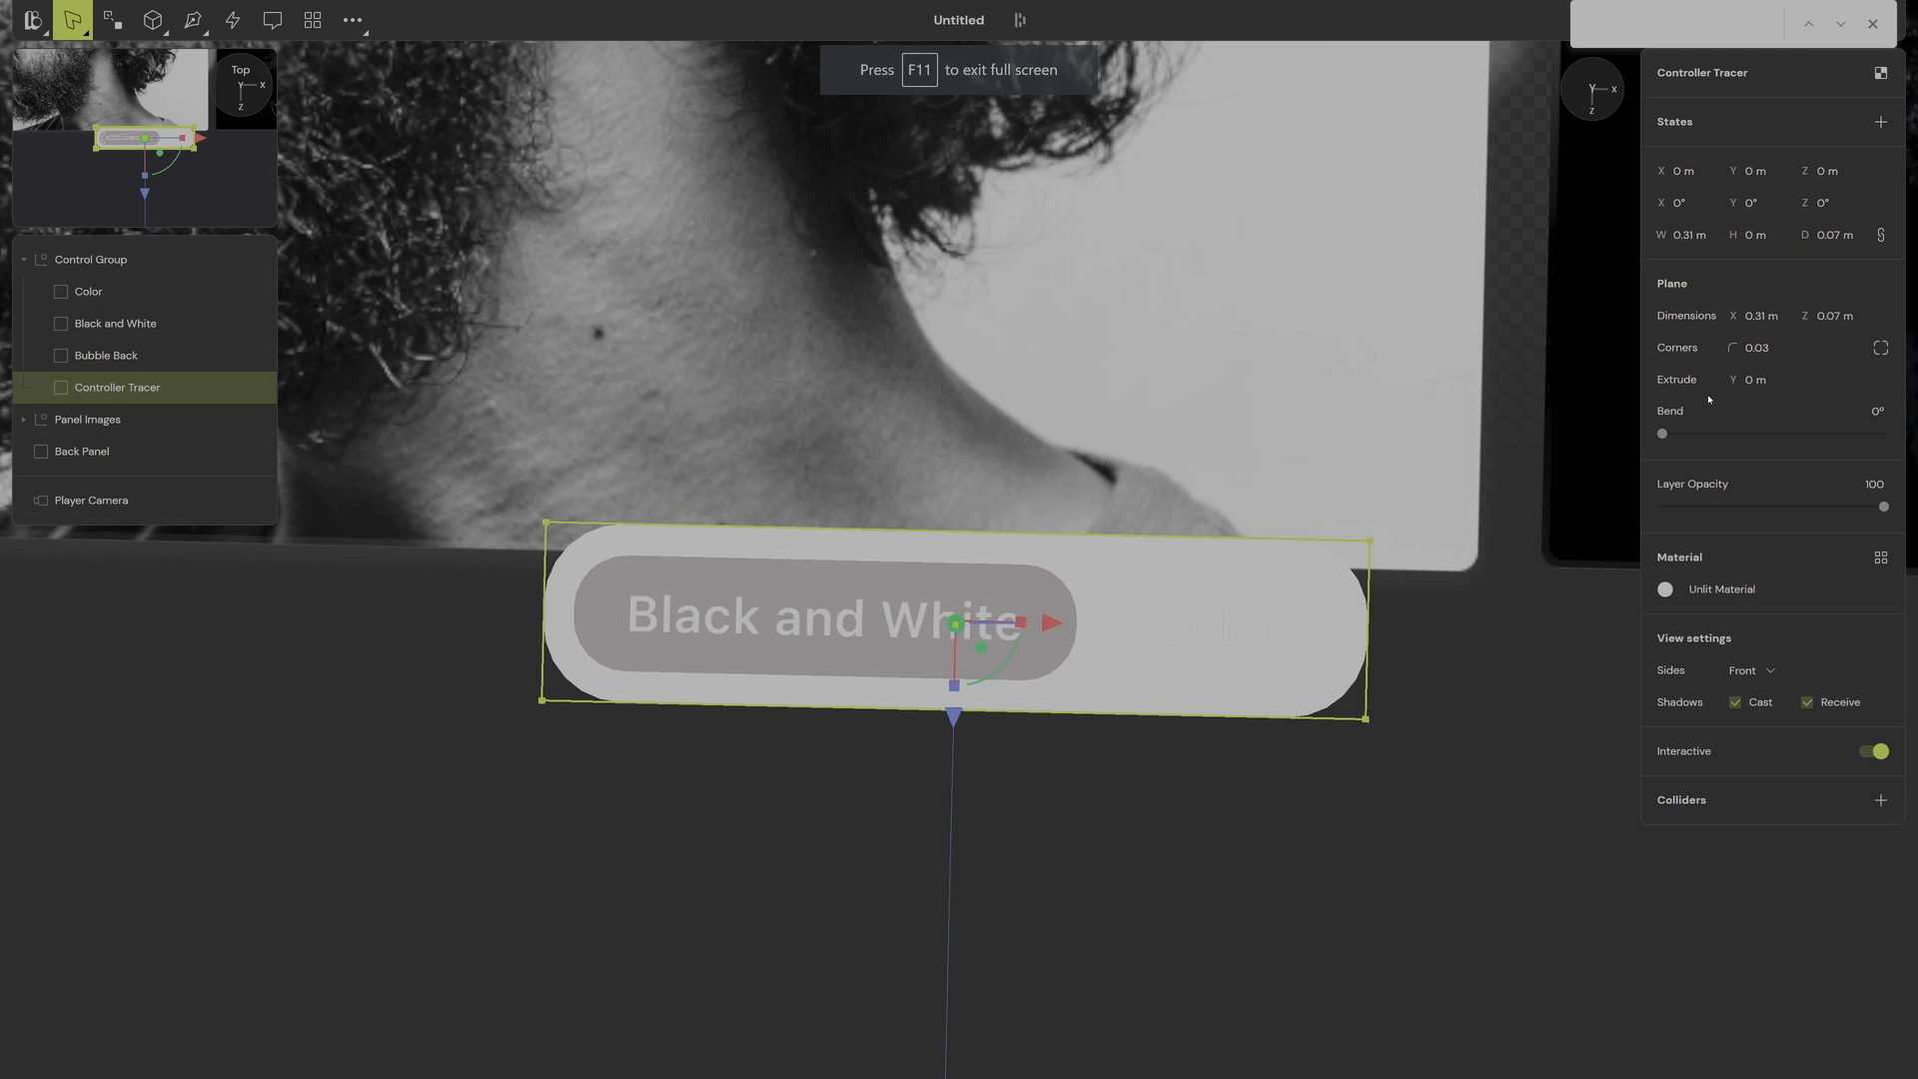
{"action": "type", "text": "as"}
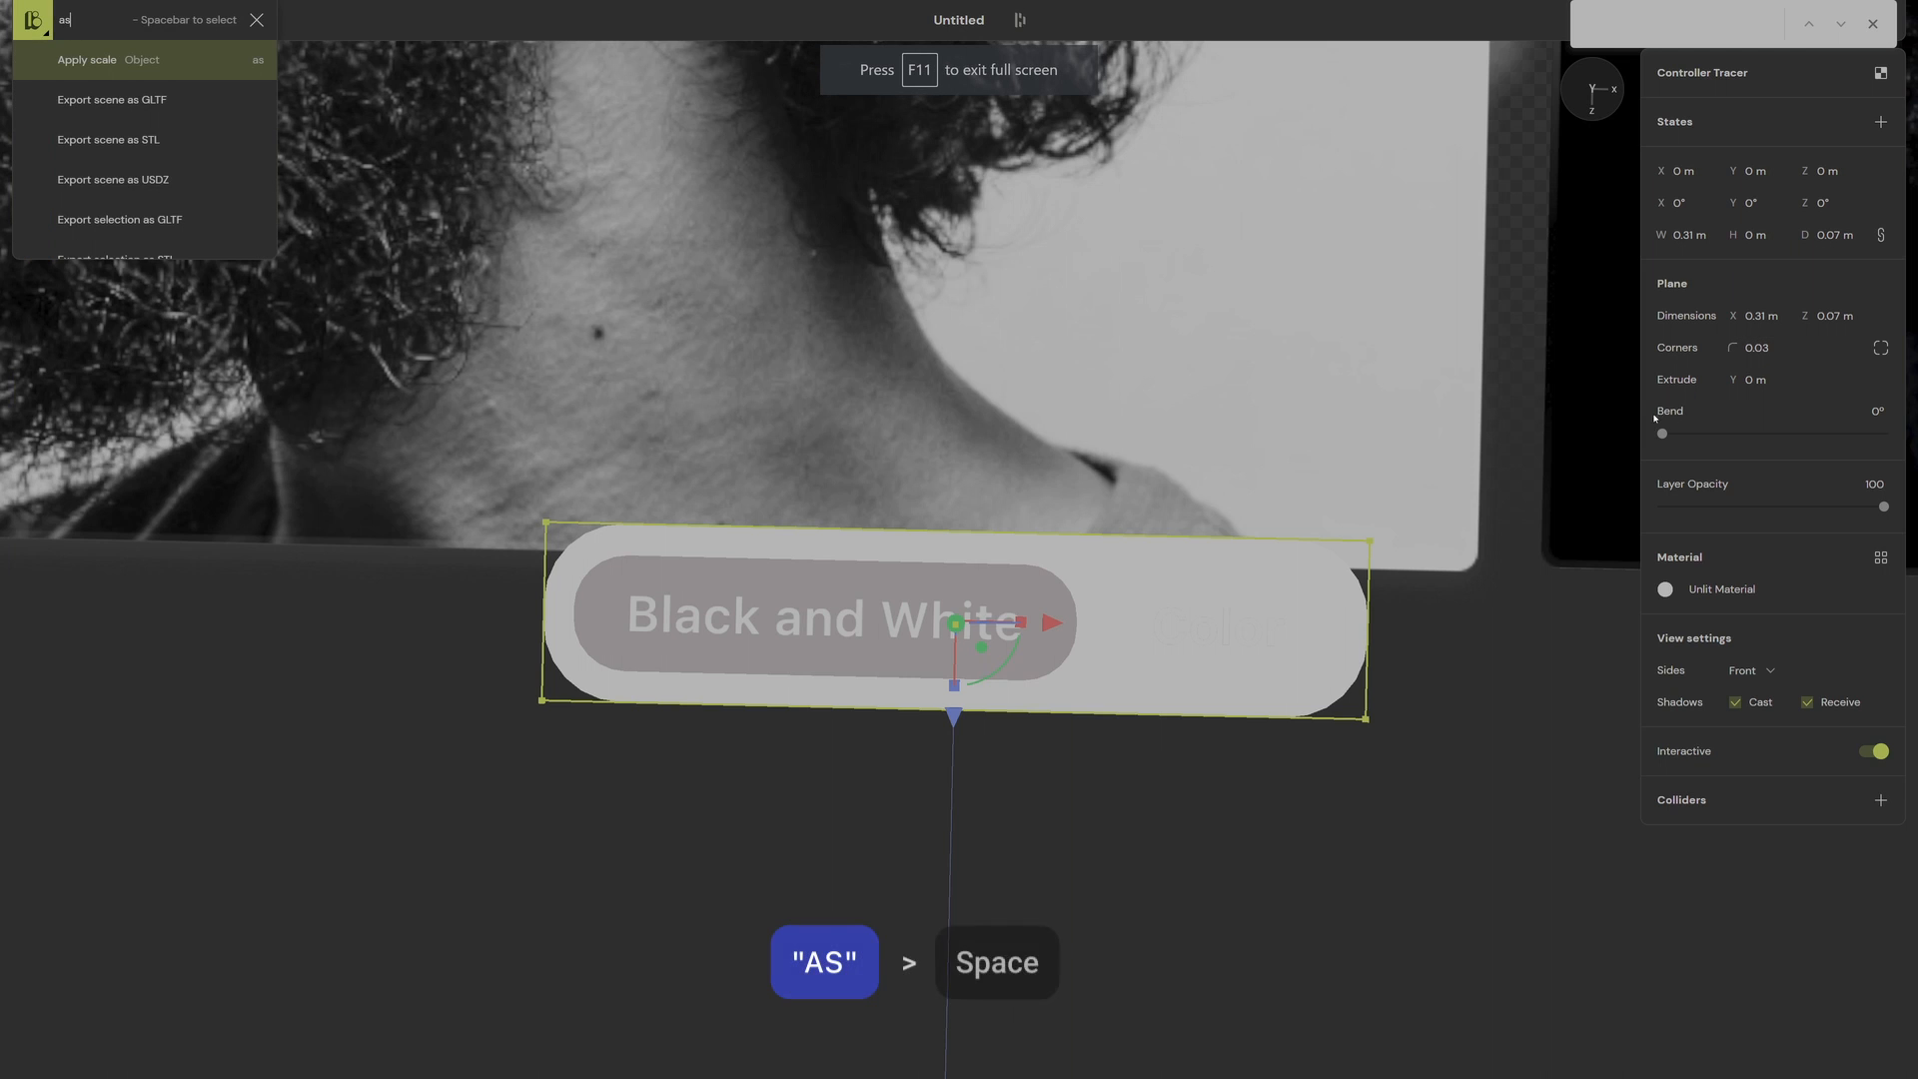
{"action": "key", "text": "space"}
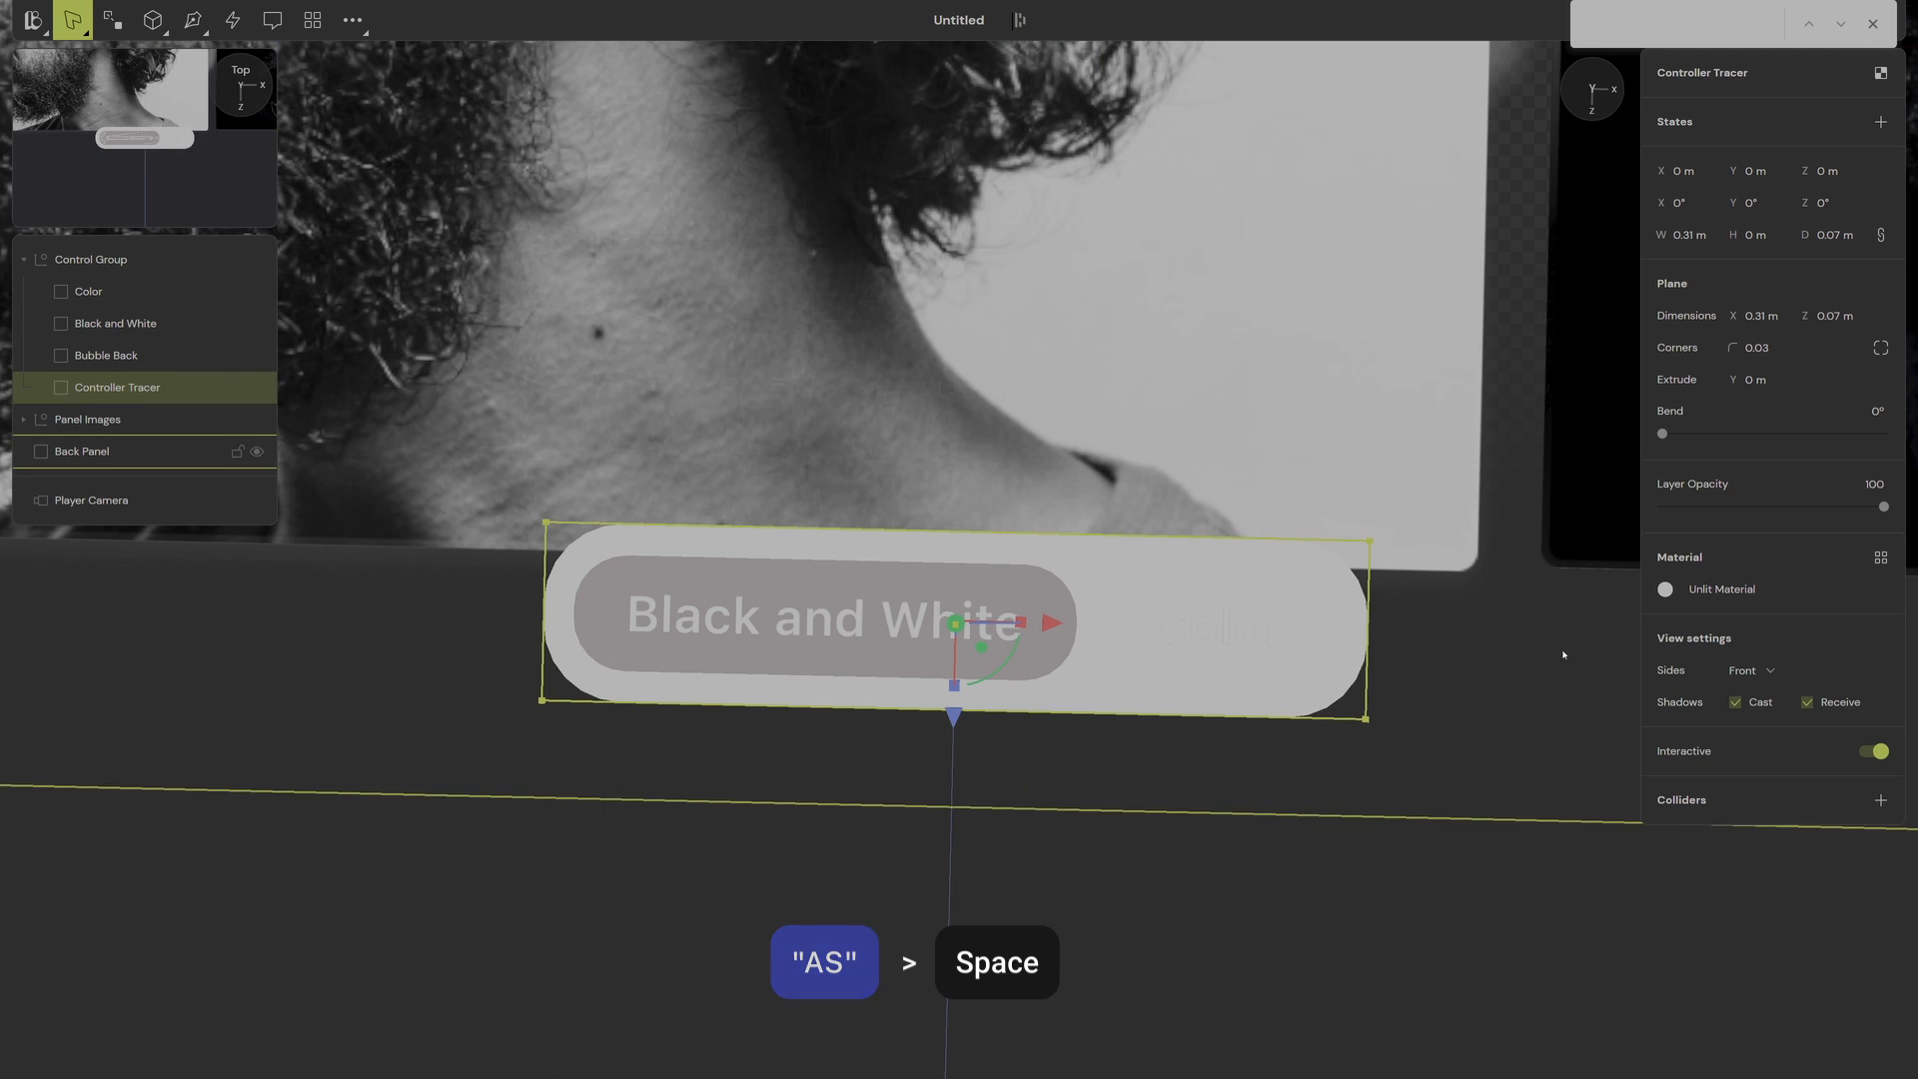
Step: Change the Controller Tracer's material color from white to a darker neutral grey
{"action": "left_click", "coordinate": [1665, 589]}
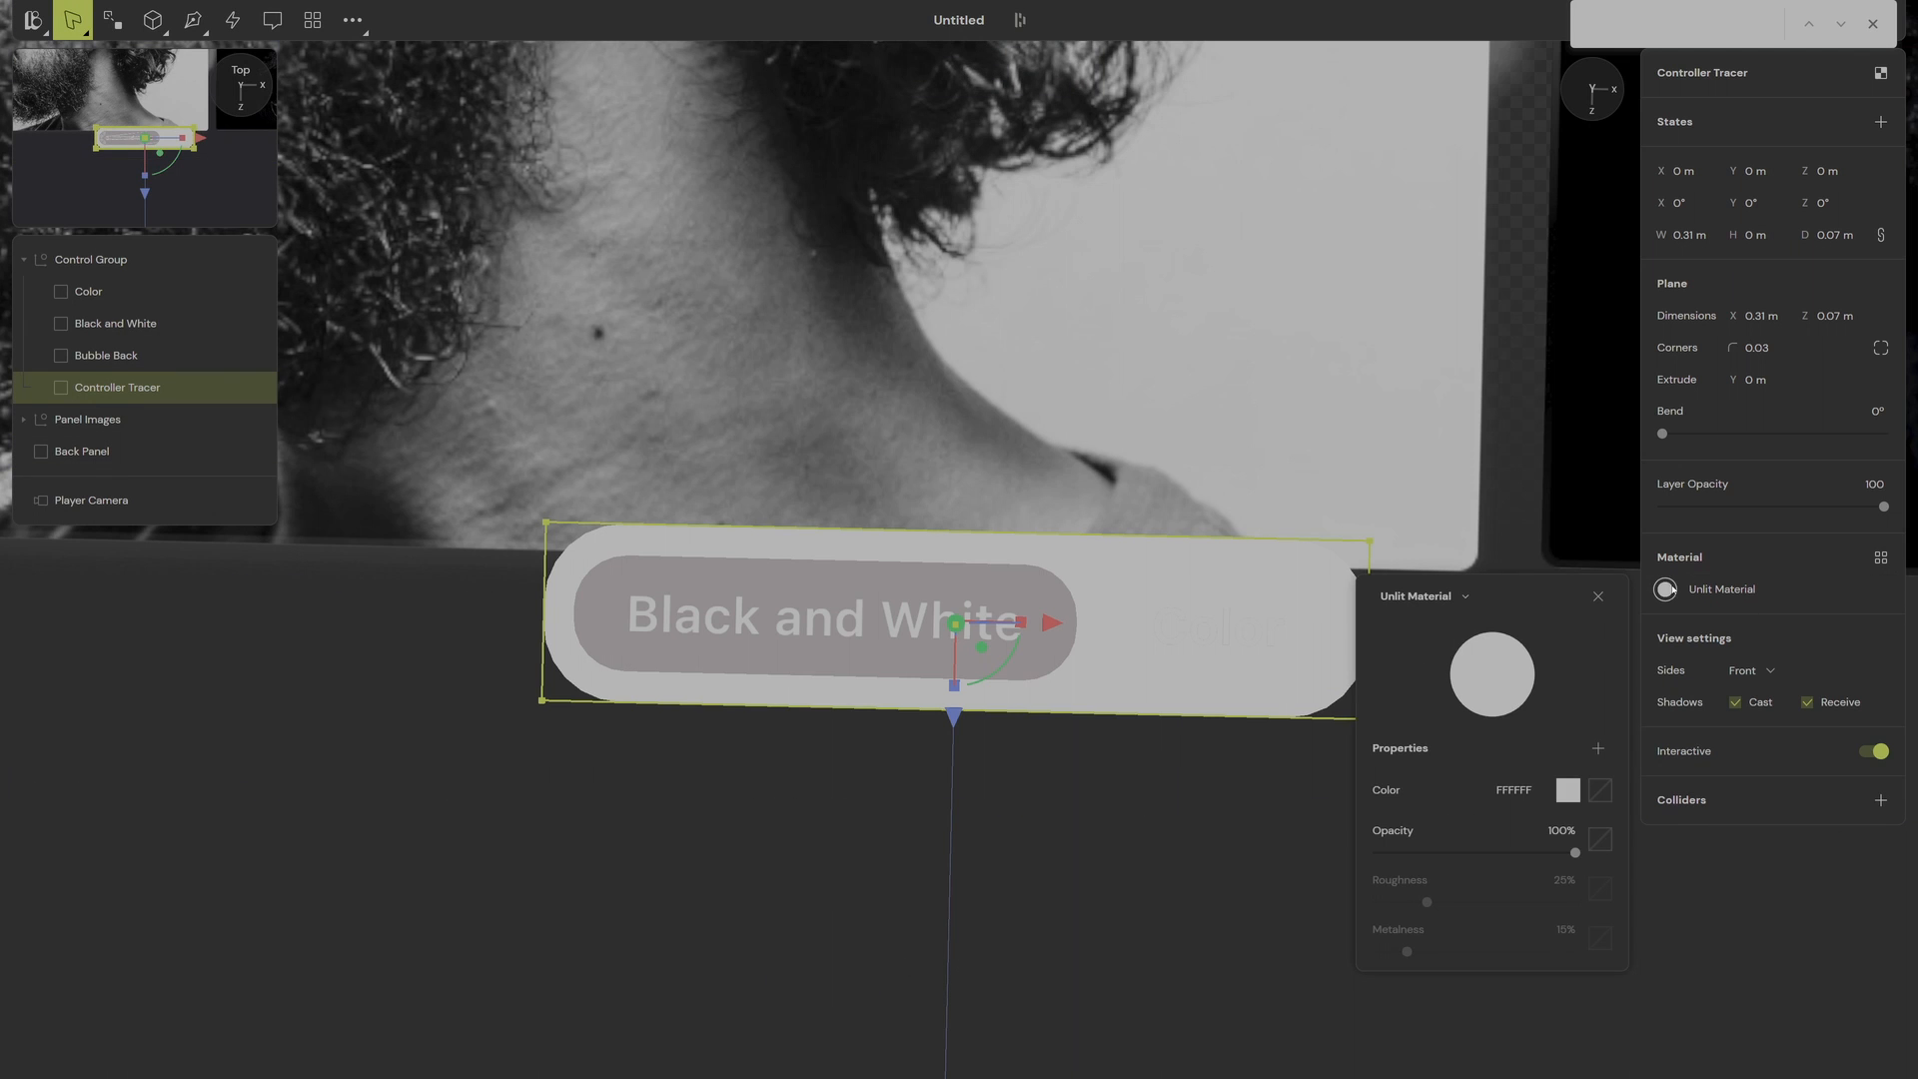
{"action": "left_click", "coordinate": [1568, 790]}
{"action": "left_click", "coordinate": [1395, 905]}
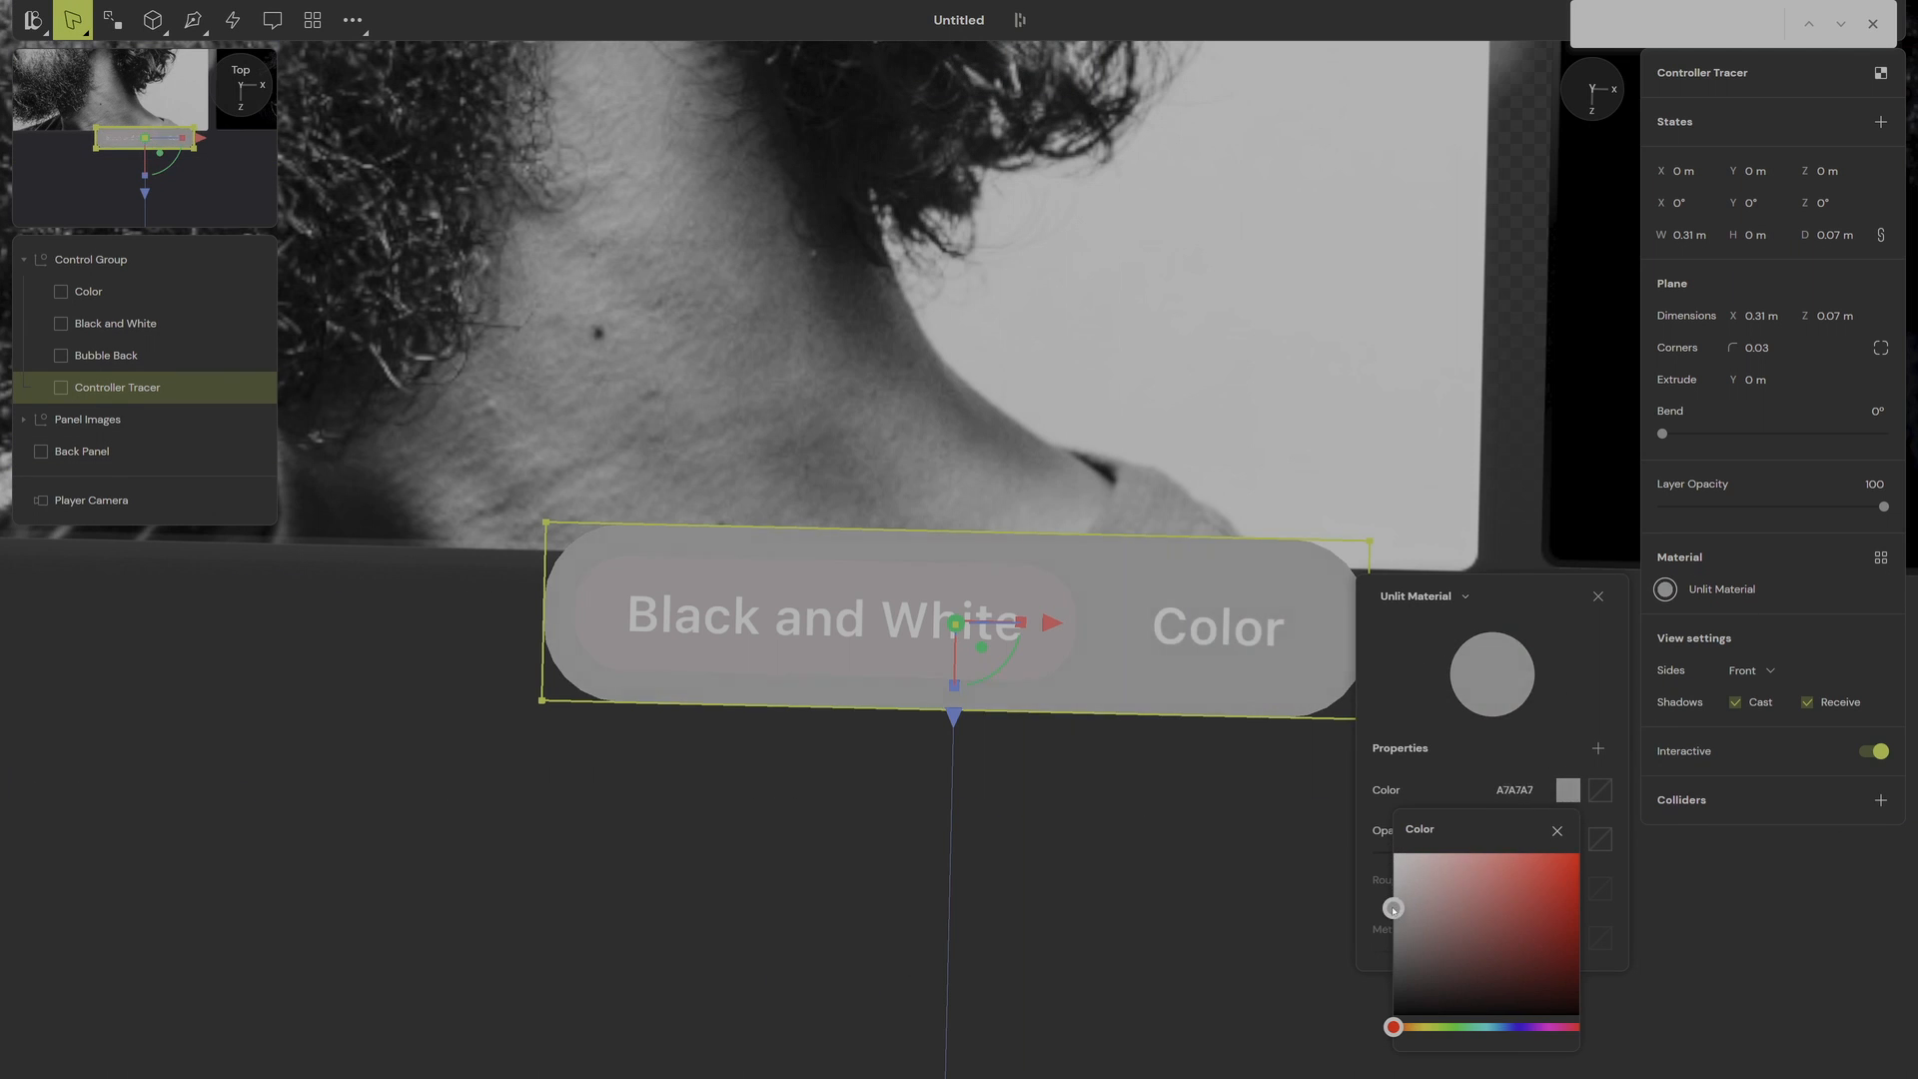
{"action": "left_click_drag", "start_coordinate": [1394, 909], "coordinate": [1392, 936]}
{"action": "scroll", "coordinate": [1040, 805], "scroll_direction": "down", "scroll_amount": 5}
{"action": "middle_click_drag", "start_coordinate": [1040, 805], "coordinate": [1015, 906]}
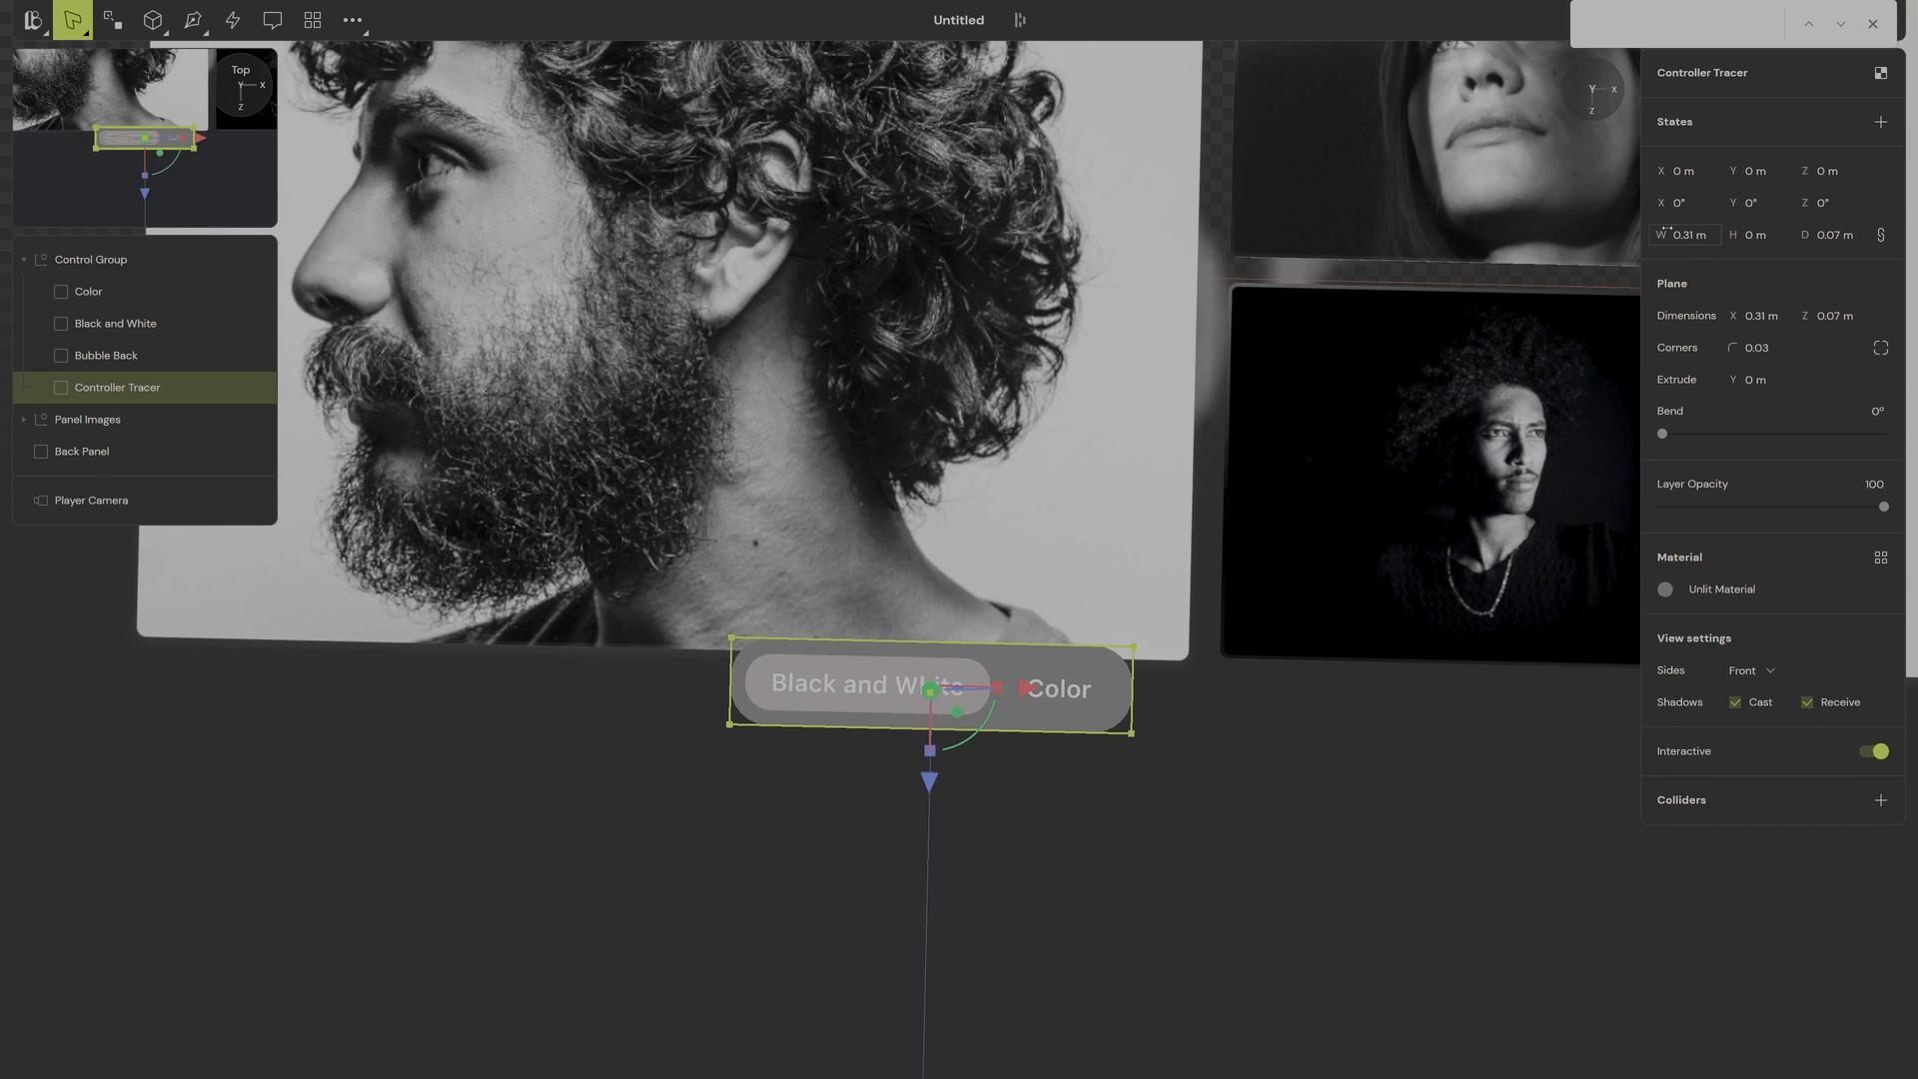
{"action": "left_click", "coordinate": [1592, 88]}
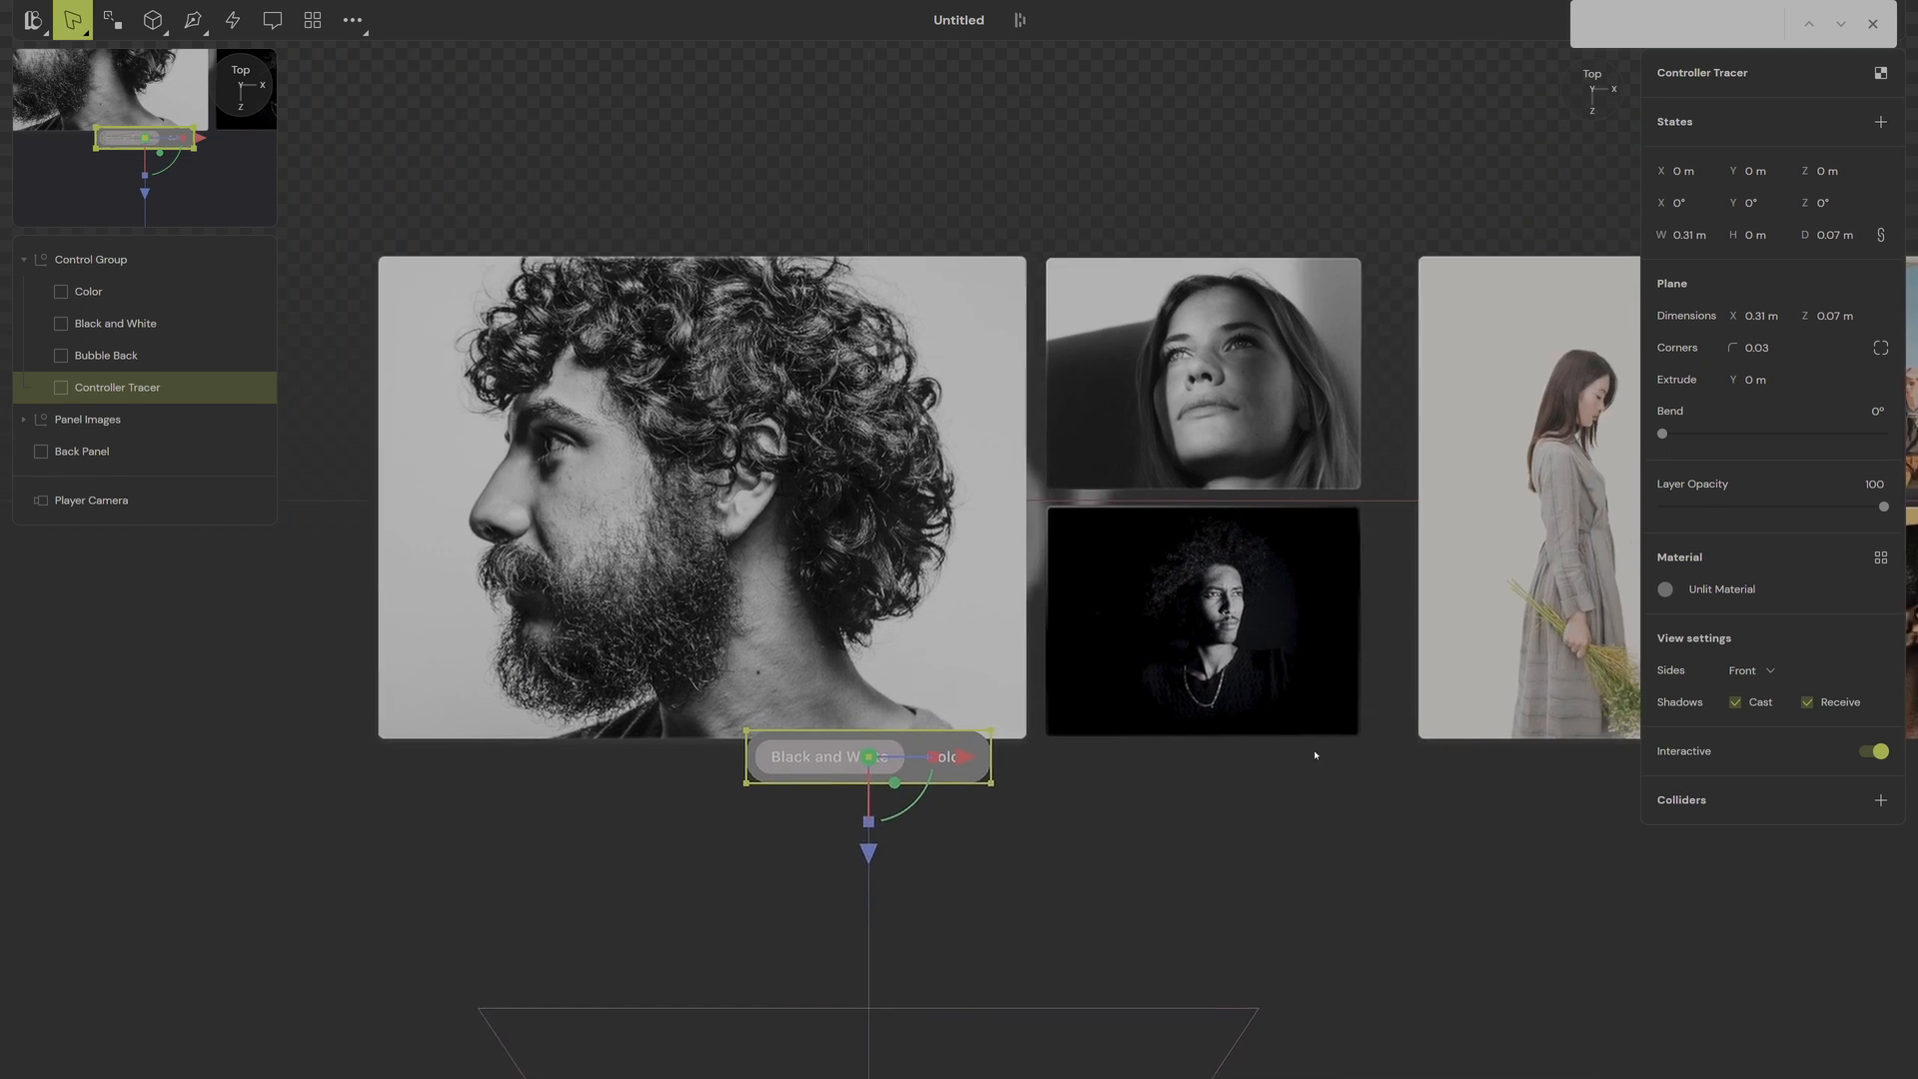
{"action": "middle_click_drag", "start_coordinate": [1415, 784], "coordinate": [1442, 753]}
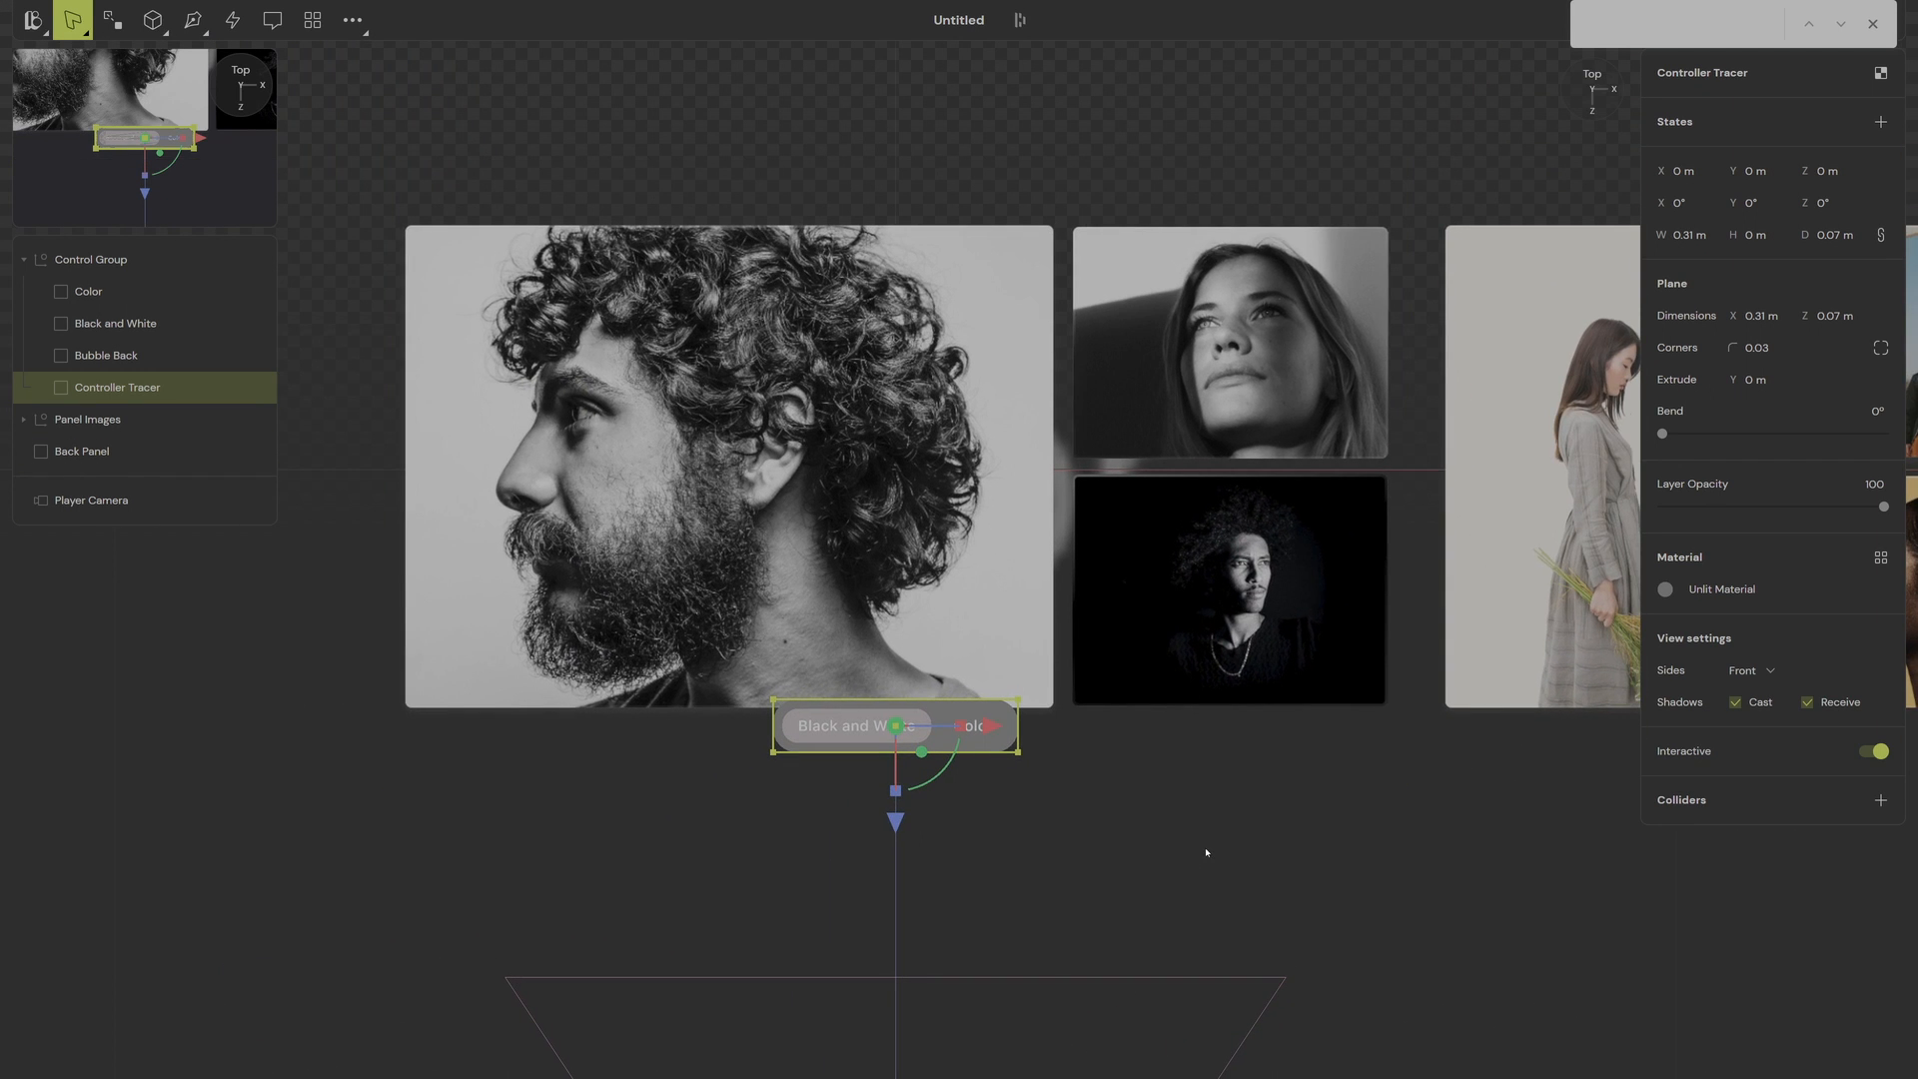
{"action": "scroll", "coordinate": [1207, 858], "scroll_direction": "up", "scroll_amount": 2}
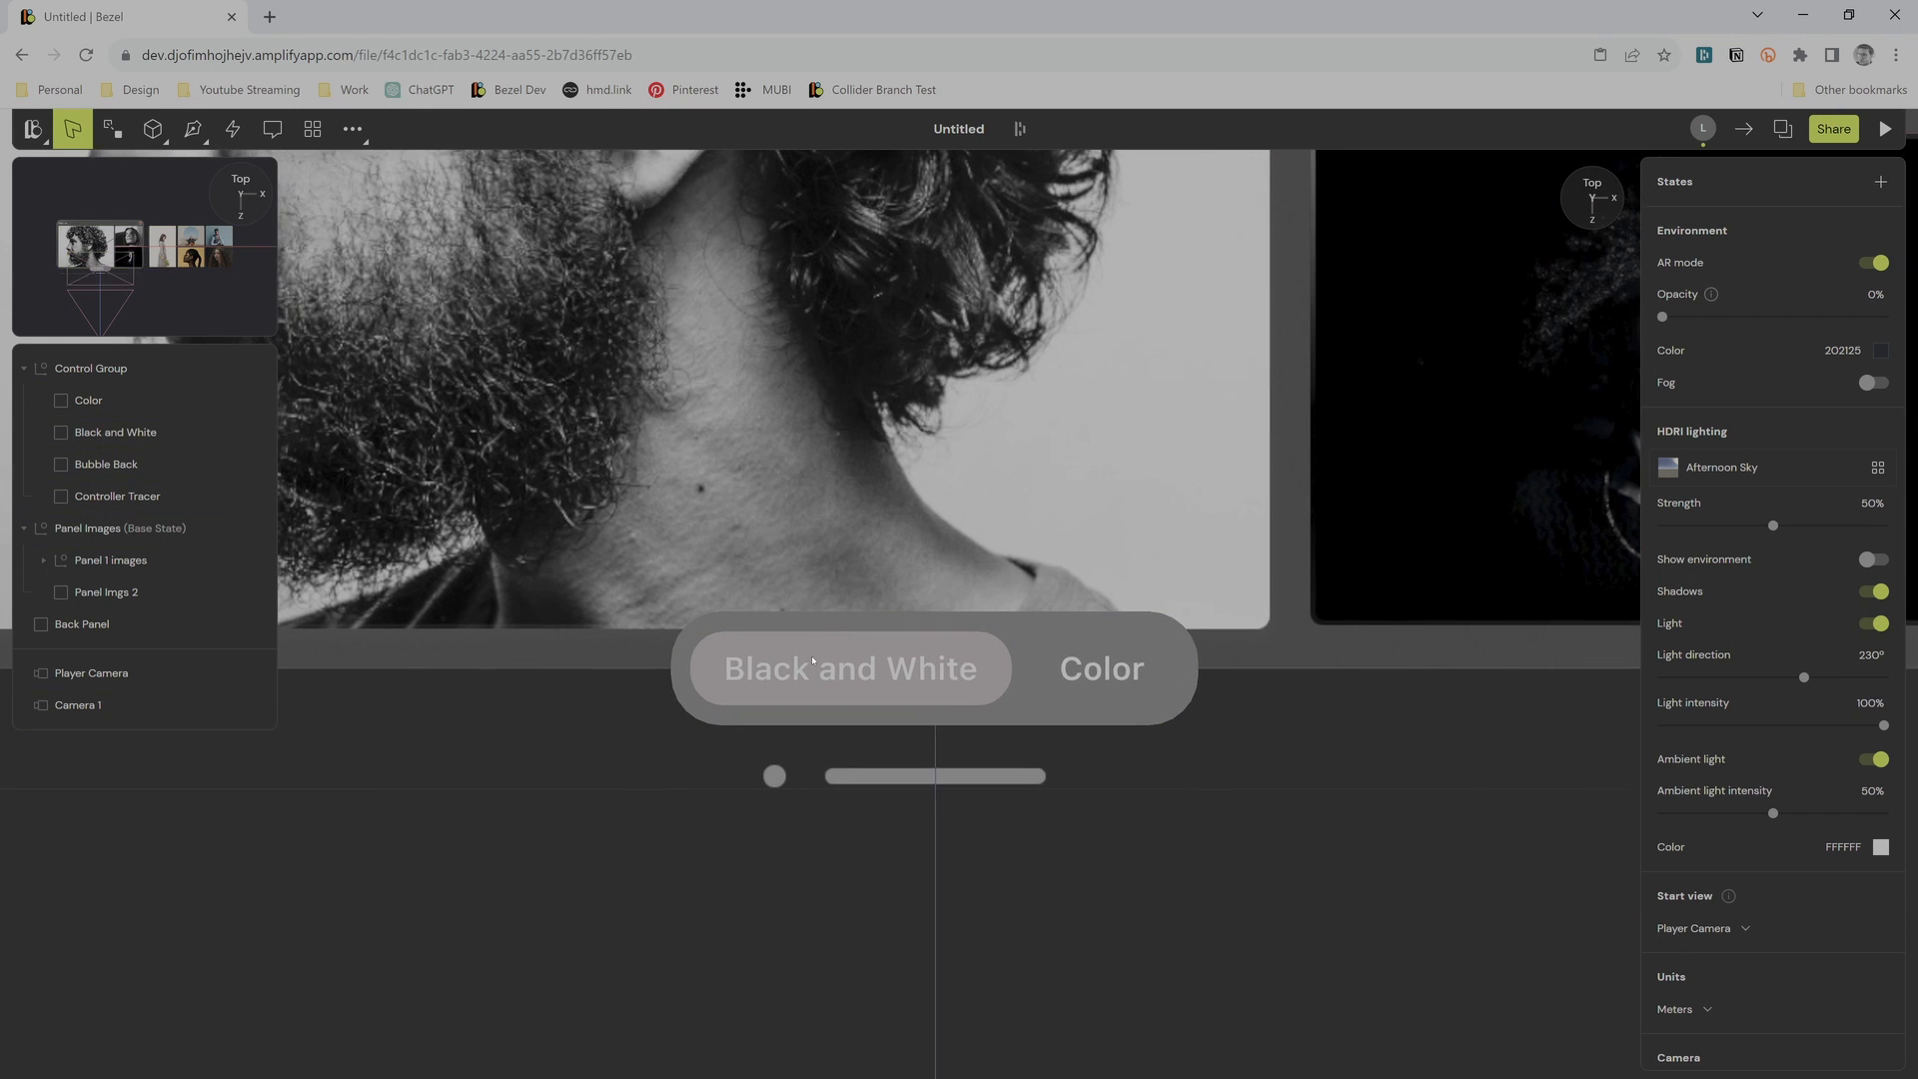
Step: Select the Bubble Back and look over the toggle and the black-and-white and color image panels
{"action": "left_click", "coordinate": [108, 466]}
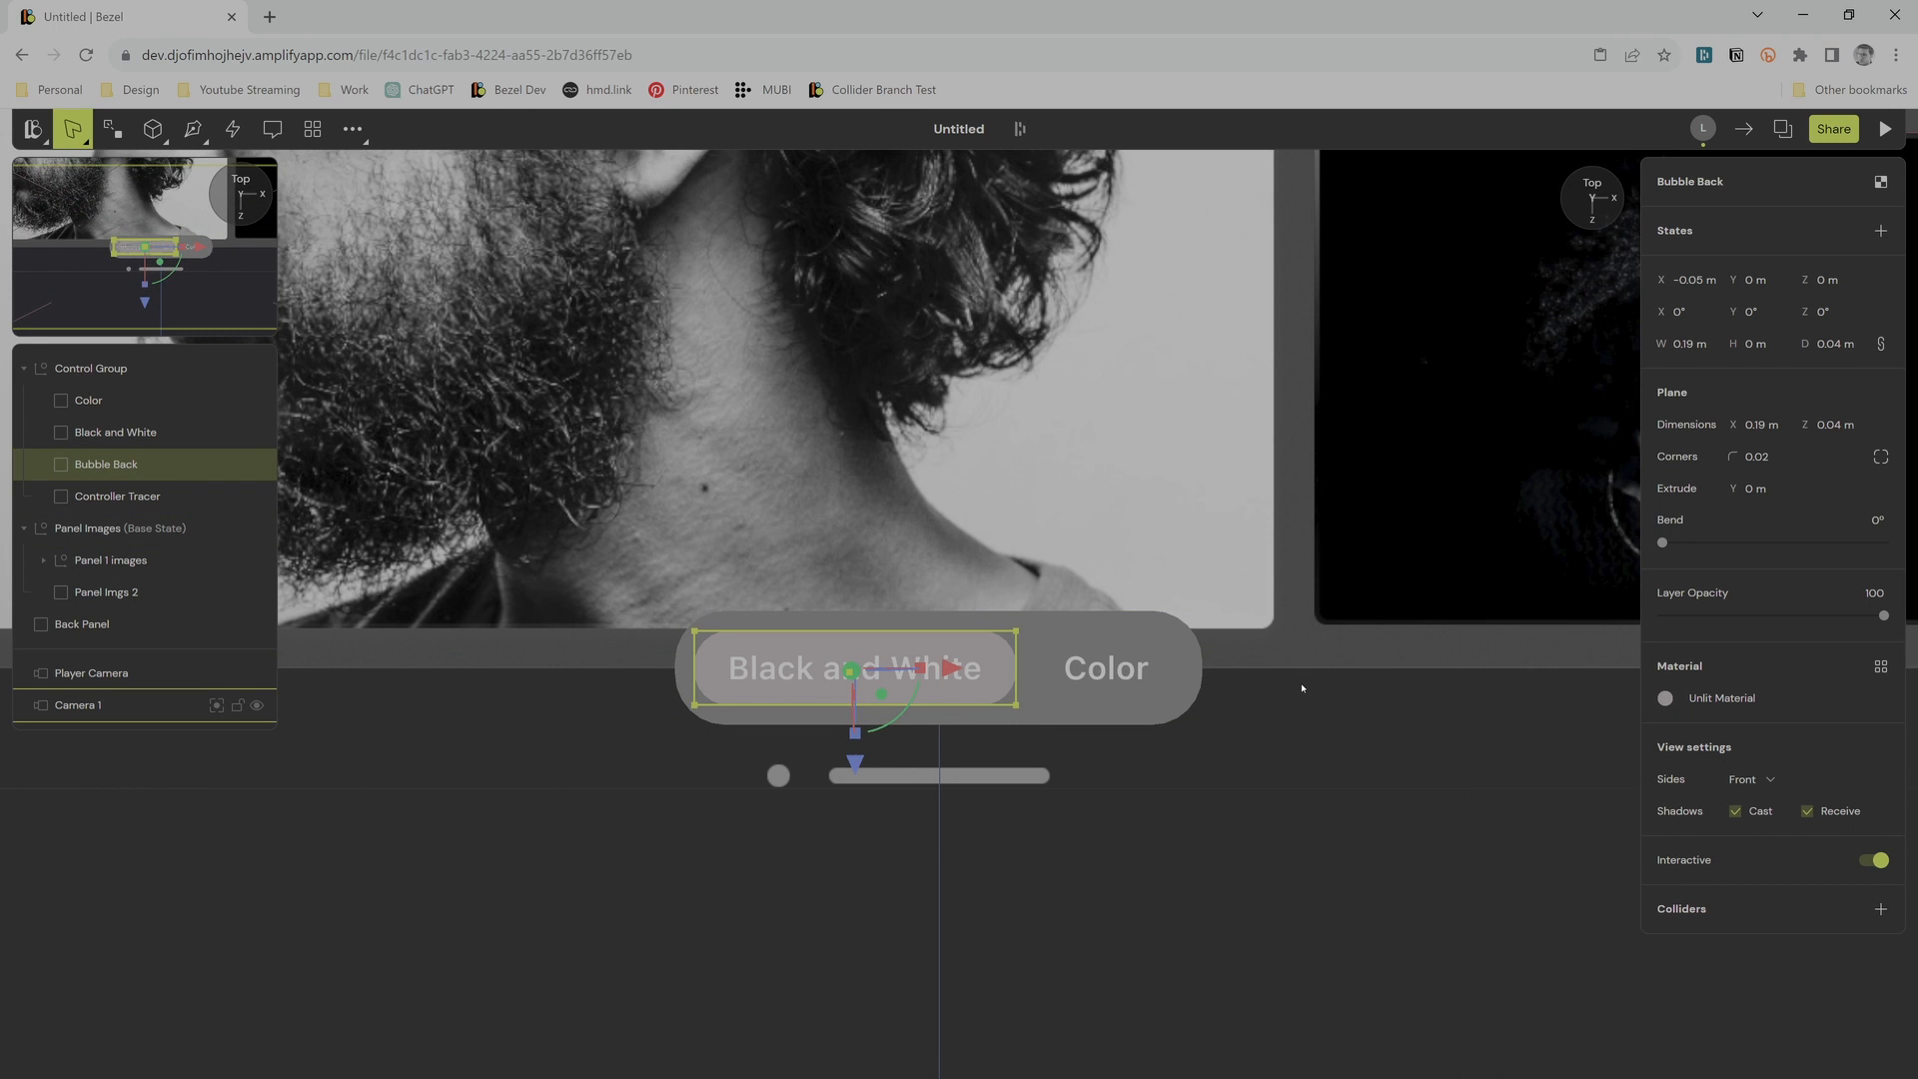
{"action": "scroll", "coordinate": [1302, 689], "scroll_direction": "down", "scroll_amount": 5}
{"action": "middle_click_drag", "start_coordinate": [1099, 732], "coordinate": [329, 863]}
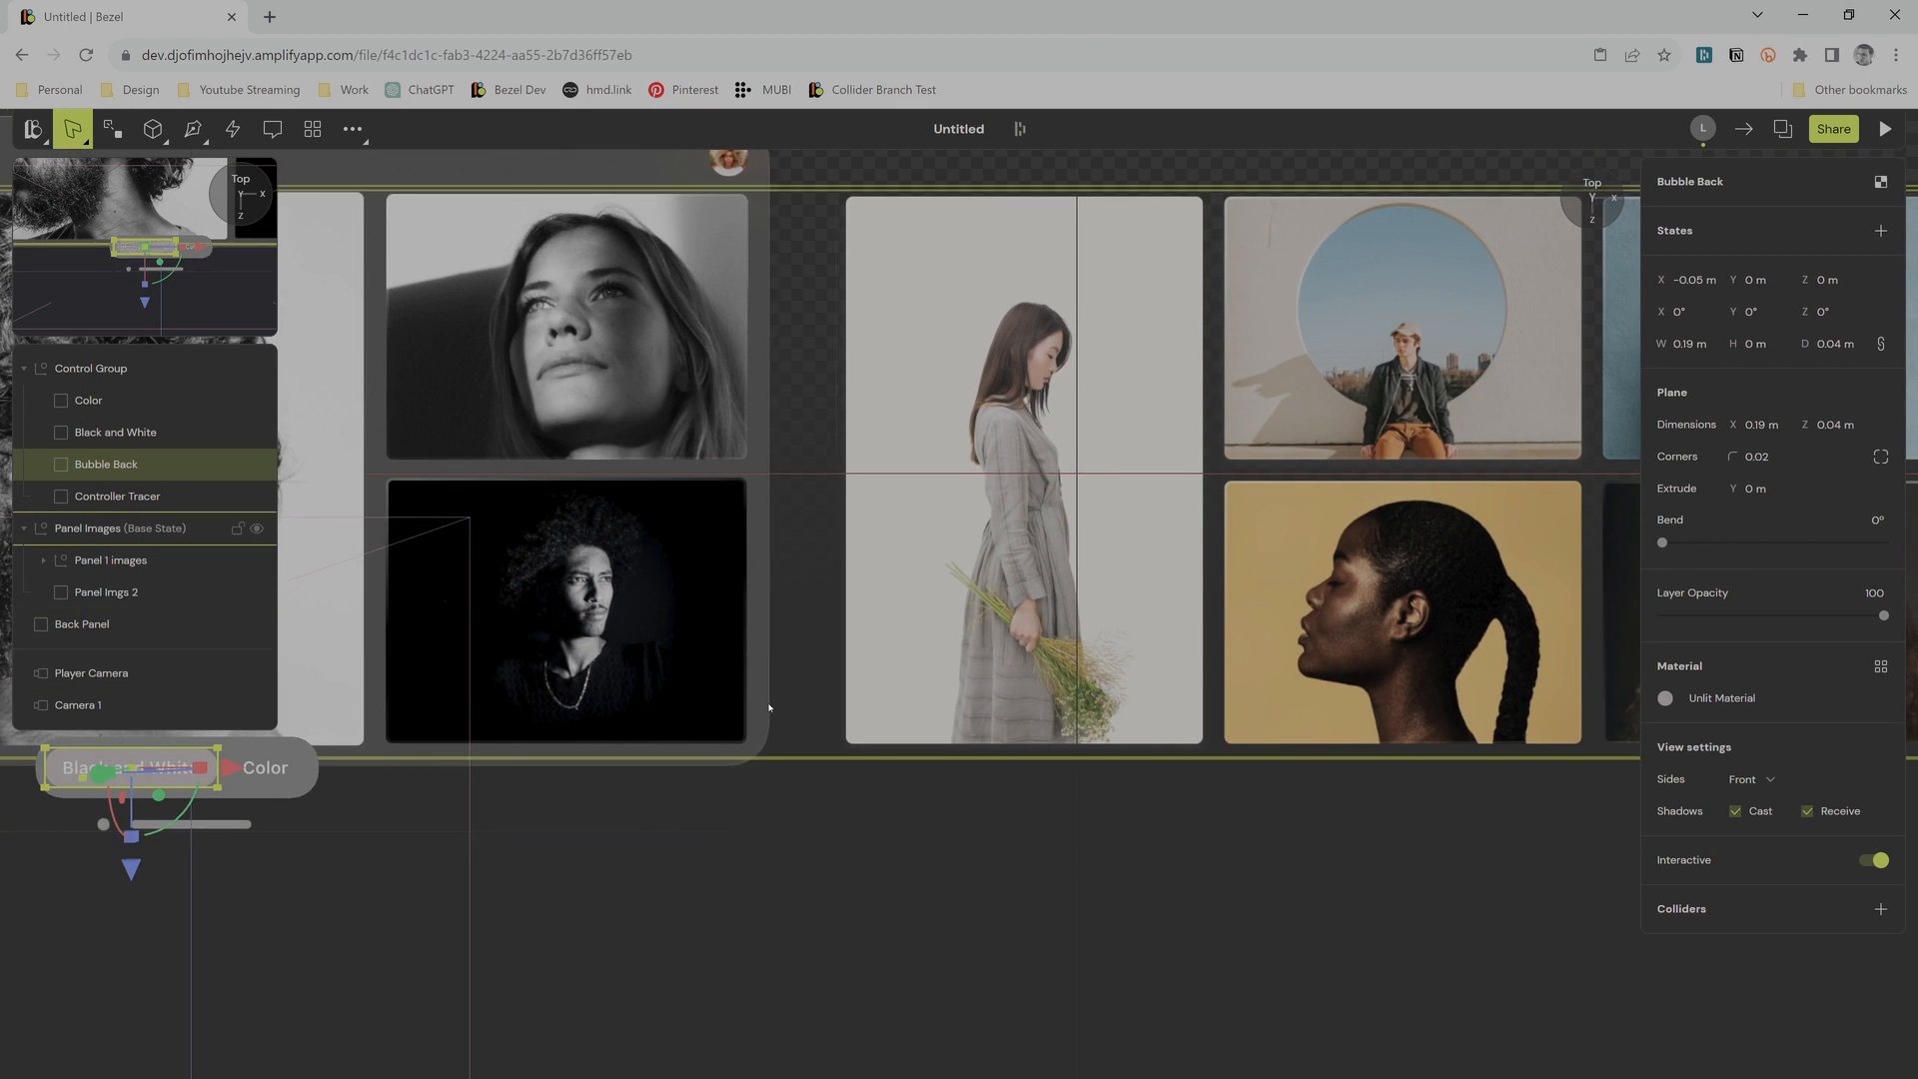
{"action": "middle_click_drag", "start_coordinate": [434, 826], "coordinate": [1310, 741]}
{"action": "scroll", "coordinate": [1080, 717], "scroll_direction": "up", "scroll_amount": 3}
{"action": "scroll", "coordinate": [1123, 667], "scroll_direction": "up", "scroll_amount": 2}
{"action": "middle_click_drag", "start_coordinate": [1123, 668], "coordinate": [967, 655]}
{"action": "scroll", "coordinate": [939, 655], "scroll_direction": "up", "scroll_amount": 2}
{"action": "scroll", "coordinate": [491, 570], "scroll_direction": "up", "scroll_amount": 2}
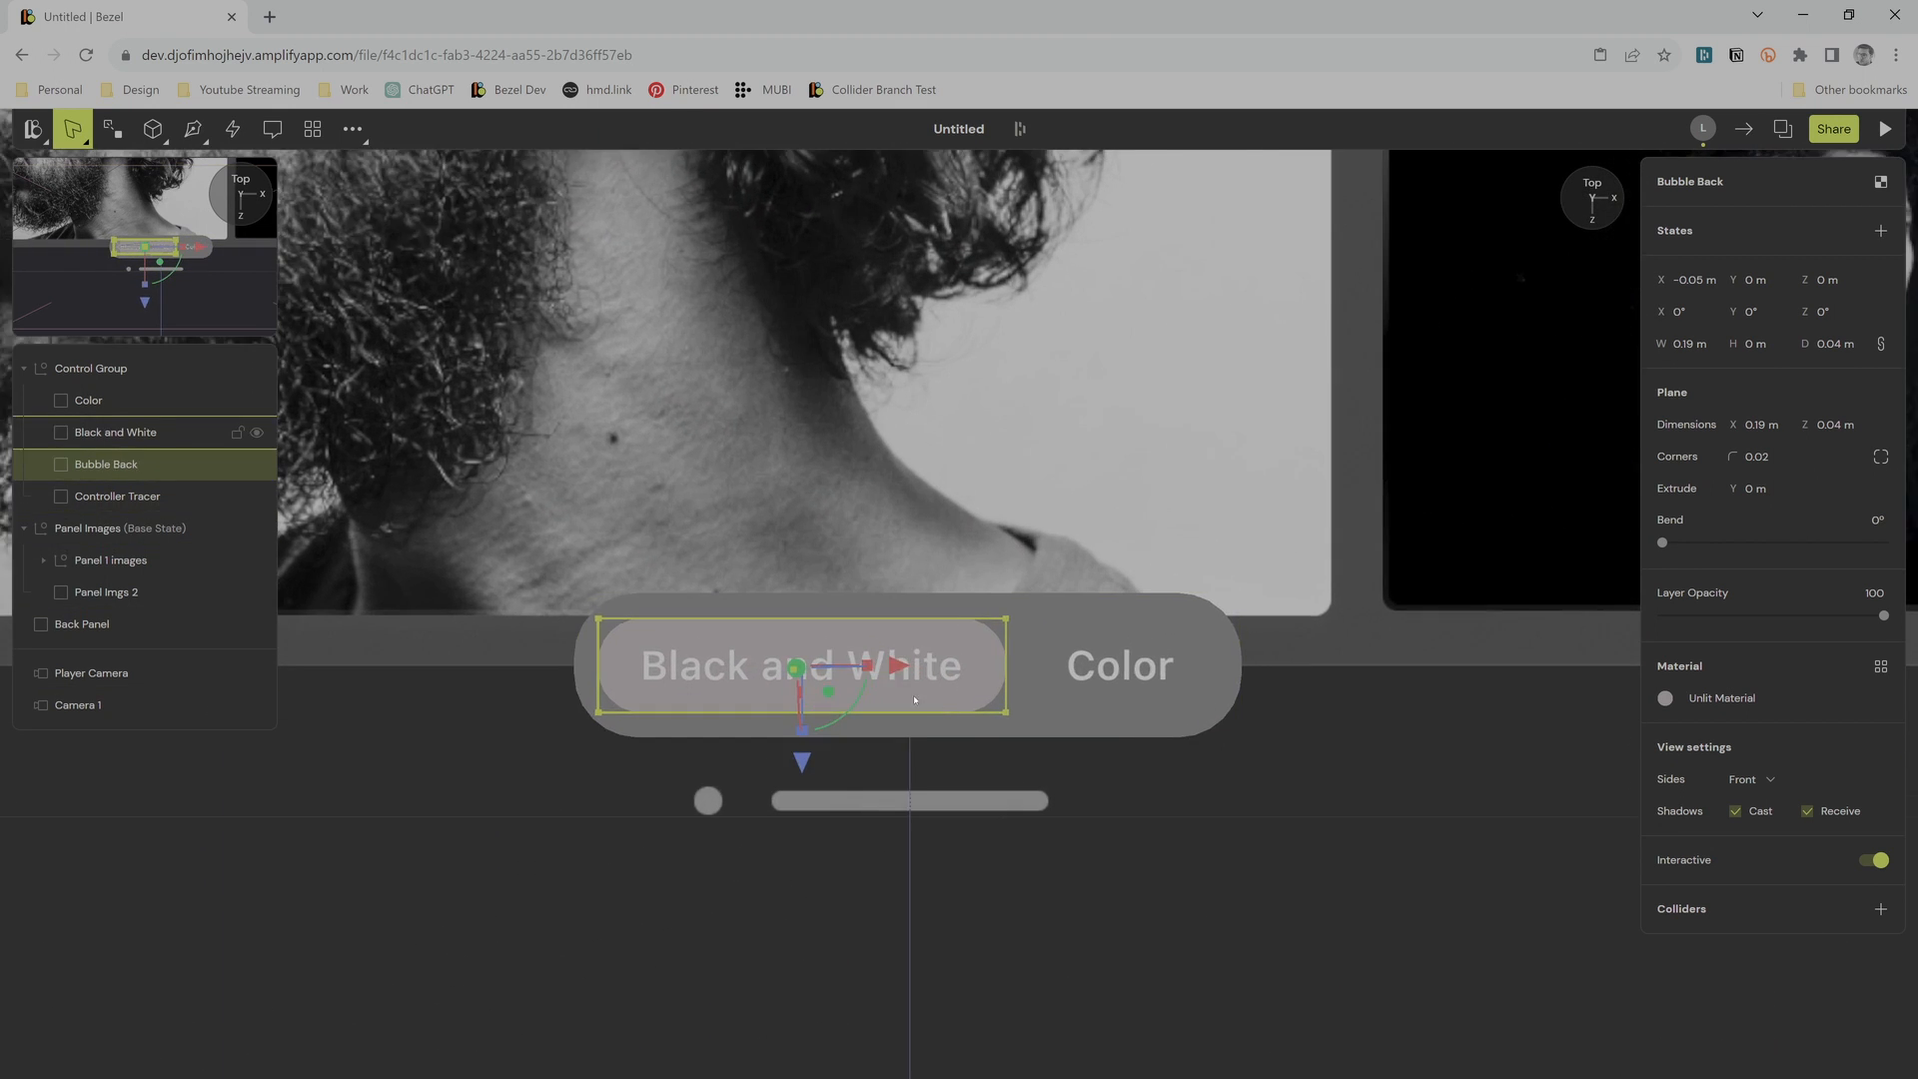
{"action": "middle_click_drag", "start_coordinate": [740, 654], "coordinate": [770, 661]}
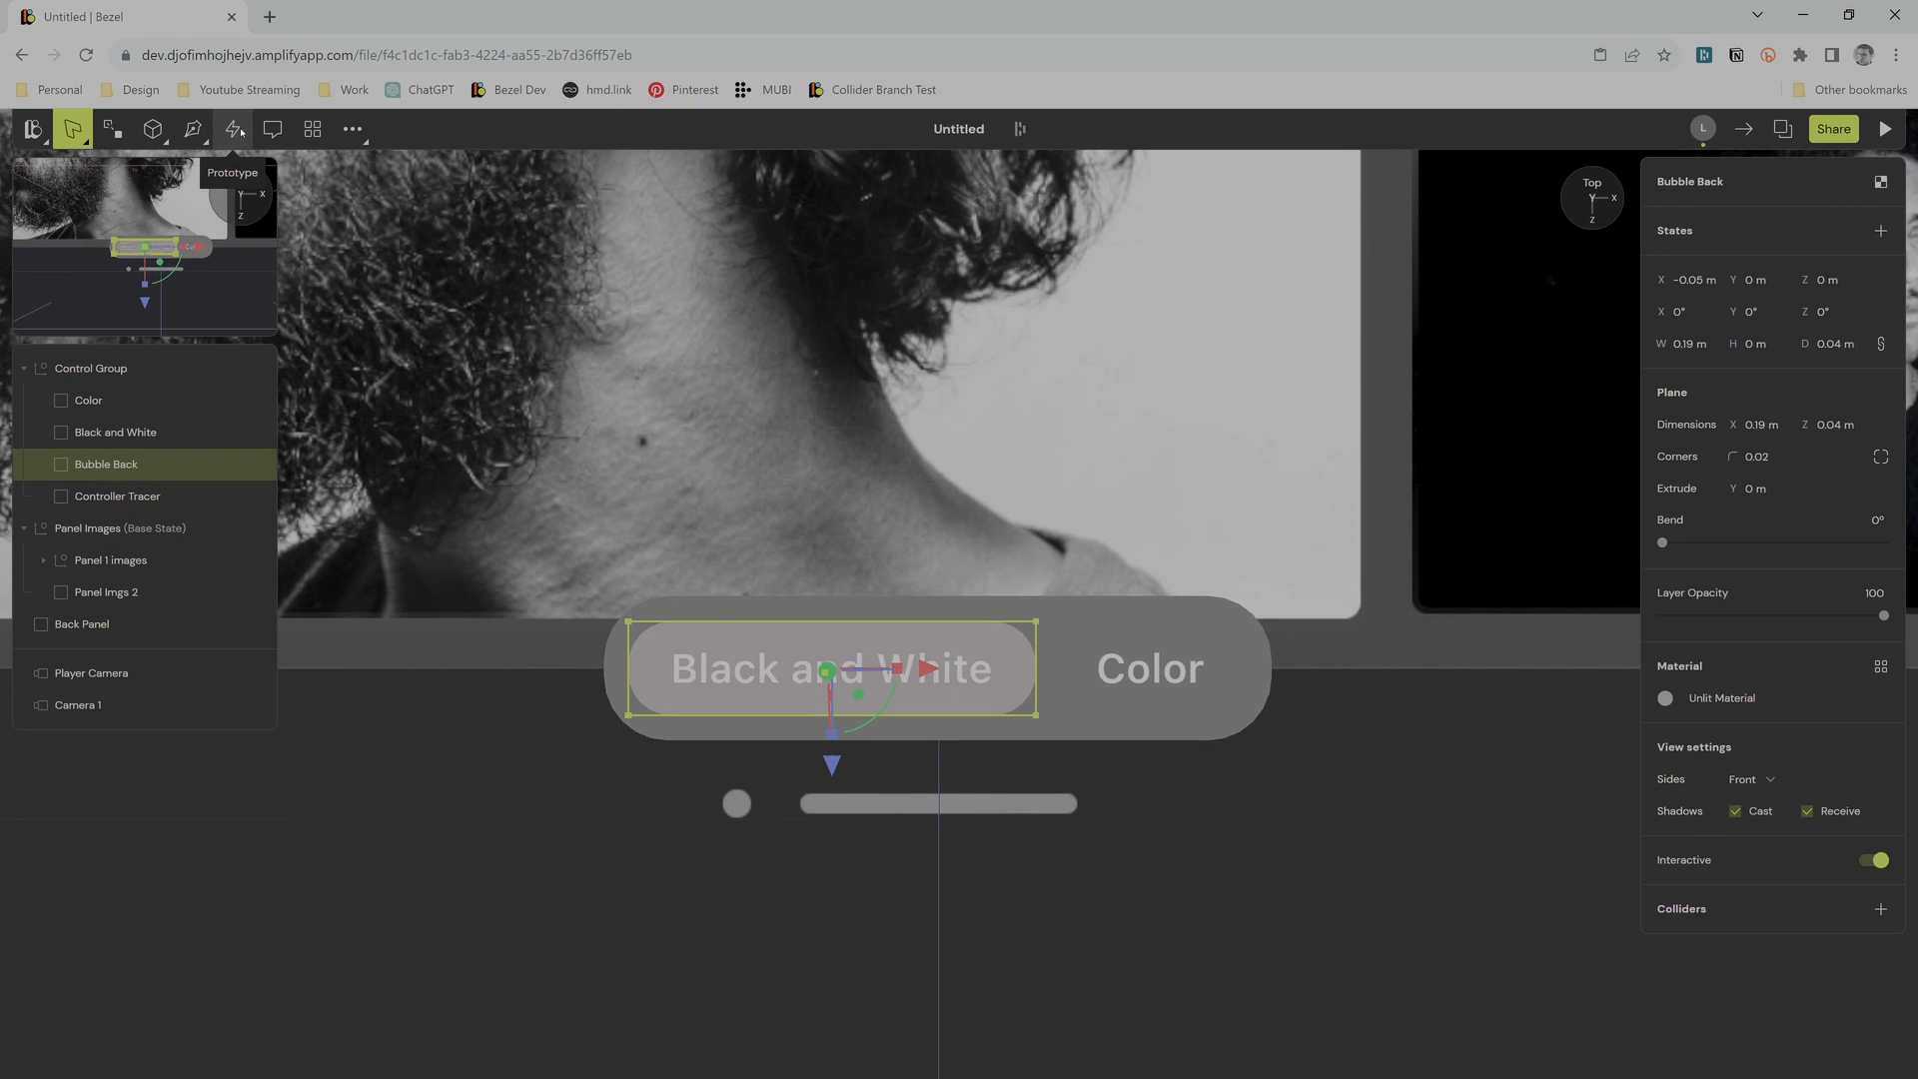
Step: Open the Bubble Back's state machine and branch a new State 1 off Base State
{"action": "left_click", "coordinate": [241, 131]}
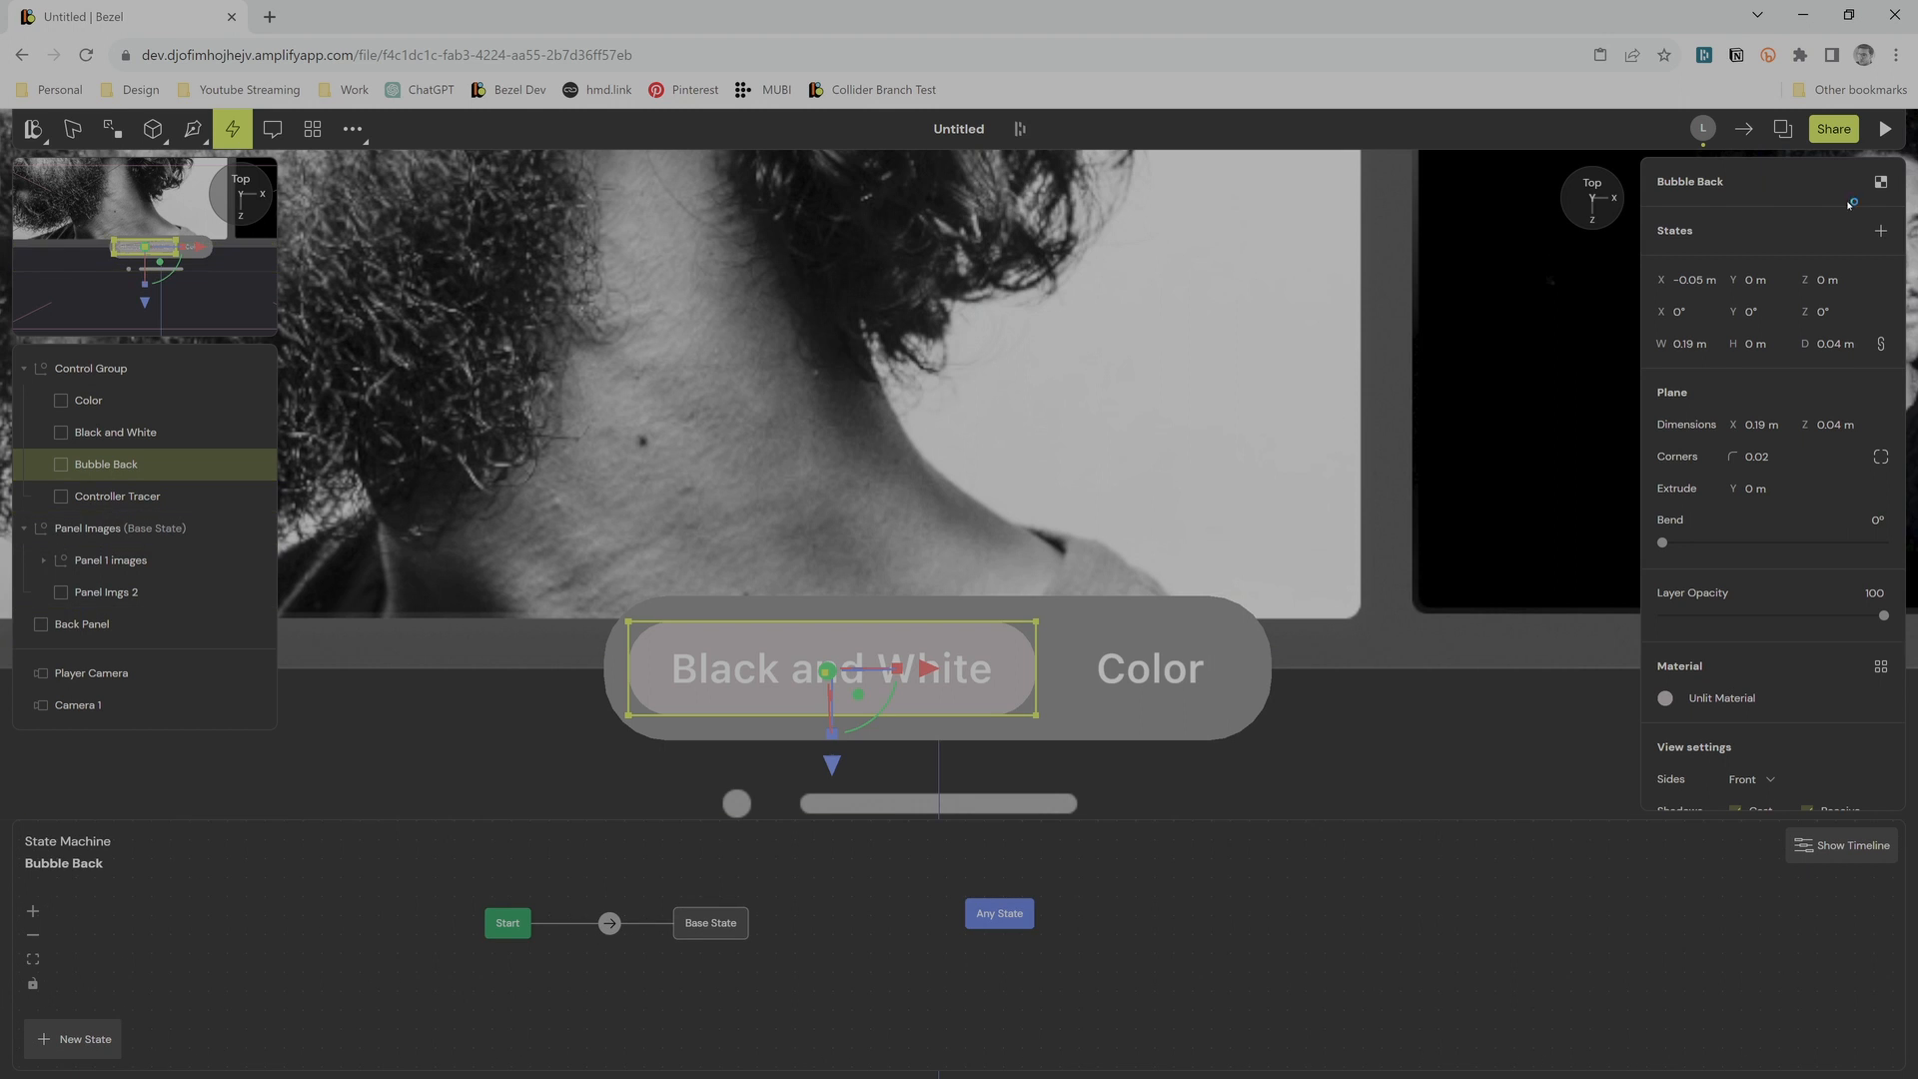
{"action": "scroll", "coordinate": [792, 943], "scroll_direction": "up", "scroll_amount": 2}
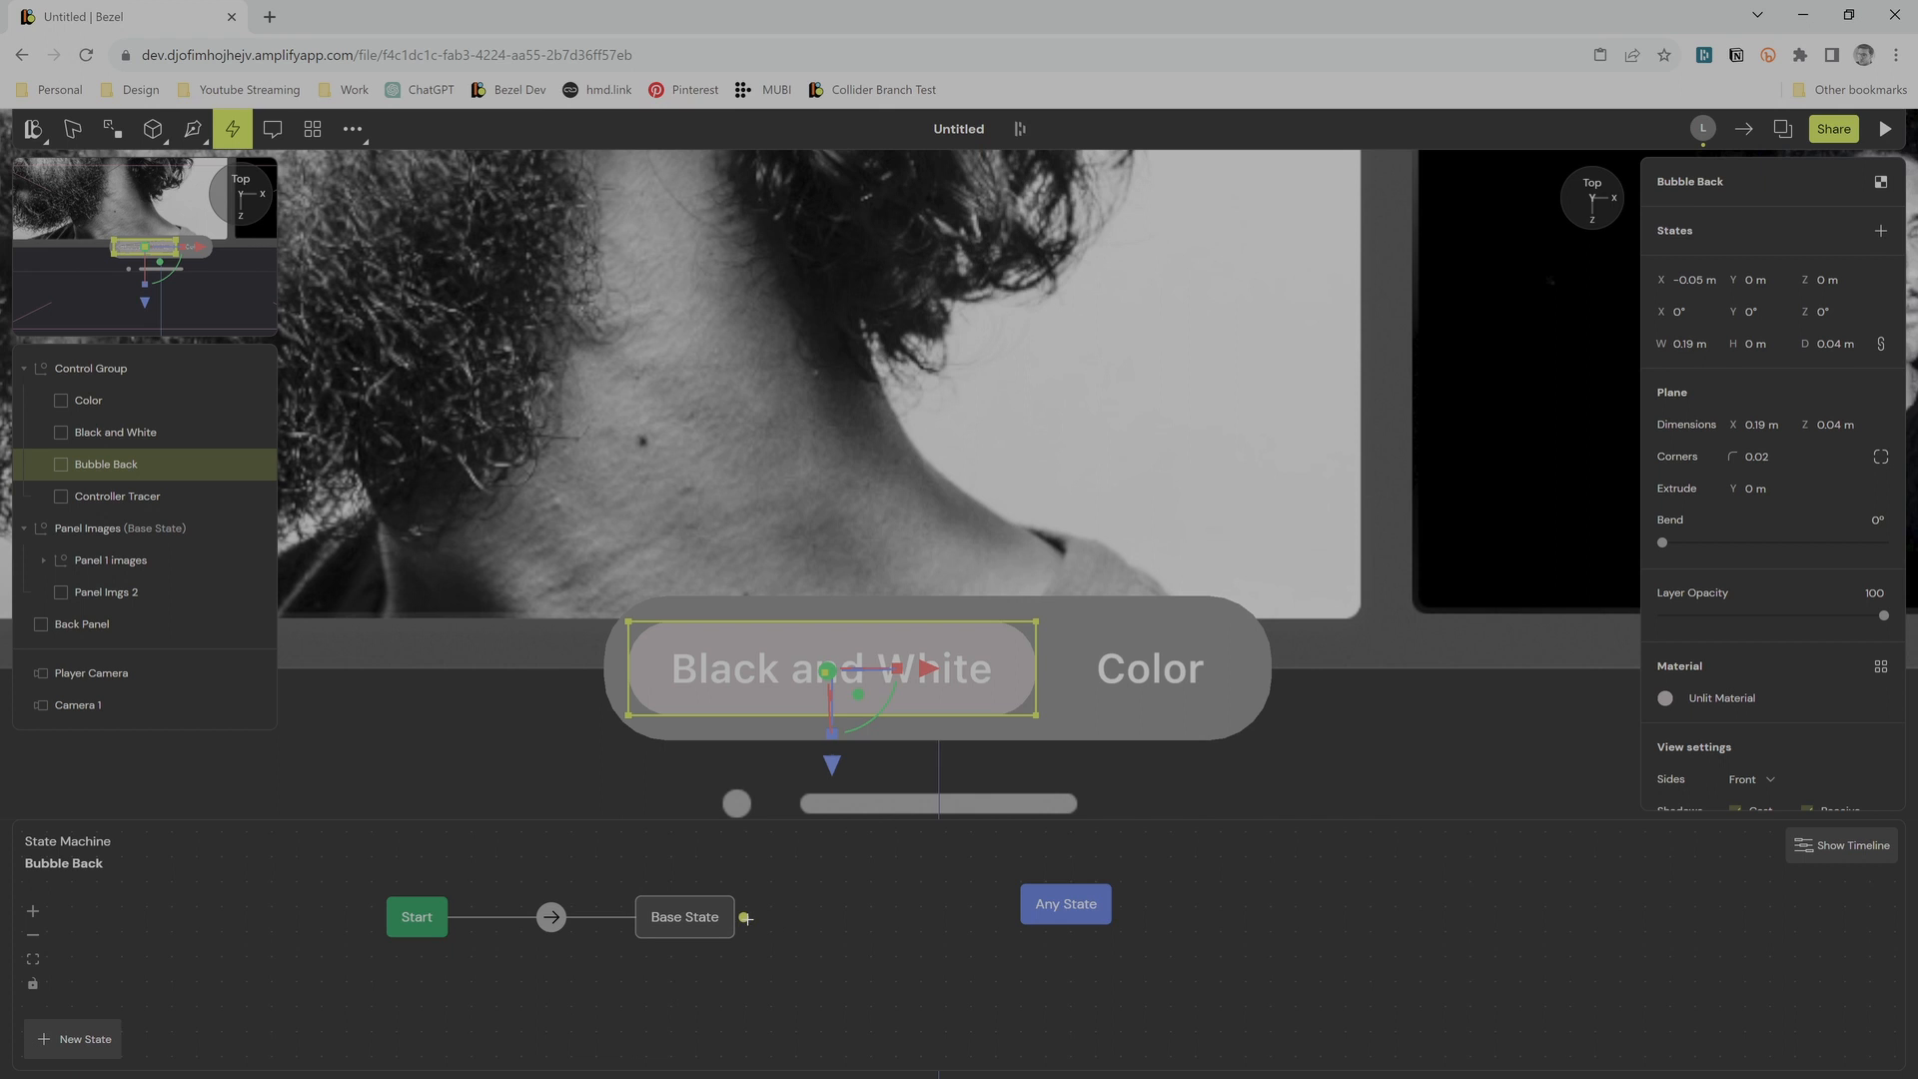
{"action": "left_click_drag", "start_coordinate": [745, 918], "coordinate": [899, 959]}
{"action": "scroll", "coordinate": [559, 660], "scroll_direction": "down", "scroll_amount": 1}
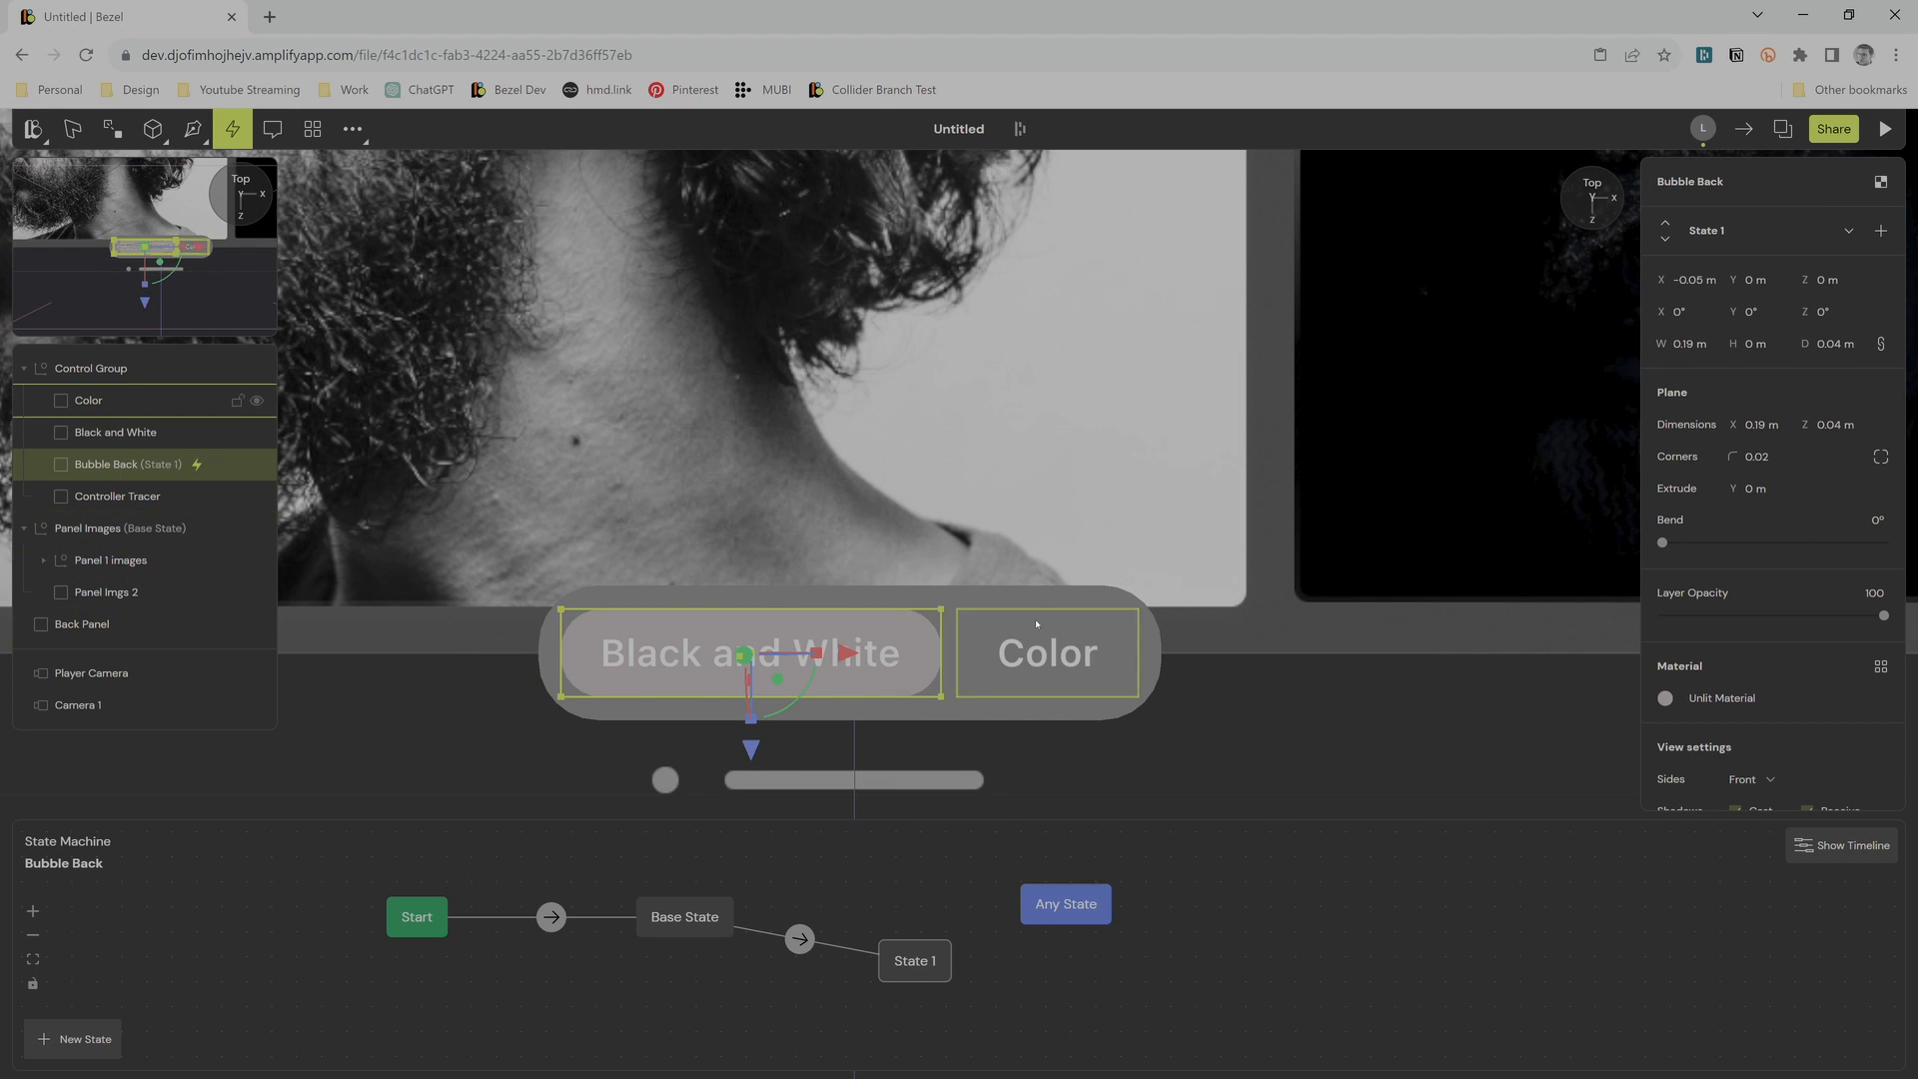
Step: In State 1, move the bubble along X to about 0.1 m over the Color label and narrow it to about 0.08 m
{"action": "left_click_drag", "start_coordinate": [852, 651], "coordinate": [1041, 652]}
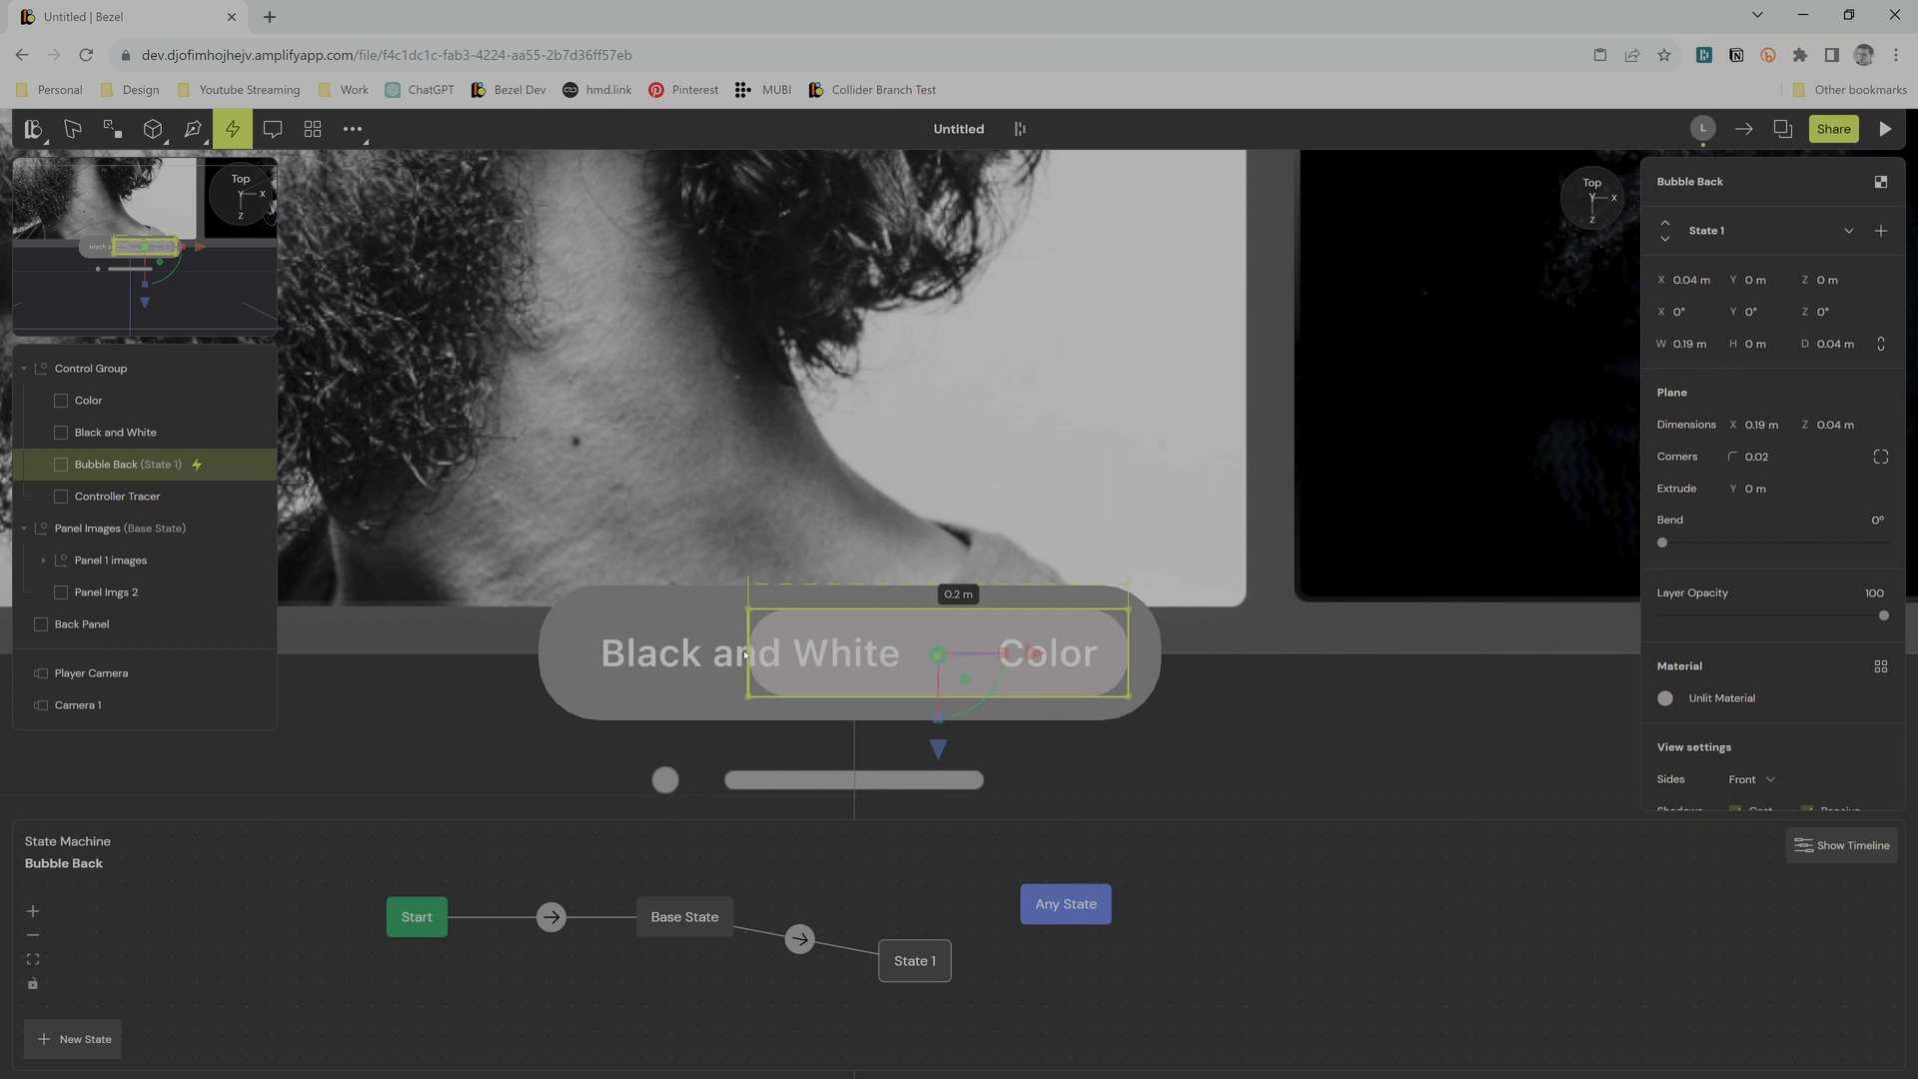
{"action": "scroll", "coordinate": [744, 653], "scroll_direction": "up", "scroll_amount": 5}
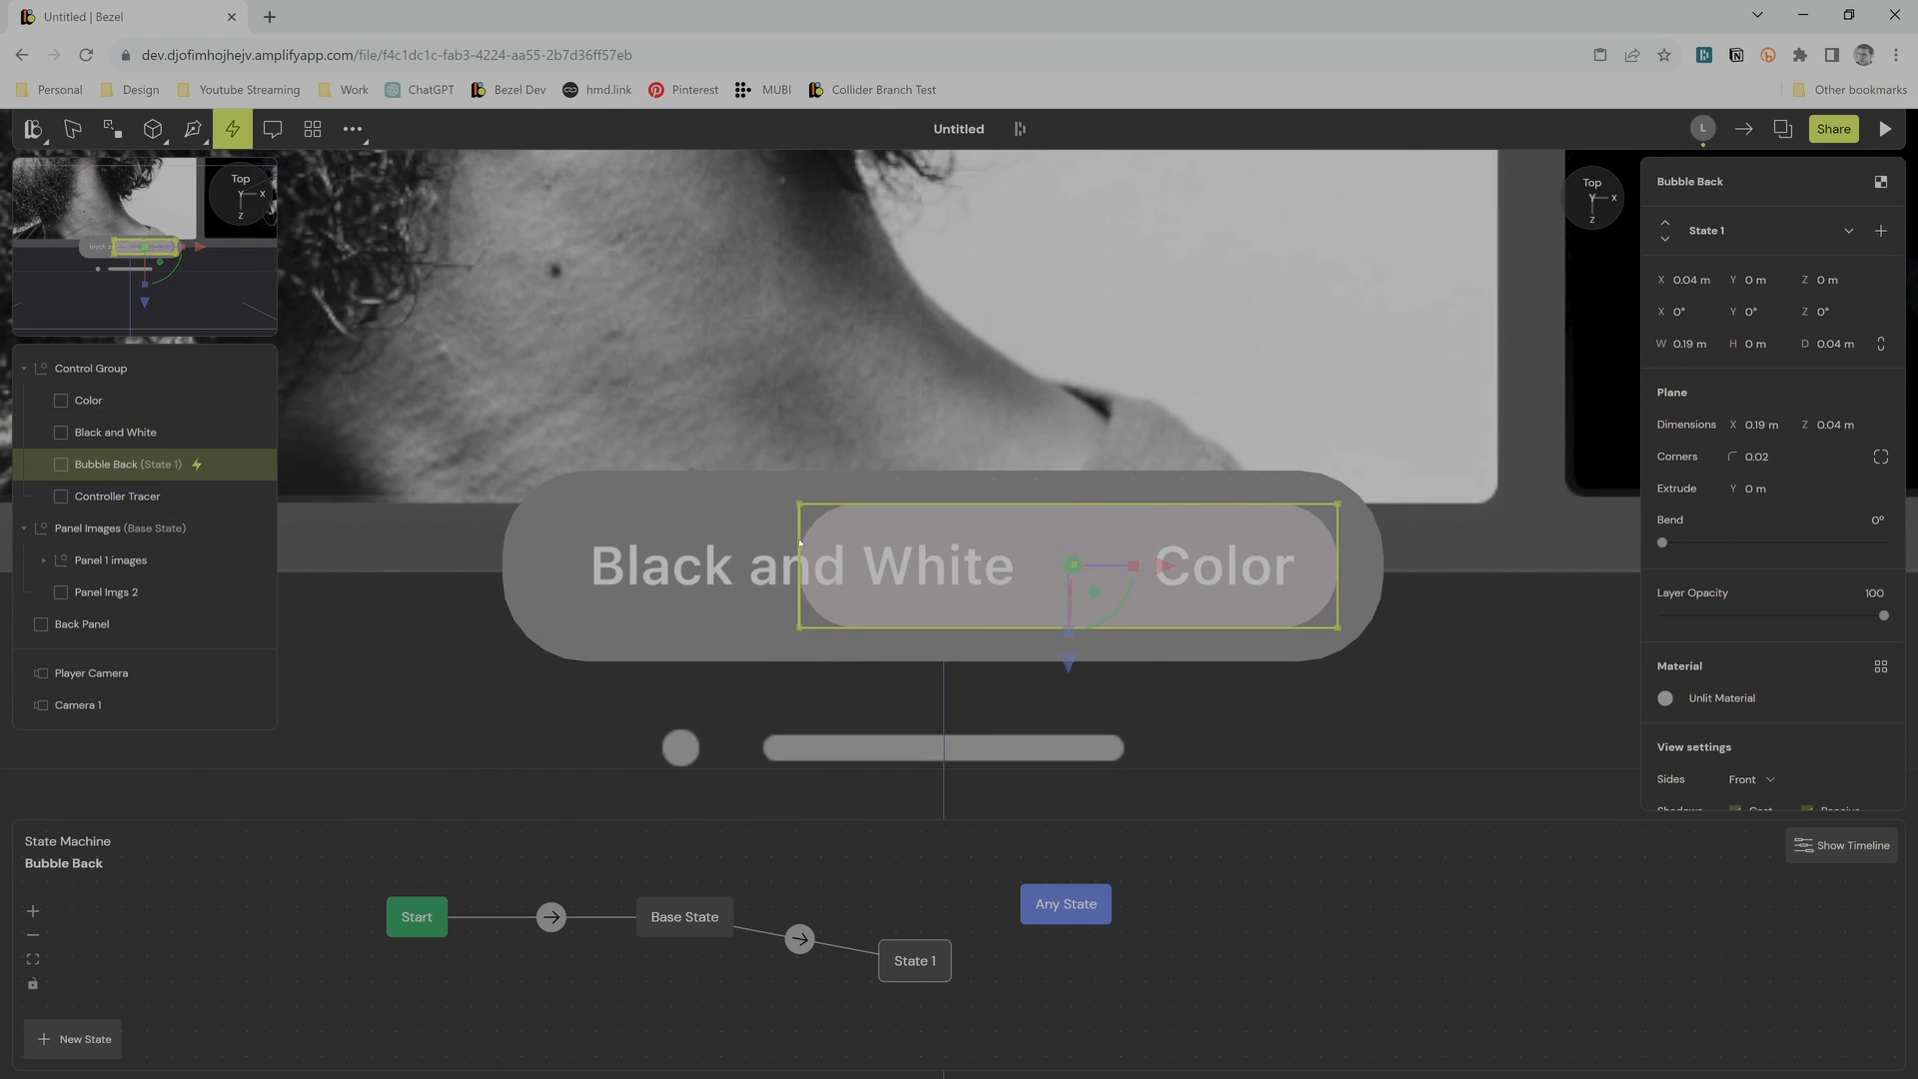
{"action": "left_click_drag", "start_coordinate": [800, 543], "coordinate": [1111, 552]}
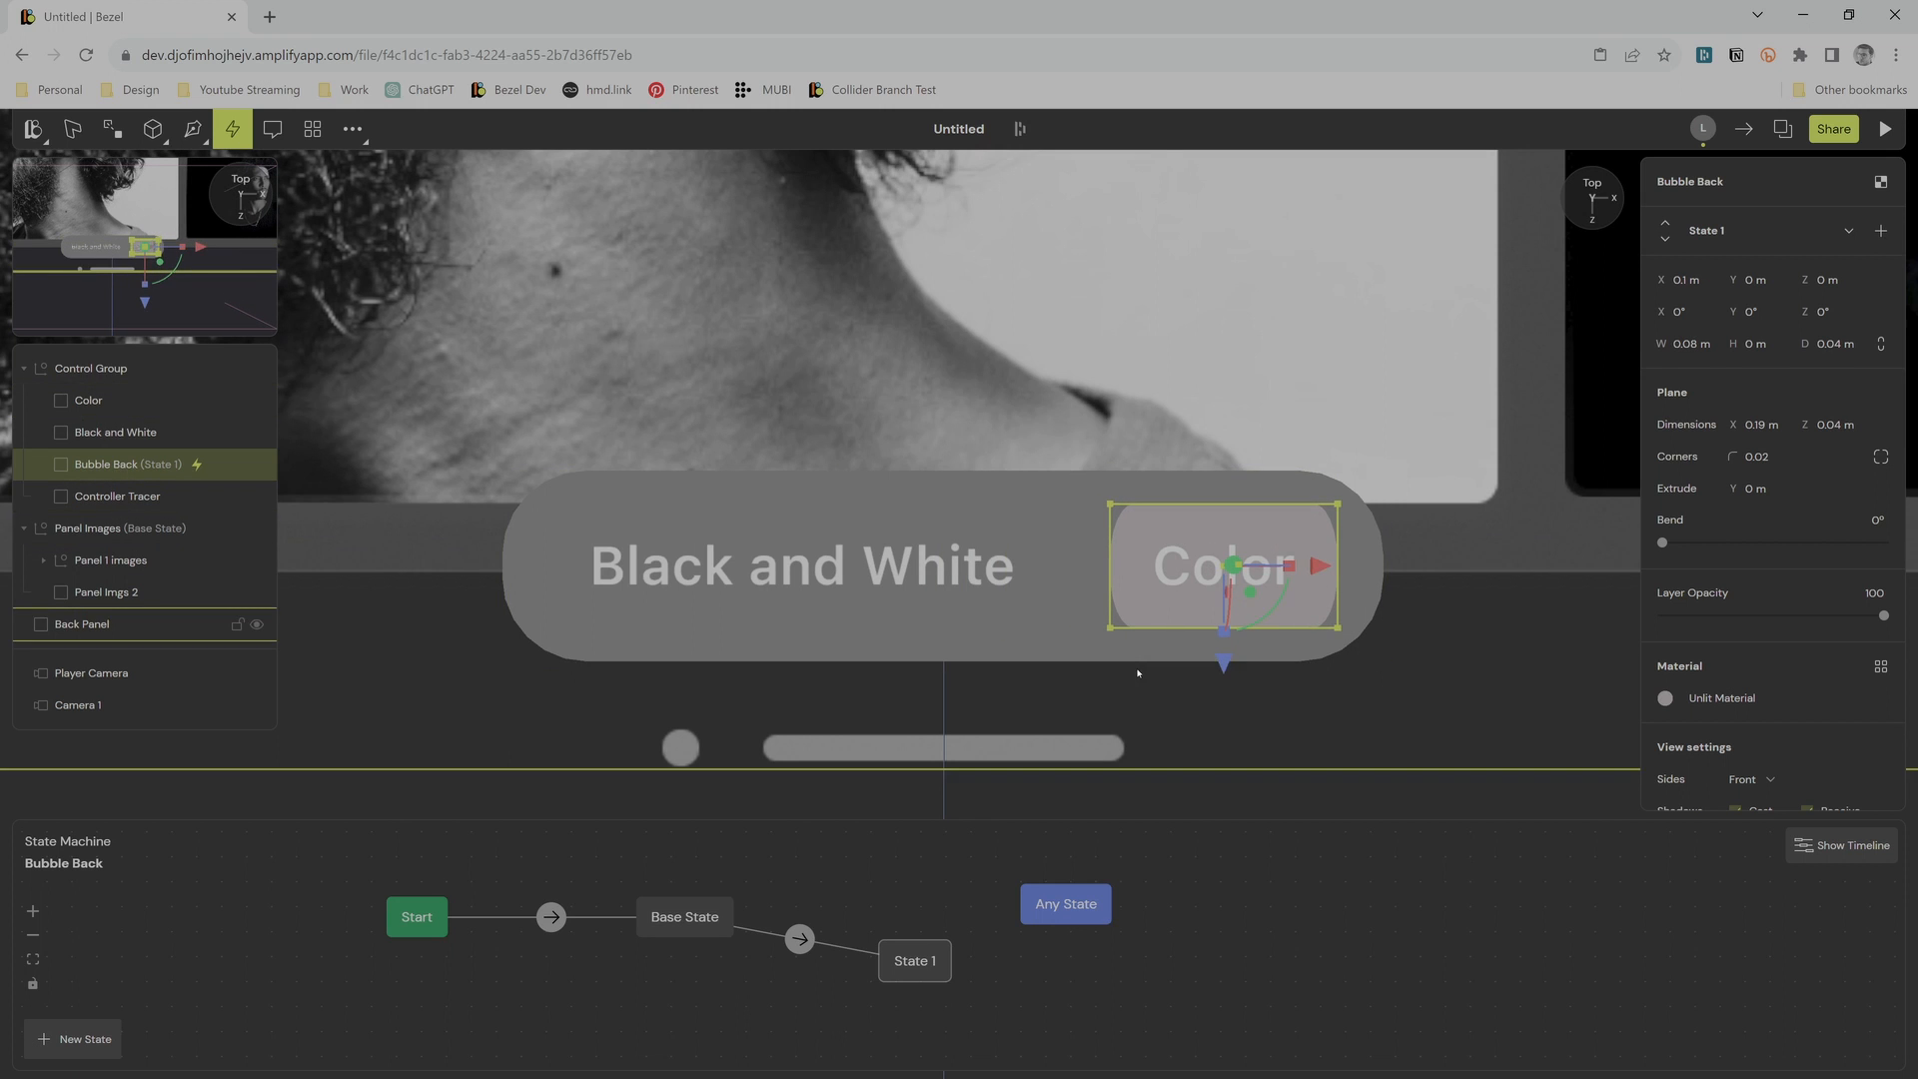
Step: Apply the State 1 bubble's scale with its corners set to 0.02, and switch back to Base State
{"action": "type", "text": "as"}
{"action": "key", "text": "space"}
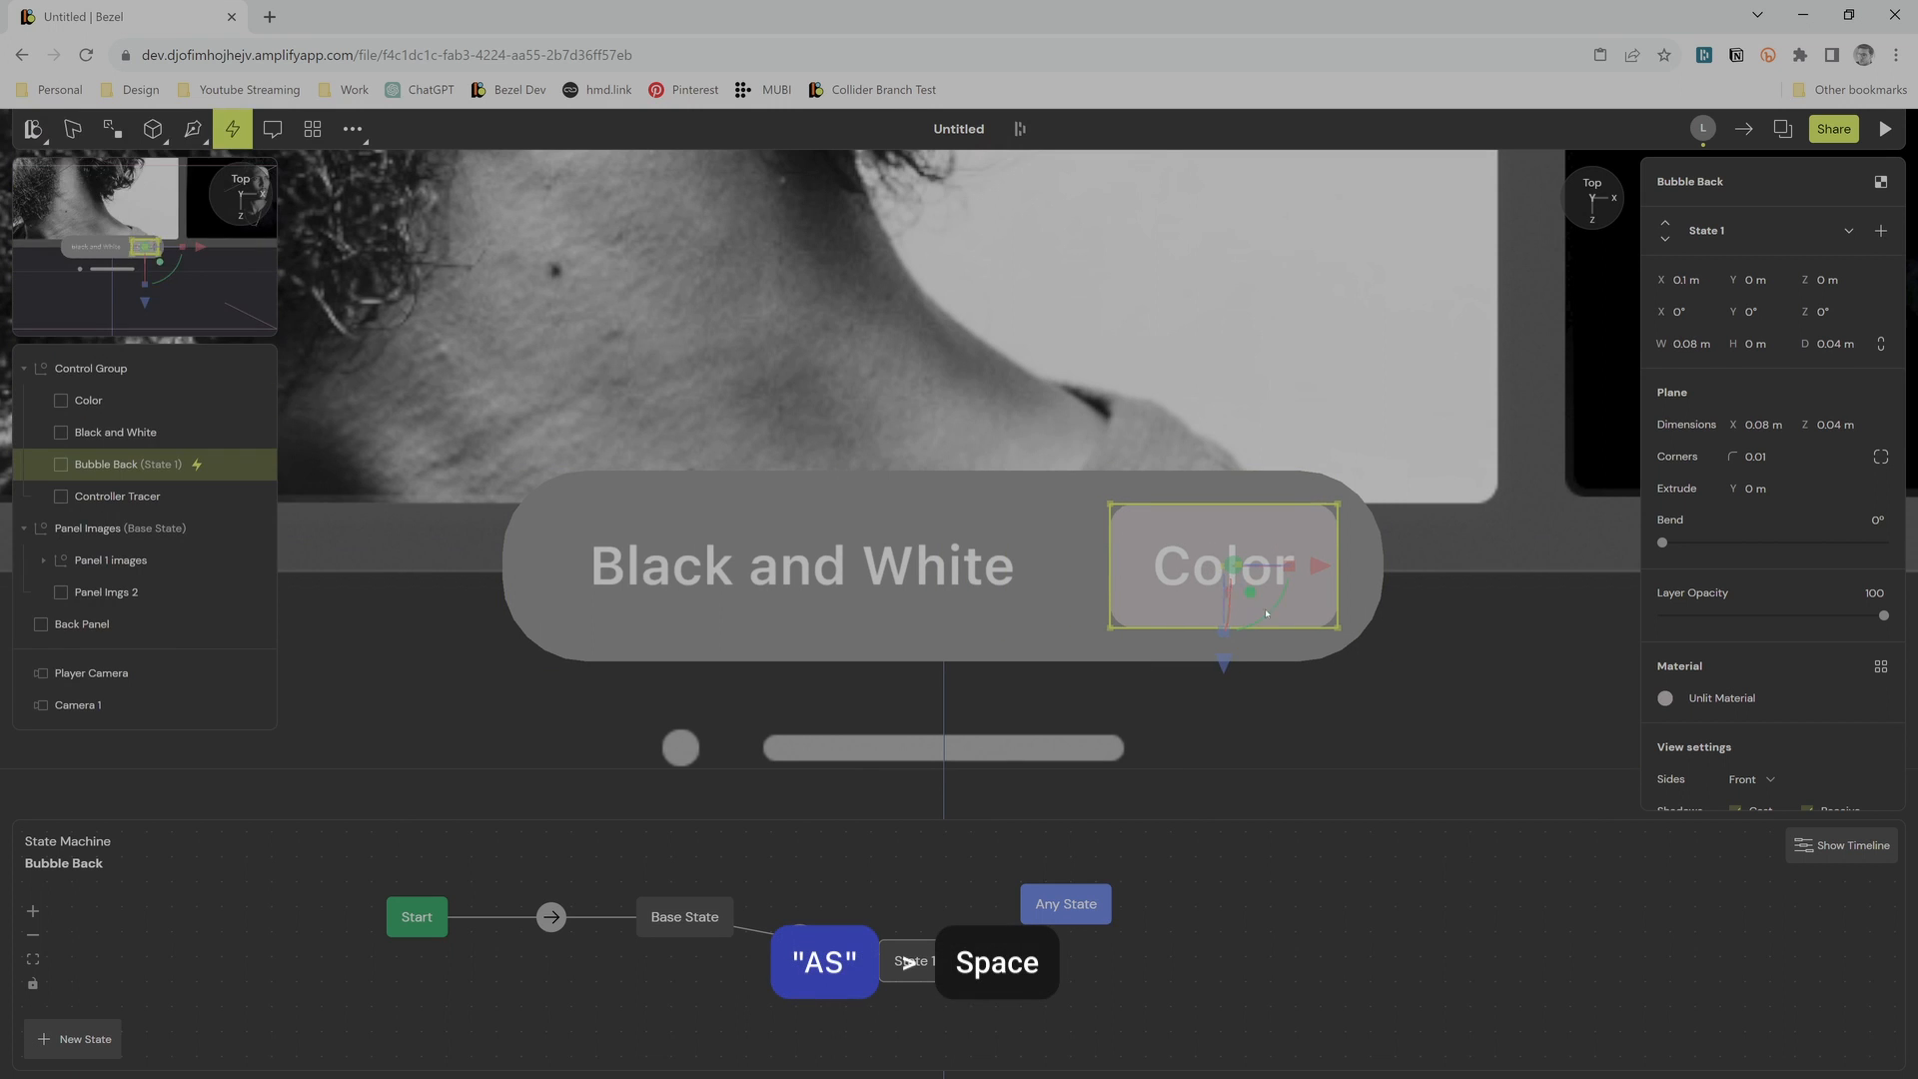
{"action": "left_click_drag", "start_coordinate": [1751, 458], "coordinate": [1773, 457]}
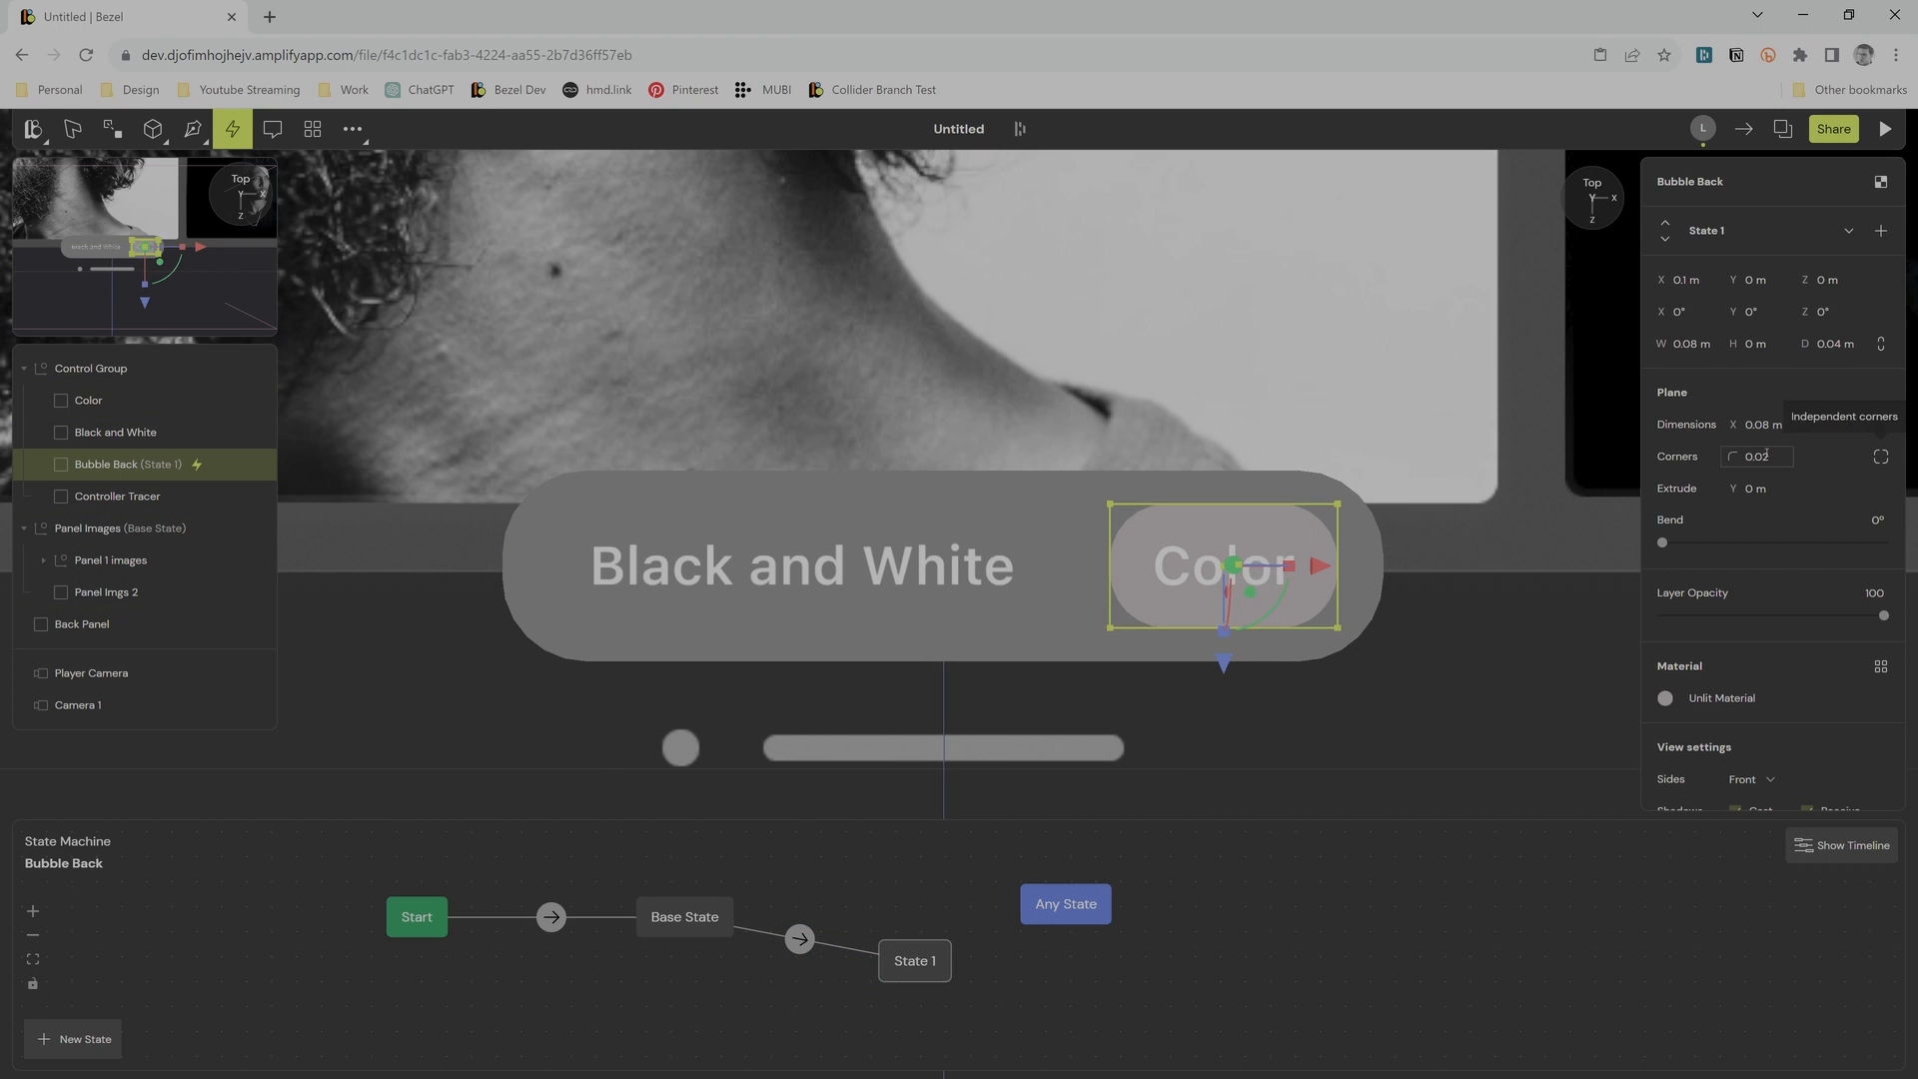
{"action": "left_click", "coordinate": [689, 917]}
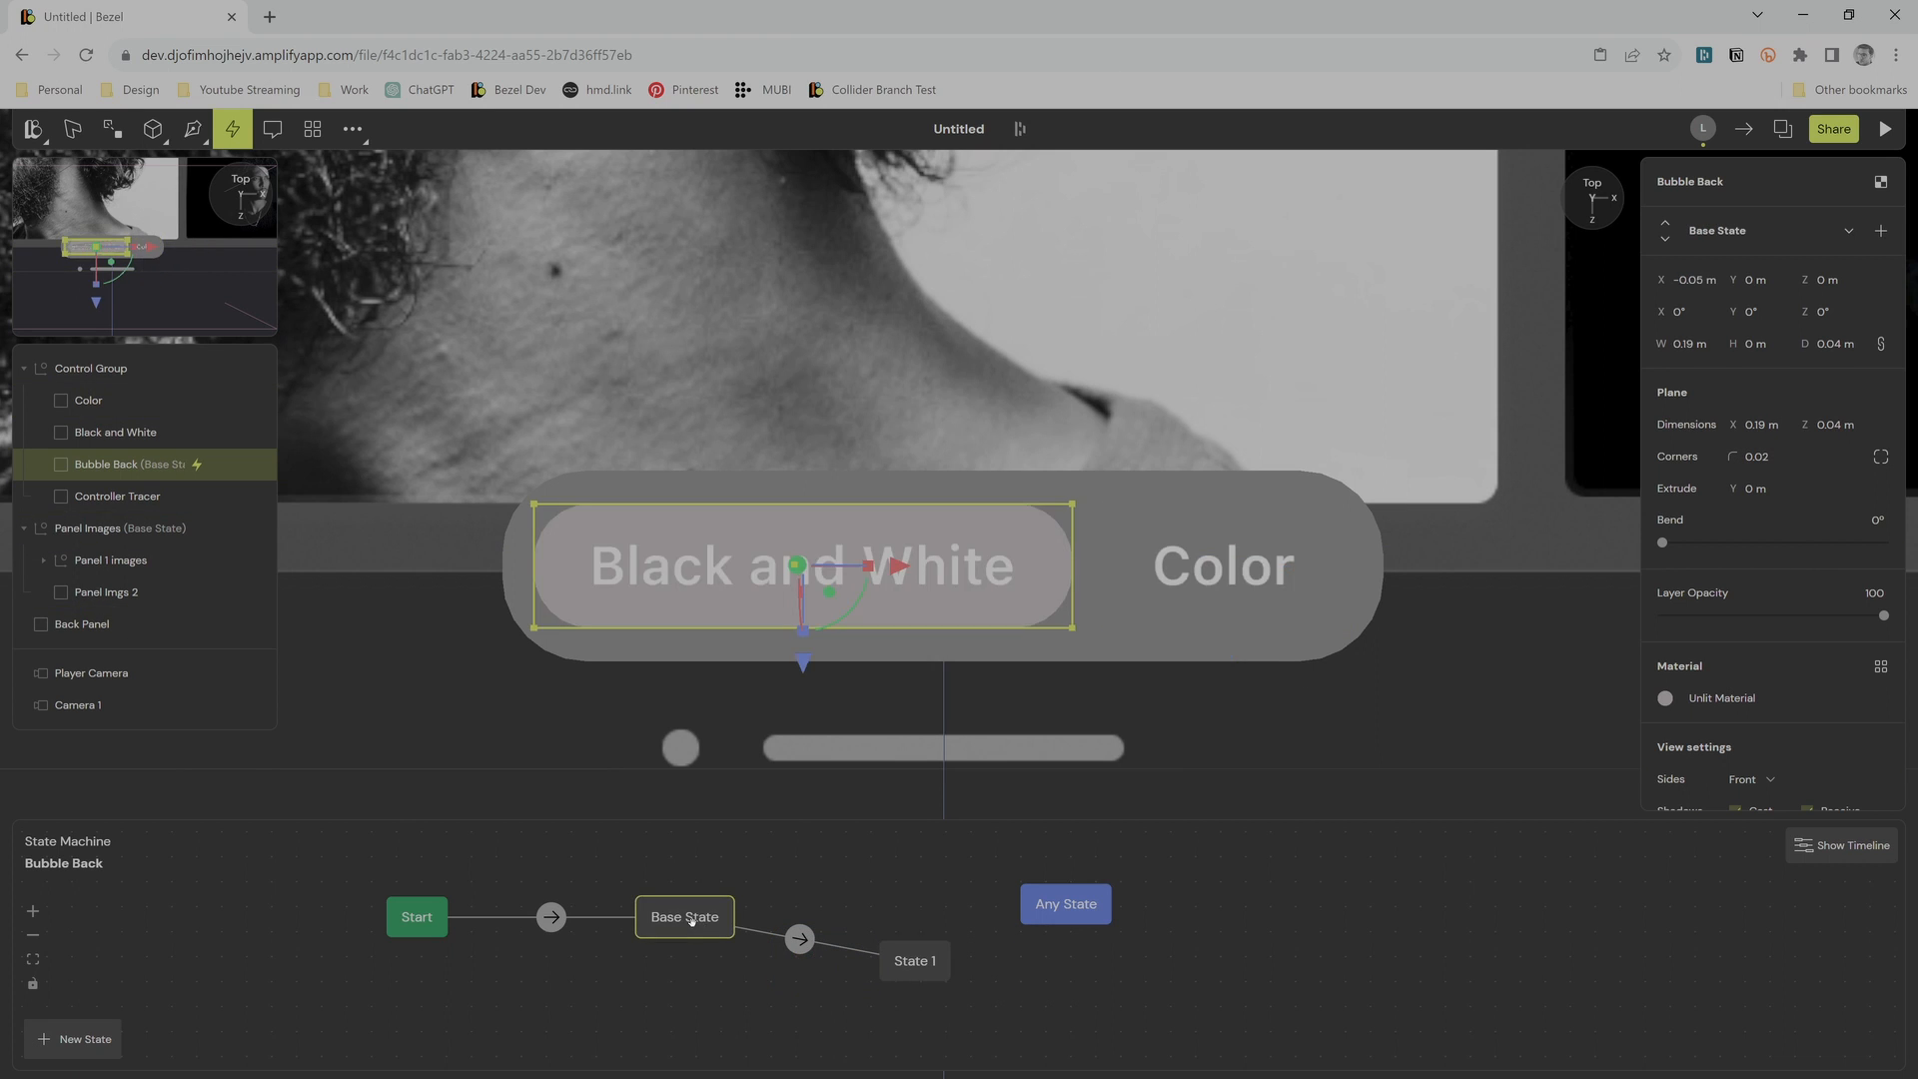
Step: Make the Color label the pointer-down trigger for the Bubble Back's transition from Base State to State 1
{"action": "left_click", "coordinate": [916, 966]}
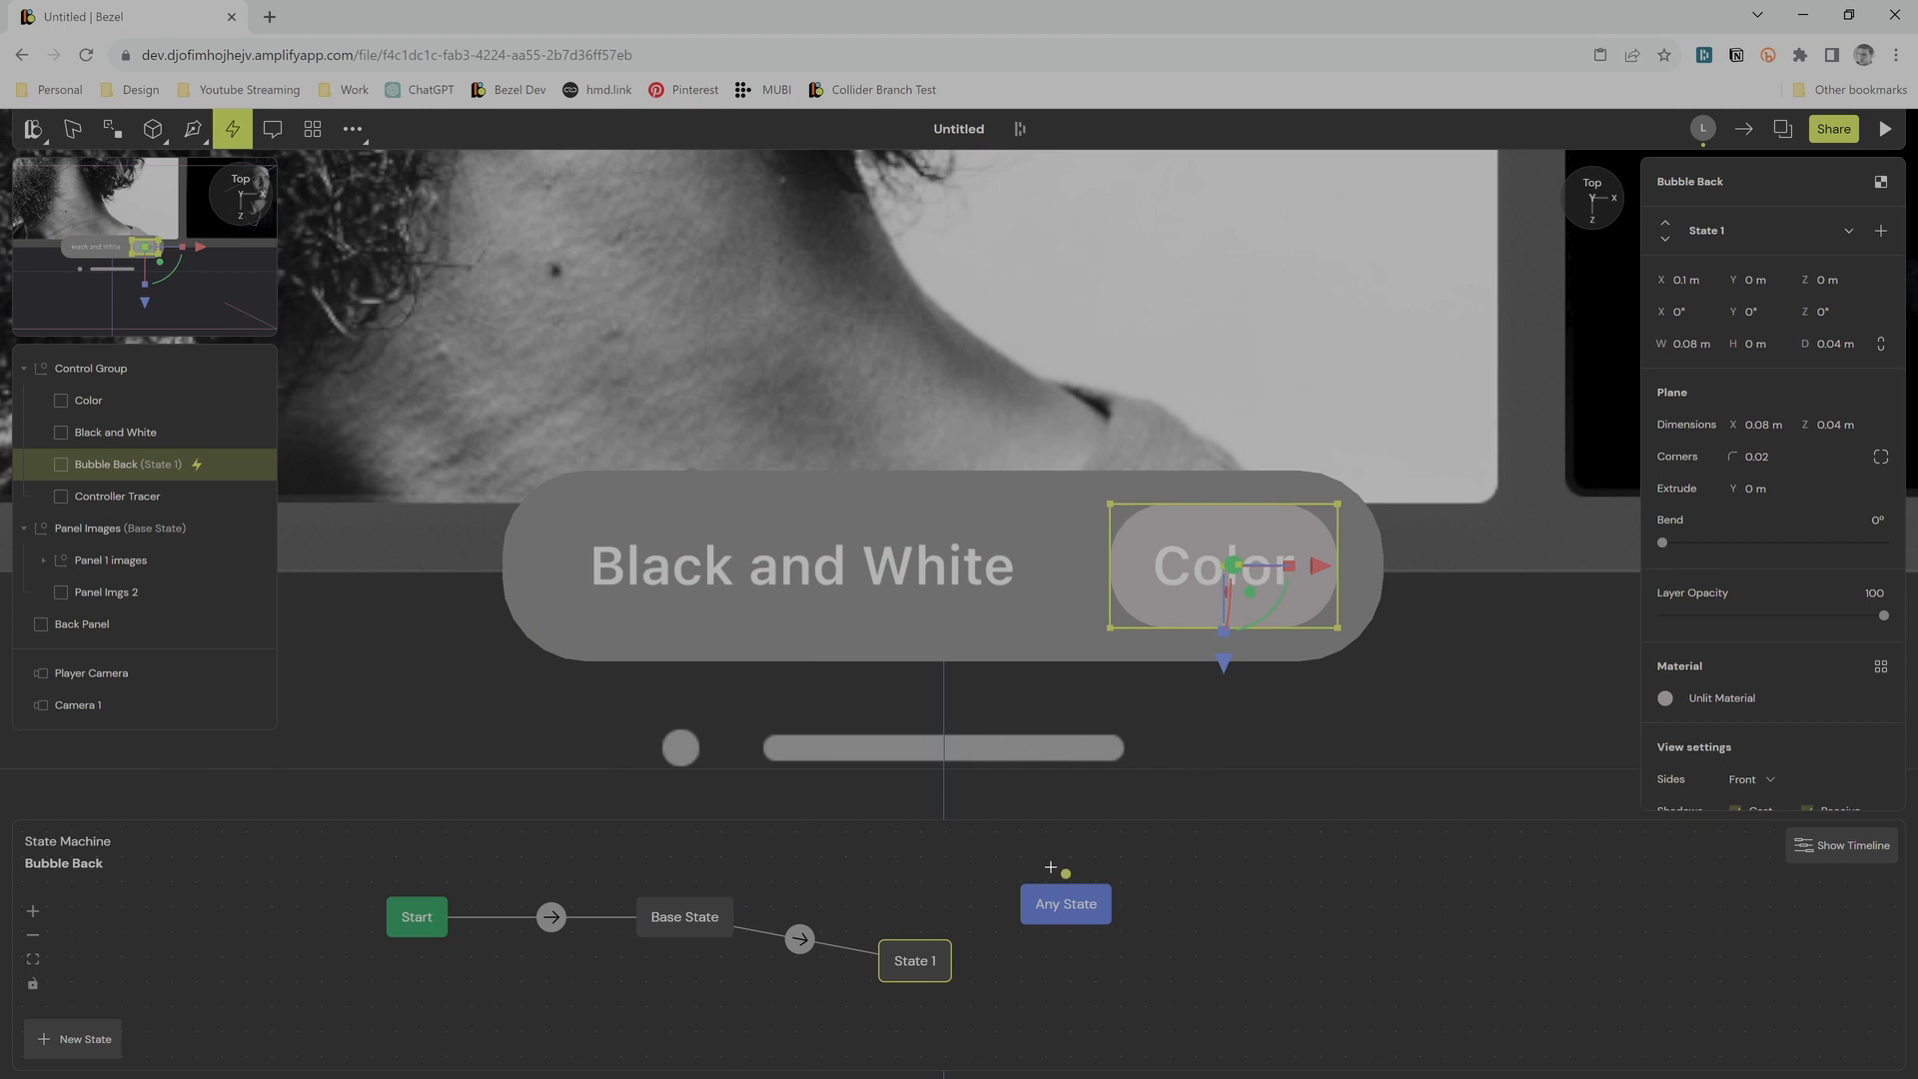
{"action": "scroll", "coordinate": [840, 944], "scroll_direction": "down", "scroll_amount": 2}
{"action": "scroll", "coordinate": [844, 932], "scroll_direction": "up", "scroll_amount": 2}
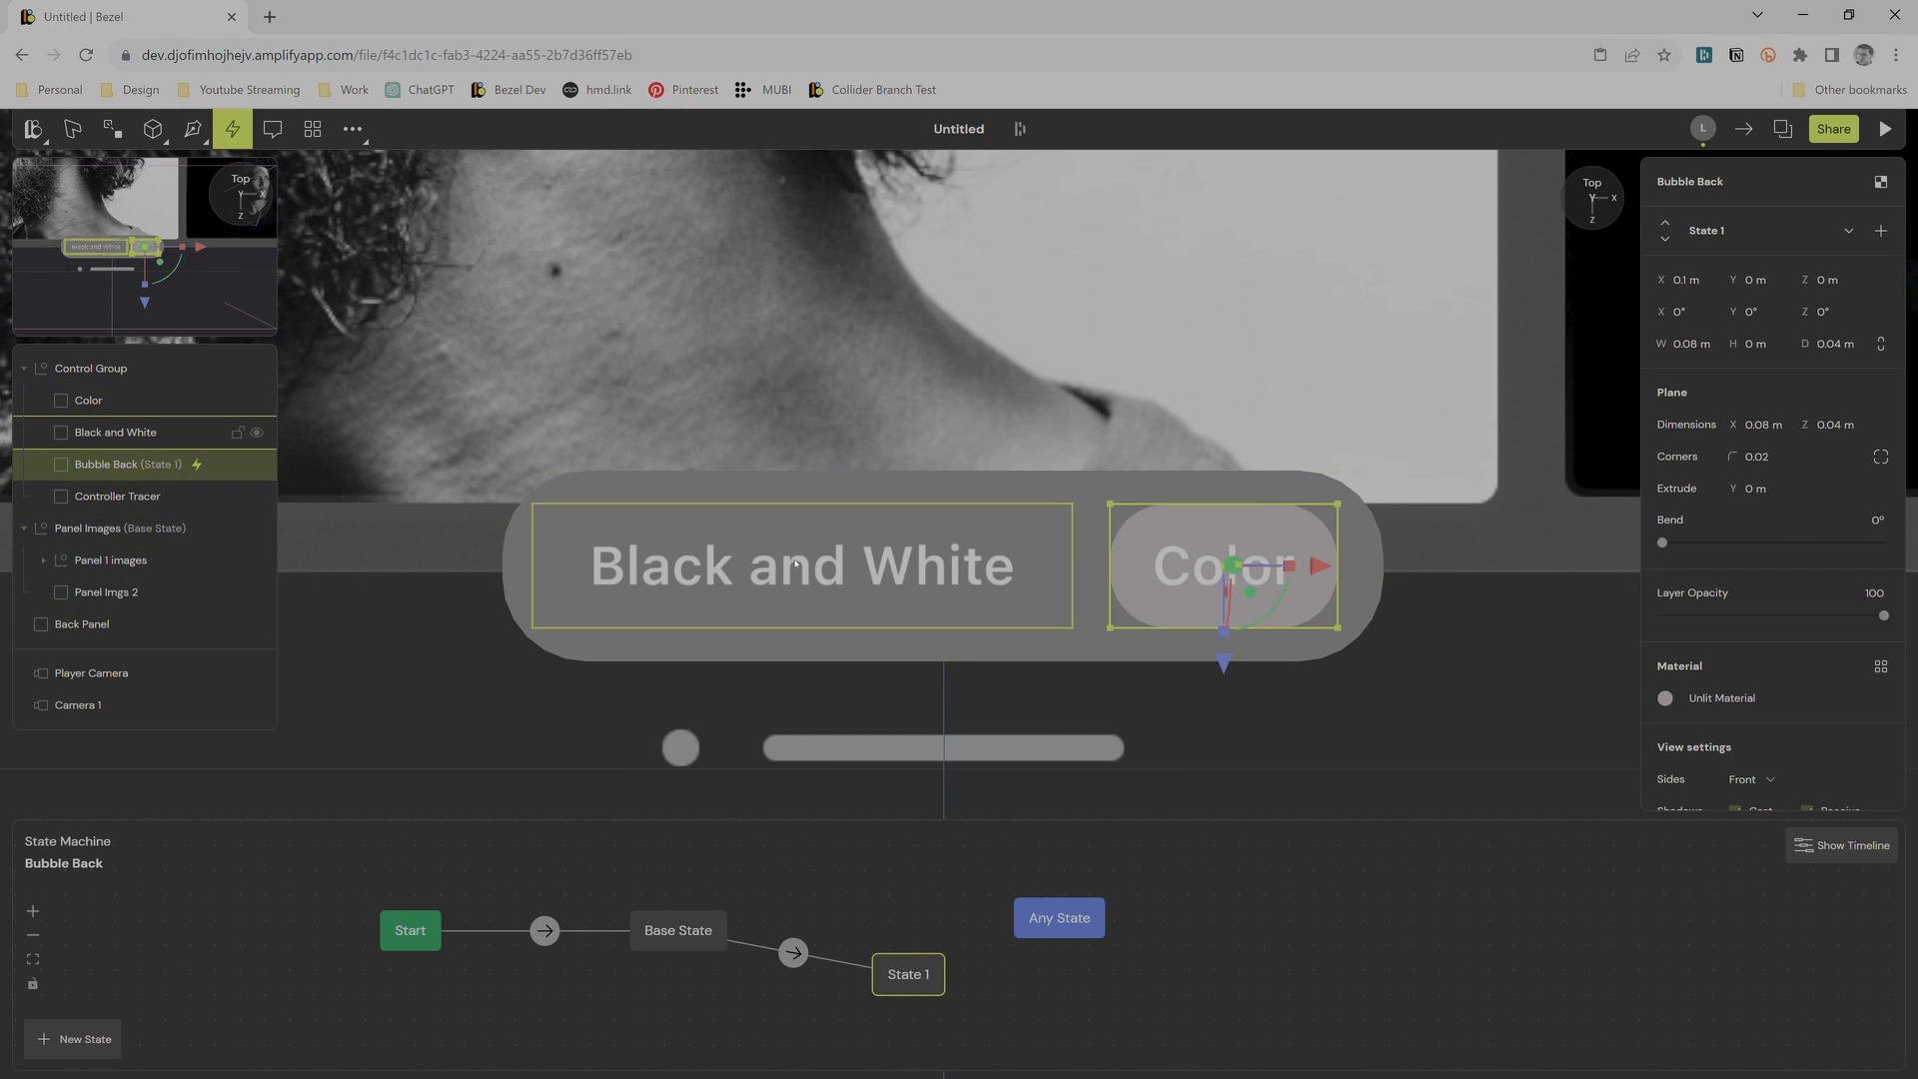
{"action": "left_click", "coordinate": [794, 953]}
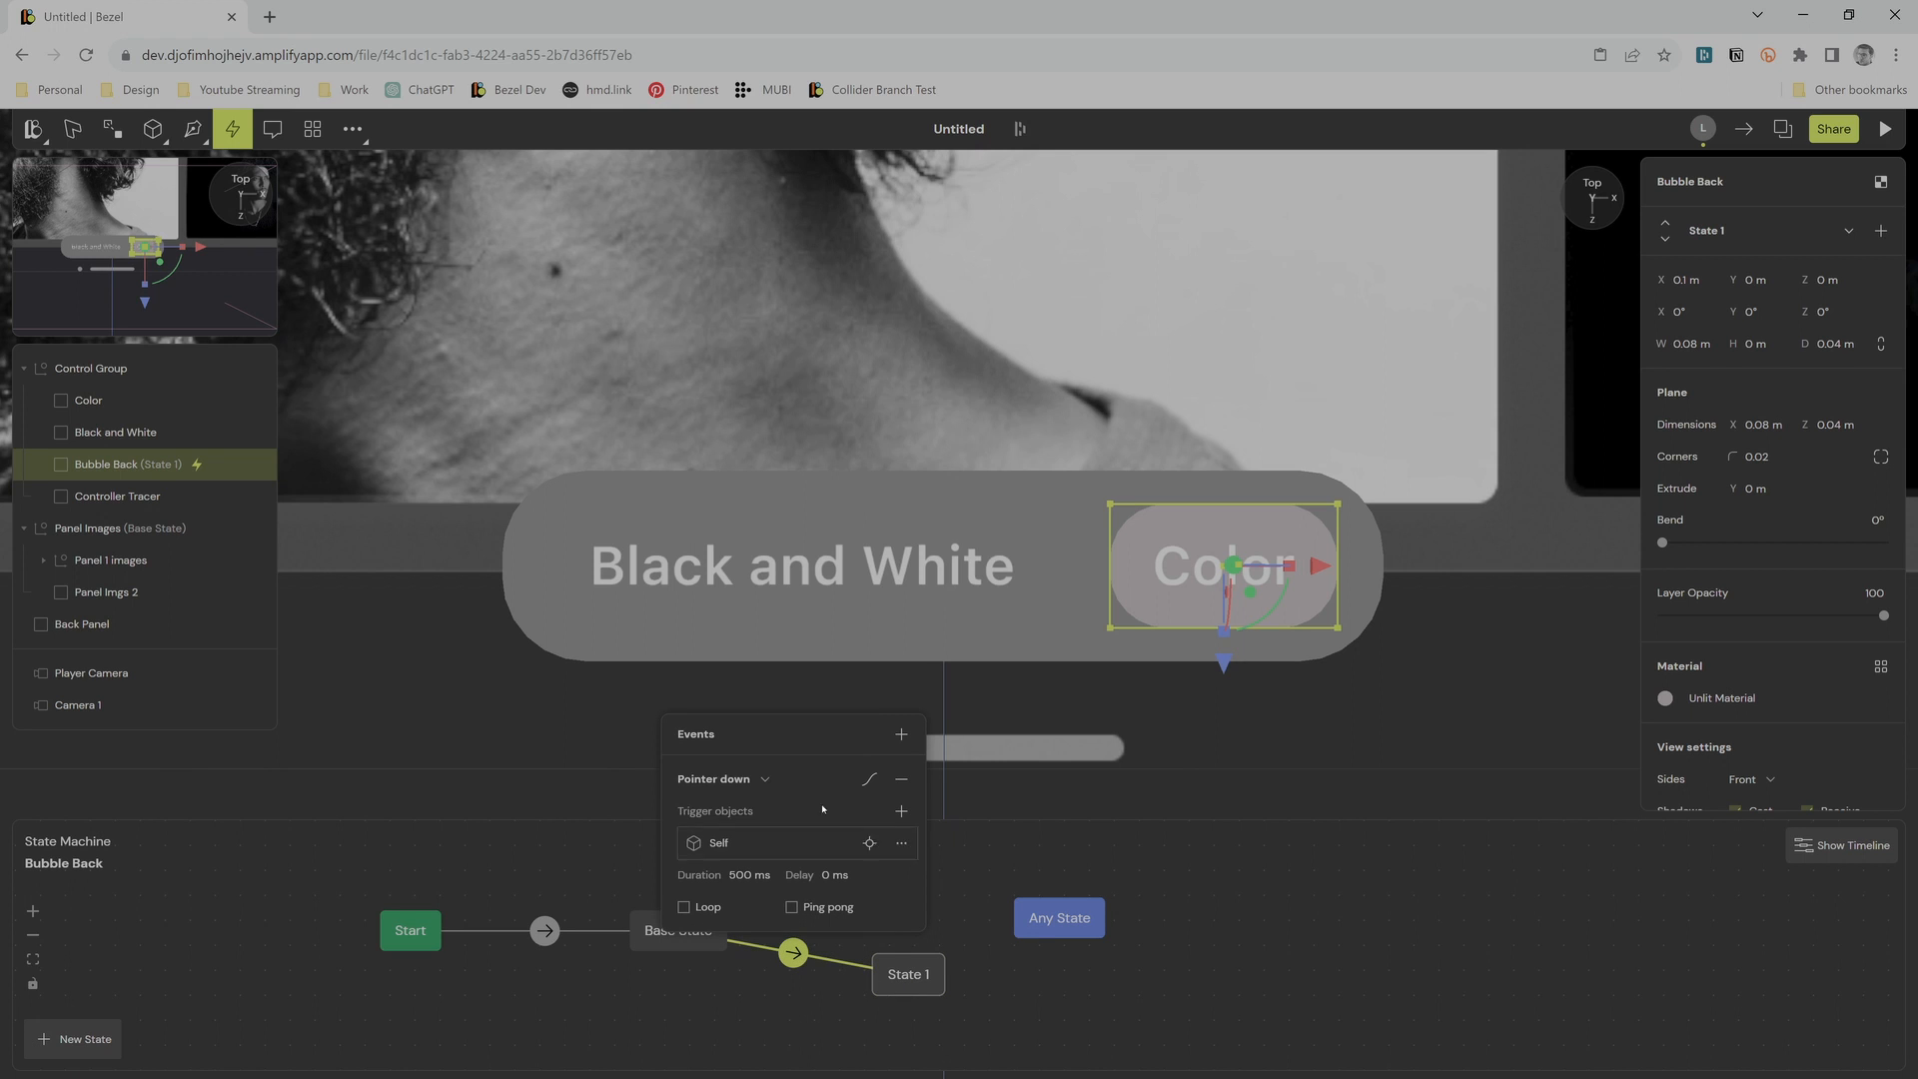
{"action": "left_click", "coordinate": [730, 783]}
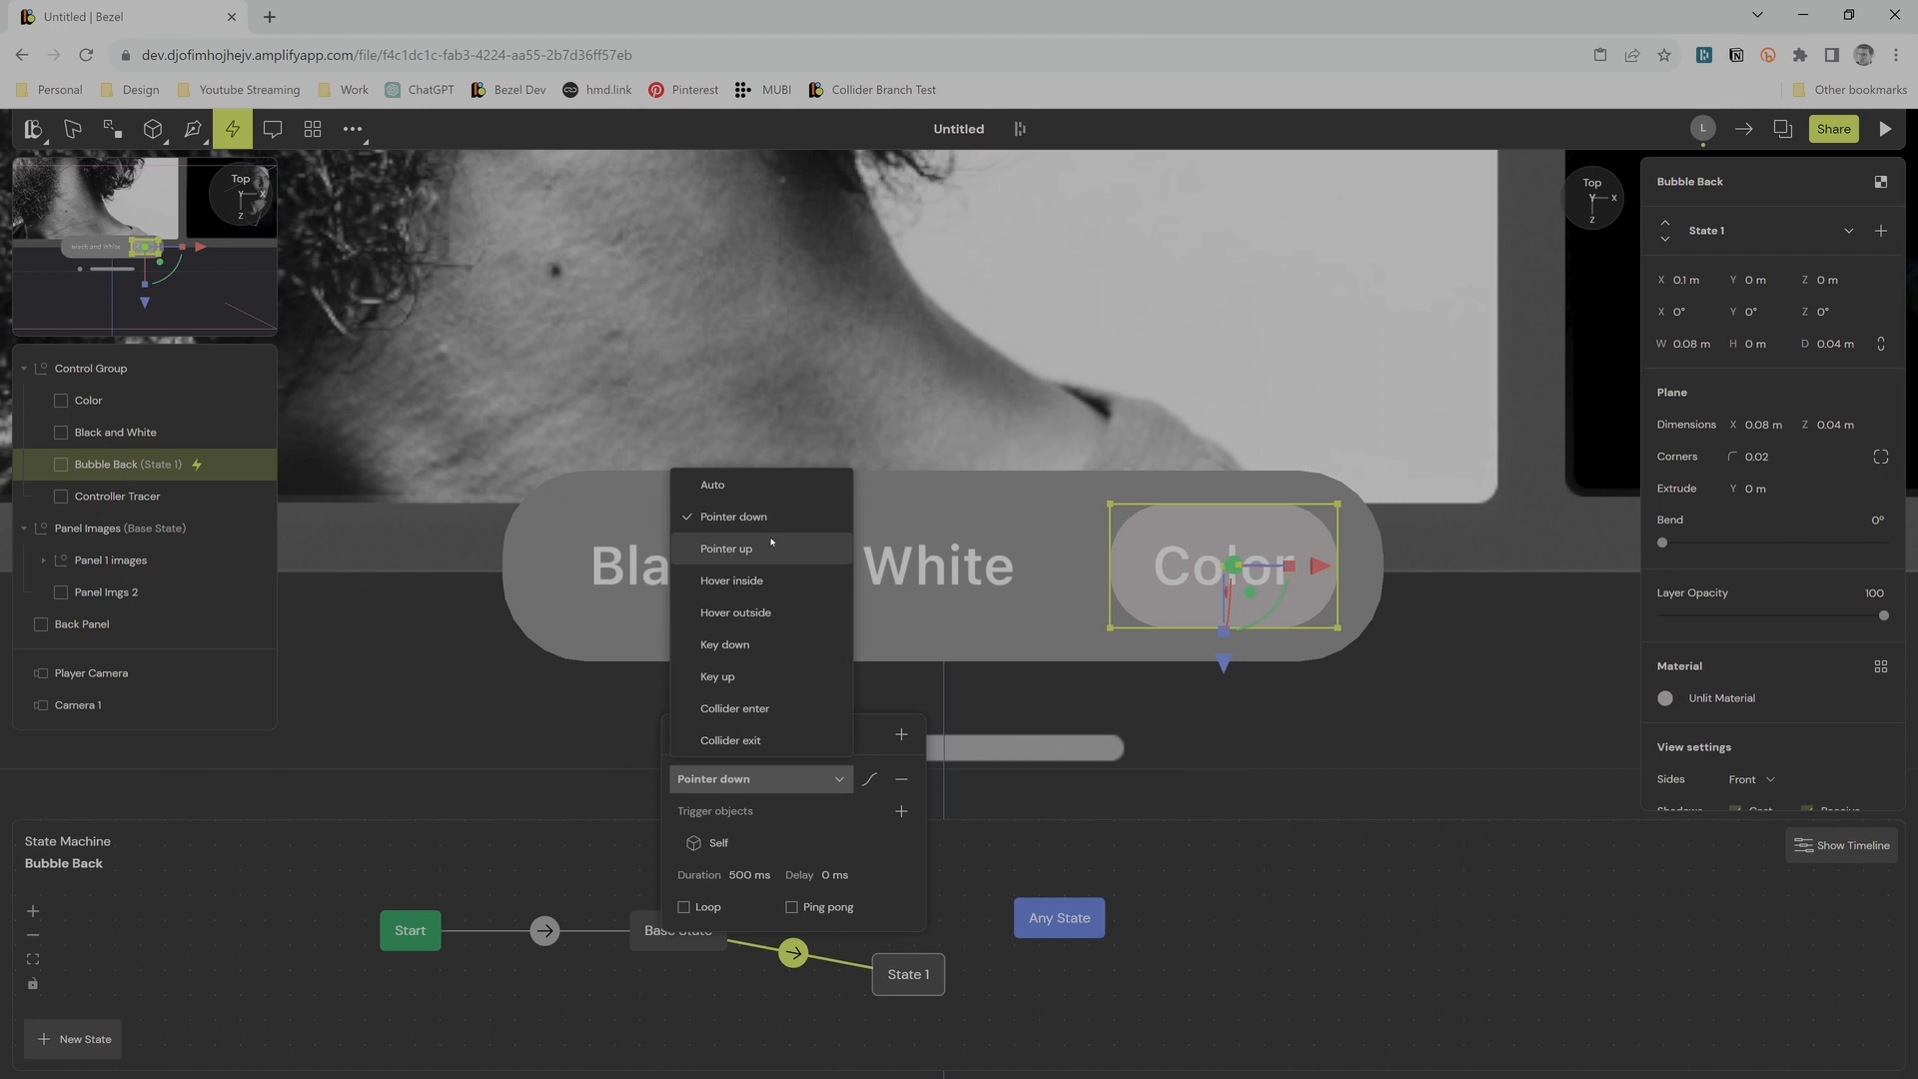
{"action": "left_click", "coordinate": [724, 781]}
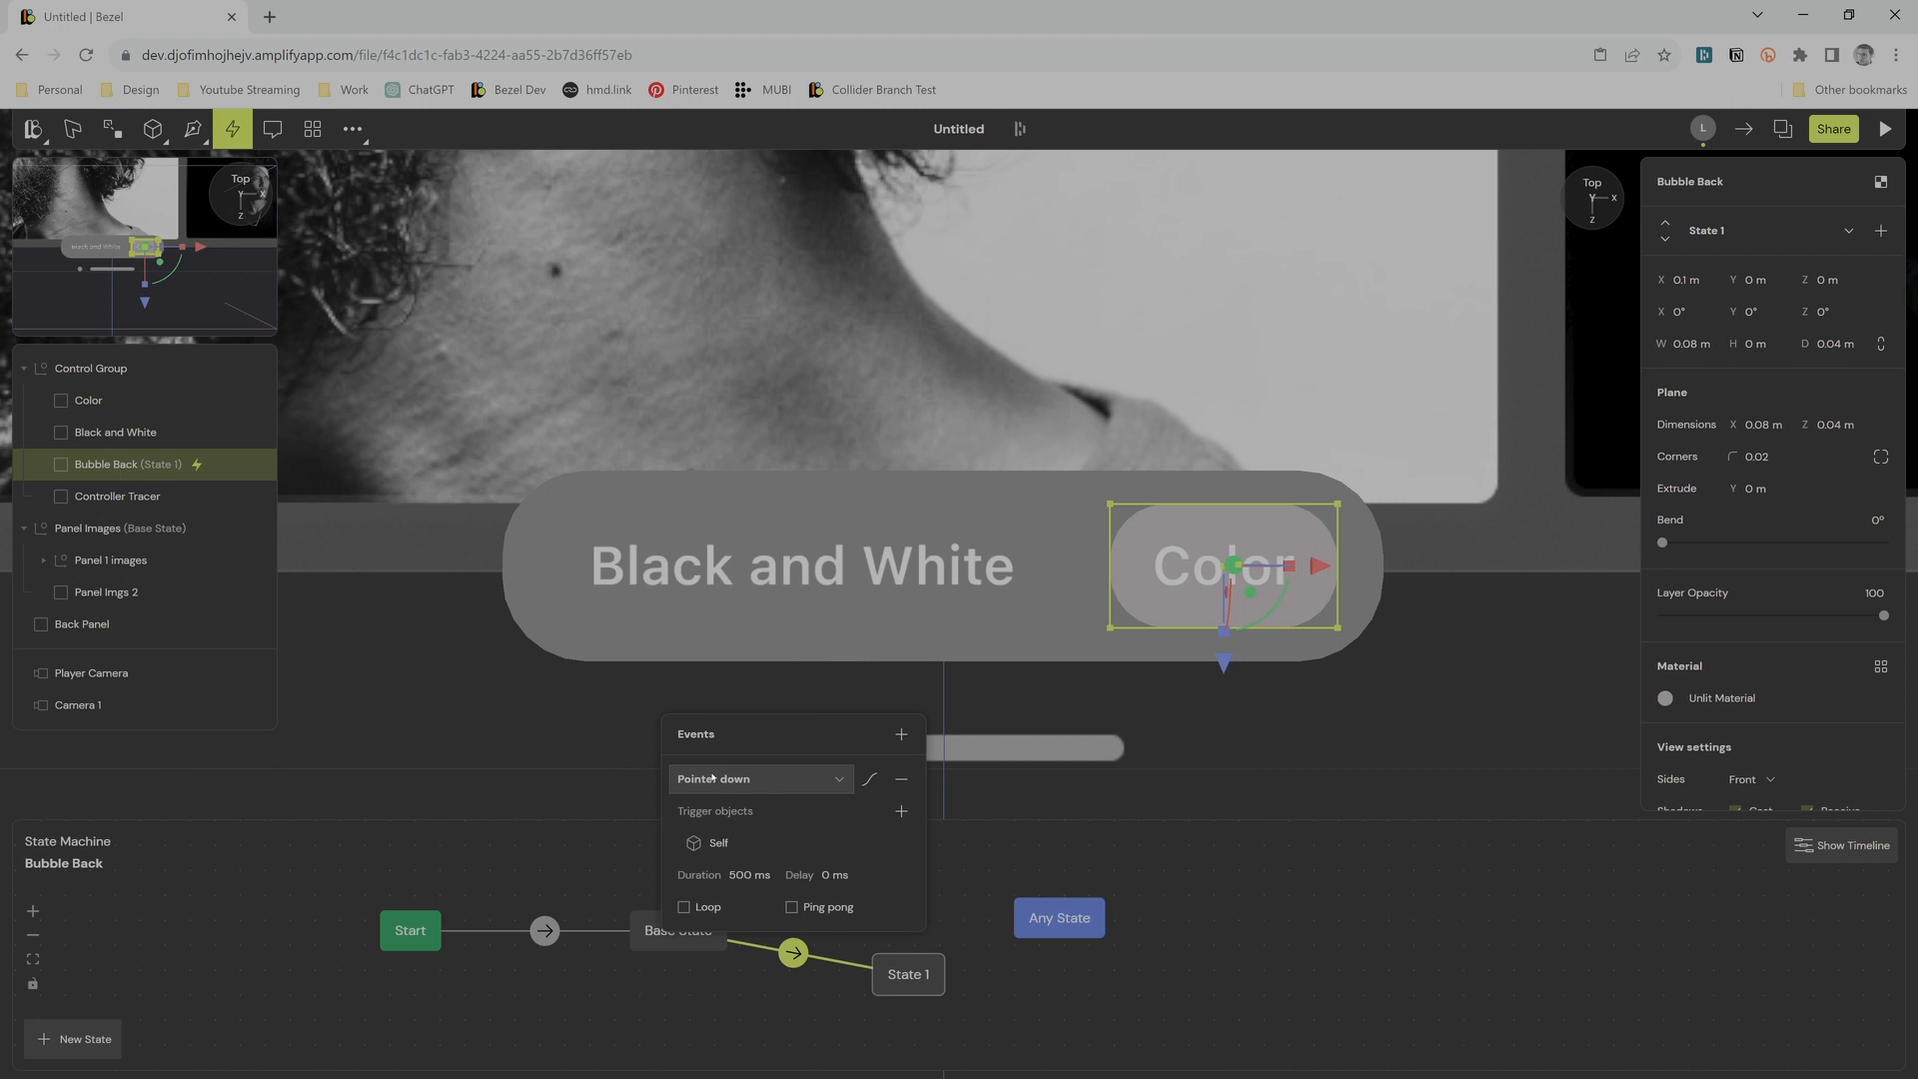
{"action": "mouse_move", "coordinate": [830, 855]}
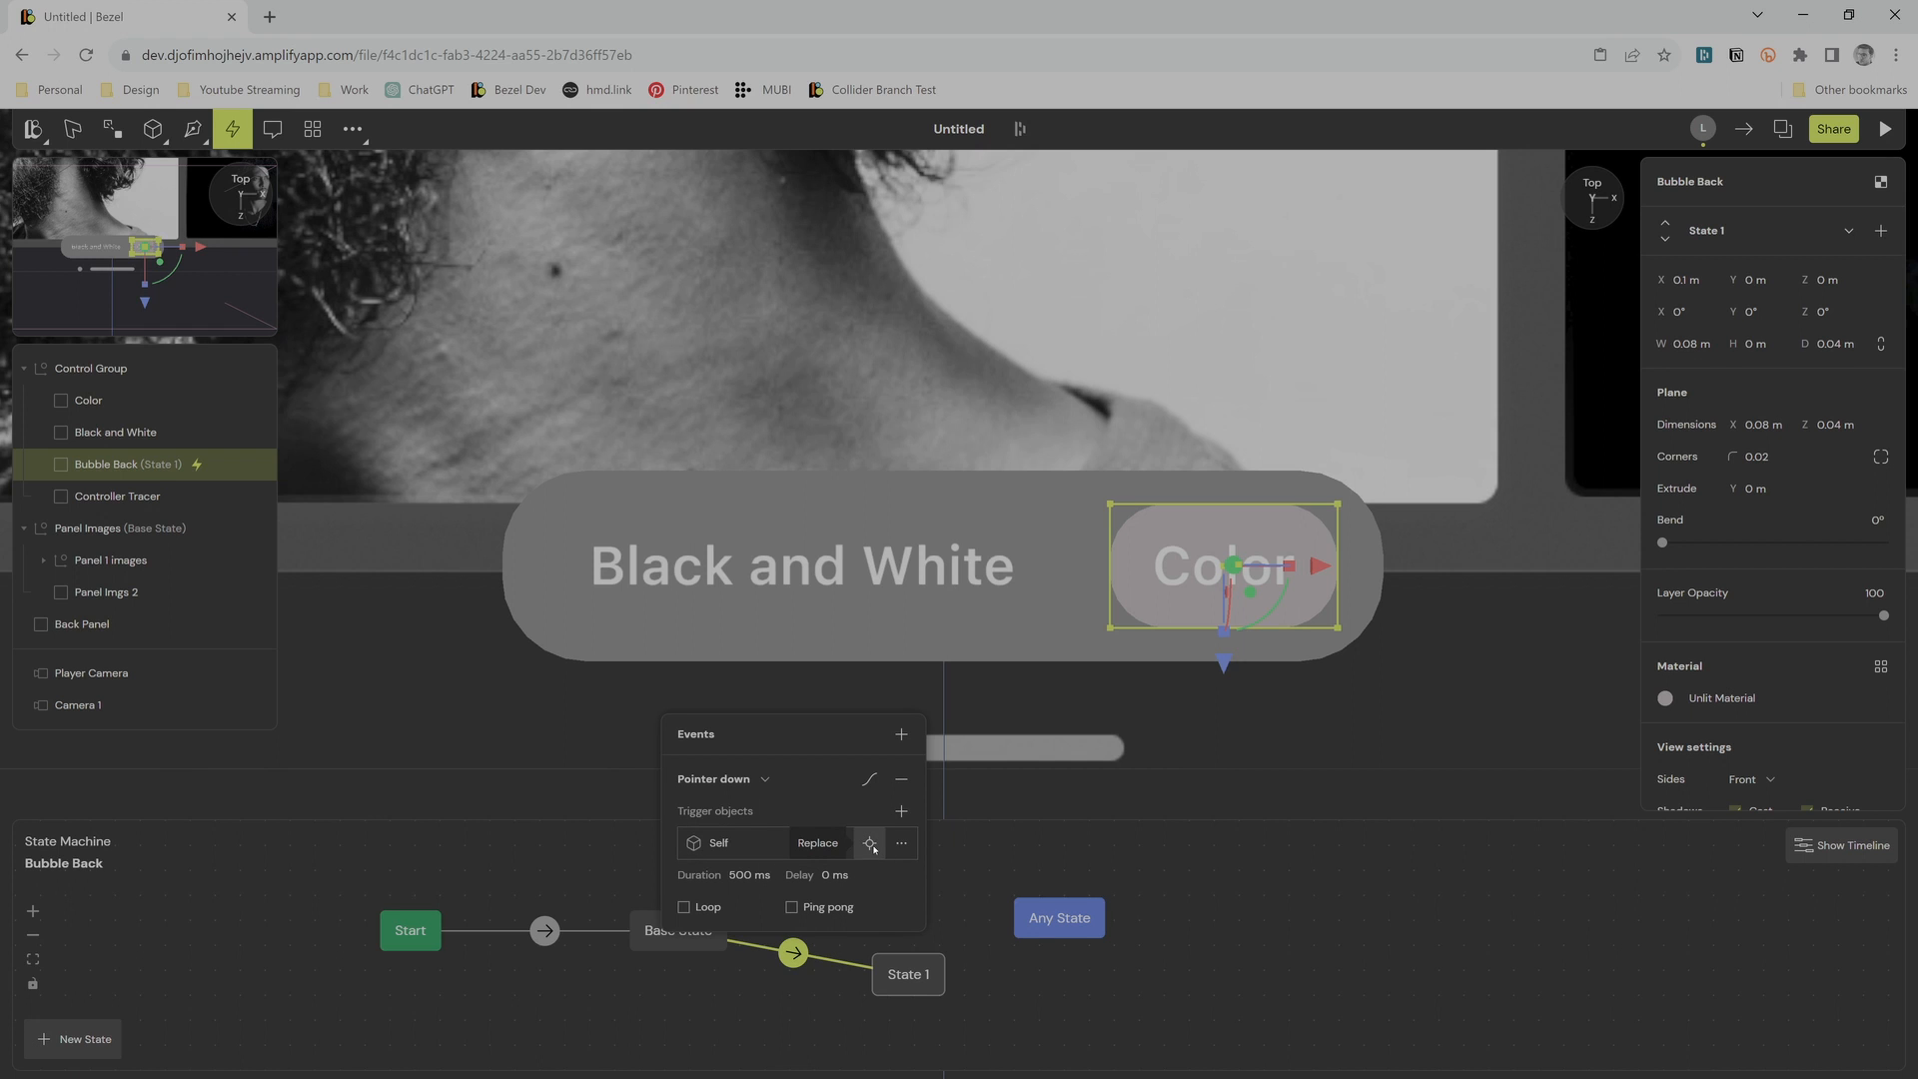
{"action": "left_click", "coordinate": [874, 847]}
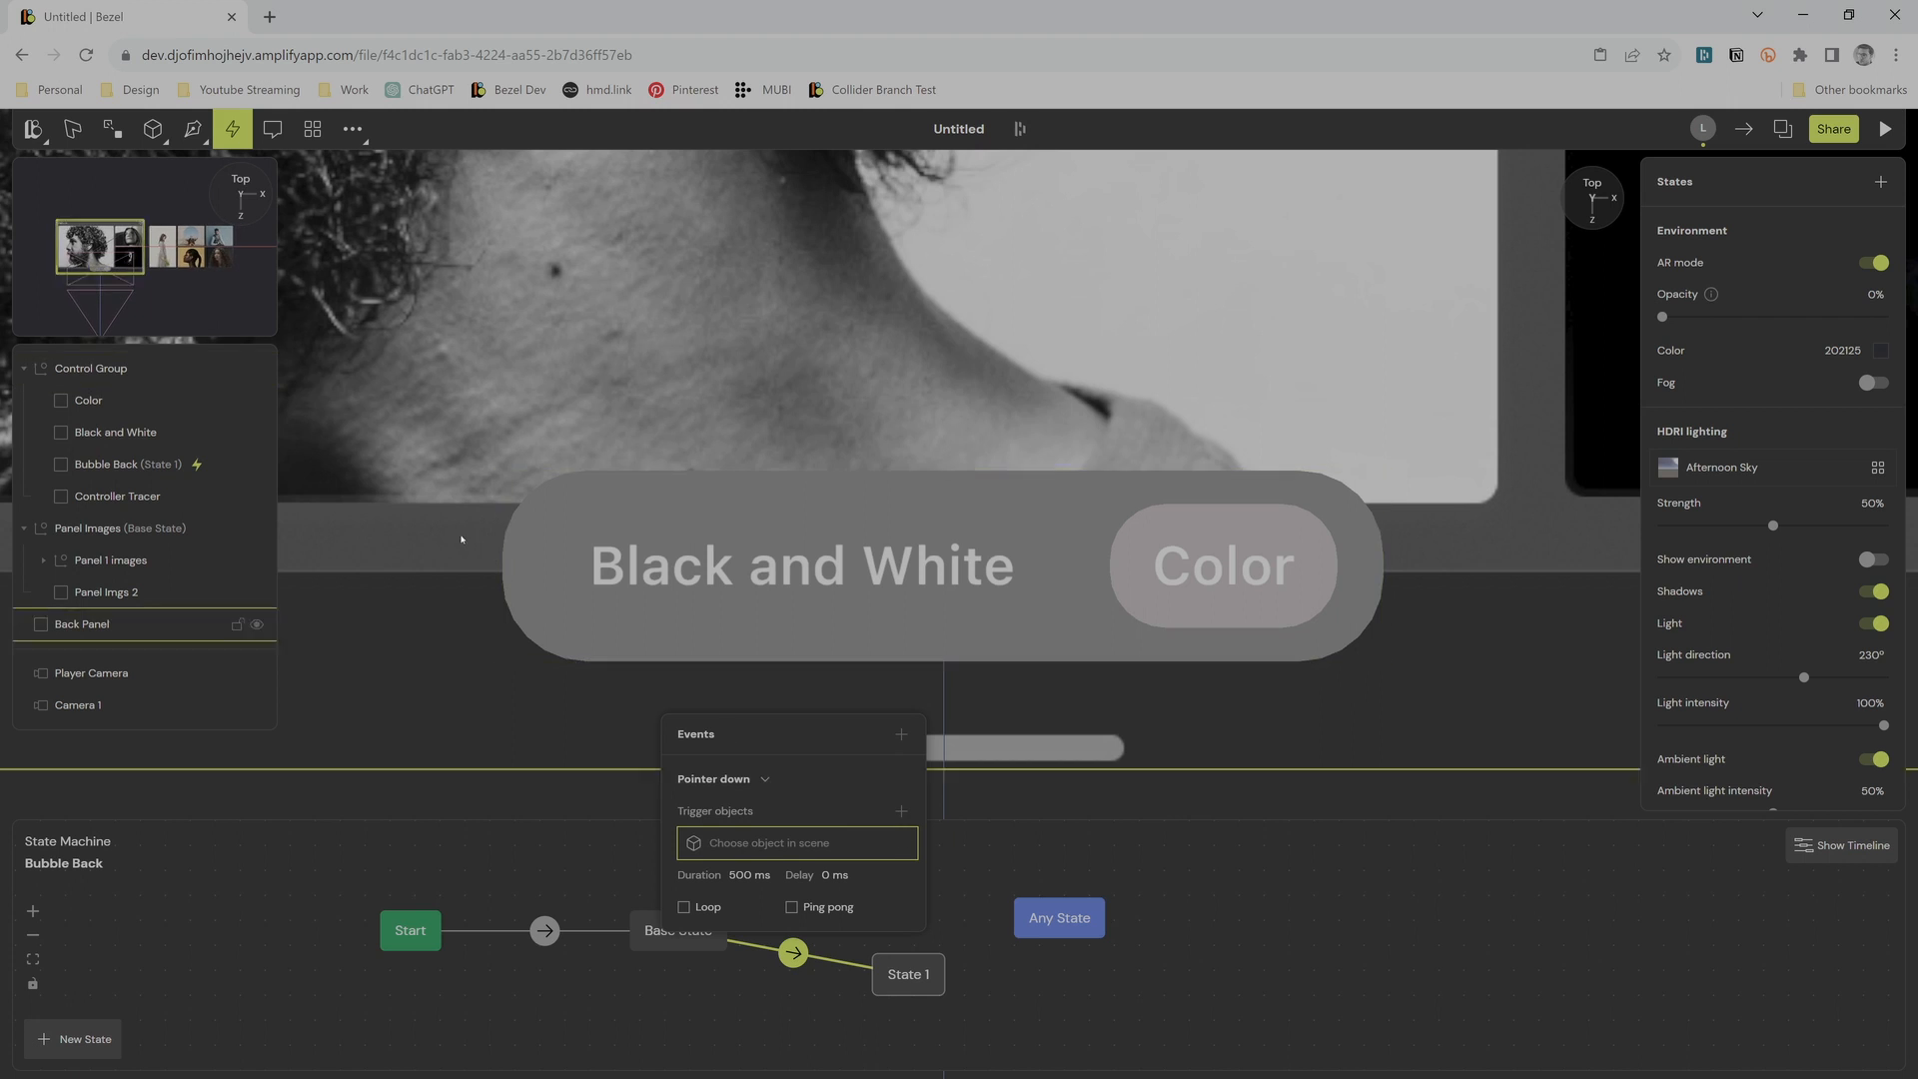
{"action": "left_click", "coordinate": [110, 404]}
{"action": "left_click", "coordinate": [876, 992]}
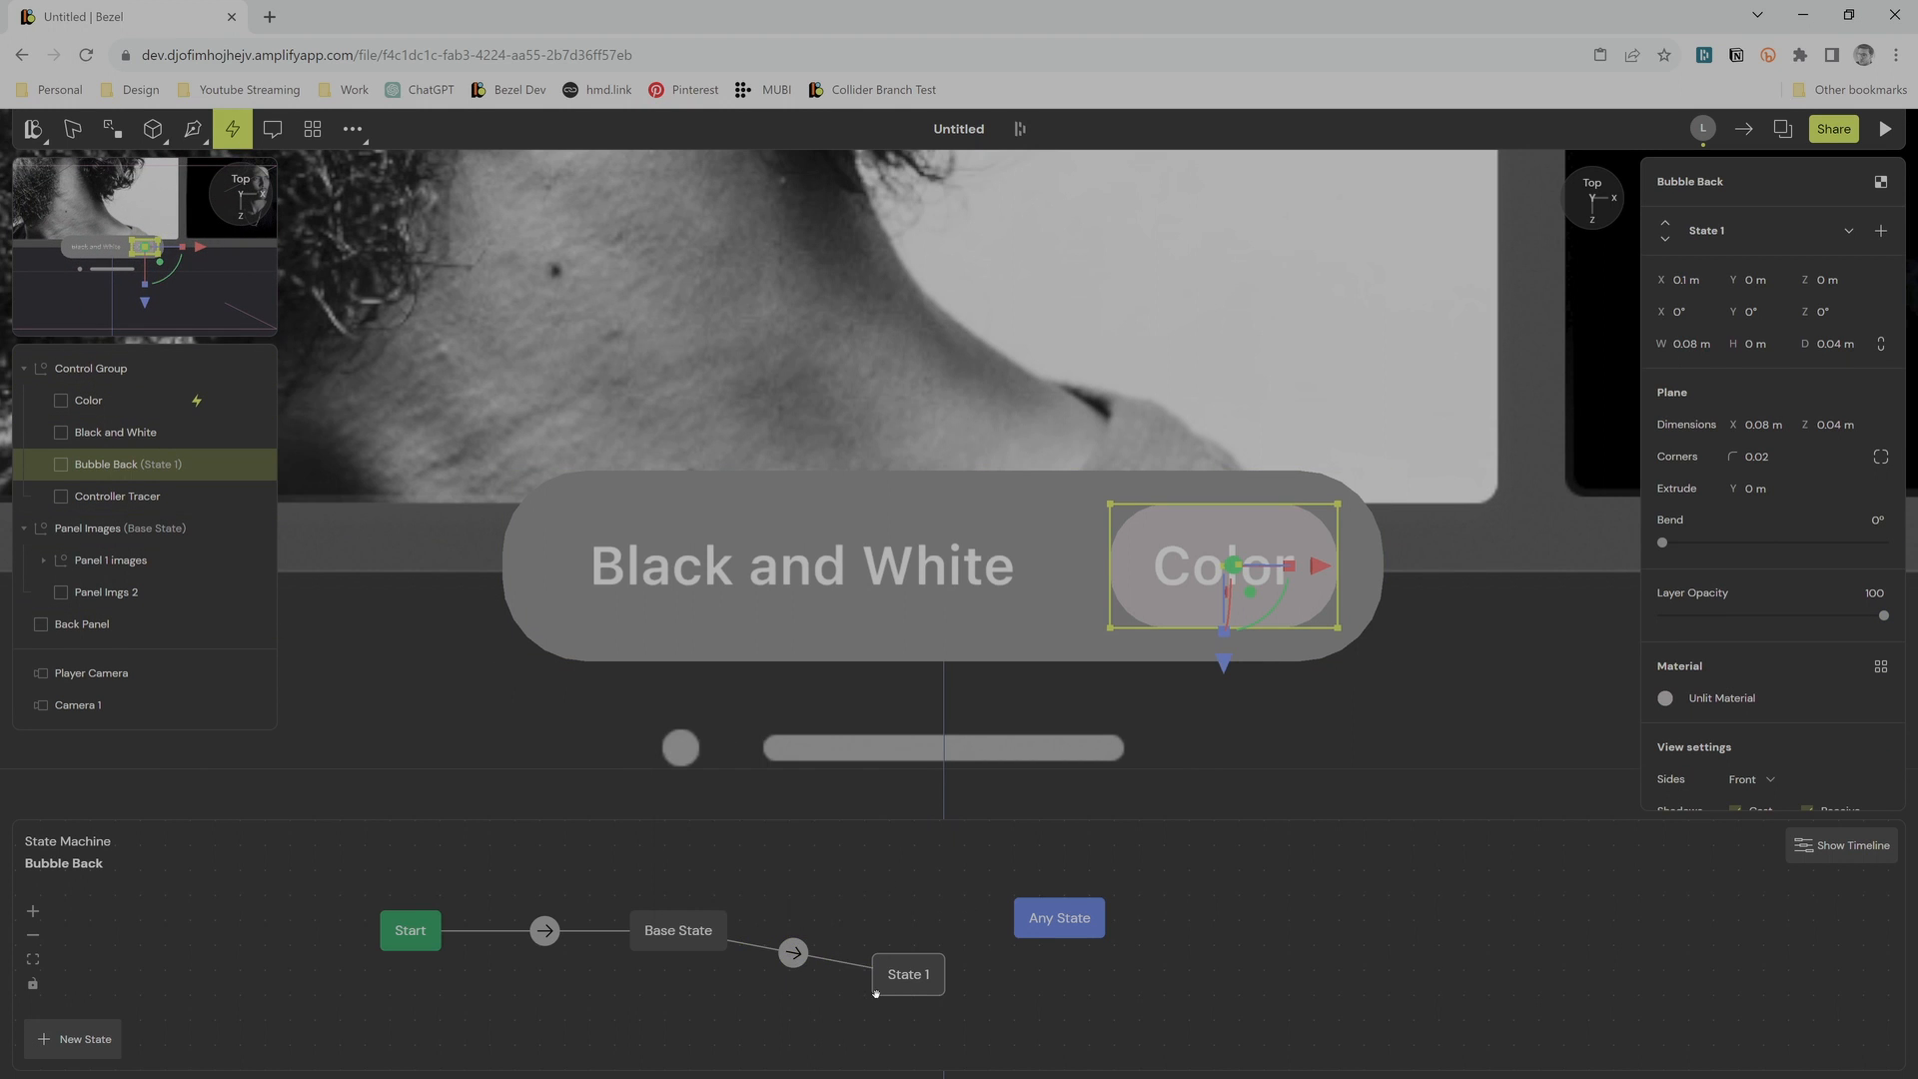
Step: Add a return transition from State 1 to Base State, triggered by pointer down on the Black and White label
{"action": "left_click_drag", "start_coordinate": [830, 967], "coordinate": [726, 935]}
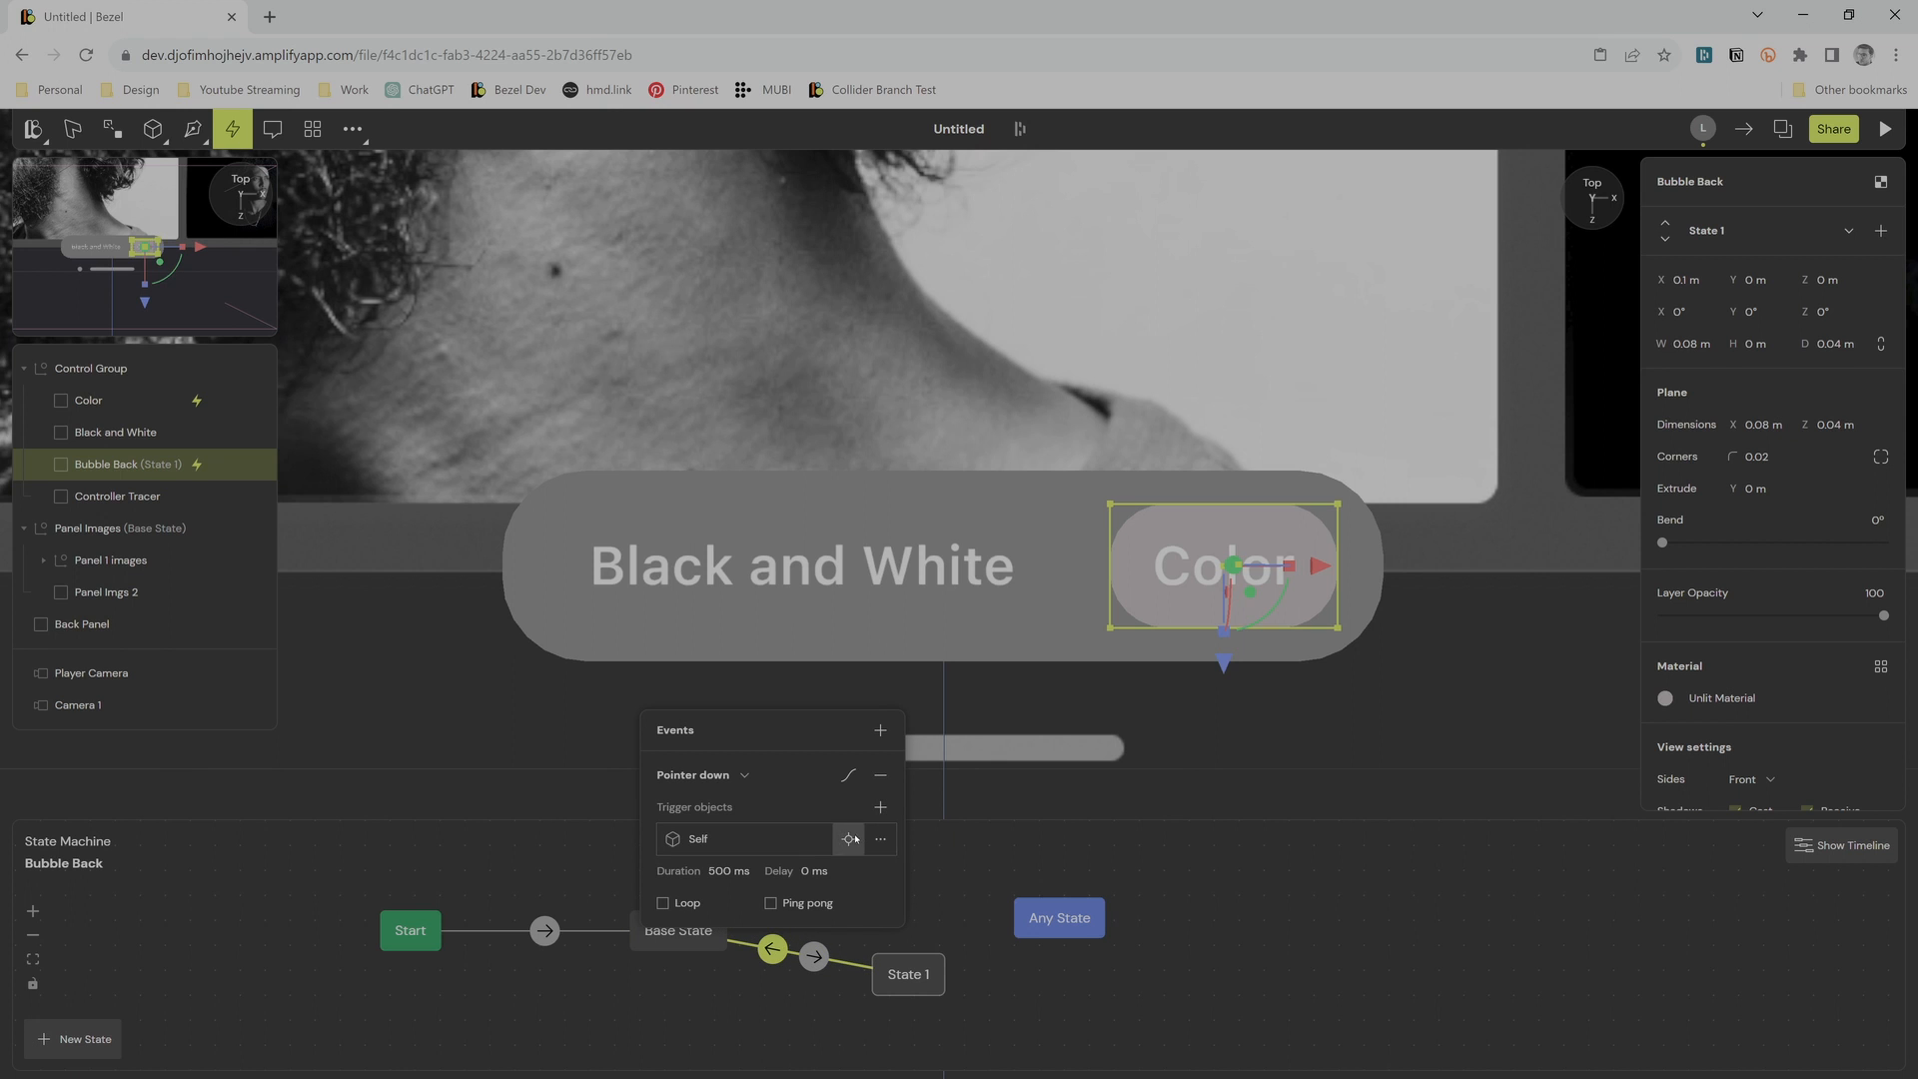
{"action": "left_click", "coordinate": [880, 807]}
{"action": "left_click", "coordinate": [146, 439]}
Step: Preview the prototype and switch repeatedly between Color and Black and White to test the bubble's motion, and return to the editor
{"action": "left_click", "coordinate": [1886, 128]}
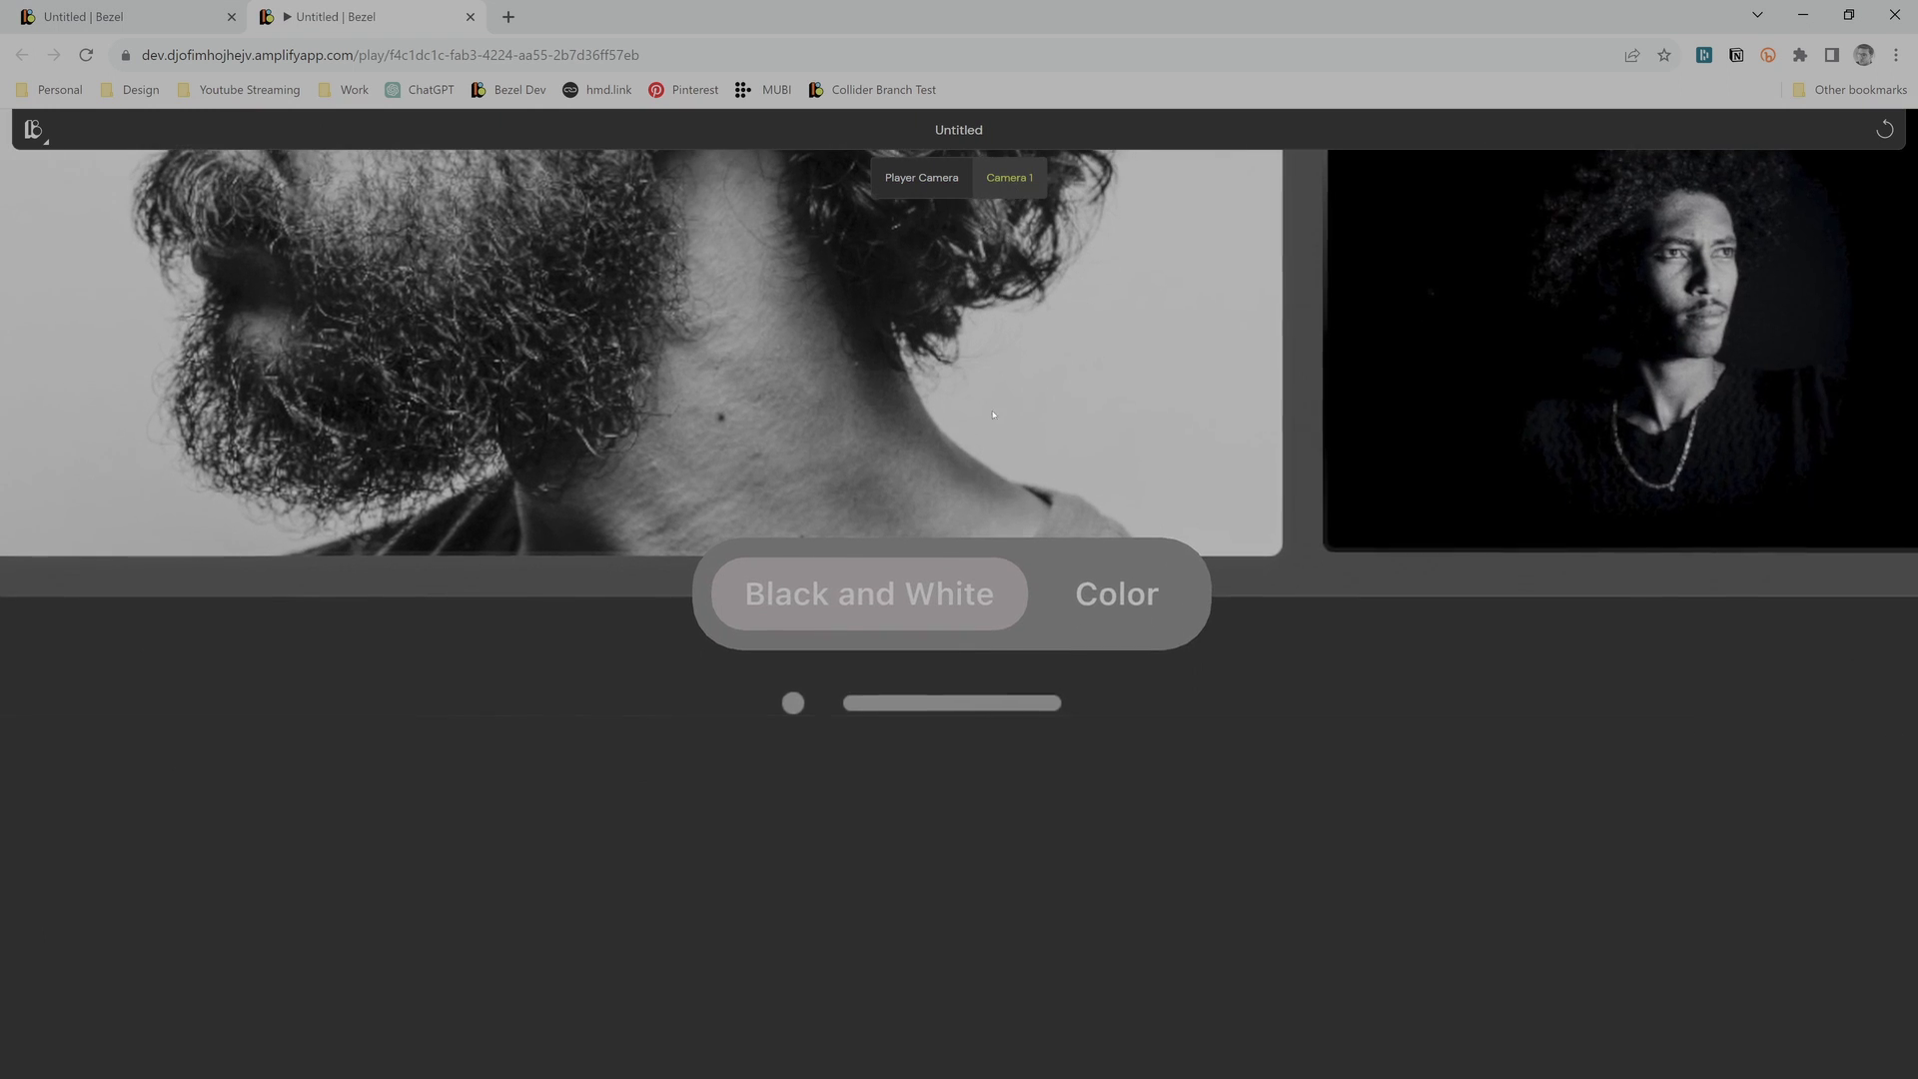
{"action": "left_click", "coordinate": [1116, 604]}
{"action": "left_click", "coordinate": [934, 600]}
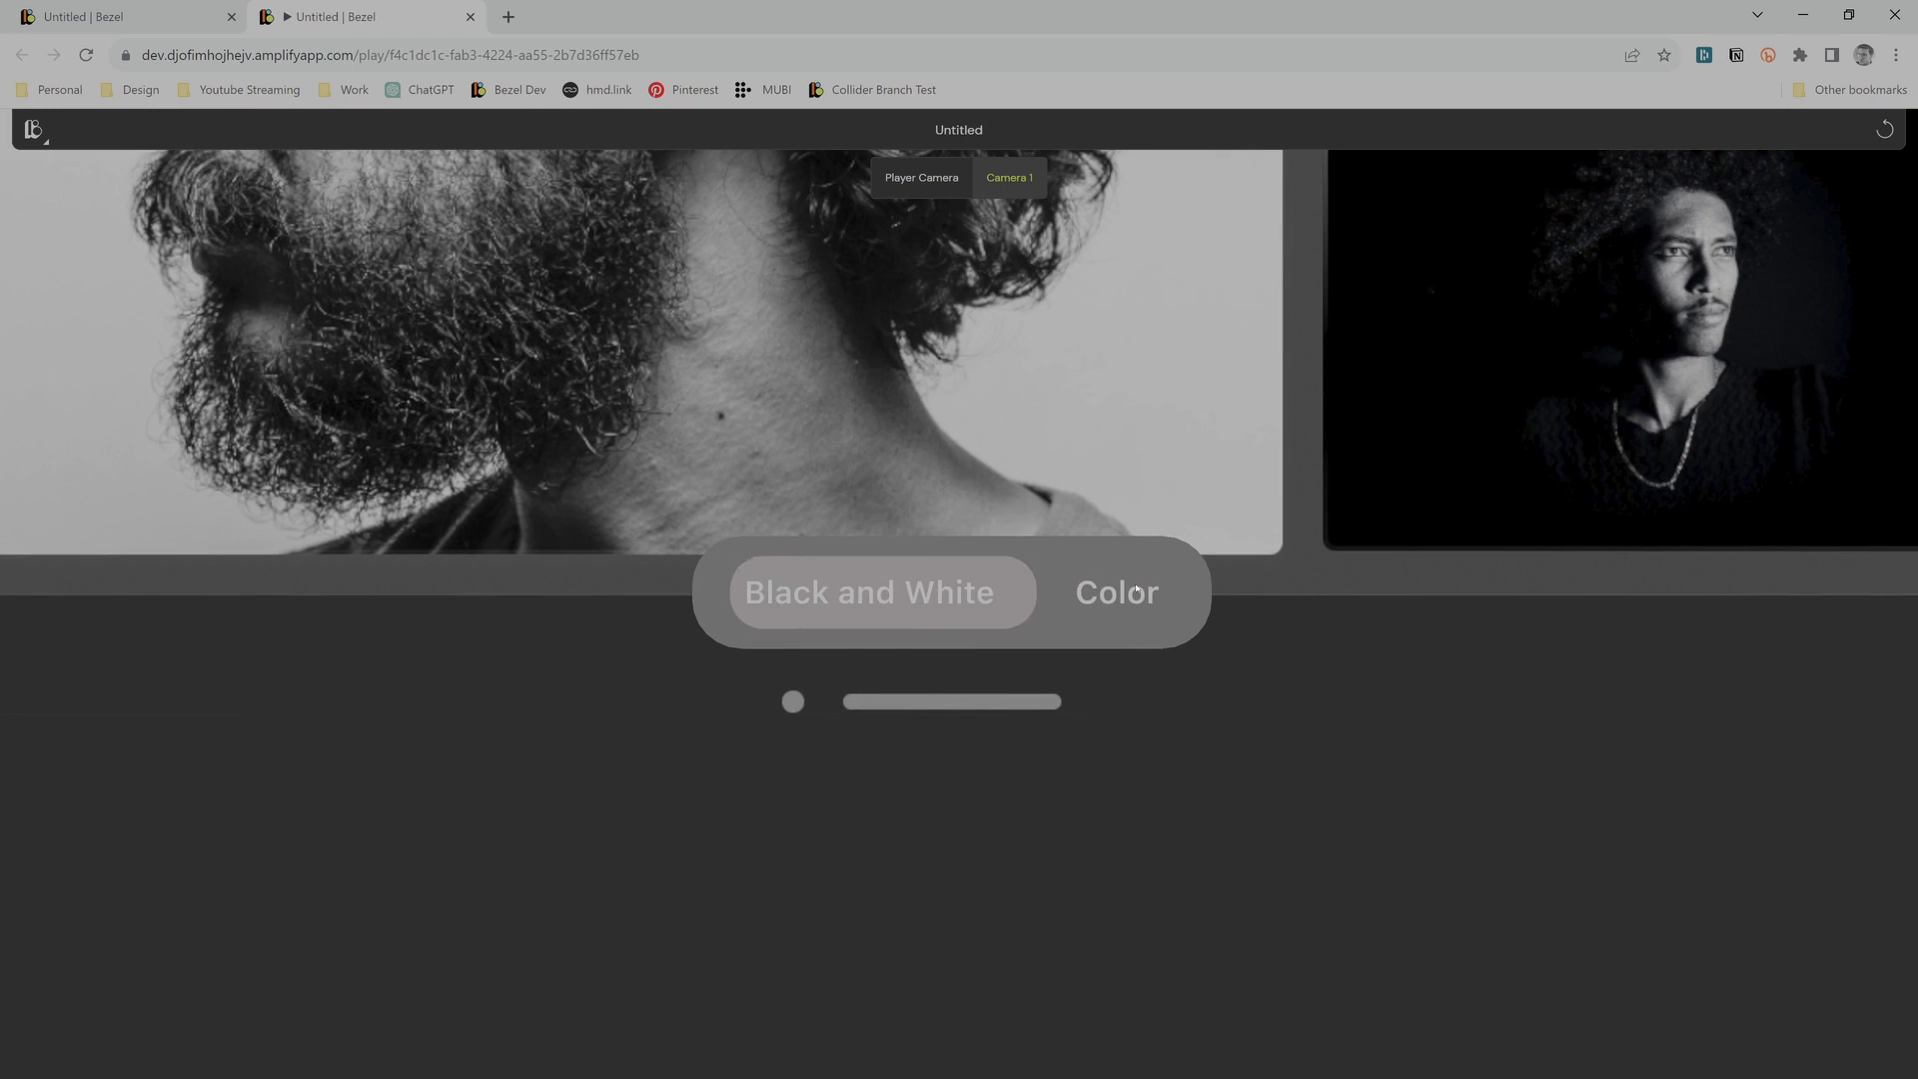
{"action": "left_click", "coordinate": [1111, 602]}
{"action": "left_click", "coordinate": [931, 598]}
{"action": "left_click", "coordinate": [1114, 599]}
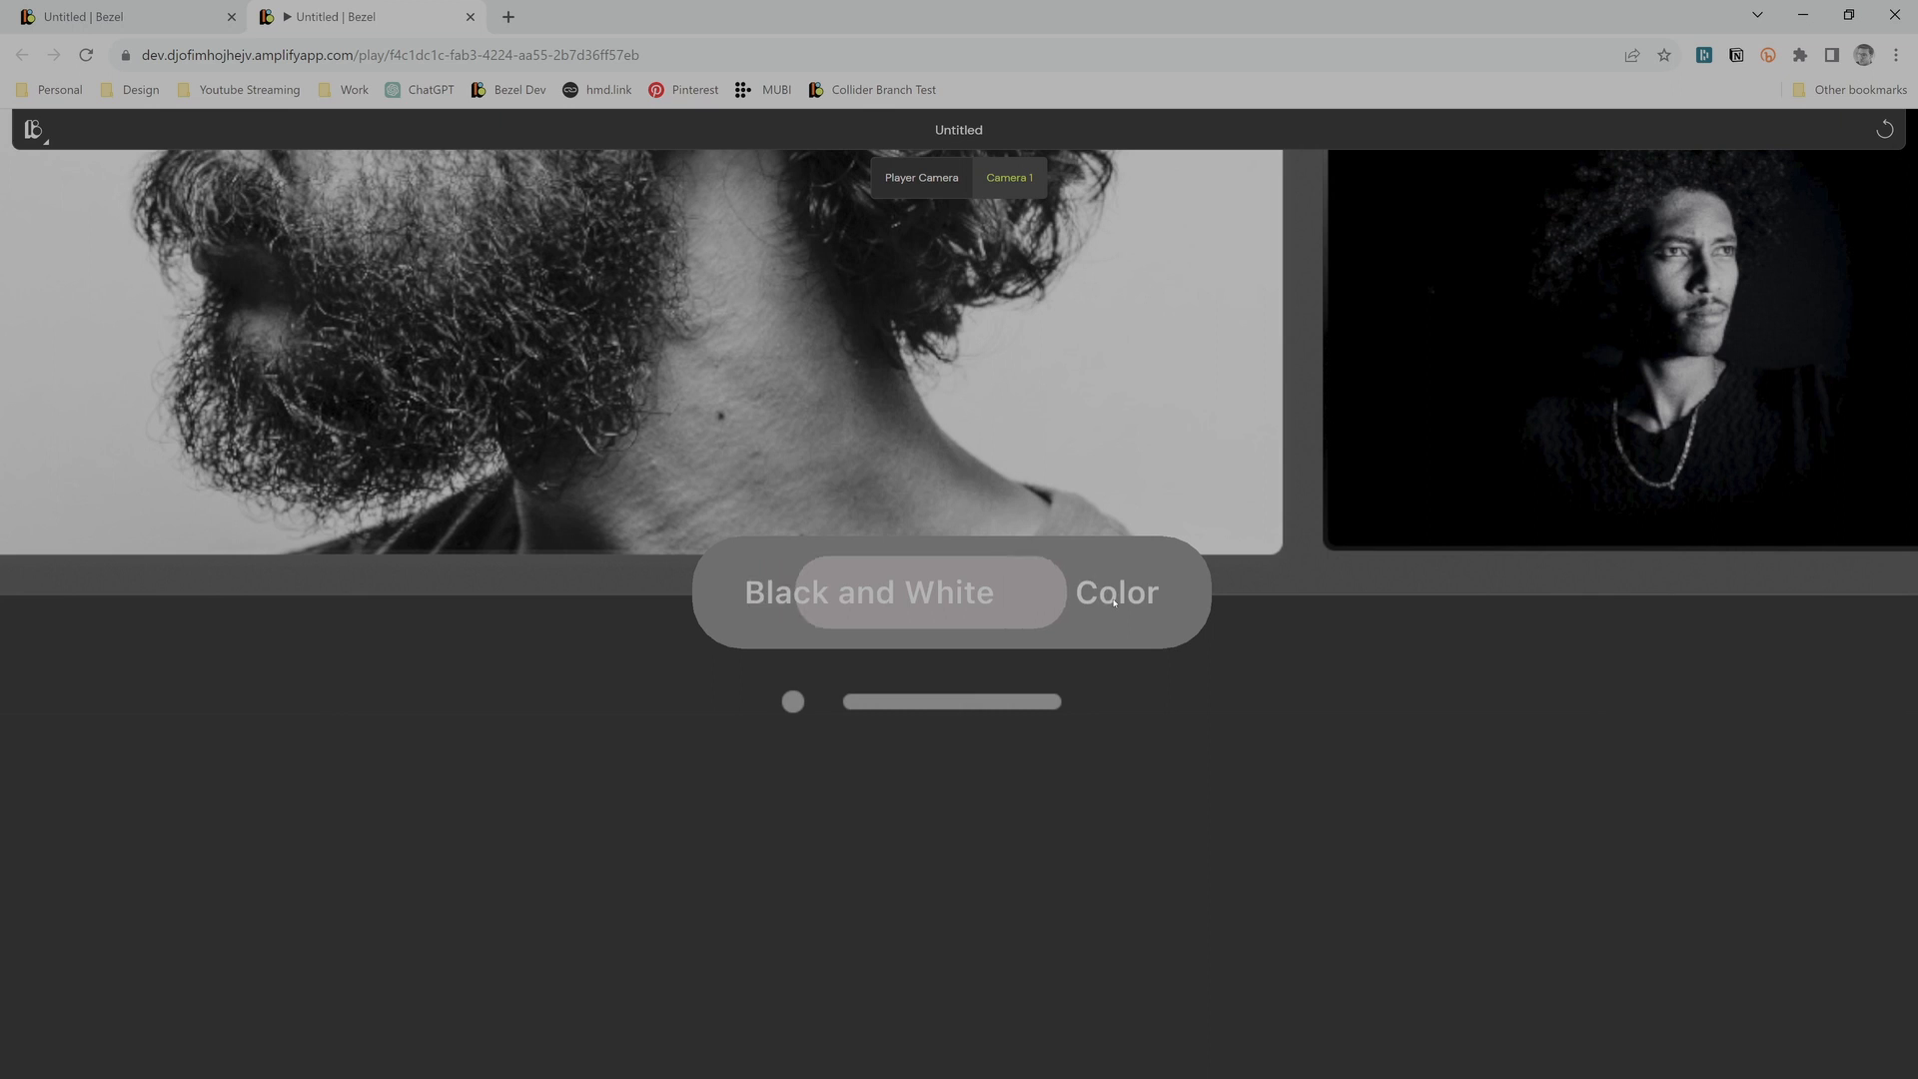
{"action": "left_click", "coordinate": [934, 600]}
{"action": "left_click", "coordinate": [1116, 593]}
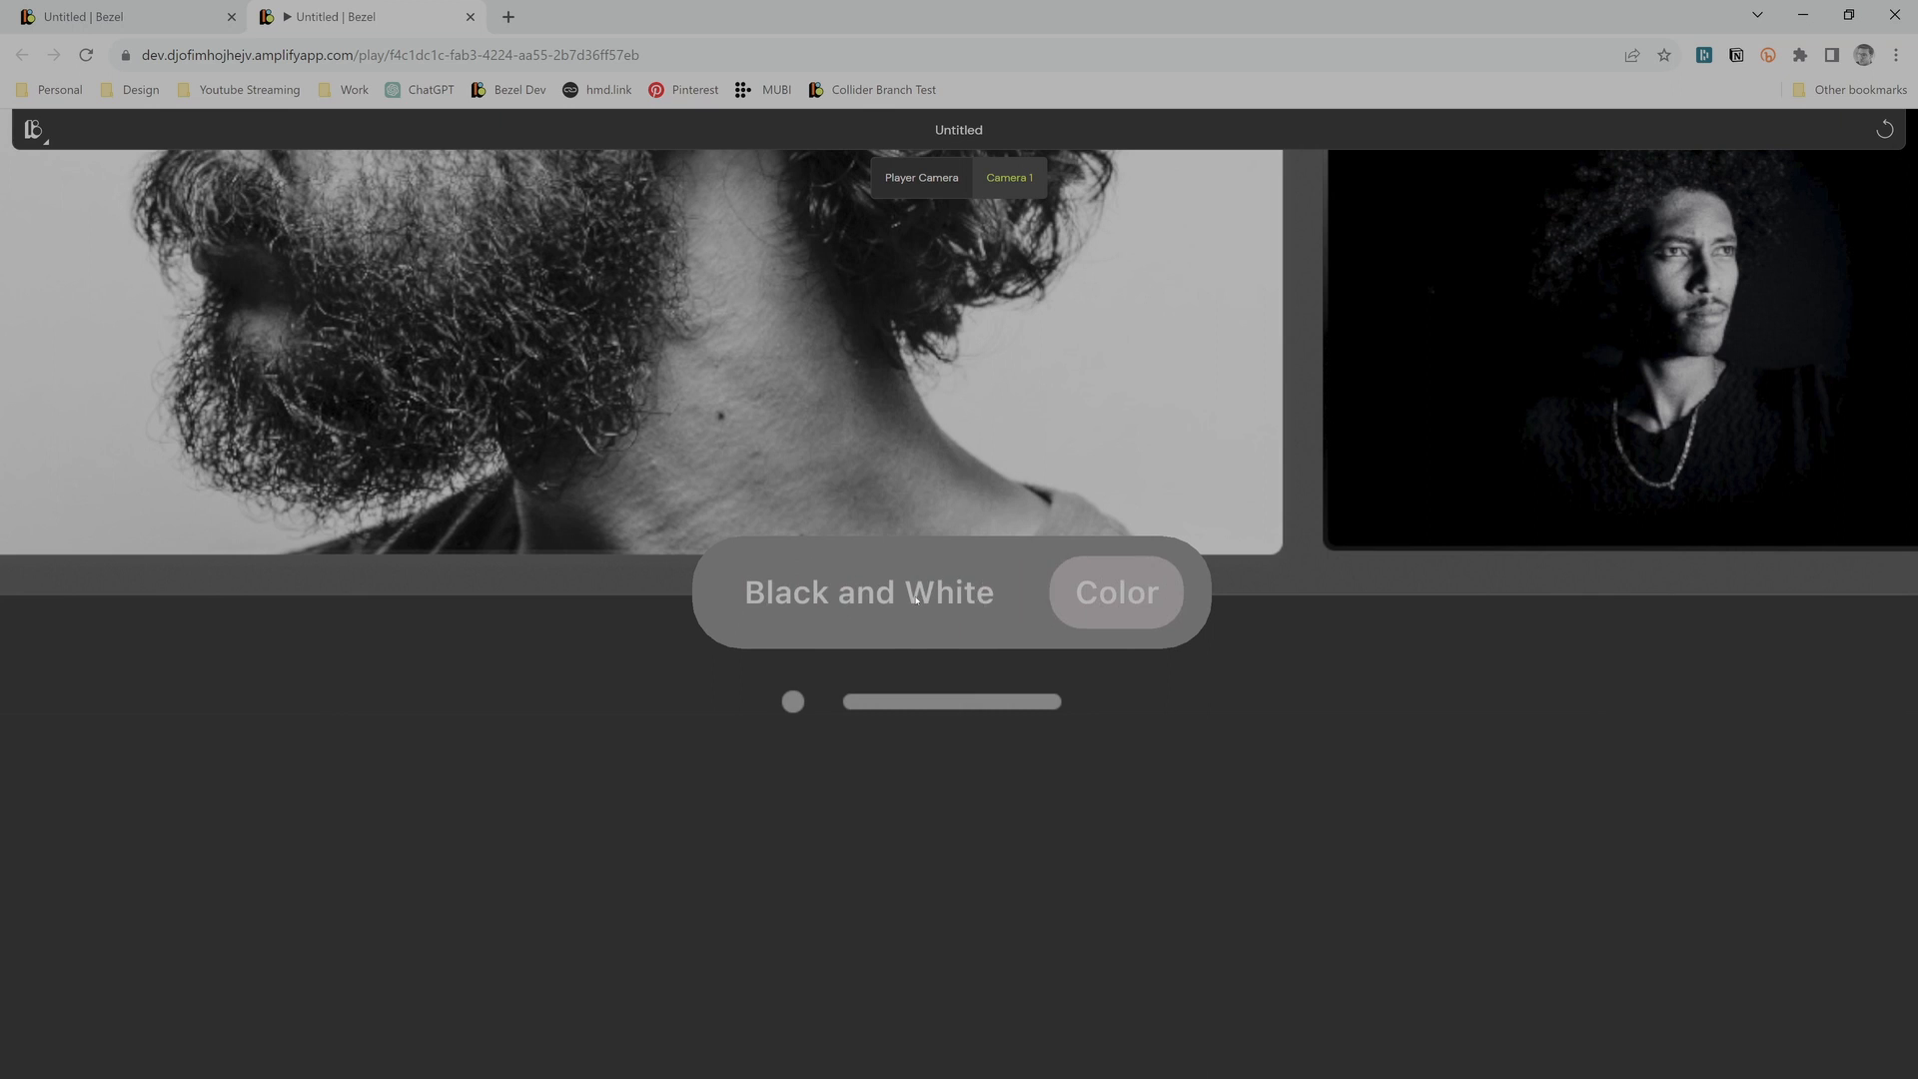
{"action": "left_click", "coordinate": [933, 595]}
{"action": "left_click", "coordinate": [1125, 590]}
{"action": "left_click", "coordinate": [929, 601]}
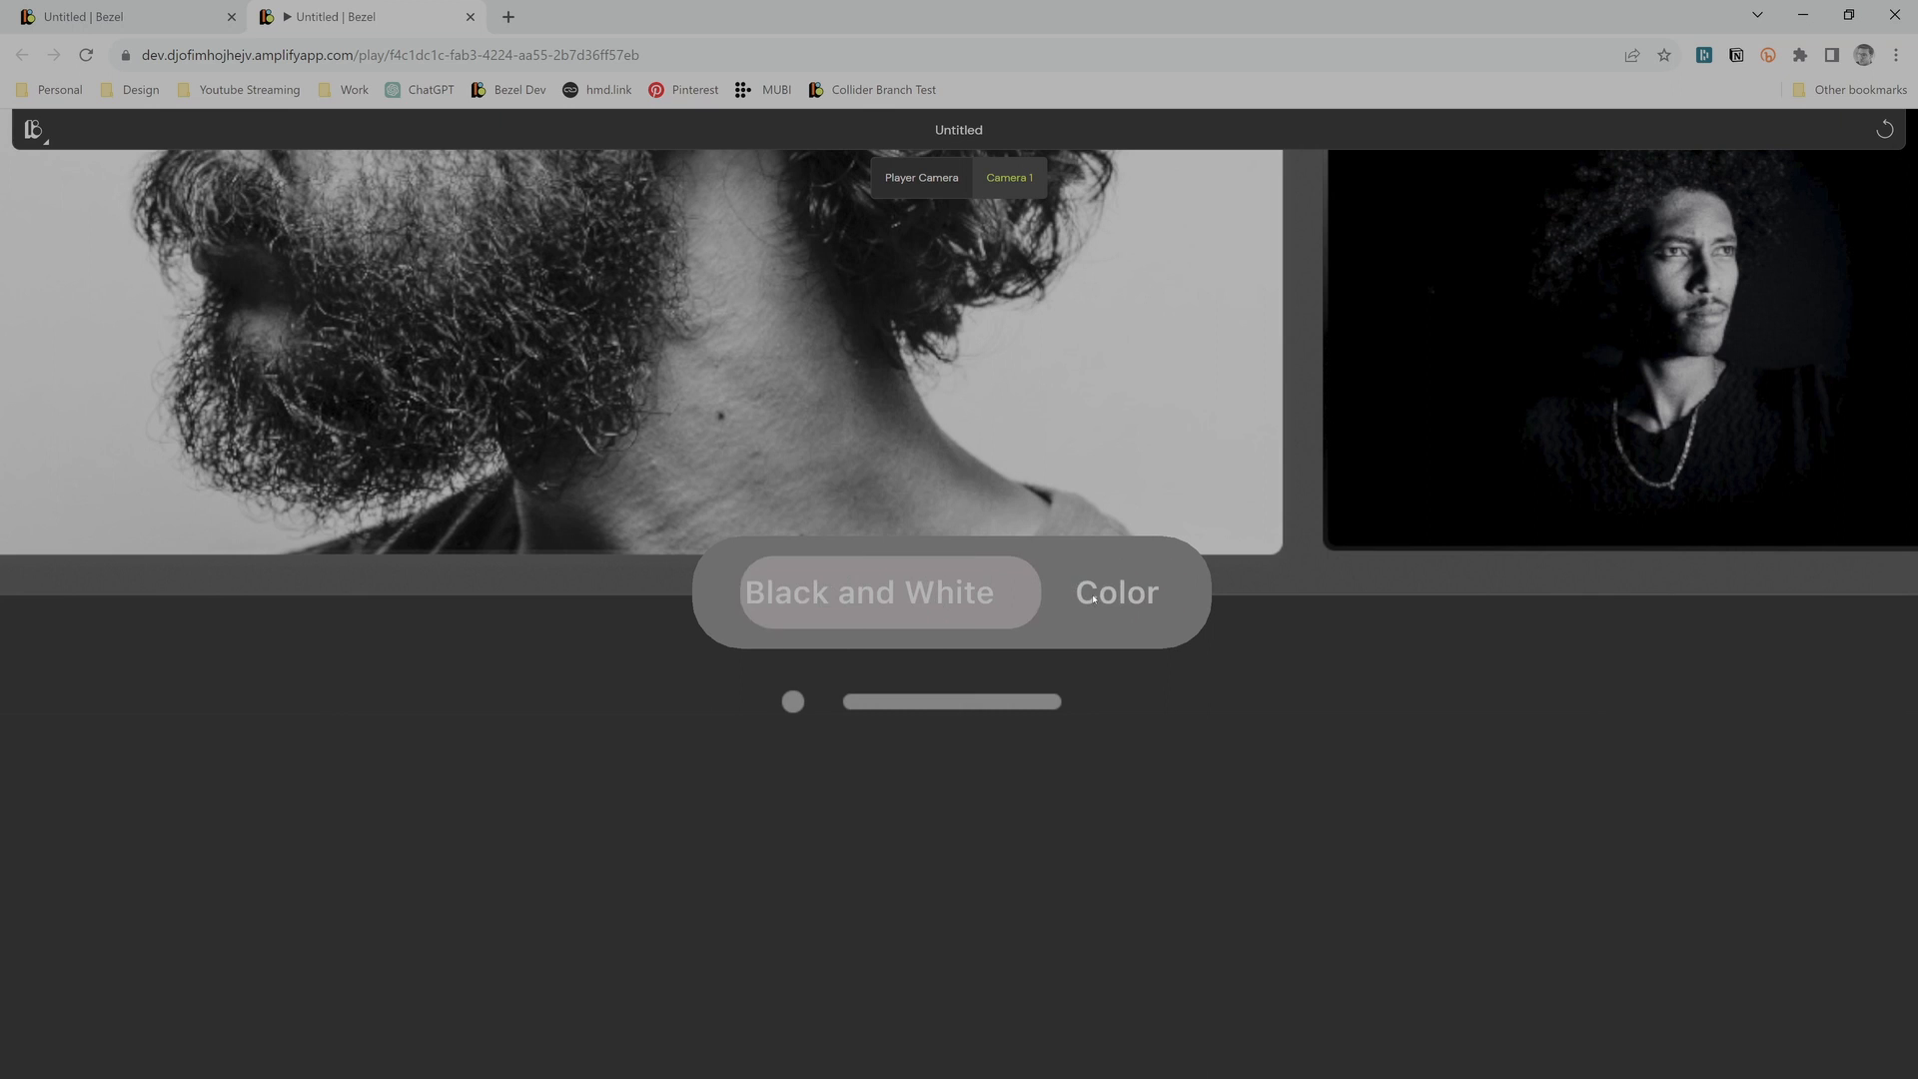
{"action": "left_click", "coordinate": [1119, 591]}
{"action": "left_click", "coordinate": [927, 576]}
{"action": "key", "text": "Escape"}
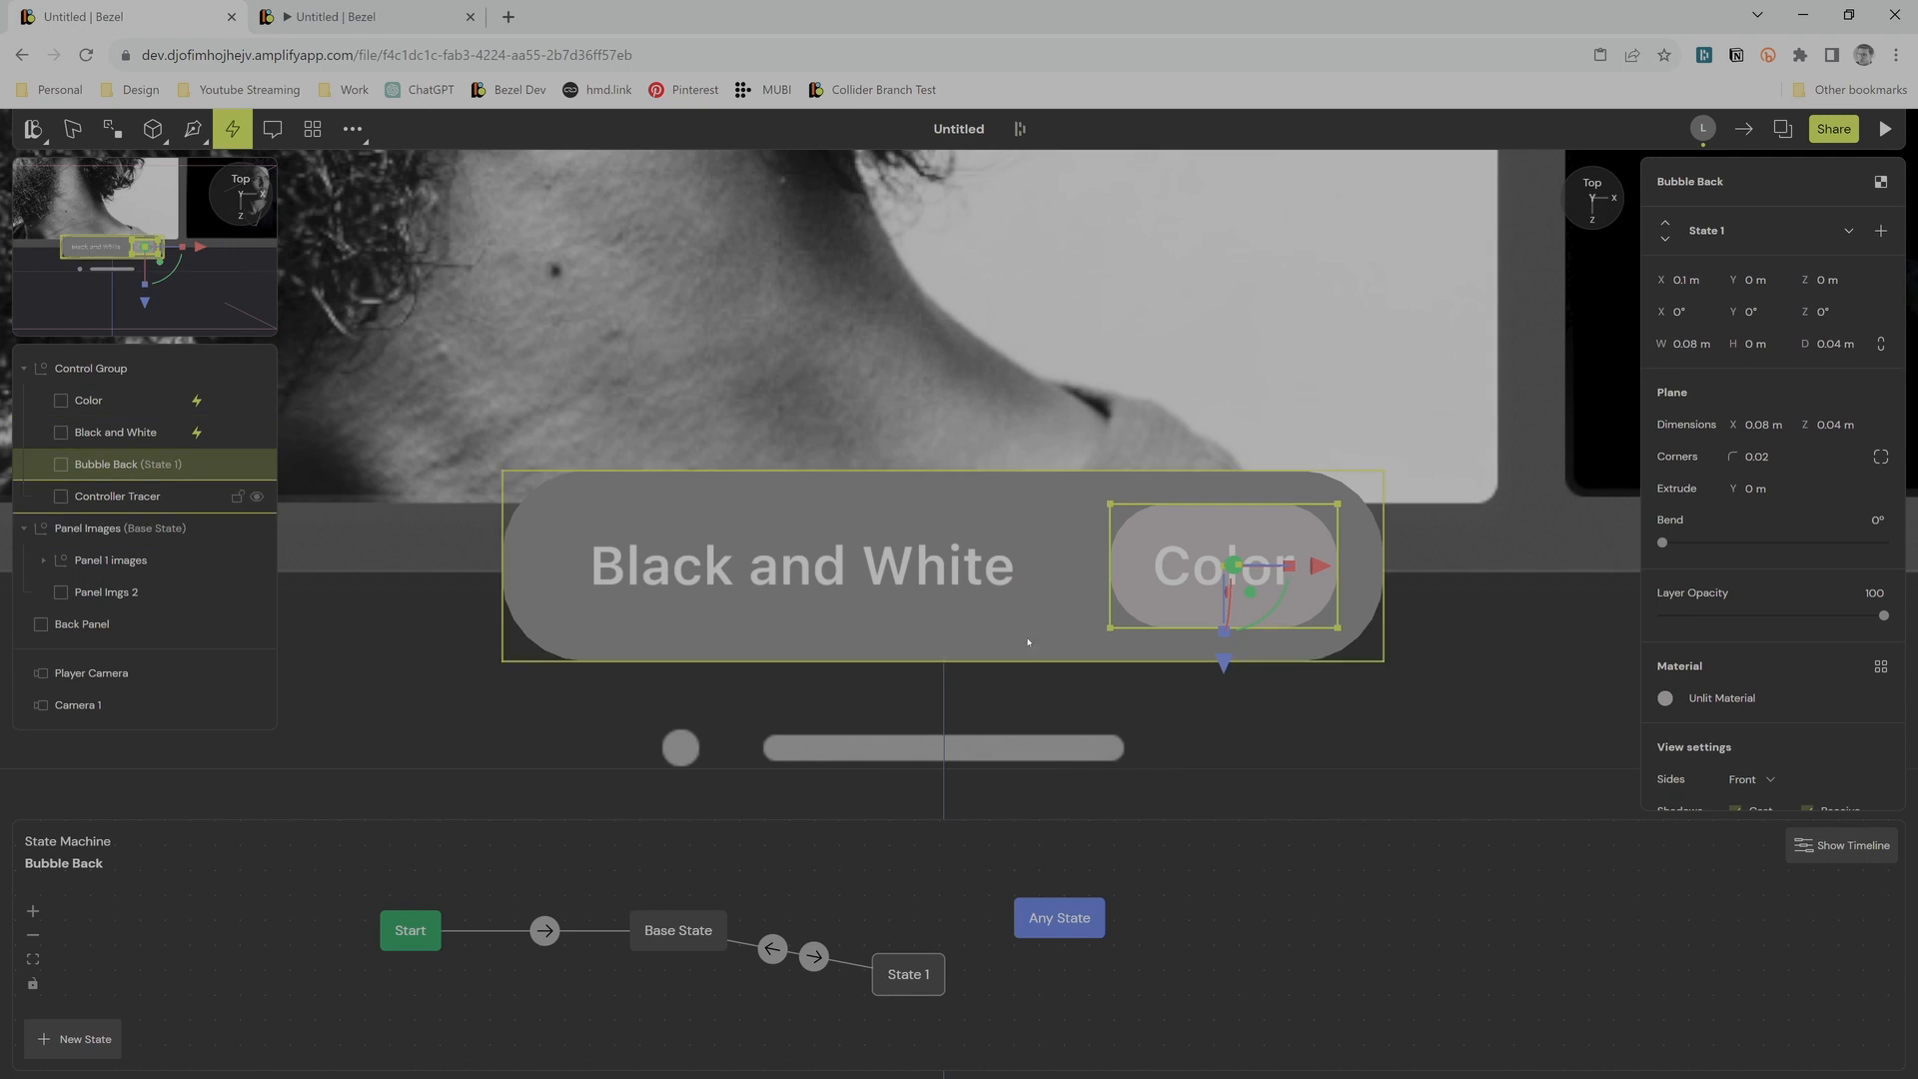
Step: Set the duration of both transitions between Base State and State 1 to 250 ms
{"action": "left_click", "coordinate": [786, 954]}
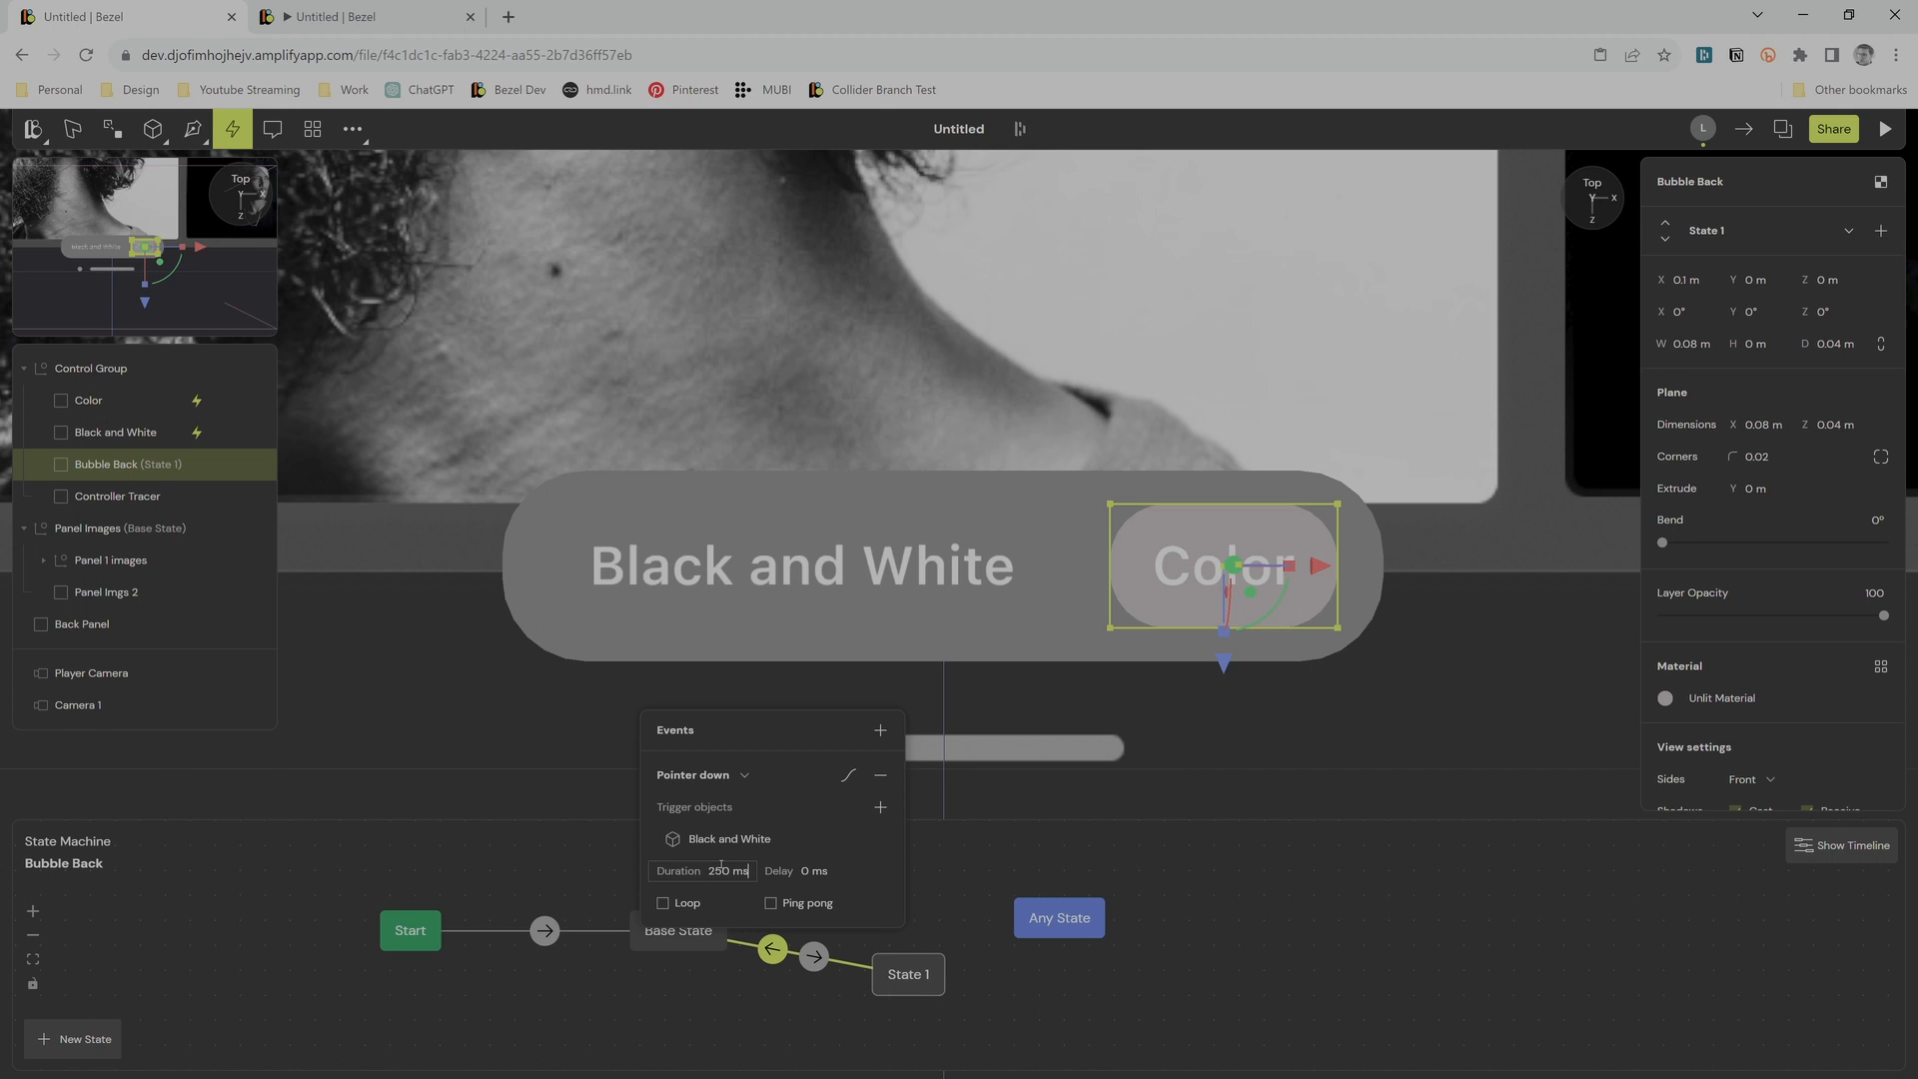
{"action": "left_click", "coordinate": [815, 957]}
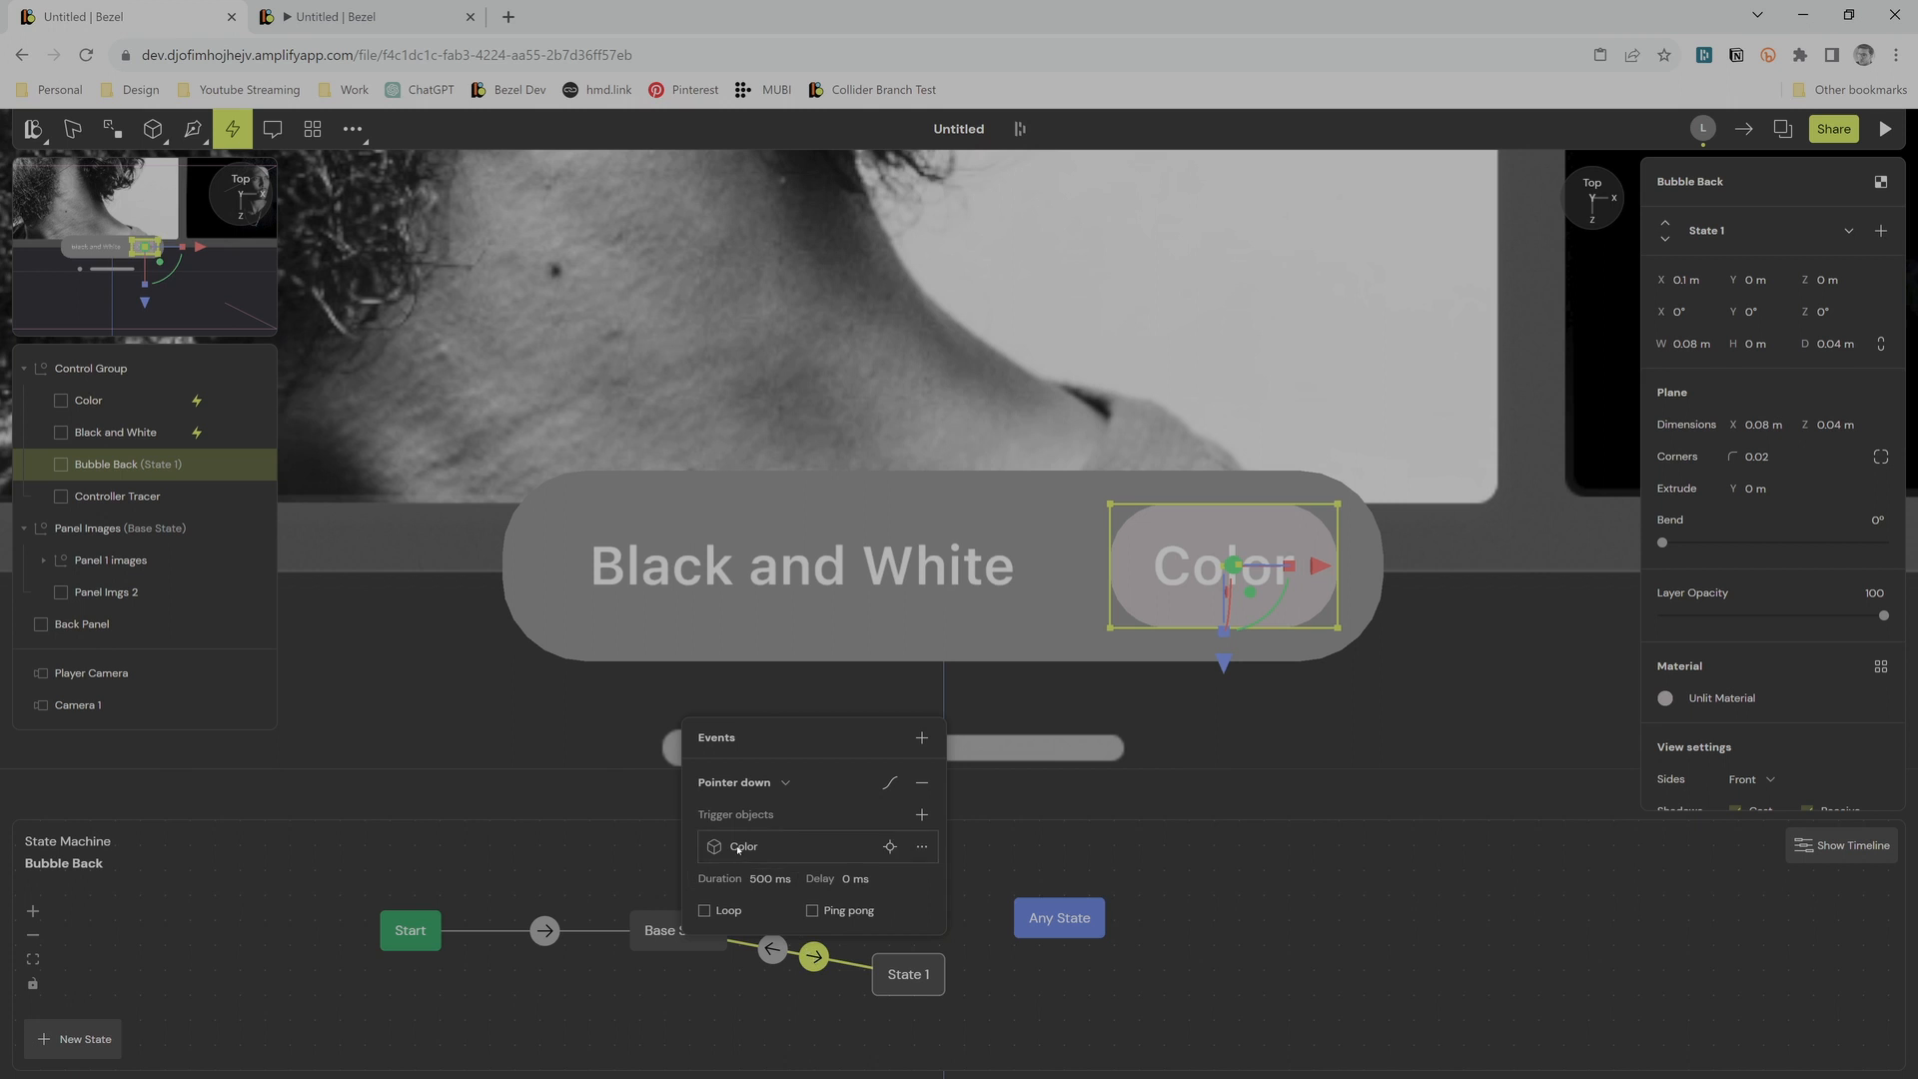
{"action": "left_click", "coordinate": [774, 877]}
{"action": "type", "text": "2"}
Step: Test the toggle again in the running preview to check the bubble's faster transitions between the two labels
{"action": "left_click", "coordinate": [454, 5]}
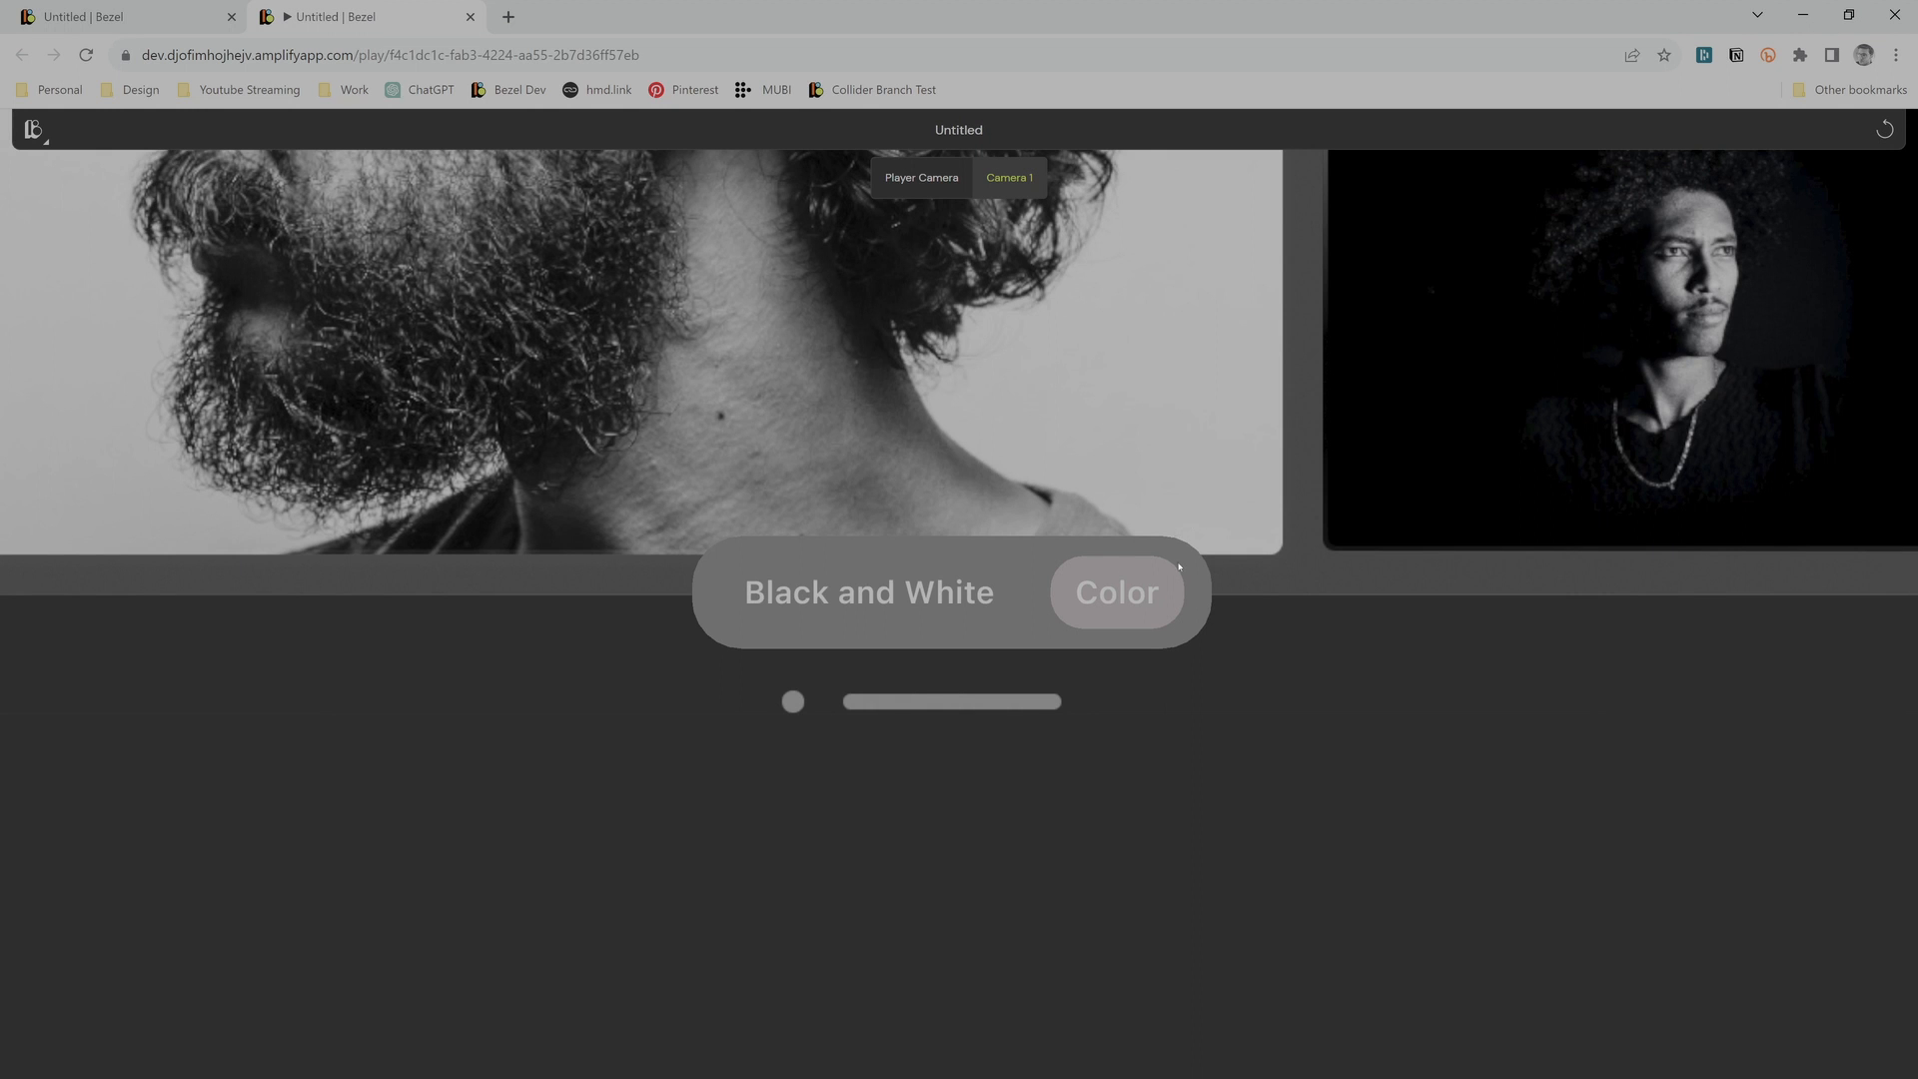
{"action": "left_click", "coordinate": [1020, 600]}
{"action": "left_click", "coordinate": [1039, 605]}
{"action": "middle_click_drag", "start_coordinate": [1040, 623], "coordinate": [1050, 793]}
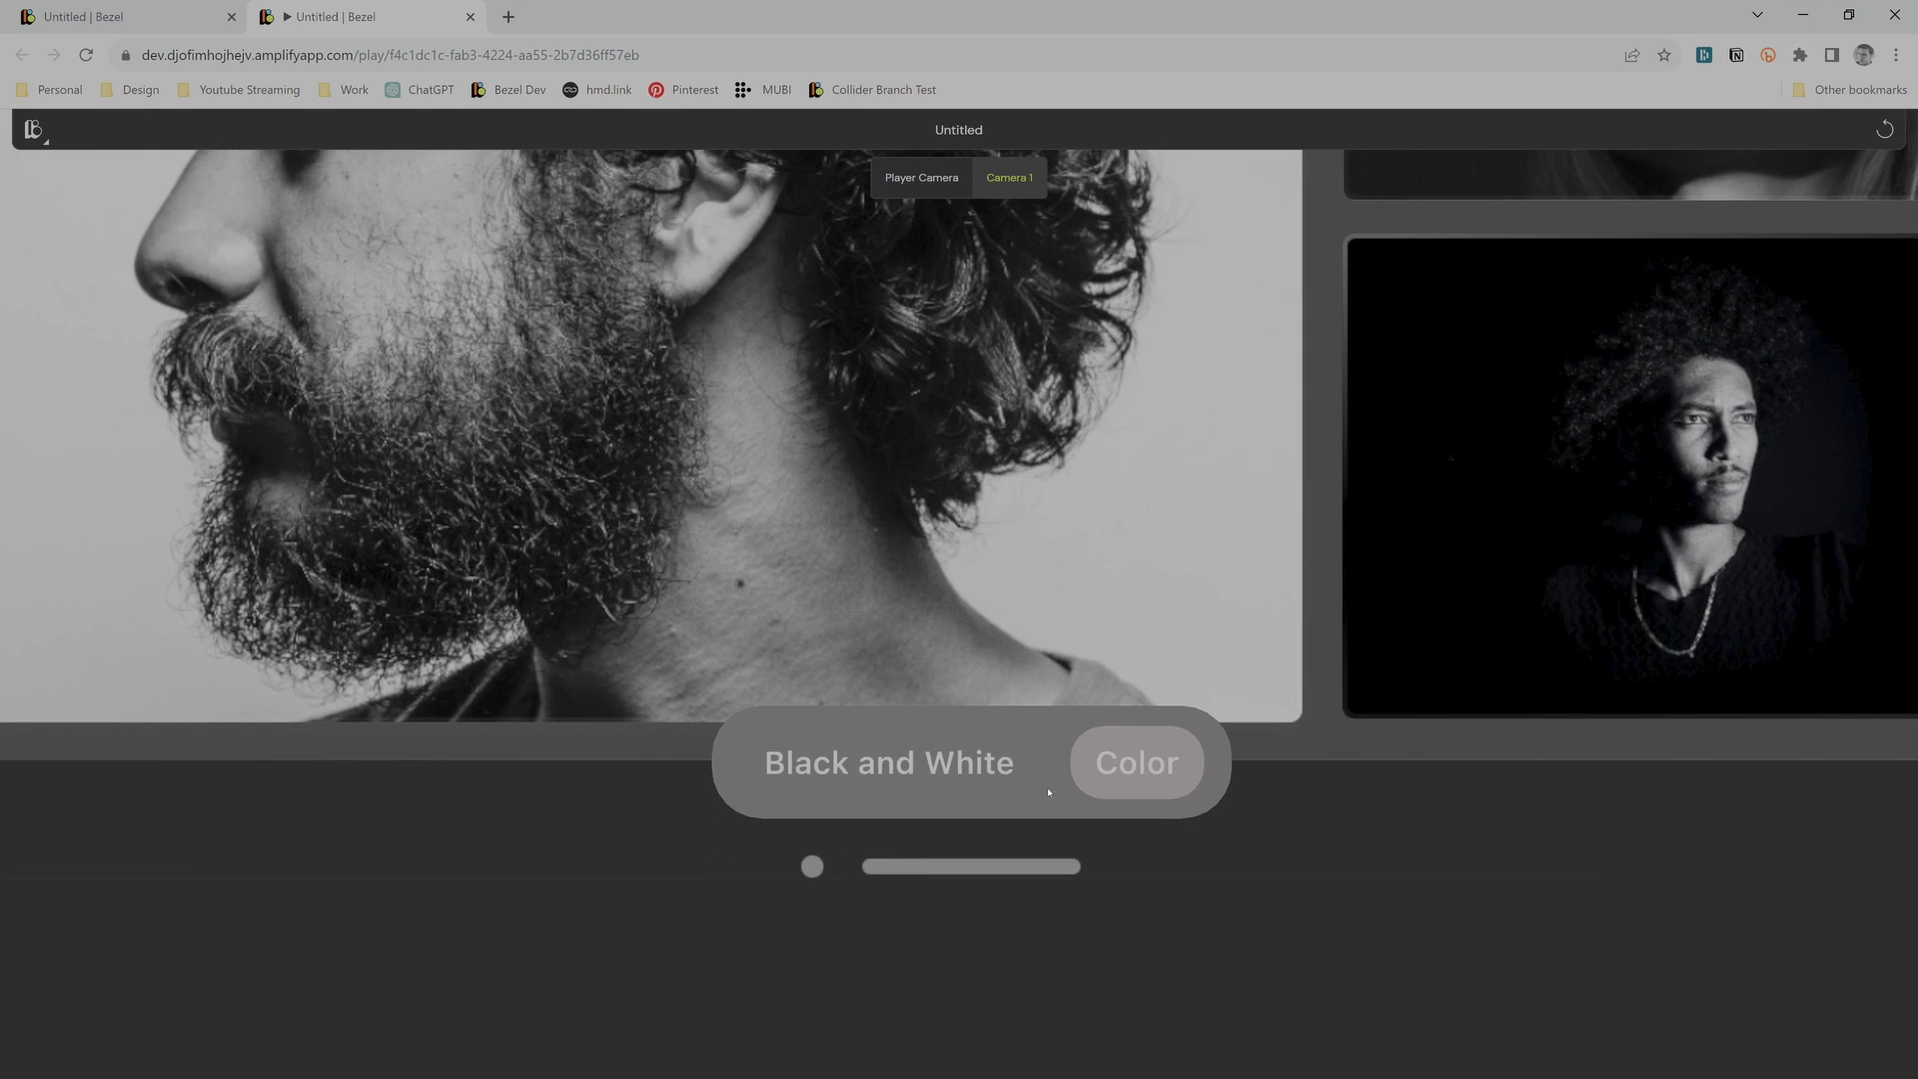
{"action": "left_click", "coordinate": [1054, 789]}
{"action": "left_click", "coordinate": [1061, 782]}
{"action": "left_click", "coordinate": [1005, 785]}
{"action": "left_click", "coordinate": [983, 778]}
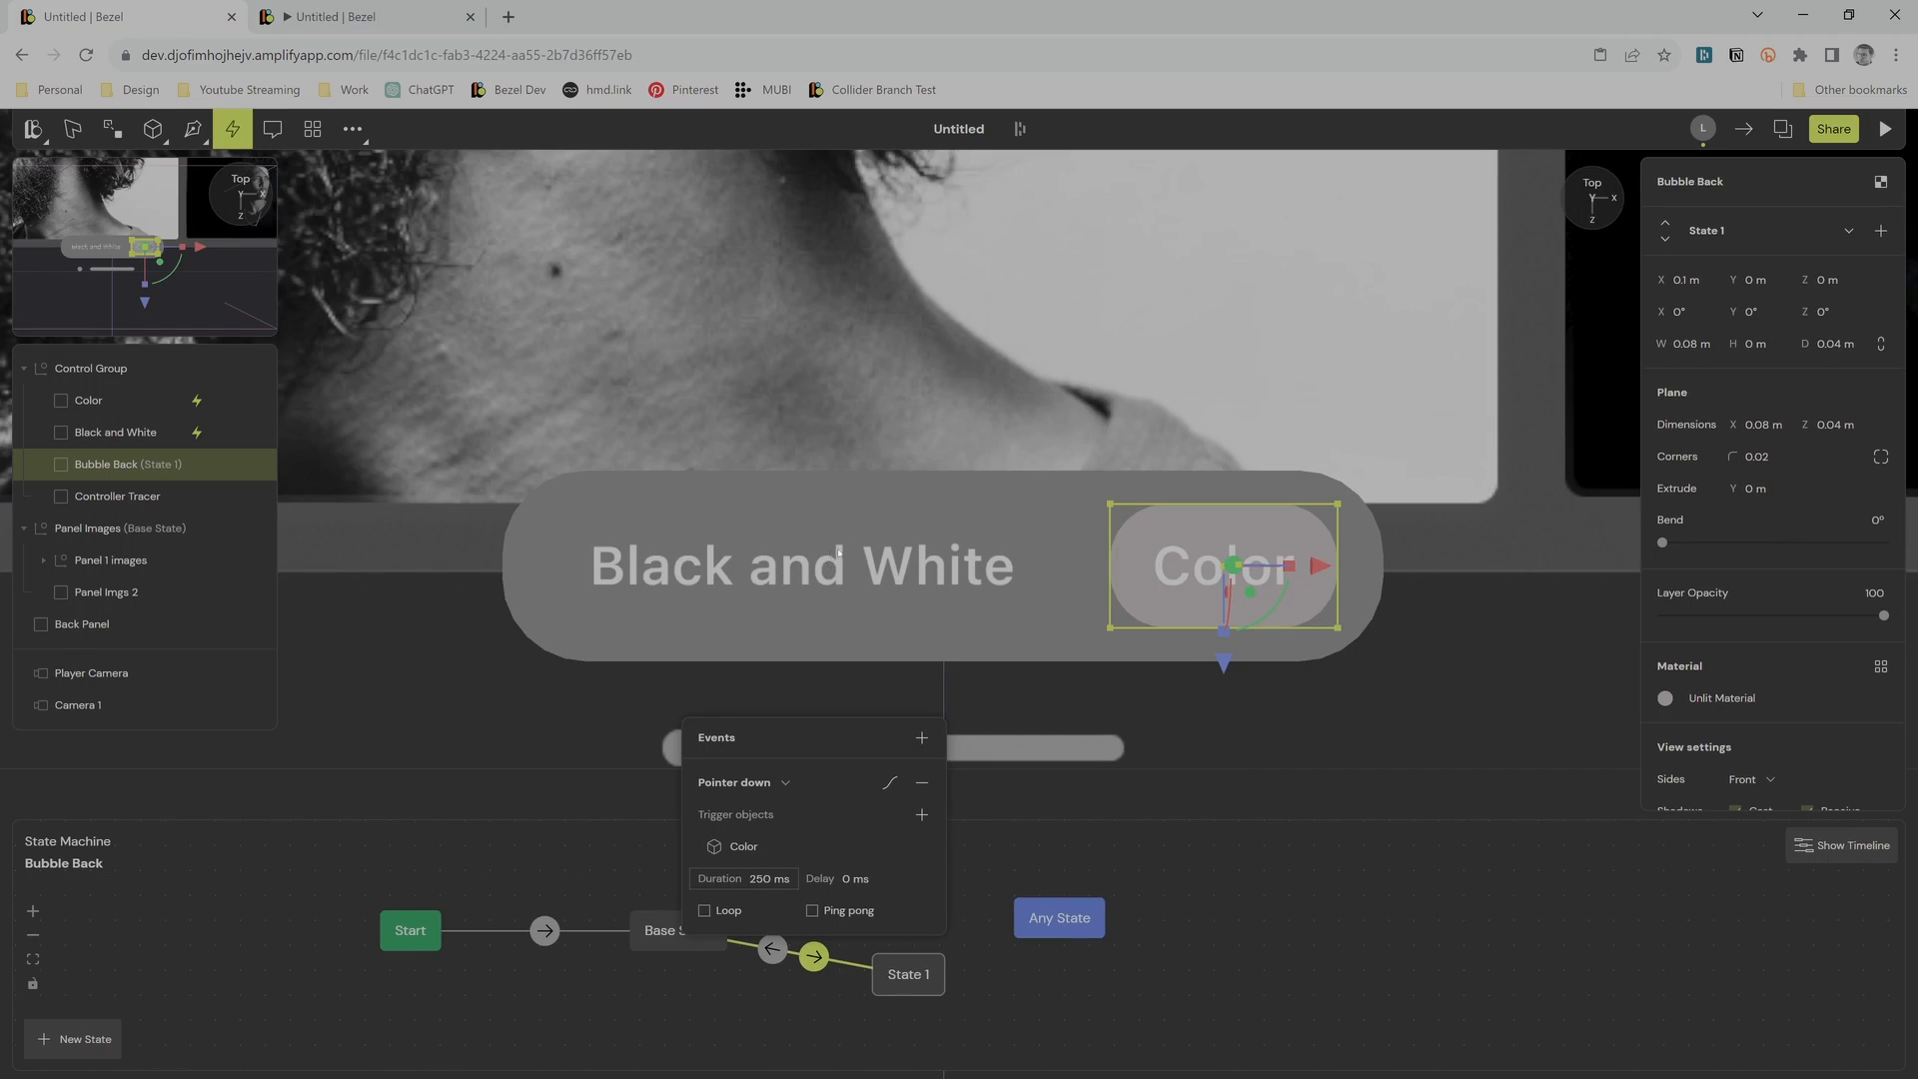
Step: Switch the browser to full screen and open the state machine of the Panel Images group
{"action": "left_click", "coordinate": [1002, 493]}
{"action": "scroll", "coordinate": [1002, 493], "scroll_direction": "down", "scroll_amount": 10}
{"action": "middle_click_drag", "start_coordinate": [997, 471], "coordinate": [793, 534]}
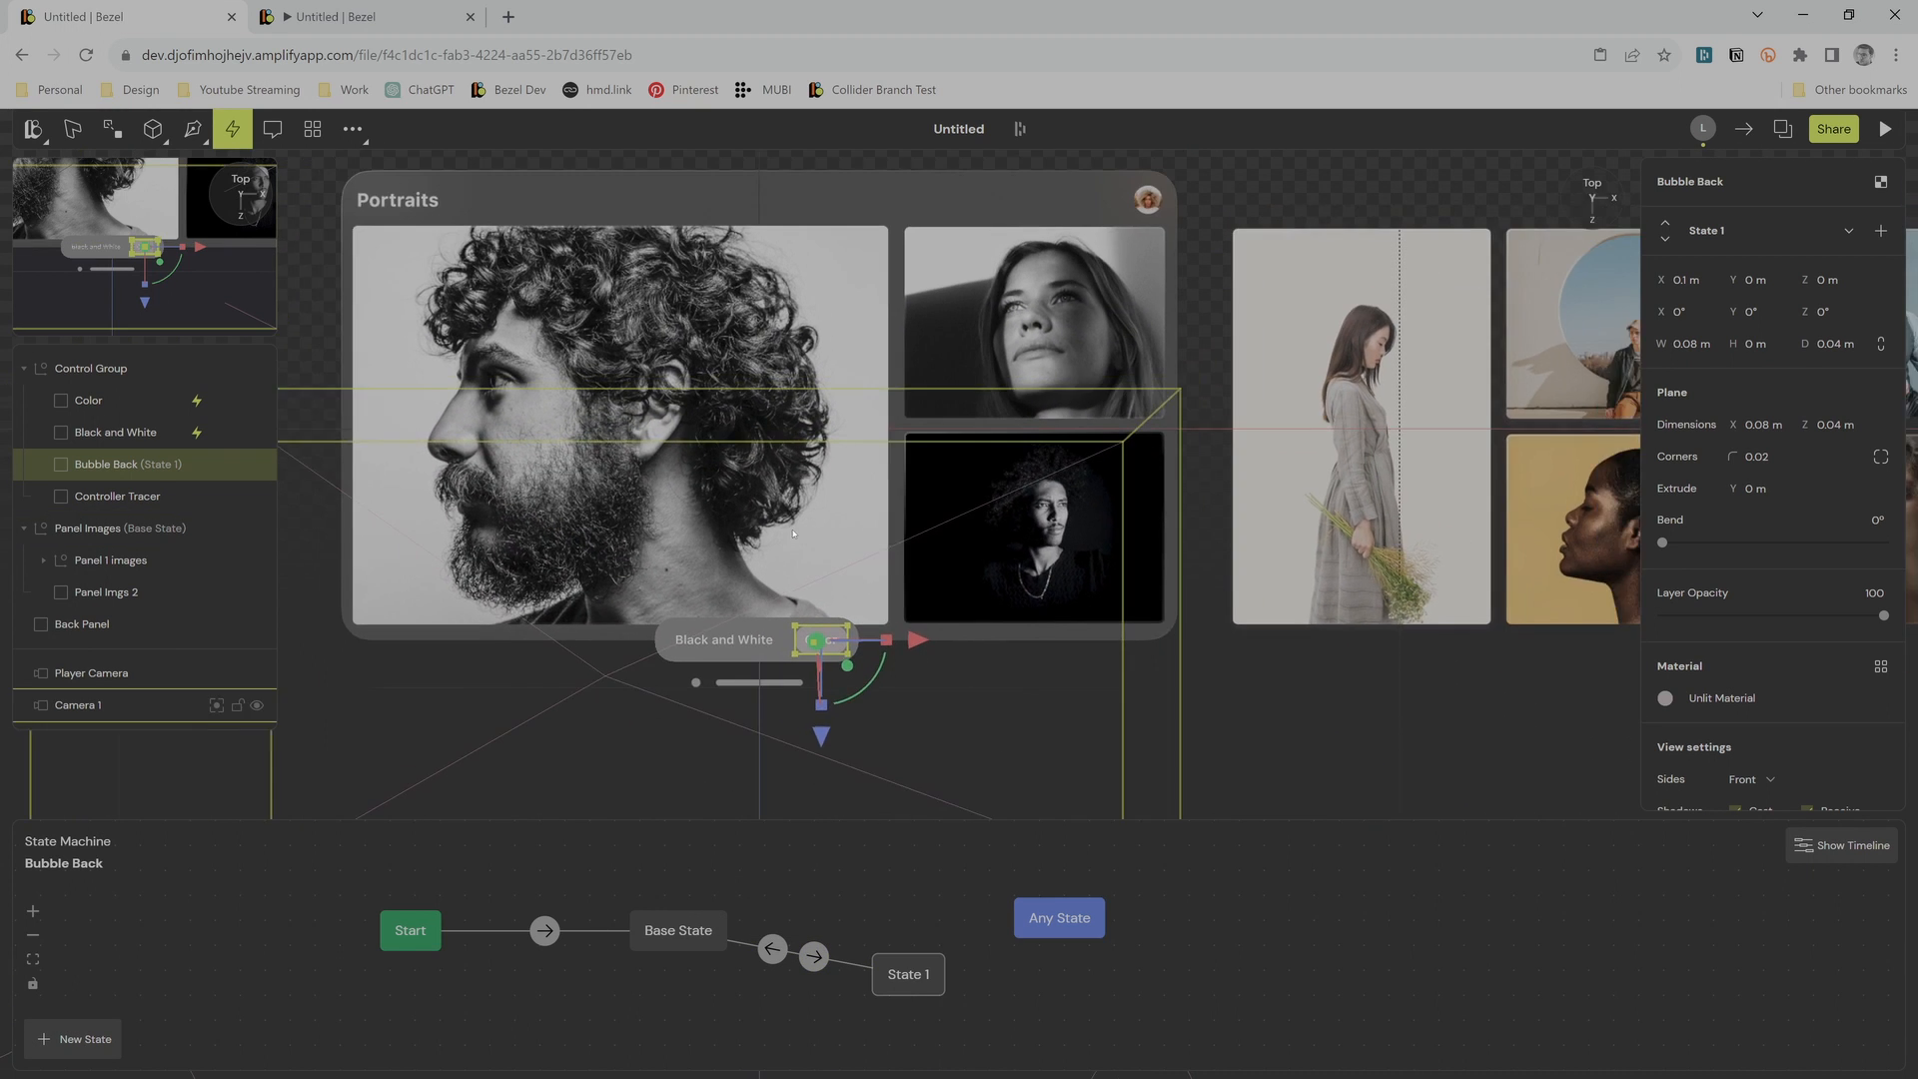
{"action": "scroll", "coordinate": [794, 534], "scroll_direction": "up", "scroll_amount": 1}
{"action": "key", "text": "F11"}
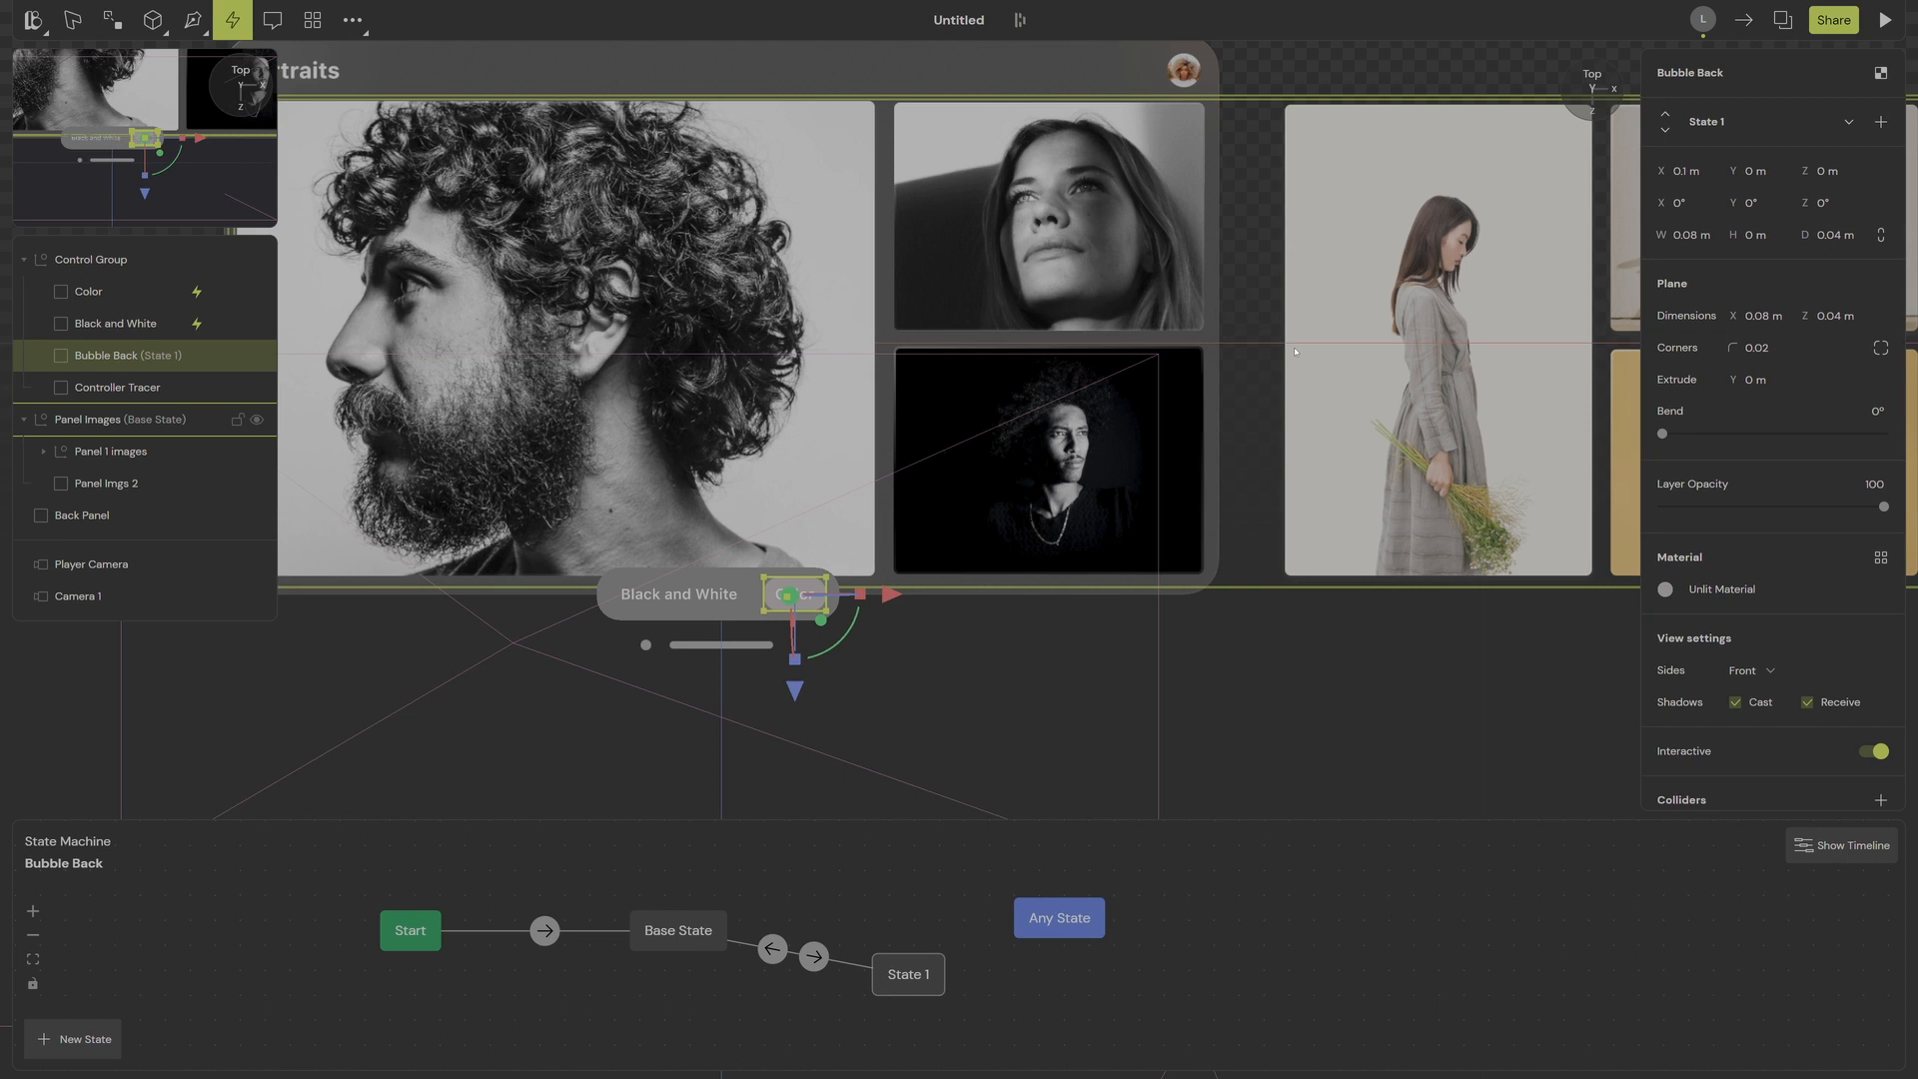
{"action": "left_click", "coordinate": [88, 419]}
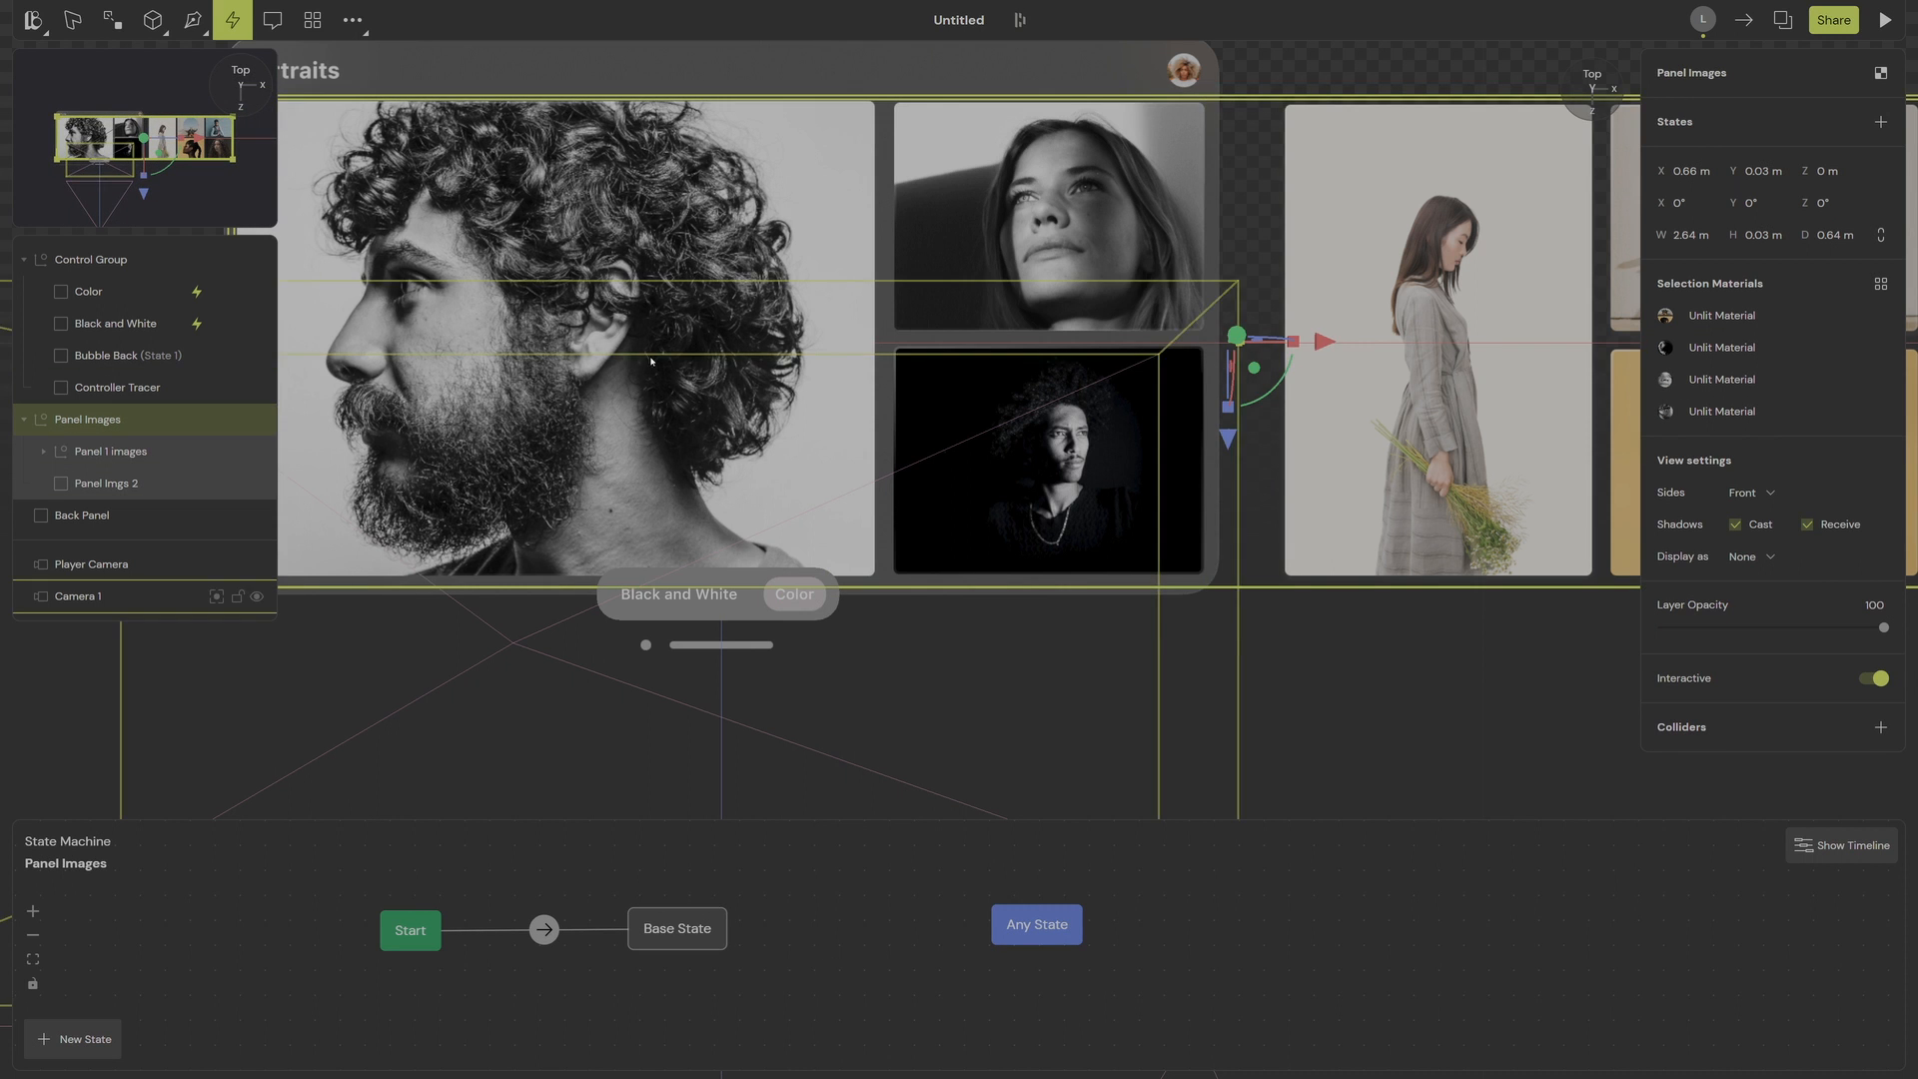
Step: Branch a new state off the Panel Images' Base State and name it Color Panel
{"action": "scroll", "coordinate": [644, 310], "scroll_direction": "down", "scroll_amount": 2}
{"action": "scroll", "coordinate": [645, 309], "scroll_direction": "down", "scroll_amount": 2}
{"action": "middle_click_drag", "start_coordinate": [832, 609], "coordinate": [828, 480]}
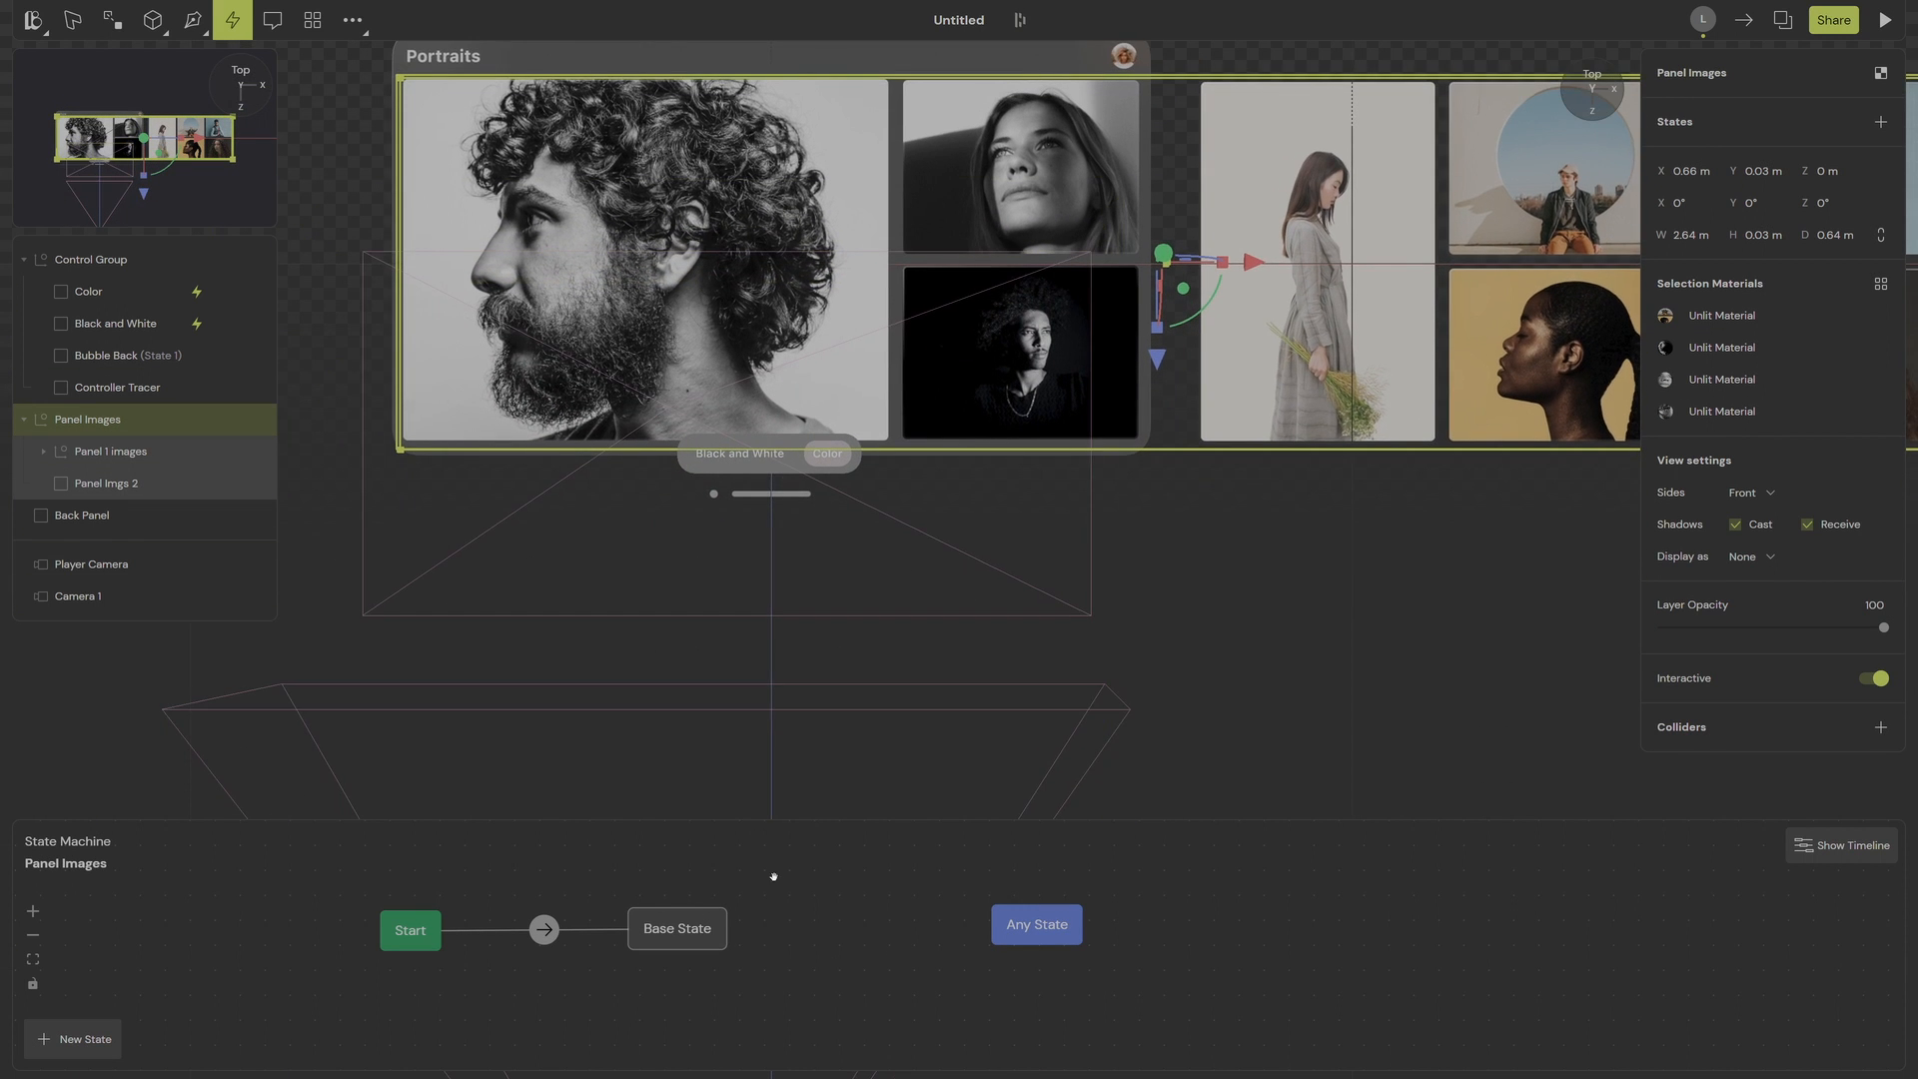
{"action": "scroll", "coordinate": [798, 815], "scroll_direction": "up", "scroll_amount": 2}
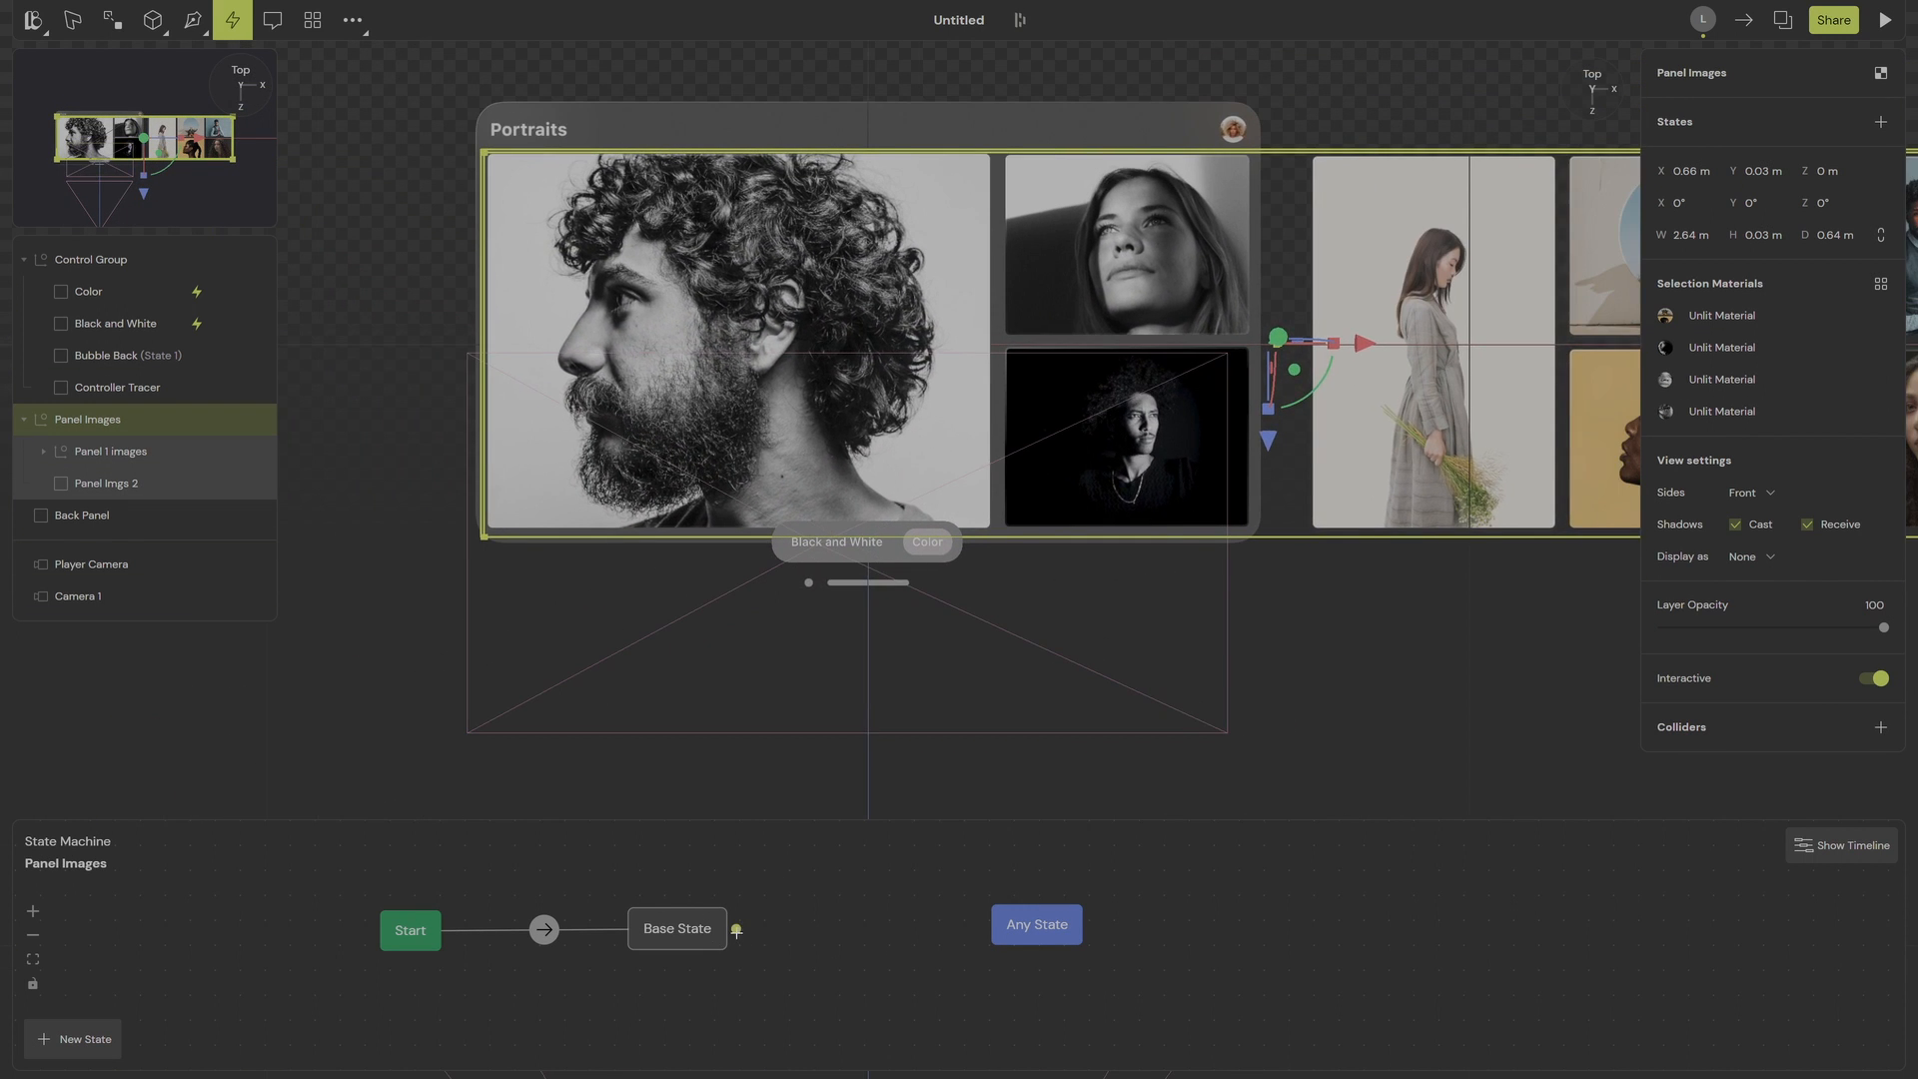
{"action": "left_click_drag", "start_coordinate": [825, 965], "coordinate": [877, 978]}
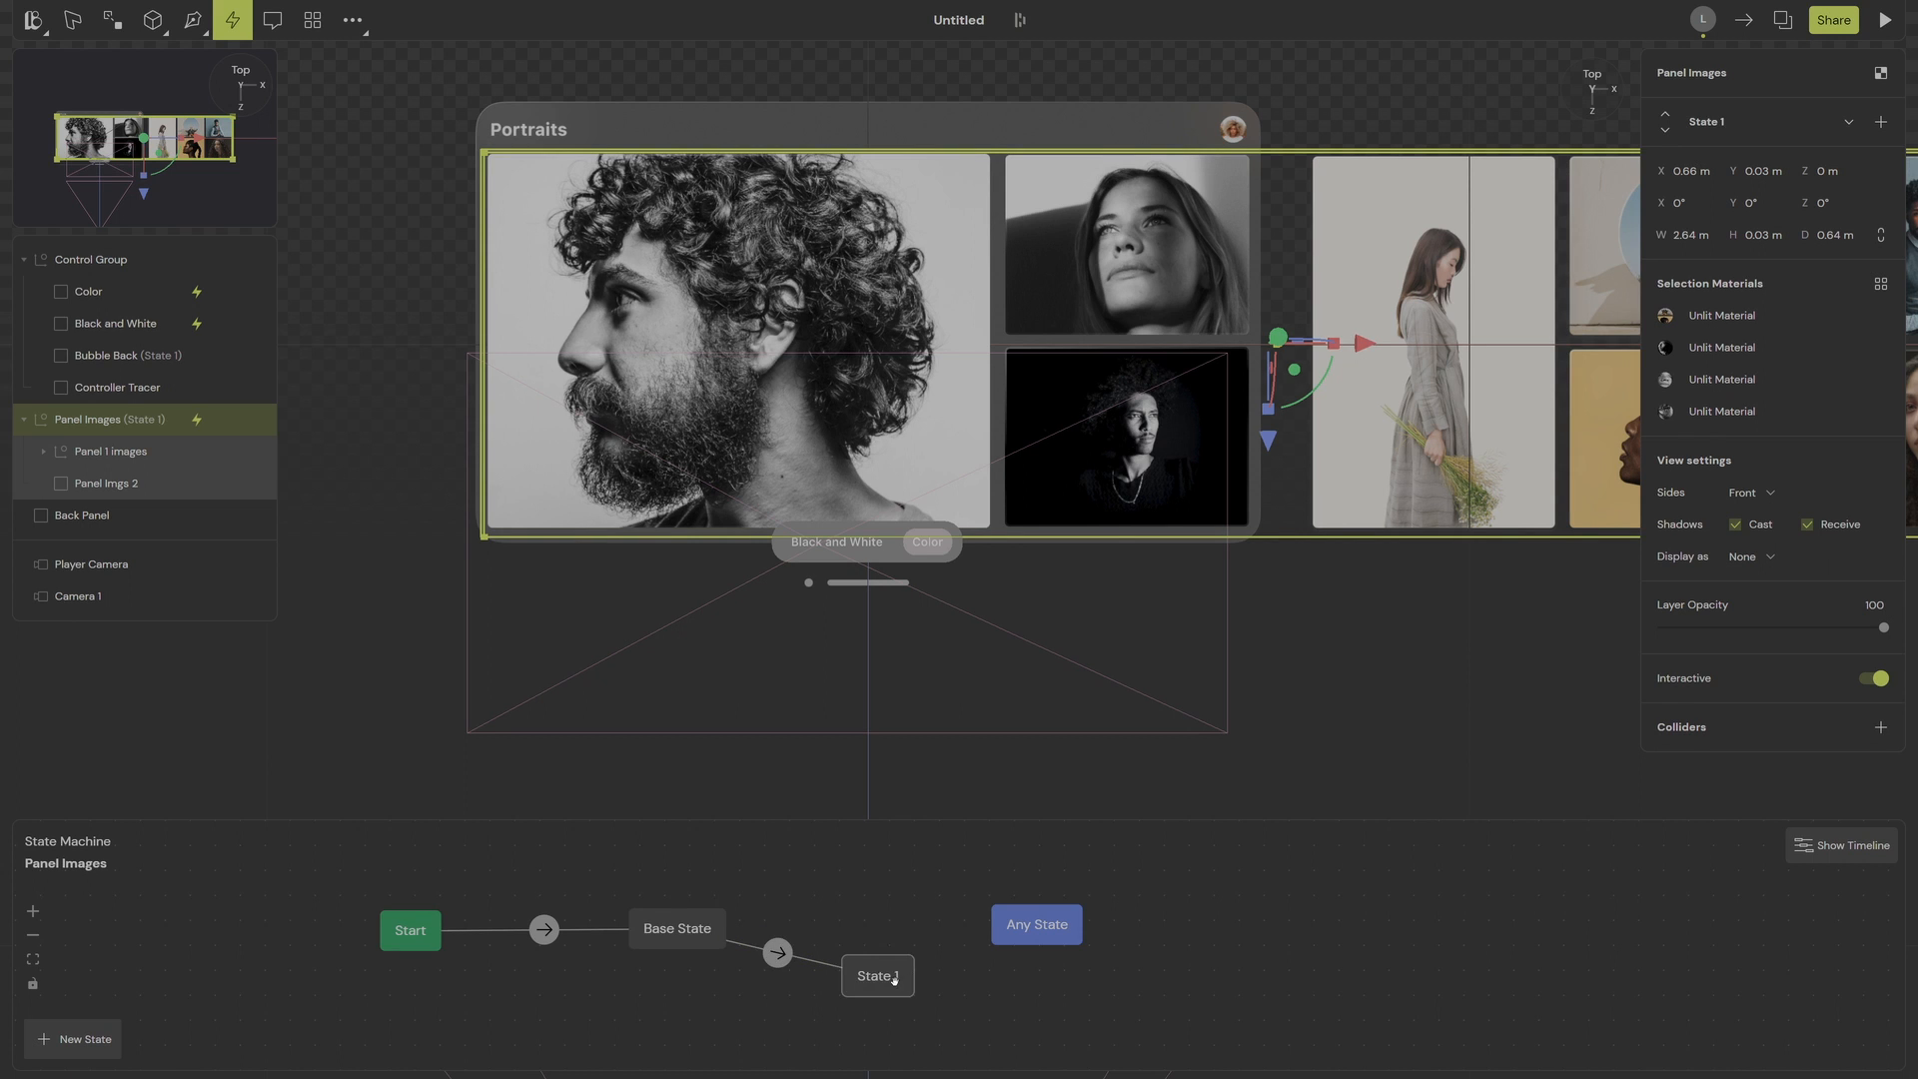
{"action": "double_click", "coordinate": [879, 977]}
{"action": "type", "text": "Color Panel"}
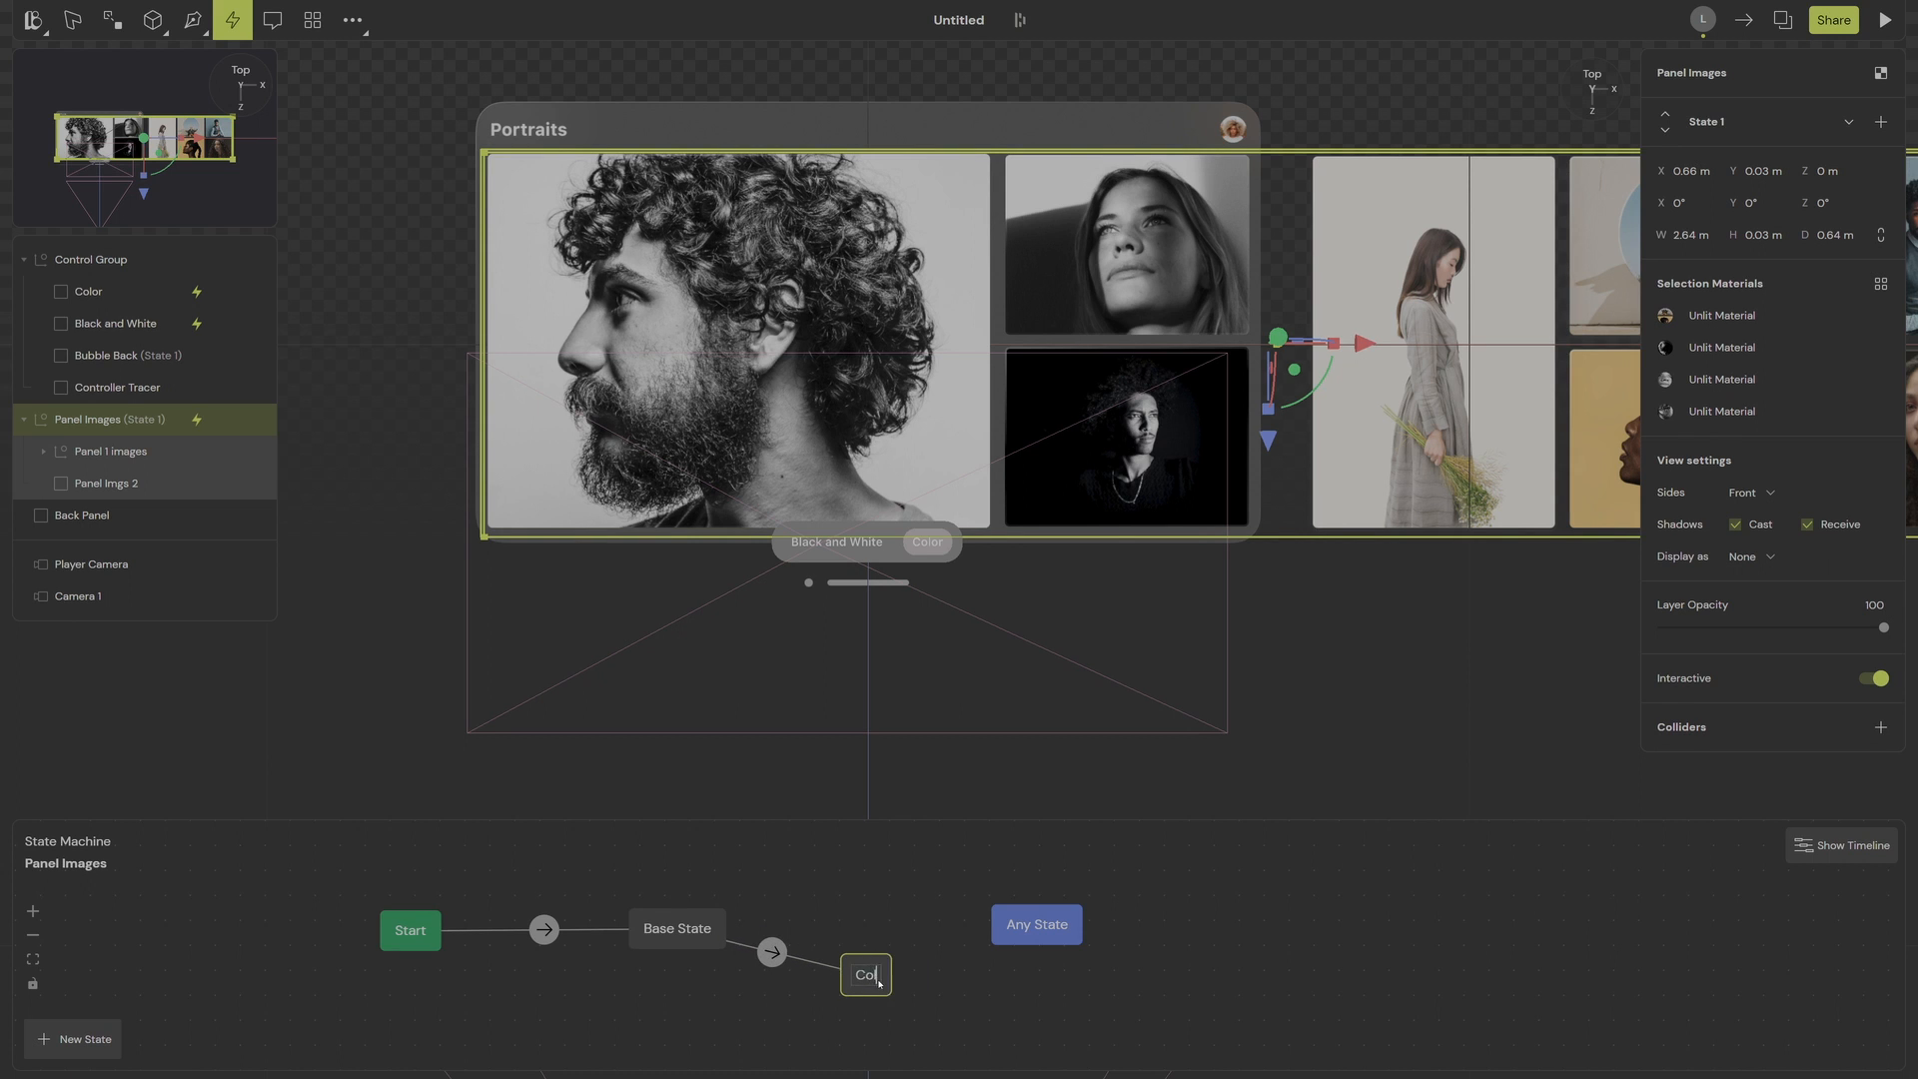
{"action": "key", "text": "Return"}
Step: Shift Panel Images along X to about -0.71 m in the Color Panel state and add a return transition to Base State
{"action": "left_click_drag", "start_coordinate": [1371, 347], "coordinate": [528, 388]}
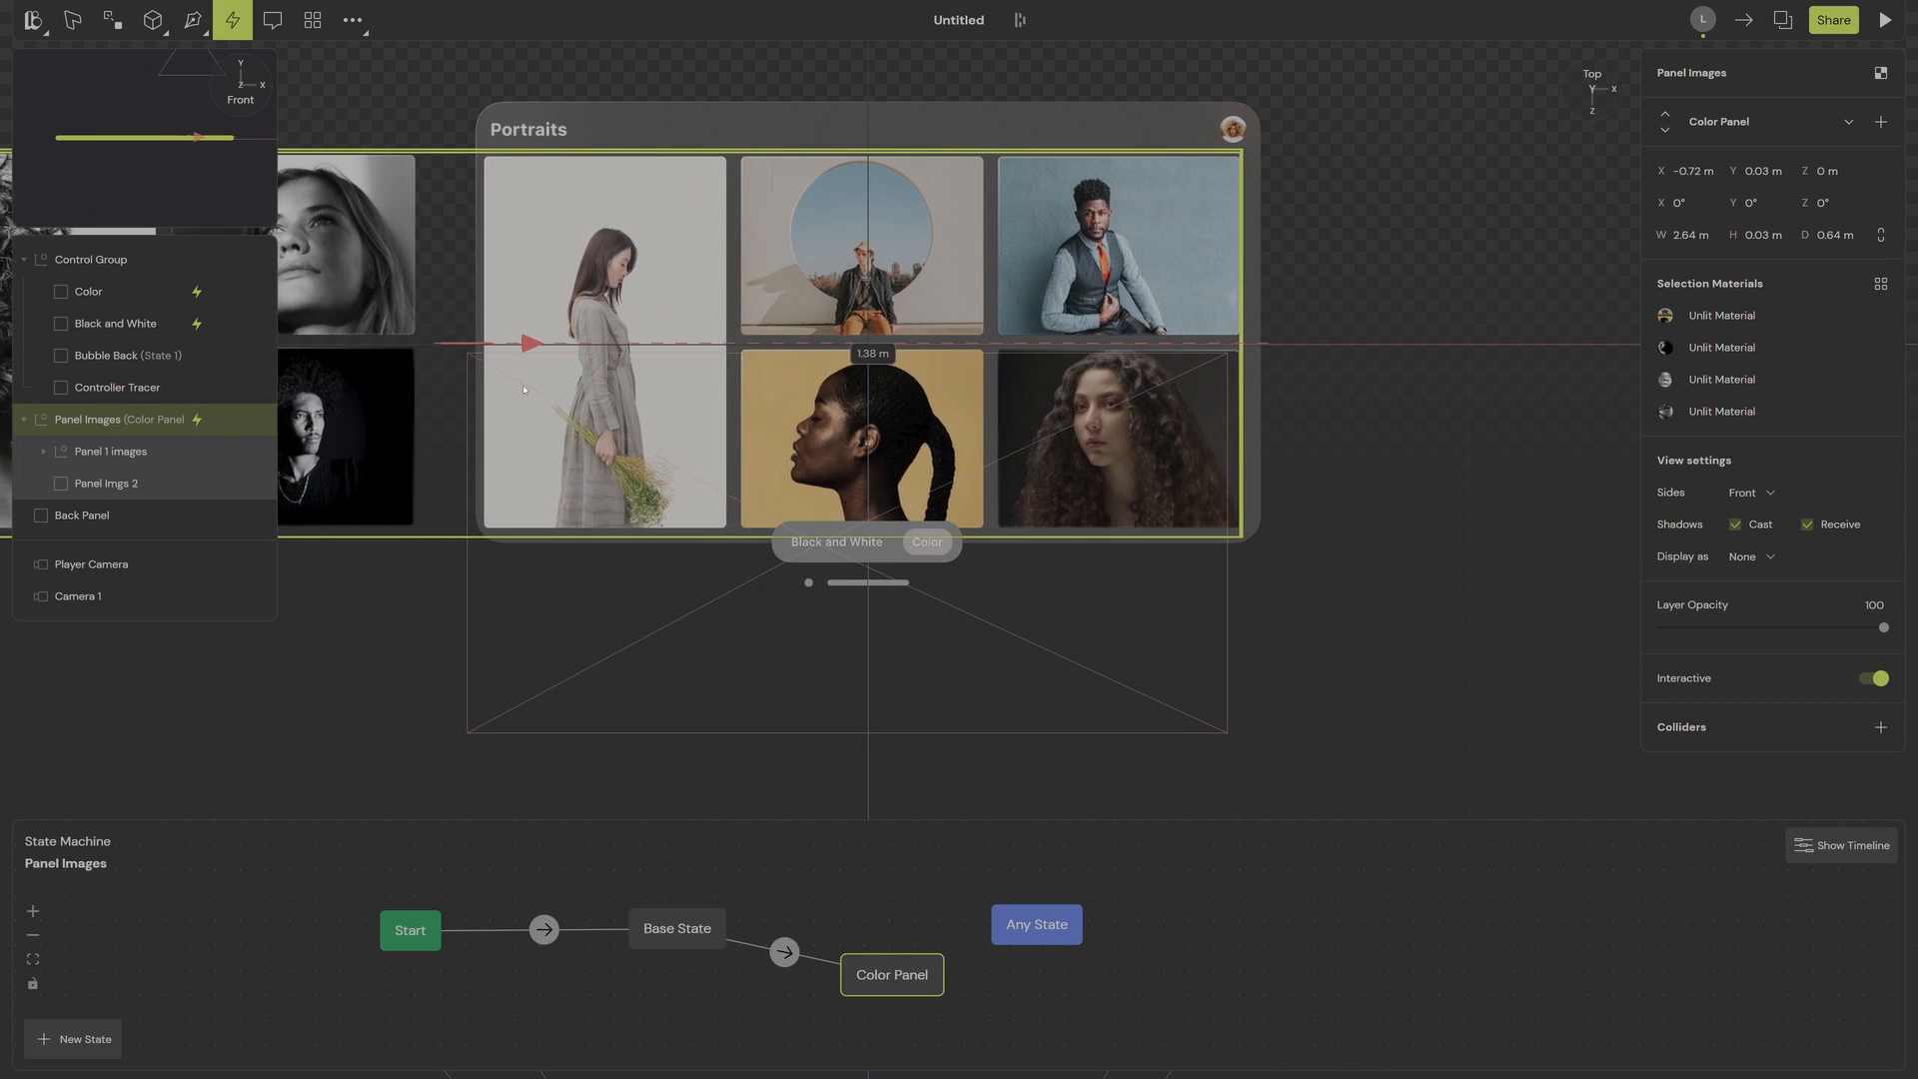
{"action": "left_click", "coordinate": [798, 977]}
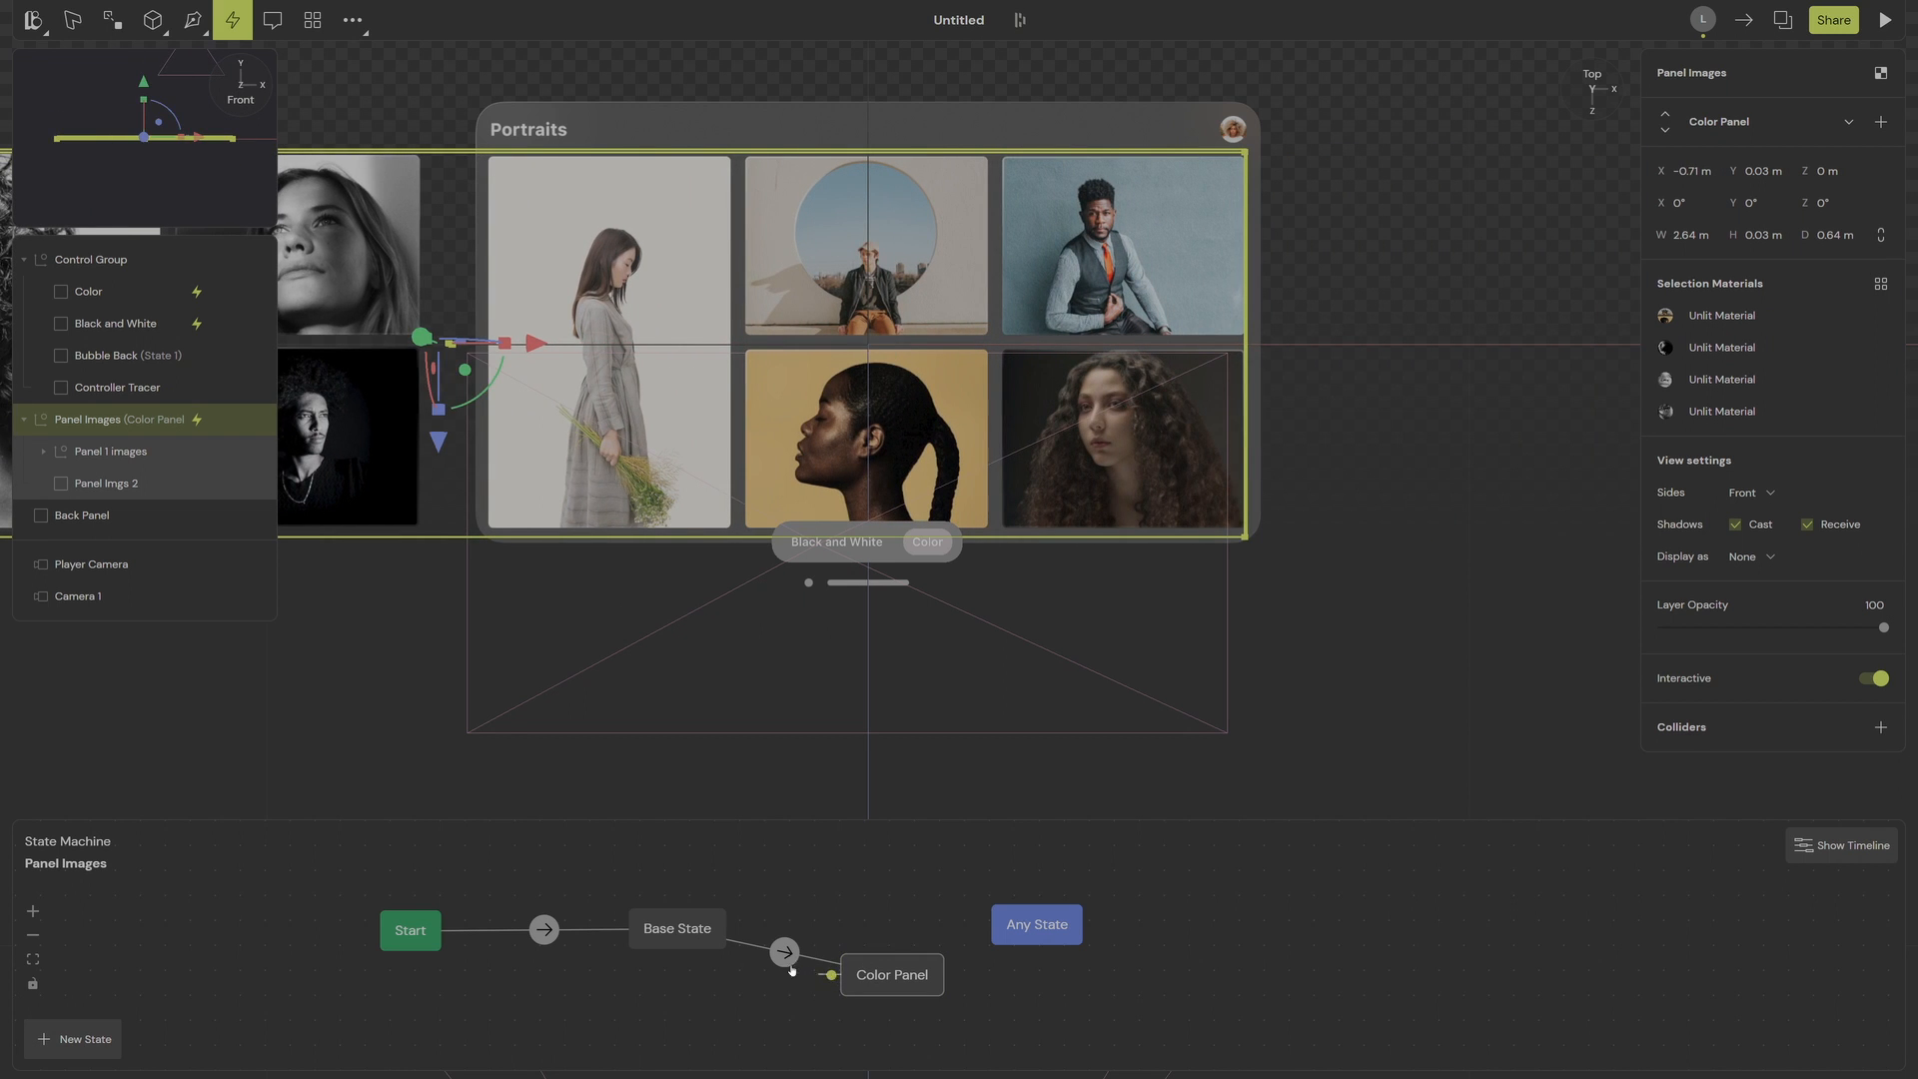
{"action": "left_click_drag", "start_coordinate": [832, 975], "coordinate": [680, 929]}
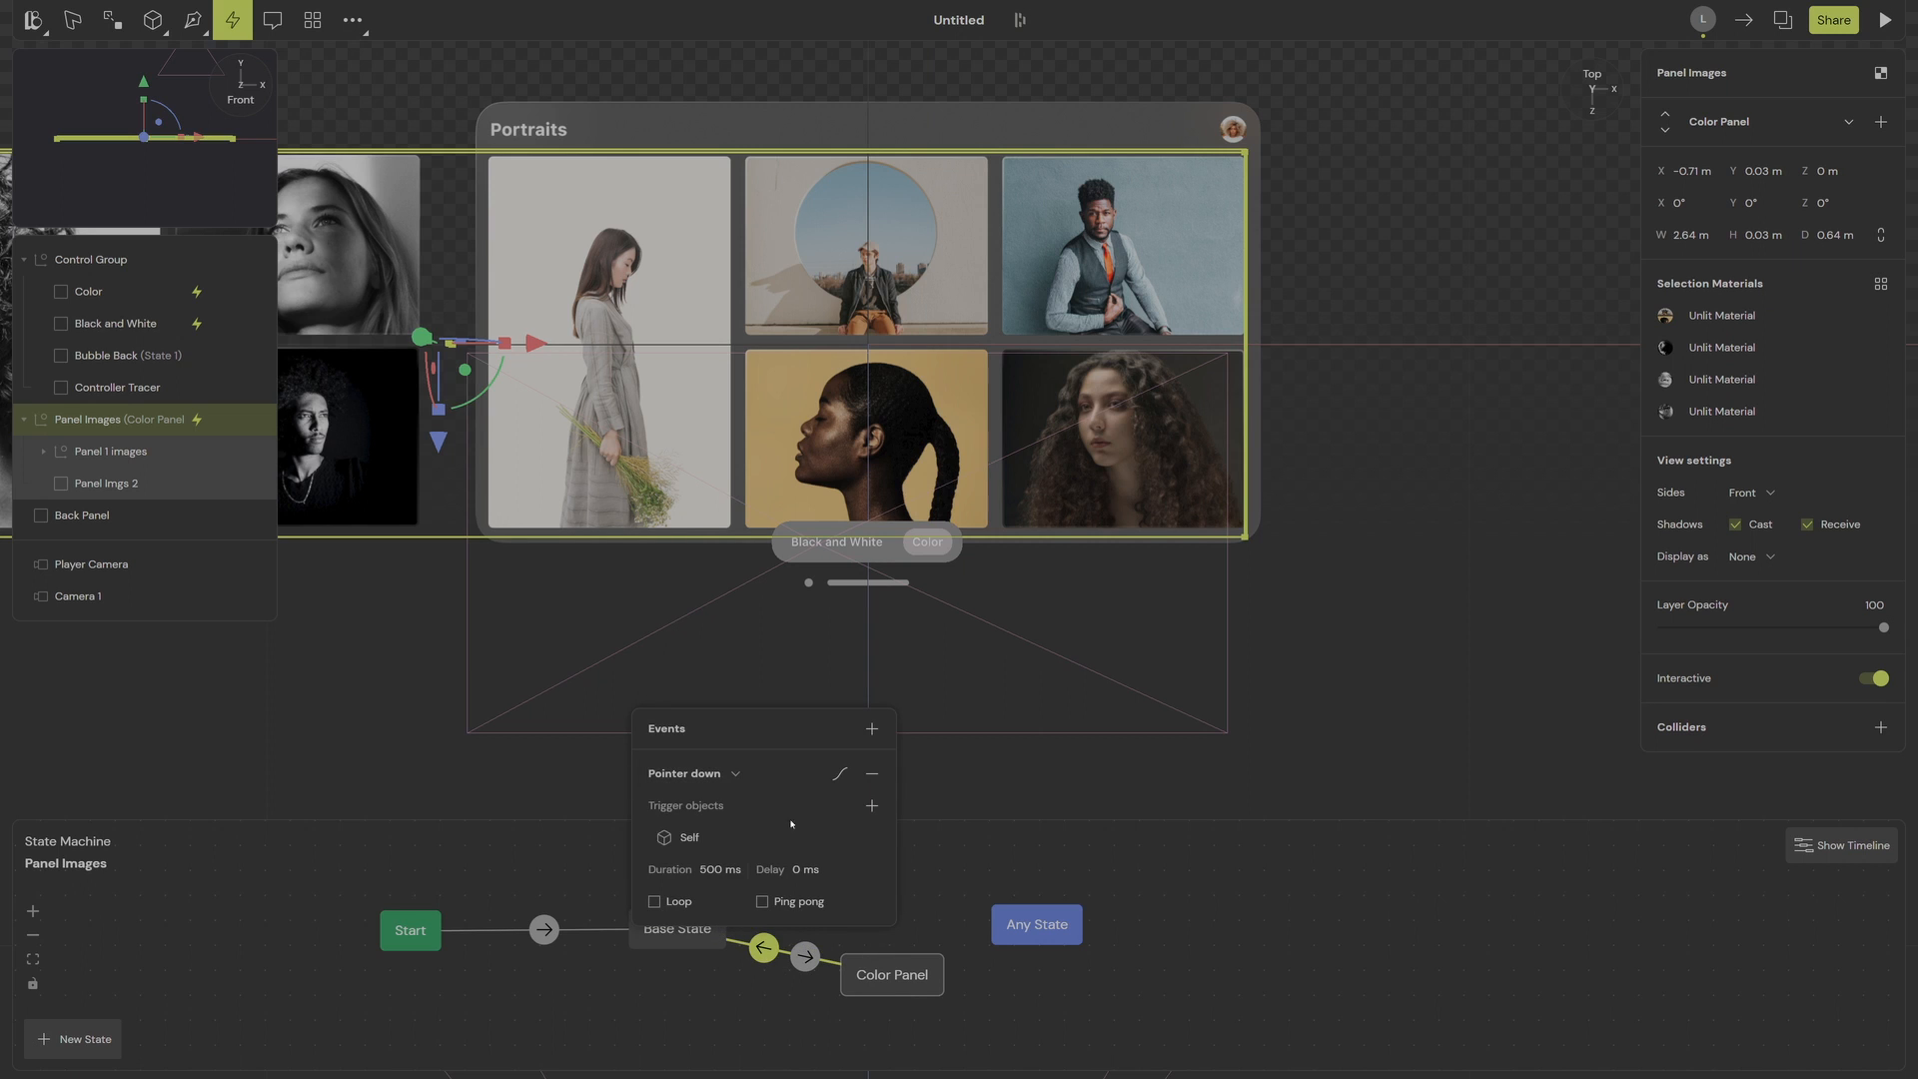
Step: Set Color as the trigger object of the transition to Color Panel, and Black and White as that of the return to Base State
{"action": "left_click", "coordinate": [806, 956]}
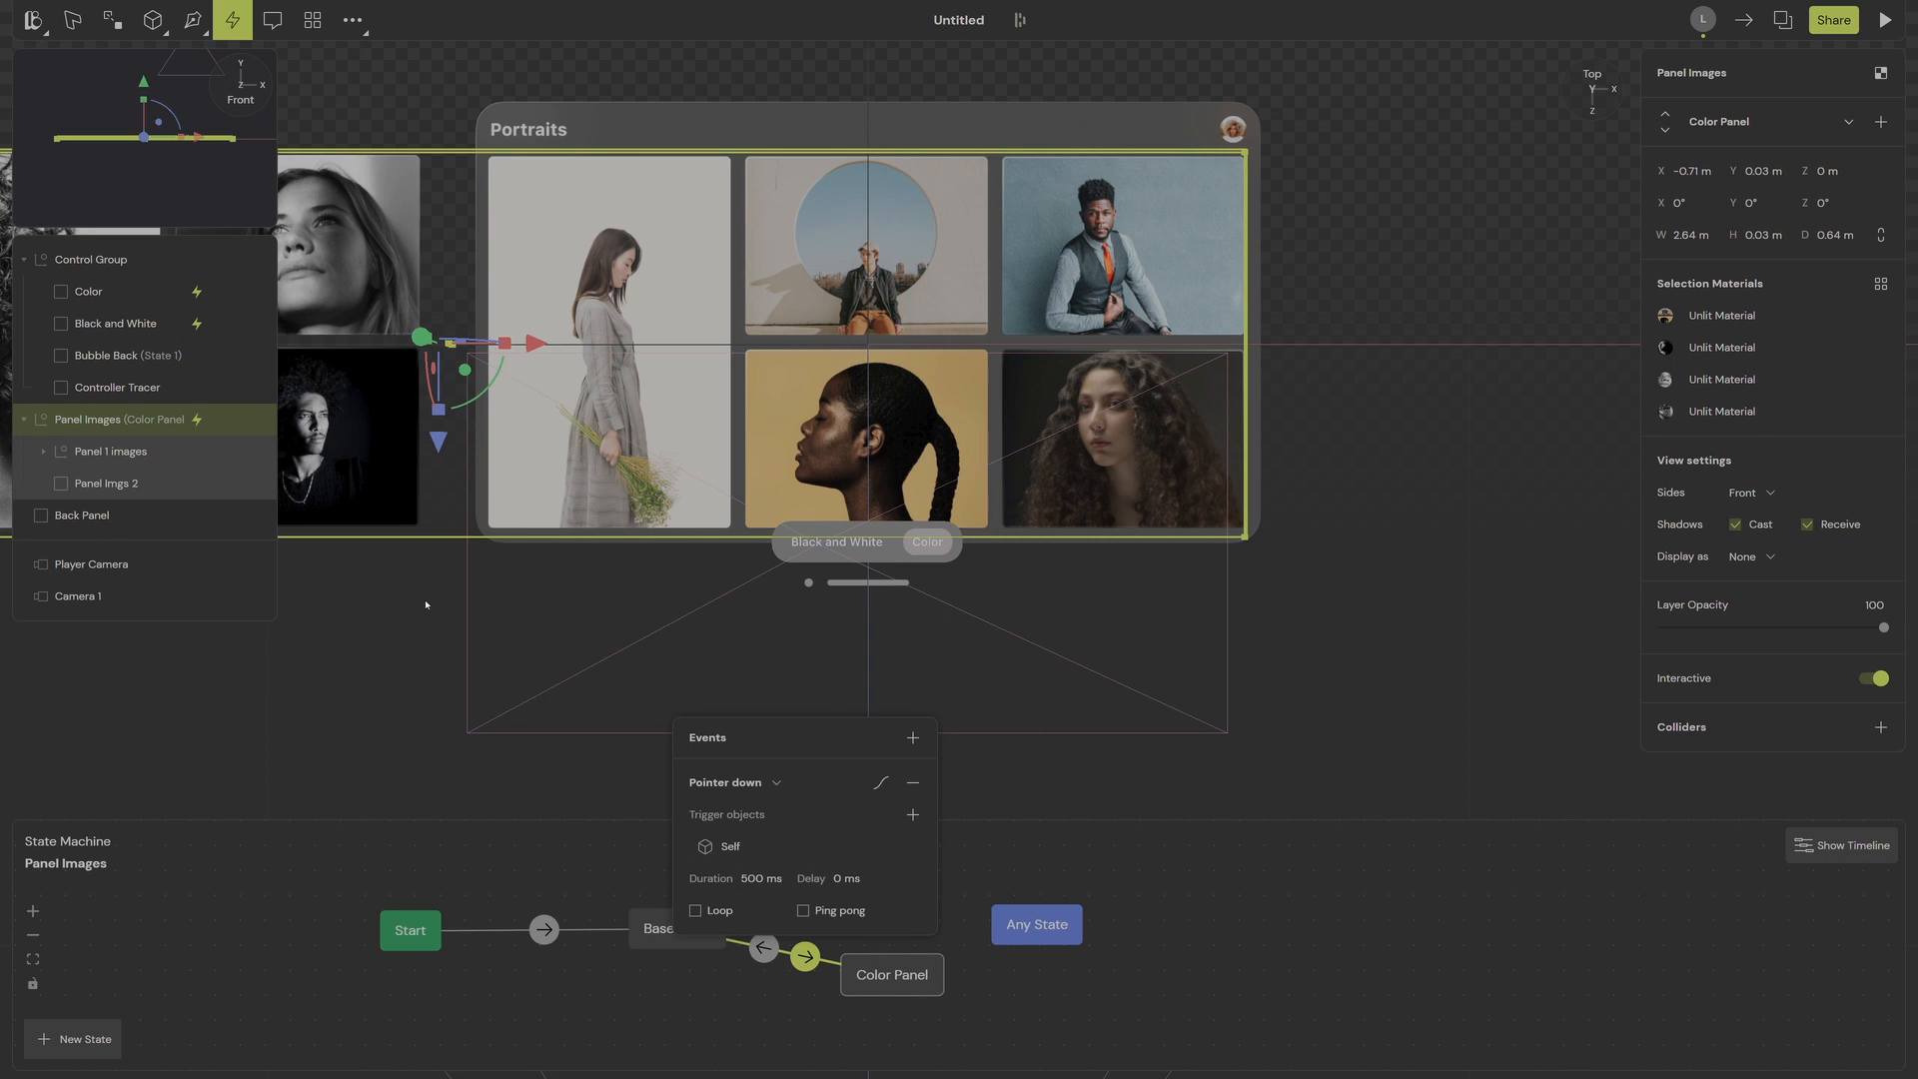
{"action": "left_click", "coordinate": [882, 847]}
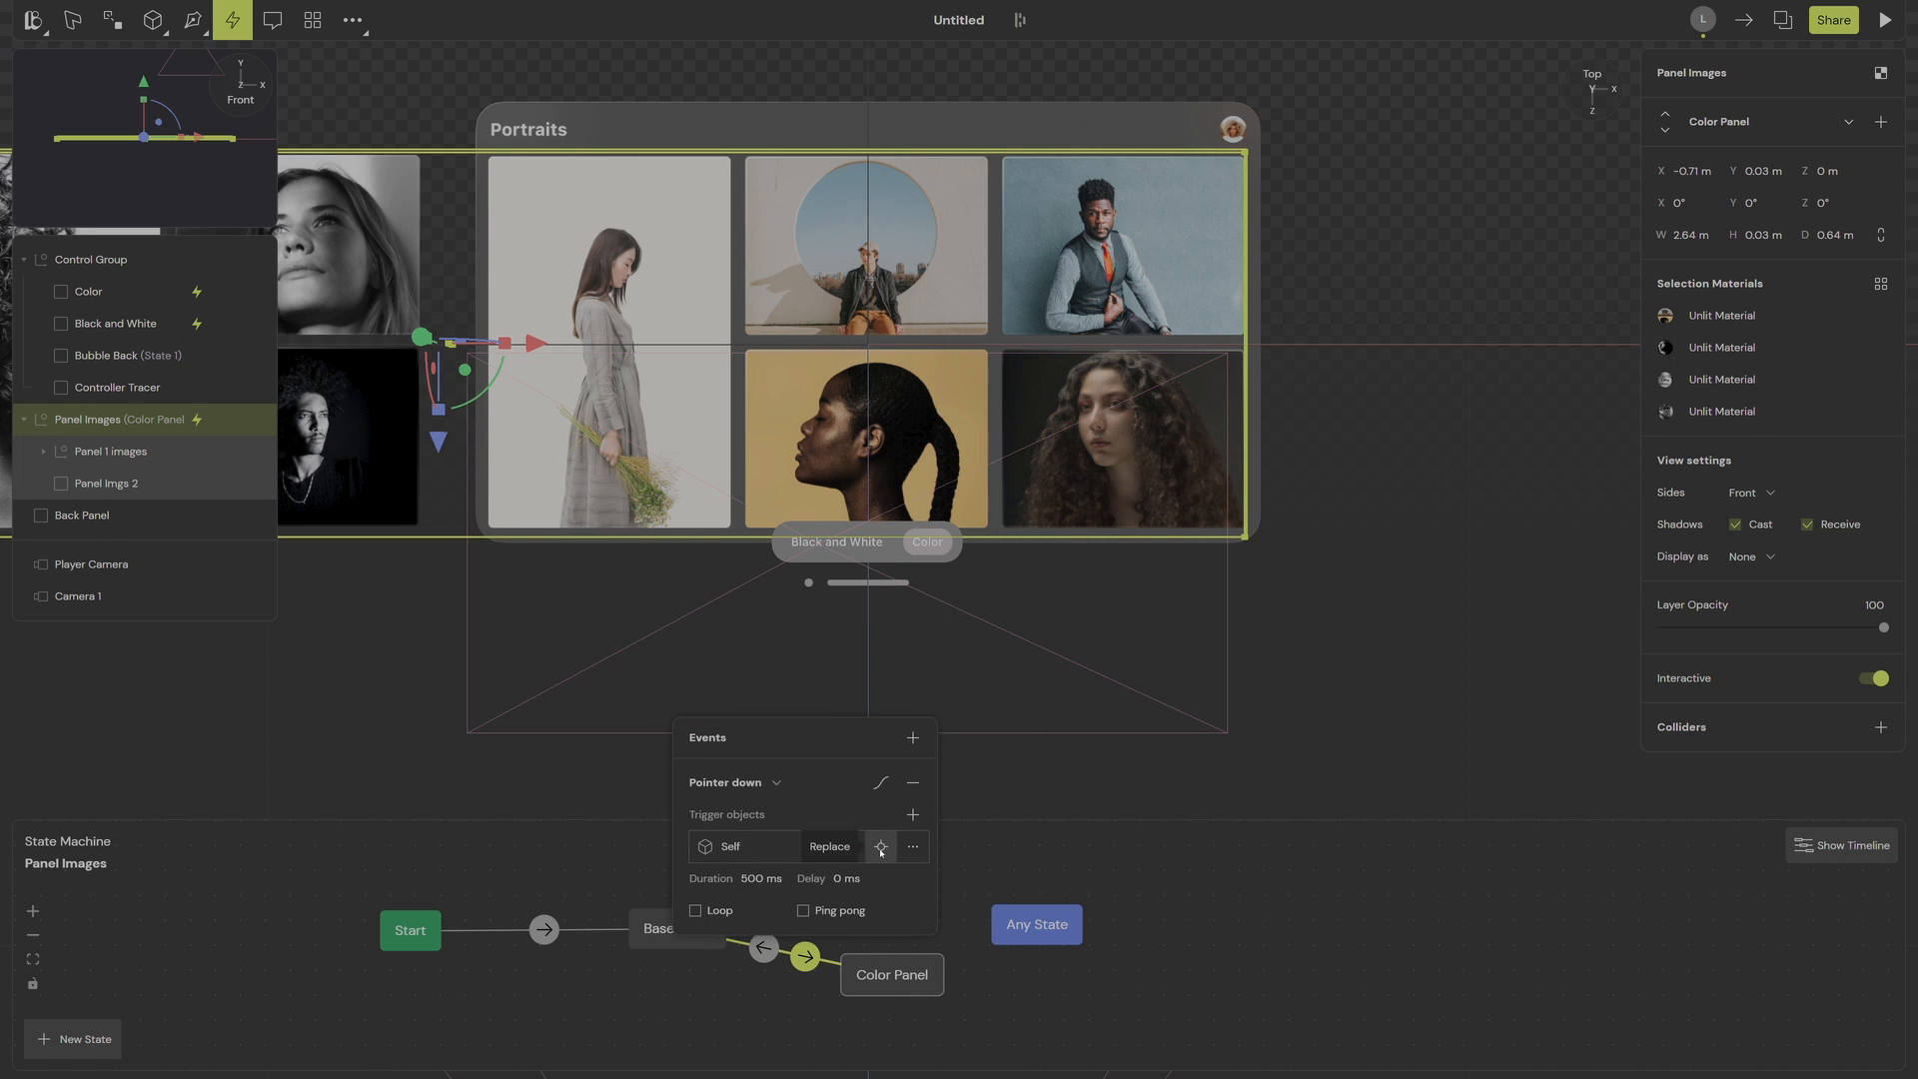
{"action": "left_click", "coordinate": [128, 300]}
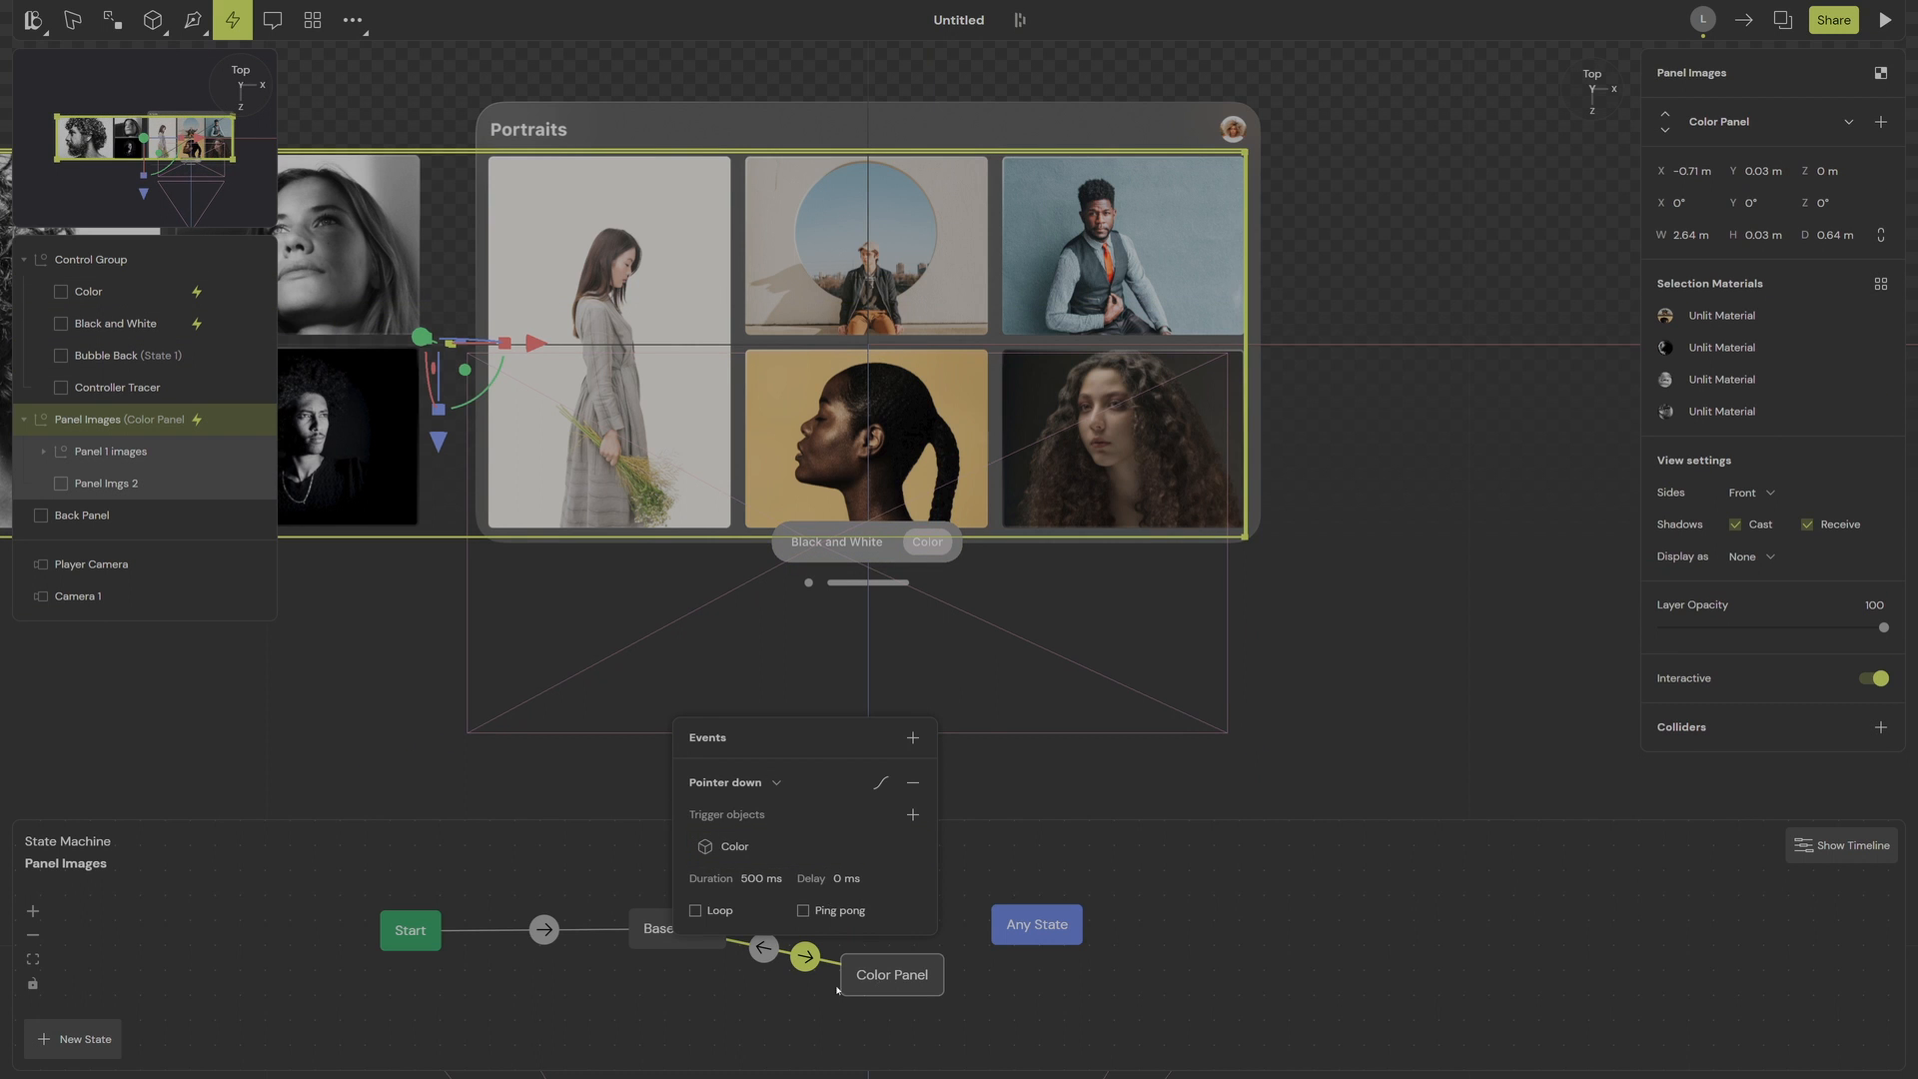
{"action": "left_click", "coordinate": [763, 947]}
{"action": "left_click", "coordinate": [839, 839]}
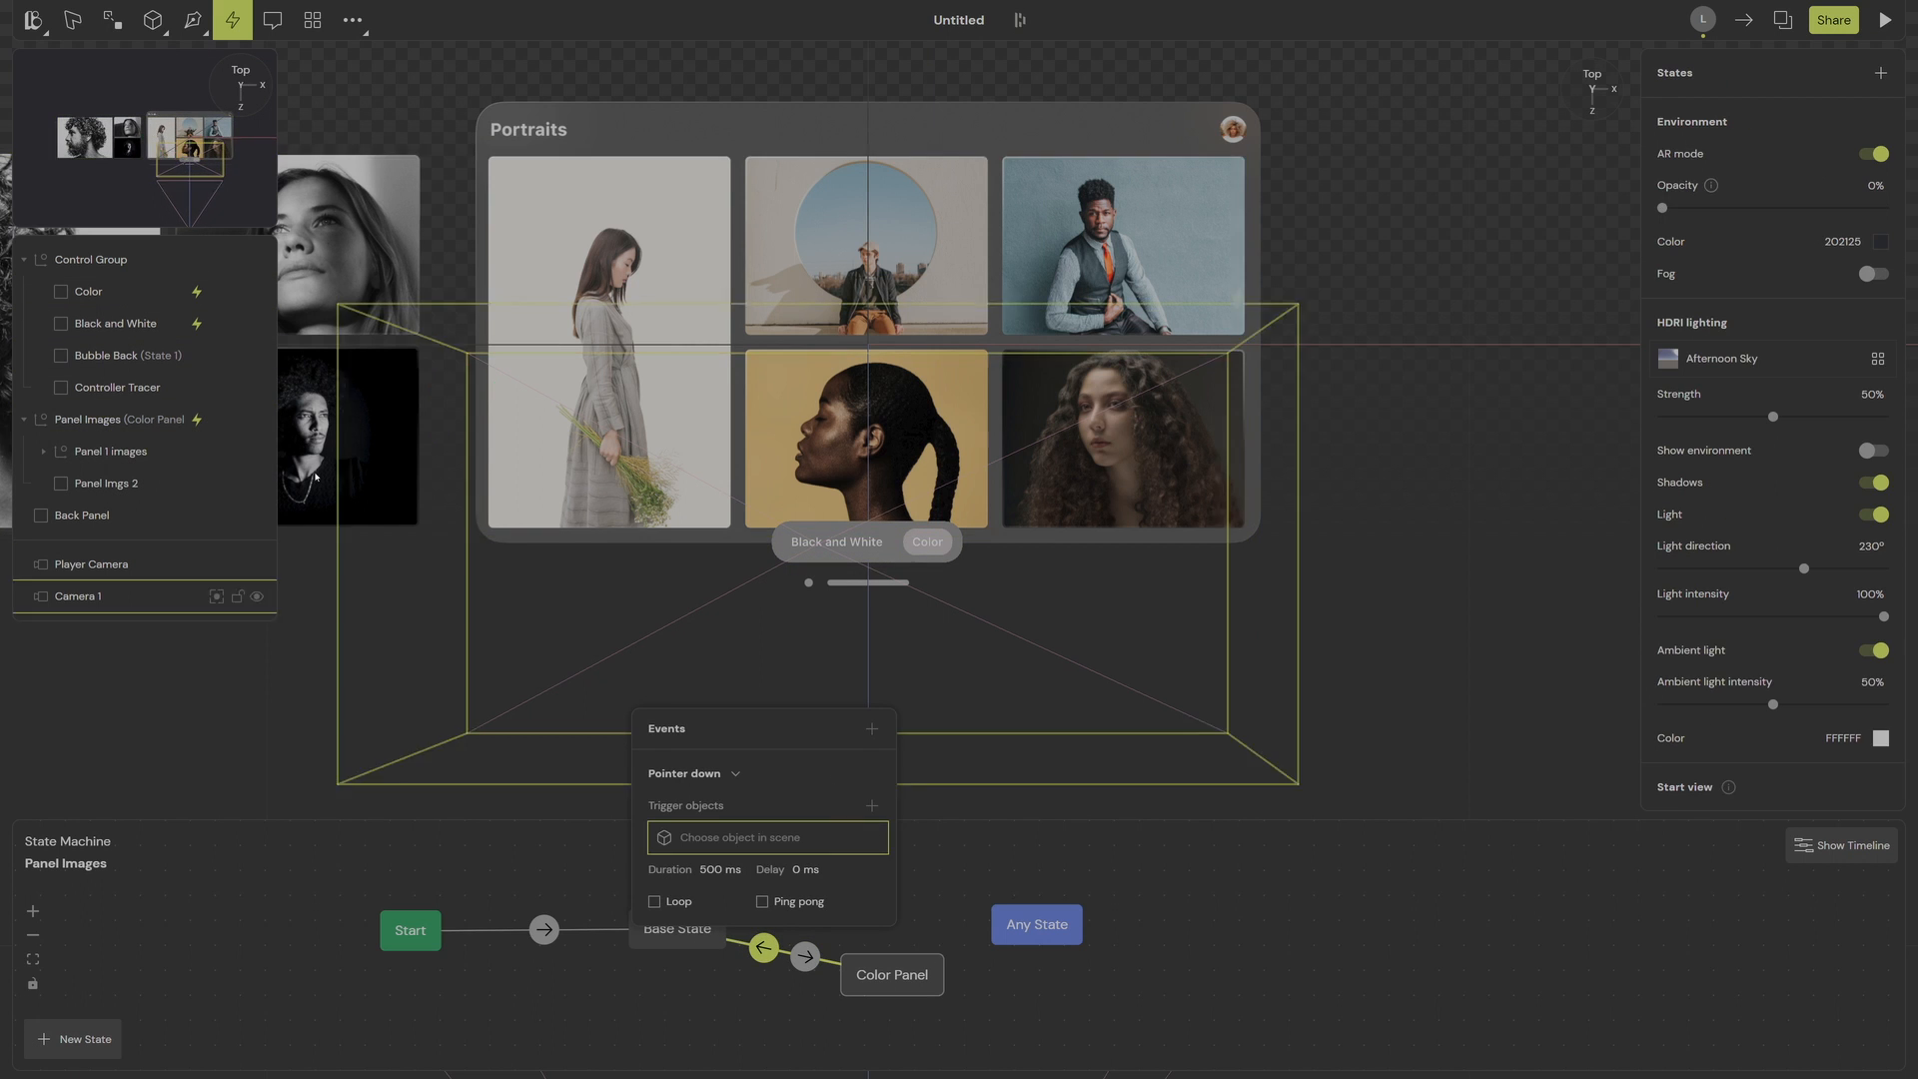
{"action": "left_click", "coordinate": [316, 478]}
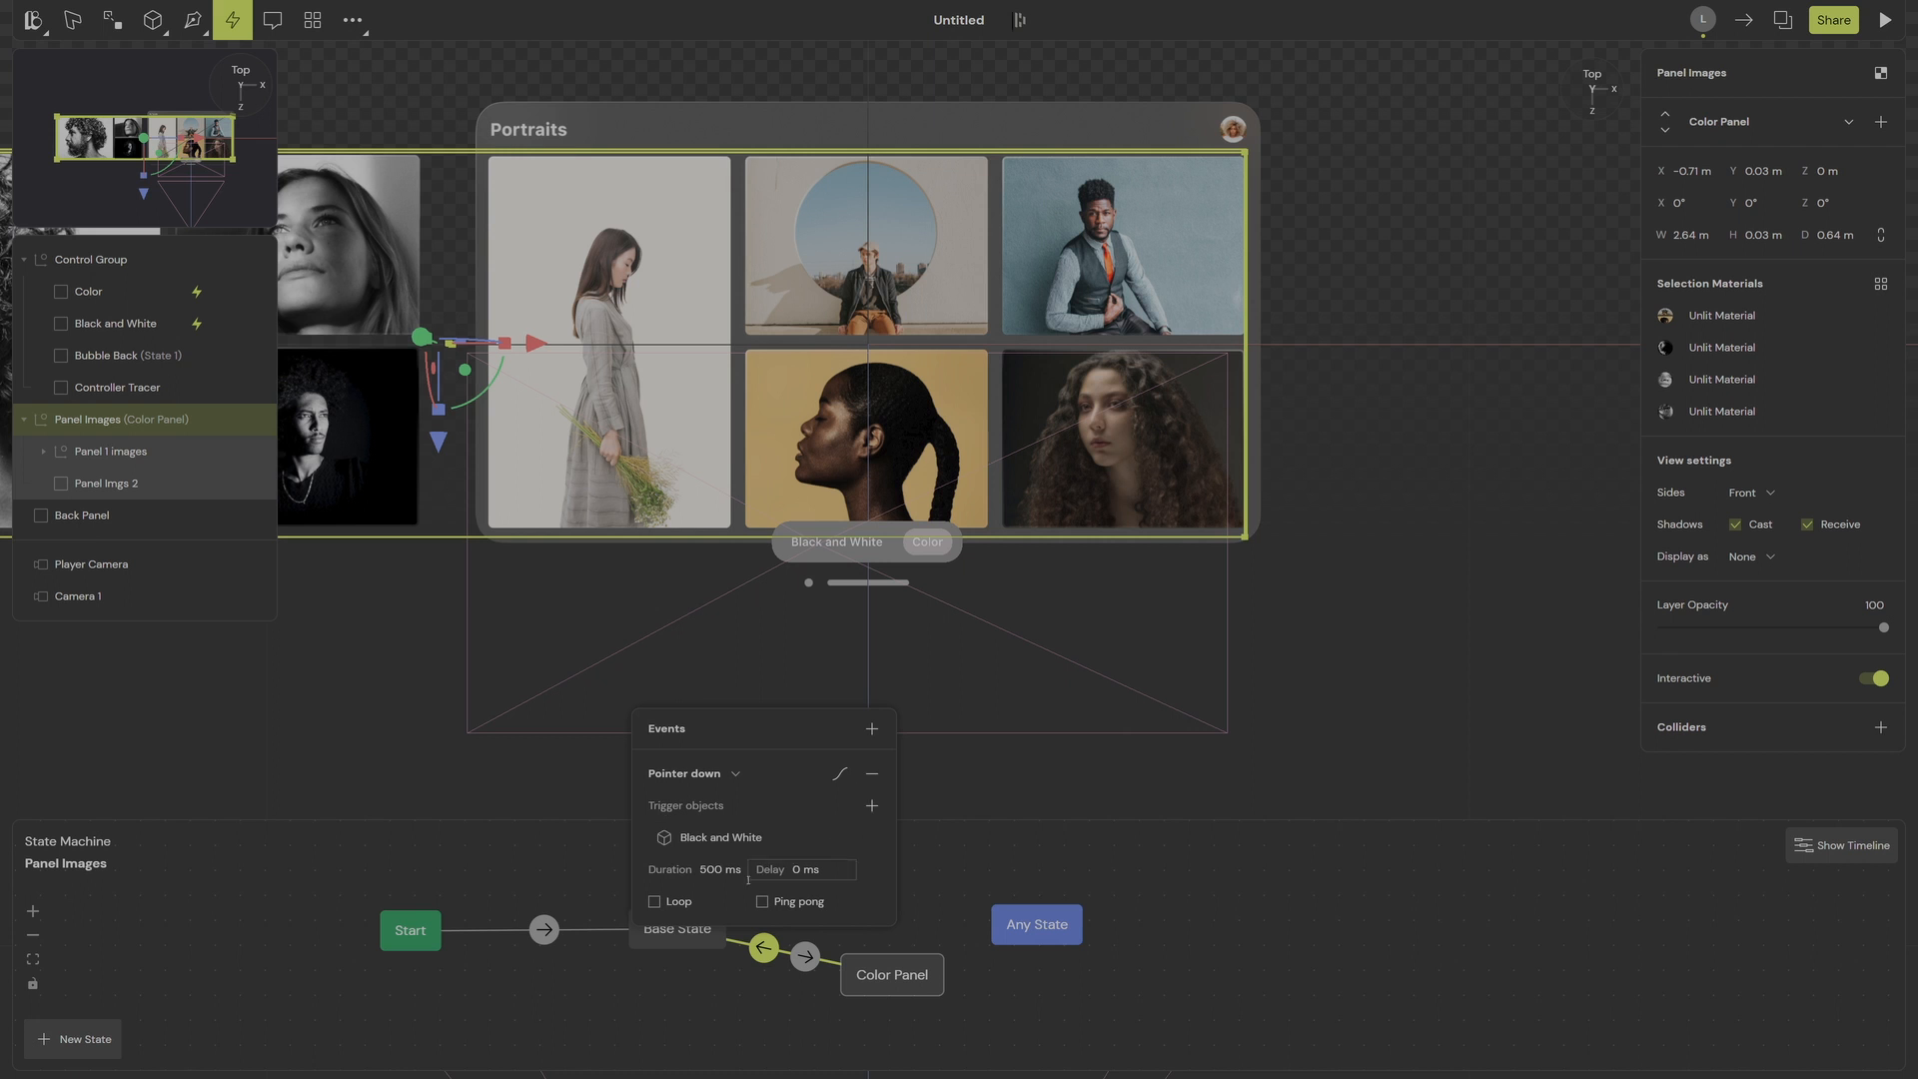
Step: Leave full screen and place the prototype preview in its own window beside the editor
{"action": "key", "text": "F11"}
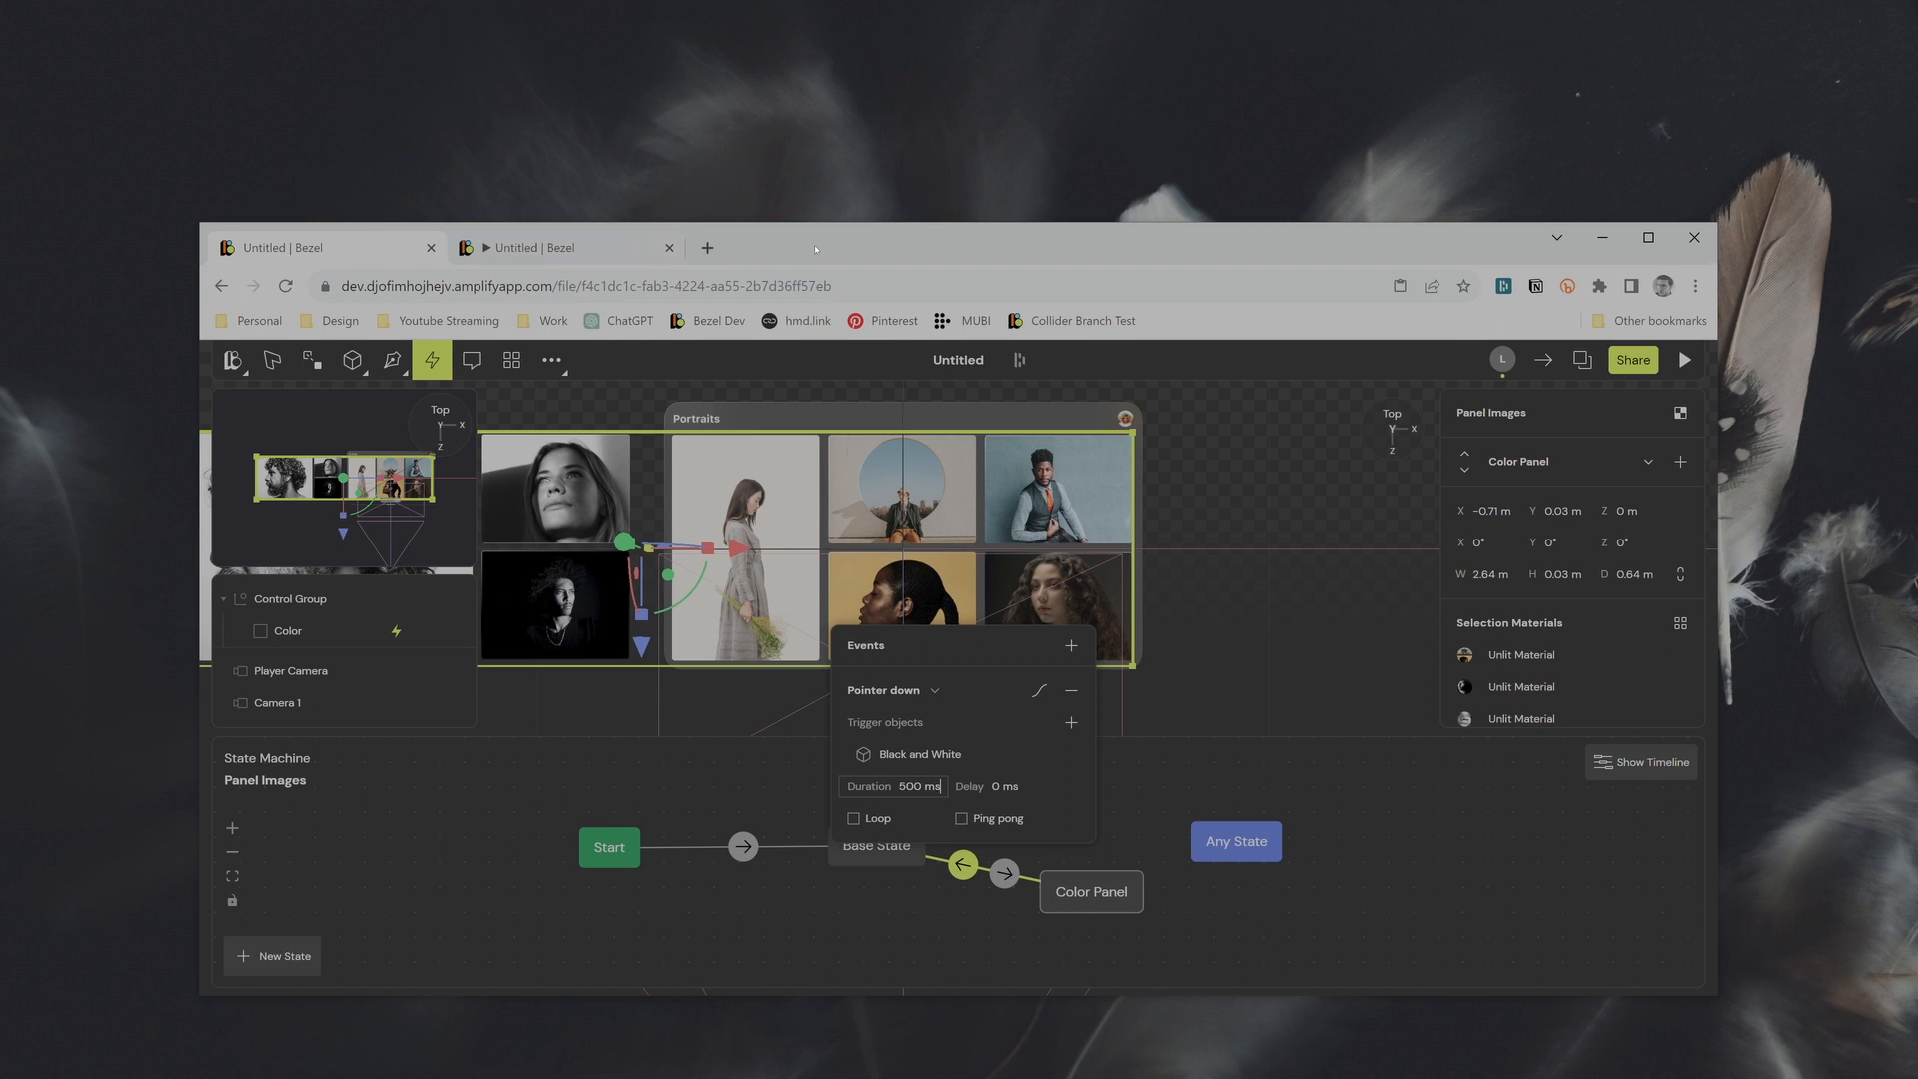
{"action": "left_click_drag", "start_coordinate": [815, 249], "coordinate": [814, 154]}
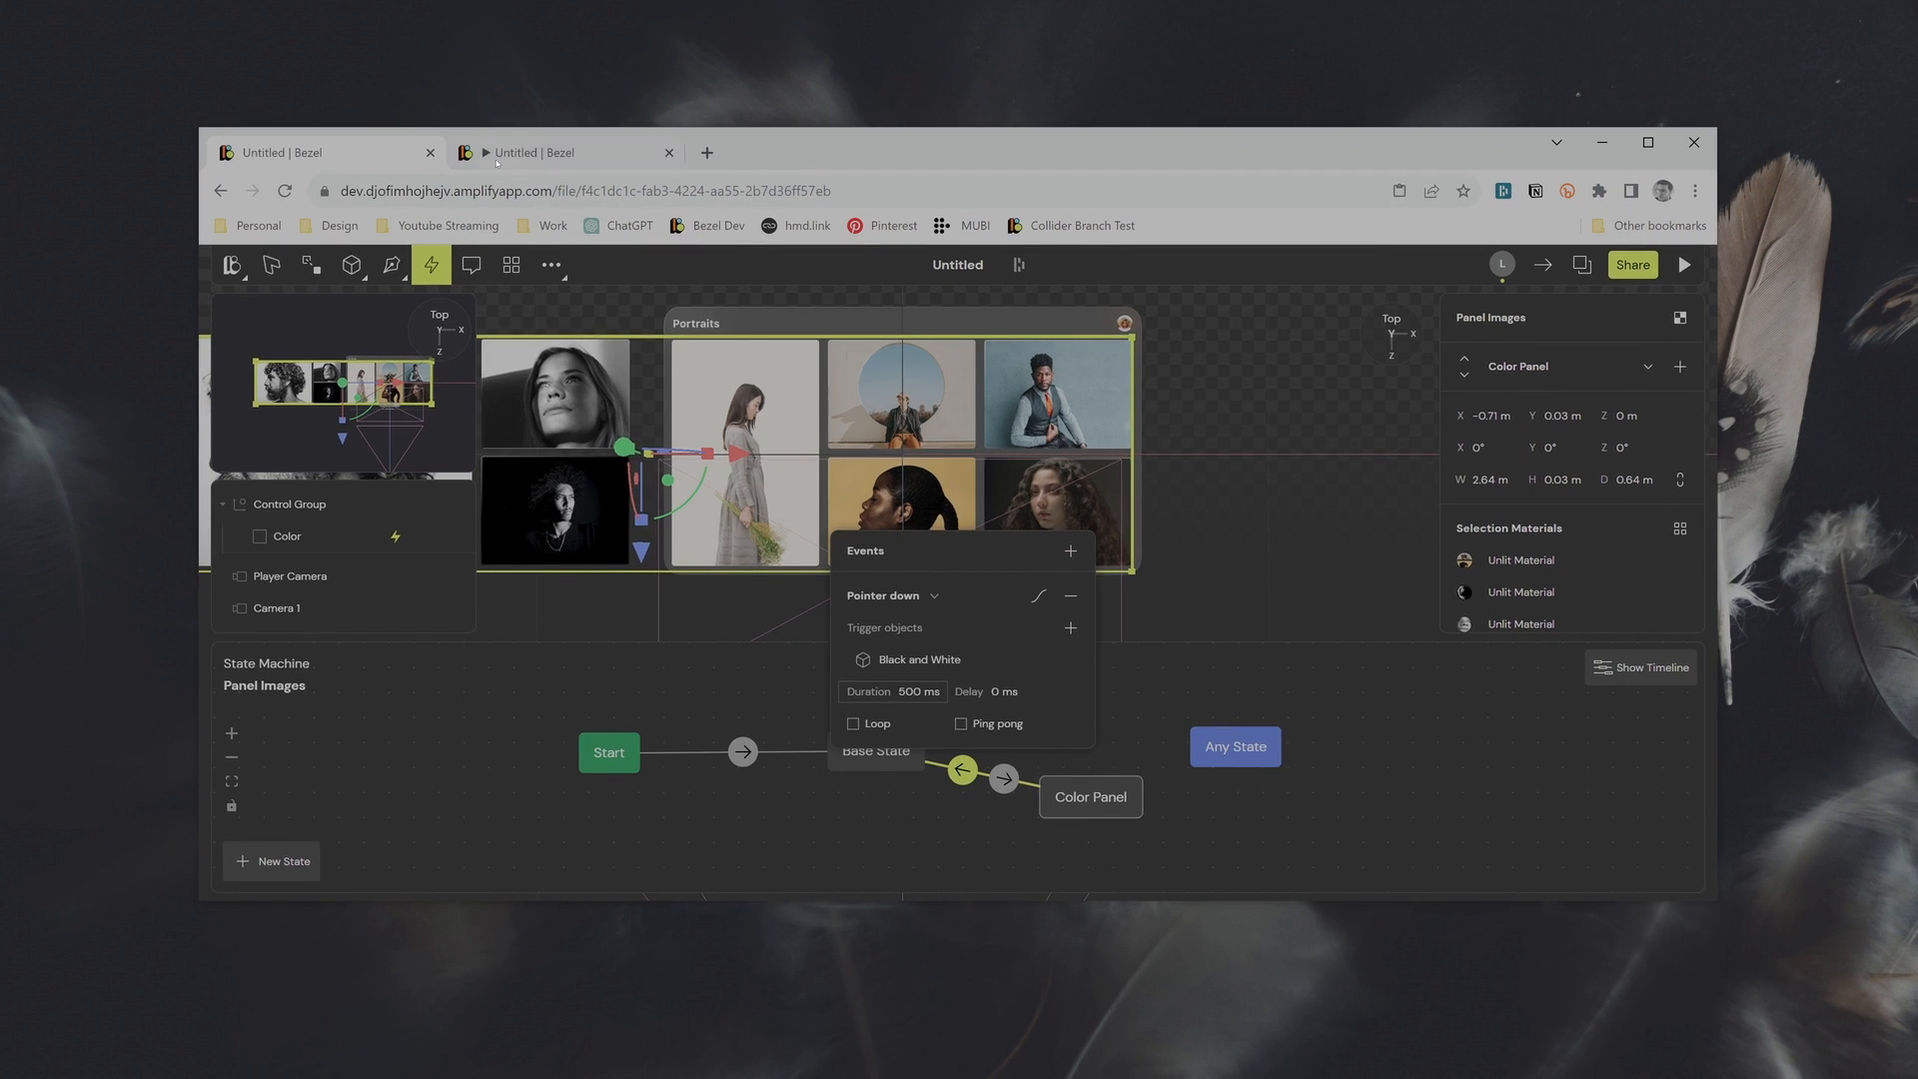
{"action": "left_click_drag", "start_coordinate": [585, 153], "coordinate": [827, 356]}
{"action": "left_click_drag", "start_coordinate": [363, 141], "coordinate": [0, 197]}
{"action": "left_click", "coordinate": [1192, 68]}
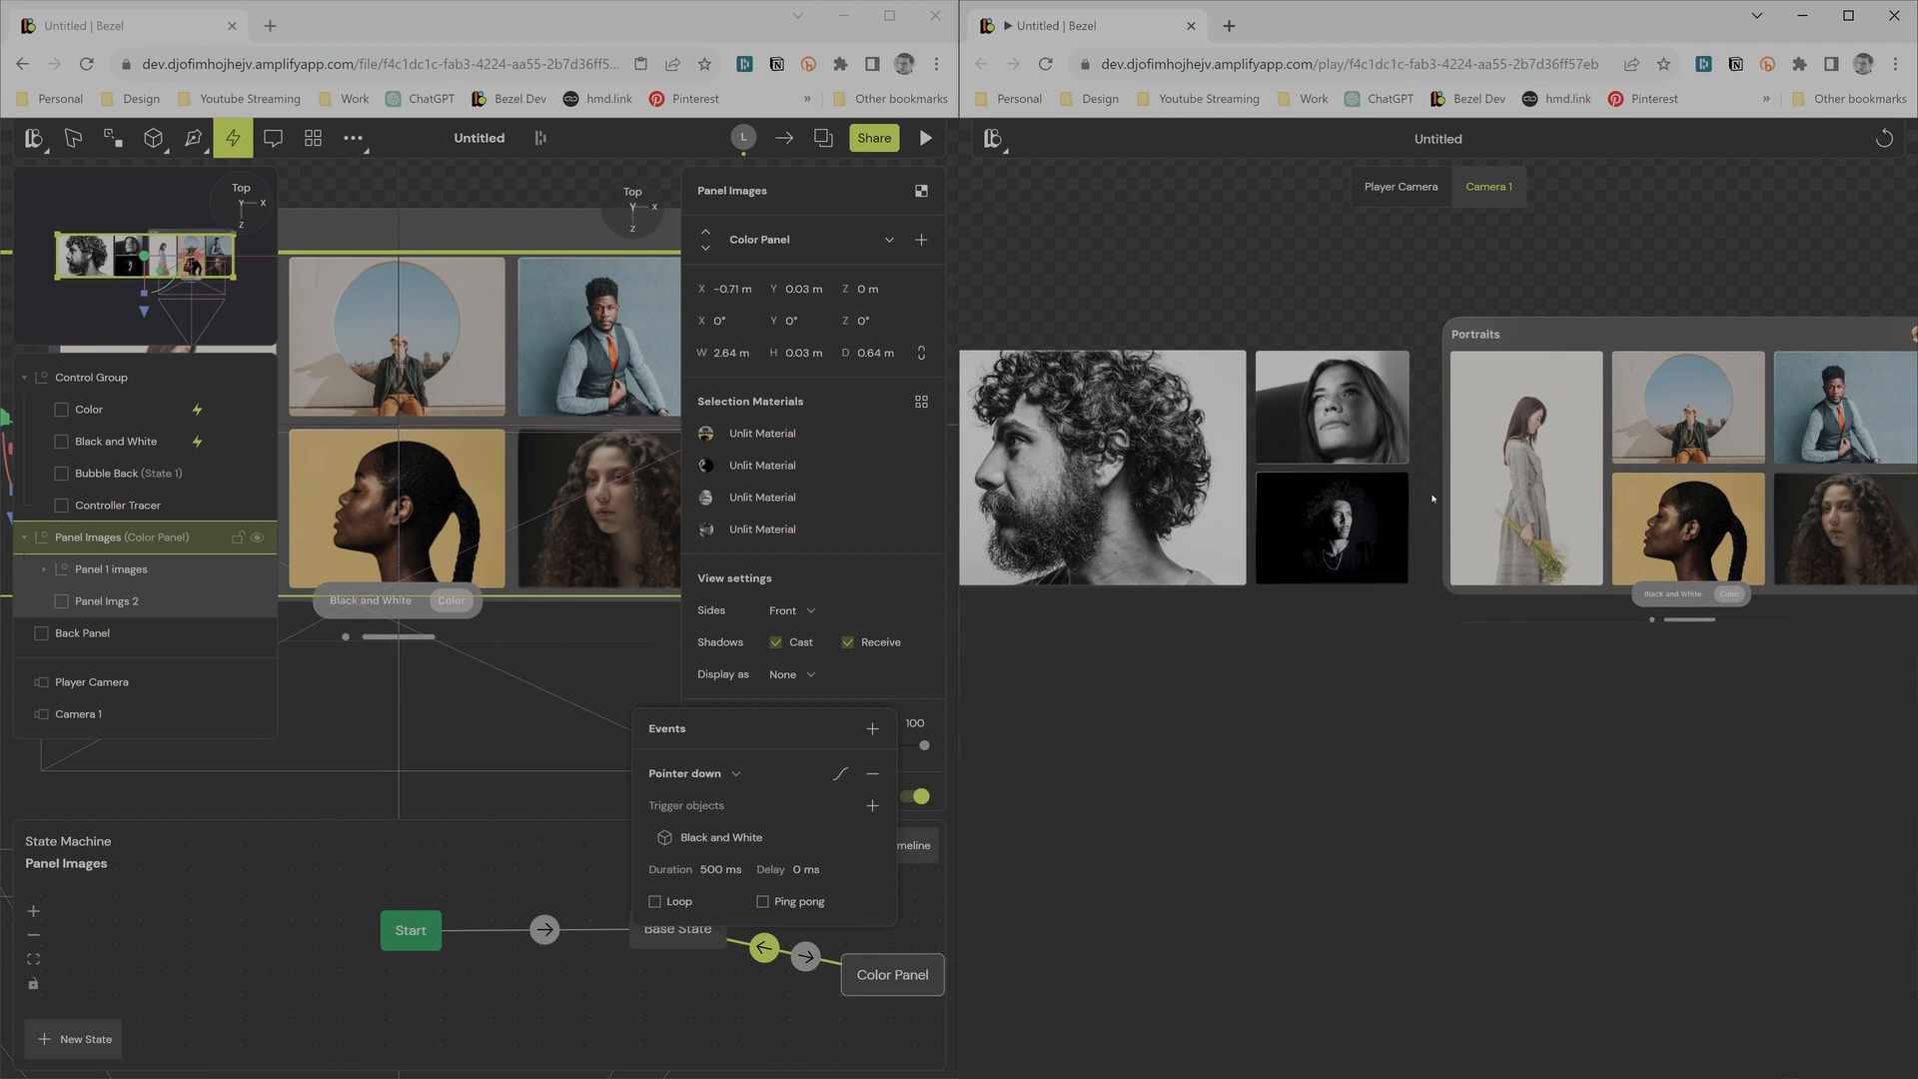
Step: Restart the prototype preview and examine how the images sit relative to the Portraits panel
{"action": "left_click", "coordinate": [1885, 139]}
{"action": "middle_click_drag", "start_coordinate": [1708, 608], "coordinate": [1362, 607]}
{"action": "scroll", "coordinate": [1362, 607], "scroll_direction": "up", "scroll_amount": 1}
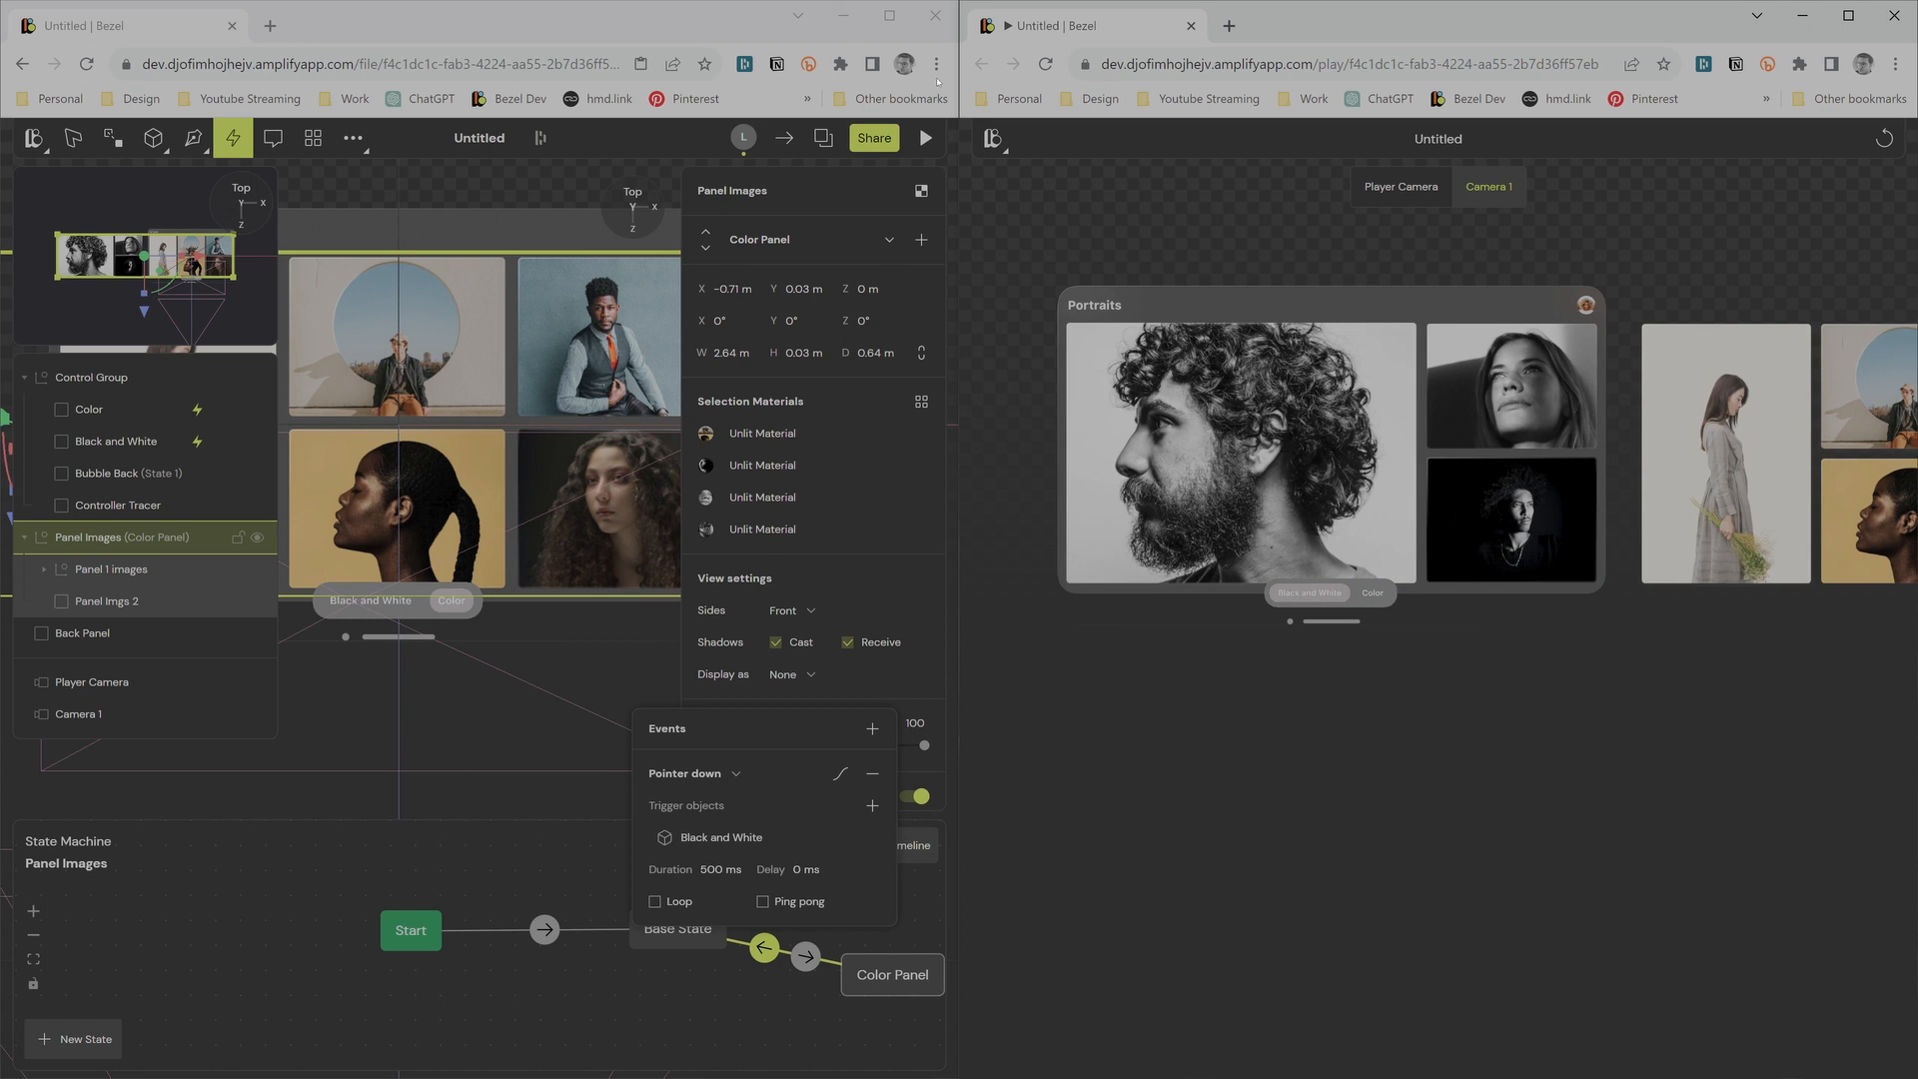
{"action": "left_click_drag", "start_coordinate": [958, 85], "coordinate": [1418, 100]}
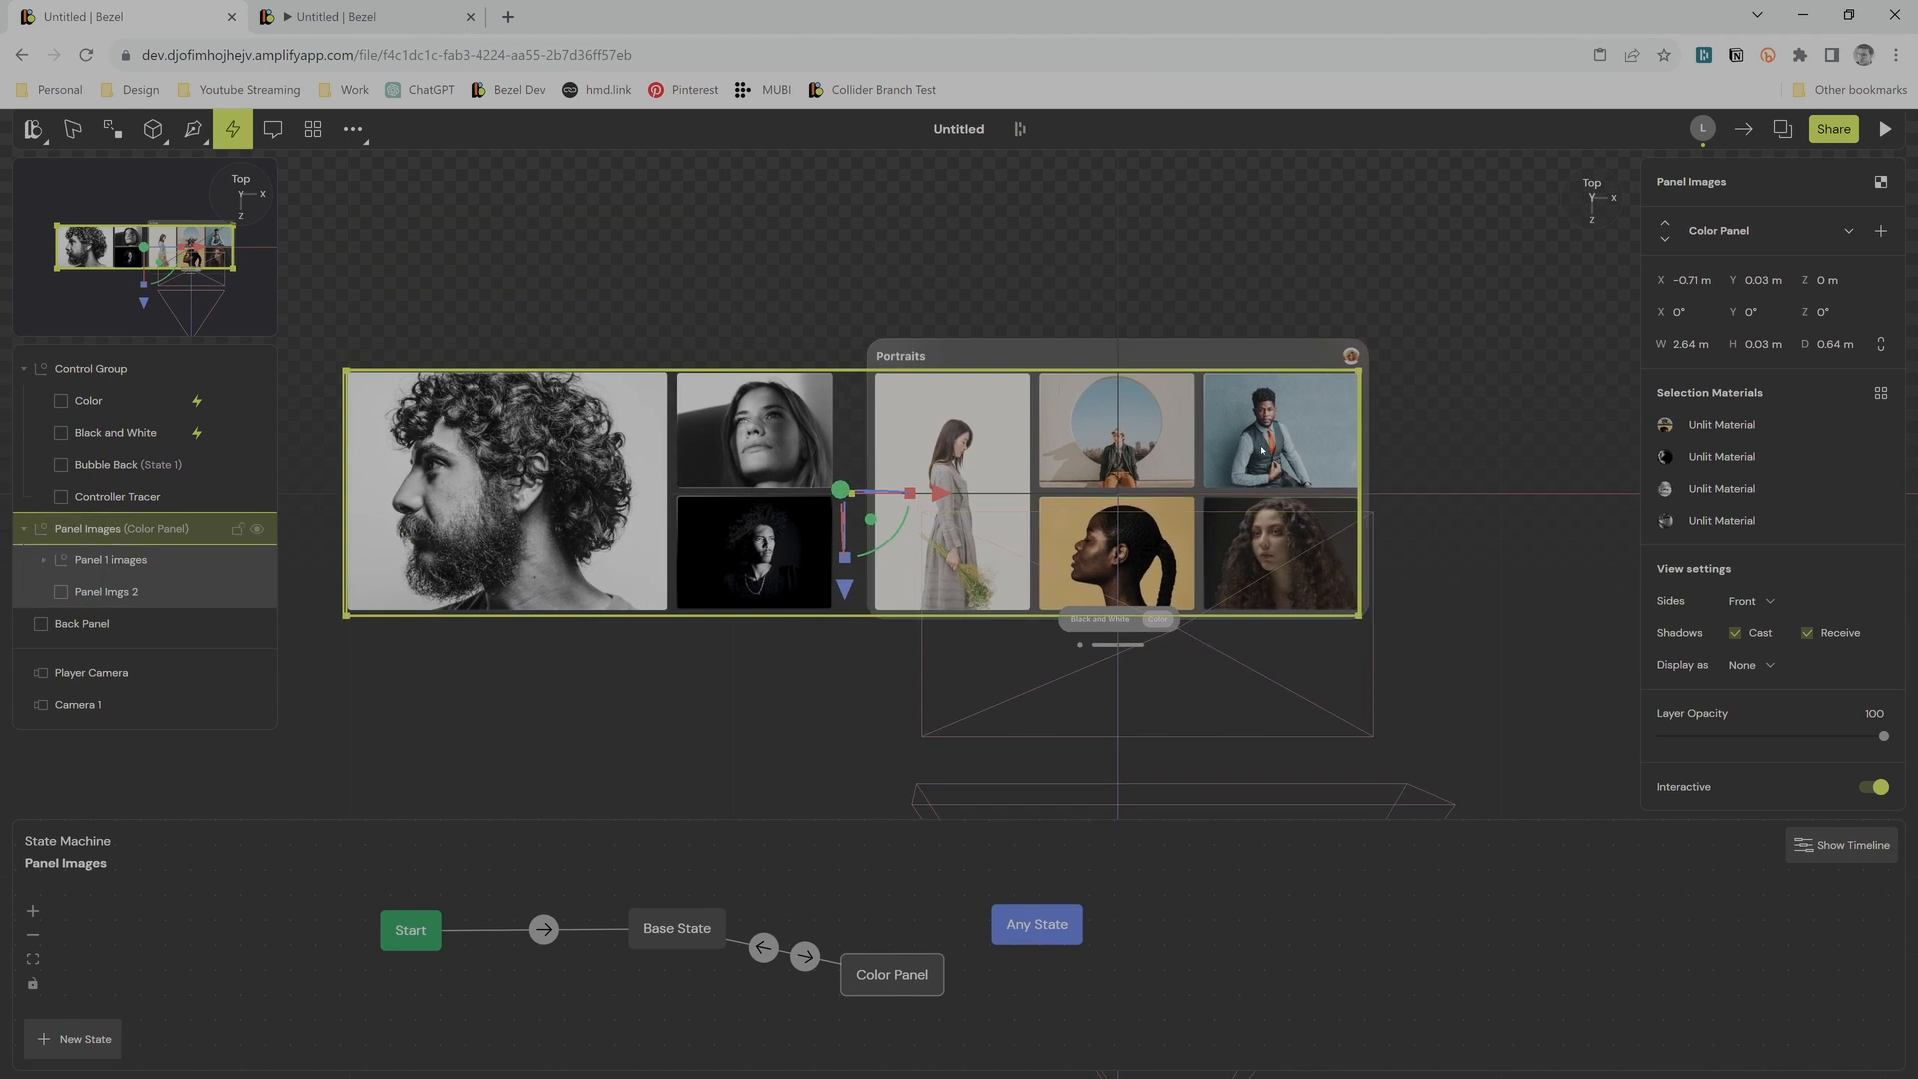
Step: Branch a new state off the Base State of Panel Imgs 2
{"action": "middle_click_drag", "start_coordinate": [1261, 450], "coordinate": [1267, 373]}
{"action": "scroll", "coordinate": [1020, 390], "scroll_direction": "up", "scroll_amount": 2}
{"action": "scroll", "coordinate": [1020, 390], "scroll_direction": "down", "scroll_amount": 2}
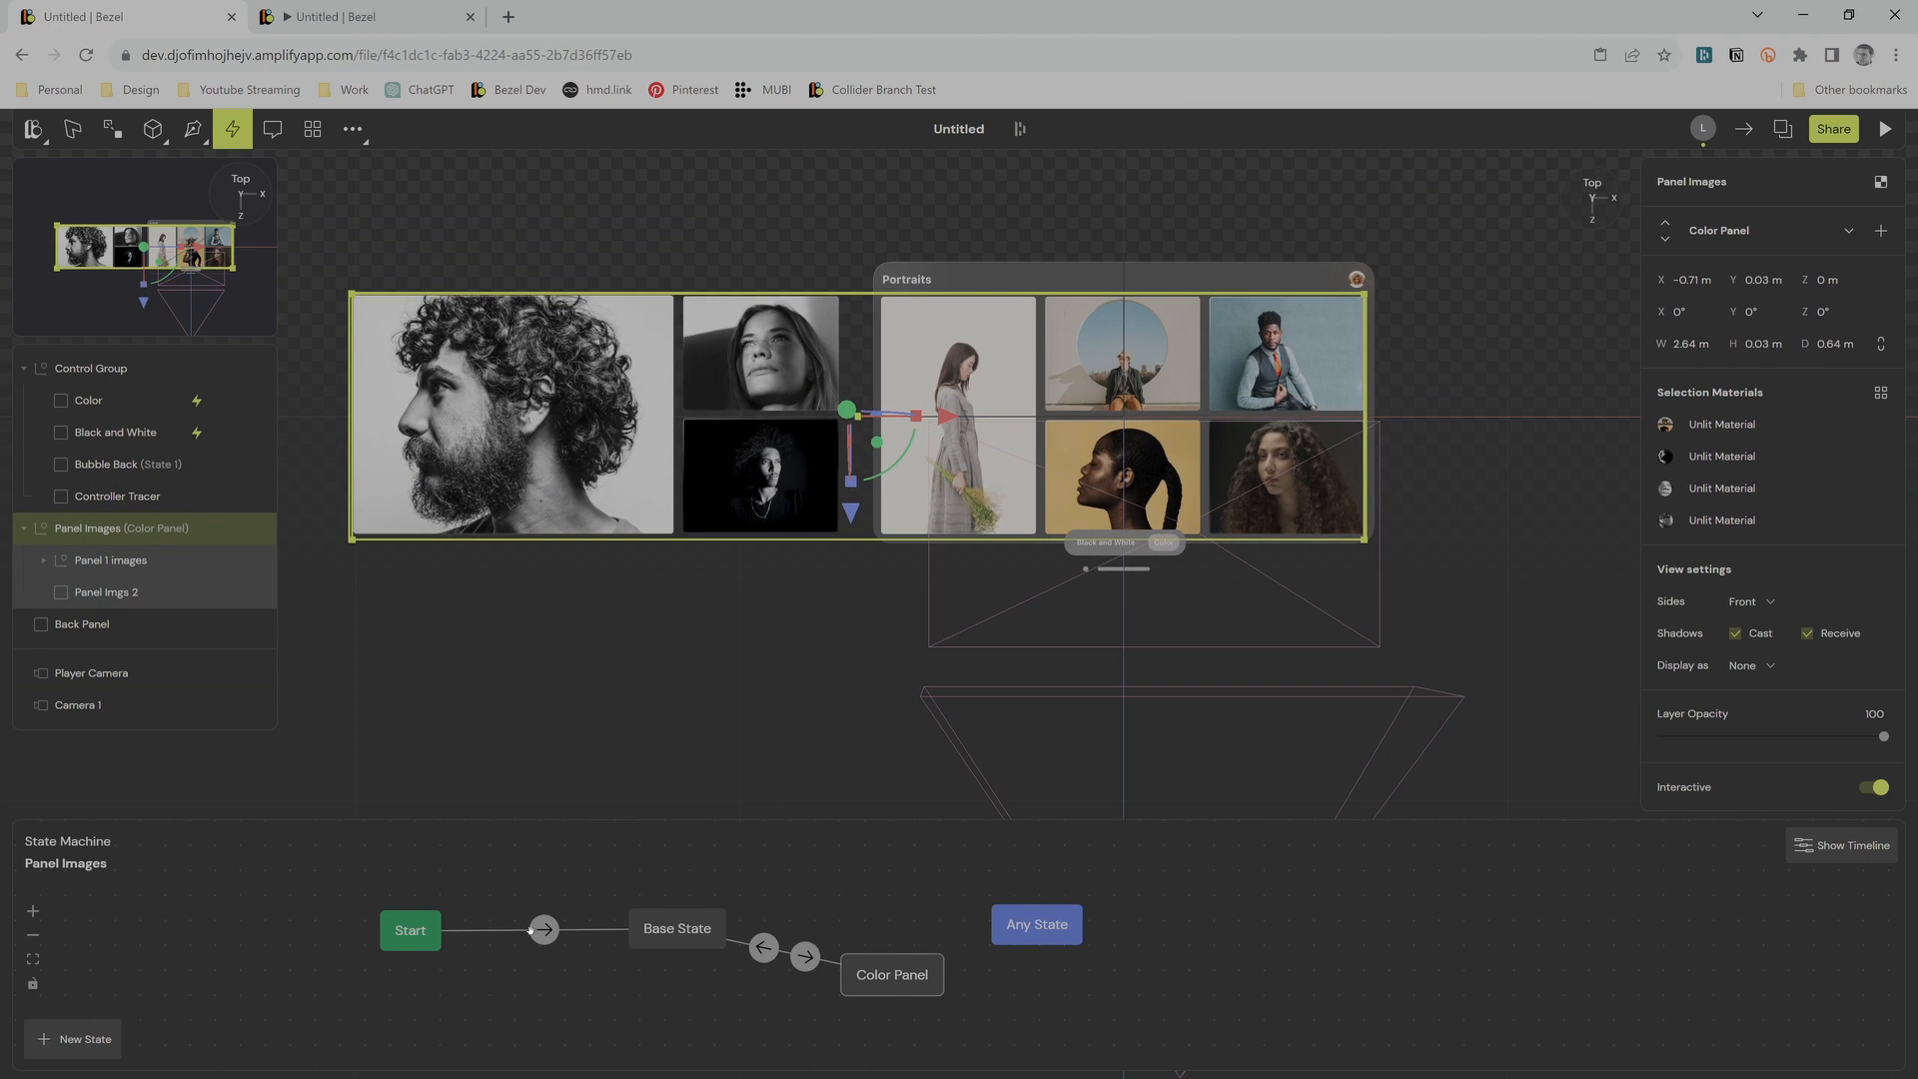
{"action": "left_click", "coordinate": [117, 594]}
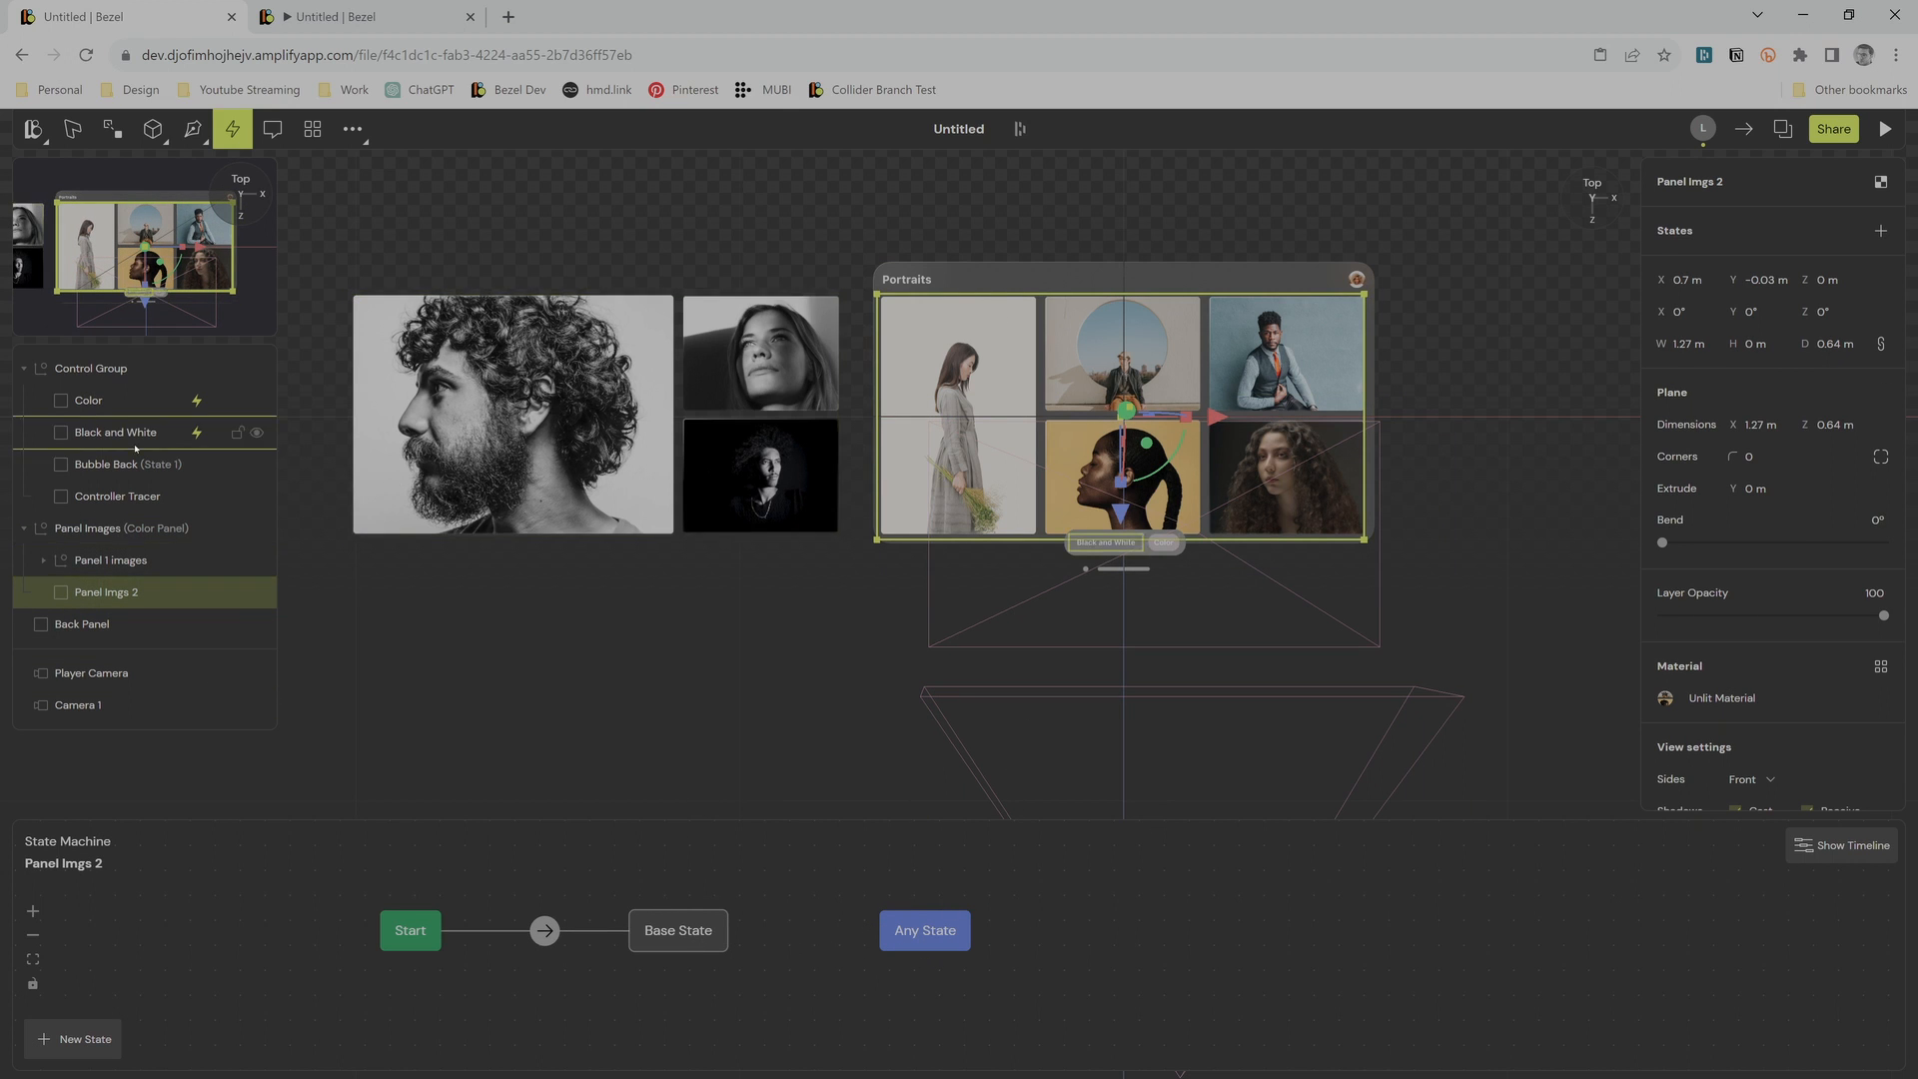
{"action": "left_click_drag", "start_coordinate": [908, 936], "coordinate": [961, 918]}
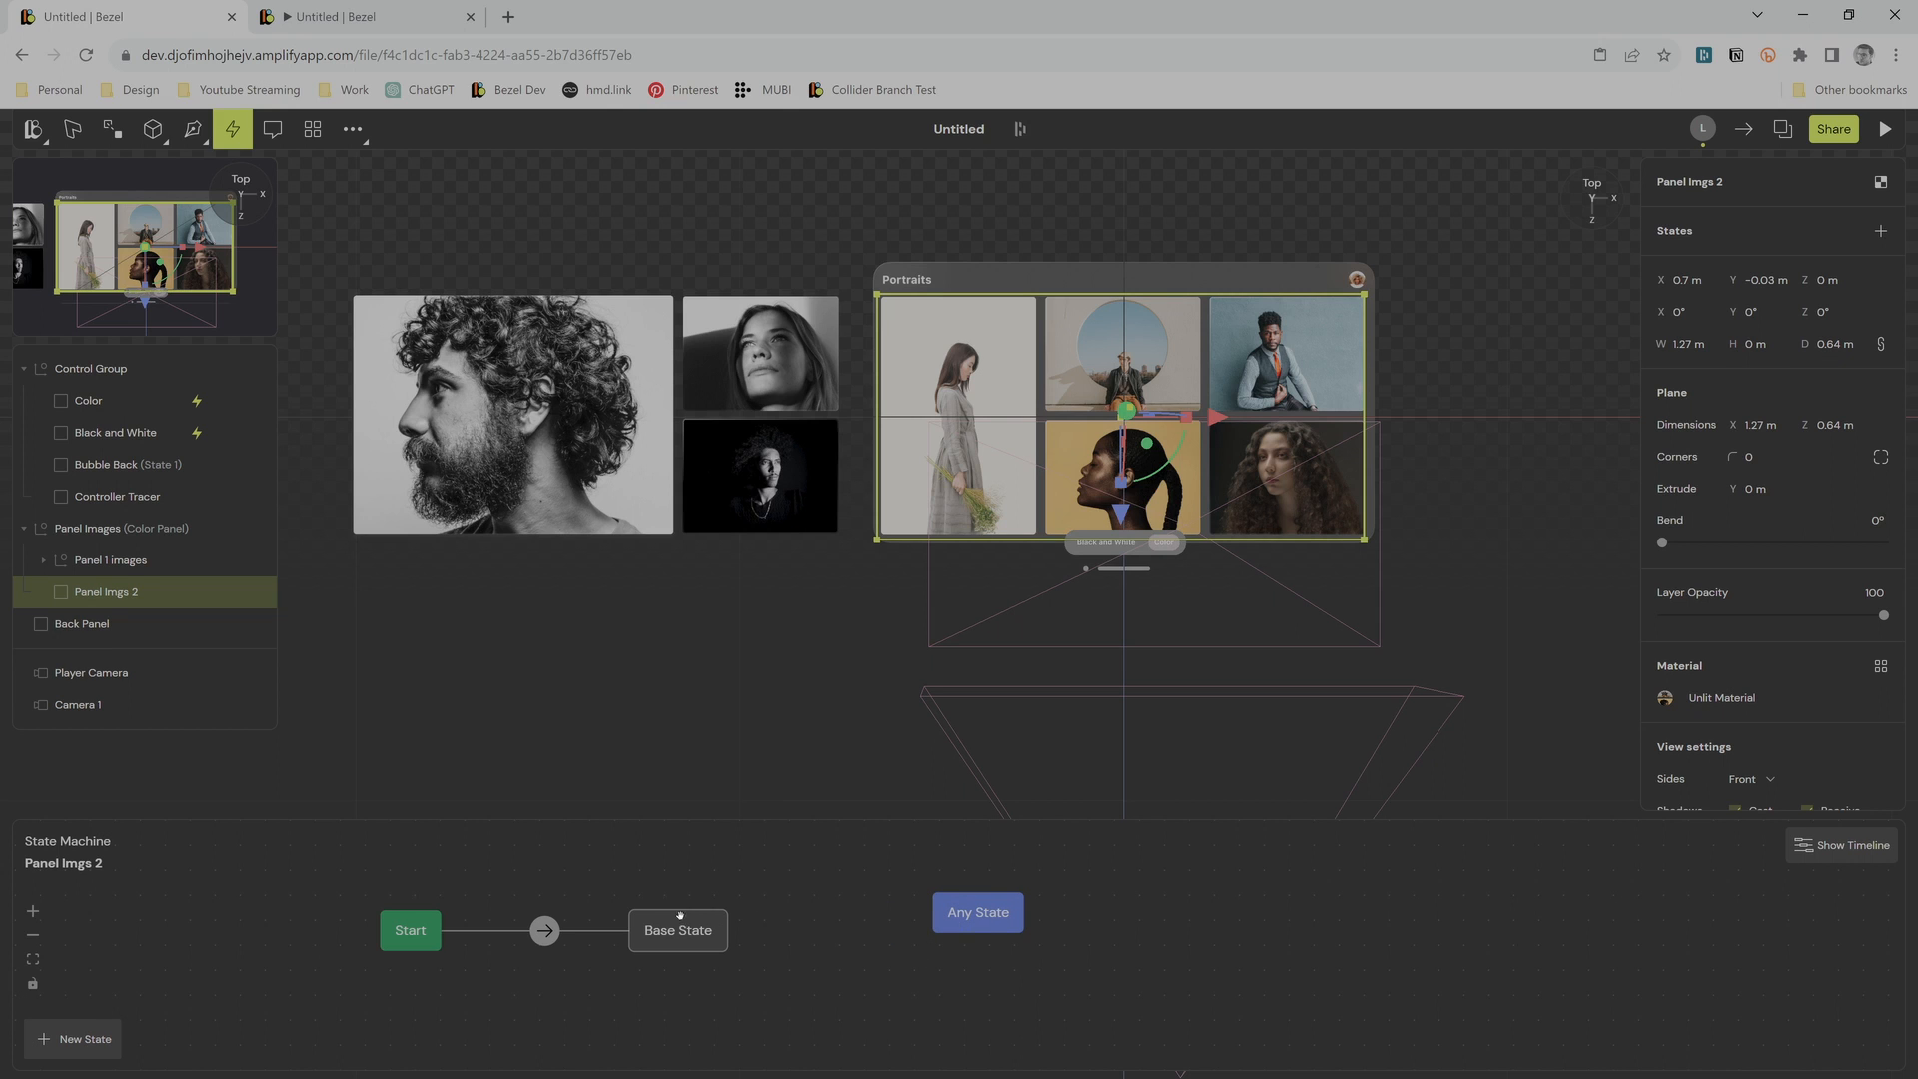
{"action": "left_click_drag", "start_coordinate": [738, 929], "coordinate": [934, 982]}
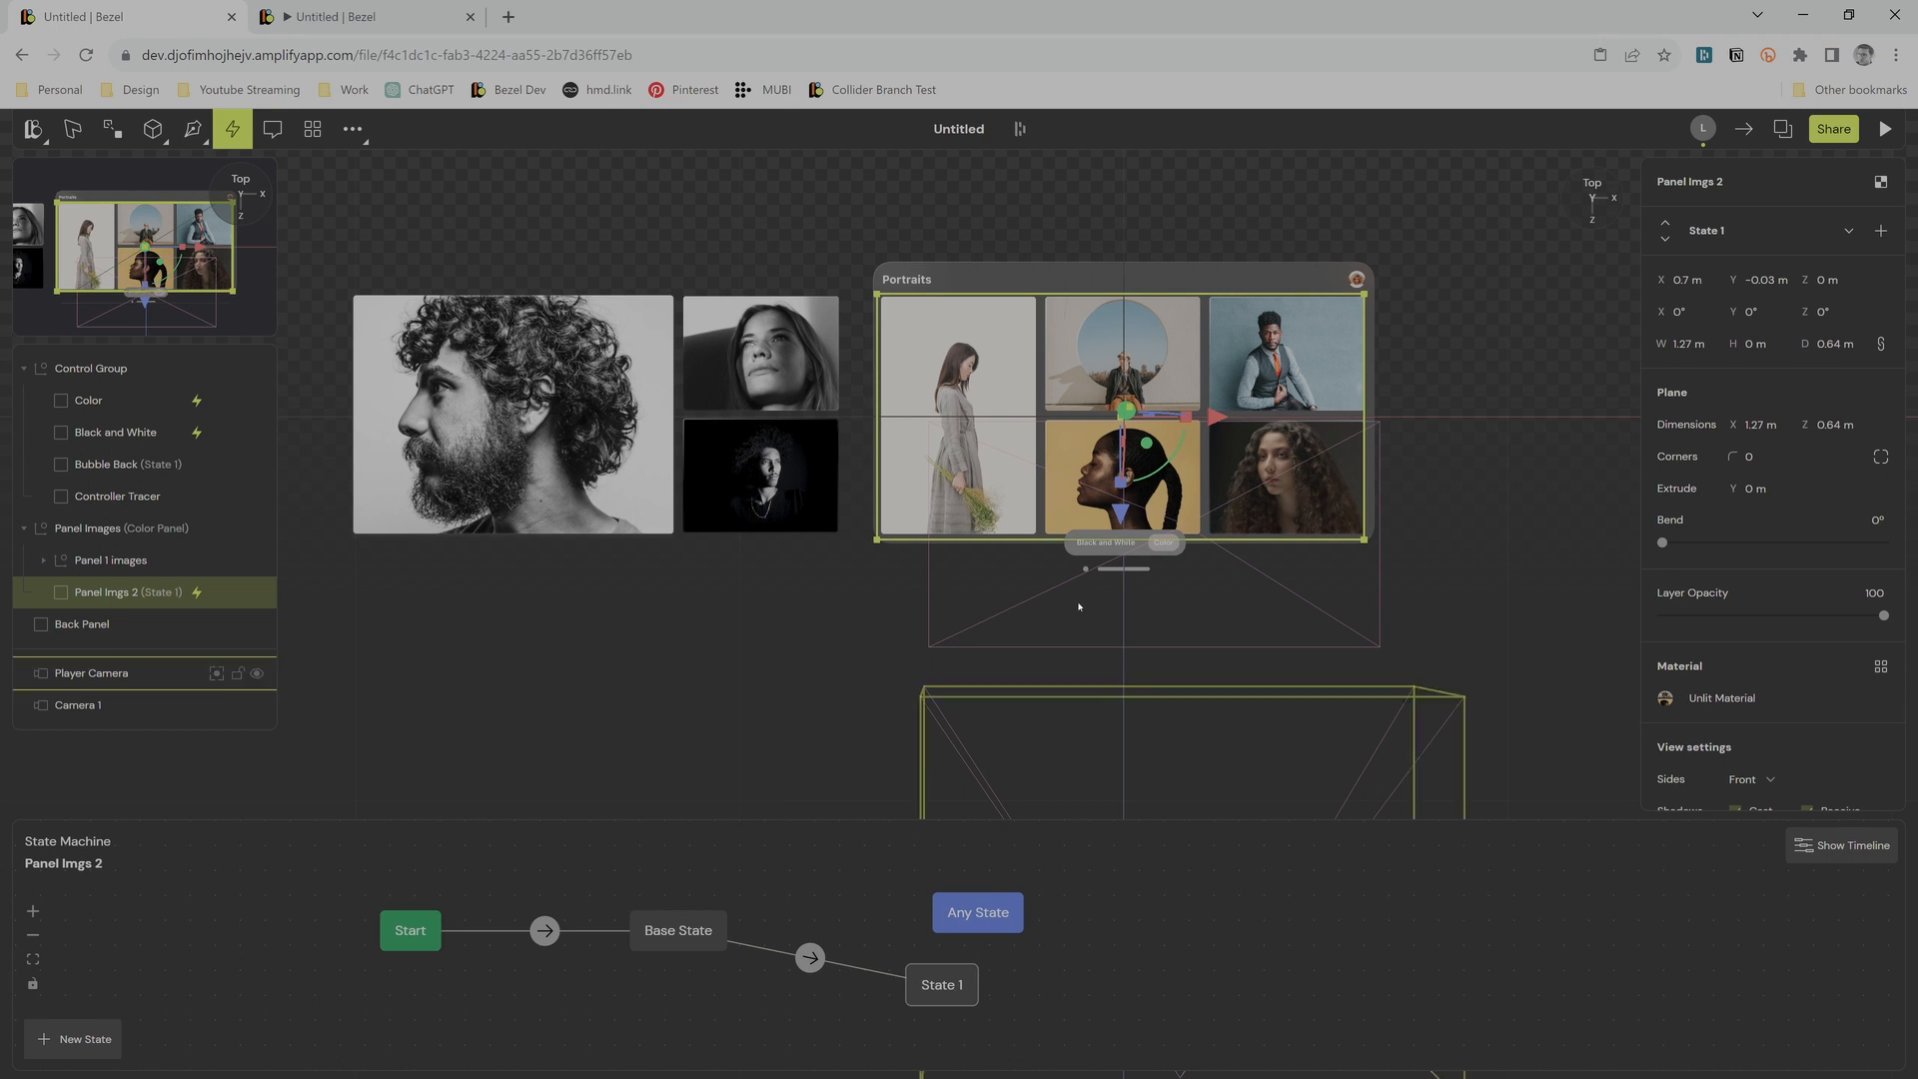
{"action": "double_click", "coordinate": [951, 985]}
Step: Set the layer opacity of Panel Imgs 2 to 0 in Base State and 100 in State 1
{"action": "left_click", "coordinate": [694, 936]}
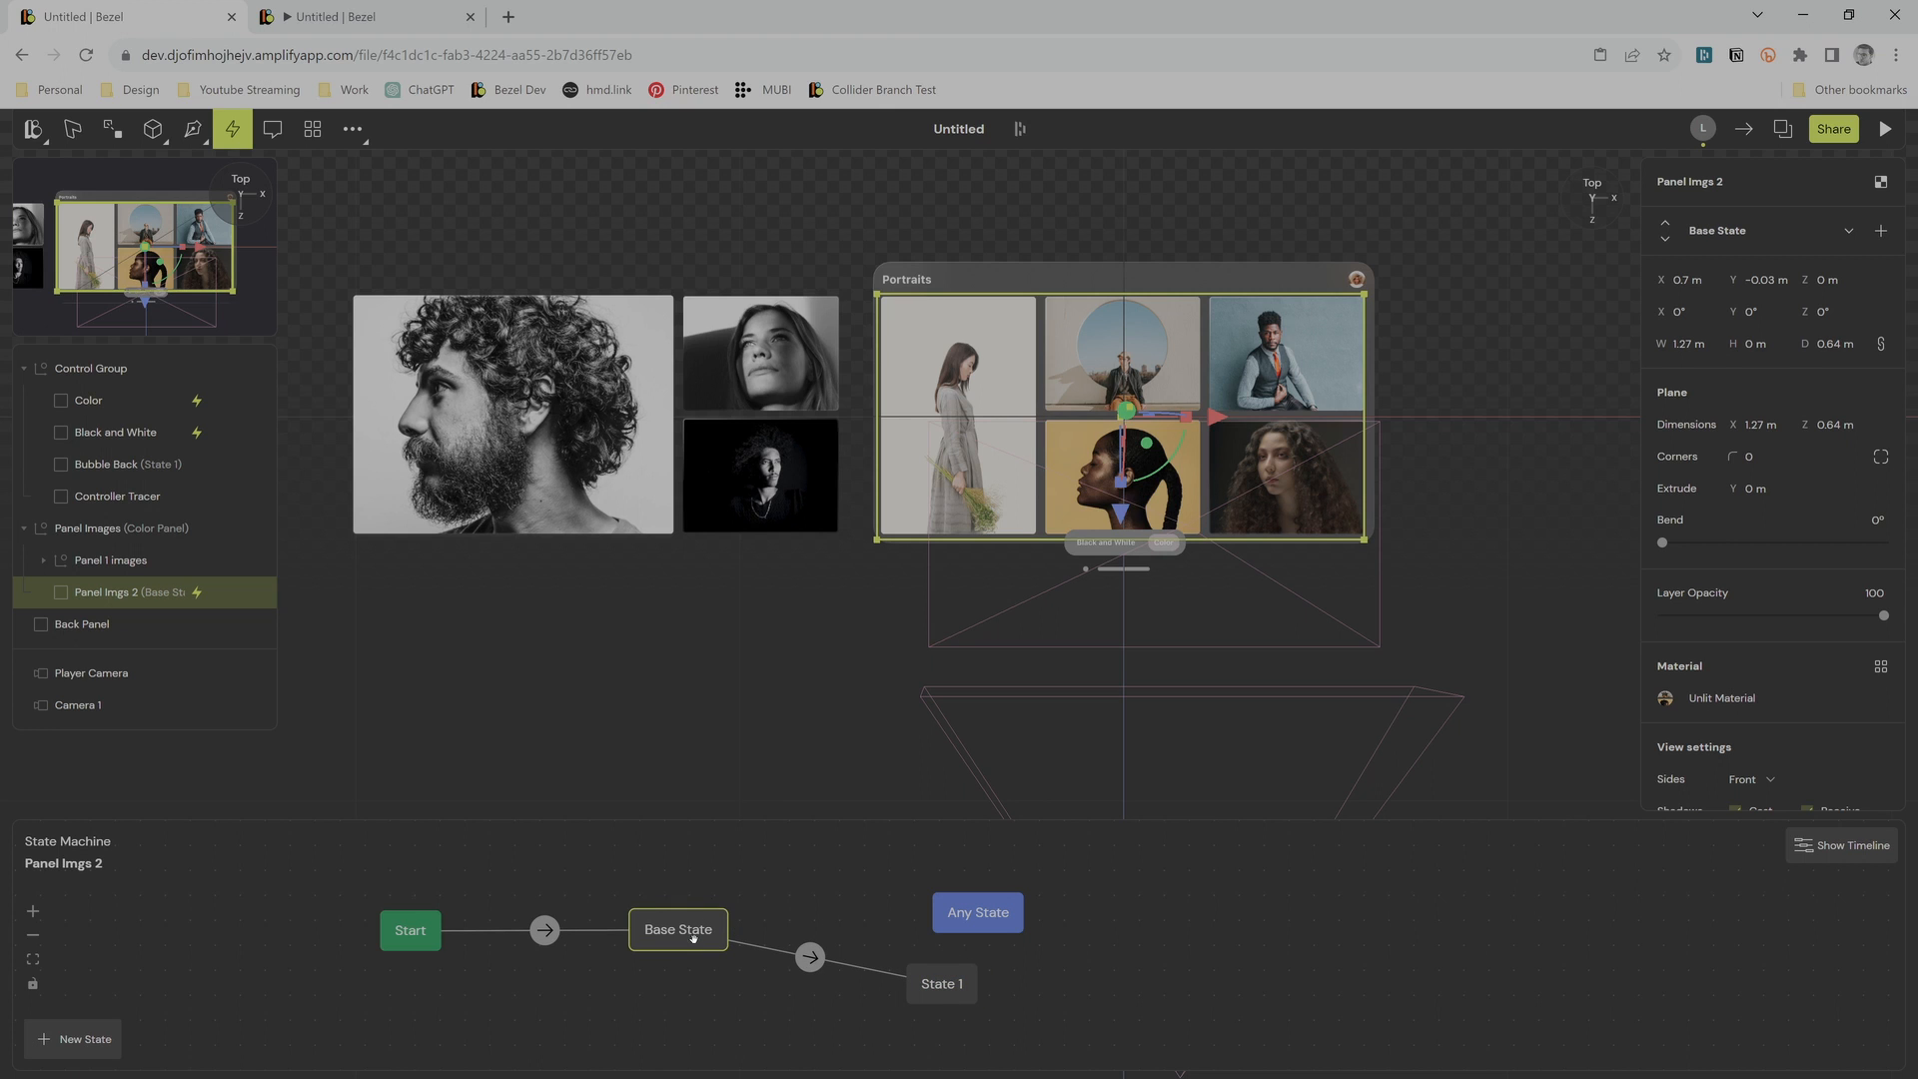
{"action": "left_click_drag", "start_coordinate": [1870, 623], "coordinate": [1444, 653]}
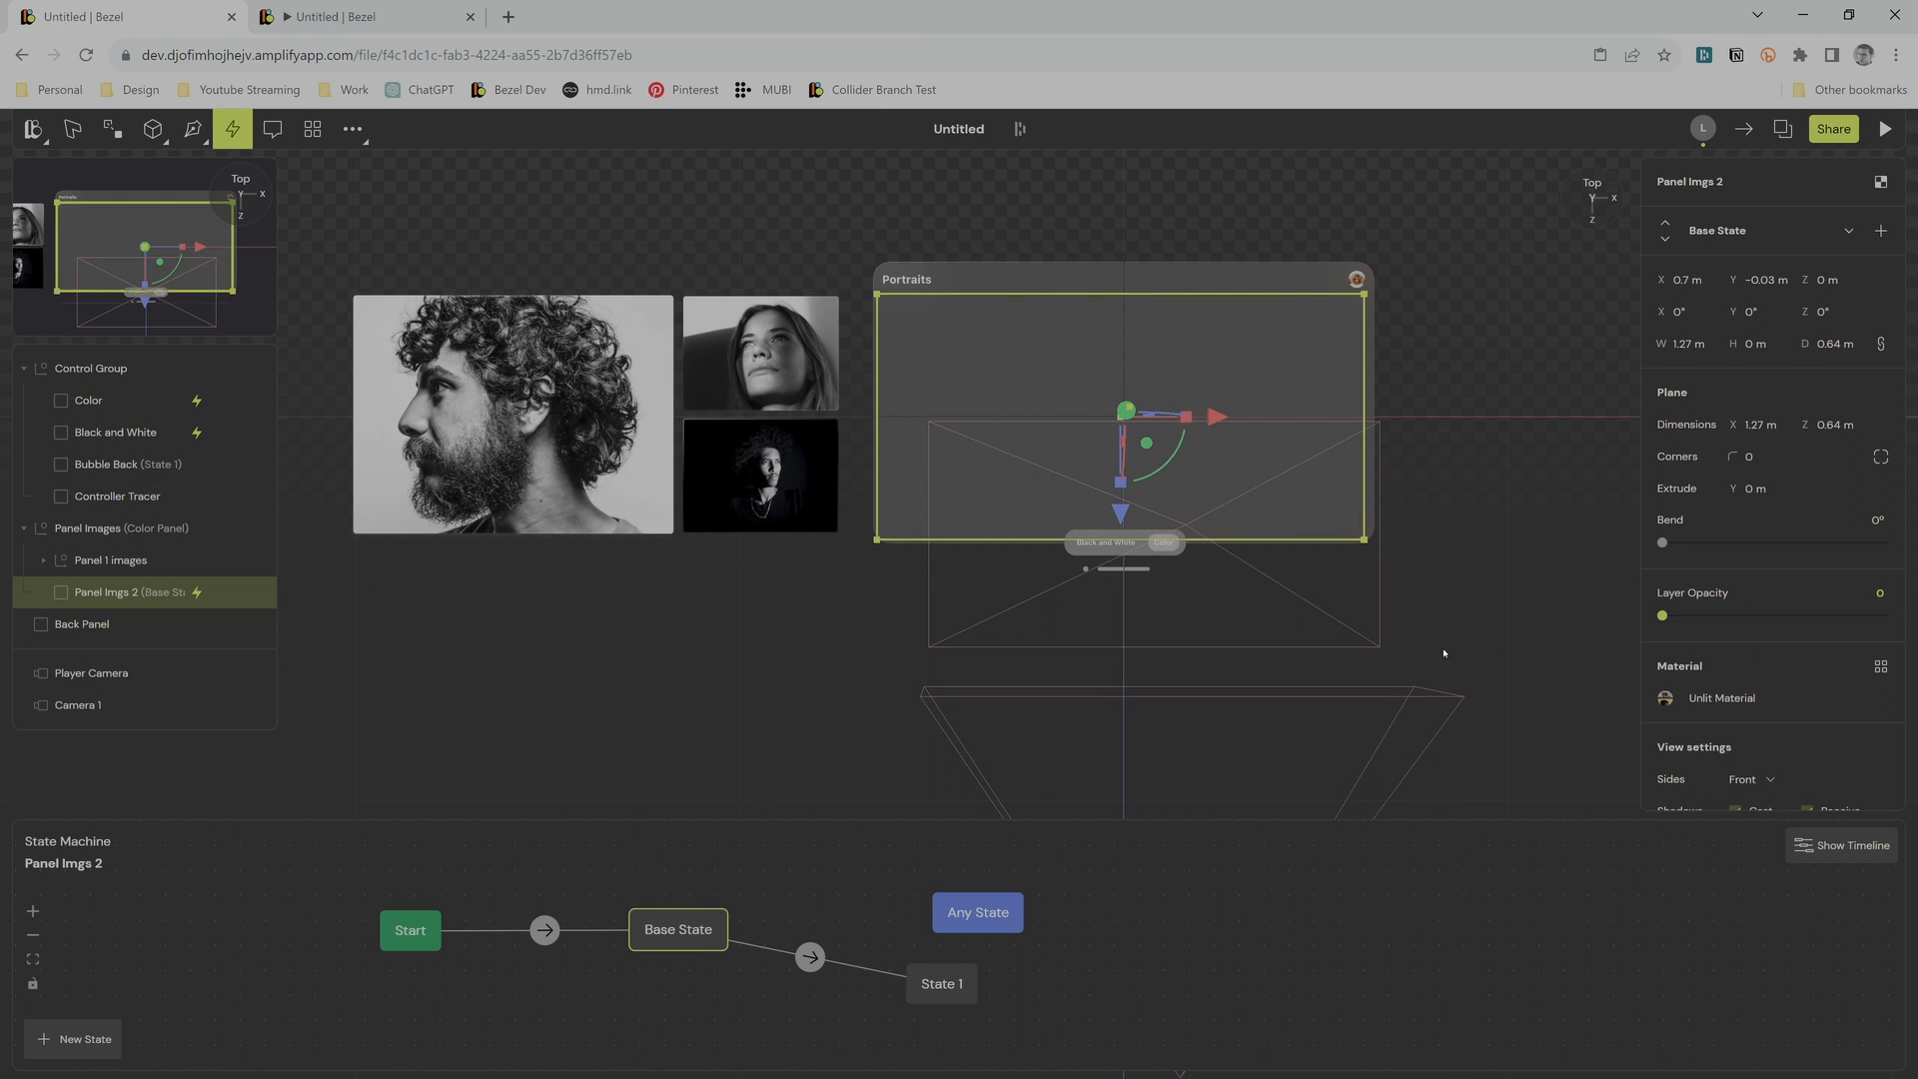
{"action": "left_click", "coordinate": [922, 987]}
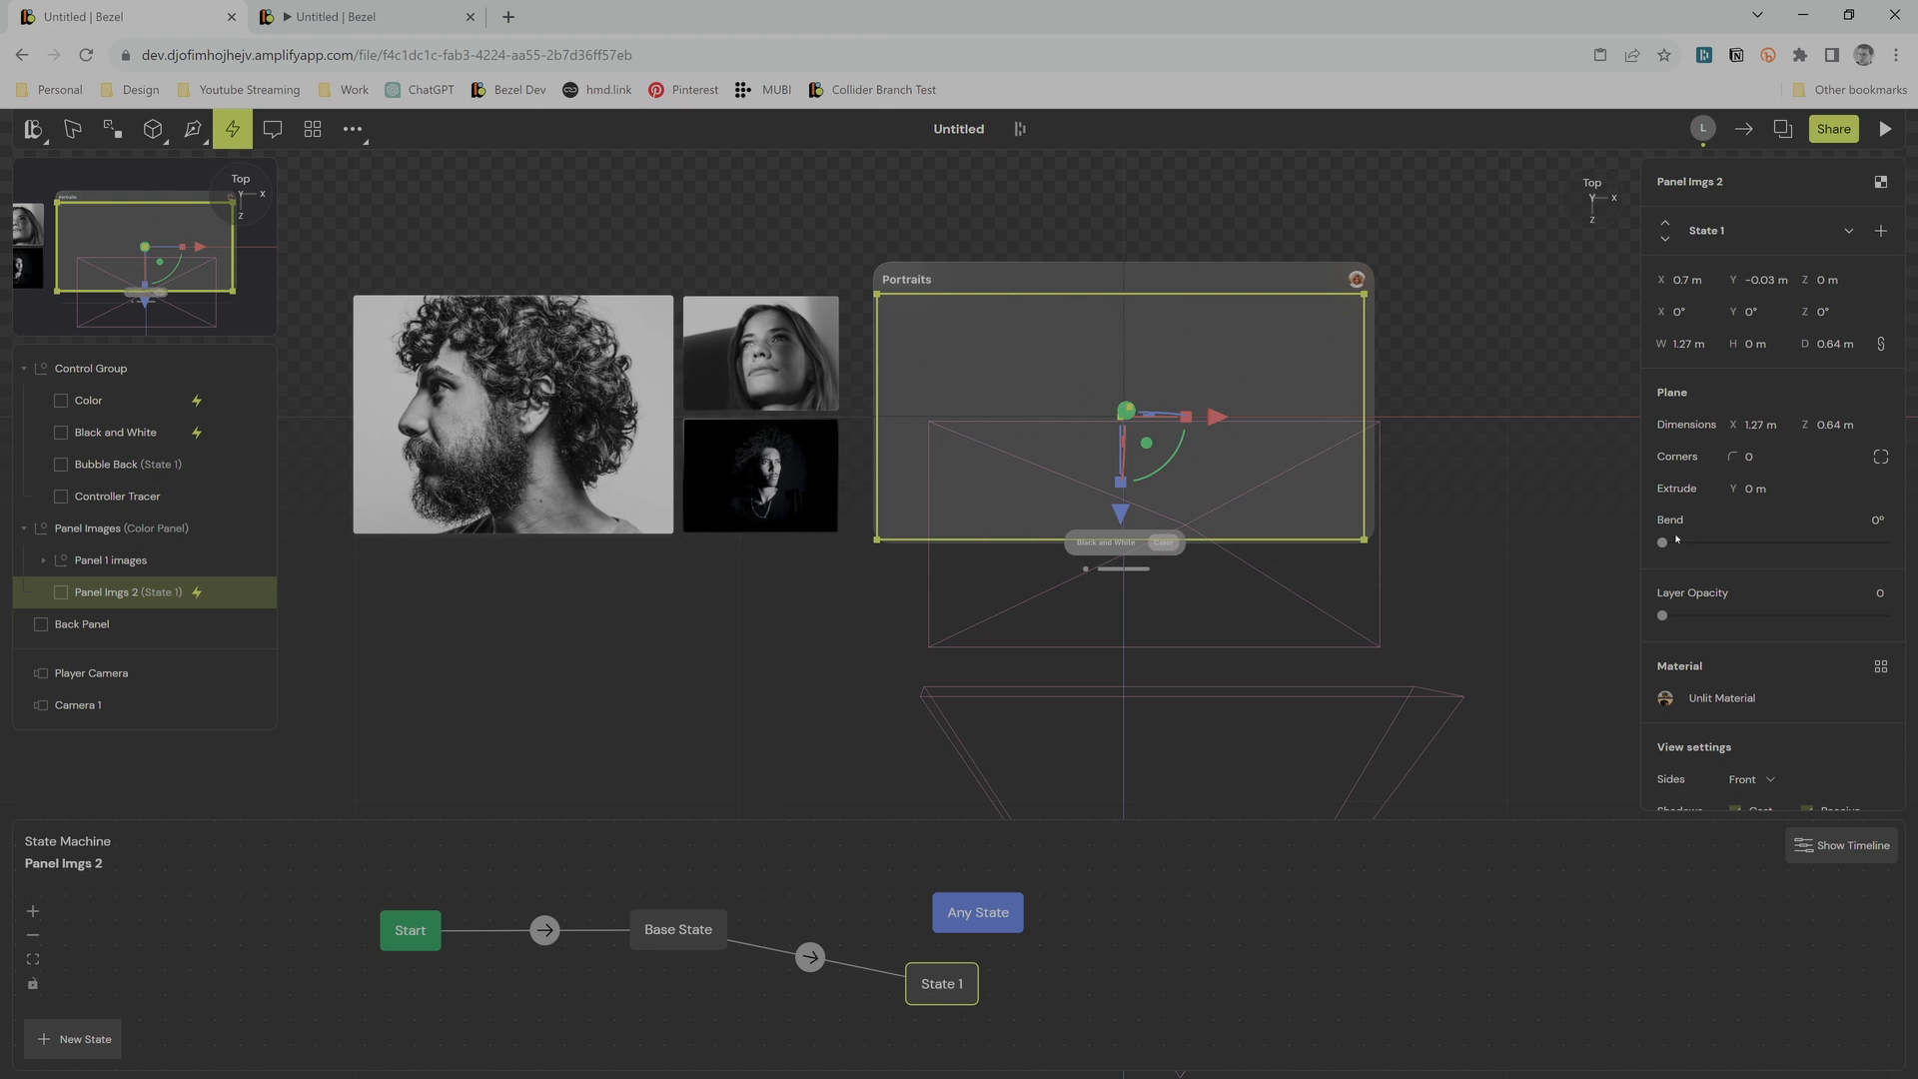
{"action": "left_click_drag", "start_coordinate": [1662, 616], "coordinate": [1885, 616]}
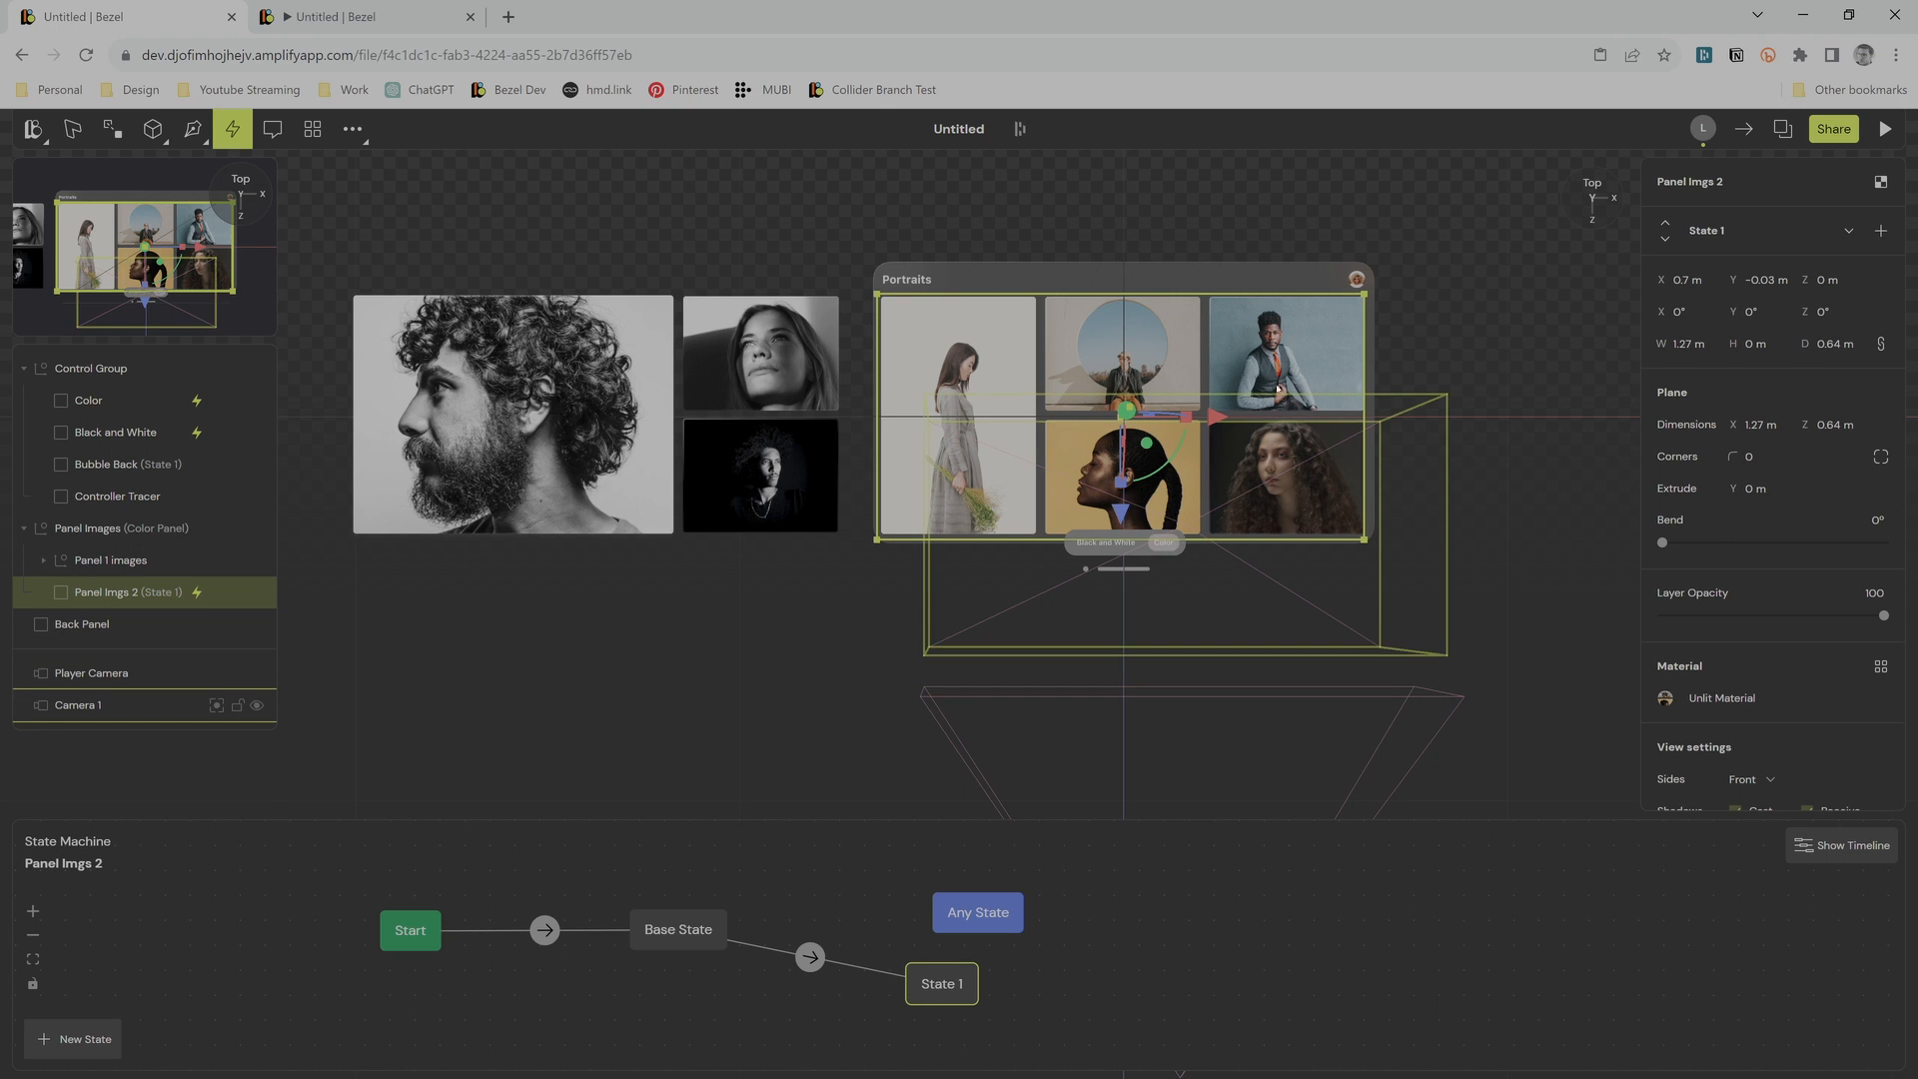
{"action": "left_click", "coordinate": [678, 929]}
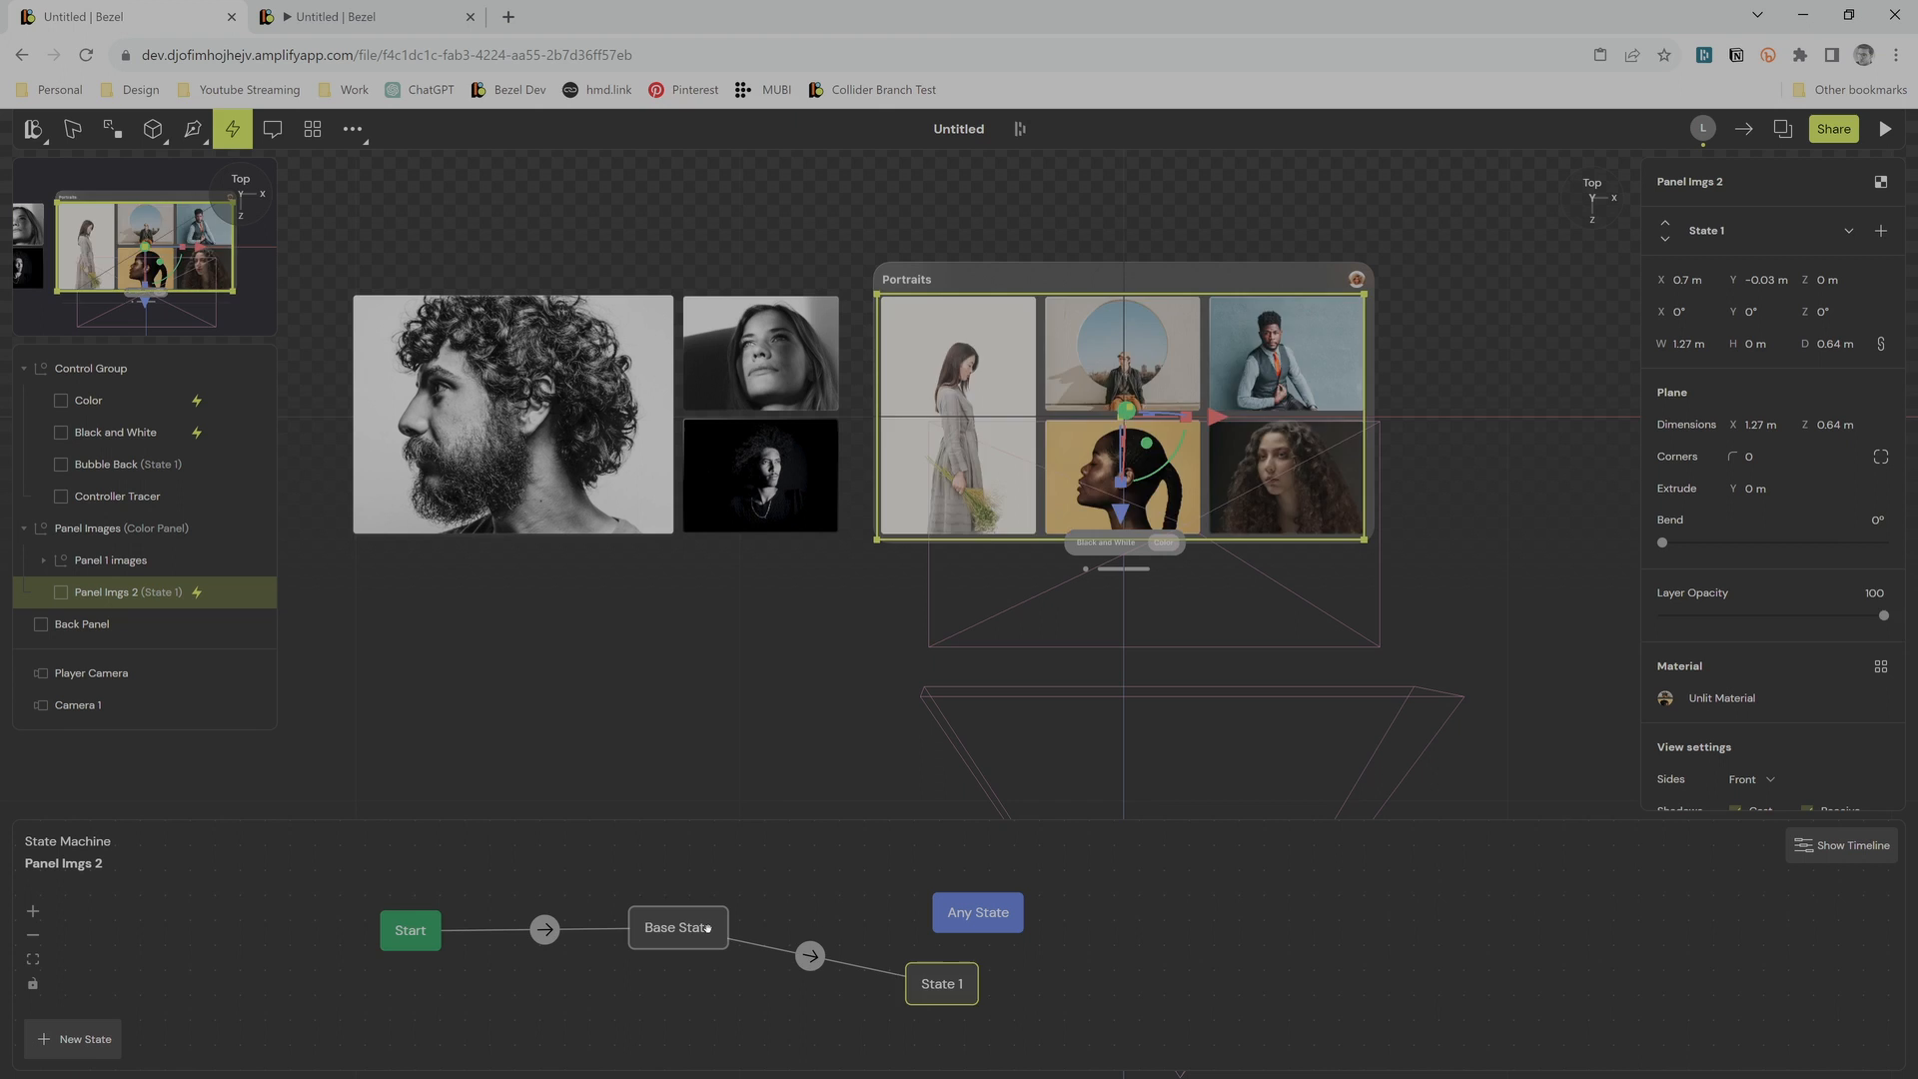
{"action": "left_click", "coordinate": [965, 996]}
{"action": "left_click", "coordinate": [675, 925]}
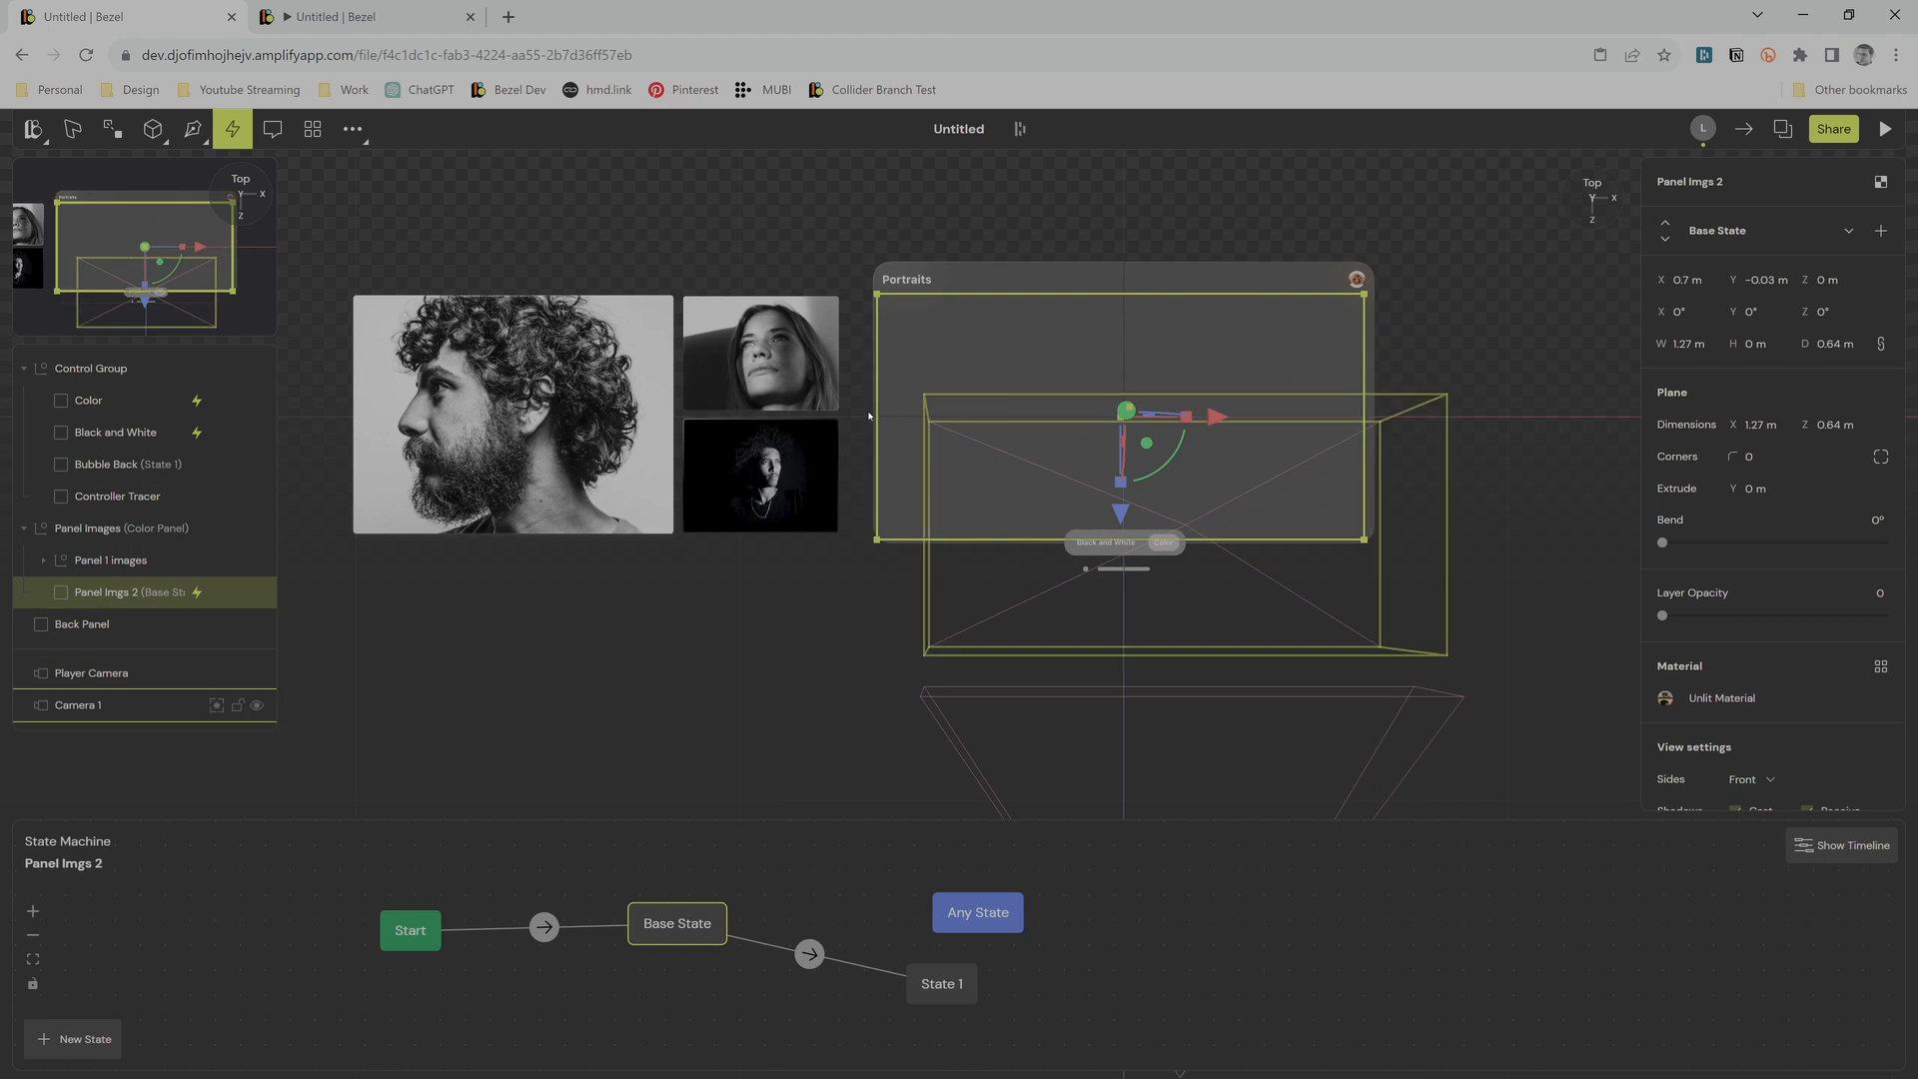
Step: Set Color as the trigger object to State 1 of Panel Imgs 2 and add a return transition triggered by Black and White
{"action": "left_click", "coordinate": [809, 955]}
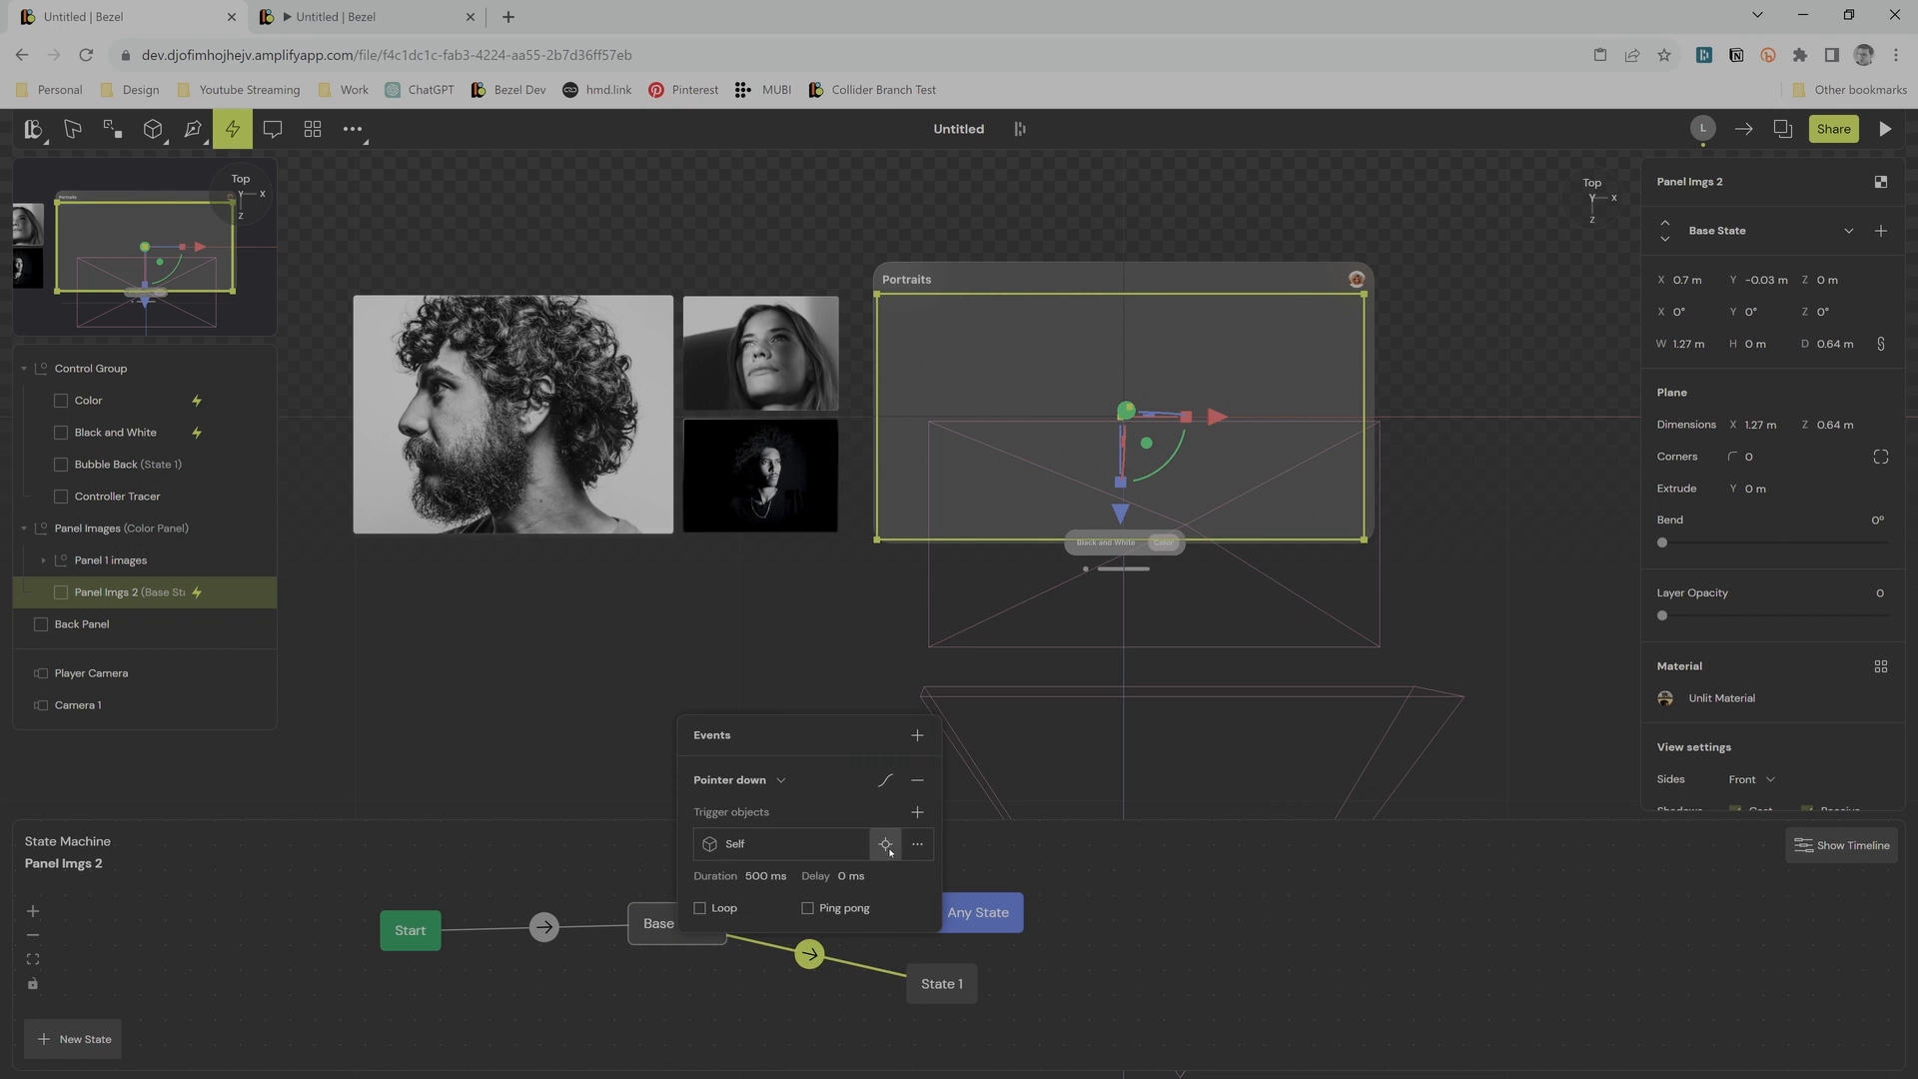
{"action": "left_click", "coordinate": [836, 844]}
{"action": "left_click", "coordinate": [113, 411]}
{"action": "left_click", "coordinate": [745, 1036]}
{"action": "left_click_drag", "start_coordinate": [698, 920], "coordinate": [699, 917]}
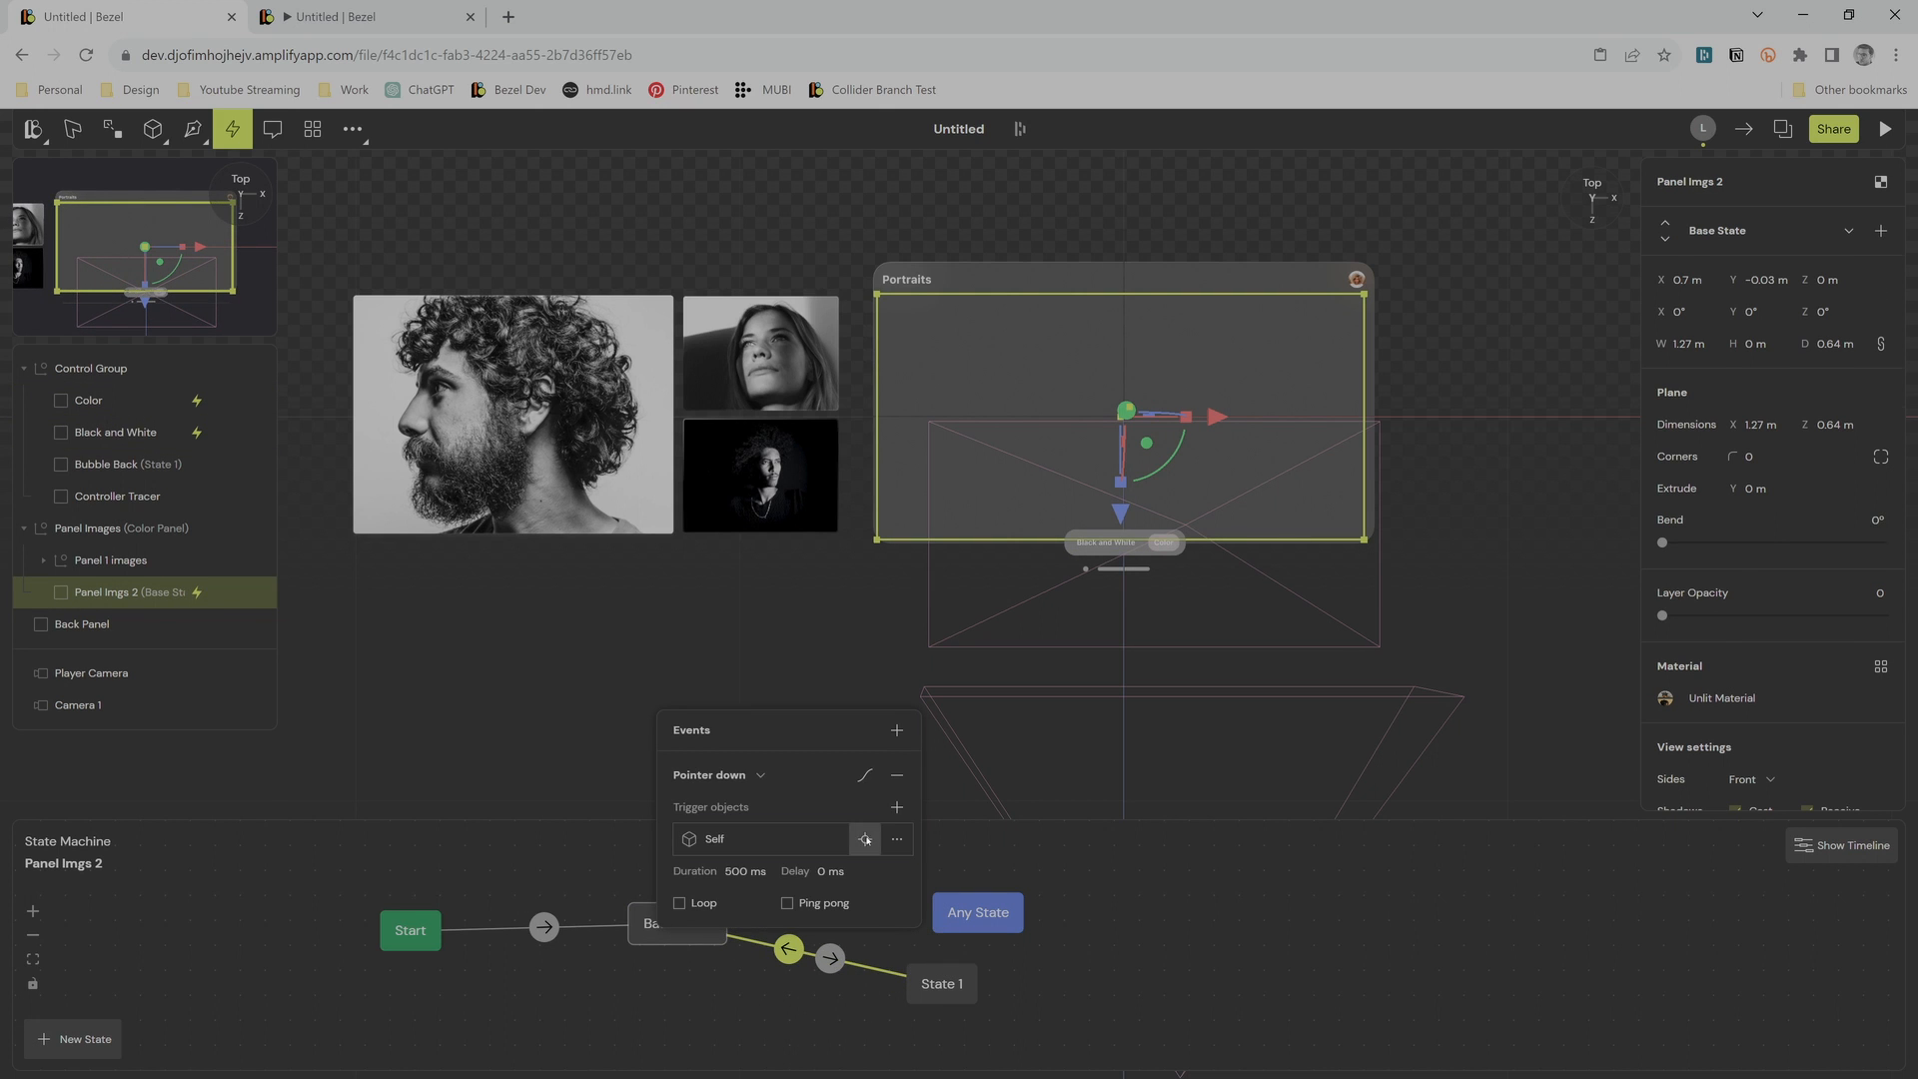
{"action": "left_click", "coordinate": [866, 839]}
{"action": "left_click", "coordinate": [115, 432]}
Step: Branch a new state off the Base State of Panel 1 images
{"action": "double_click", "coordinate": [114, 561]}
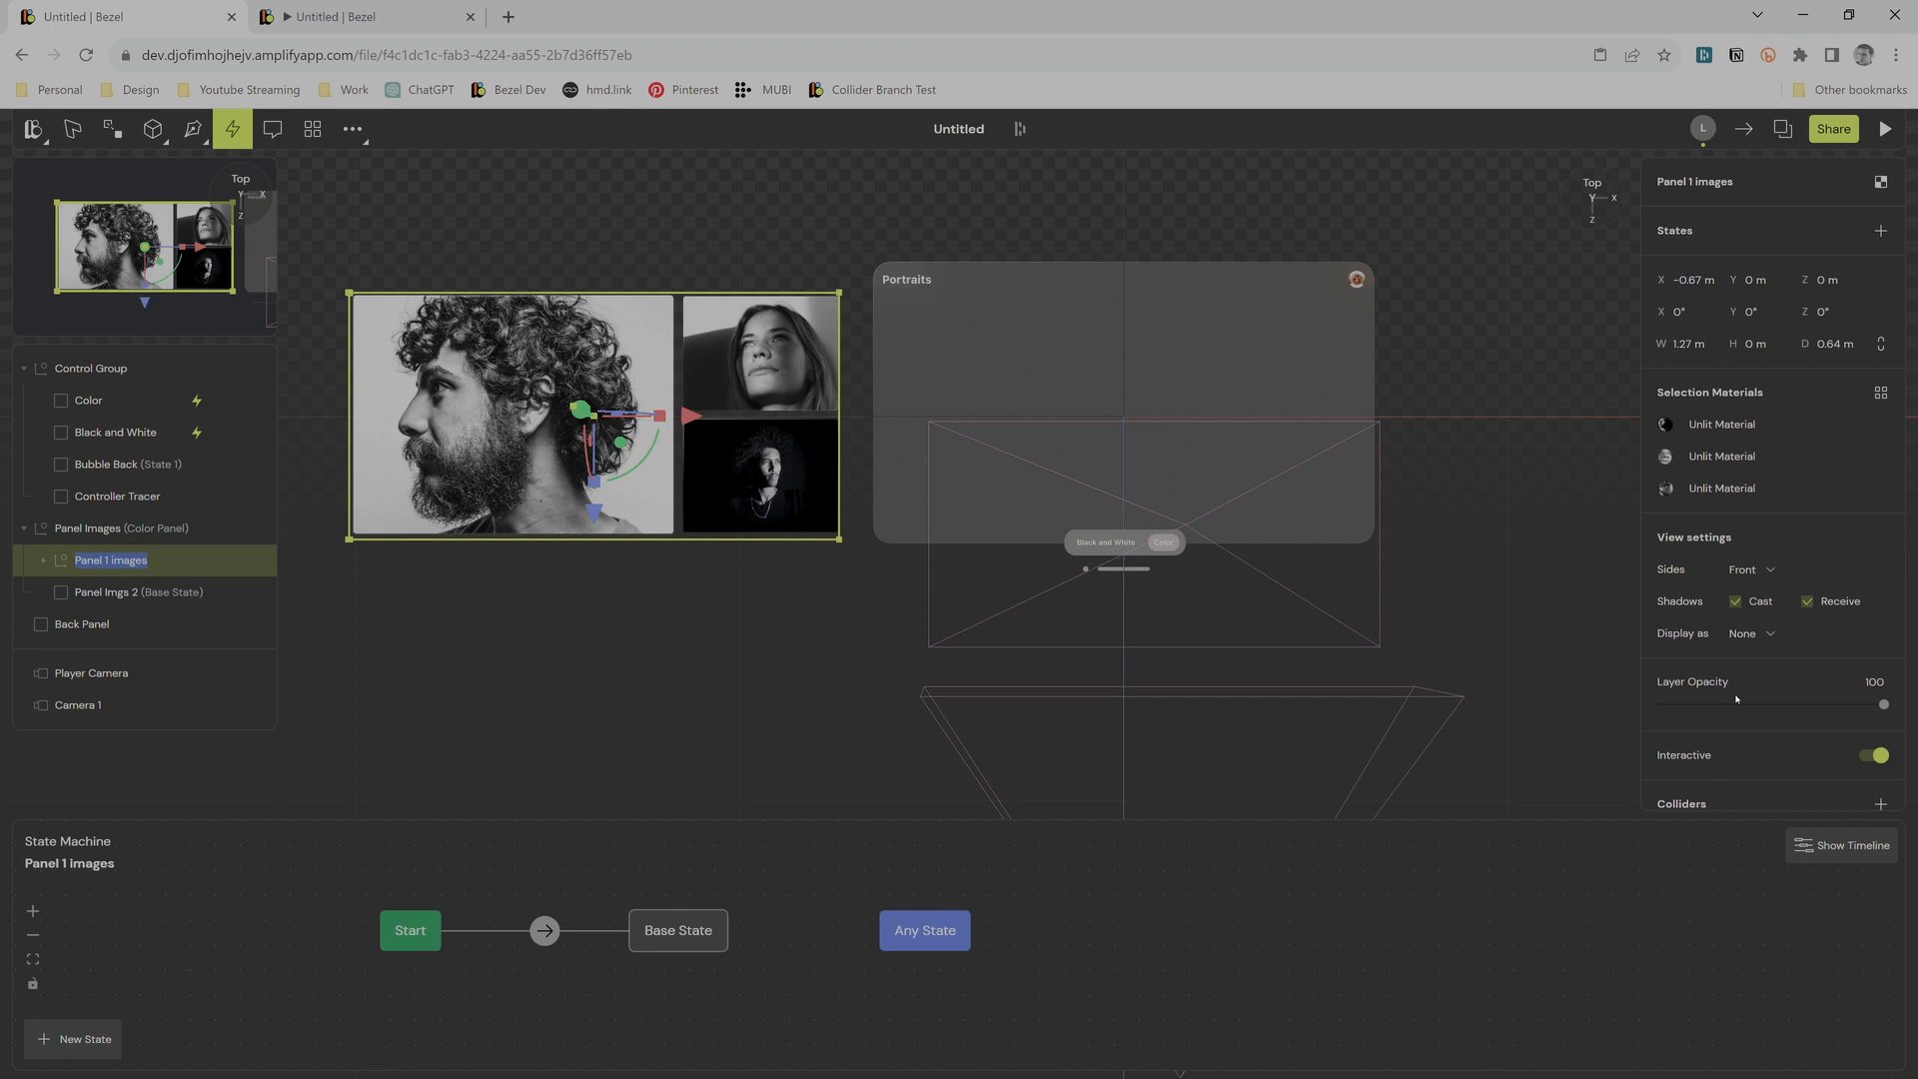
{"action": "left_click_drag", "start_coordinate": [965, 936], "coordinate": [1122, 914]}
{"action": "left_click_drag", "start_coordinate": [739, 930], "coordinate": [961, 975]}
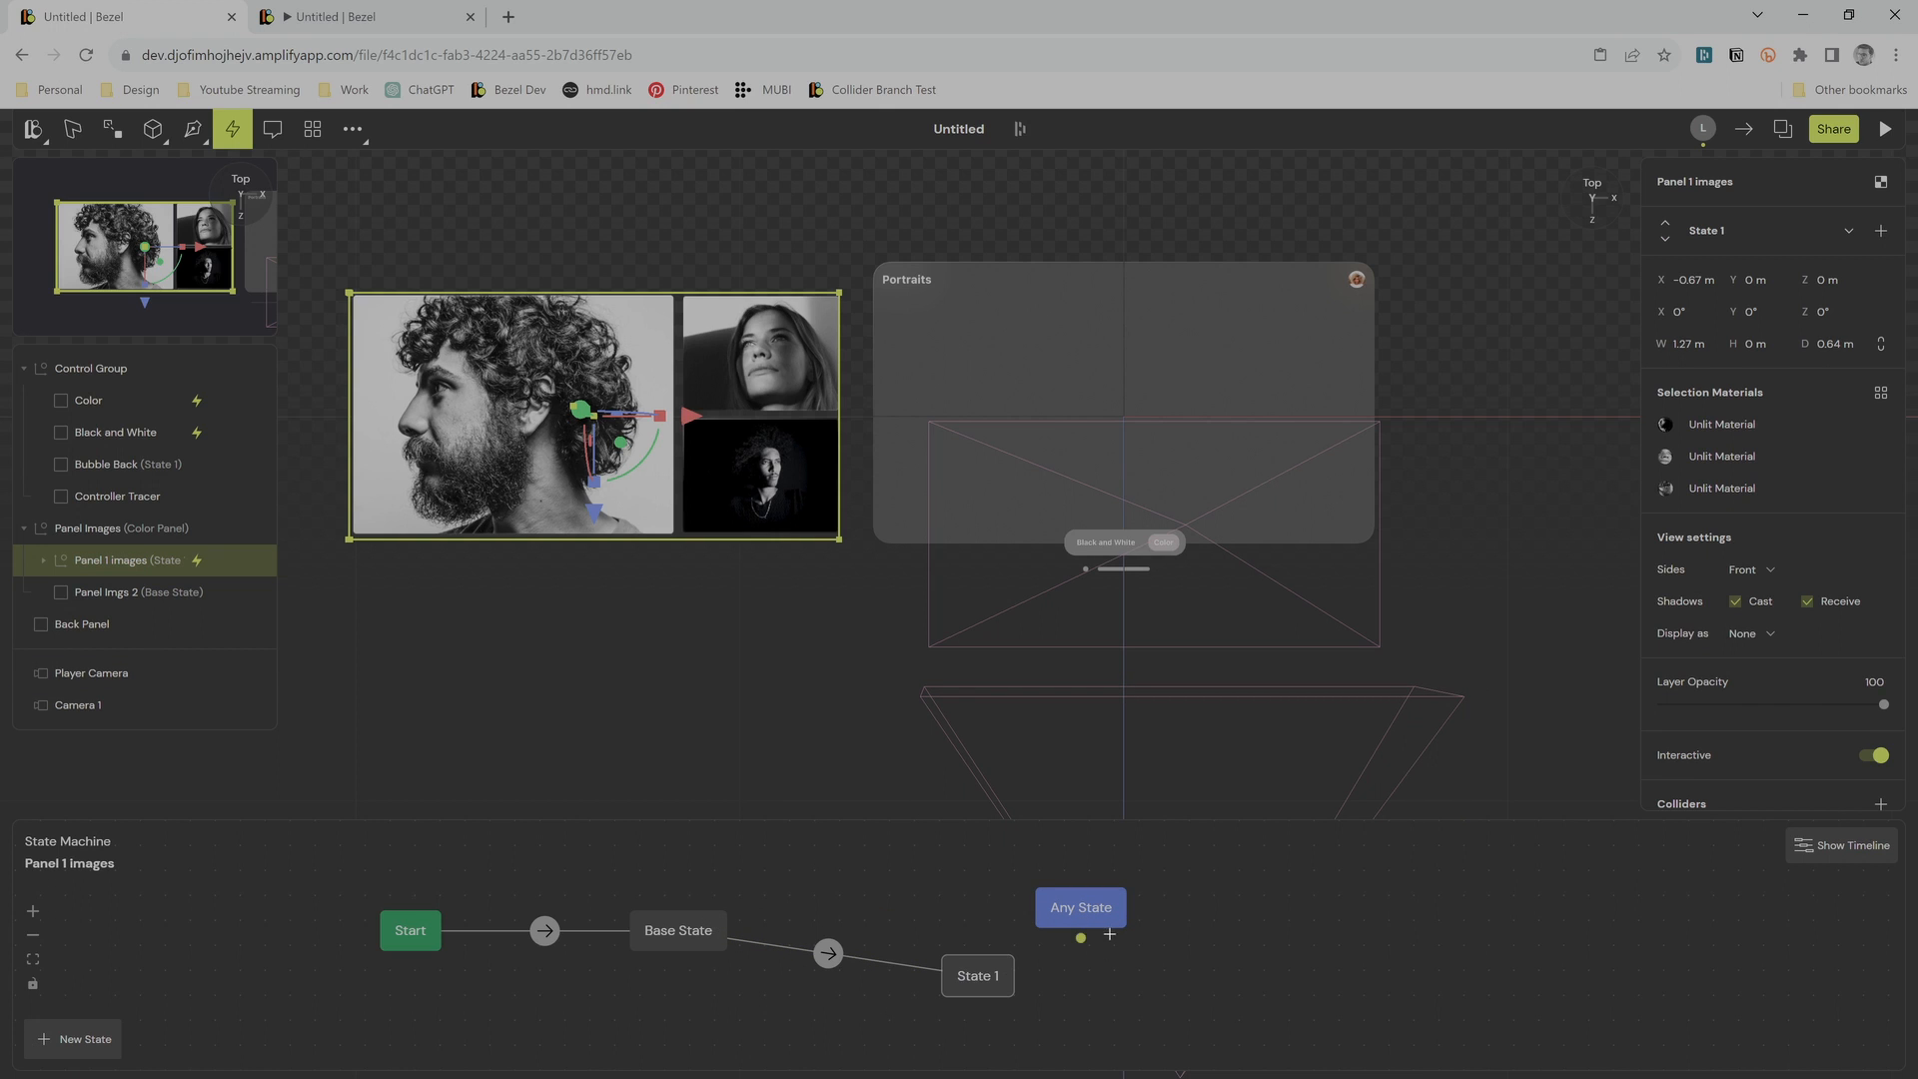
{"action": "double_click", "coordinate": [996, 980]}
Step: Set the layer opacity of Panel 1 images to 0 in State 1, keeping Base State at 100
{"action": "left_click_drag", "start_coordinate": [1885, 704], "coordinate": [1499, 745]}
{"action": "left_click", "coordinate": [662, 928]}
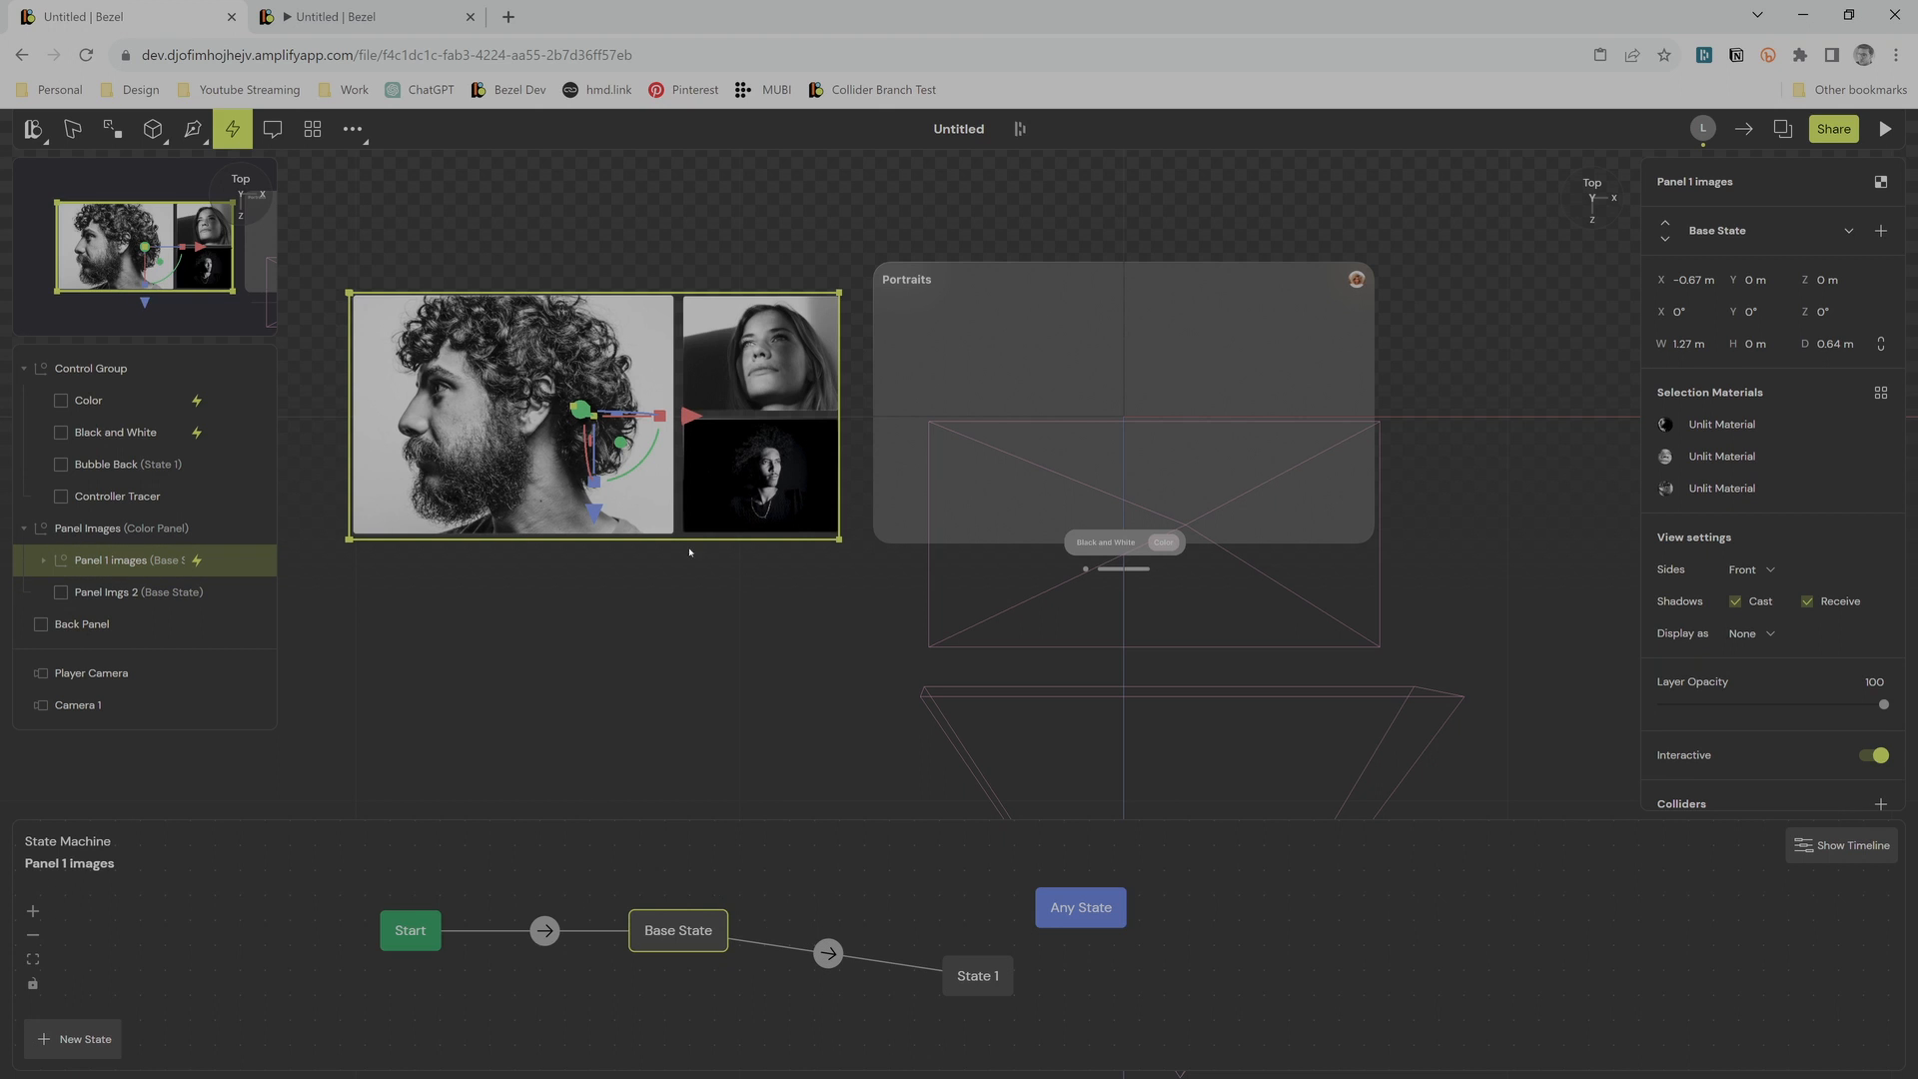
{"action": "left_click", "coordinate": [982, 995]}
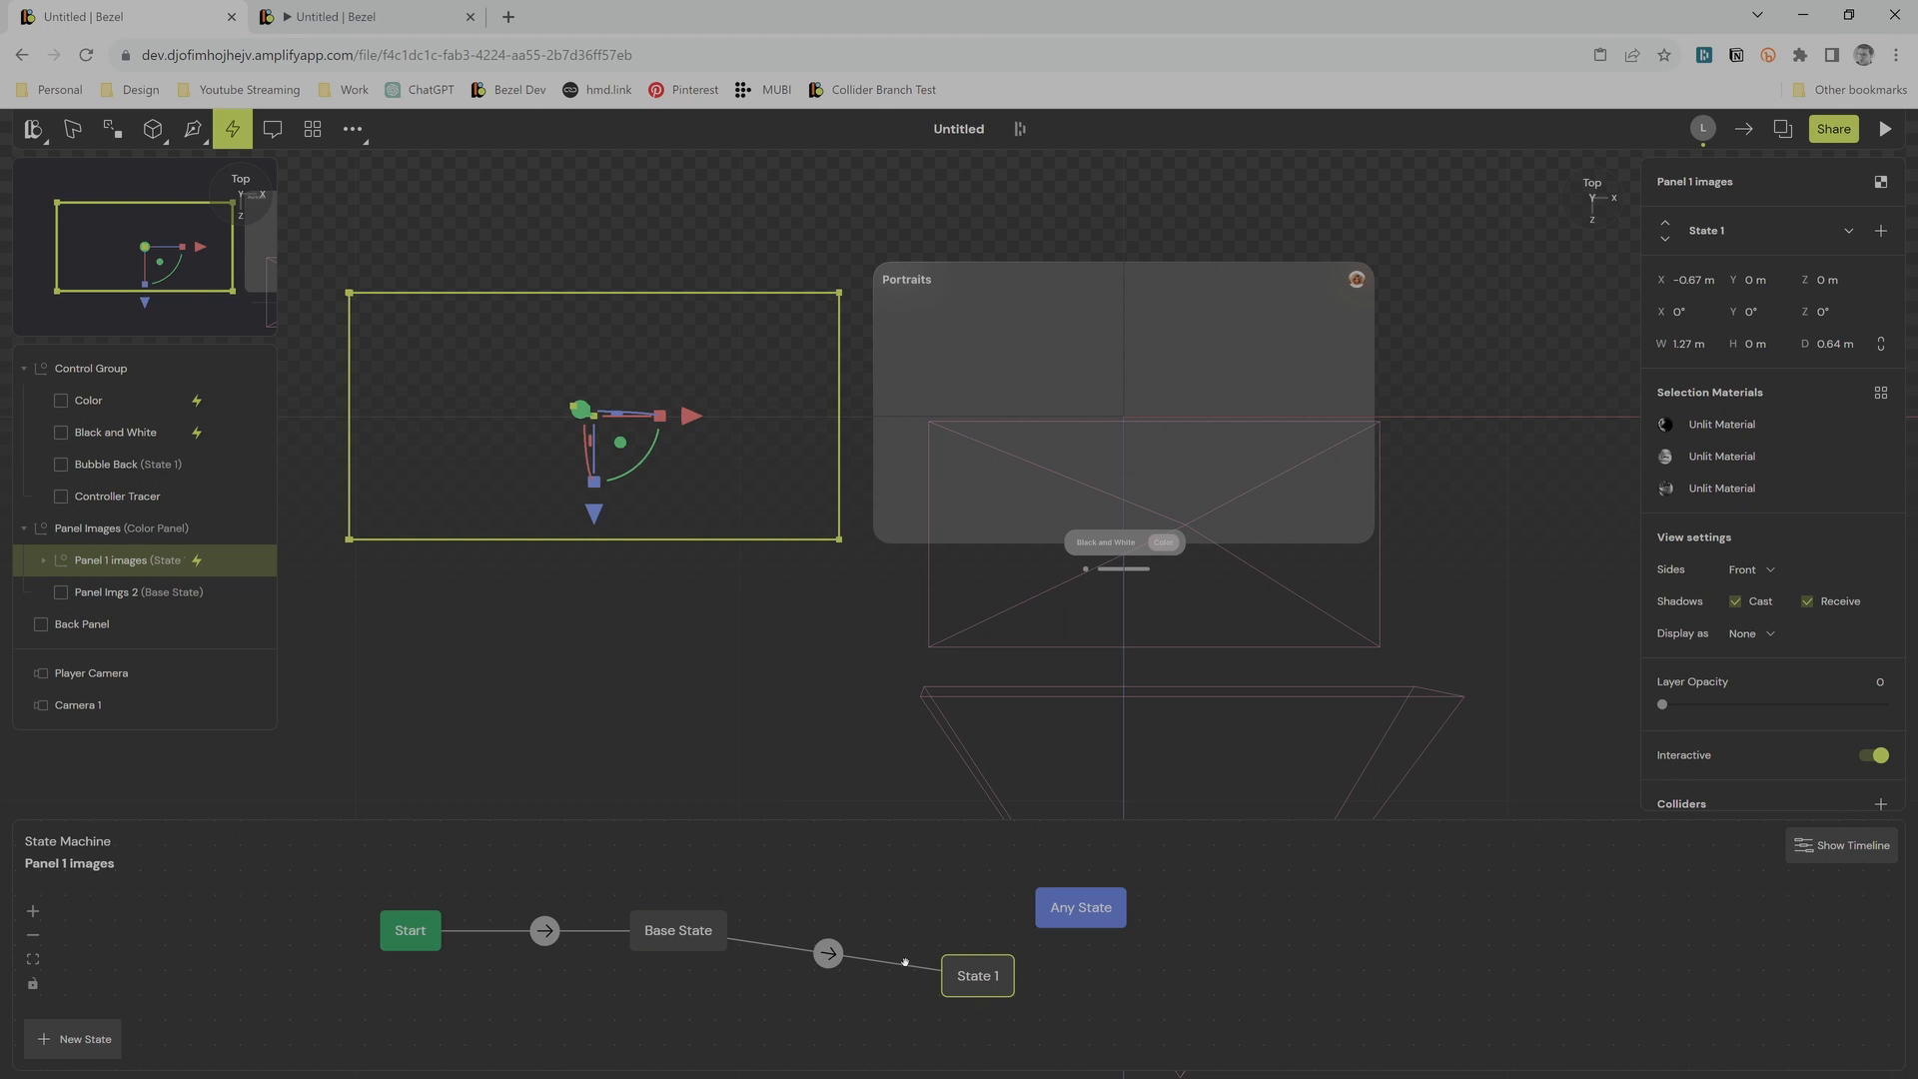
{"action": "left_click", "coordinate": [681, 929]}
Step: Return Panel Images to Base State and give Panel 1 images a return transition to Base State triggered by Black and White
{"action": "left_click", "coordinate": [118, 528]}
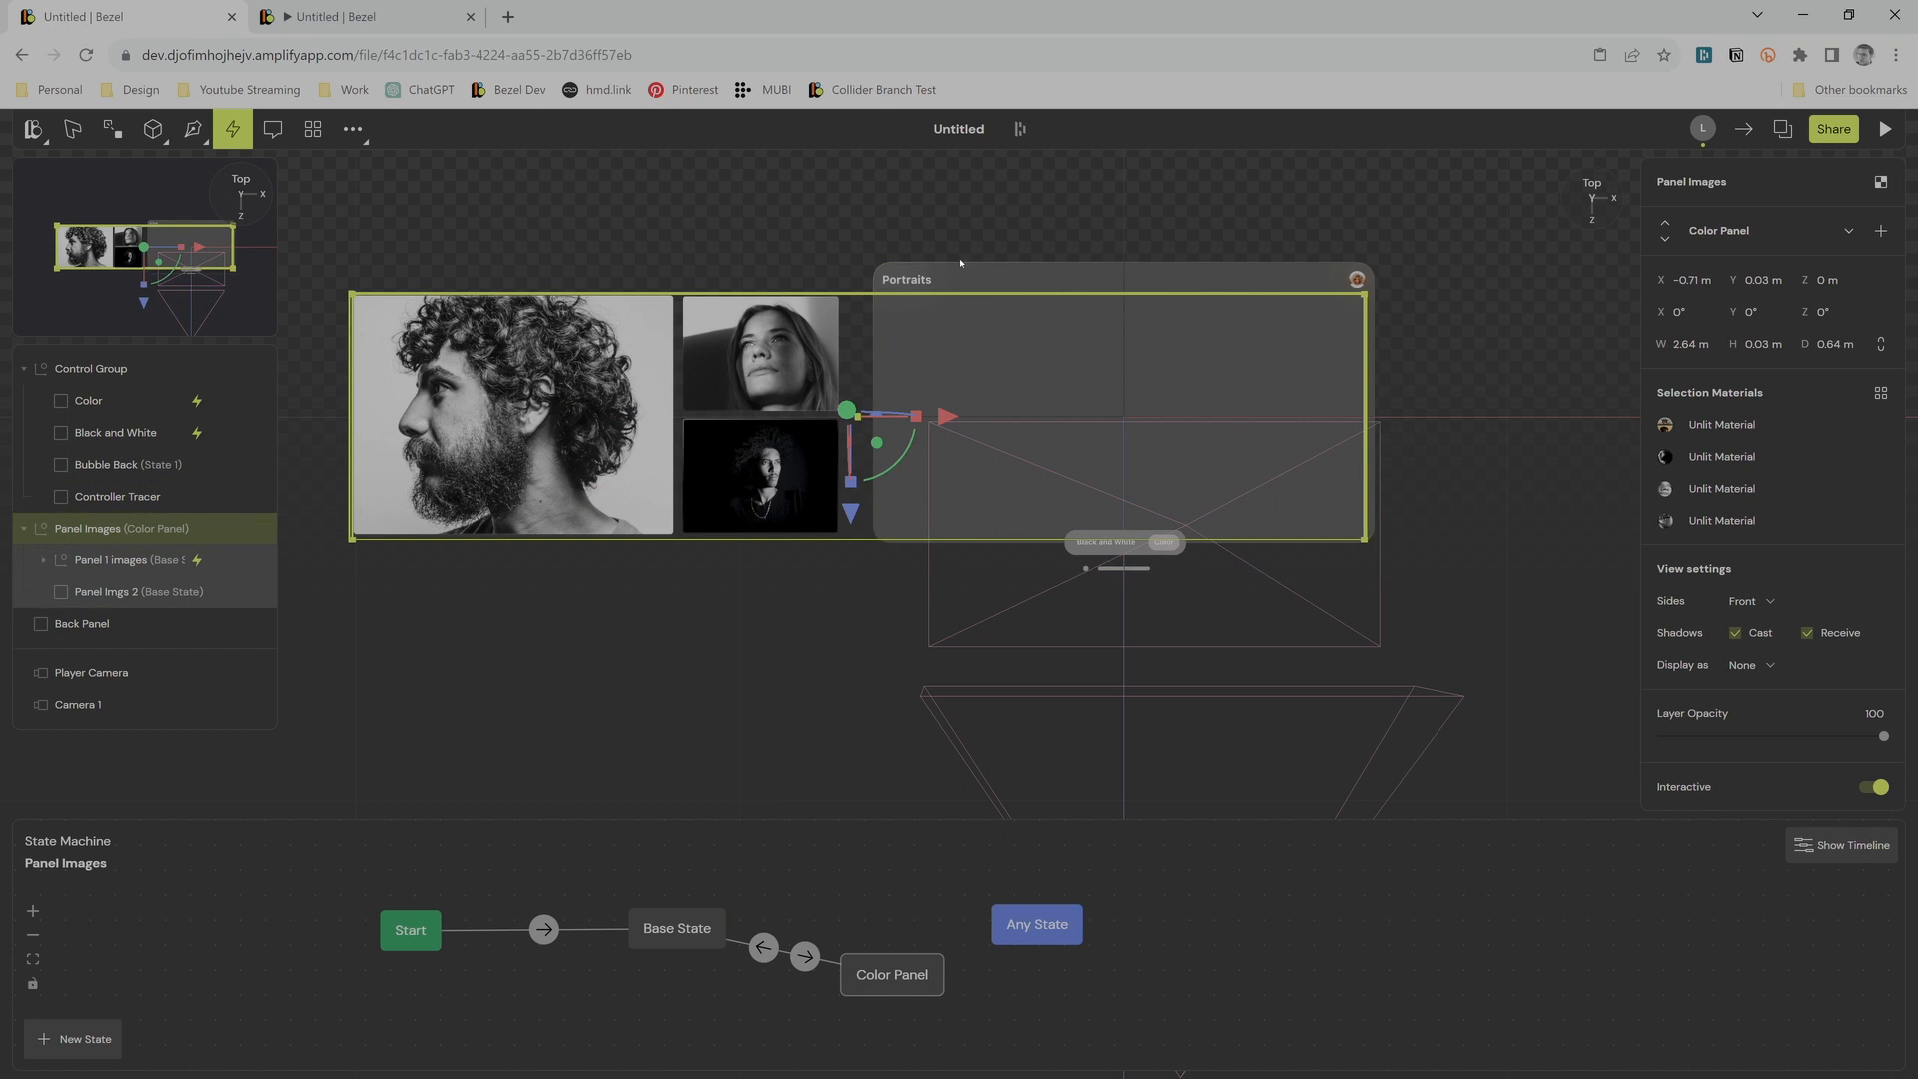
{"action": "left_click", "coordinate": [677, 928]}
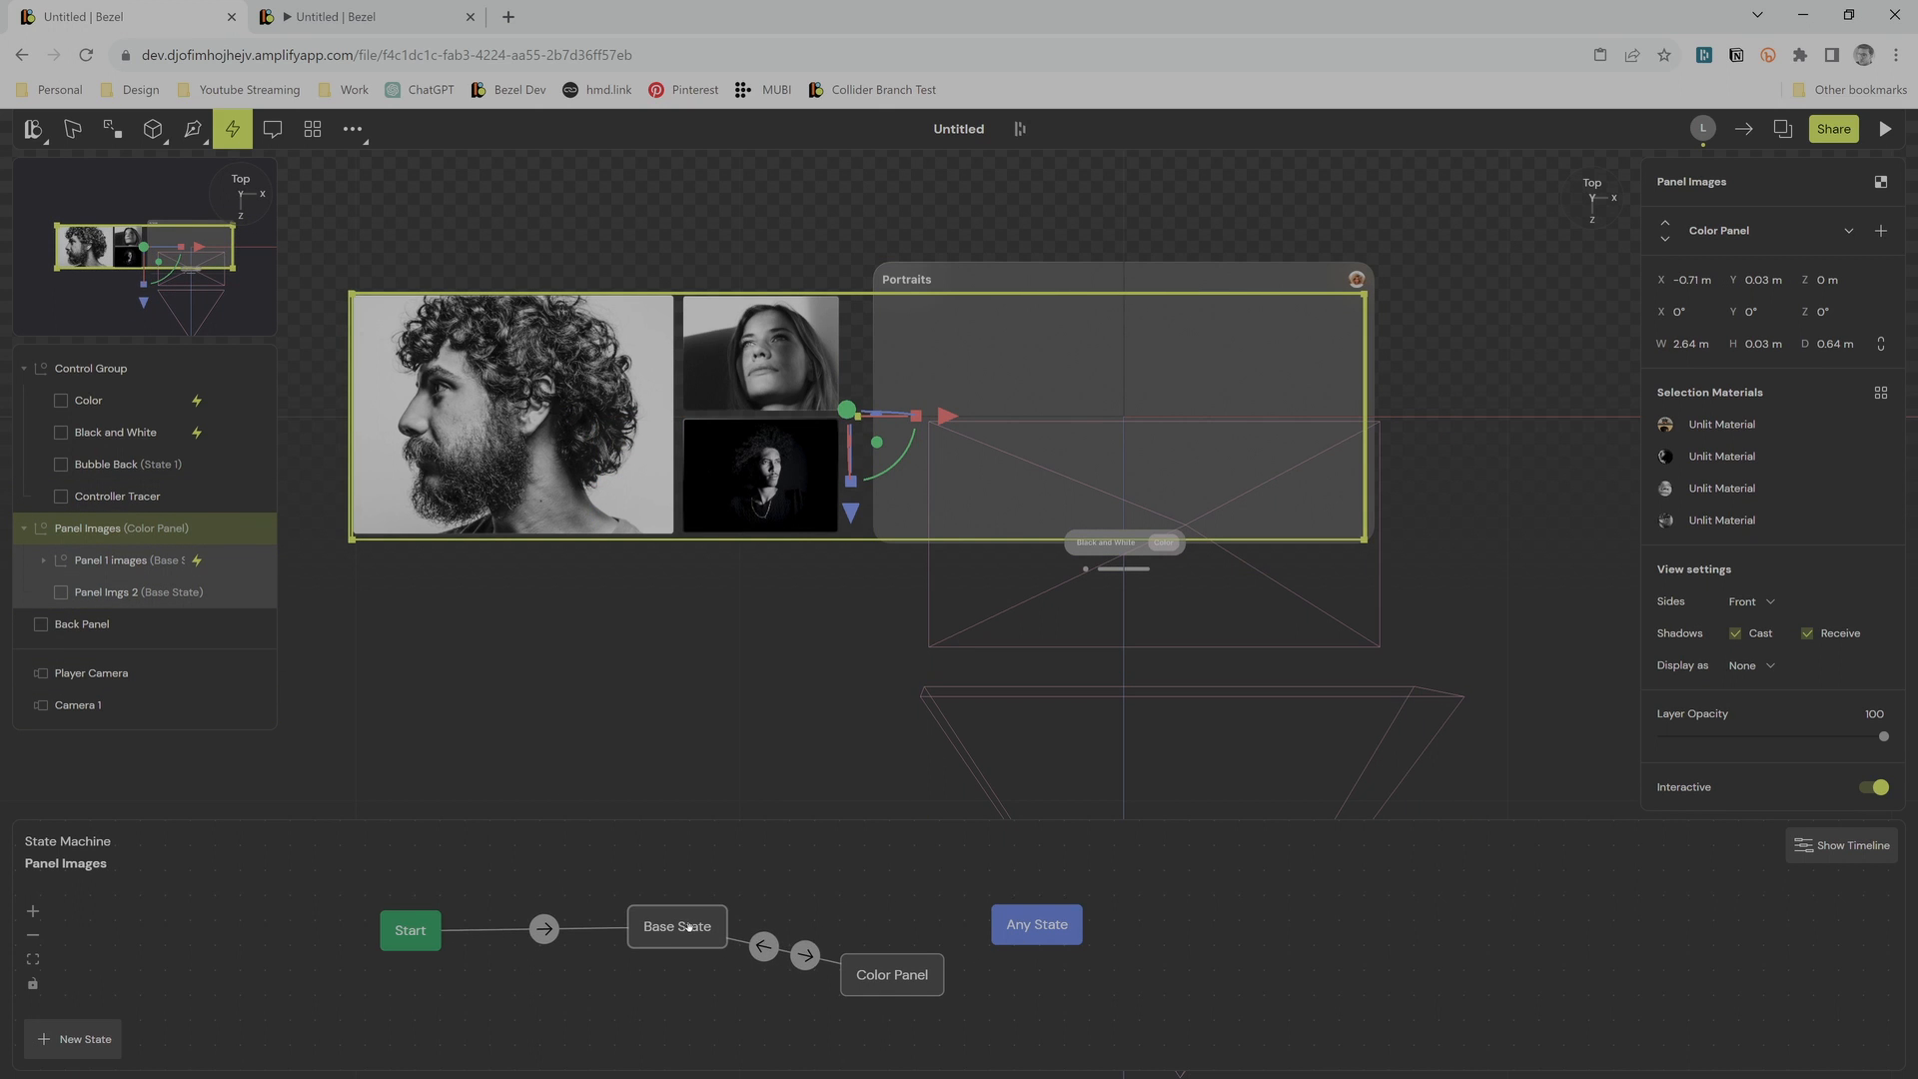
{"action": "left_click", "coordinate": [118, 560]}
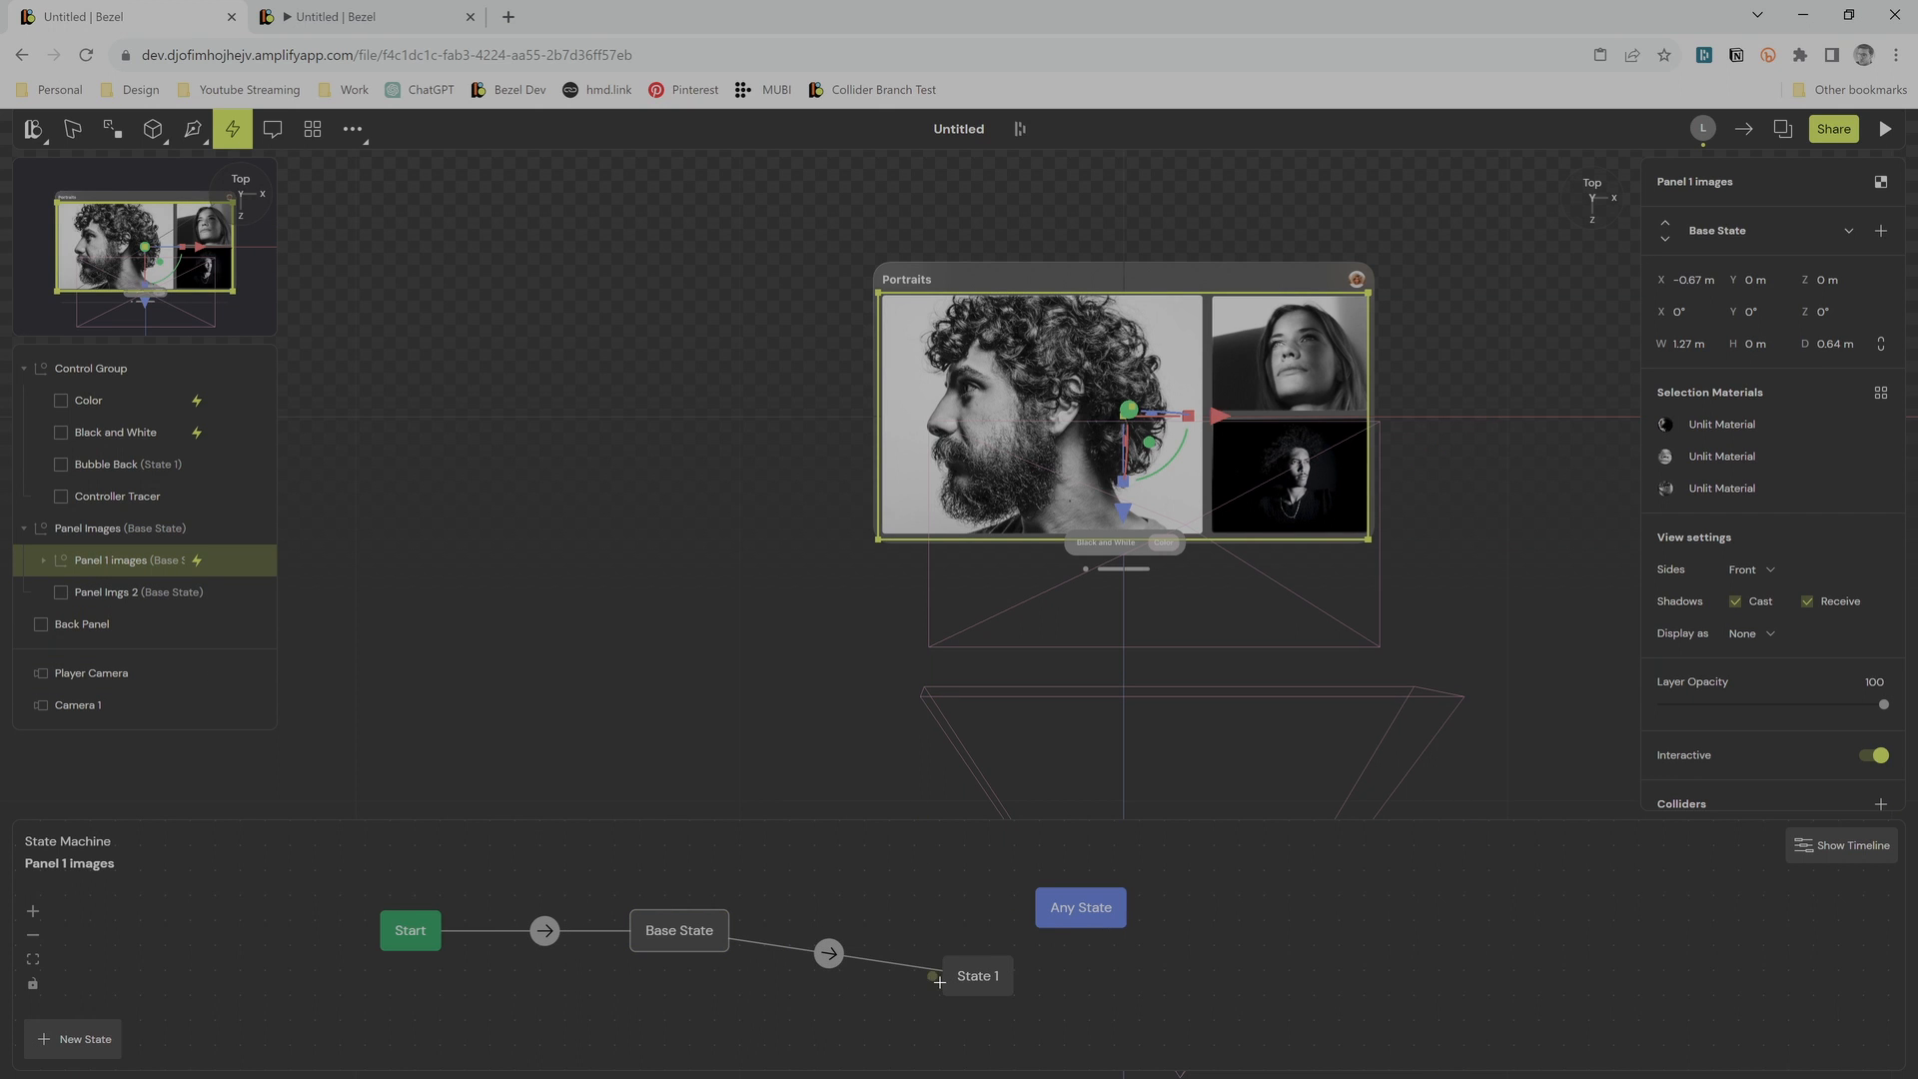
{"action": "left_click_drag", "start_coordinate": [942, 974], "coordinate": [731, 931]}
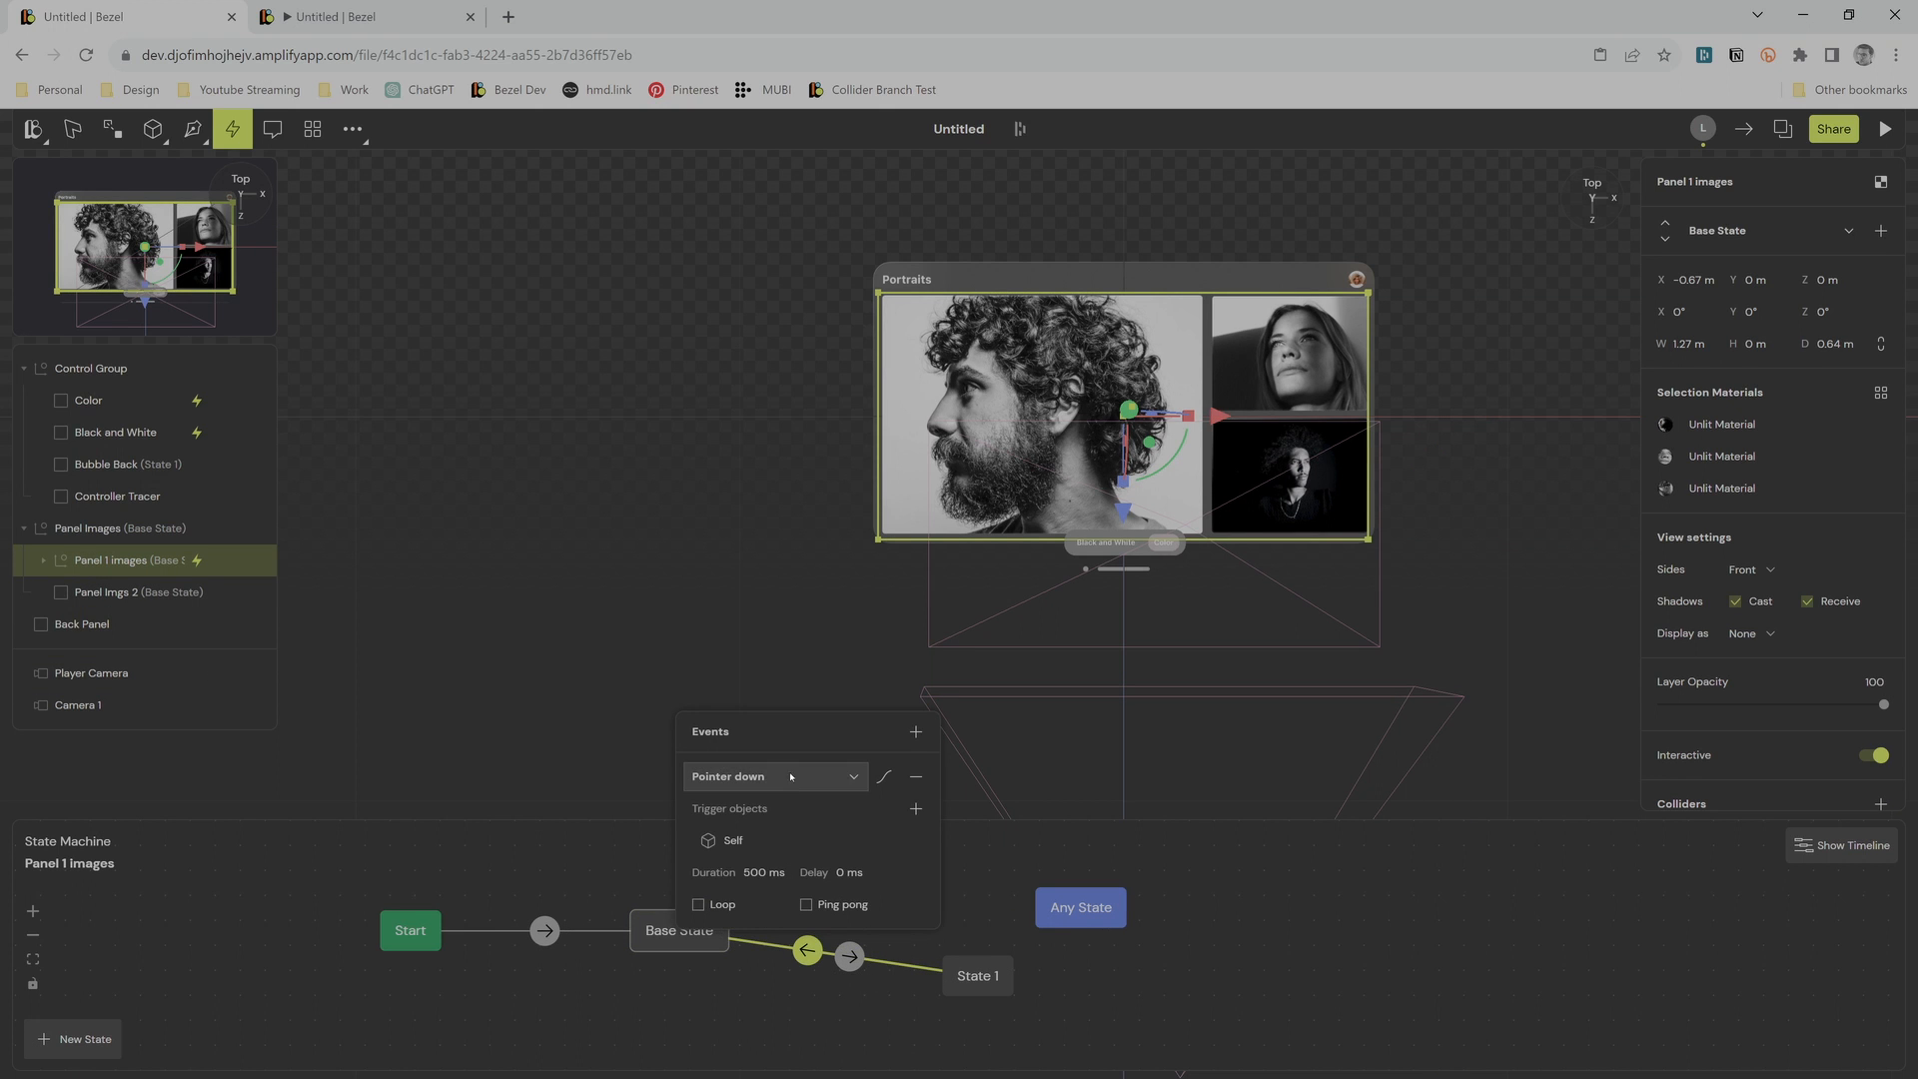
{"action": "left_click_drag", "start_coordinate": [115, 433], "coordinate": [826, 841]}
{"action": "left_click", "coordinate": [988, 977]}
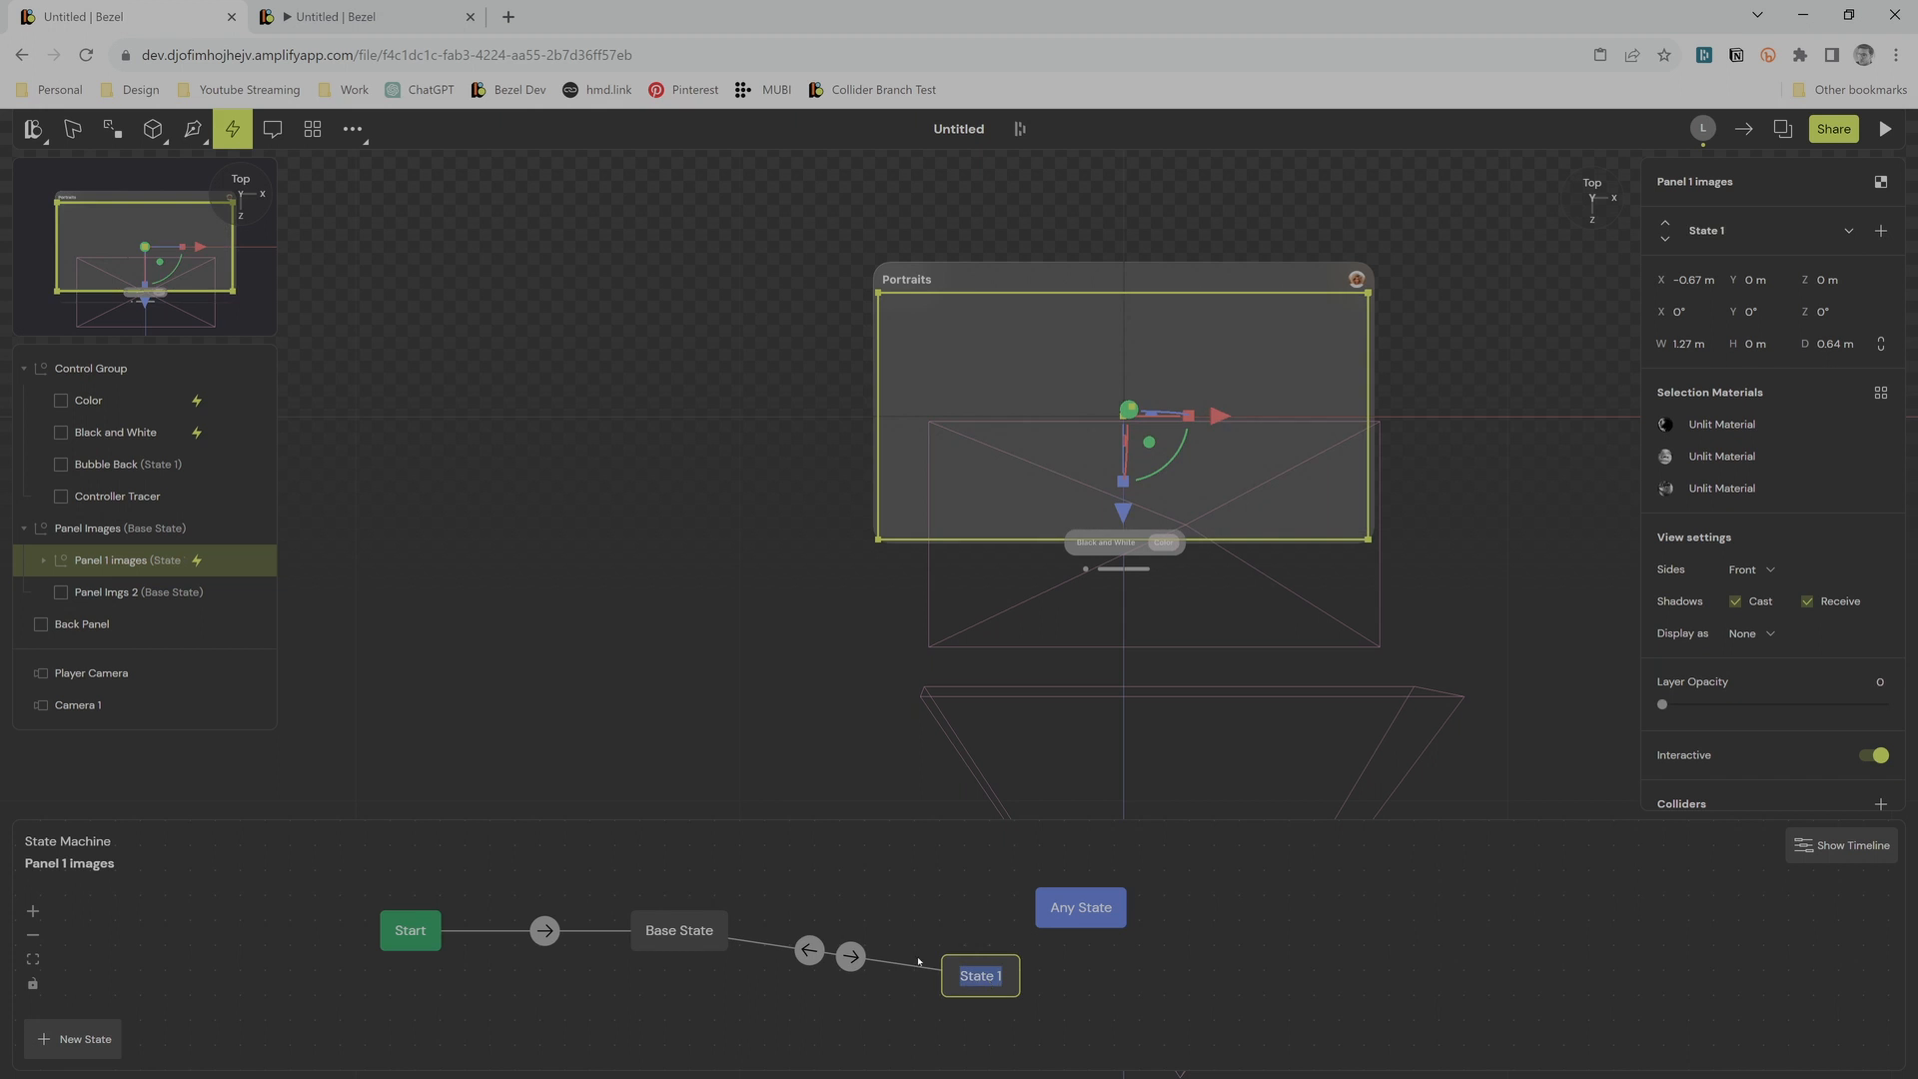
{"action": "left_click", "coordinate": [689, 922]}
Step: Test the fade and slide in the prototype preview by switching between Color and Black and White several times
{"action": "left_click", "coordinate": [427, 17]}
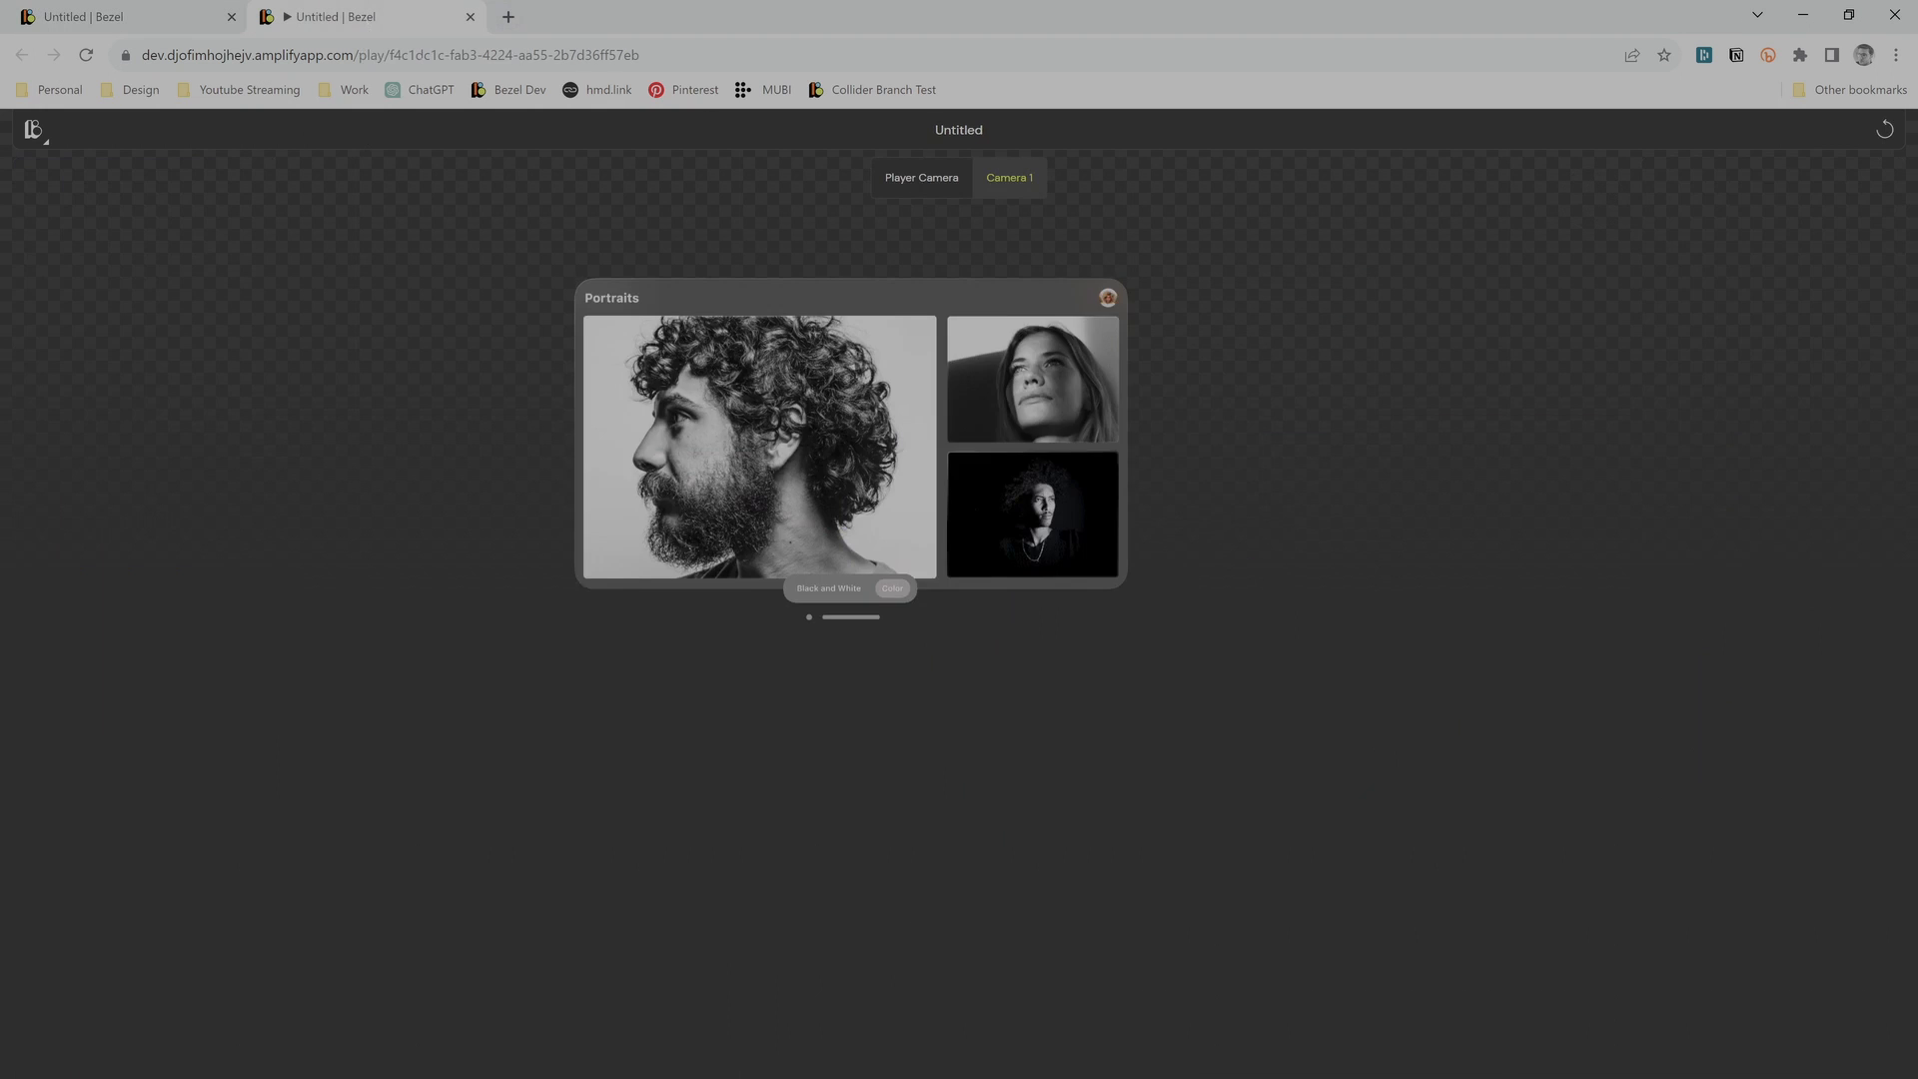
{"action": "left_click", "coordinate": [956, 695]}
{"action": "left_click", "coordinate": [867, 703]}
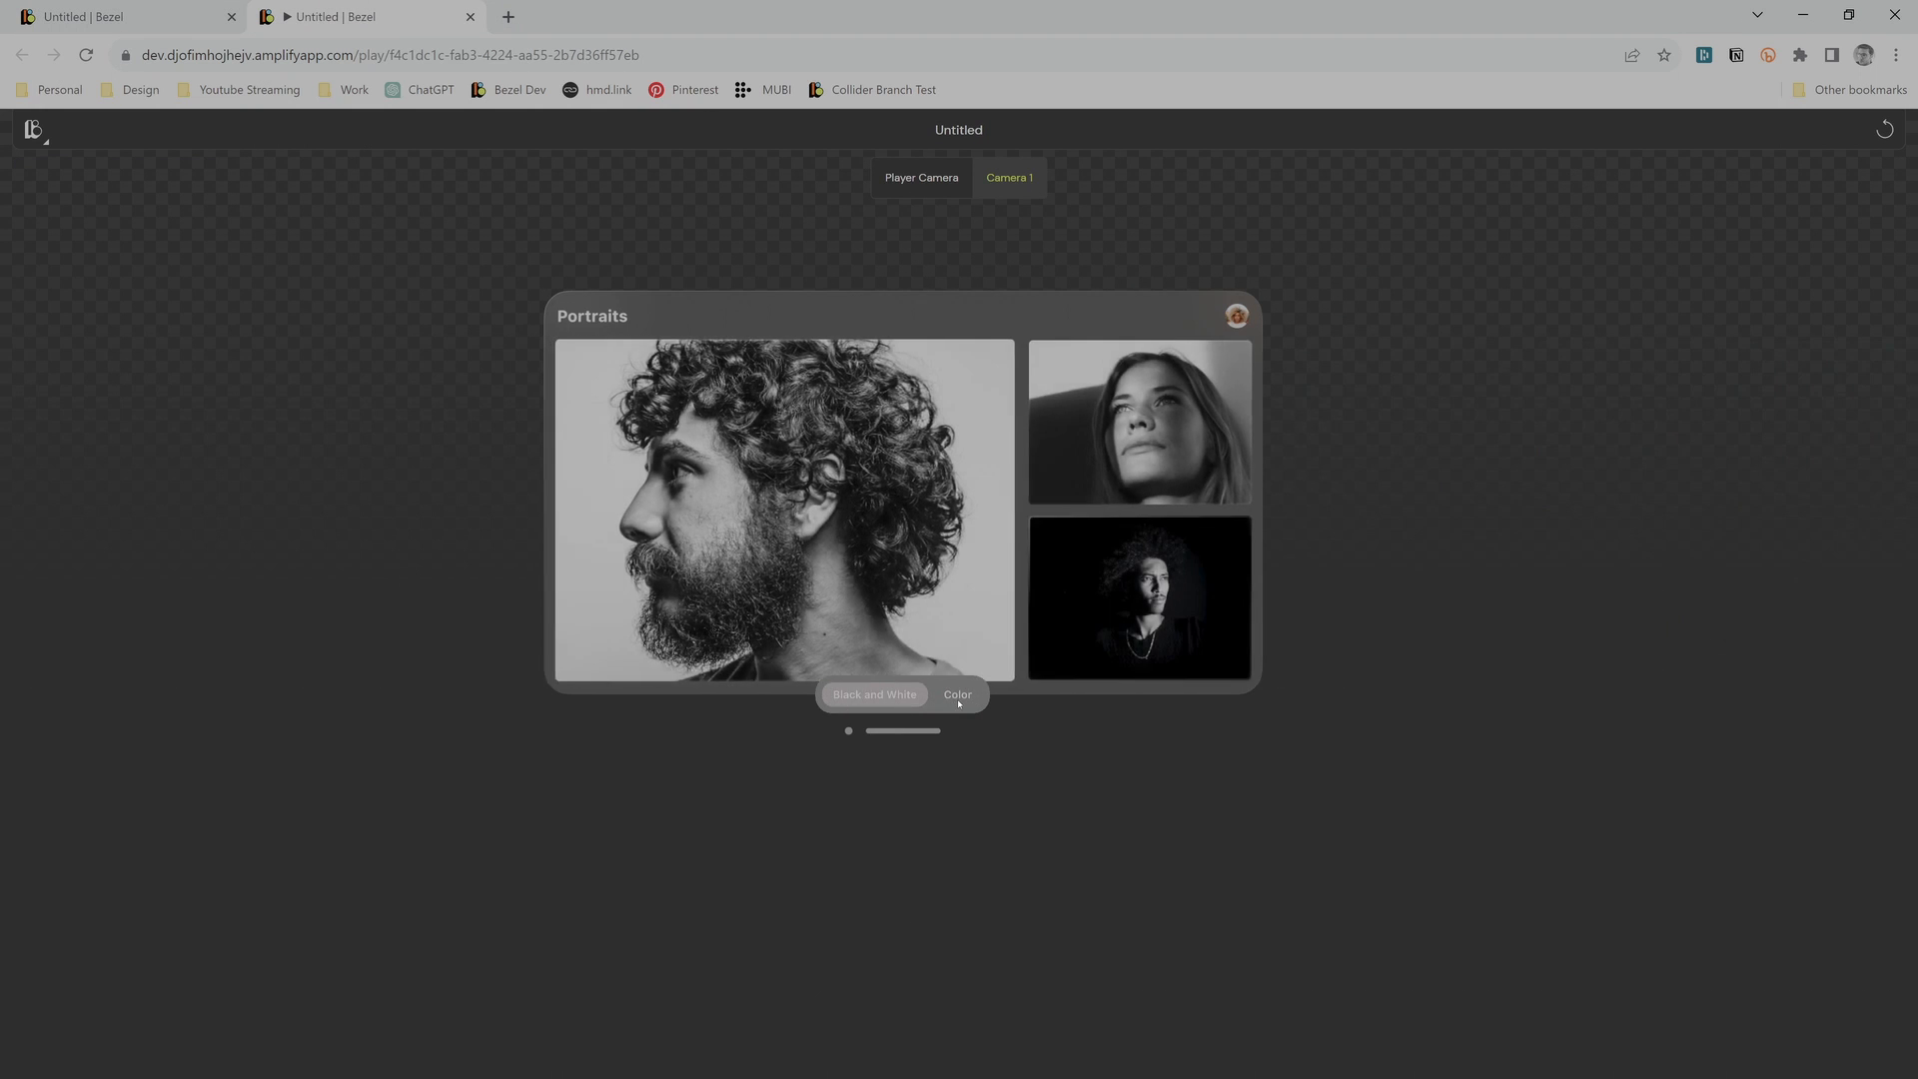
{"action": "left_click", "coordinate": [956, 697]}
{"action": "left_click", "coordinate": [844, 697]}
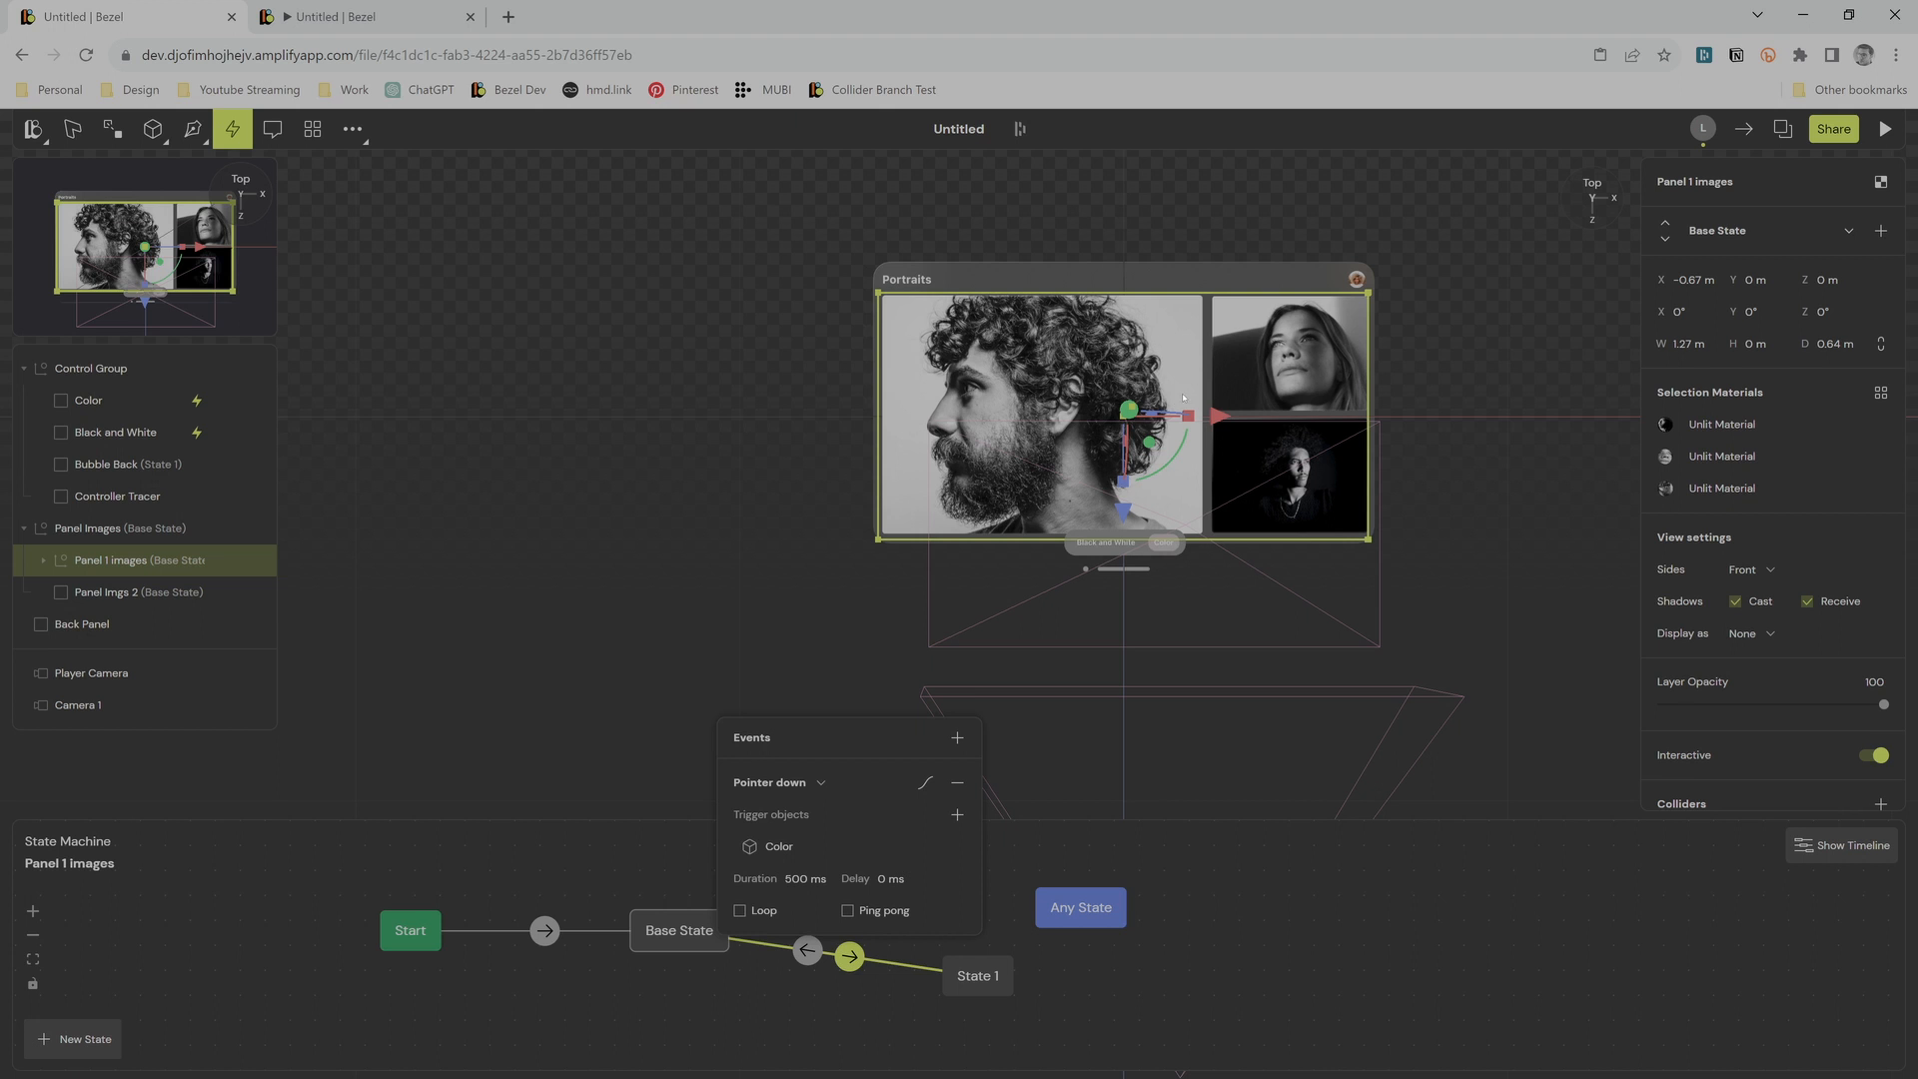
Step: Group Control Group, Panel Images and Back Panel as VOS Panel, and rotate the group 90° about X
{"action": "middle_click_drag", "start_coordinate": [1456, 596], "coordinate": [1269, 410]}
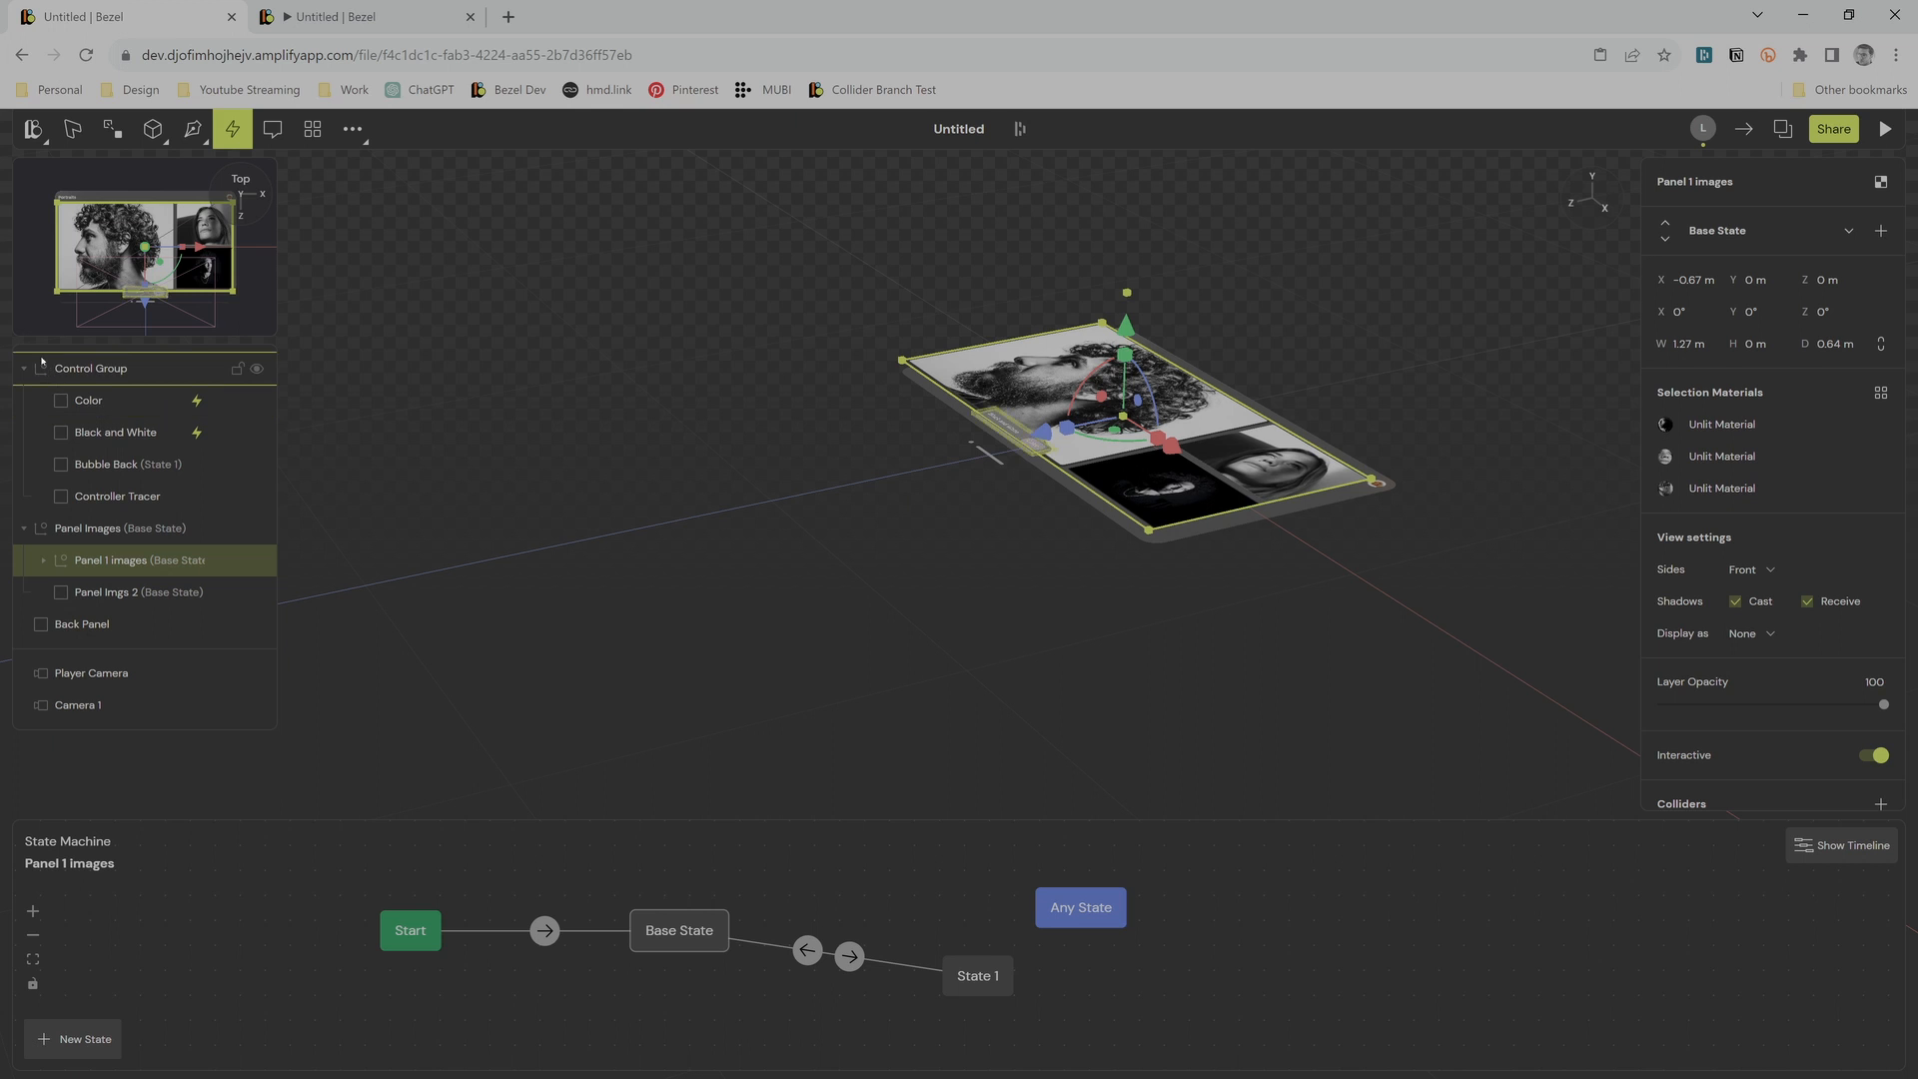
{"action": "left_click", "coordinate": [23, 371]}
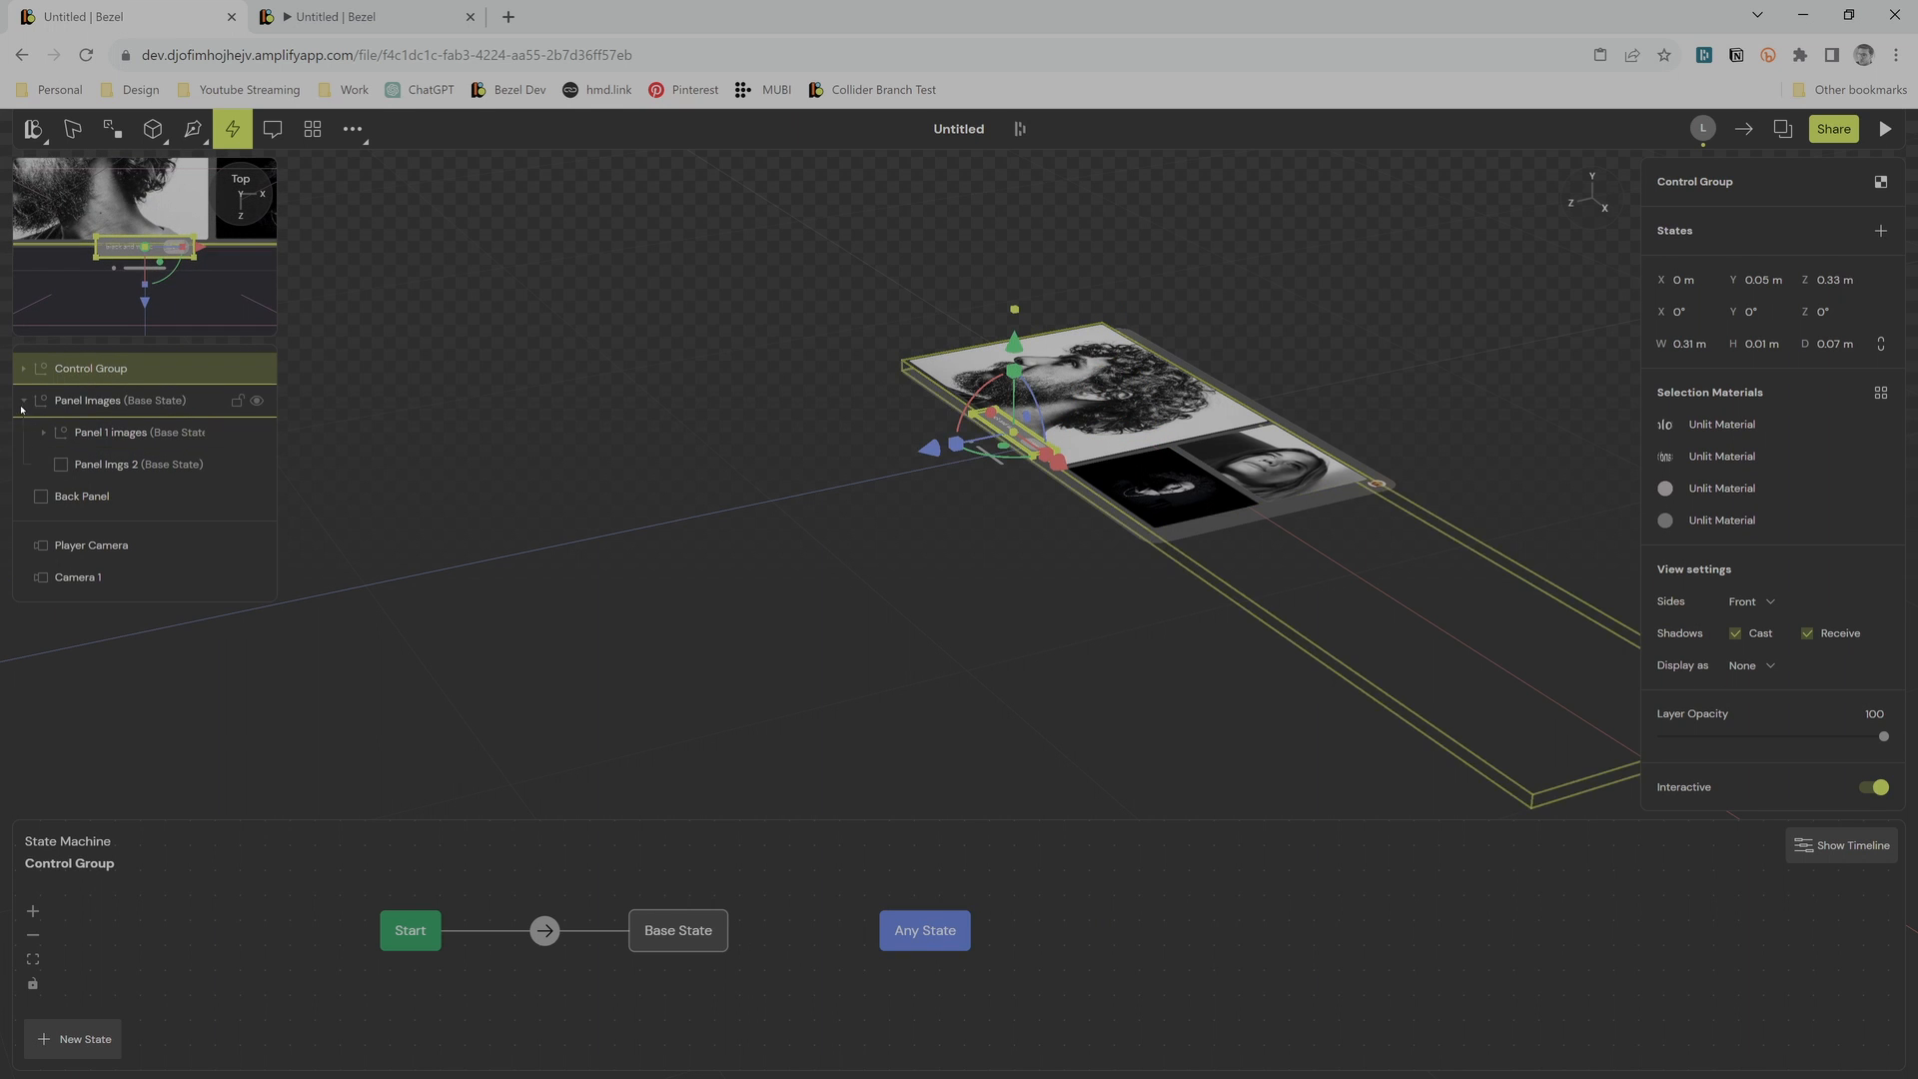
{"action": "left_click", "coordinate": [23, 403]}
{"action": "left_click", "coordinate": [120, 432]}
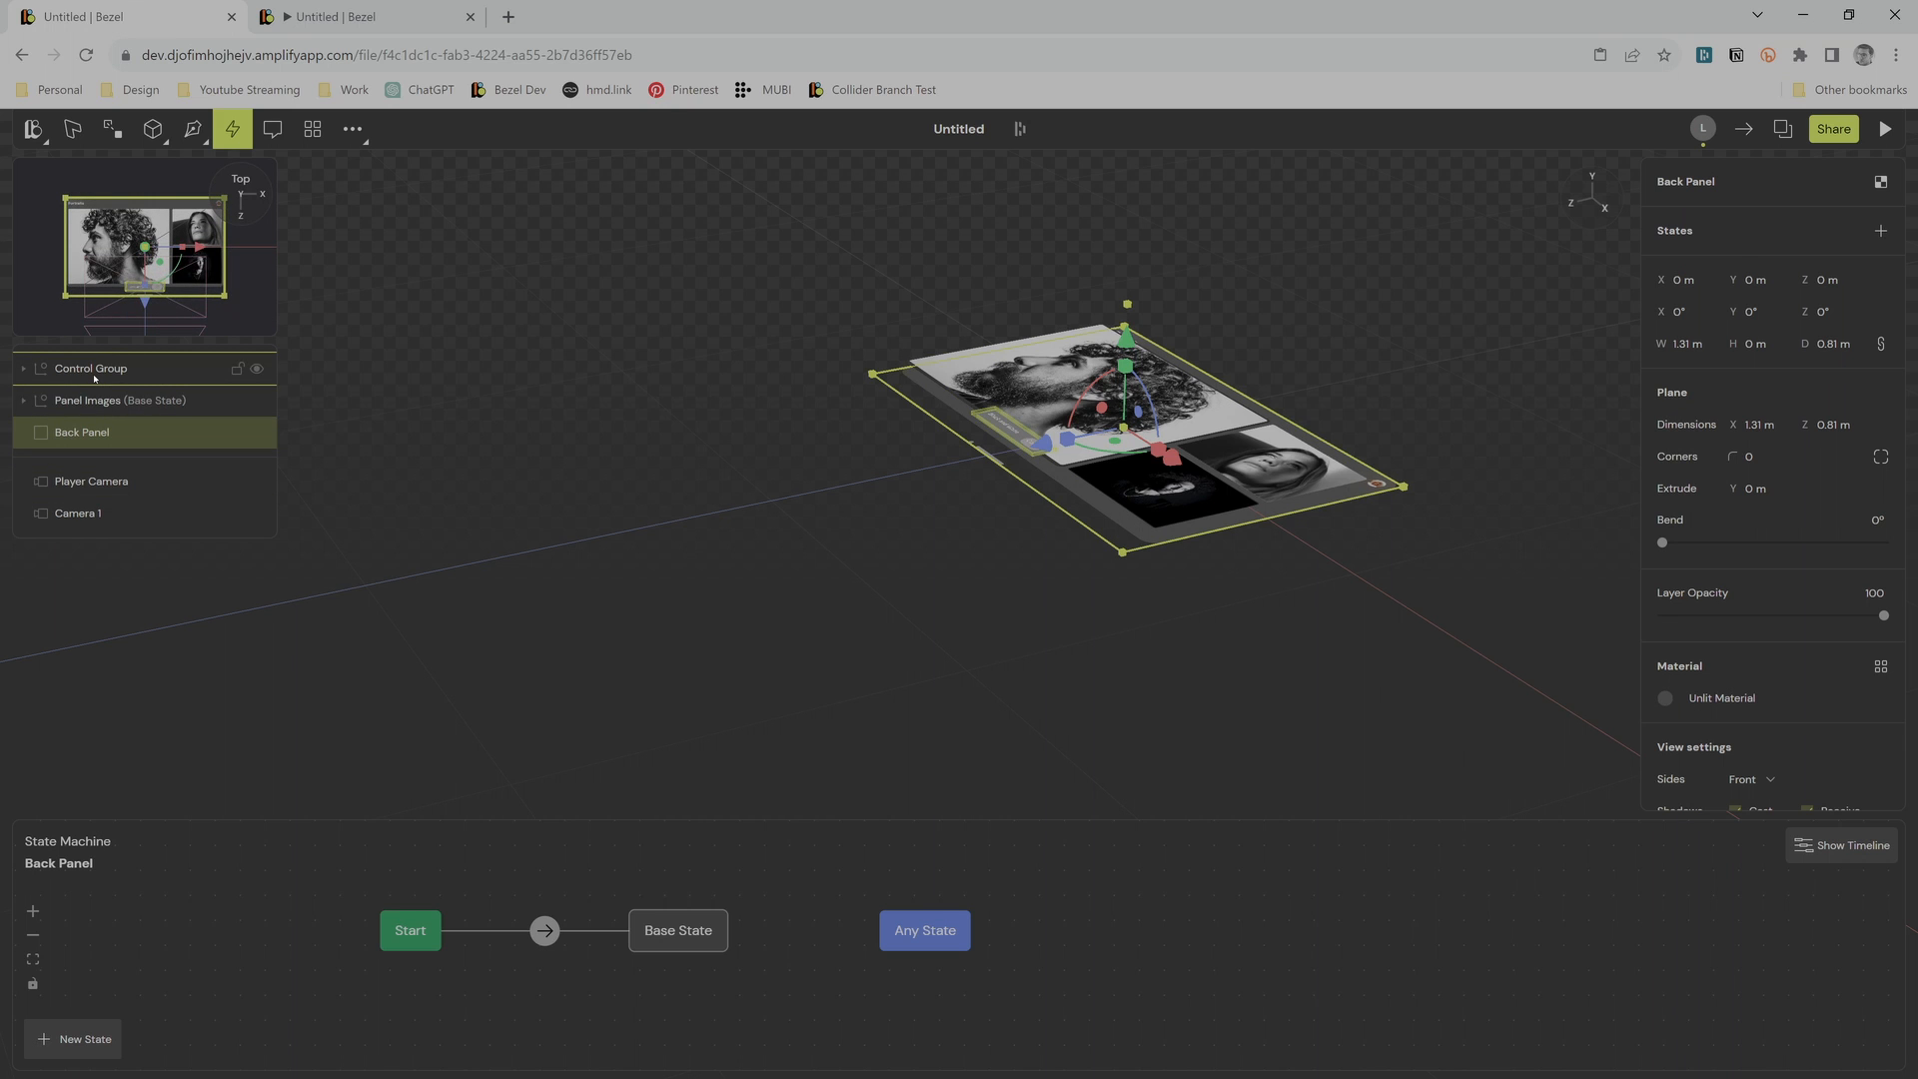
{"action": "left_click", "coordinate": [93, 375], "text": "shift"}
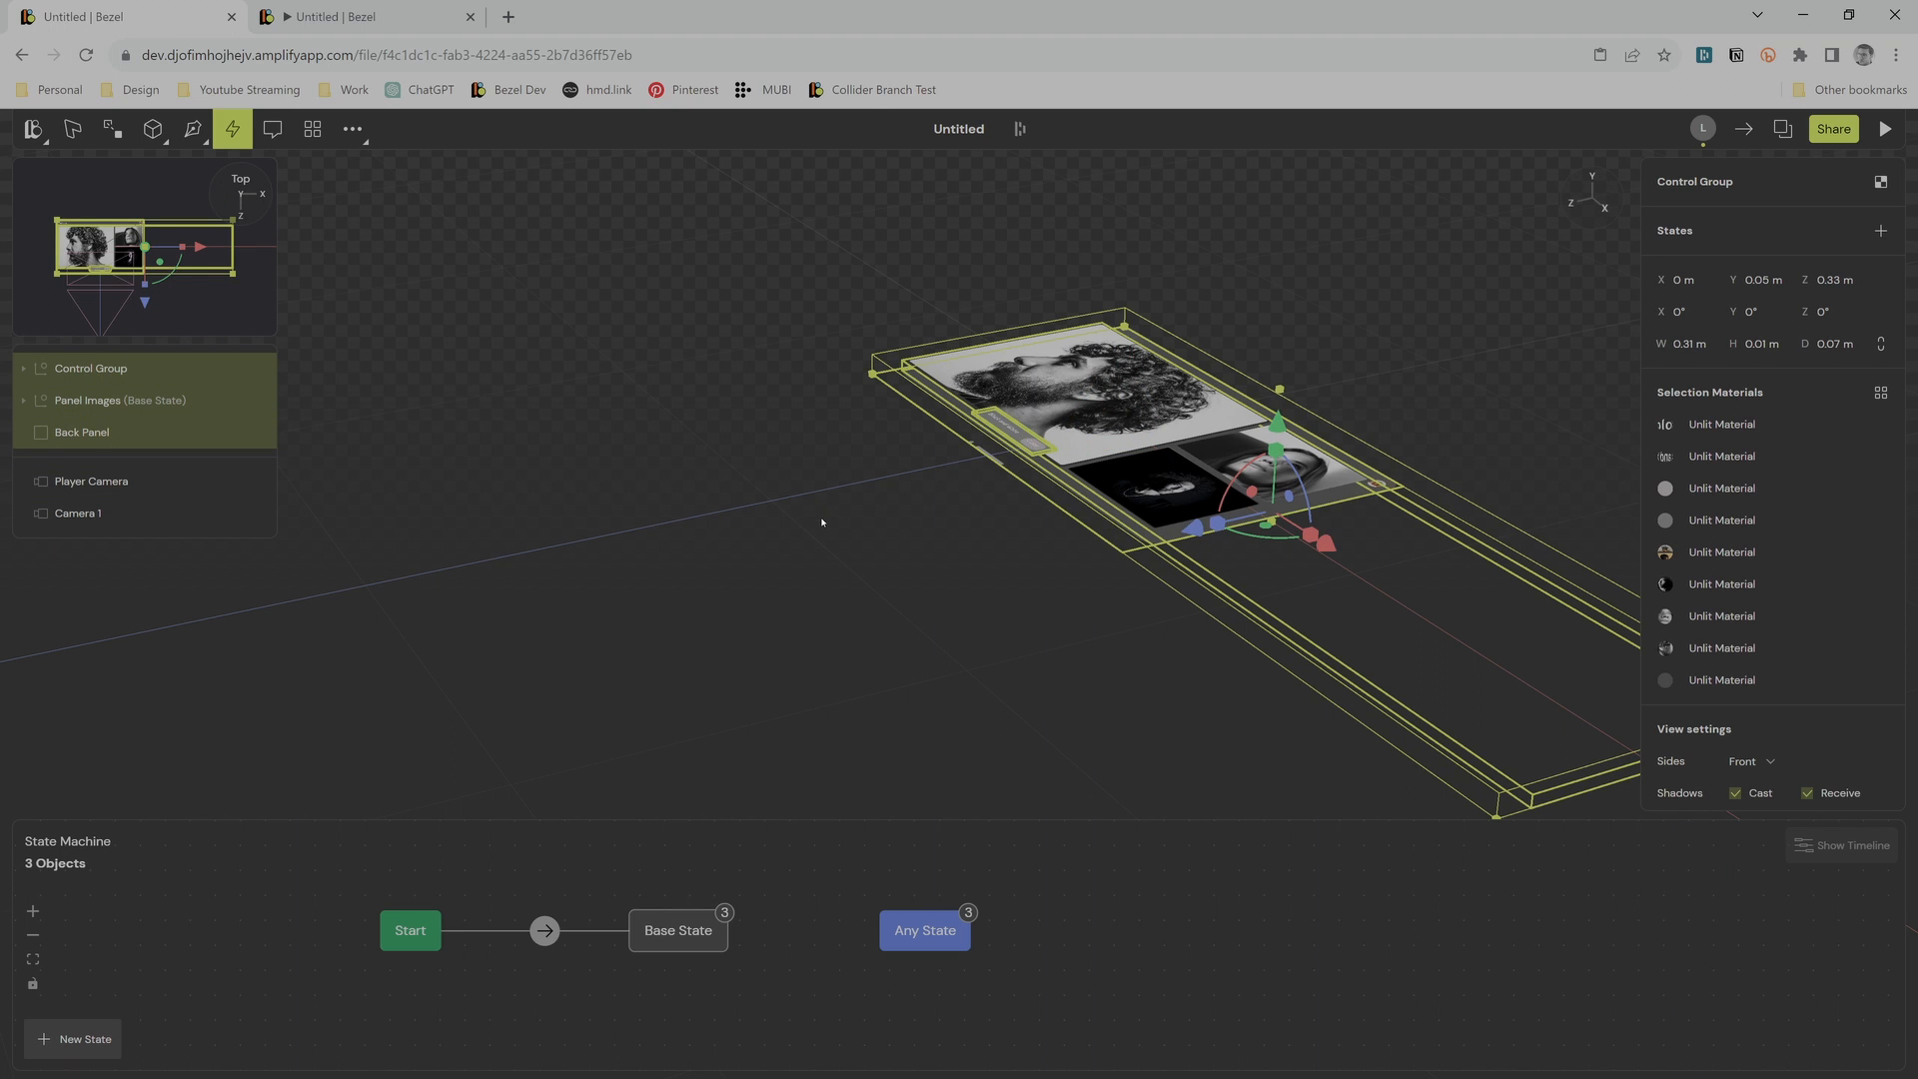
{"action": "key", "text": "ctrl+g"}
{"action": "double_click", "coordinate": [114, 375]}
{"action": "type", "text": "VOS"}
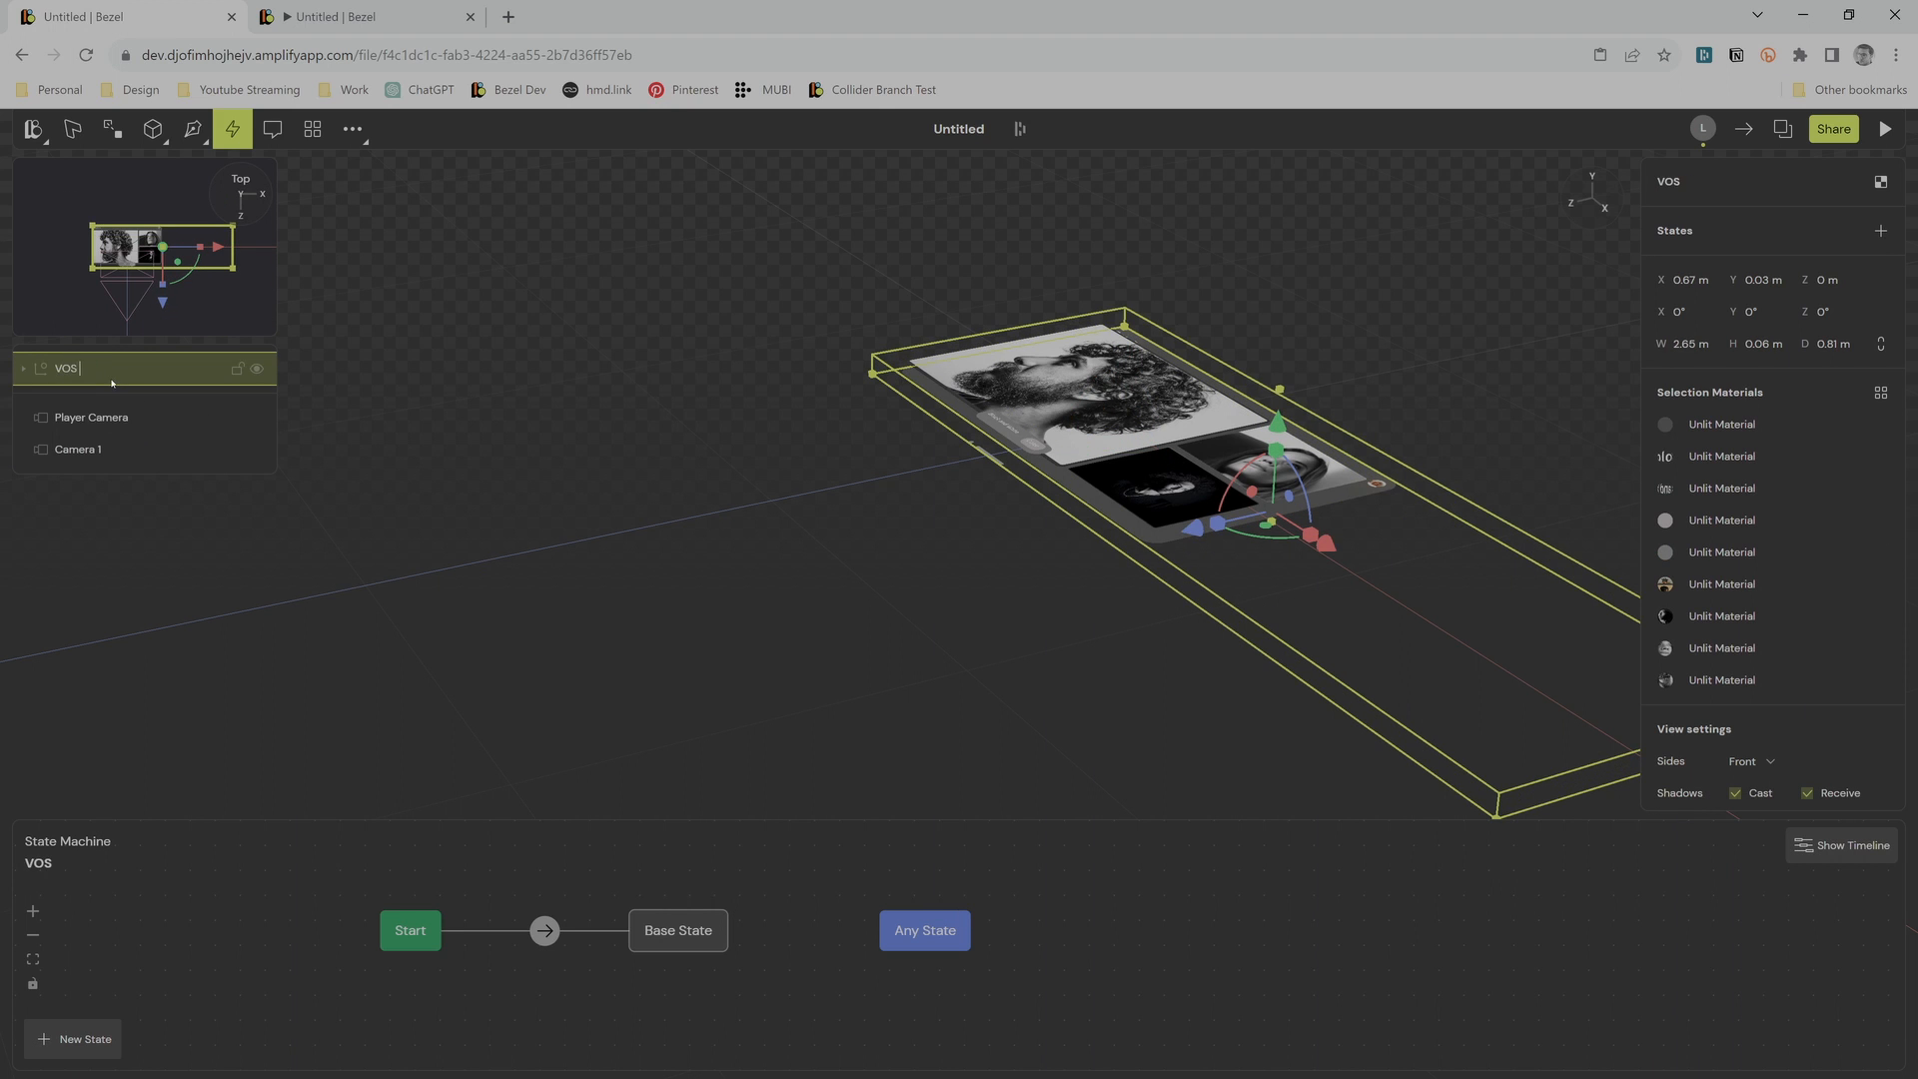
{"action": "type", "text": " Panel"}
{"action": "key", "text": "Return"}
{"action": "left_click_drag", "start_coordinate": [1248, 479], "coordinate": [1249, 548]}
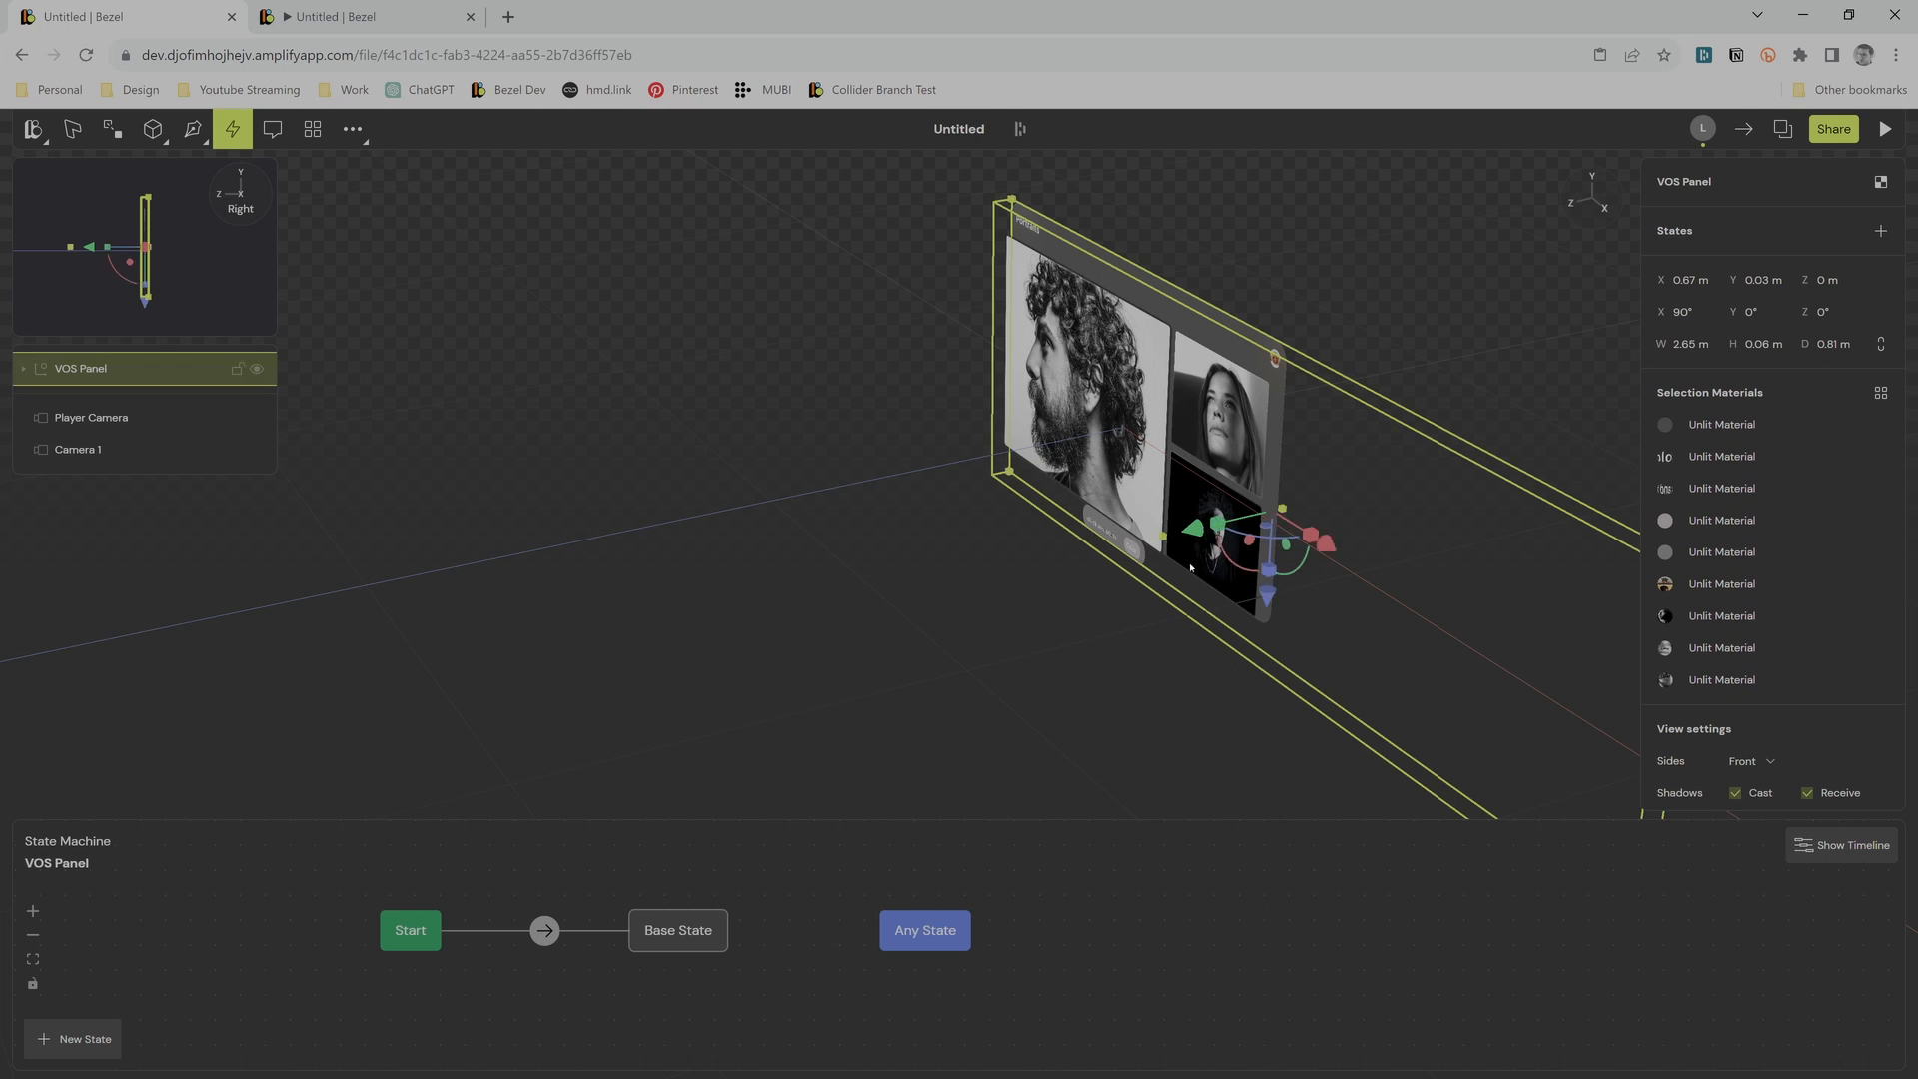
Step: Set VOS Panel's Y position to 1.4 m, deselect it and show the editor full screen
{"action": "left_click", "coordinate": [1767, 280]}
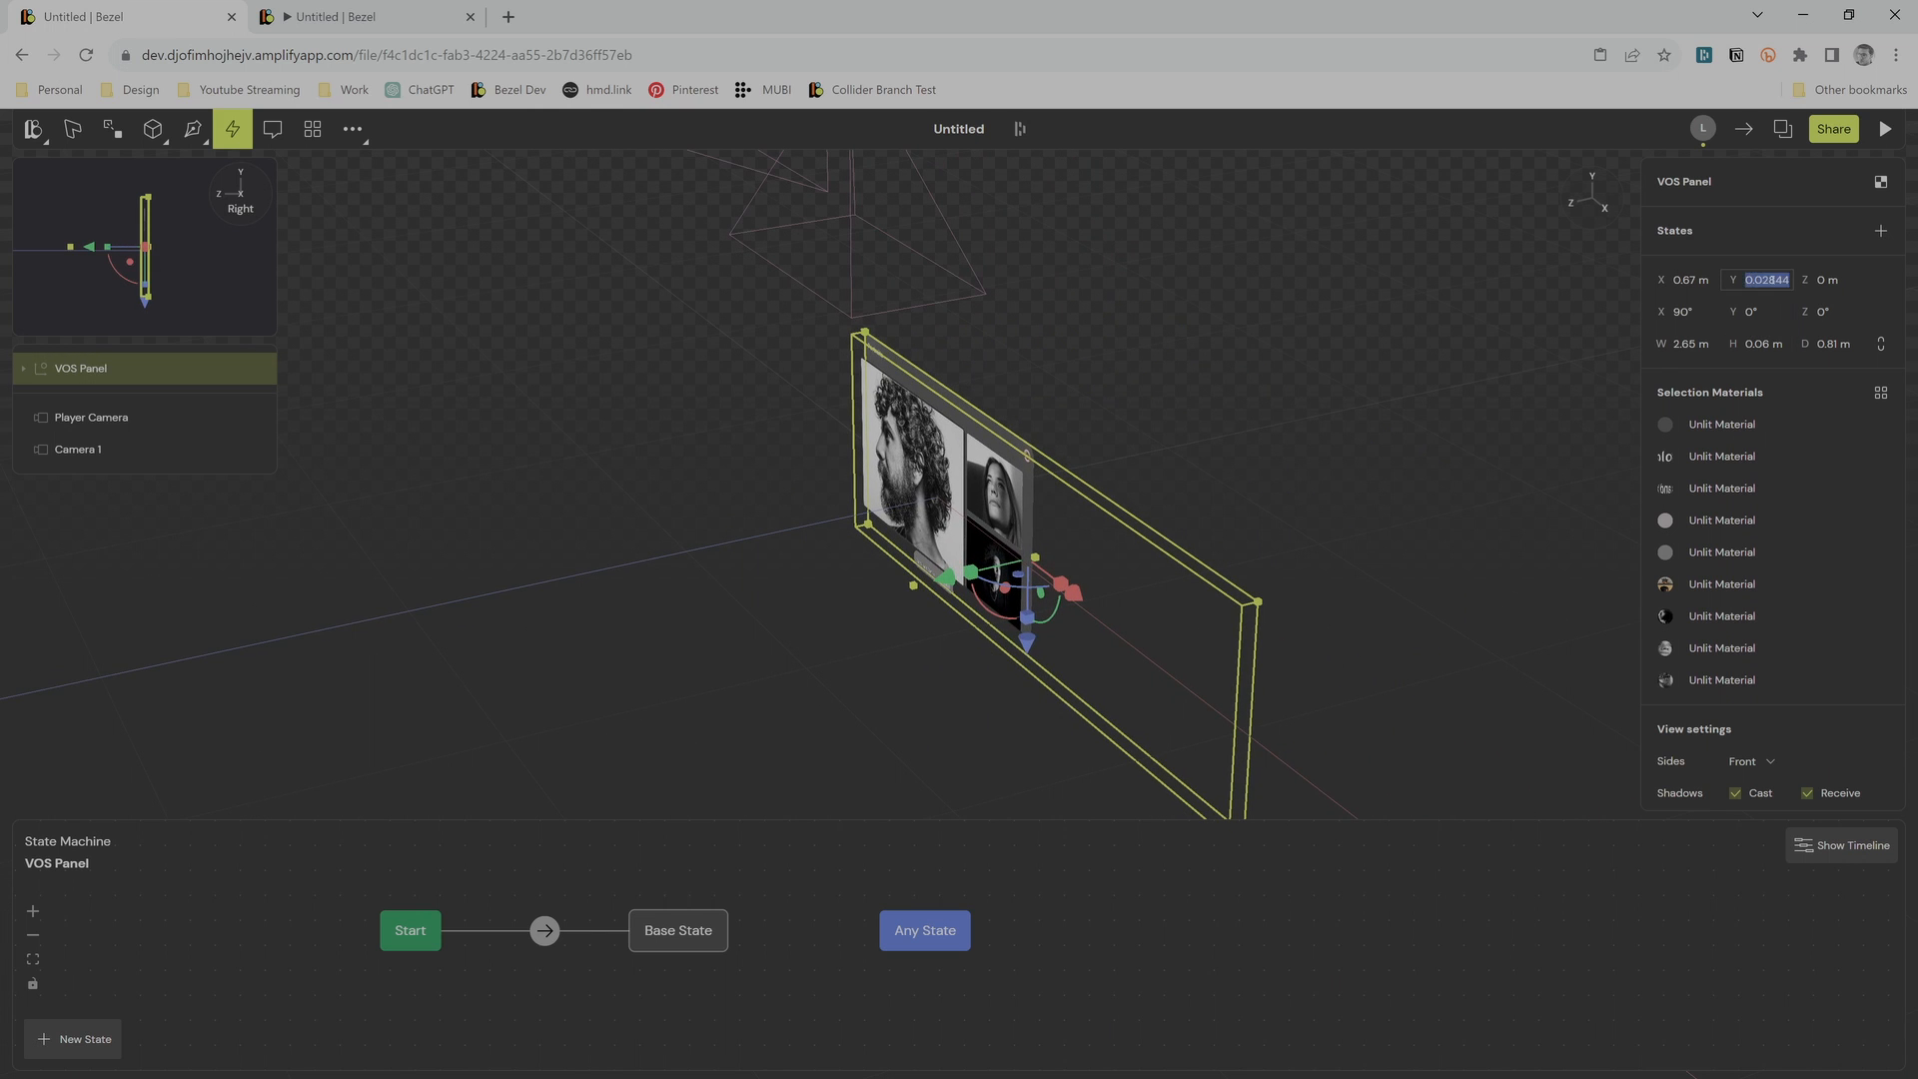
{"action": "type", "text": "1.4"}
{"action": "key", "text": "Return"}
{"action": "scroll", "coordinate": [1498, 253], "scroll_direction": "down", "scroll_amount": 4}
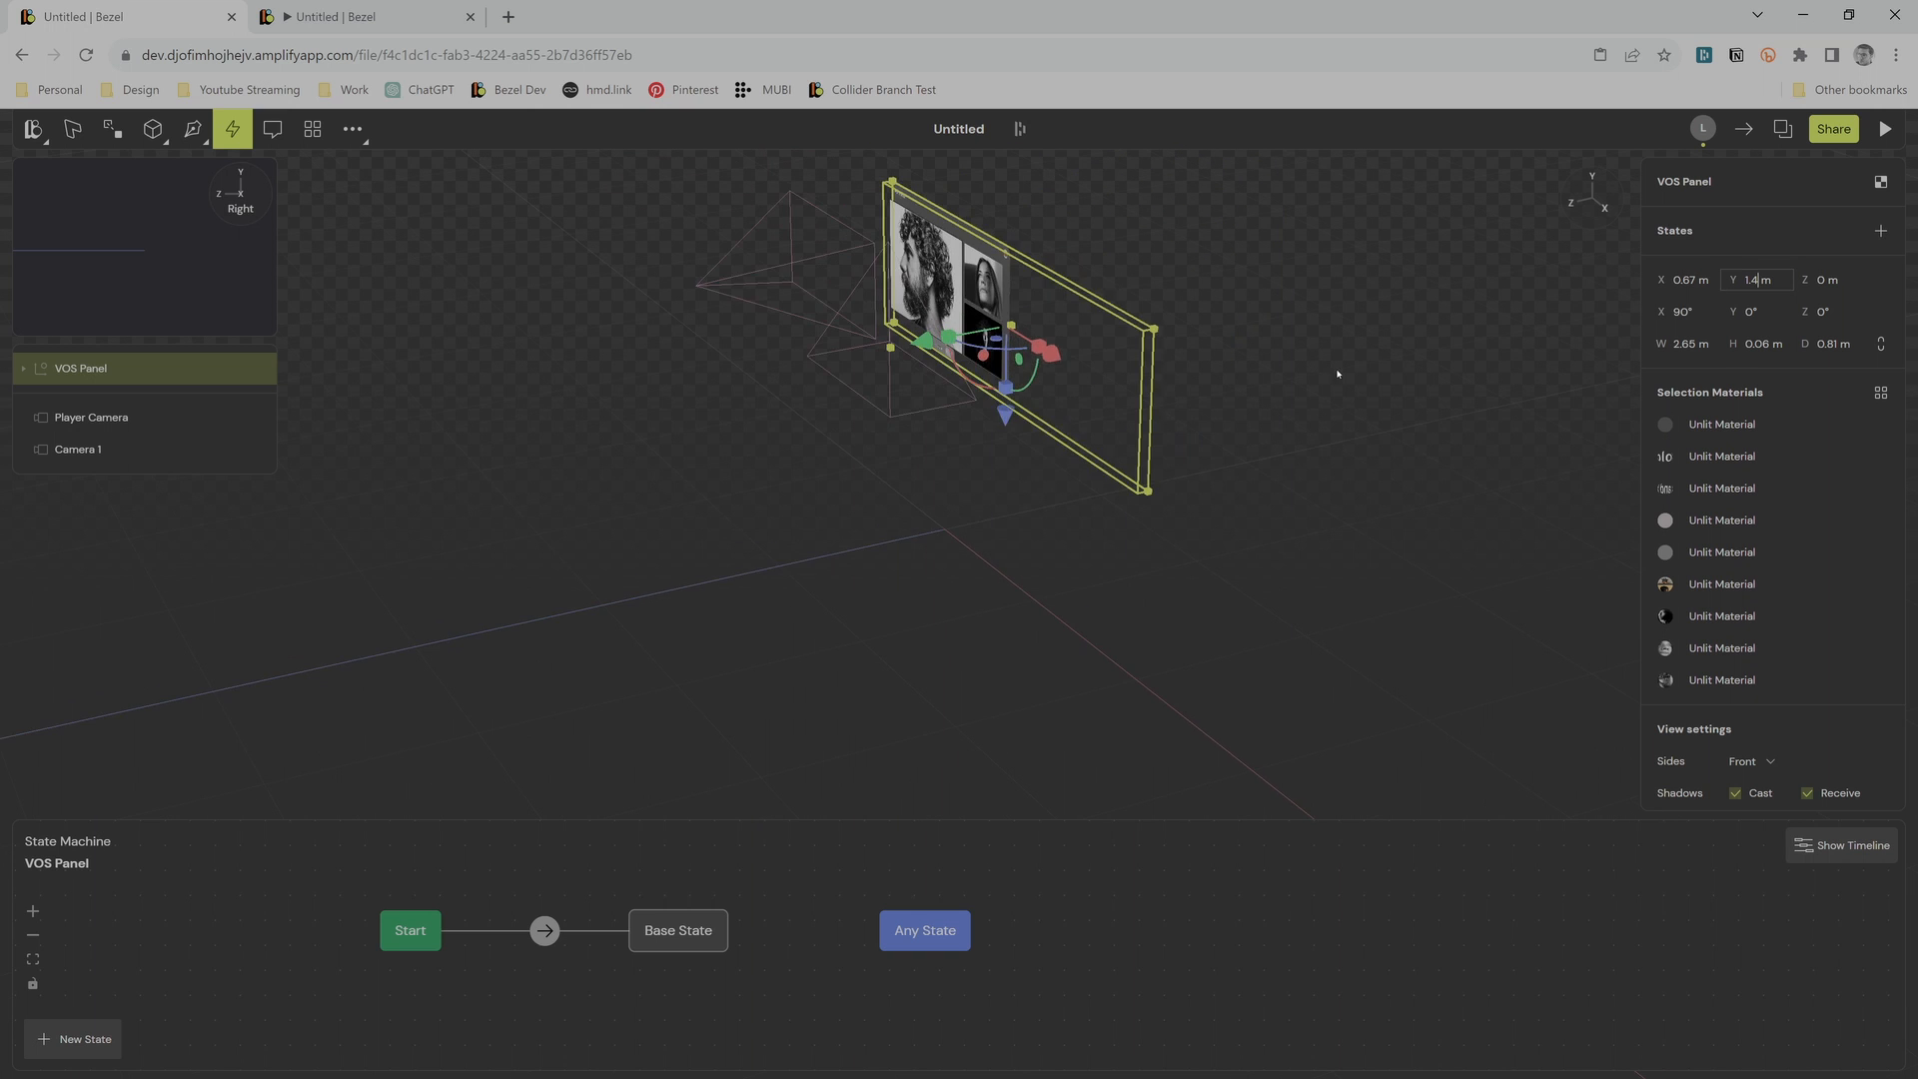
{"action": "middle_click_drag", "start_coordinate": [1336, 372], "coordinate": [1376, 419]}
{"action": "left_click", "coordinate": [955, 454]}
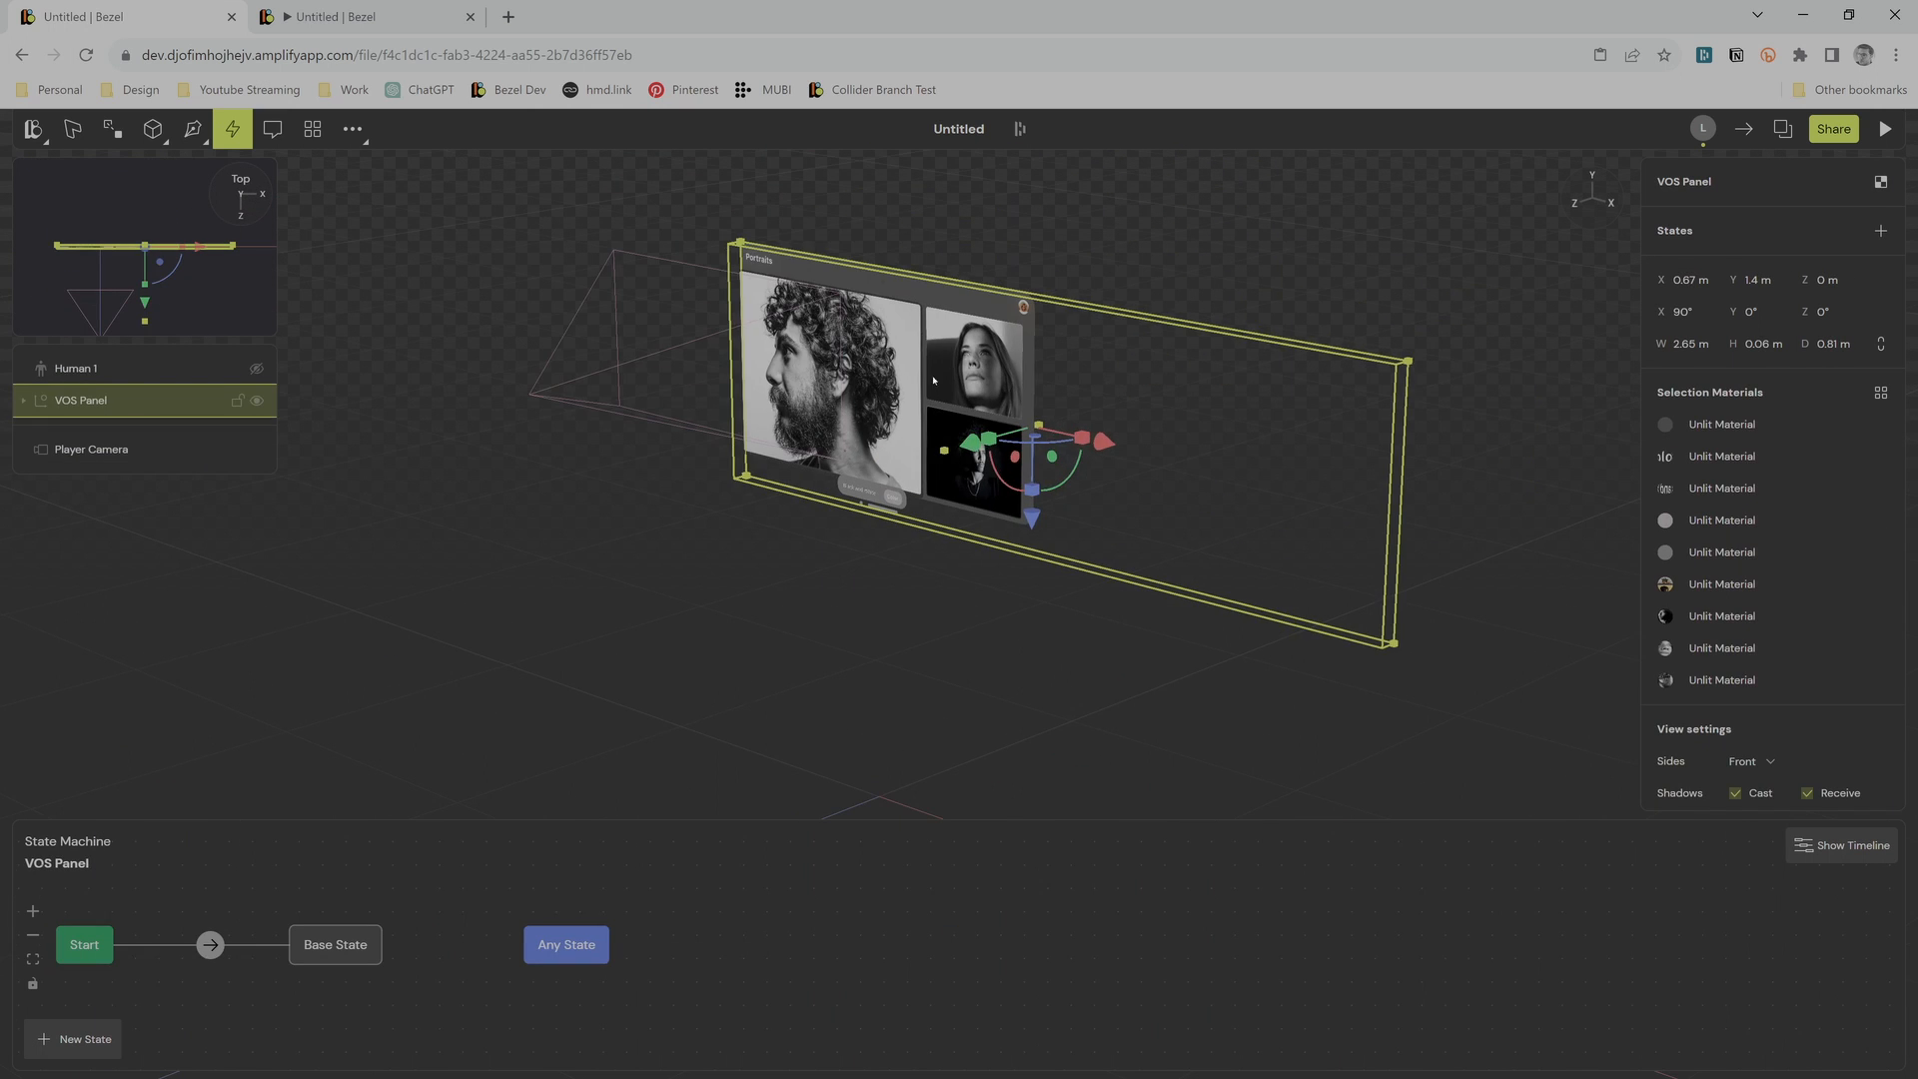
{"action": "scroll", "coordinate": [720, 609], "scroll_direction": "up", "scroll_amount": 5}
{"action": "middle_click_drag", "start_coordinate": [694, 600], "coordinate": [799, 825]}
{"action": "key", "text": "Escape"}
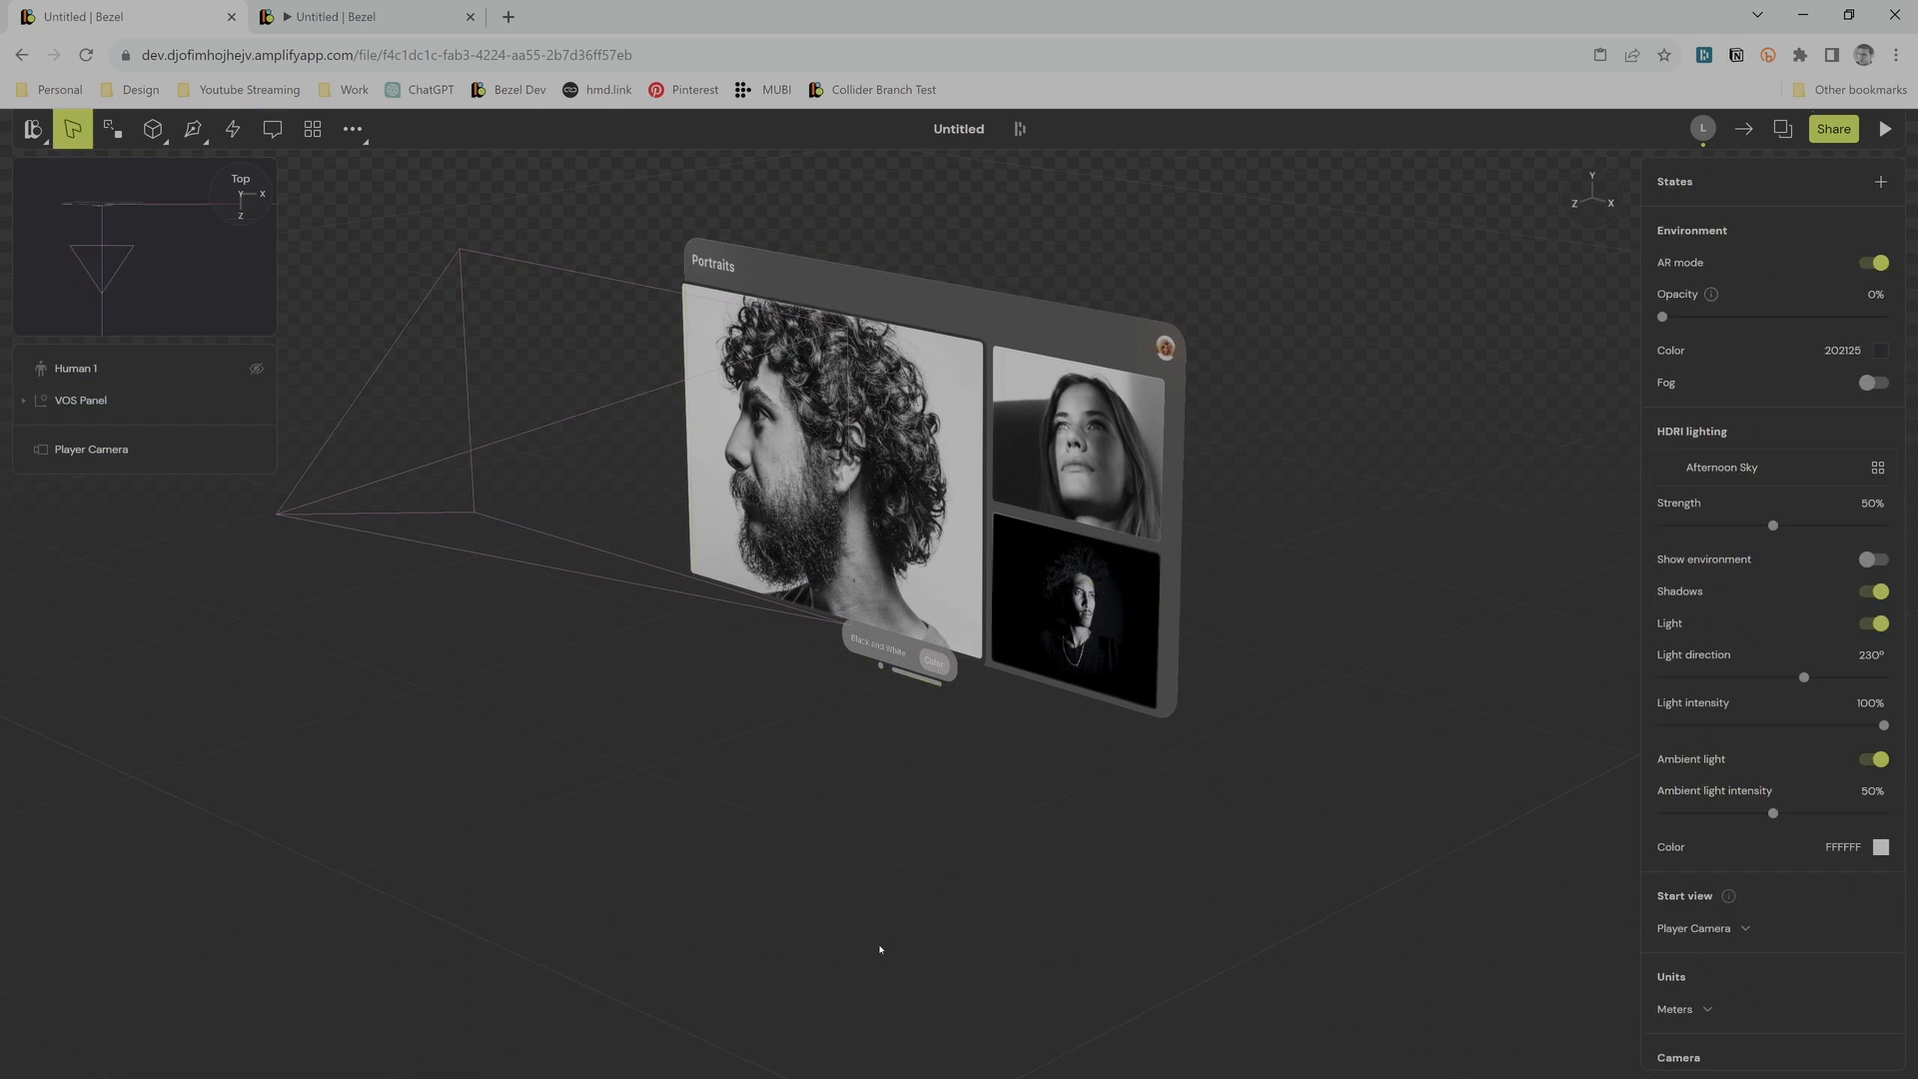
{"action": "key", "text": "F11"}
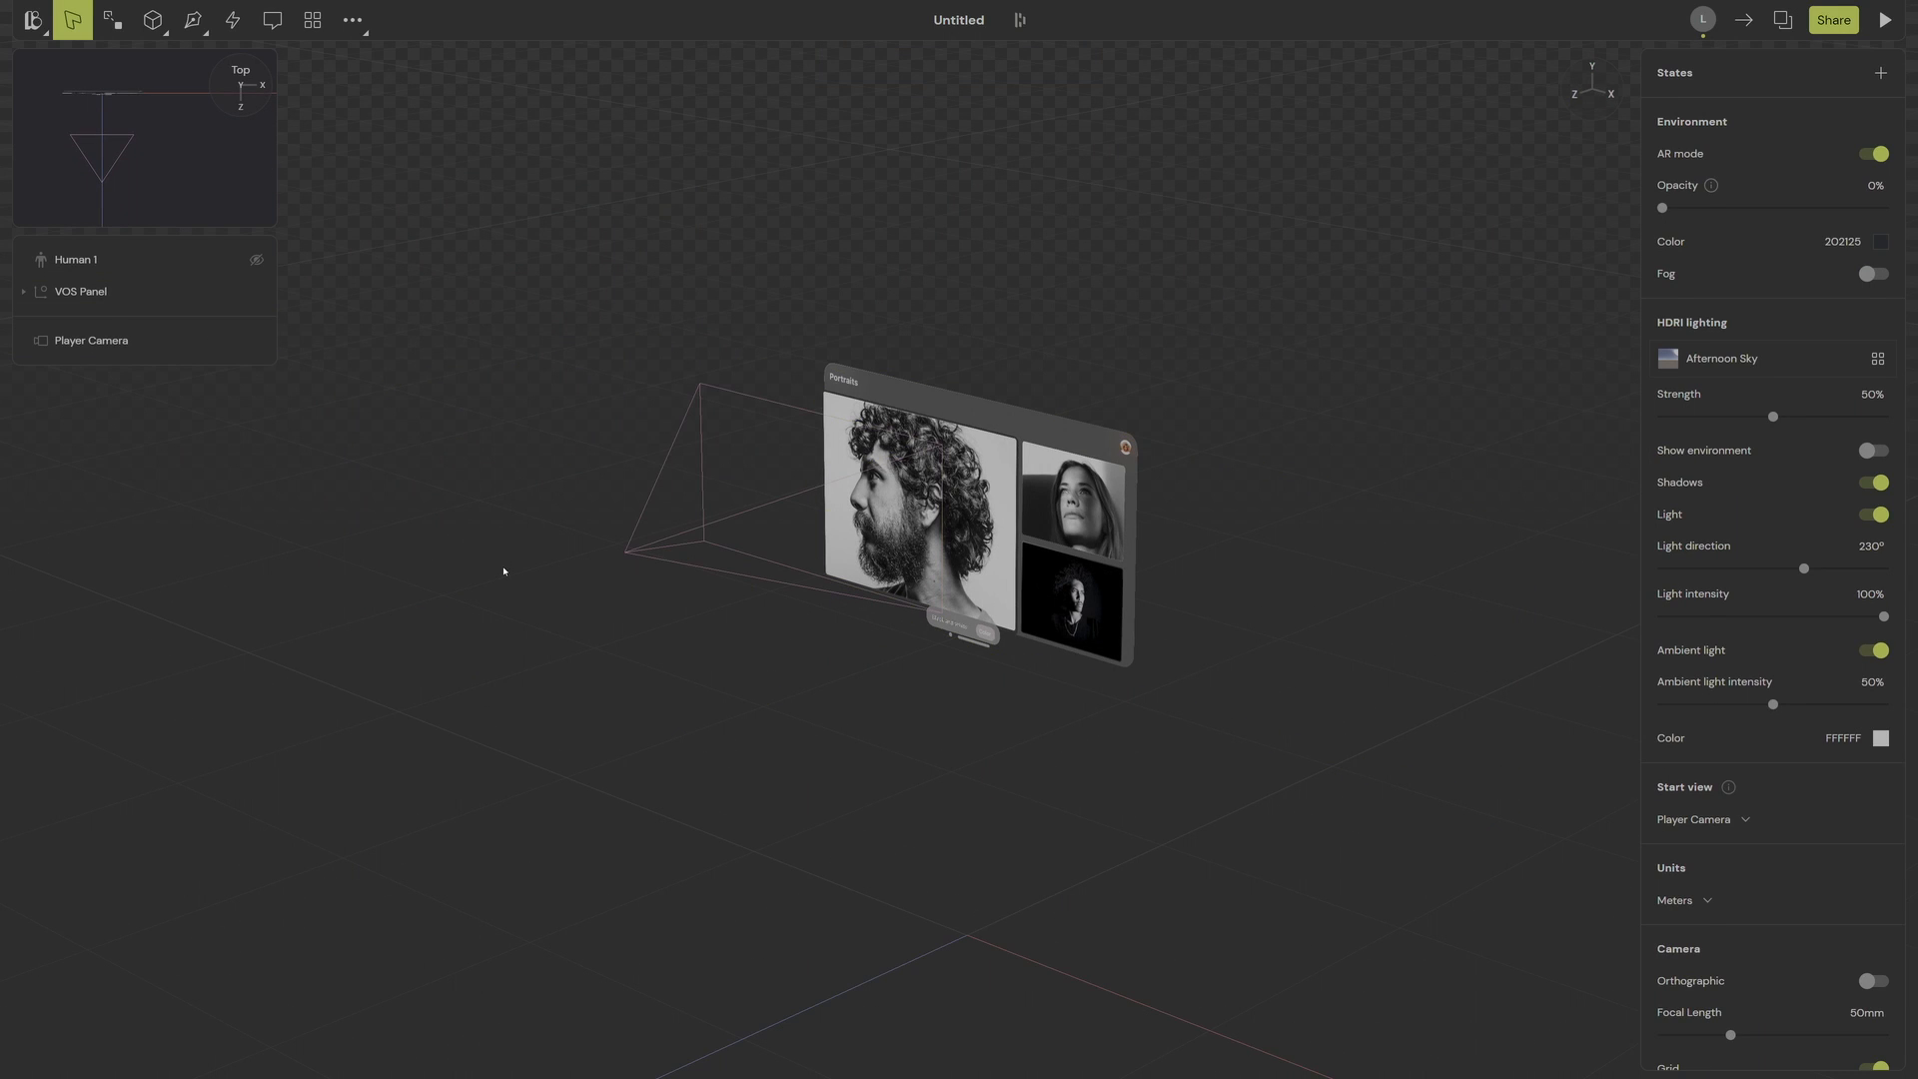
Step: Draw a ground plane about 2.1 by 2.25 m from the origin and scale it proportionally to about 9.2 by 9.83 m
{"action": "key", "text": "ctrl+k"}
{"action": "type", "text": "re"}
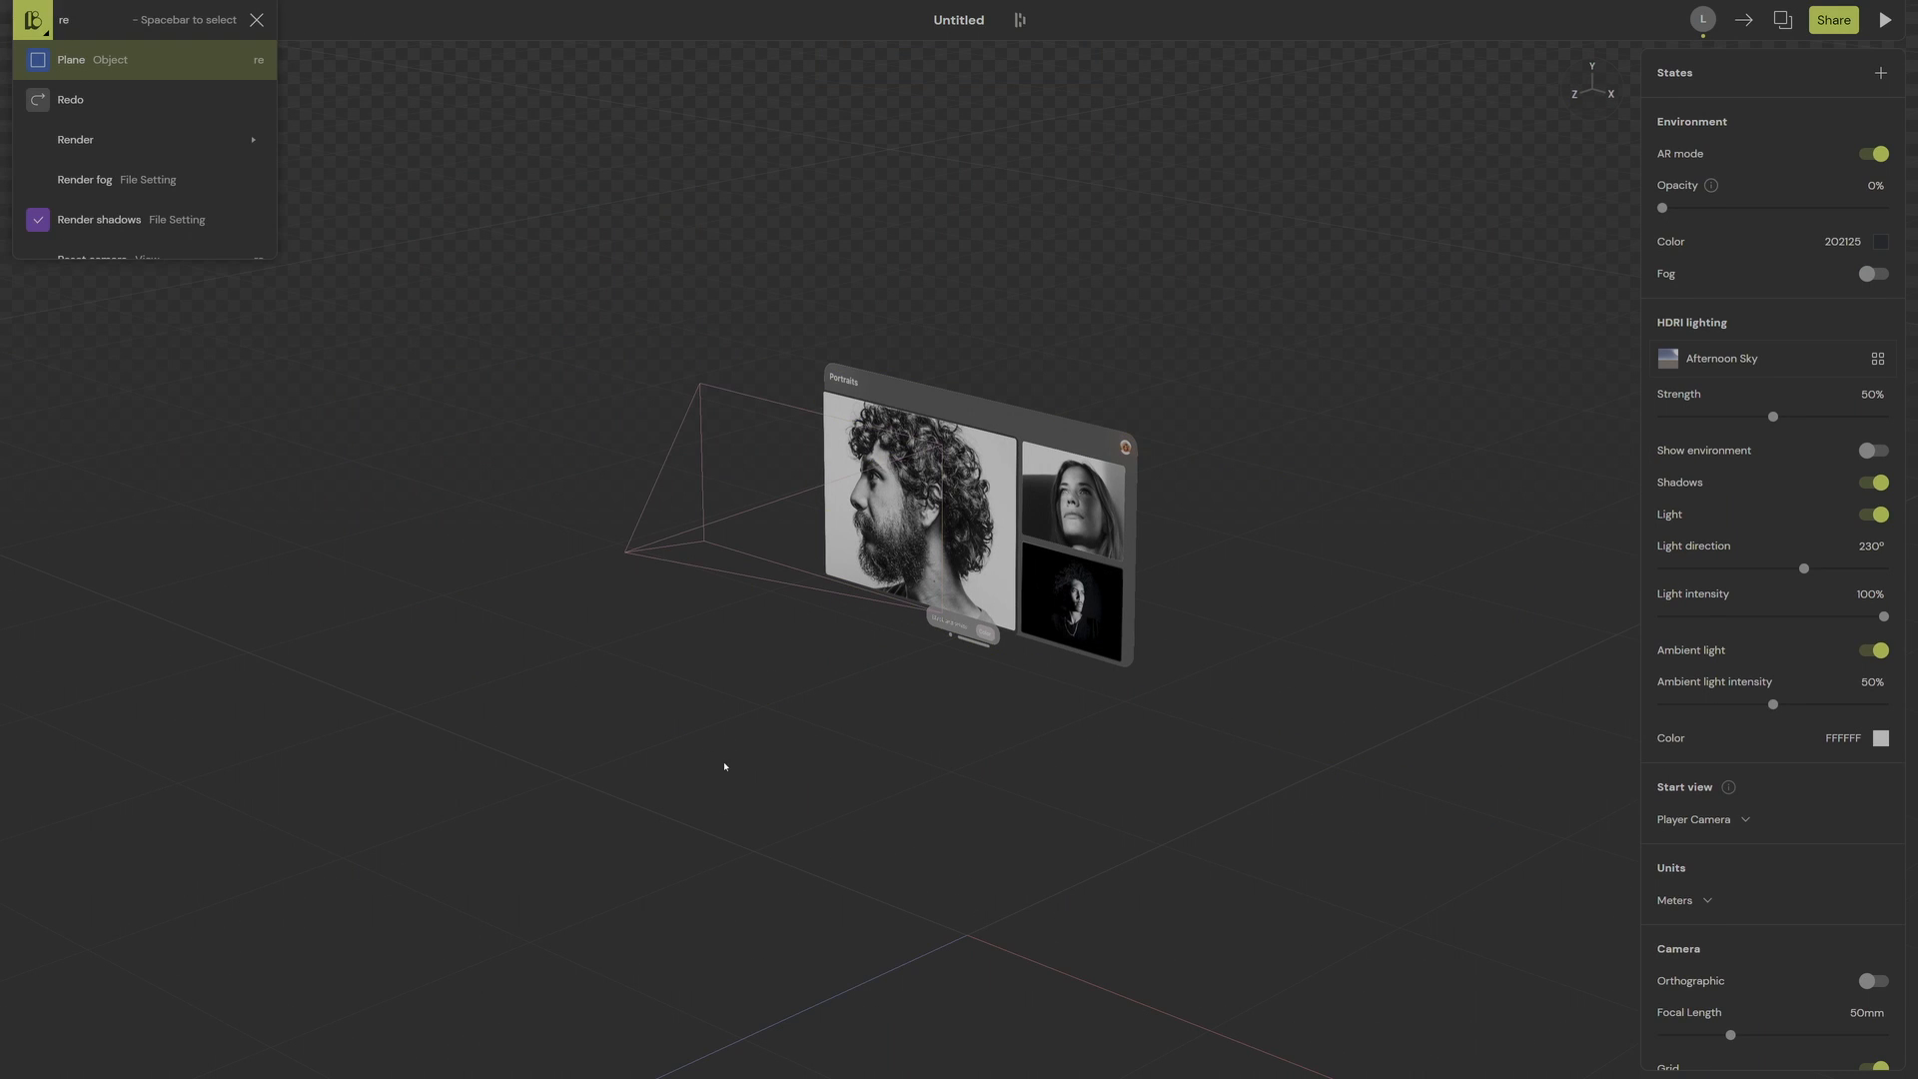
{"action": "key", "text": "space"}
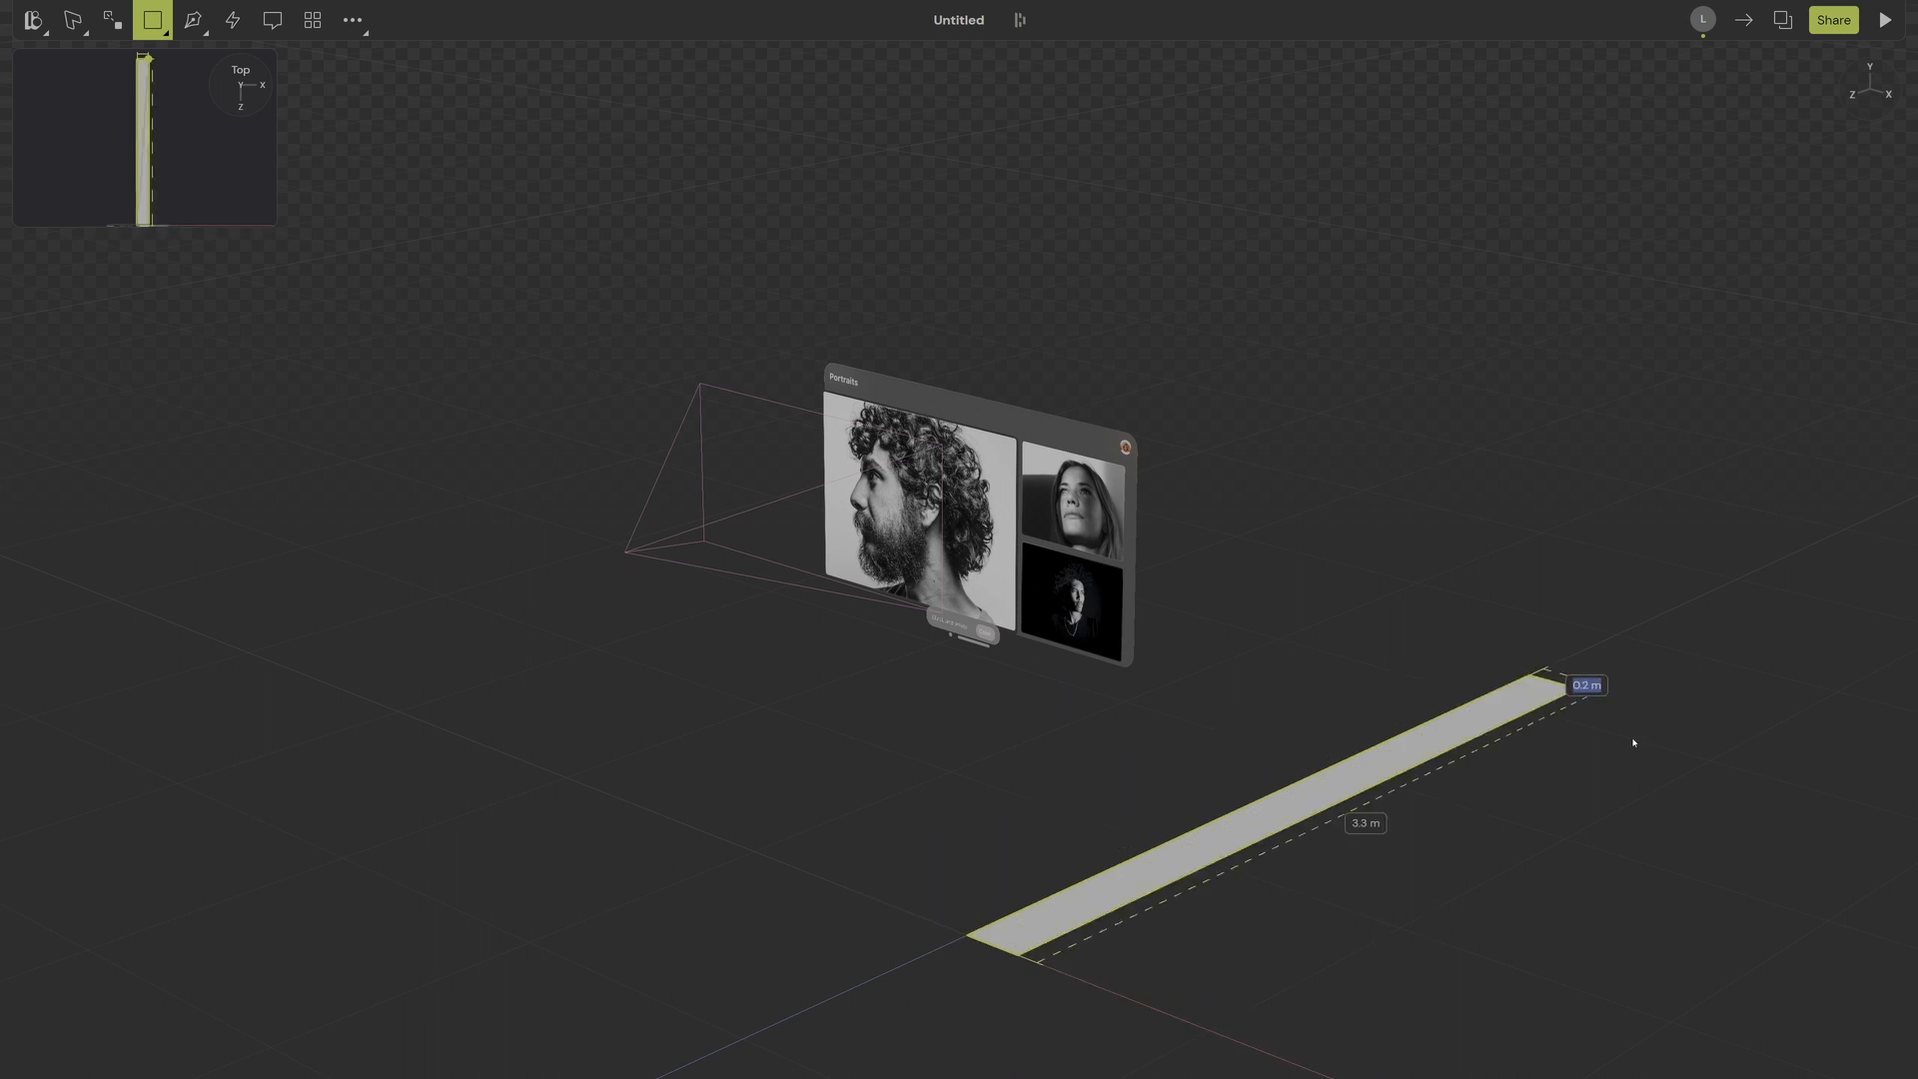
{"action": "left_click", "coordinate": [1859, 897]}
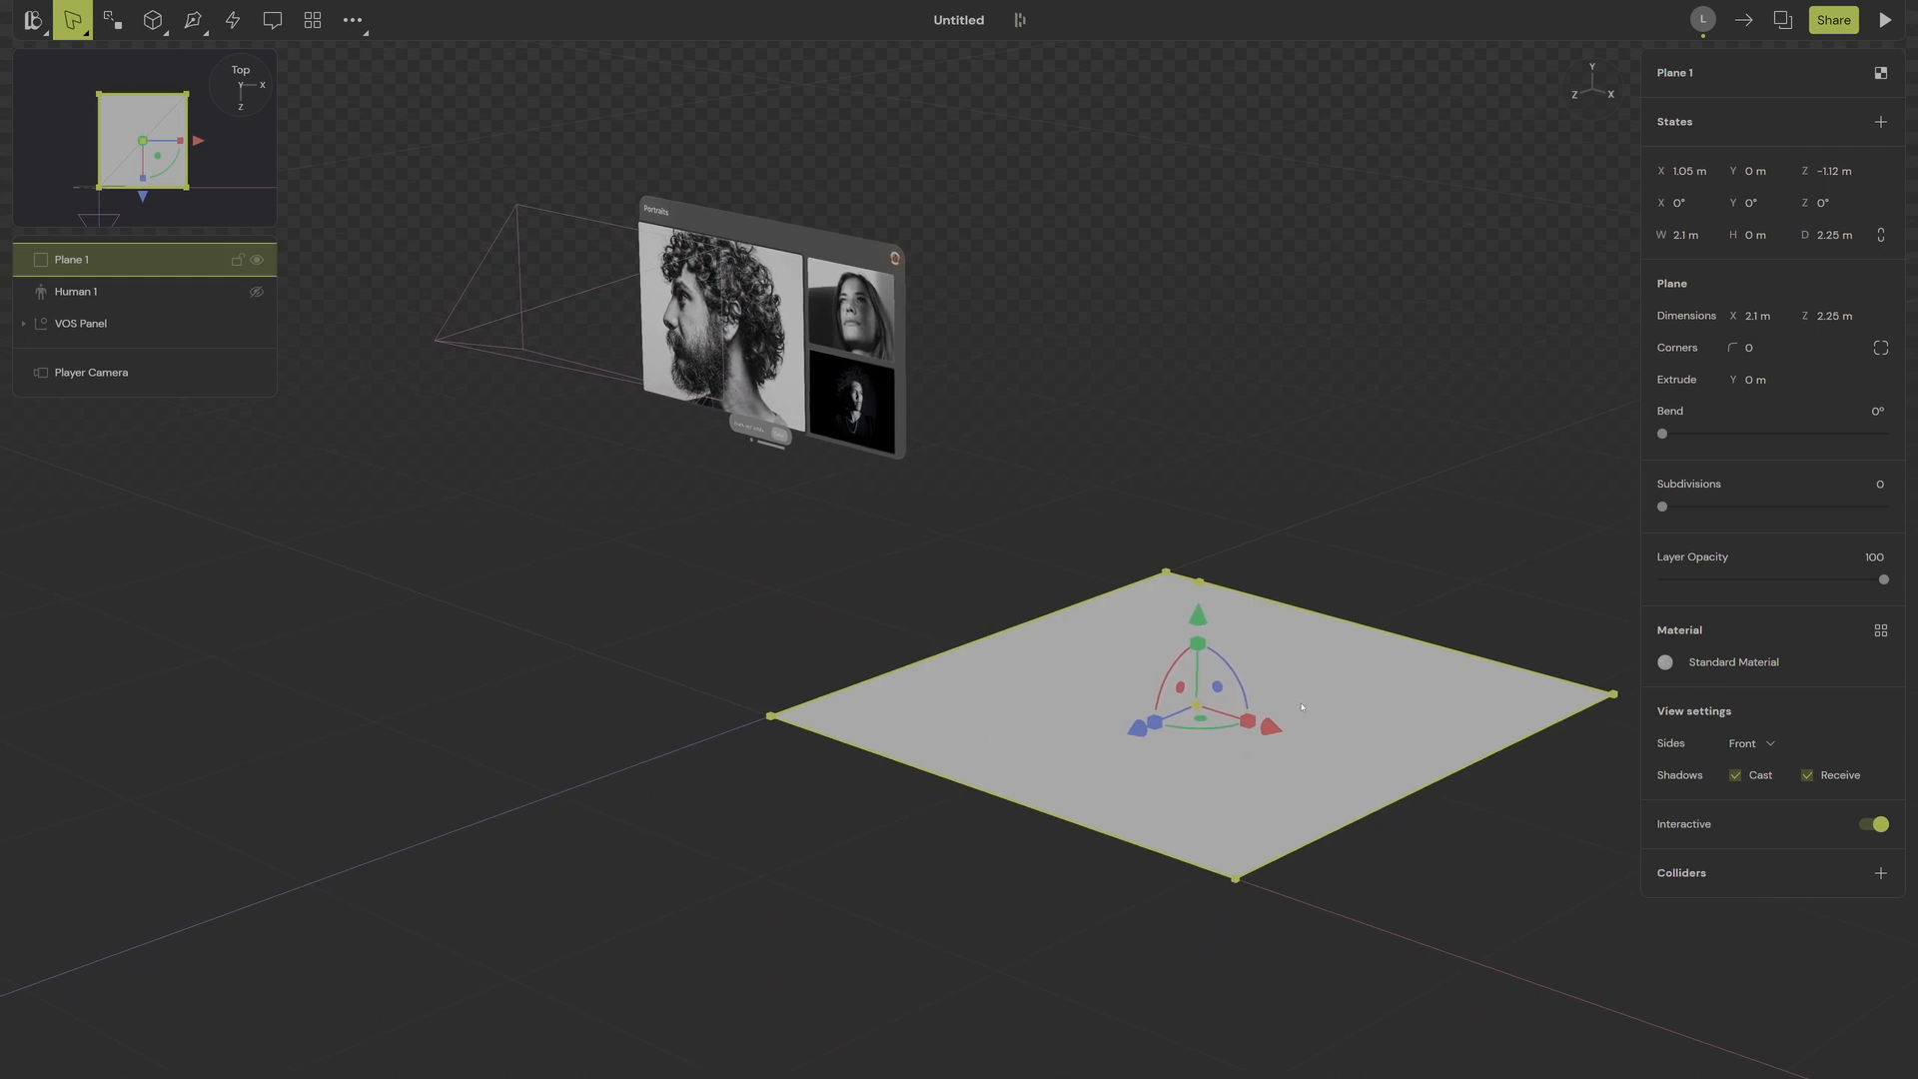
{"action": "left_click_drag", "start_coordinate": [964, 634], "coordinate": [1117, 655], "text": "shift"}
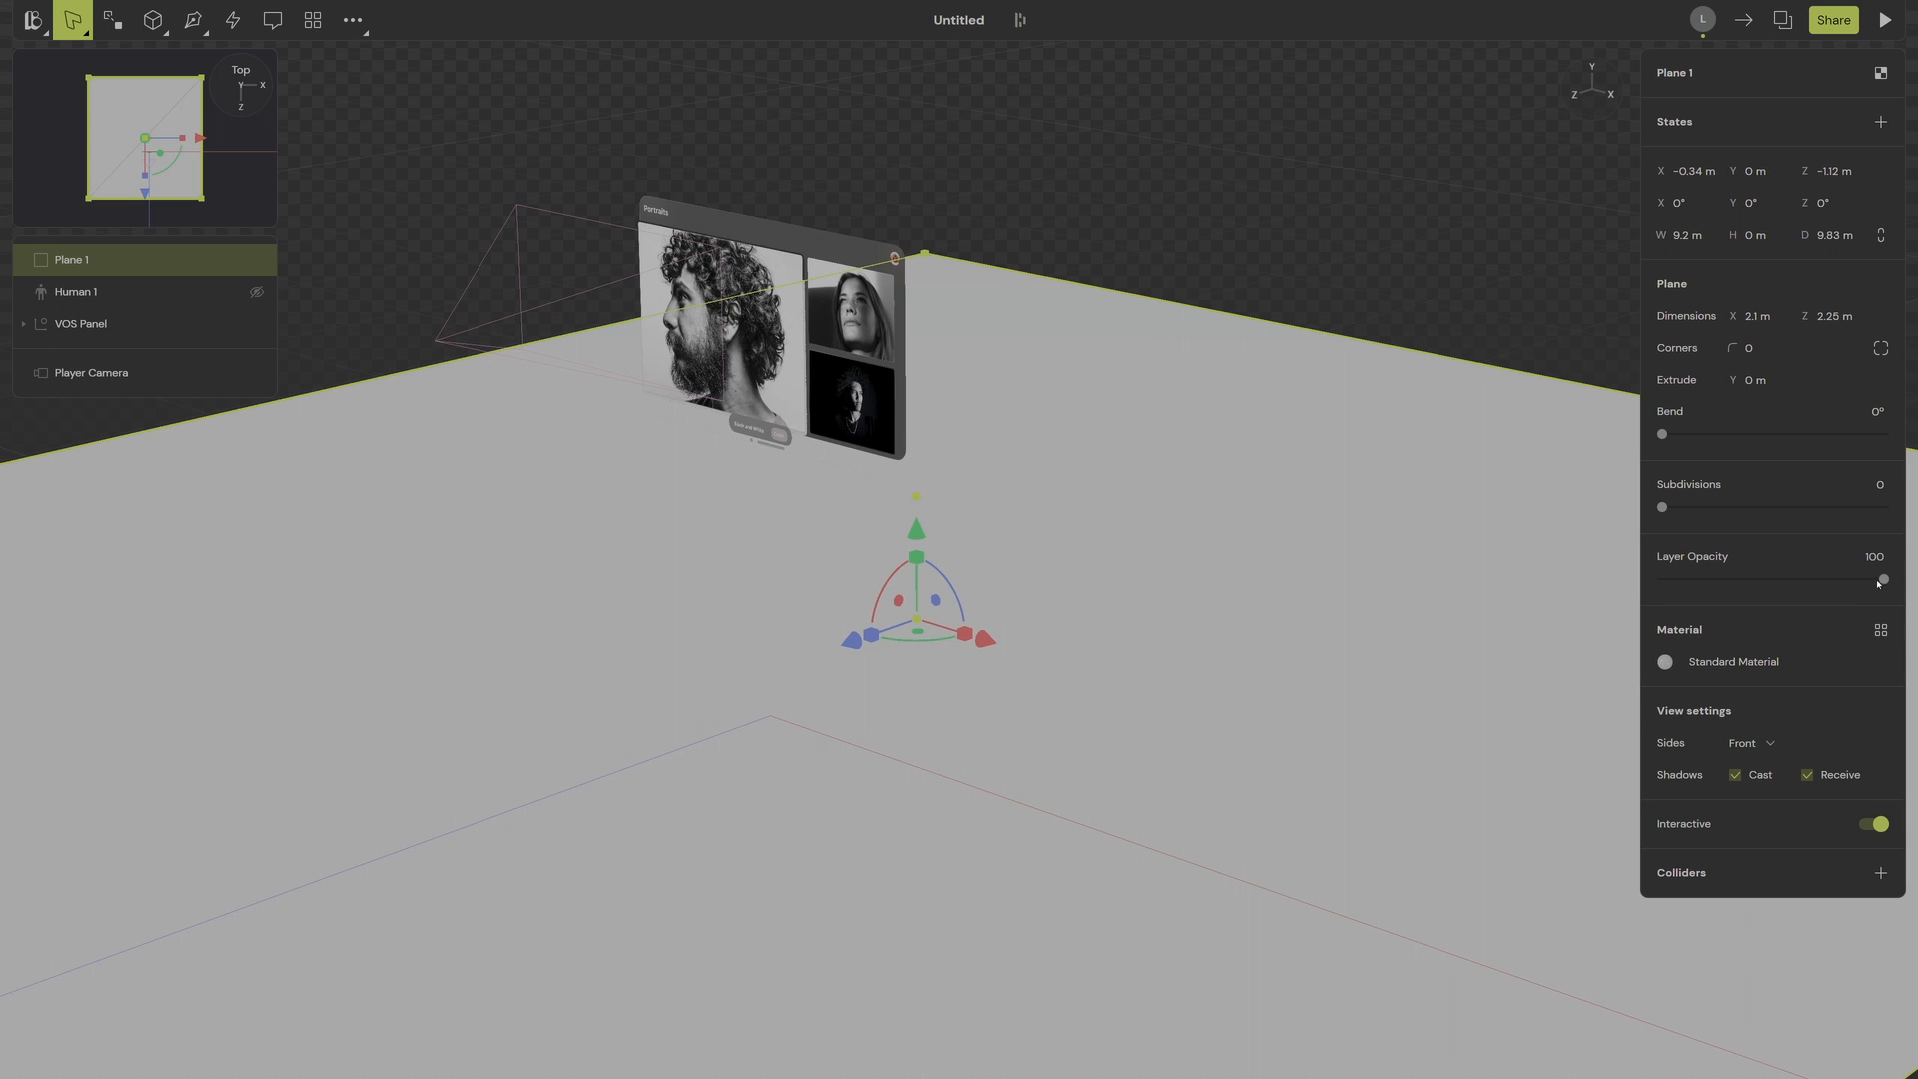
Step: Lower the ground plane's layer opacity to 2 and rename it Trigger Plane
{"action": "left_click_drag", "start_coordinate": [1879, 585], "coordinate": [1666, 591]}
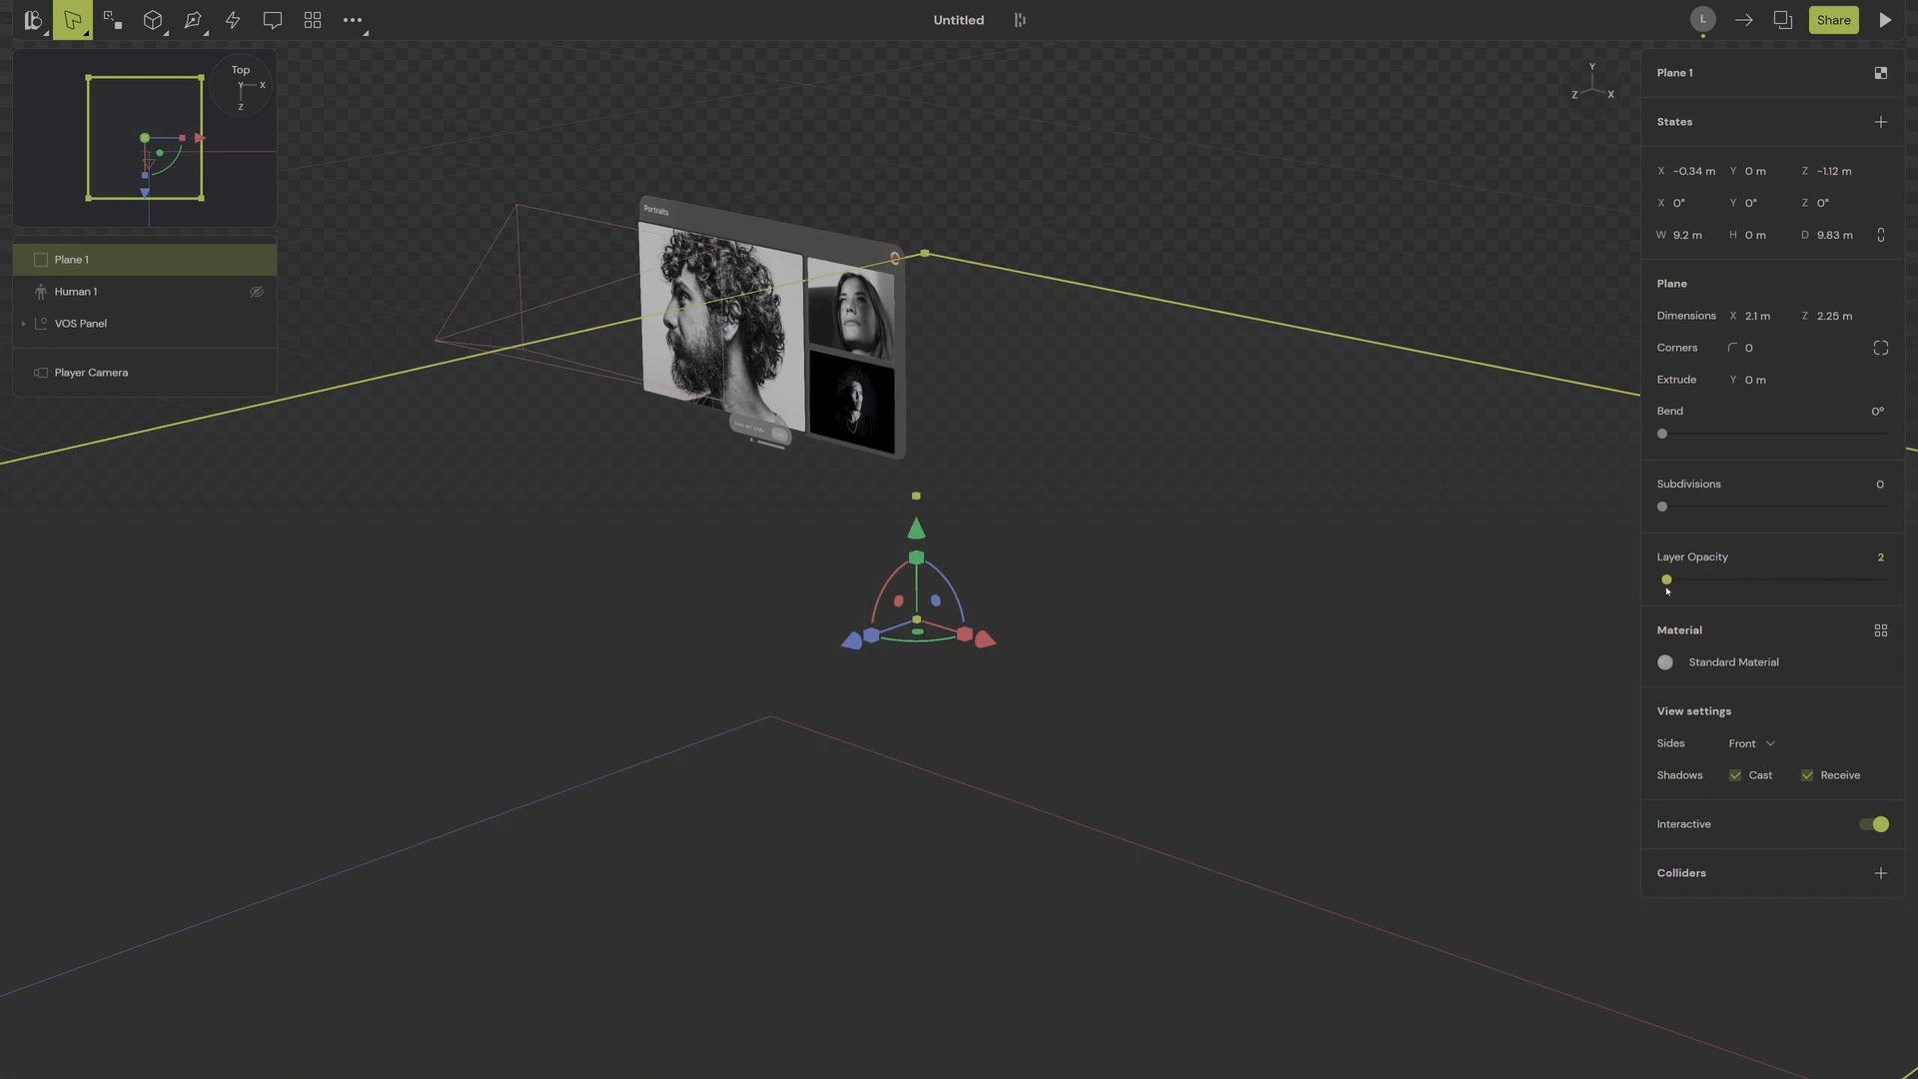
{"action": "double_click", "coordinate": [112, 269]}
{"action": "type", "text": "Tr"}
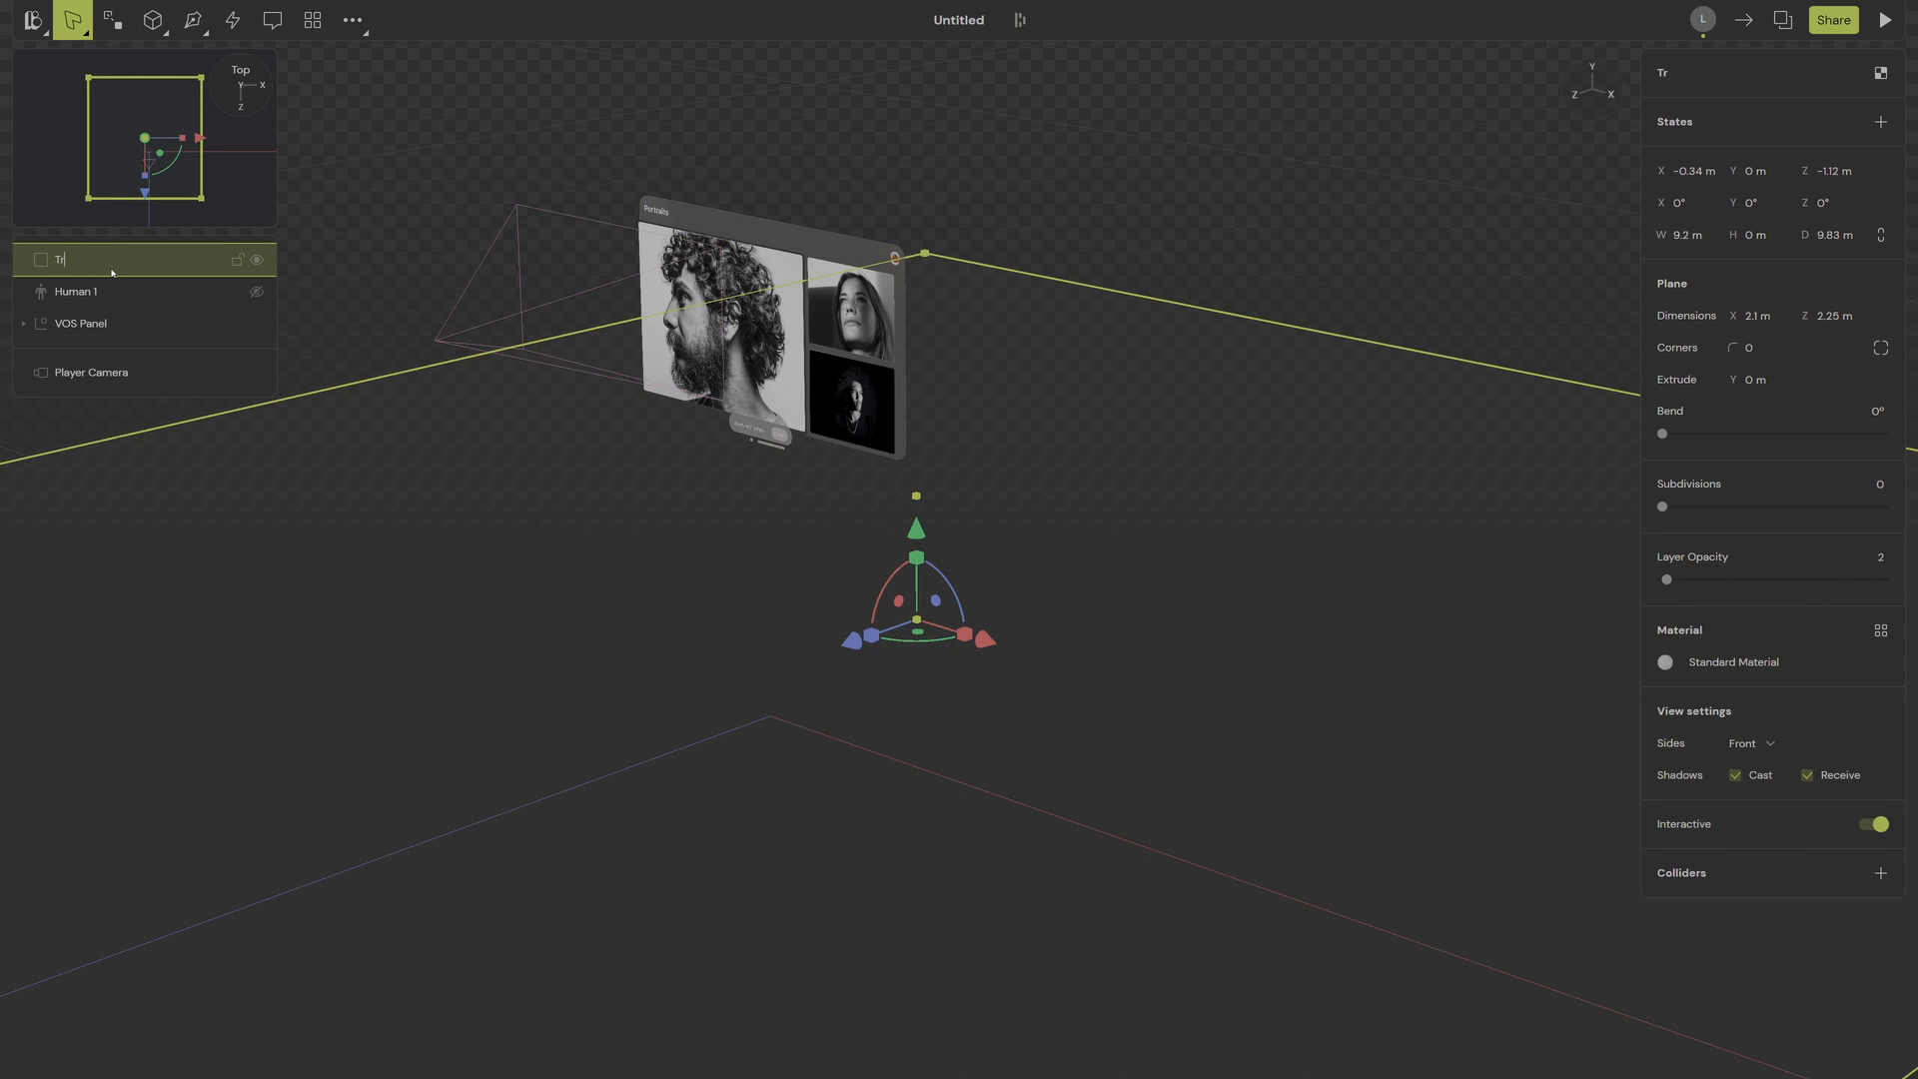
{"action": "type", "text": "igger Plane"}
{"action": "key", "text": "Escape"}
{"action": "right_click_drag", "start_coordinate": [618, 284], "coordinate": [706, 283]}
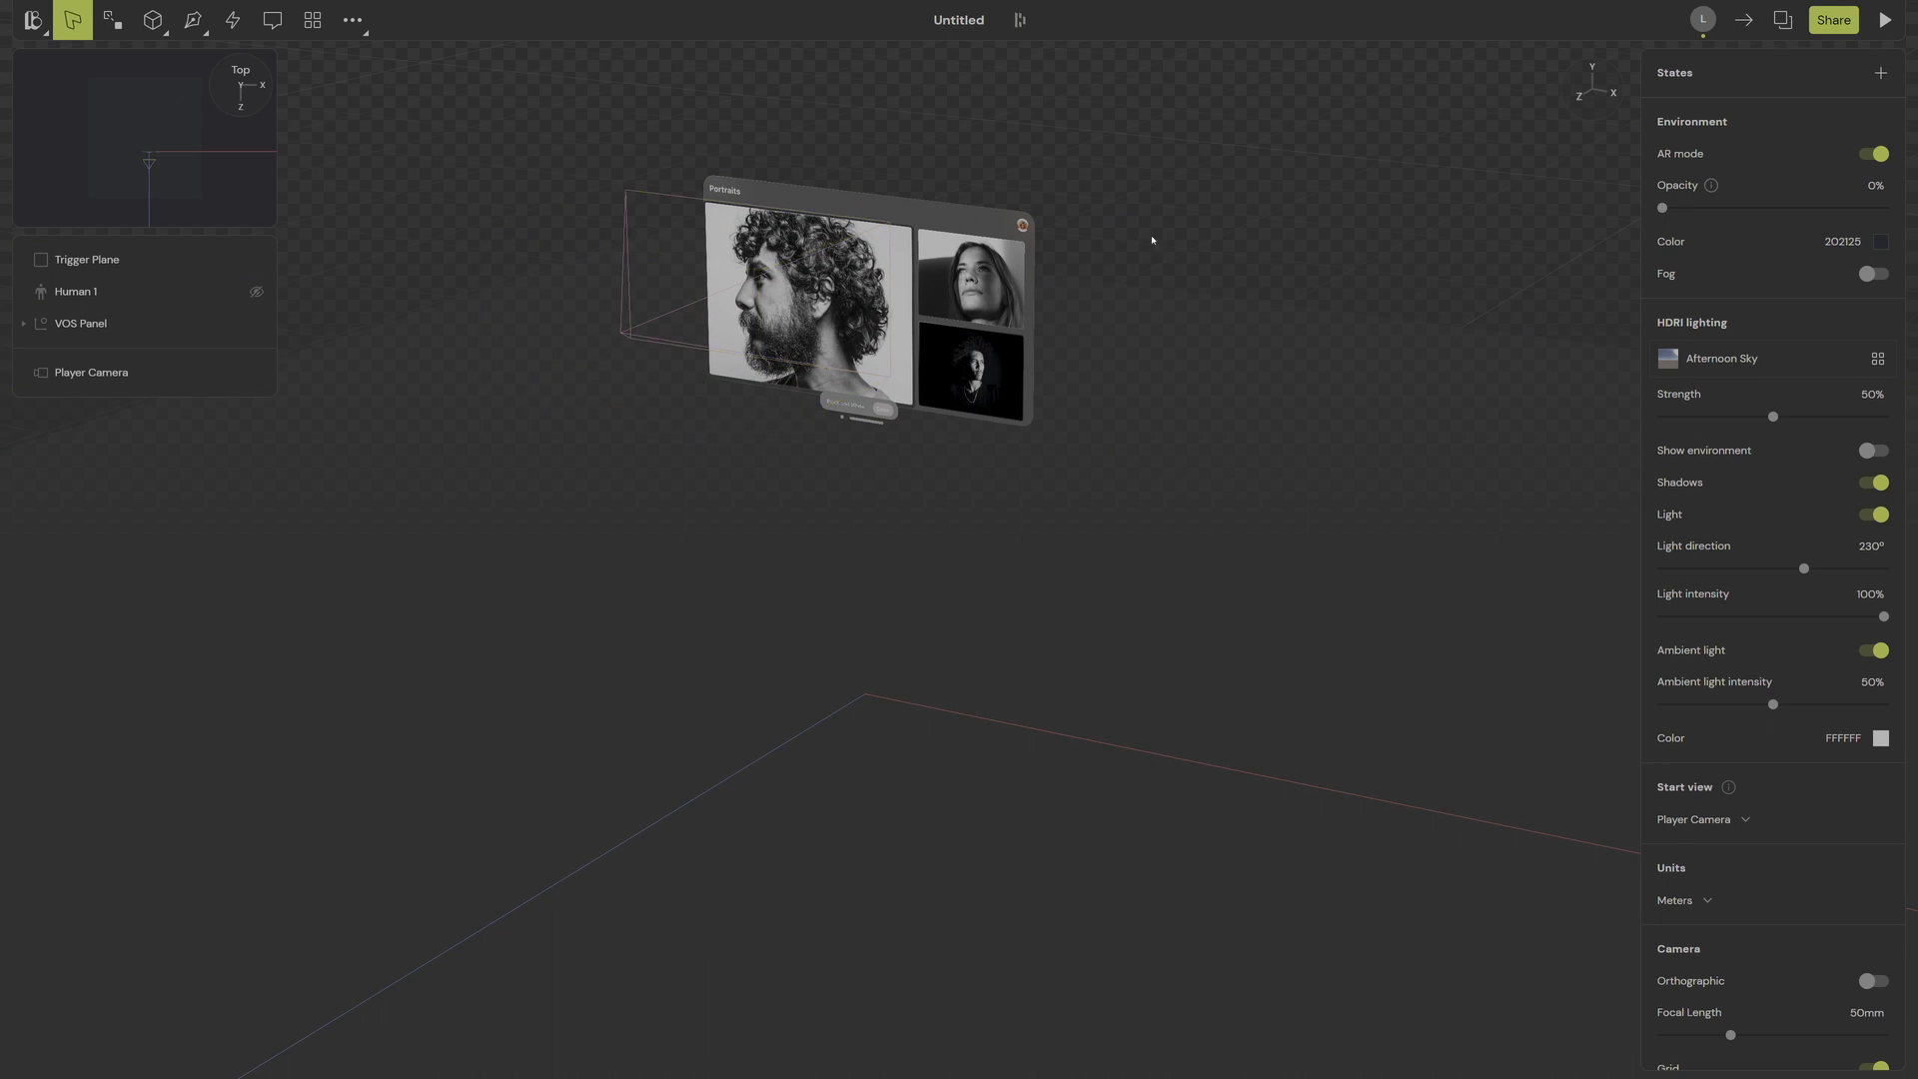
Step: Add a new state linked from Base State in VOS Panel's state machine
{"action": "middle_click_drag", "start_coordinate": [1111, 304], "coordinate": [1182, 390]}
{"action": "scroll", "coordinate": [1182, 389], "scroll_direction": "up", "scroll_amount": 3}
{"action": "right_click_drag", "start_coordinate": [1182, 390], "coordinate": [1099, 388]}
{"action": "left_click", "coordinate": [112, 338]}
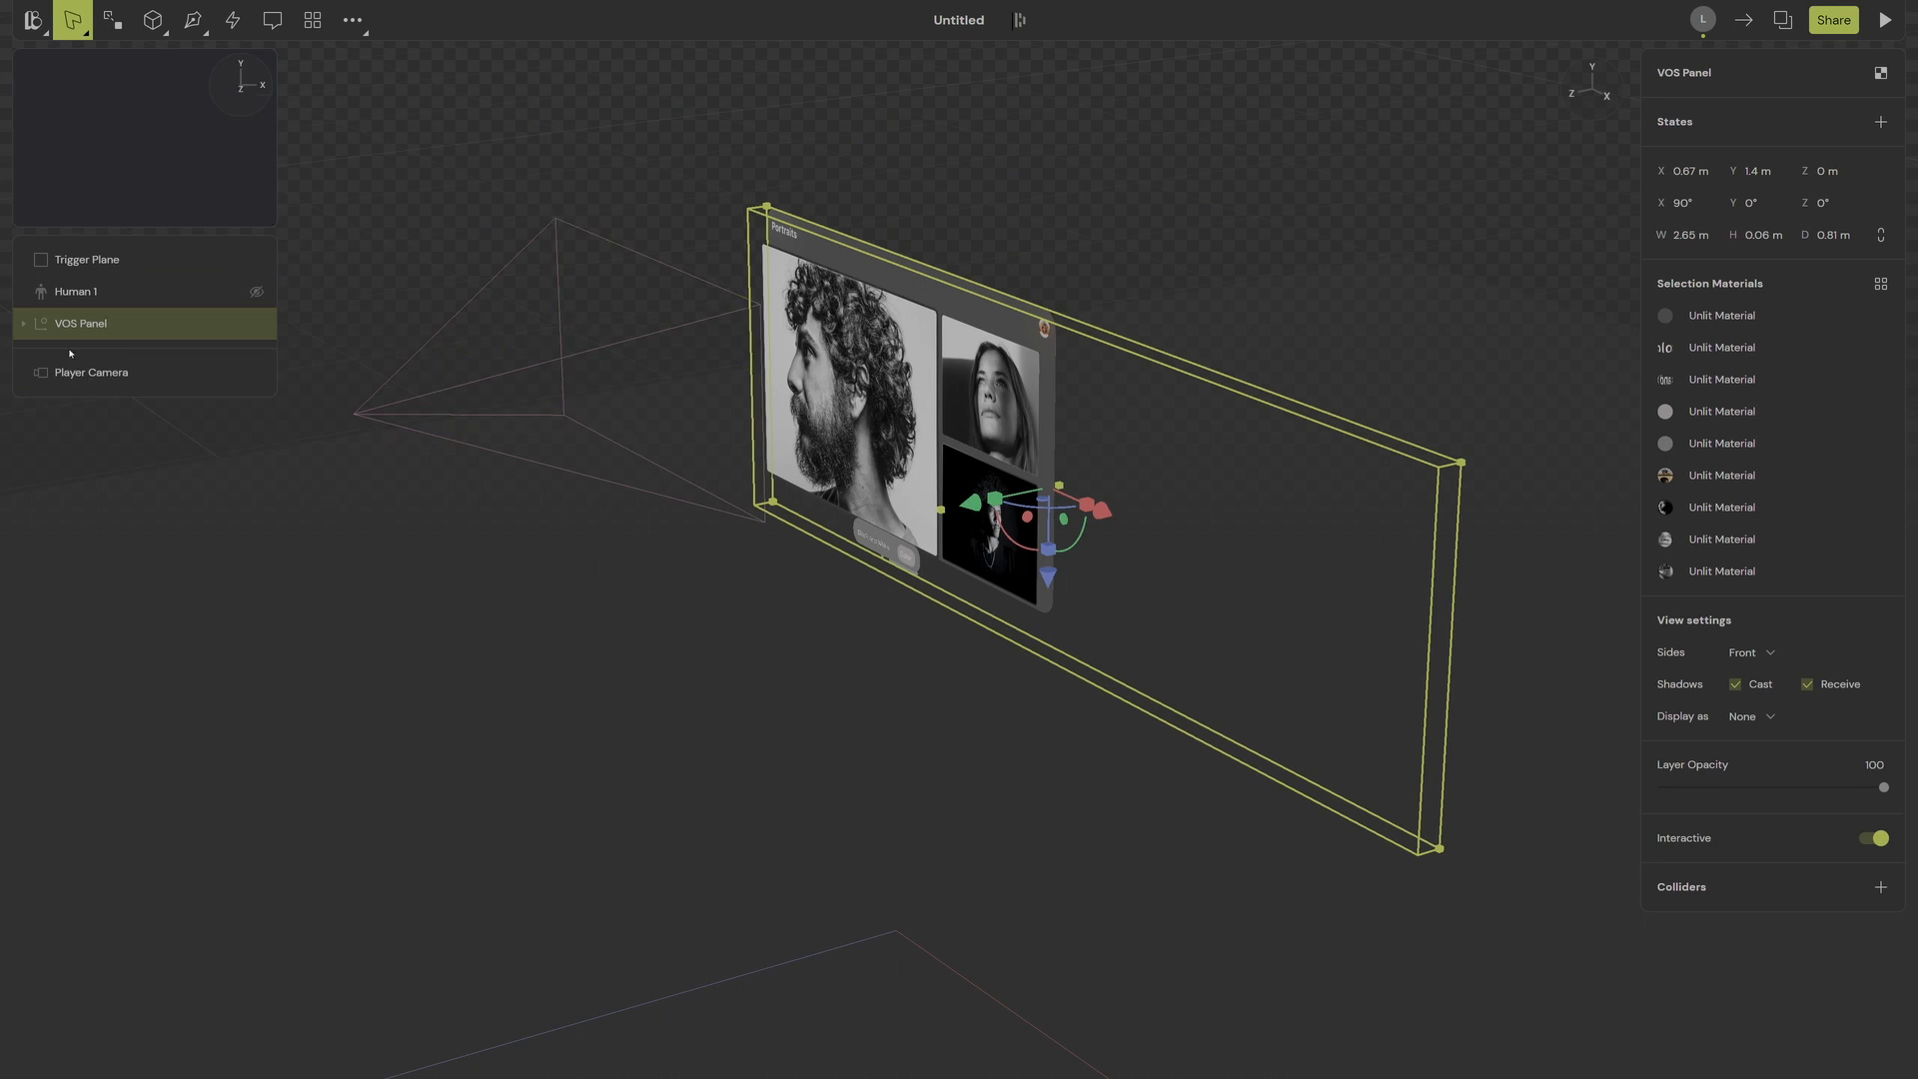
{"action": "scroll", "coordinate": [655, 390], "scroll_direction": "down", "scroll_amount": 3}
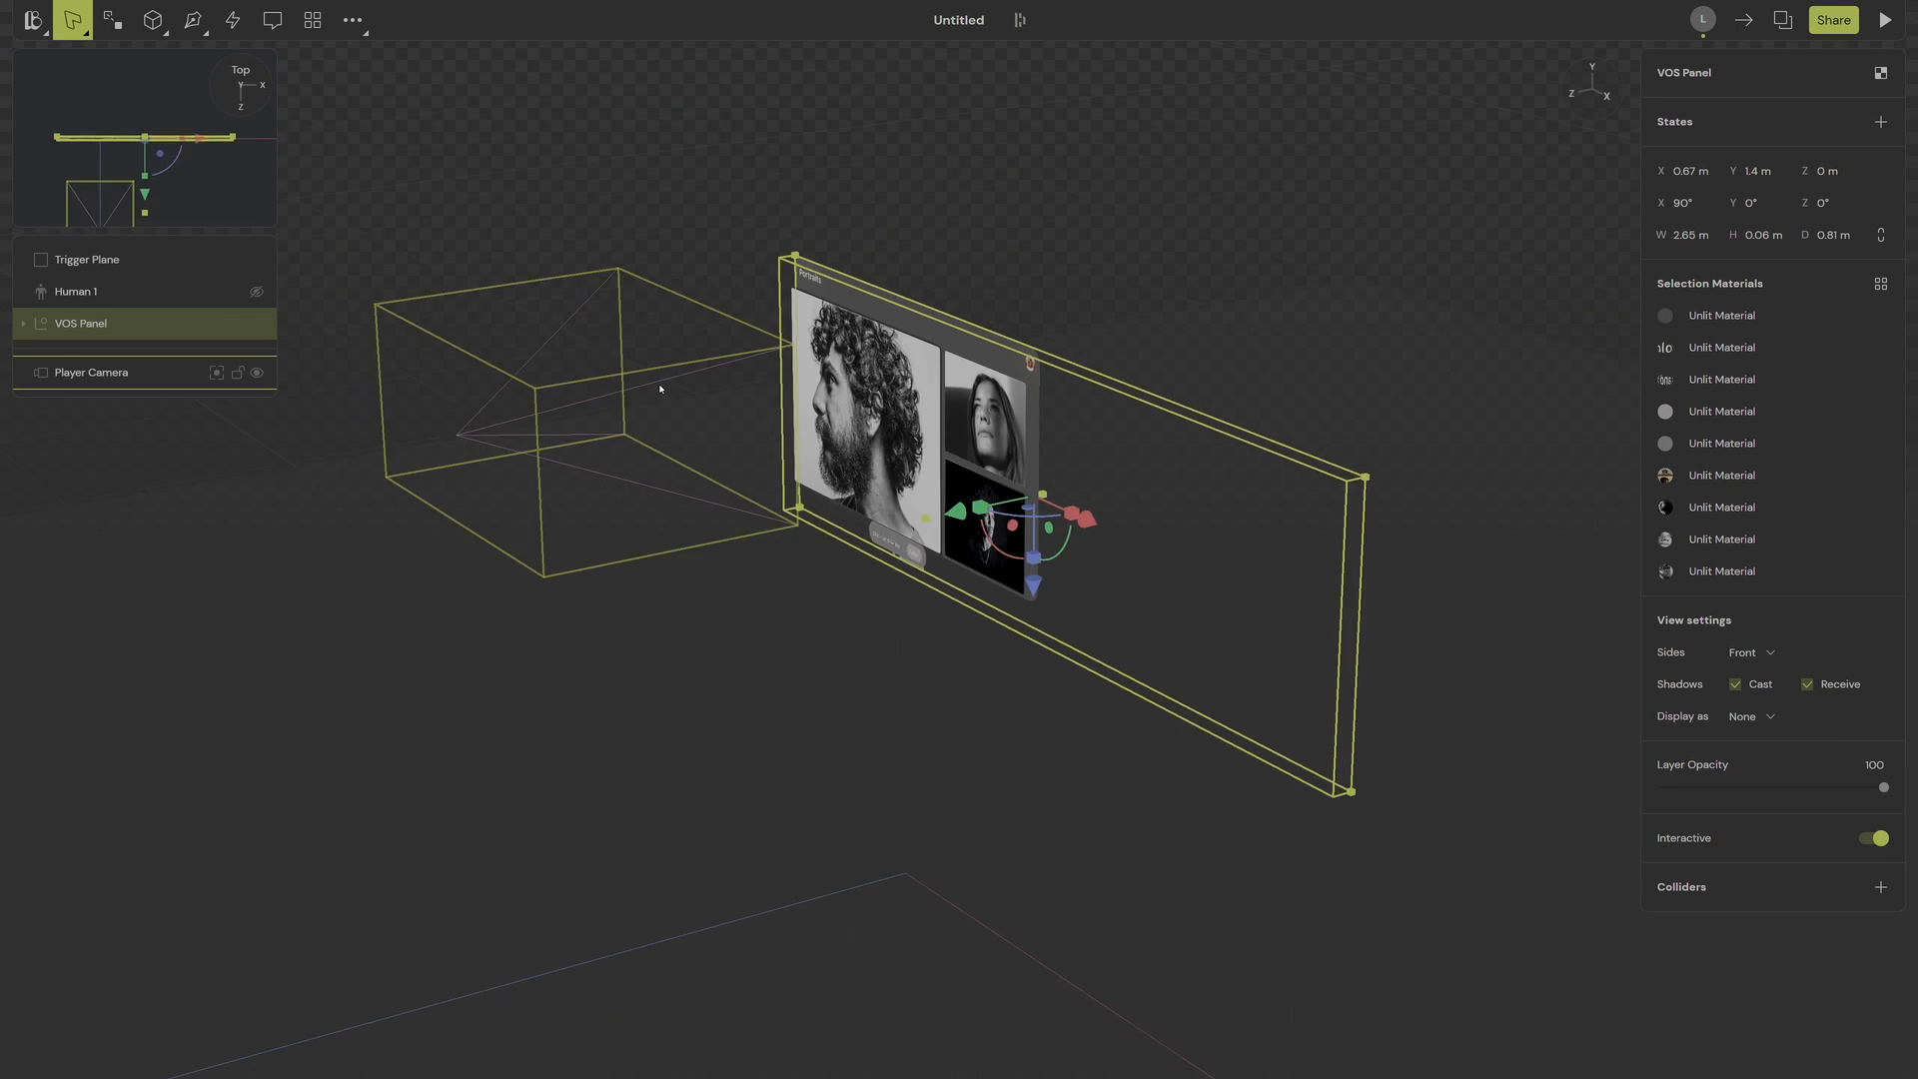
{"action": "left_click", "coordinate": [233, 20]}
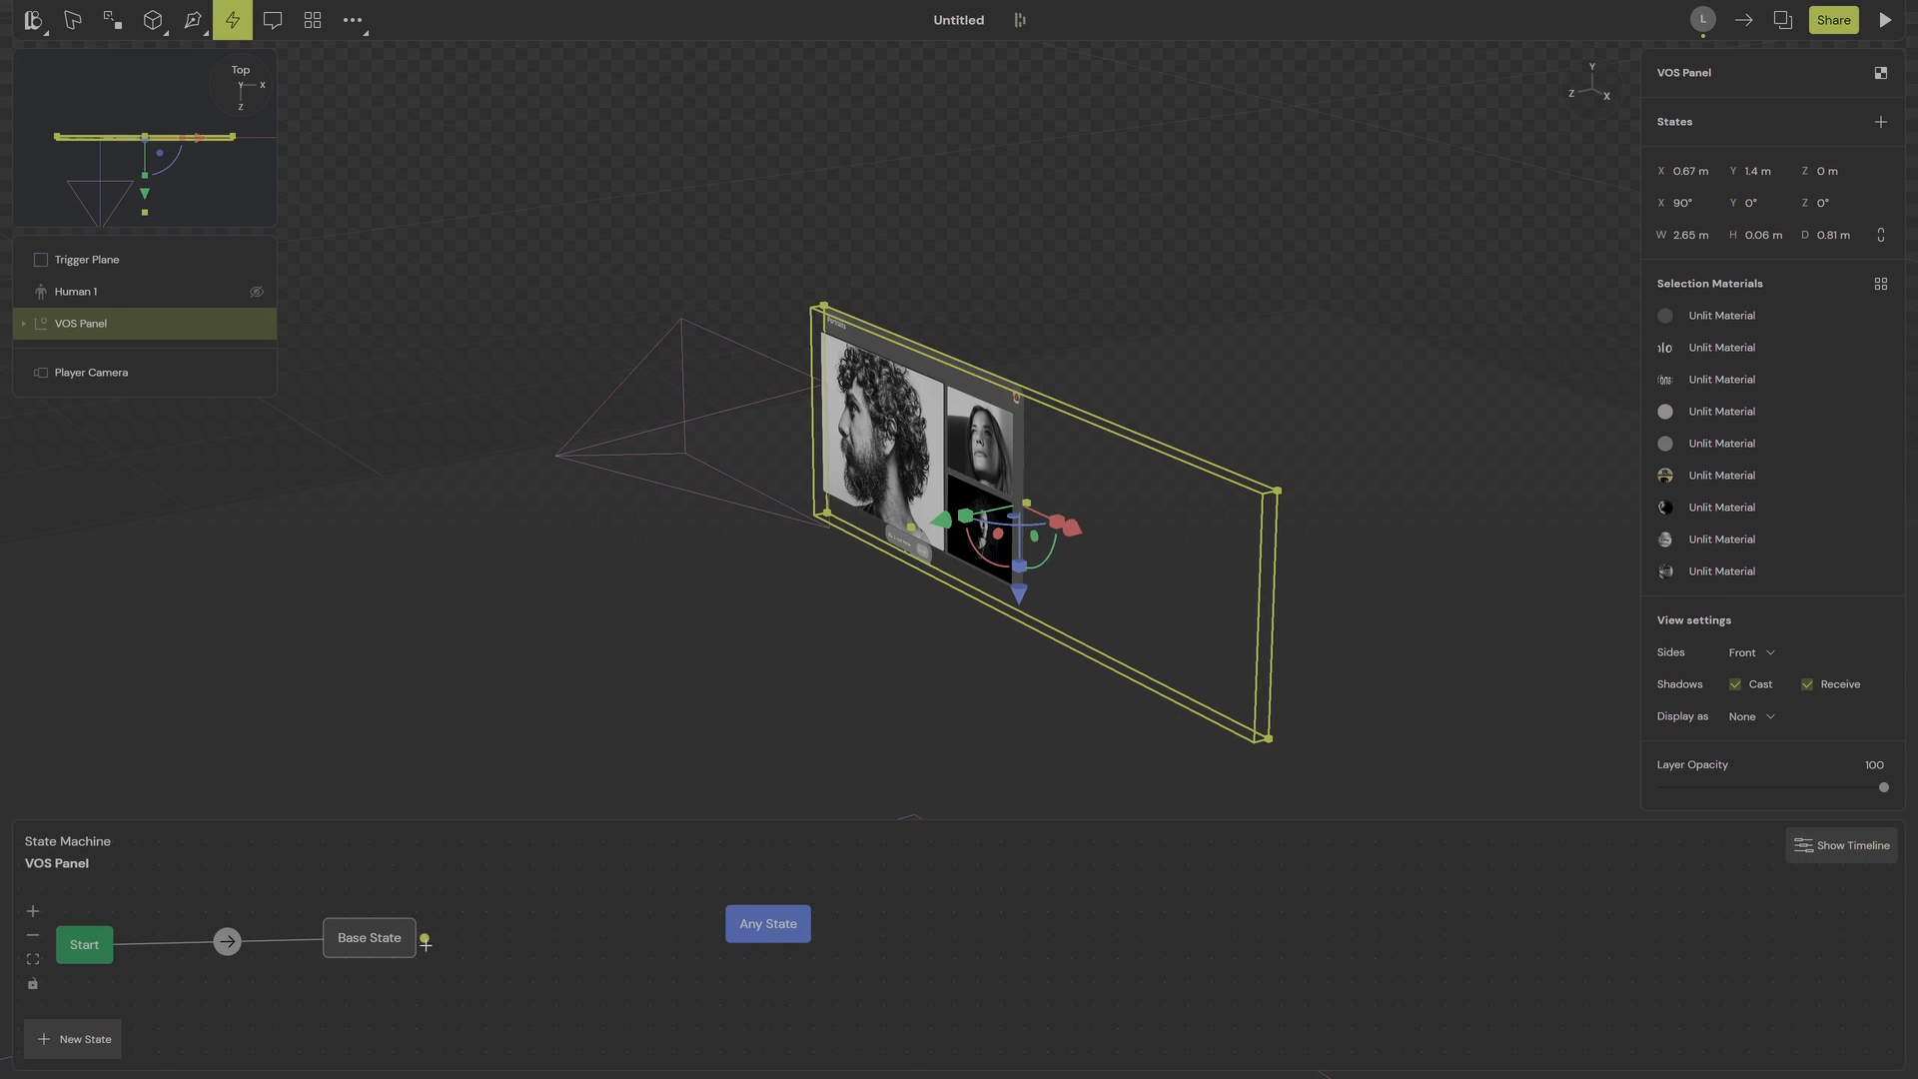
{"action": "left_click_drag", "start_coordinate": [426, 937], "coordinate": [681, 976]}
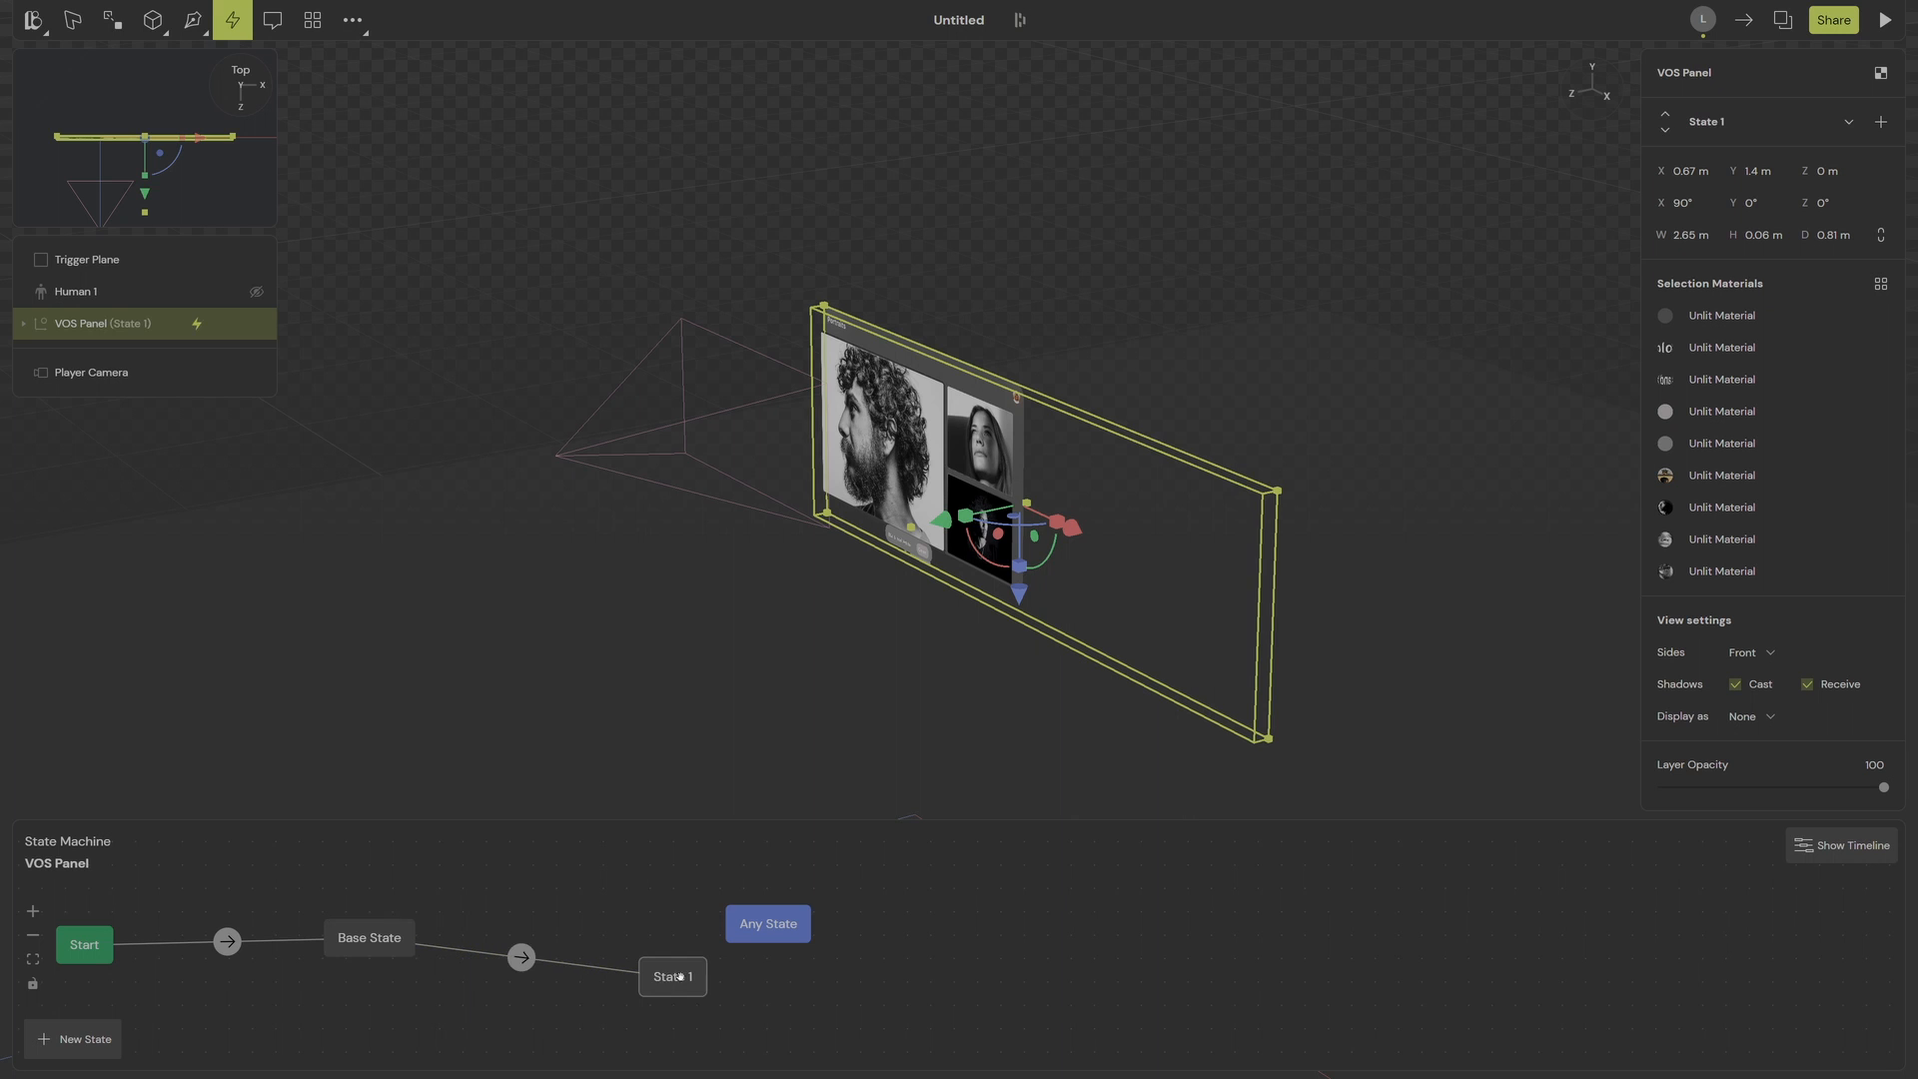
{"action": "left_click", "coordinate": [671, 978]}
Step: Delete both transitions in VOS Panel's state machine and place State 1 between Start and Base State
{"action": "left_click", "coordinate": [228, 940]}
{"action": "key", "text": "Delete"}
{"action": "left_click", "coordinate": [521, 958]}
{"action": "key", "text": "Delete"}
{"action": "left_click_drag", "start_coordinate": [659, 980], "coordinate": [236, 938]}
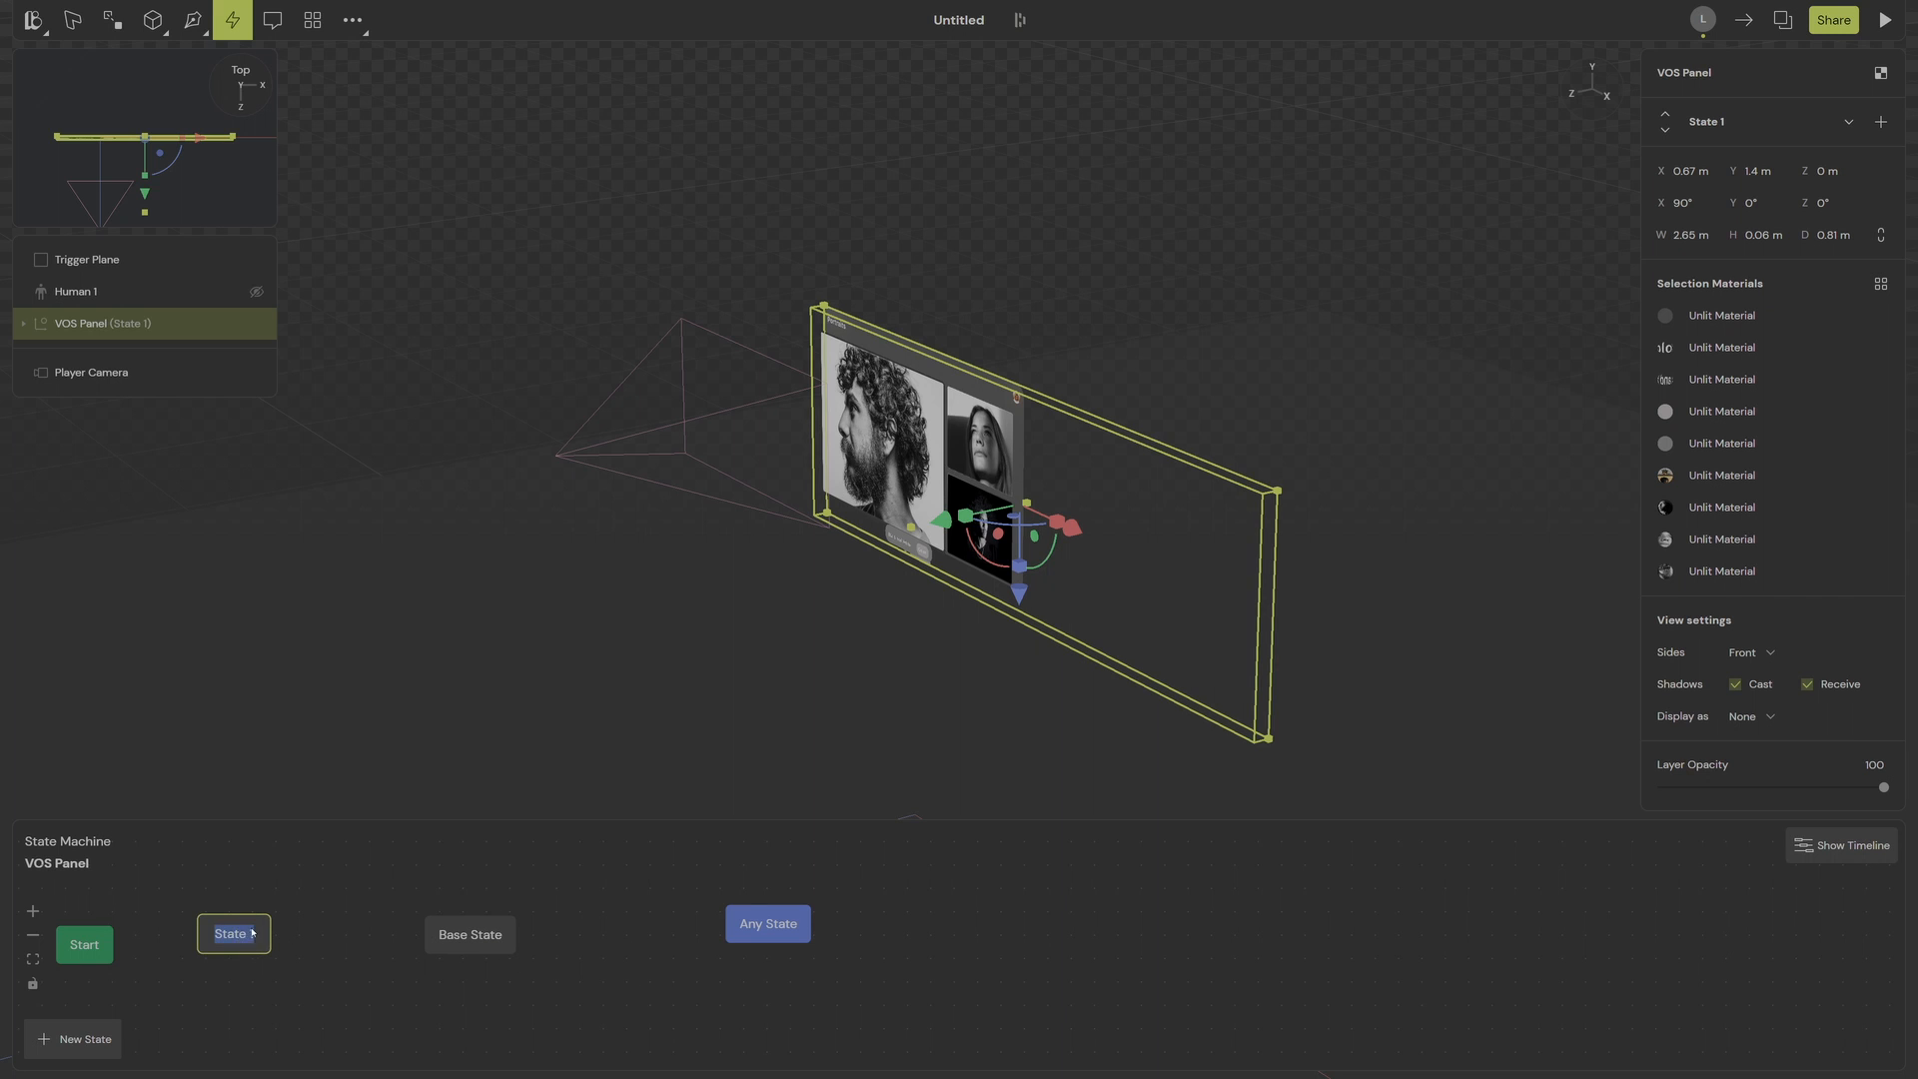
Step: Rename State 1 as Hidden and connect Start to it
{"action": "double_click", "coordinate": [380, 916]}
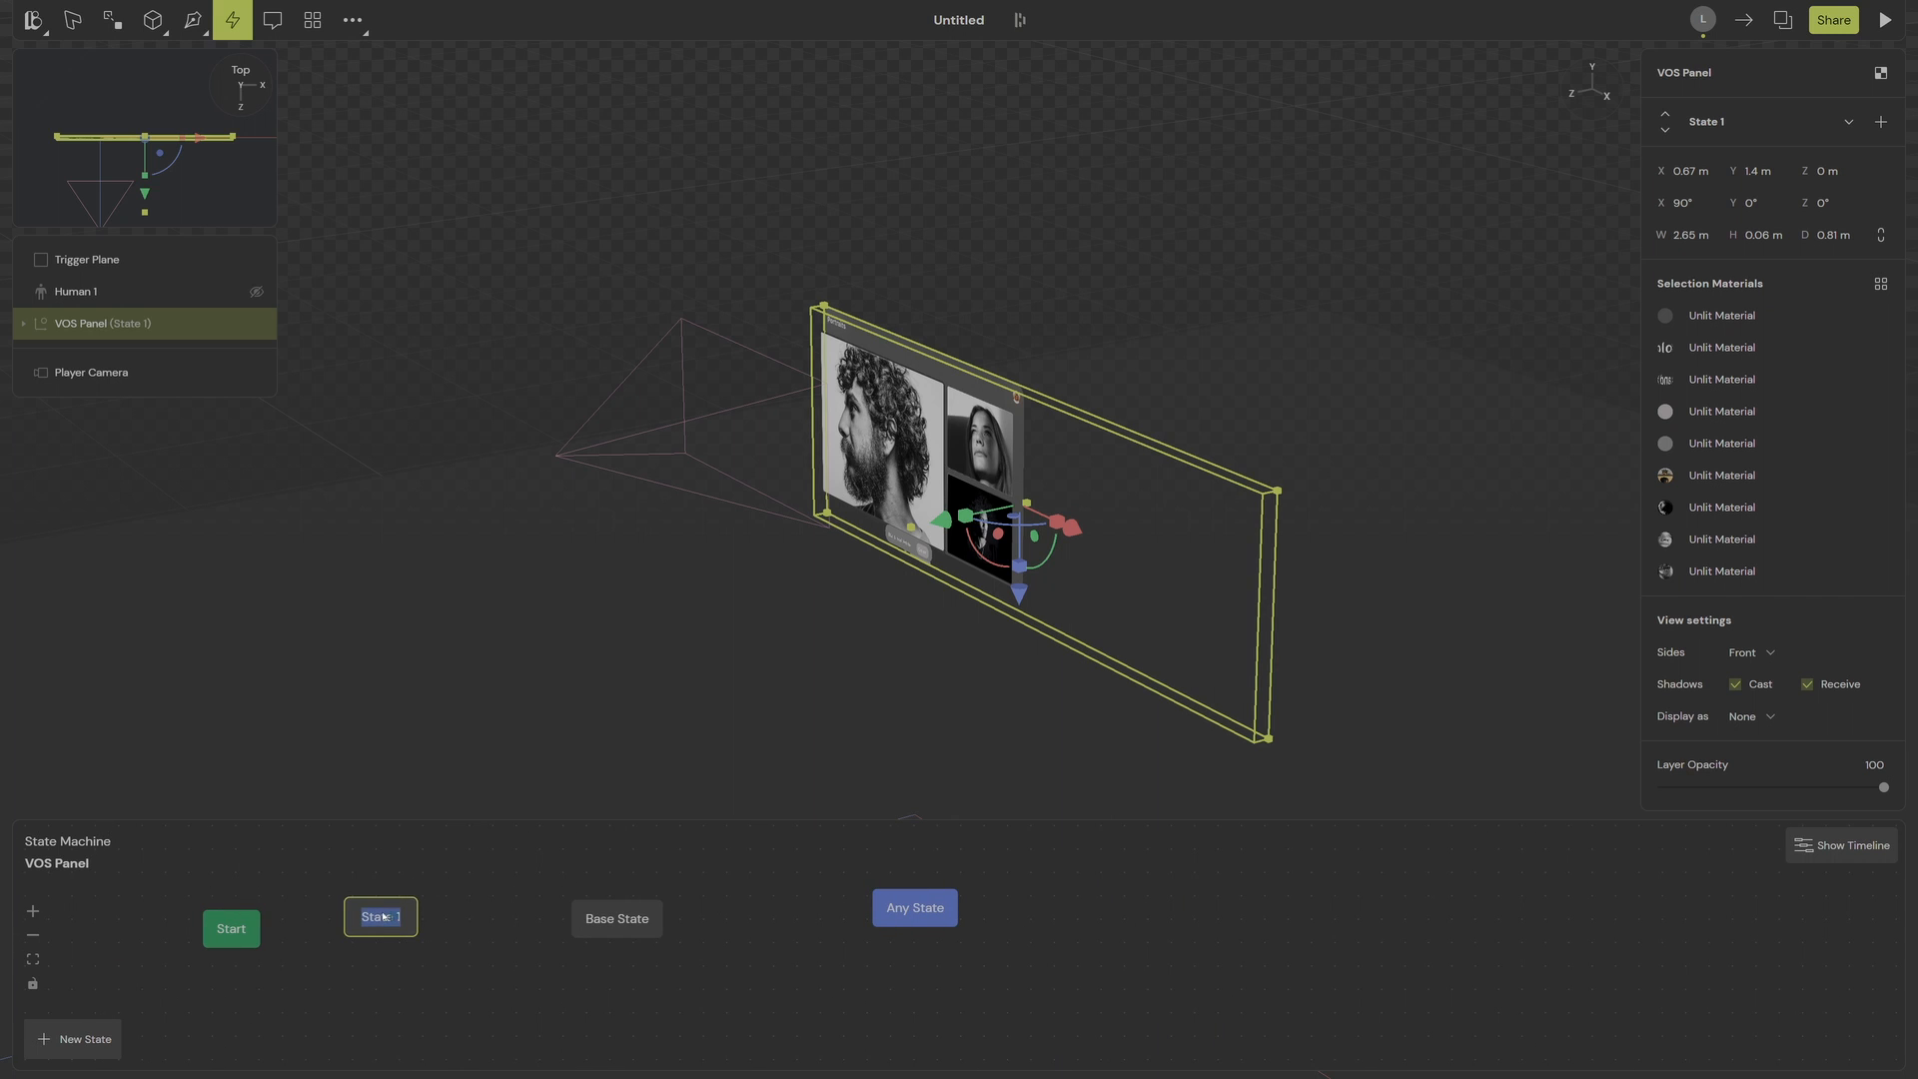
{"action": "type", "text": "Hidden"}
{"action": "key", "text": "Return"}
{"action": "left_click_drag", "start_coordinate": [266, 930], "coordinate": [422, 934]}
Step: In the Hidden state, move VOS Panel to about Z 1.07 m and set its layer opacity to 0
{"action": "middle_click_drag", "start_coordinate": [935, 599], "coordinate": [1016, 547]}
{"action": "middle_click_drag", "start_coordinate": [1309, 462], "coordinate": [1250, 457]}
{"action": "left_click_drag", "start_coordinate": [1020, 462], "coordinate": [720, 521]}
{"action": "middle_click_drag", "start_coordinate": [720, 520], "coordinate": [1009, 414]}
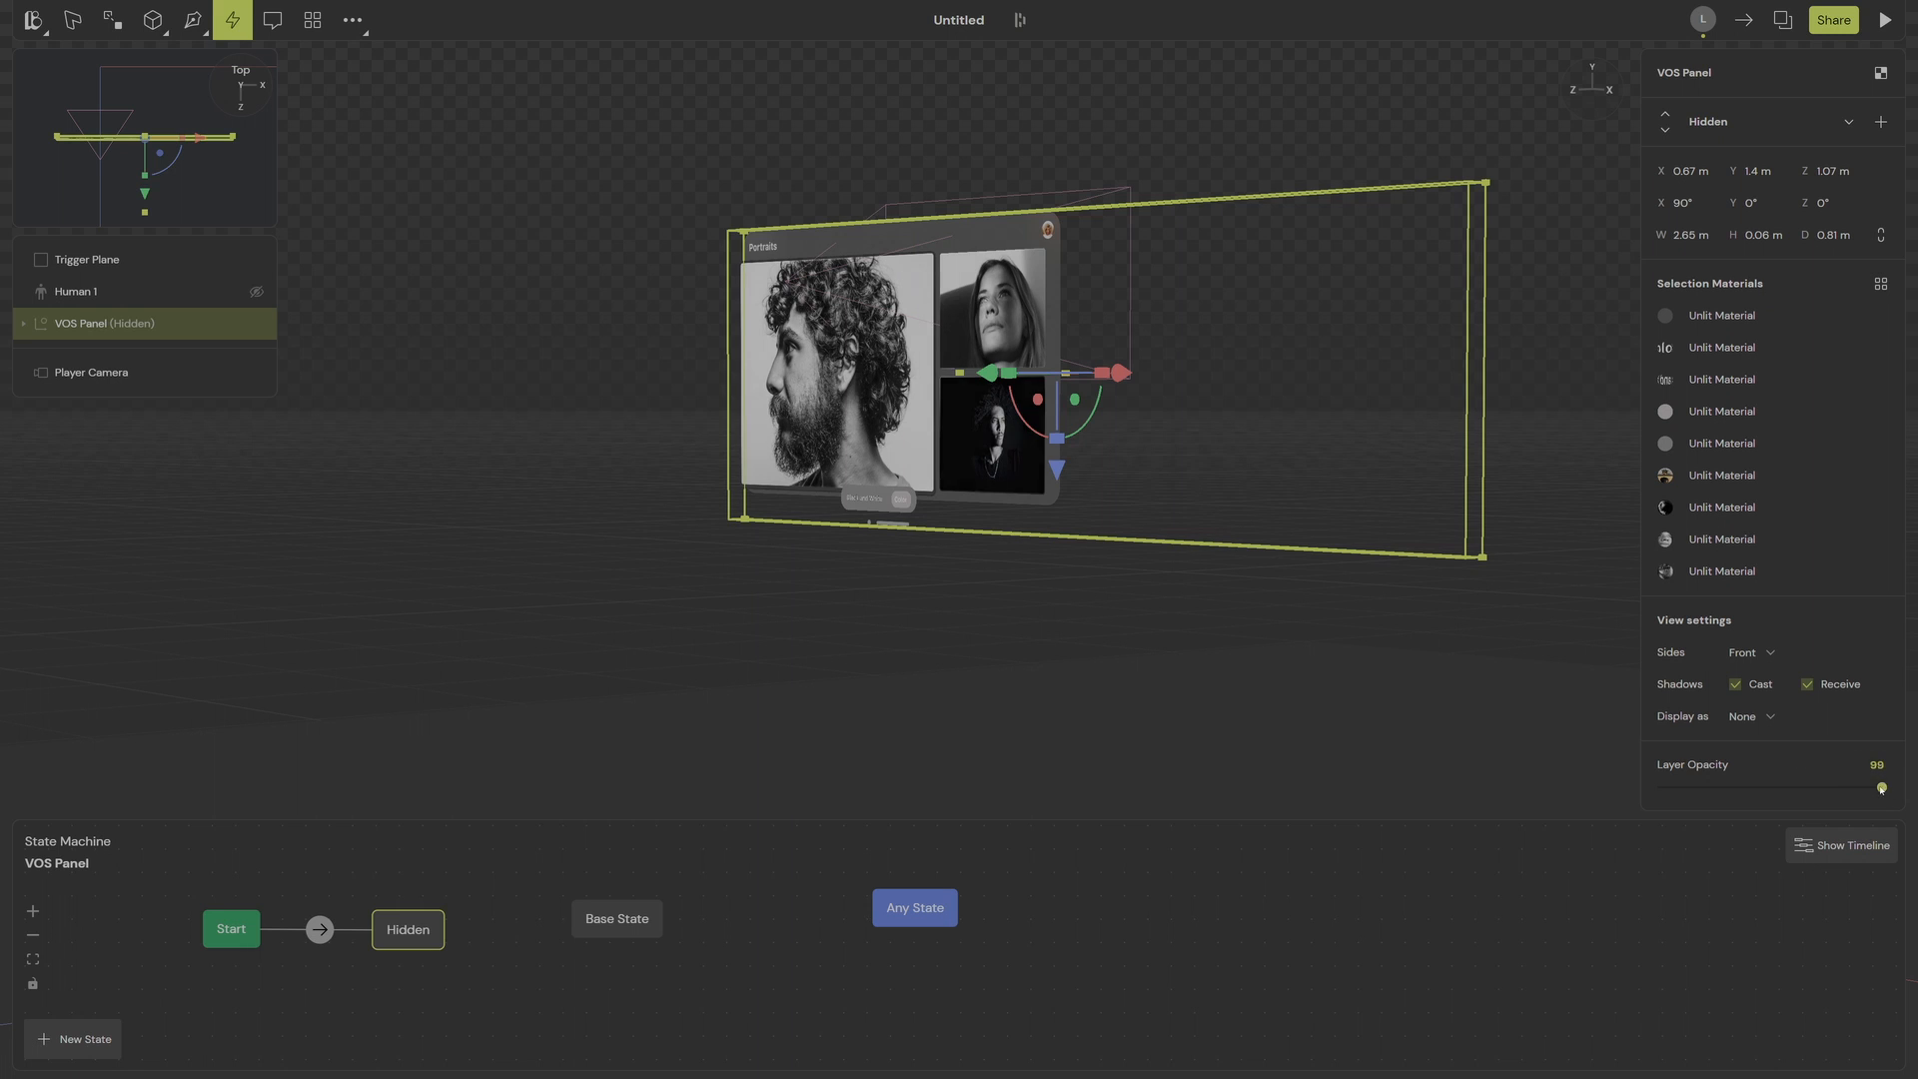
{"action": "left_click_drag", "start_coordinate": [1885, 787], "coordinate": [1662, 787]}
Step: Connect Hidden to Base State with a pointer-down transition triggered by Trigger Plane
{"action": "left_click_drag", "start_coordinate": [630, 919], "coordinate": [661, 933]}
{"action": "left_click_drag", "start_coordinate": [455, 930], "coordinate": [630, 949]}
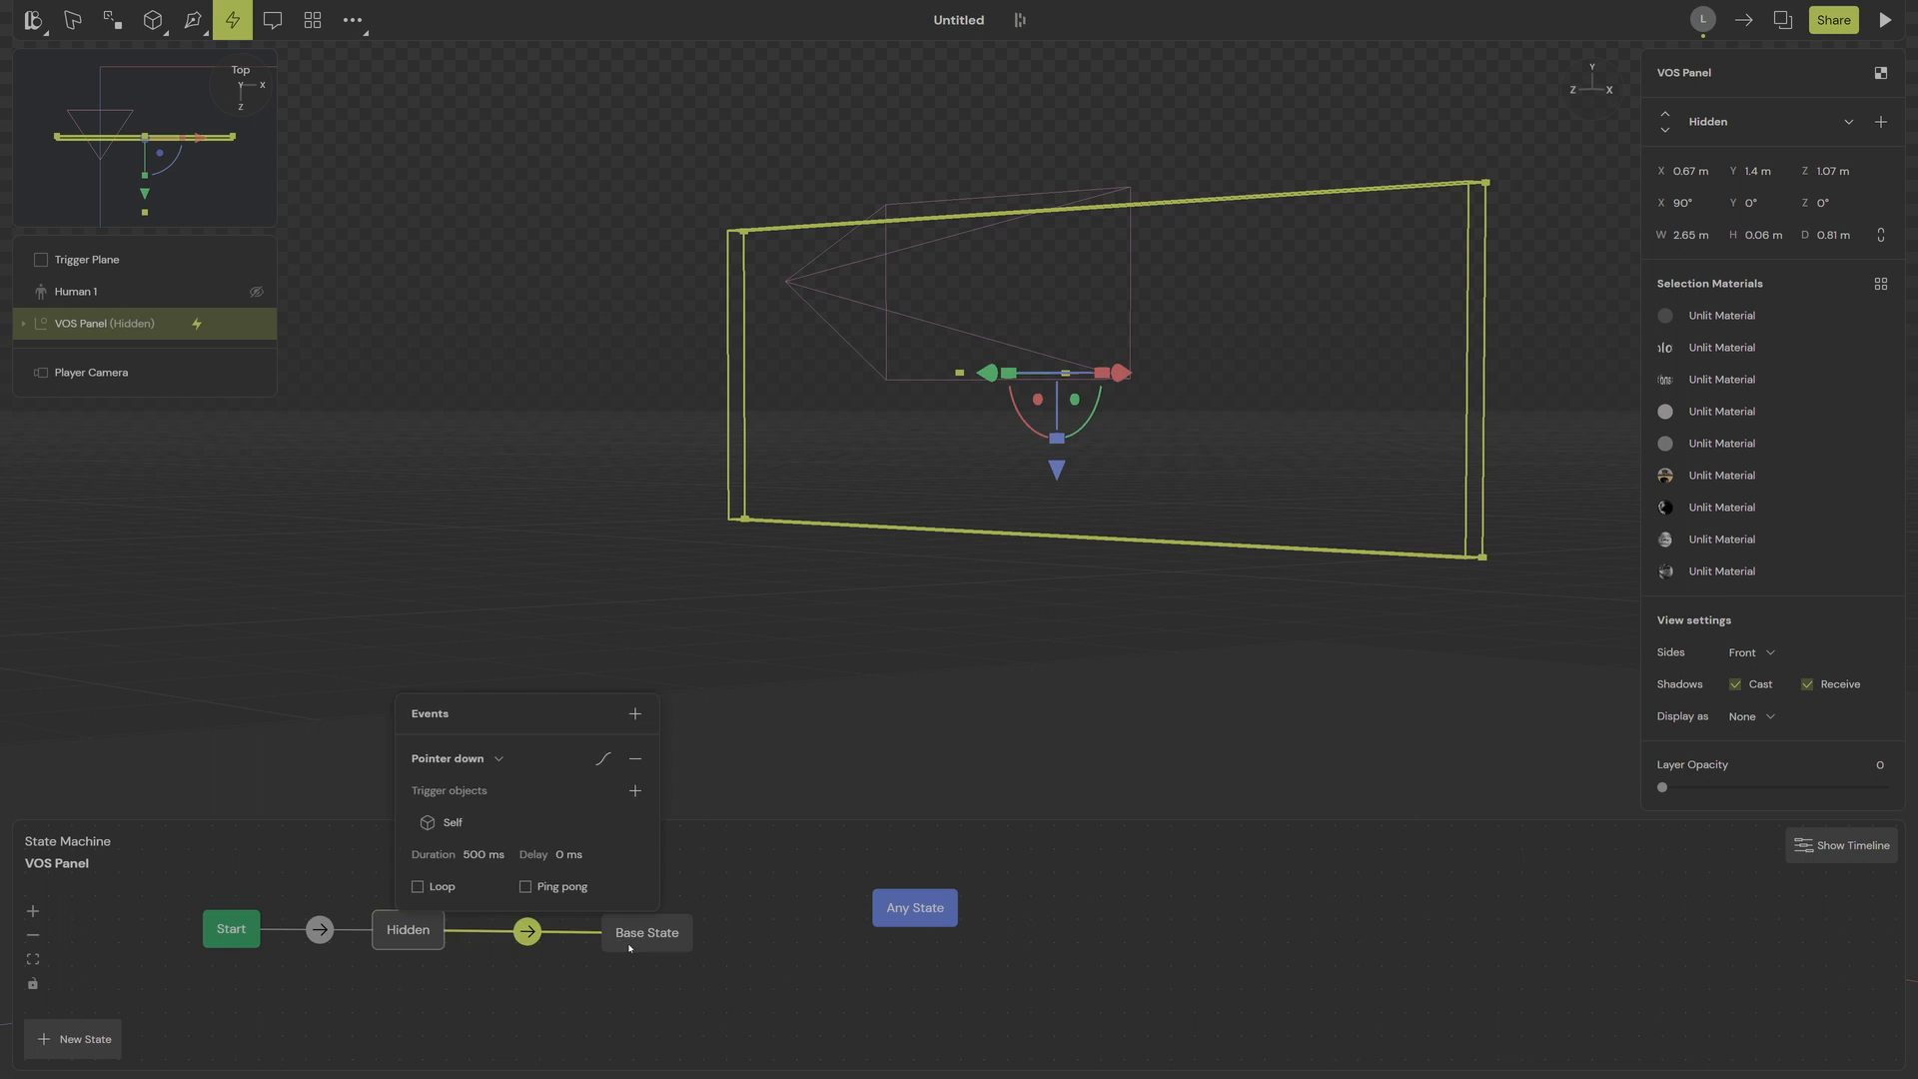
{"action": "left_click", "coordinate": [603, 822]}
{"action": "left_click", "coordinate": [779, 781]}
Step: Play the prototype, reveal the panel through the Trigger Plane, and switch between Color and Black and White
{"action": "left_click", "coordinate": [1886, 20]}
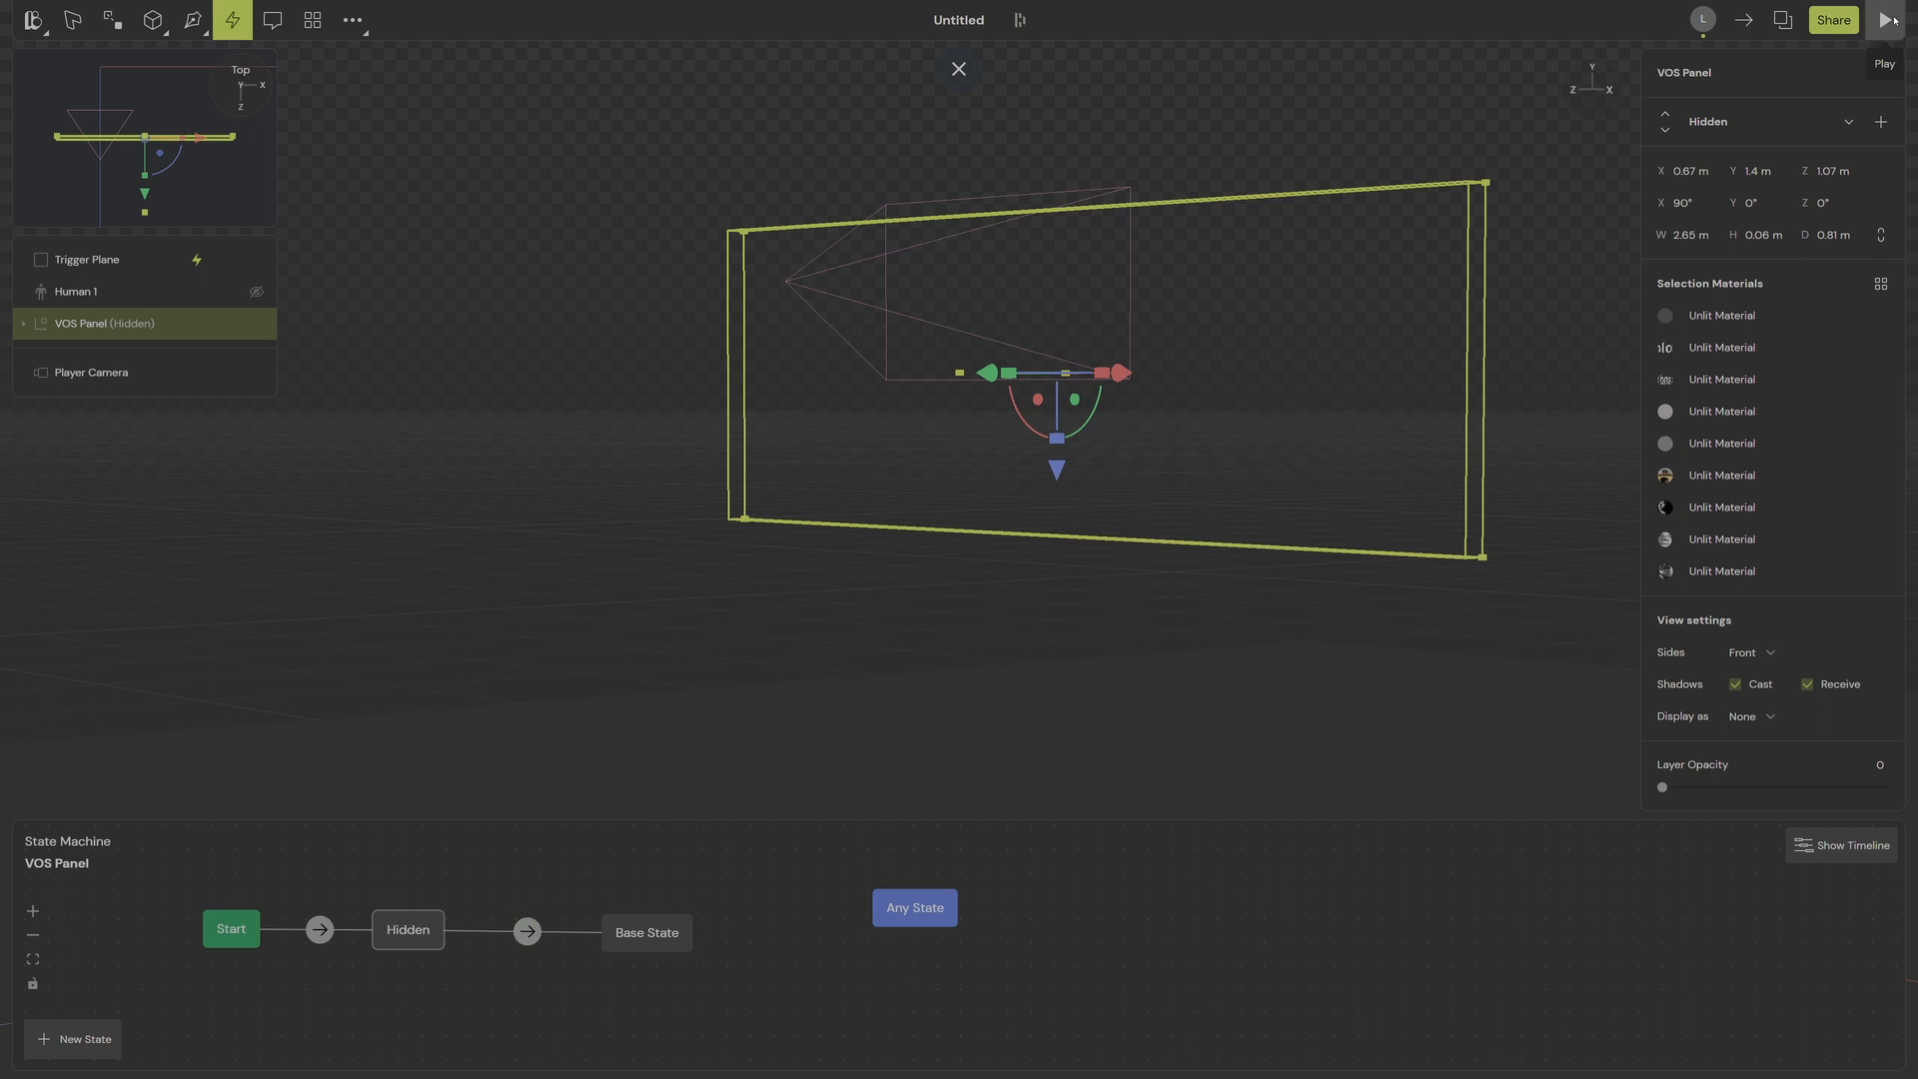
{"action": "left_click", "coordinate": [1239, 811]}
{"action": "scroll", "coordinate": [1143, 569], "scroll_direction": "up", "scroll_amount": 5}
{"action": "middle_click_drag", "start_coordinate": [1242, 543], "coordinate": [1014, 595]}
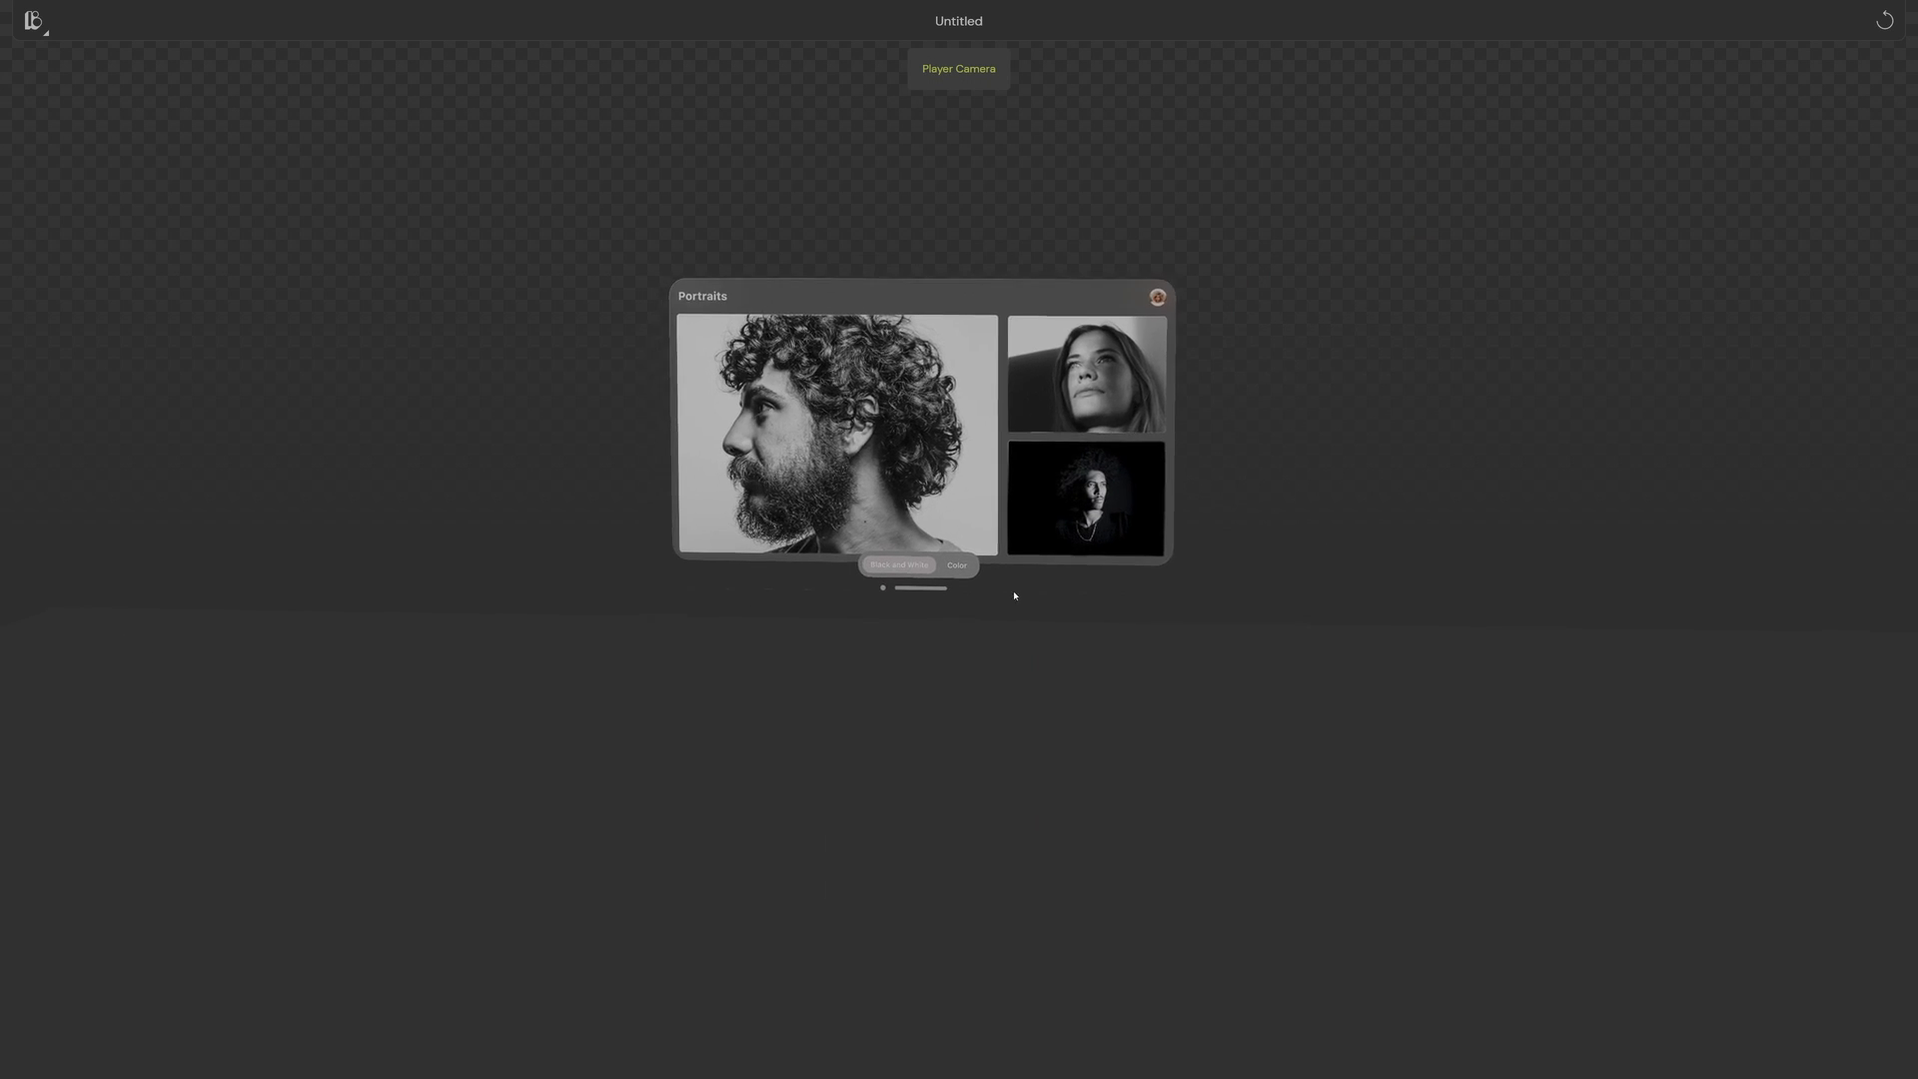
{"action": "left_click", "coordinate": [937, 605]}
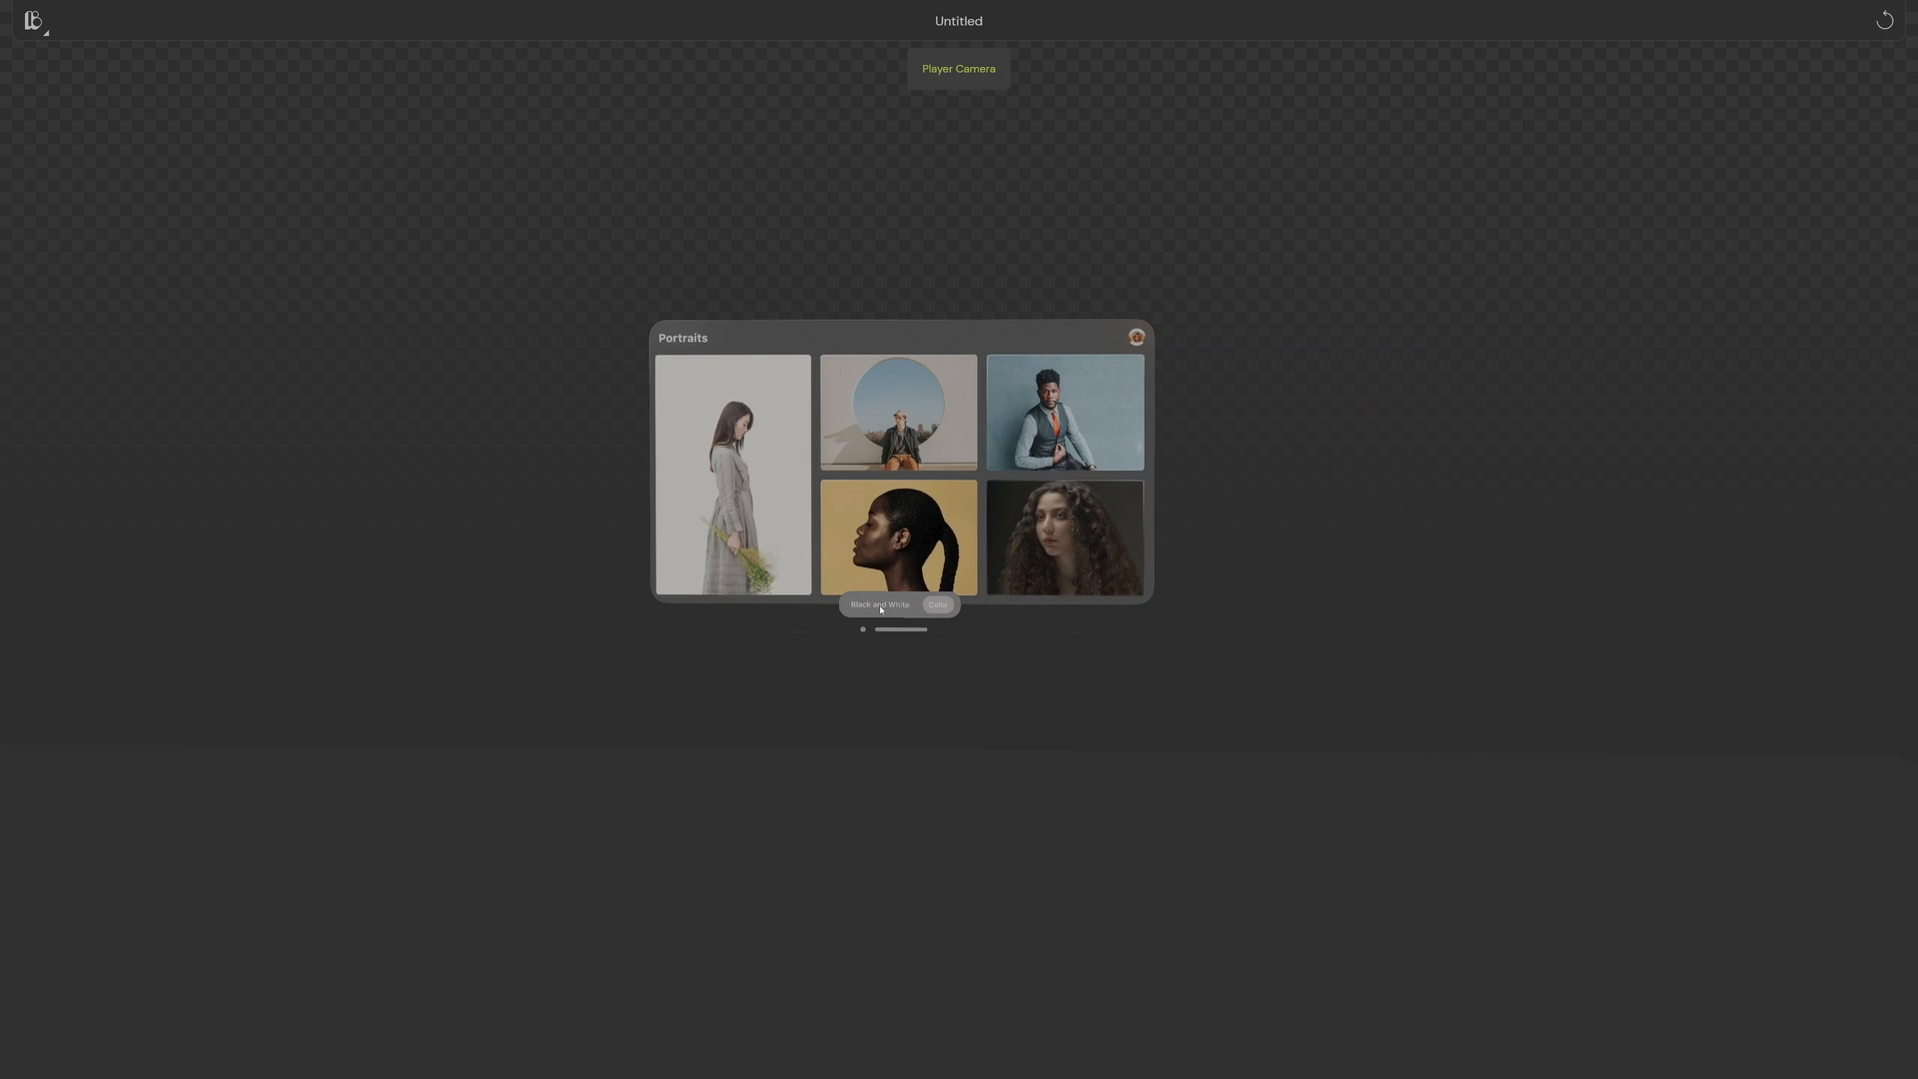
{"action": "left_click", "coordinate": [880, 607]}
{"action": "left_click", "coordinate": [941, 606]}
{"action": "left_click", "coordinate": [874, 601]}
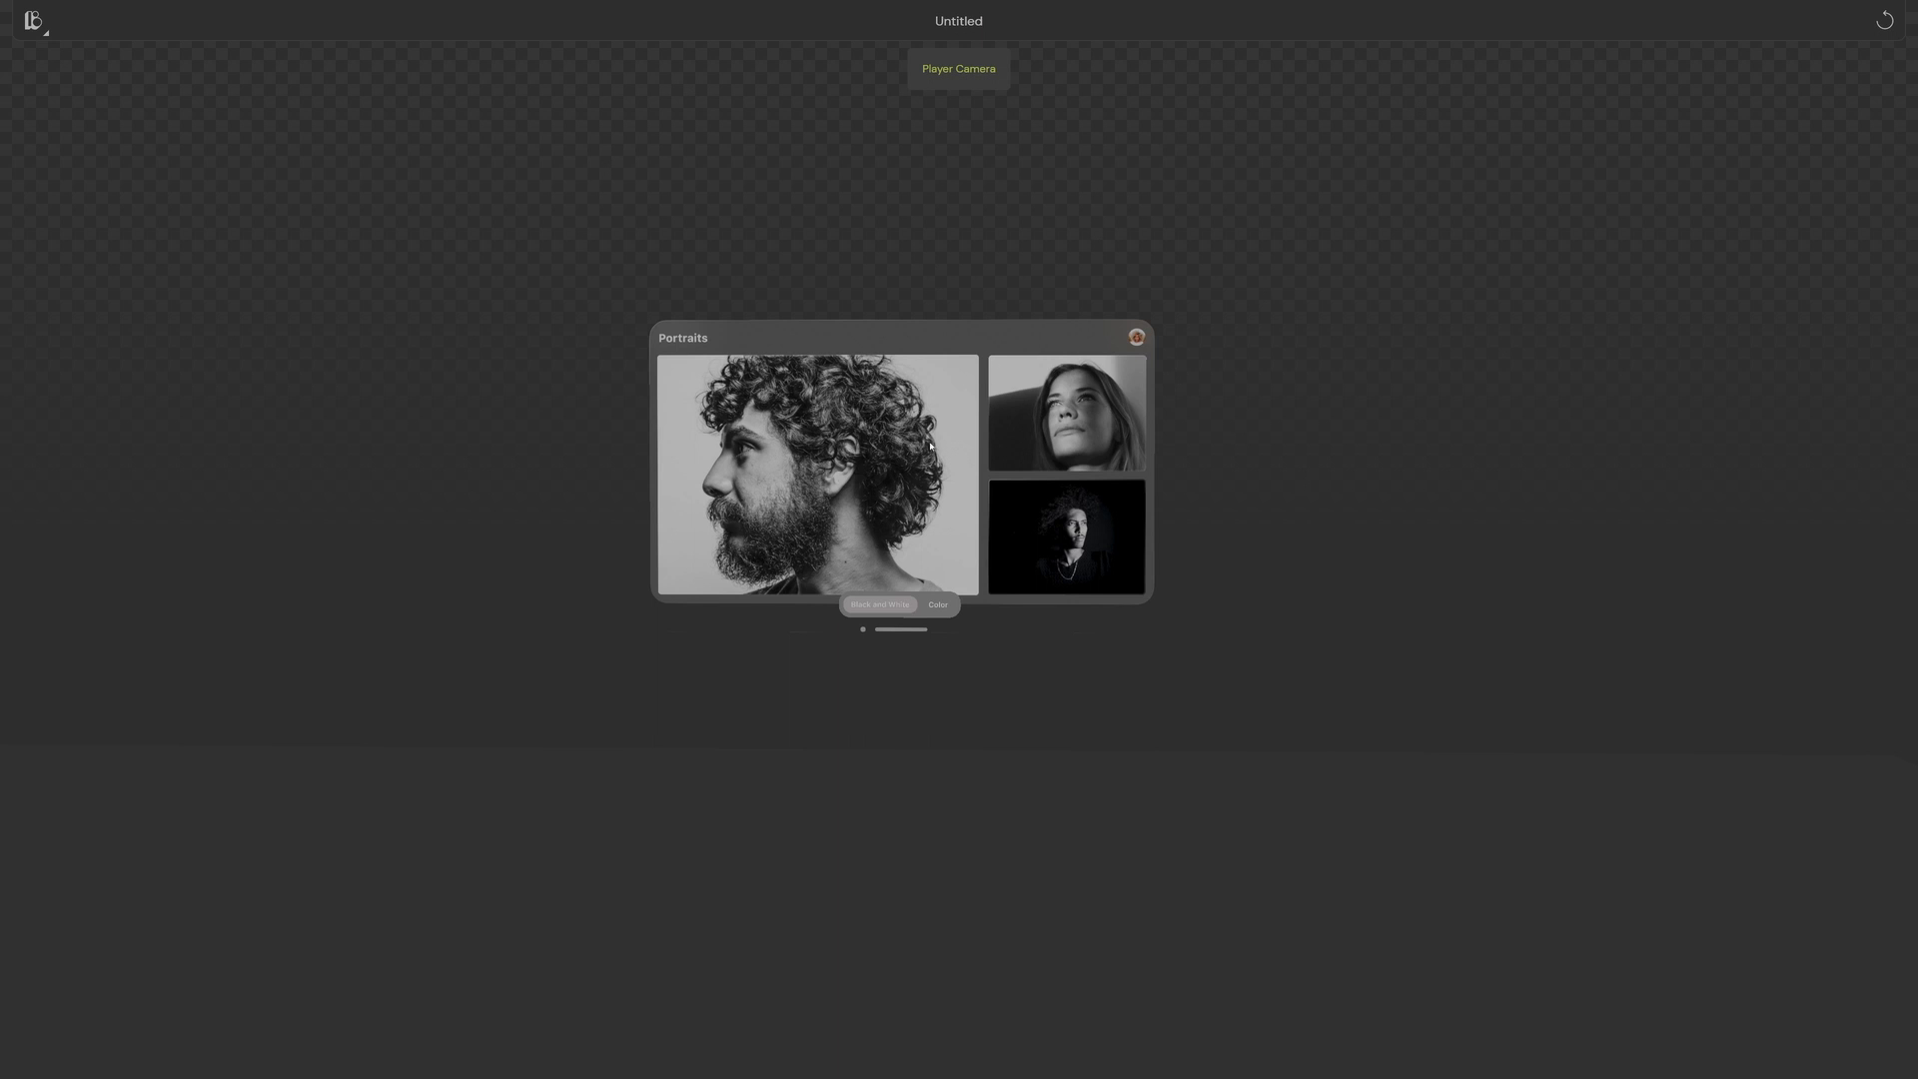
Step: Inspect the revealed panel in the preview from several angles and distances, switching to Color and back to Black and White
{"action": "right_click_drag", "start_coordinate": [1001, 474], "coordinate": [1133, 475]}
{"action": "scroll", "coordinate": [1133, 474], "scroll_direction": "up", "scroll_amount": 2}
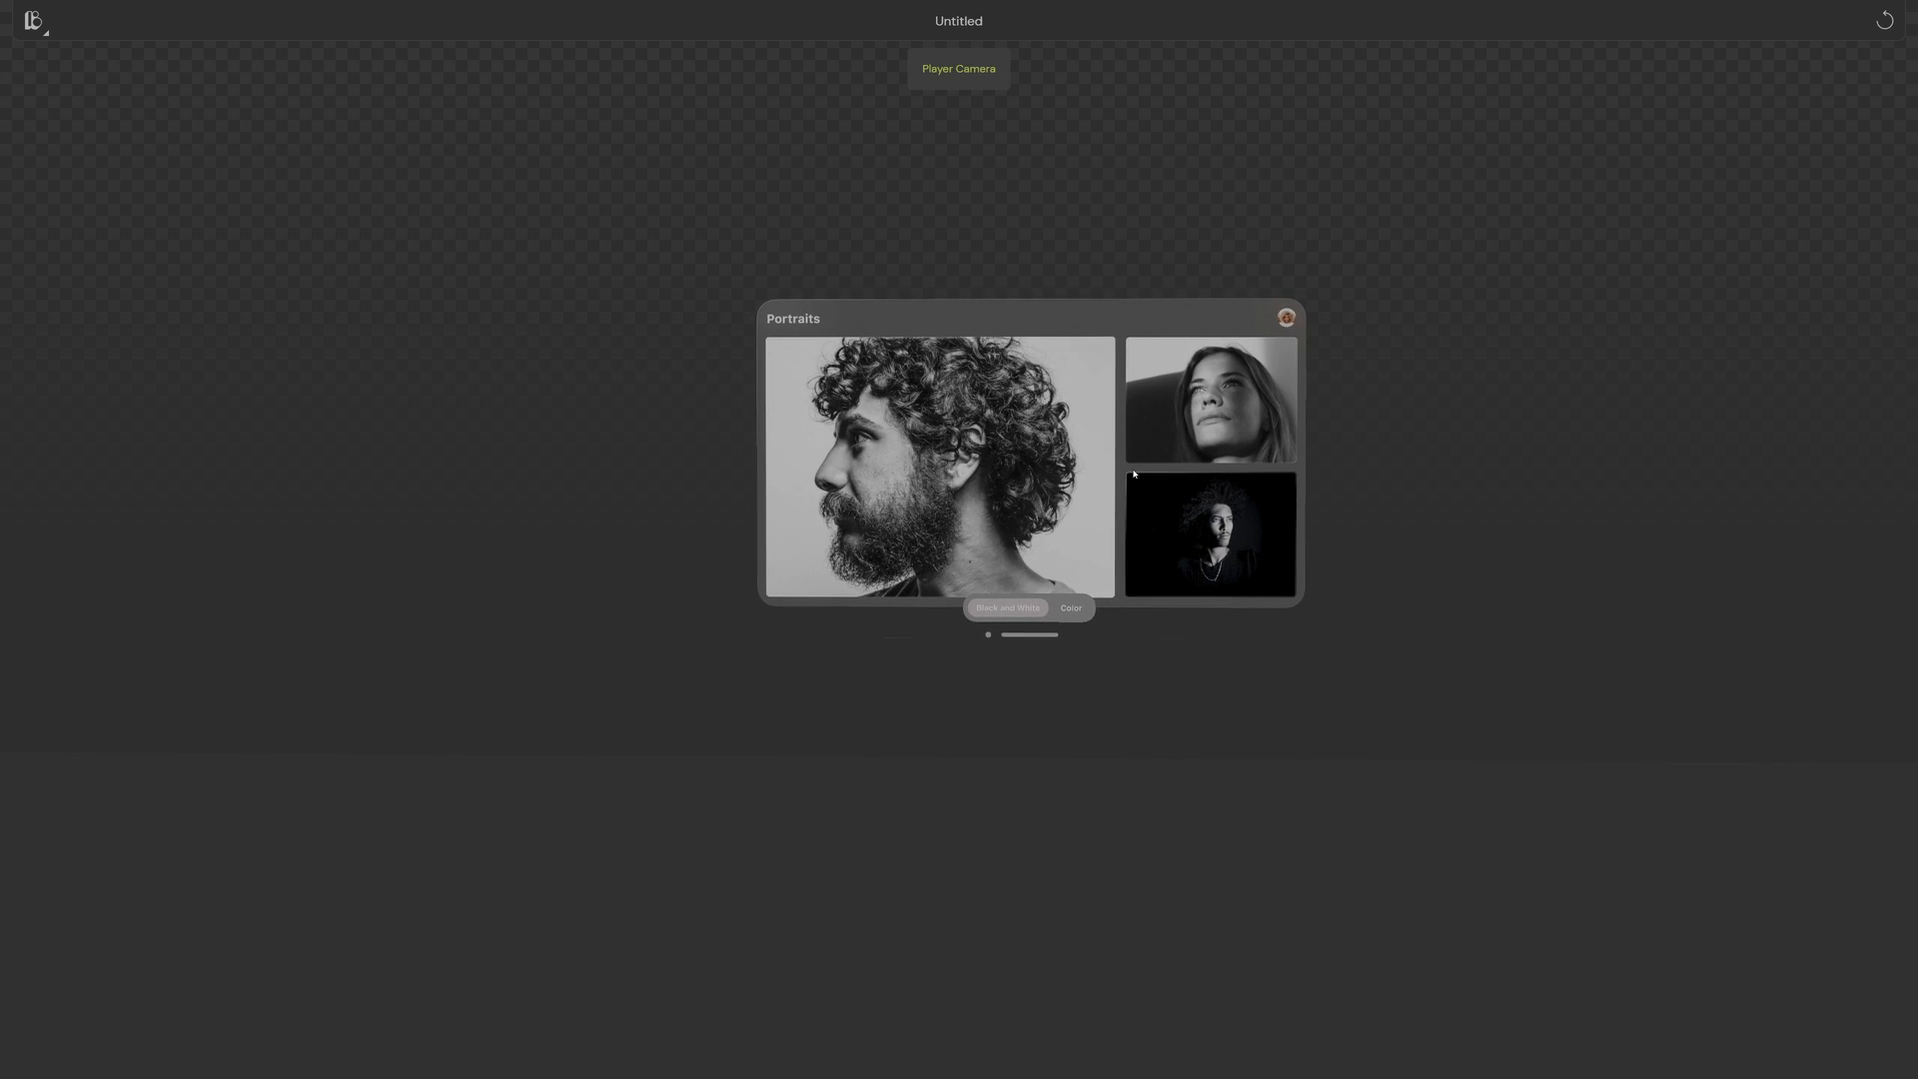
{"action": "scroll", "coordinate": [1134, 475], "scroll_direction": "up", "scroll_amount": 2}
{"action": "left_click", "coordinate": [1079, 613]}
{"action": "left_click_drag", "start_coordinate": [1336, 505], "coordinate": [940, 514]}
{"action": "scroll", "coordinate": [968, 584], "scroll_direction": "up", "scroll_amount": 1}
{"action": "left_click_drag", "start_coordinate": [967, 583], "coordinate": [924, 590]}
{"action": "scroll", "coordinate": [699, 547], "scroll_direction": "up", "scroll_amount": 4}
{"action": "left_click", "coordinate": [892, 722]}
{"action": "scroll", "coordinate": [947, 514], "scroll_direction": "down", "scroll_amount": 2}
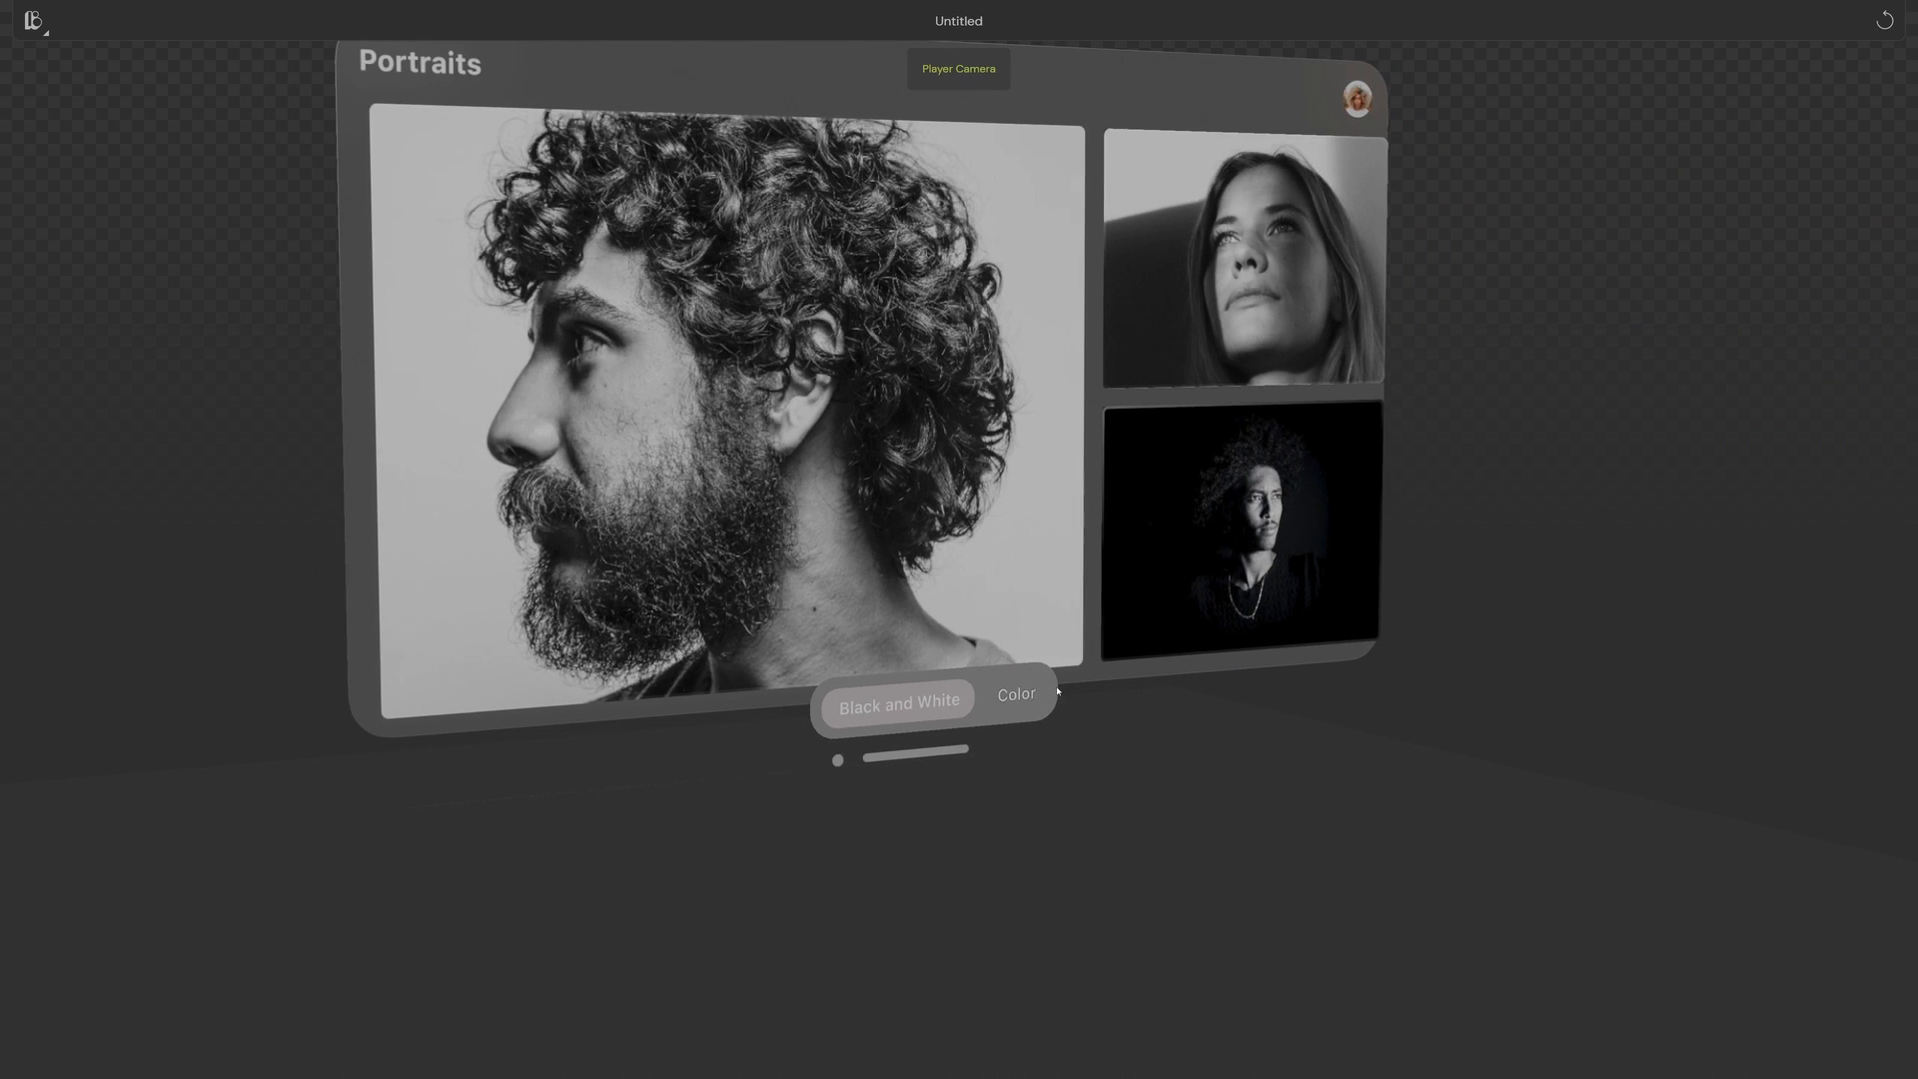
{"action": "scroll", "coordinate": [1043, 689], "scroll_direction": "down", "scroll_amount": 2}
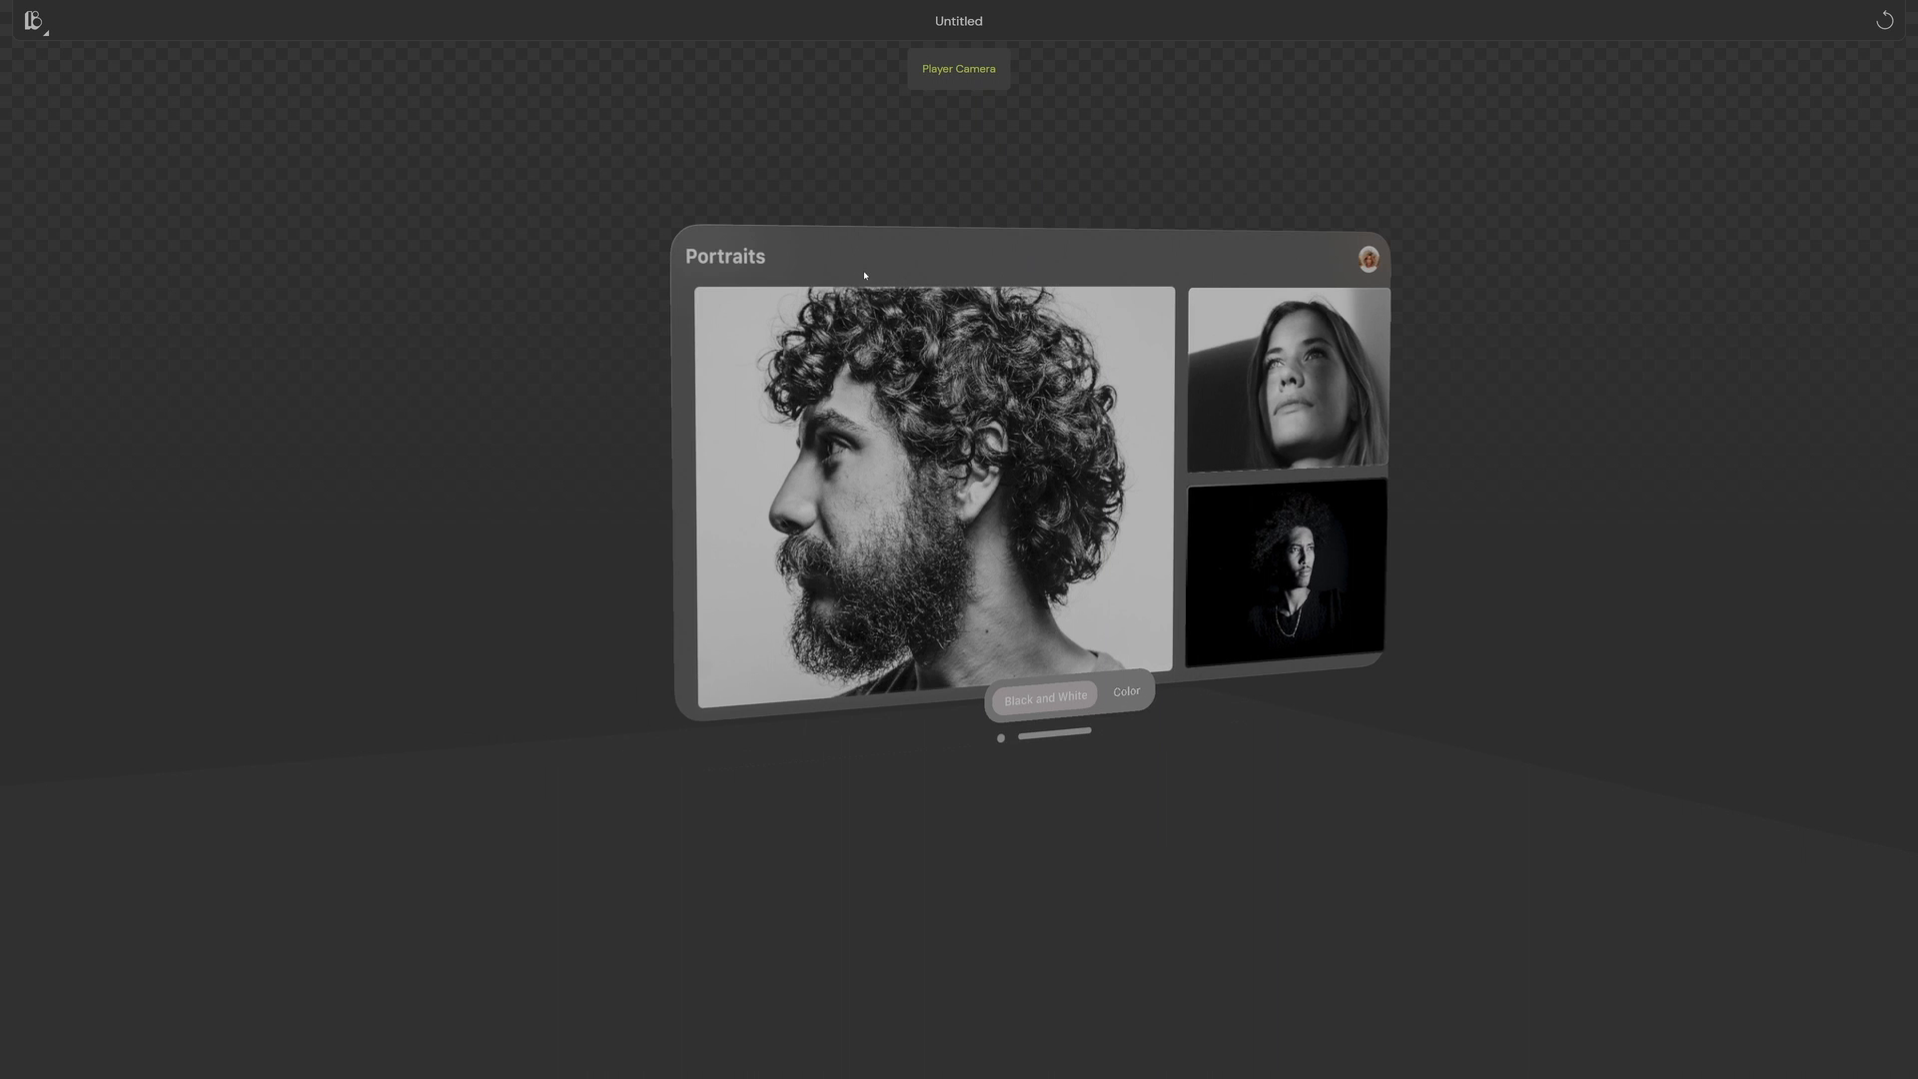
{"action": "scroll", "coordinate": [867, 269], "scroll_direction": "left", "scroll_amount": 3}
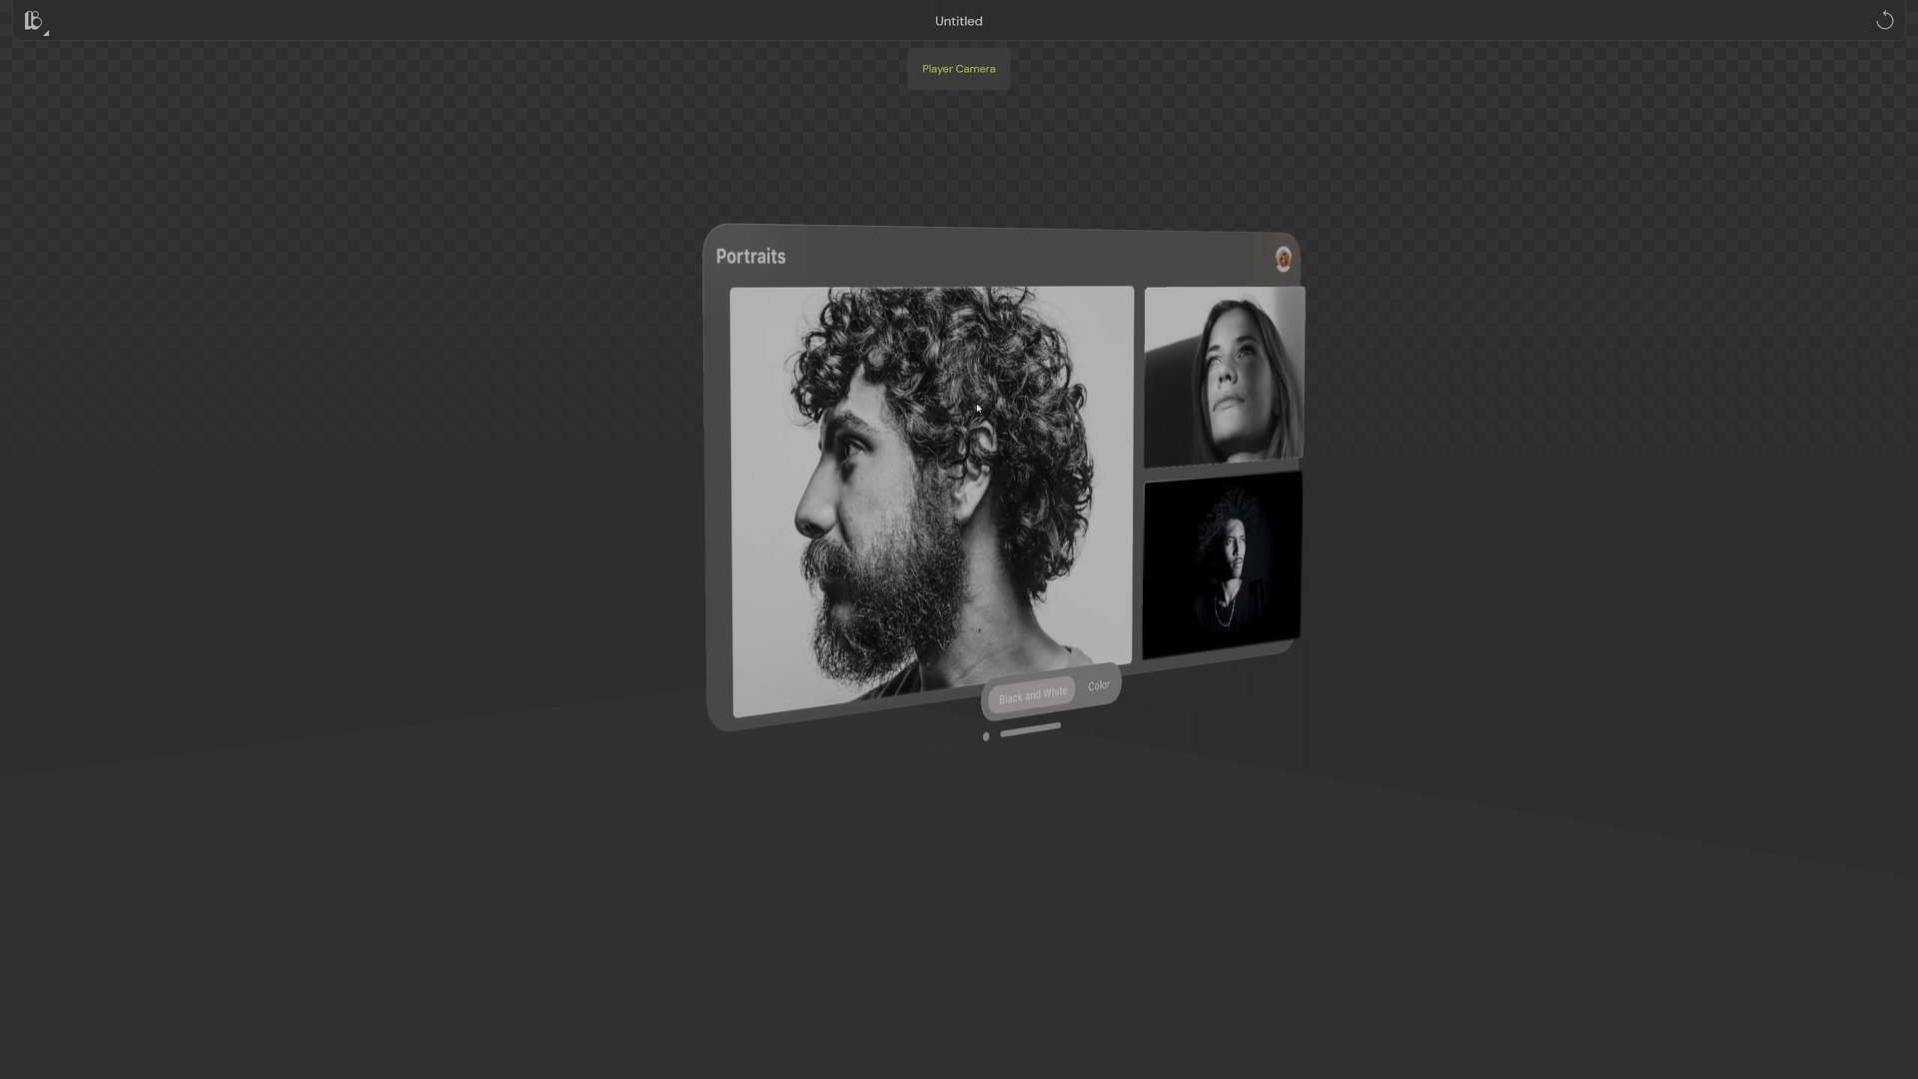
{"action": "left_click_drag", "start_coordinate": [1559, 620], "coordinate": [1237, 608]}
{"action": "scroll", "coordinate": [1354, 601], "scroll_direction": "up", "scroll_amount": 5}
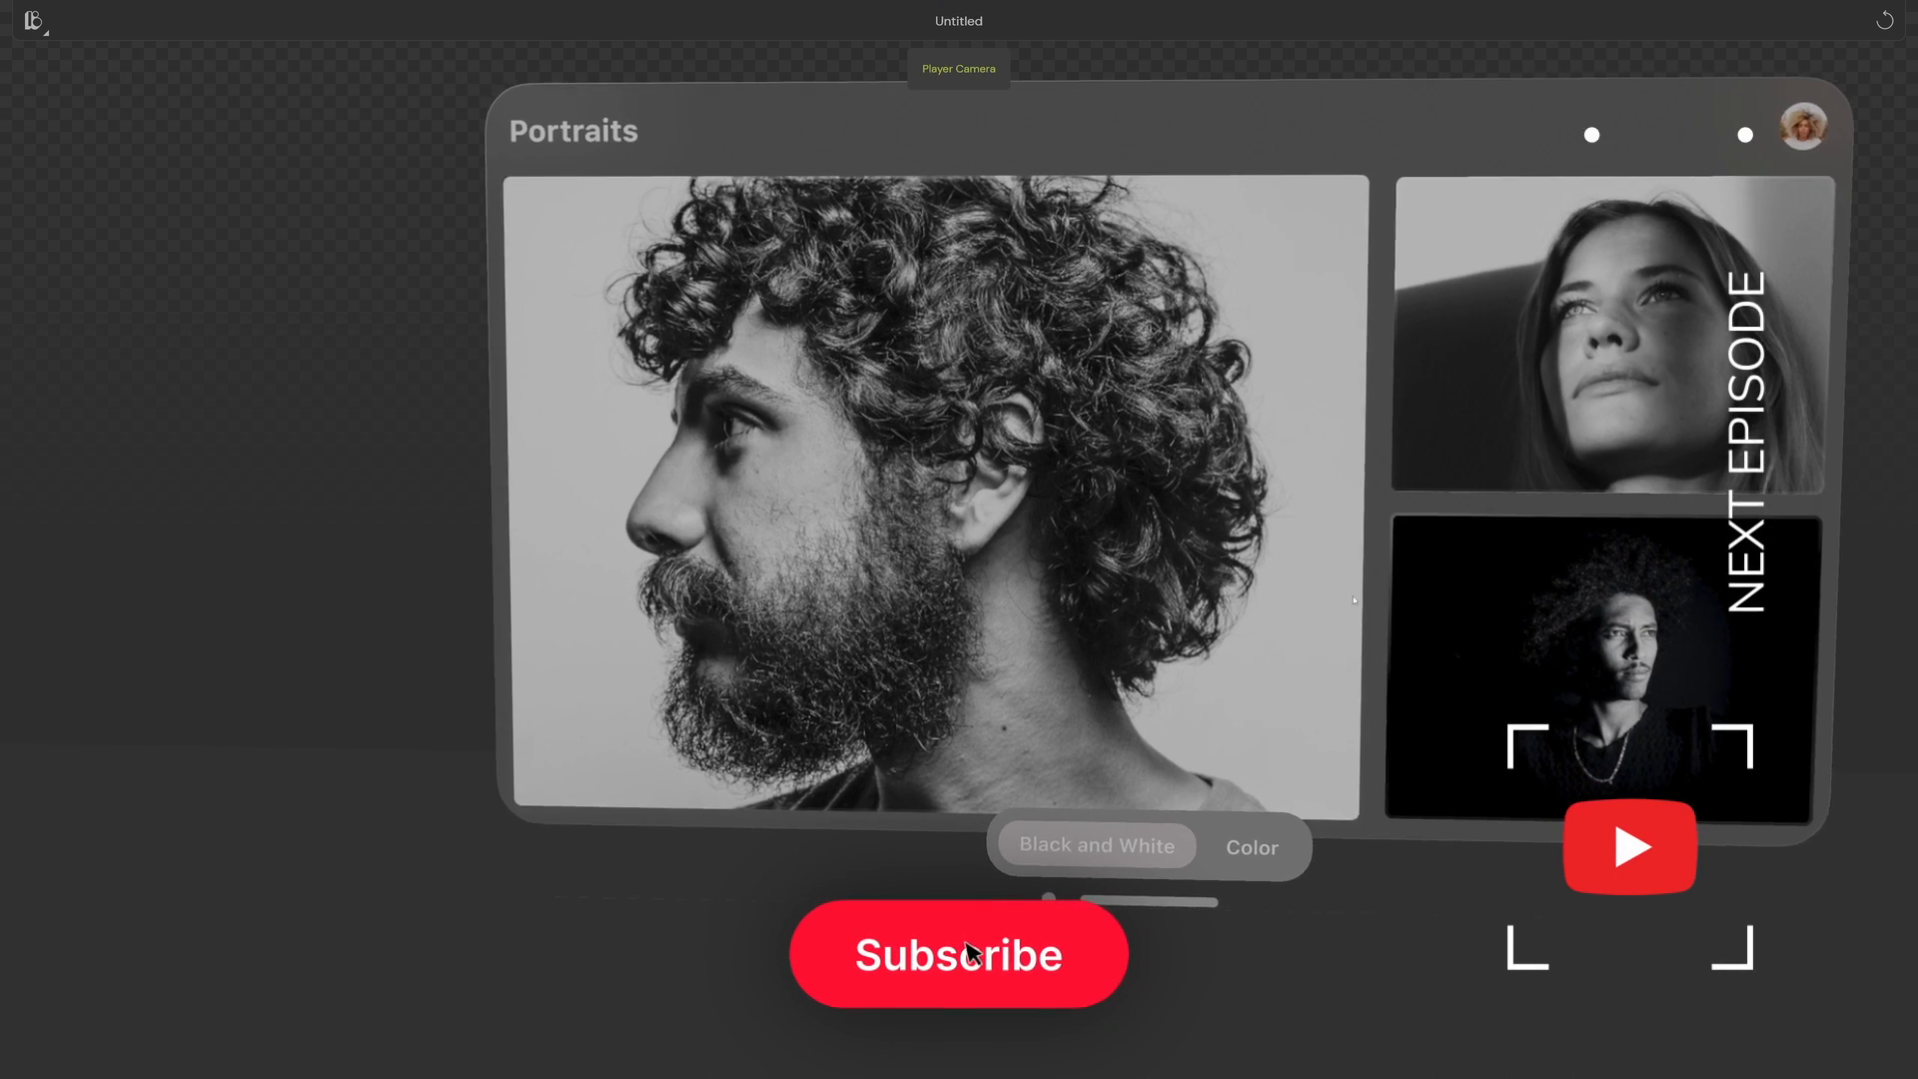